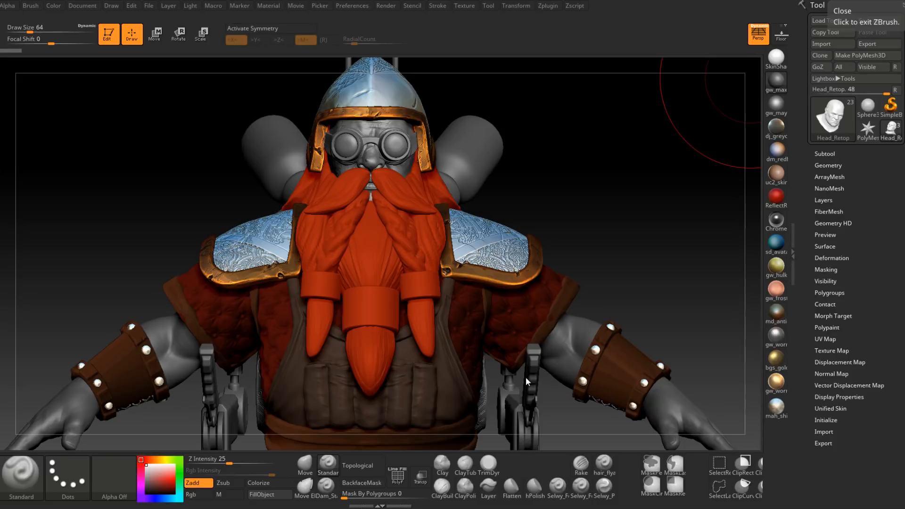
- Switch to the BP_MervJetpack Blueprint in Unreal Engine, maximize its window and show the 3D viewport
{"action": "mouse_move", "coordinate": [624, 207]}
{"action": "left_mouse_down"}
{"action": "mouse_move", "coordinate": [608, 207]}
{"action": "mouse_move", "coordinate": [685, 234]}
{"action": "mouse_move", "coordinate": [674, 228]}
{"action": "left_mouse_up"}
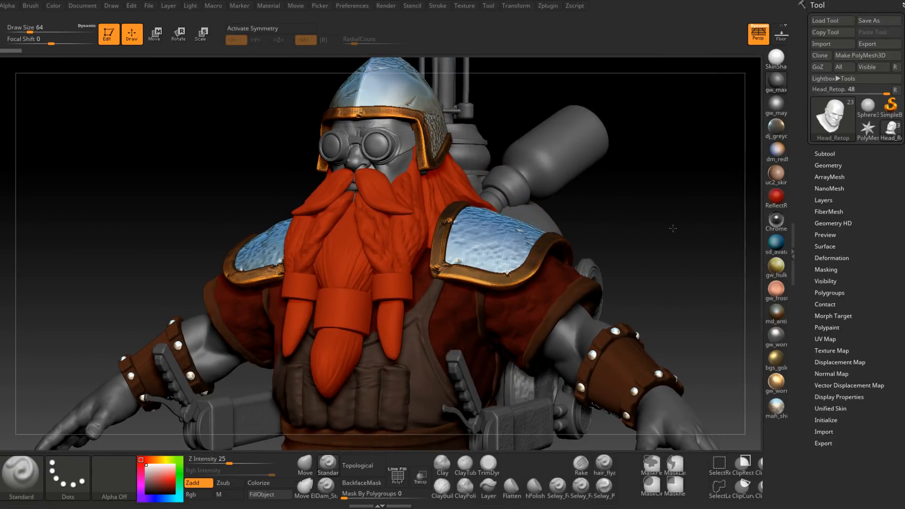
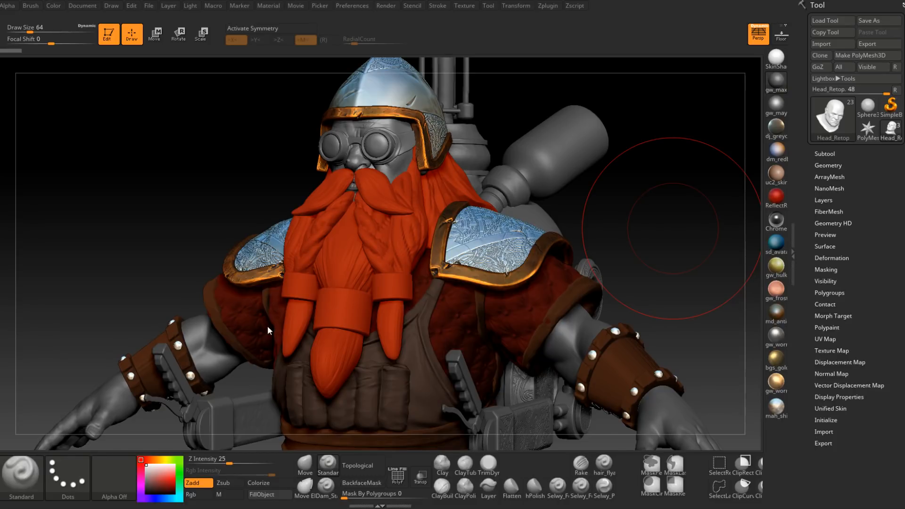
{"action": "mouse_move", "coordinate": [718, 218]}
{"action": "left_mouse_down"}
{"action": "mouse_move", "coordinate": [688, 217]}
{"action": "mouse_move", "coordinate": [675, 236]}
{"action": "left_mouse_up"}
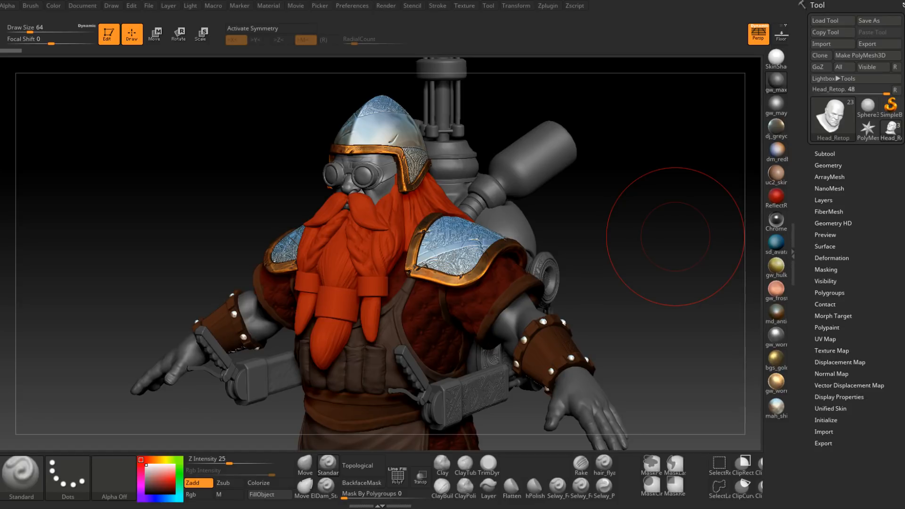
{"action": "key", "text": "alt+Tab"}
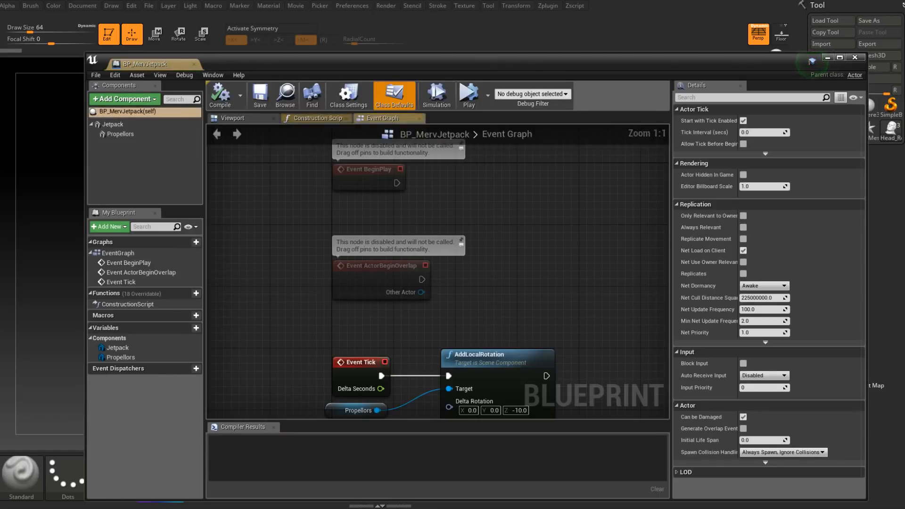
{"action": "double_click", "coordinate": [490, 60]}
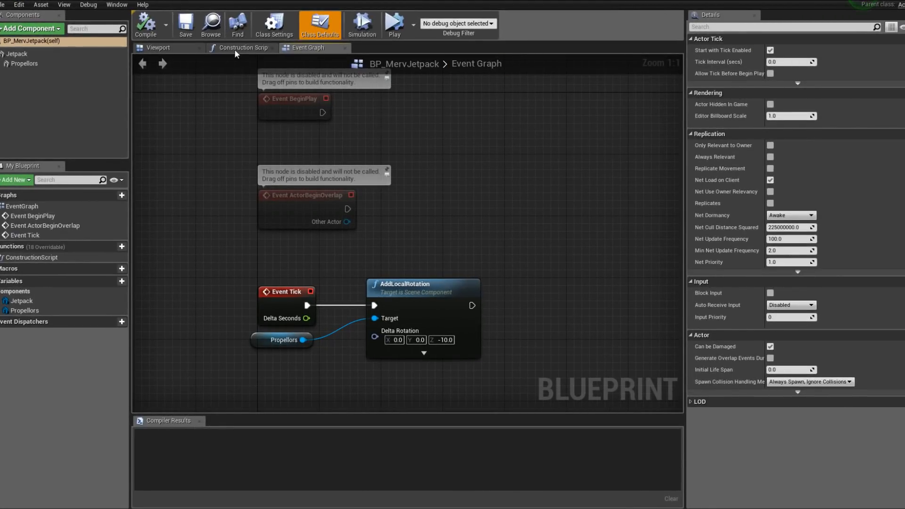
{"action": "left_click", "coordinate": [158, 48]}
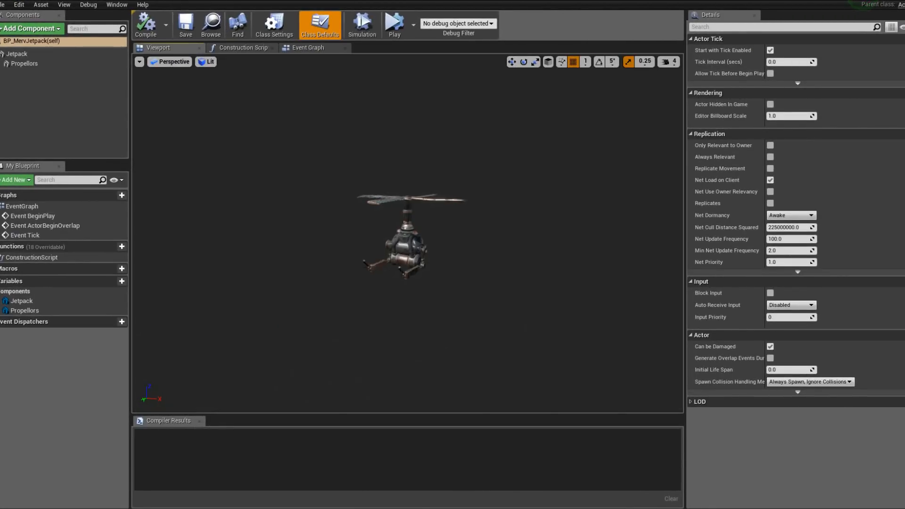
- Examine the jetpack model from all sides, both close up and from a distance
{"action": "right_click_drag", "start_coordinate": [483, 246], "coordinate": [530, 246], "text": "alt"}
{"action": "left_click_drag", "start_coordinate": [483, 245], "coordinate": [609, 222], "text": "alt"}
{"action": "left_click_drag", "start_coordinate": [408, 245], "coordinate": [536, 231], "text": "alt"}
{"action": "left_click_drag", "start_coordinate": [303, 239], "coordinate": [519, 203], "text": "alt"}
{"action": "scroll", "coordinate": [303, 238], "scroll_direction": "up", "scroll_amount": 4}
{"action": "scroll", "coordinate": [386, 254], "scroll_direction": "down", "scroll_amount": 3}
{"action": "left_click_drag", "start_coordinate": [386, 254], "coordinate": [424, 271], "text": "alt"}
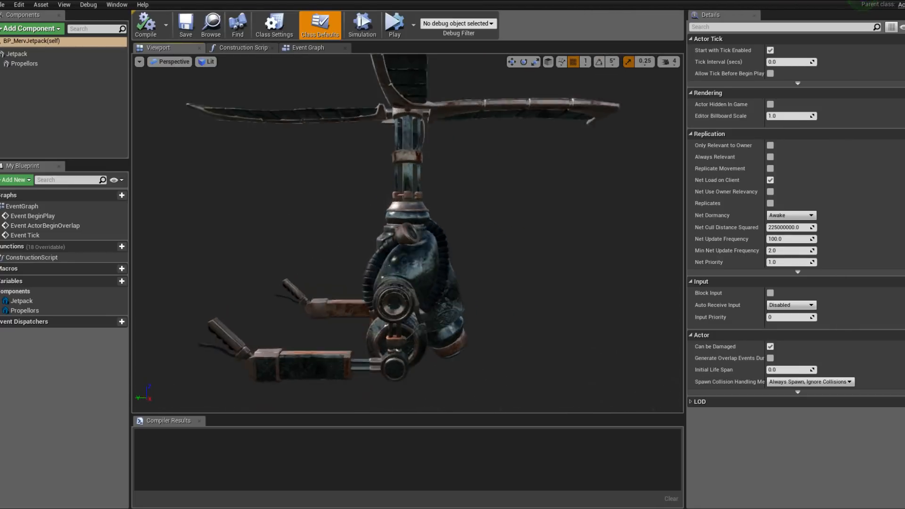
{"action": "scroll", "coordinate": [339, 237], "scroll_direction": "down", "scroll_amount": 4}
{"action": "left_click_drag", "start_coordinate": [339, 237], "coordinate": [378, 259], "text": "alt"}
- Start the Blueprint simulation and examine the jetpack and its propellers from several angles
{"action": "left_click", "coordinate": [362, 27]}
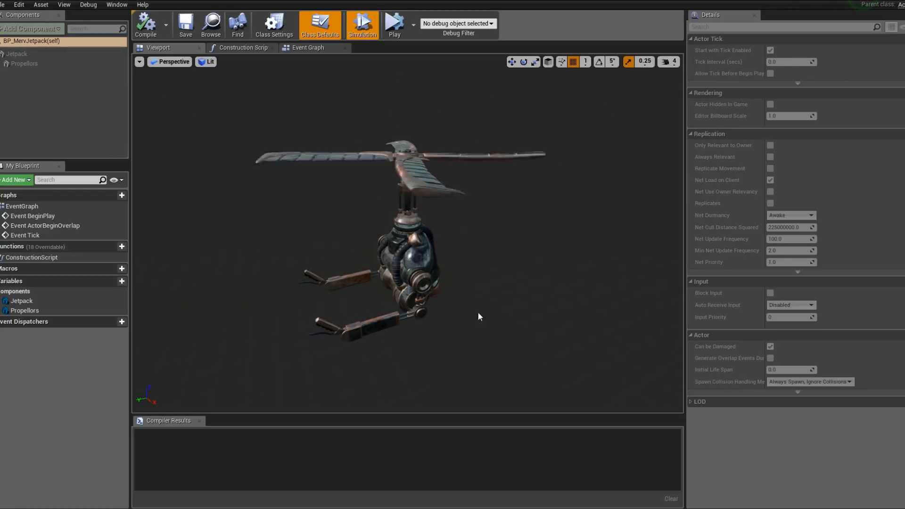
{"action": "left_click_drag", "start_coordinate": [625, 340], "coordinate": [392, 372], "text": "alt"}
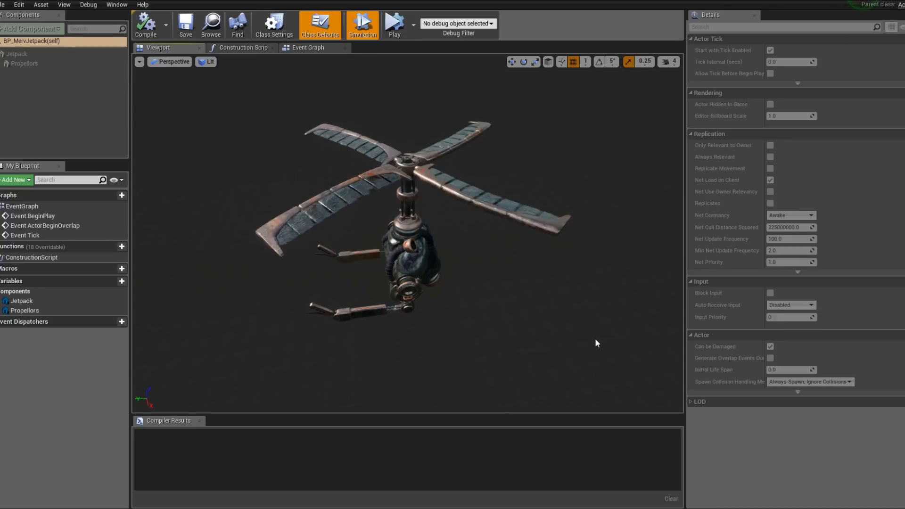
{"action": "left_click_drag", "start_coordinate": [595, 338], "coordinate": [449, 333], "text": "alt"}
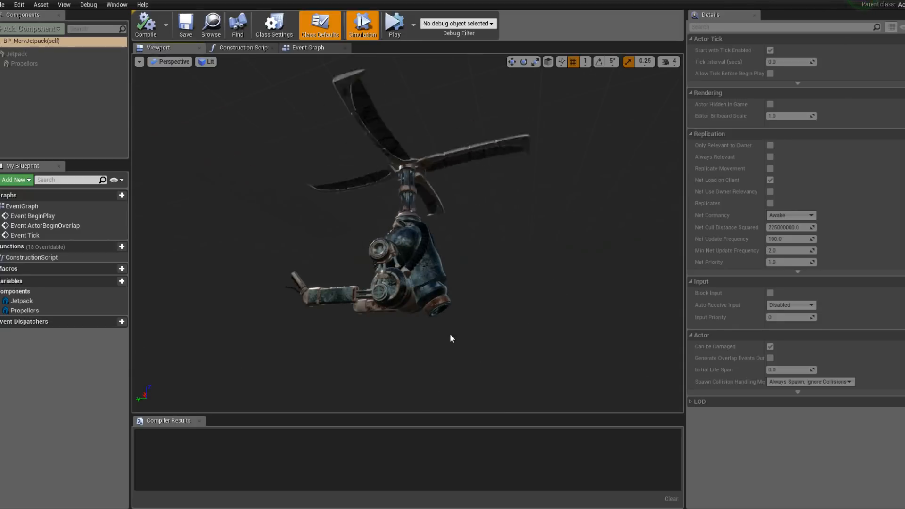
{"action": "left_click_drag", "start_coordinate": [476, 301], "coordinate": [446, 232], "text": "alt"}
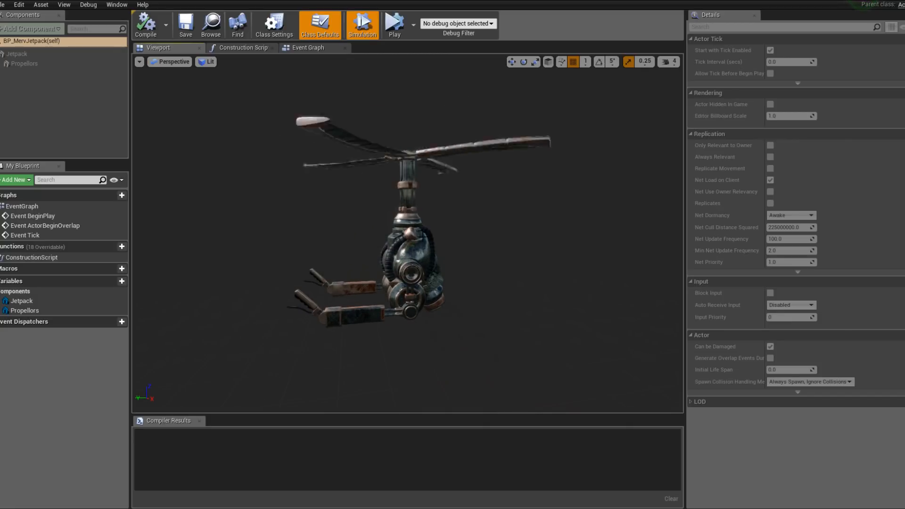
{"action": "left_click_drag", "start_coordinate": [485, 270], "coordinate": [482, 260], "text": "alt"}
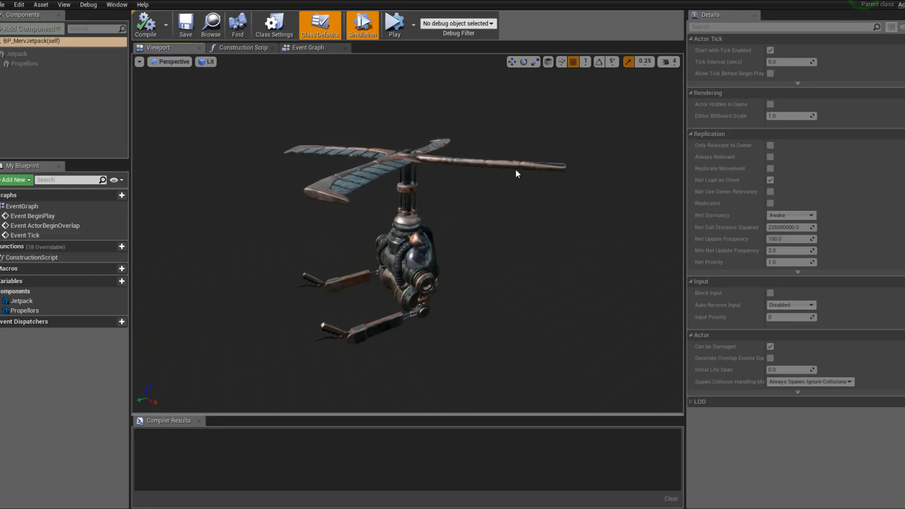
{"action": "left_click_drag", "start_coordinate": [516, 169], "coordinate": [330, 122], "text": "alt"}
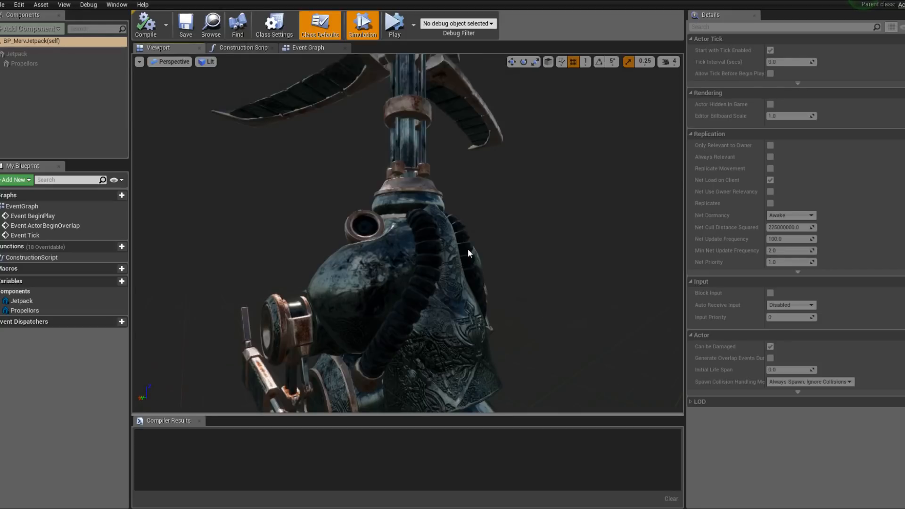
{"action": "left_click_drag", "start_coordinate": [468, 248], "coordinate": [278, 216], "text": "alt"}
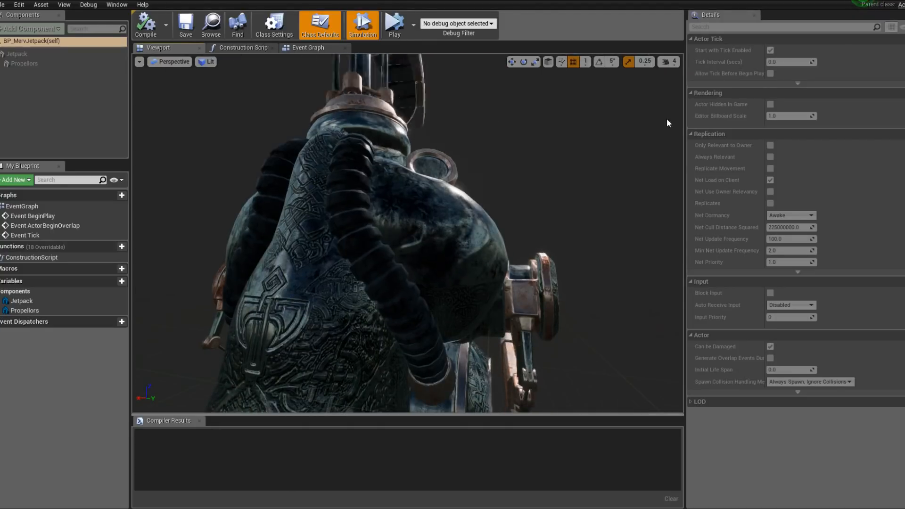
- Set the viewport camera speed to 2 and examine the jetpack's engraved body, hoses and side rings up close
{"action": "left_click", "coordinate": [669, 62]}
{"action": "left_click", "coordinate": [677, 85]}
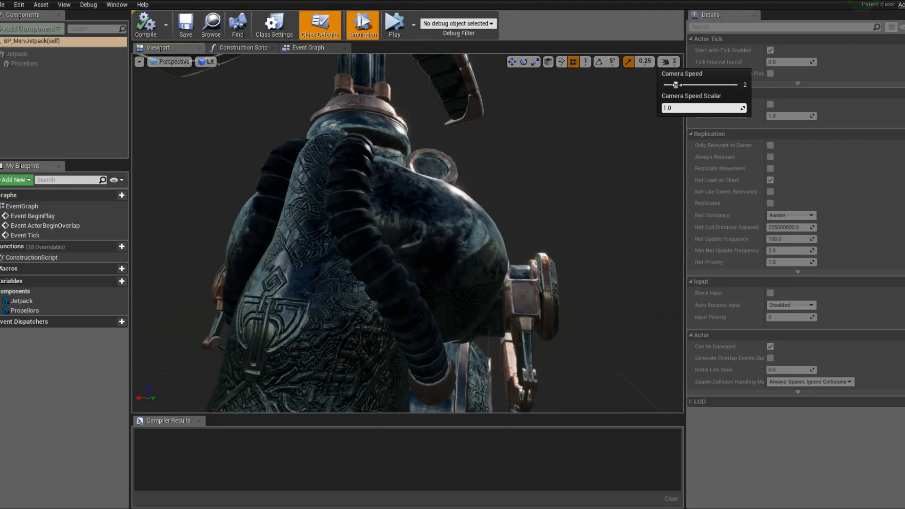
{"action": "right_click_drag", "start_coordinate": [527, 237], "coordinate": [529, 219]}
{"action": "left_click_drag", "start_coordinate": [307, 261], "coordinate": [425, 261], "text": "alt"}
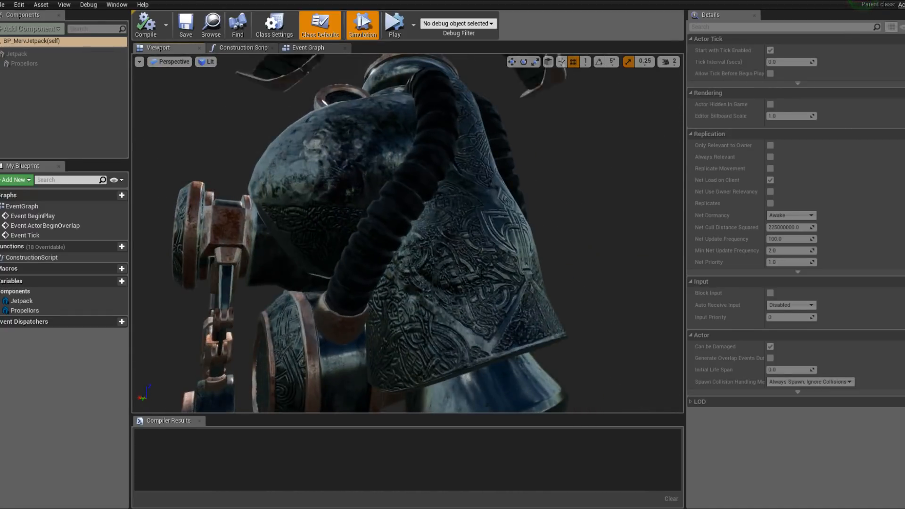
{"action": "left_click_drag", "start_coordinate": [307, 261], "coordinate": [418, 241], "text": "alt"}
{"action": "mouse_move", "coordinate": [434, 196]}
{"action": "left_mouse_down", "text": "alt"}
{"action": "mouse_move", "coordinate": [359, 196]}
{"action": "mouse_move", "coordinate": [432, 196]}
{"action": "left_mouse_up", "text": "alt"}
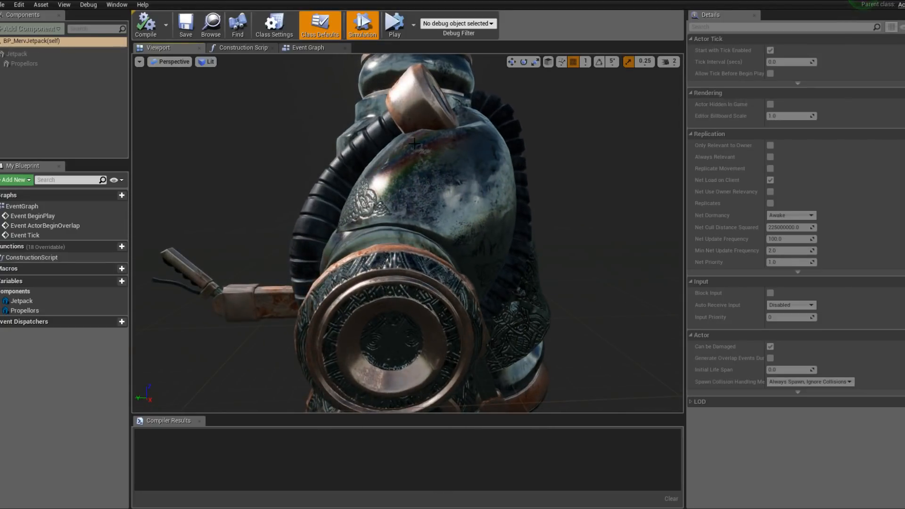
{"action": "left_click_drag", "start_coordinate": [414, 143], "coordinate": [460, 144], "text": "alt"}
{"action": "left_click_drag", "start_coordinate": [415, 277], "coordinate": [320, 236], "text": "alt"}
- Examine the whole simulated jetpack from a distance, going around from its side to its front
{"action": "scroll", "coordinate": [460, 219], "scroll_direction": "down", "scroll_amount": 3}
{"action": "scroll", "coordinate": [408, 220], "scroll_direction": "down", "scroll_amount": 6}
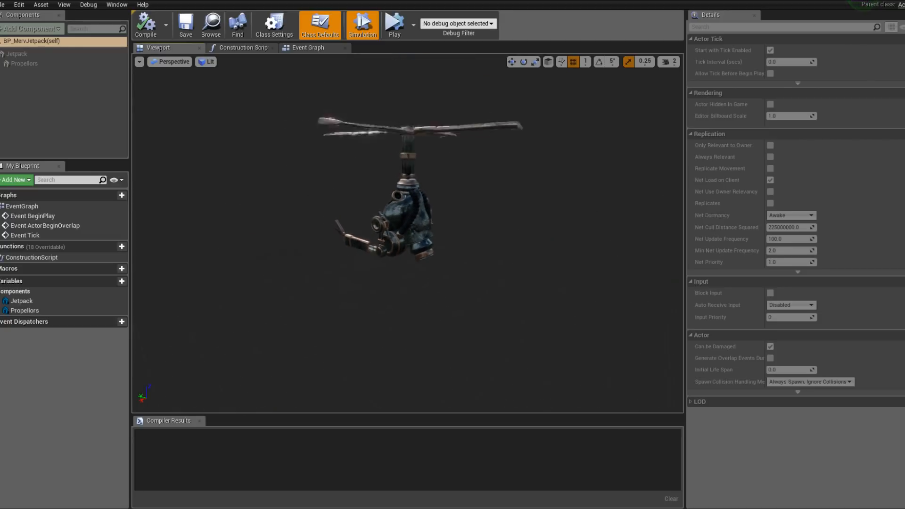
{"action": "left_click_drag", "start_coordinate": [408, 219], "coordinate": [636, 220], "text": "alt"}
{"action": "left_click_drag", "start_coordinate": [410, 190], "coordinate": [603, 191], "text": "alt"}
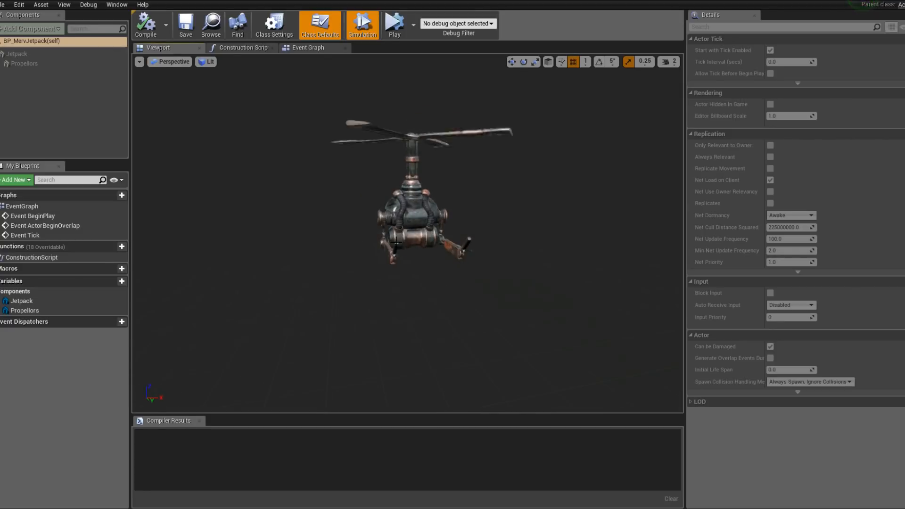
{"action": "left_click_drag", "start_coordinate": [410, 191], "coordinate": [476, 186], "text": "alt"}
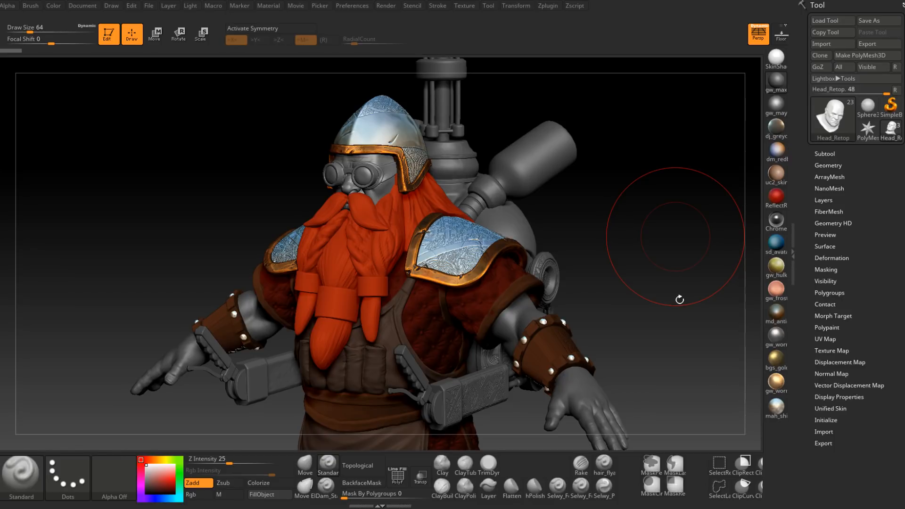
- In the dwarf sculpt in ZBrush, expand the subtool list, then select the HelmetBase subtool and hide it
{"action": "mouse_move", "coordinate": [679, 299]}
{"action": "left_mouse_down"}
{"action": "mouse_move", "coordinate": [542, 153]}
{"action": "mouse_move", "coordinate": [610, 263]}
{"action": "mouse_move", "coordinate": [646, 254]}
{"action": "mouse_move", "coordinate": [639, 245]}
{"action": "mouse_move", "coordinate": [587, 250]}
{"action": "left_mouse_up"}
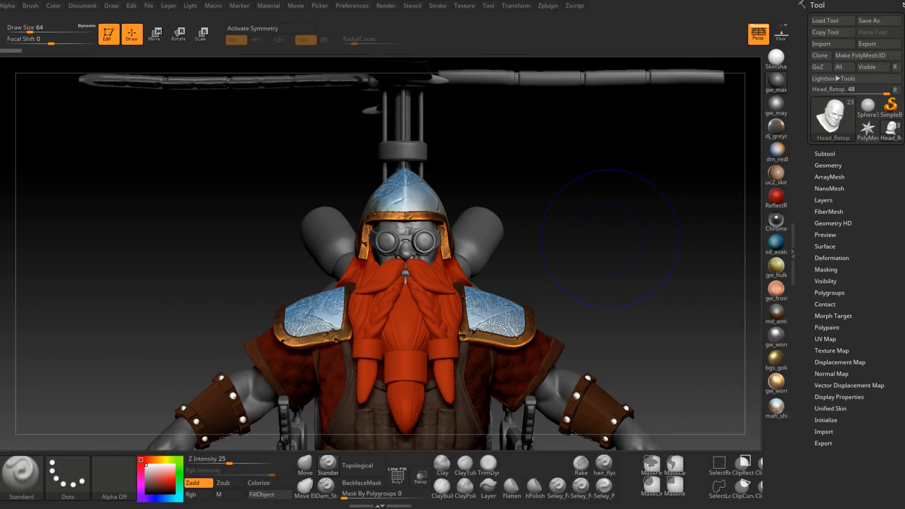
{"action": "left_click_drag", "start_coordinate": [475, 259], "coordinate": [622, 257], "text": "alt"}
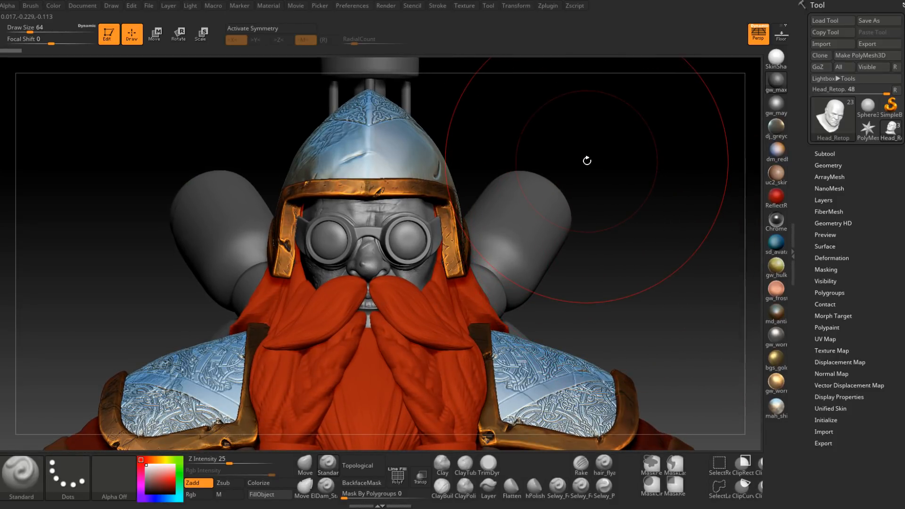
{"action": "left_click_drag", "start_coordinate": [633, 234], "coordinate": [649, 279]}
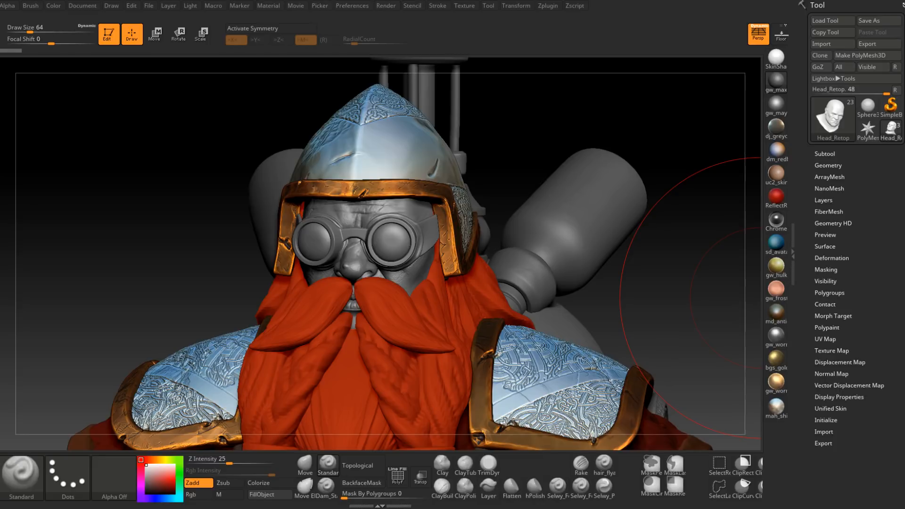
{"action": "left_click_drag", "start_coordinate": [528, 128], "coordinate": [767, 224]}
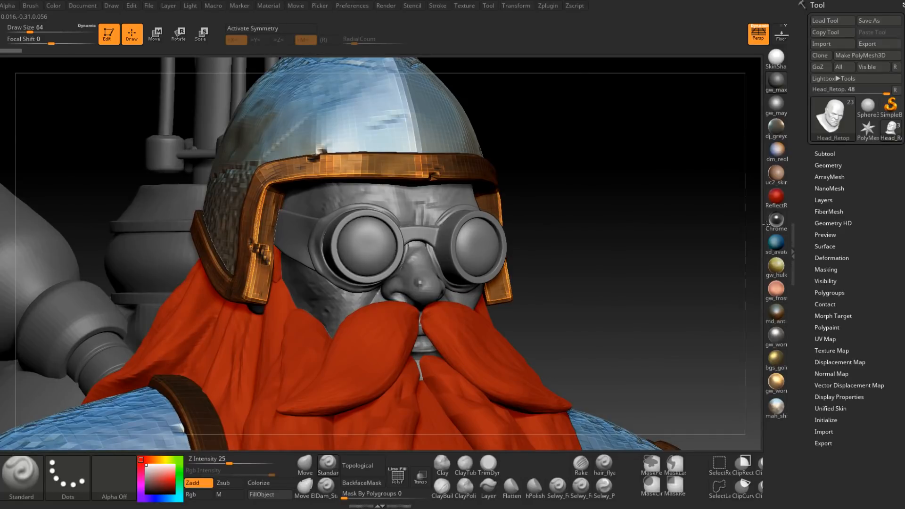
{"action": "left_click", "coordinate": [825, 153]}
{"action": "left_click", "coordinate": [401, 128], "text": "alt"}
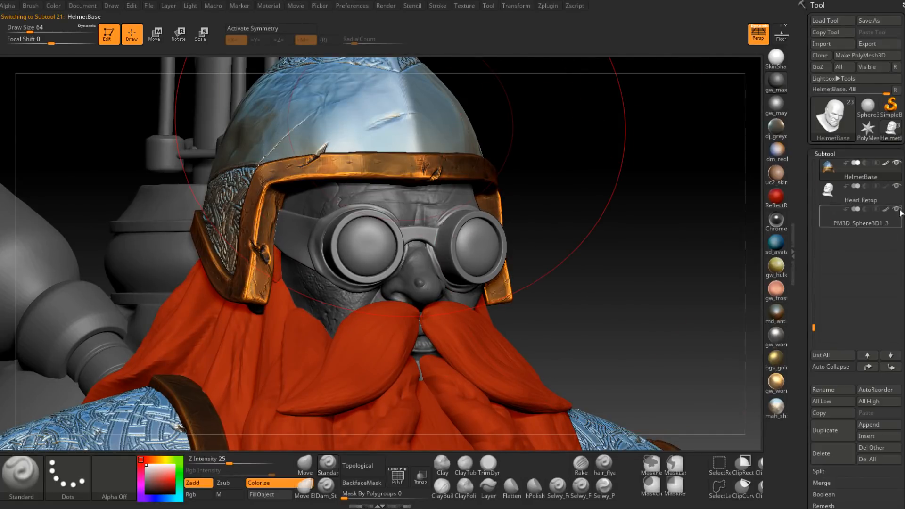
{"action": "left_click", "coordinate": [897, 164]}
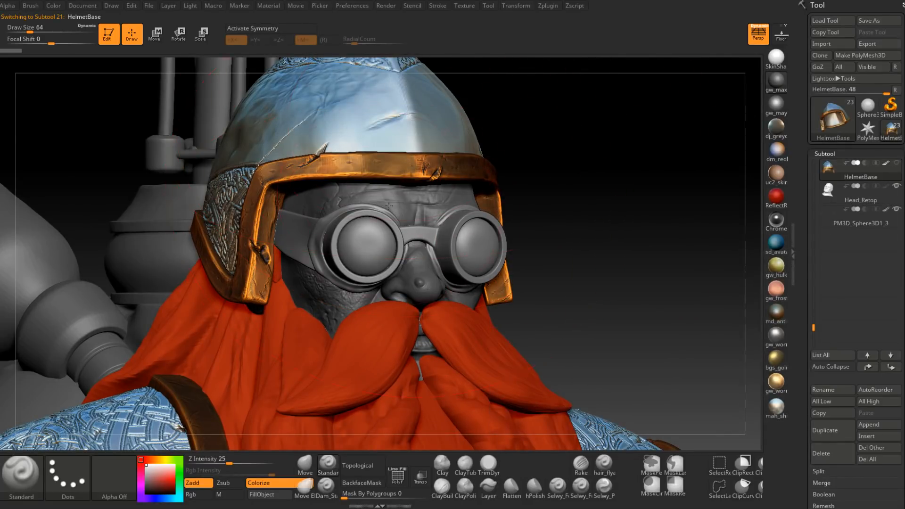
- Select the dwarf's hair subtool PM3D_Sphere3D1_1 and hide it
{"action": "left_click", "coordinate": [417, 262], "text": "alt"}
{"action": "left_click_drag", "start_coordinate": [514, 235], "coordinate": [608, 220]}
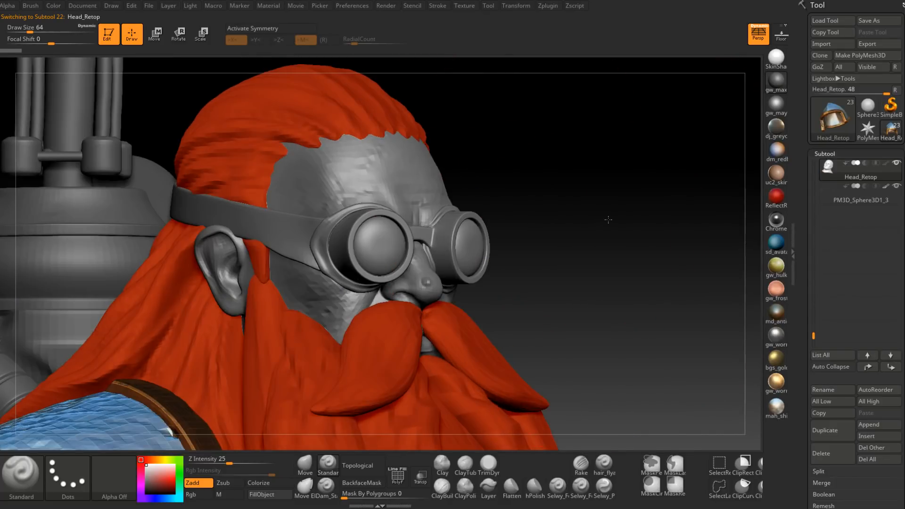
{"action": "left_click", "coordinate": [406, 124], "text": "alt"}
{"action": "left_click", "coordinate": [897, 164]}
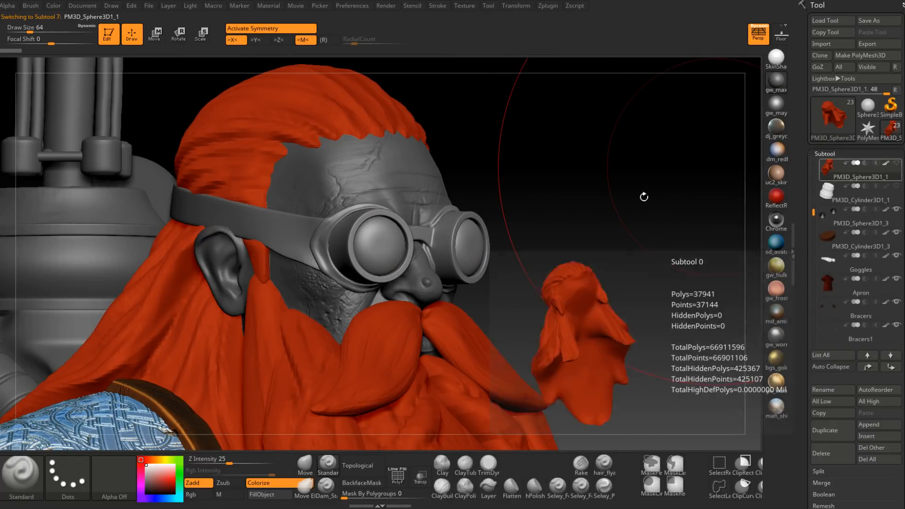
- Hide the Goggles subtool and make the Head_Retop subtool active
{"action": "left_click", "coordinate": [470, 240], "text": "alt"}
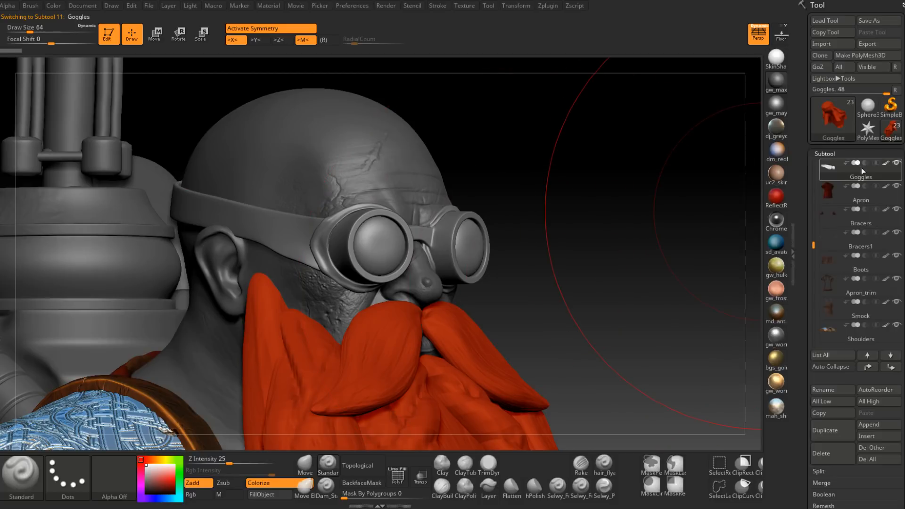
{"action": "left_click", "coordinate": [897, 163]}
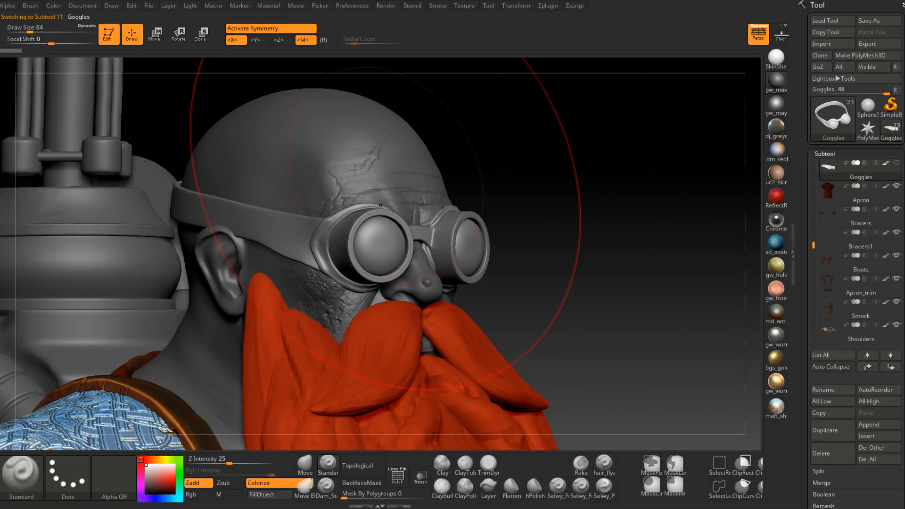
{"action": "left_click", "coordinate": [355, 168], "text": "alt"}
{"action": "mouse_move", "coordinate": [505, 239]}
{"action": "left_mouse_down"}
{"action": "mouse_move", "coordinate": [410, 238]}
{"action": "mouse_move", "coordinate": [580, 251]}
{"action": "left_mouse_up"}
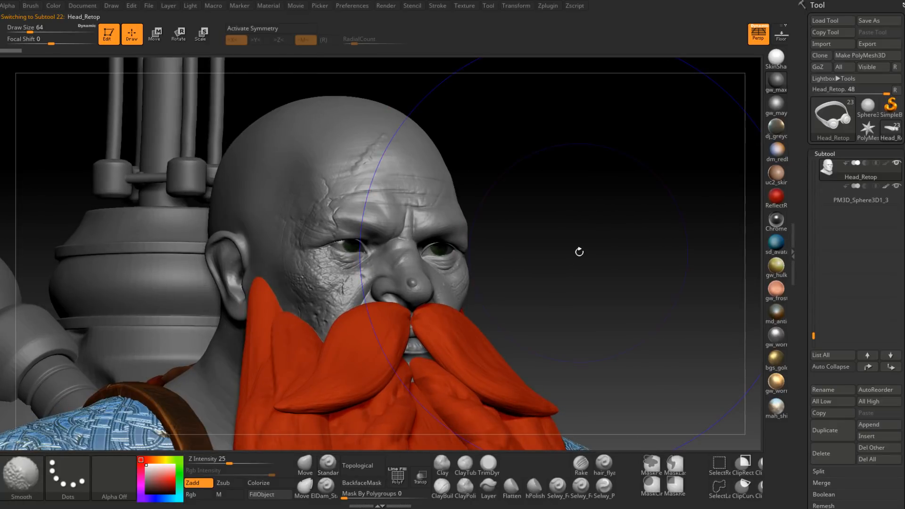
- Step the Head_Retop subtool down two subdivision levels and view the coarser head from the front
{"action": "key", "text": "shift"}
{"action": "key", "text": "shift+d"}
{"action": "key", "text": "shift+d"}
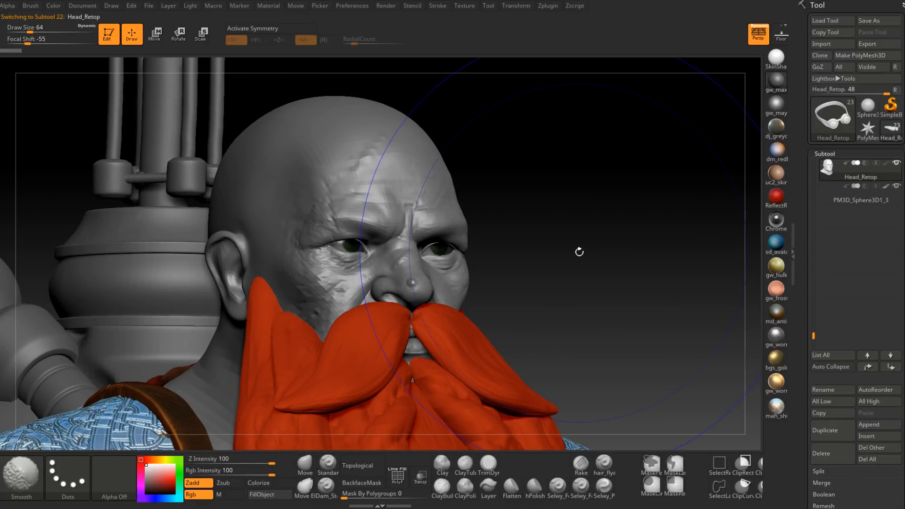
{"action": "mouse_move", "coordinate": [556, 251]}
{"action": "left_mouse_down"}
{"action": "mouse_move", "coordinate": [548, 258]}
{"action": "mouse_move", "coordinate": [505, 231]}
{"action": "mouse_move", "coordinate": [561, 253]}
{"action": "left_mouse_up"}
{"action": "key", "text": "shift"}
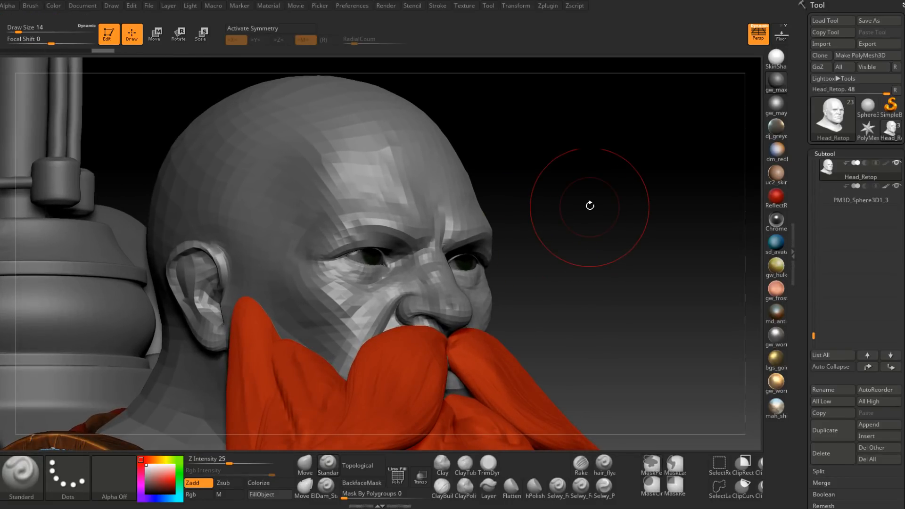
{"action": "left_click_drag", "start_coordinate": [590, 205], "coordinate": [565, 175]}
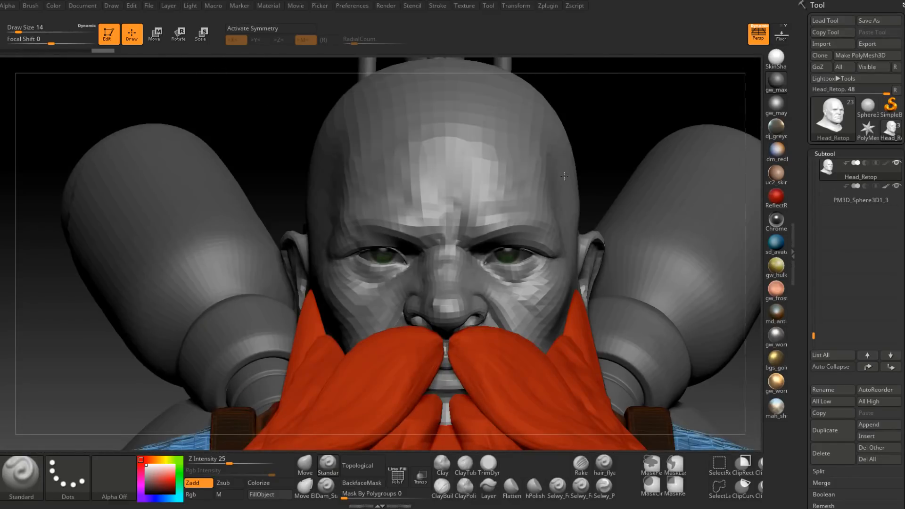
{"action": "right_click_drag", "start_coordinate": [565, 176], "coordinate": [623, 166], "text": "ctrl"}
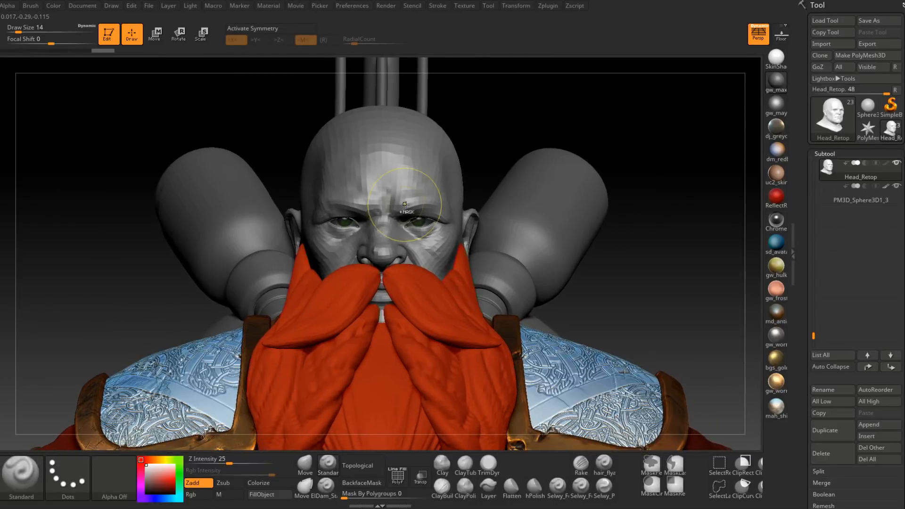
- Reduce the brush draw size to 2 and examine the coarse head's silhouette and facets around the forehead, eyes and ear
{"action": "right_click_drag", "start_coordinate": [425, 184], "coordinate": [439, 211], "text": "ctrl"}
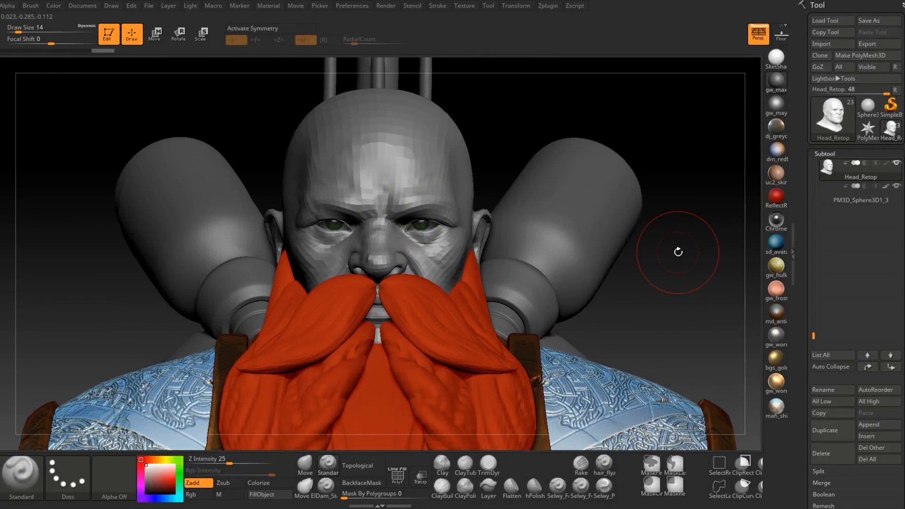
{"action": "mouse_move", "coordinate": [663, 272]}
{"action": "left_mouse_down"}
{"action": "mouse_move", "coordinate": [689, 269]}
{"action": "mouse_move", "coordinate": [440, 156]}
{"action": "mouse_move", "coordinate": [479, 148]}
{"action": "mouse_move", "coordinate": [514, 192]}
{"action": "mouse_move", "coordinate": [513, 219]}
{"action": "mouse_move", "coordinate": [516, 204]}
{"action": "left_mouse_up"}
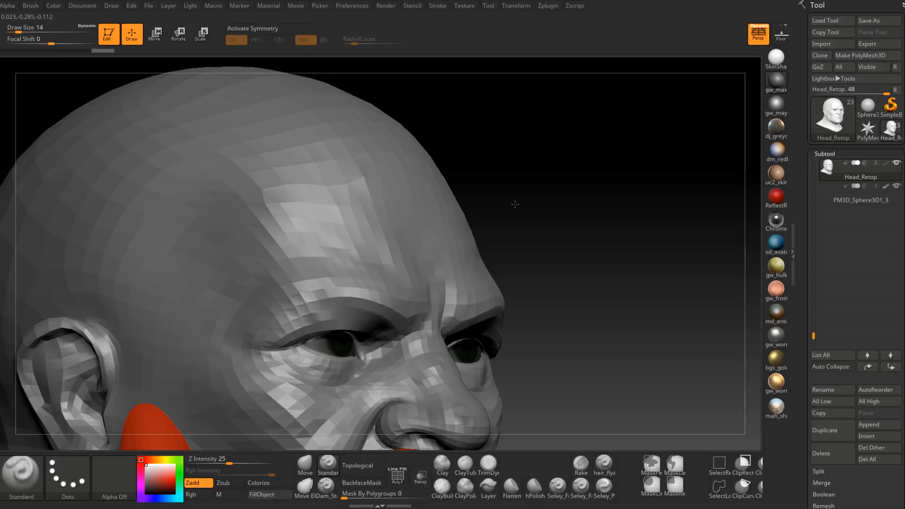
{"action": "key", "text": "bracketleft"}
{"action": "left_click_drag", "start_coordinate": [520, 201], "coordinate": [374, 131]}
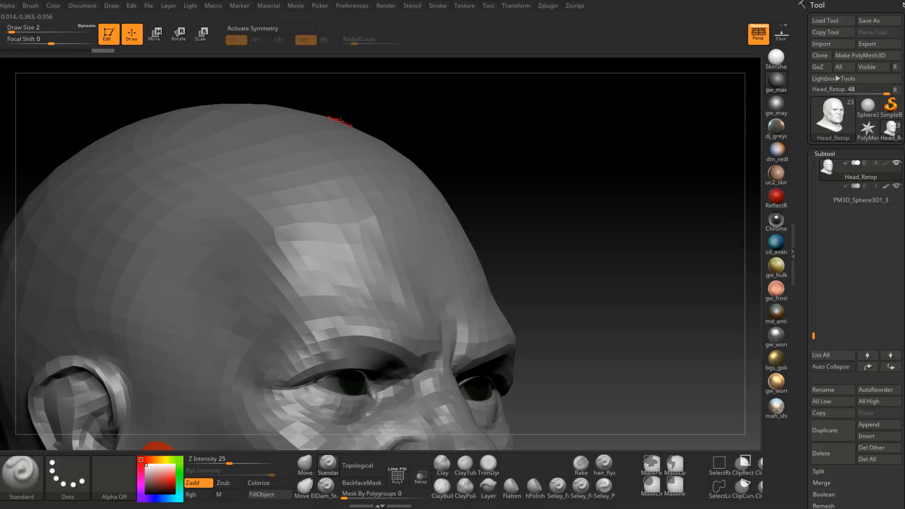
{"action": "mouse_move", "coordinate": [453, 130]}
{"action": "left_mouse_down"}
{"action": "mouse_move", "coordinate": [447, 139]}
{"action": "mouse_move", "coordinate": [453, 130]}
{"action": "left_mouse_up"}
{"action": "left_click_drag", "start_coordinate": [483, 177], "coordinate": [512, 116], "text": "alt"}
{"action": "left_click_drag", "start_coordinate": [582, 123], "coordinate": [603, 116]}
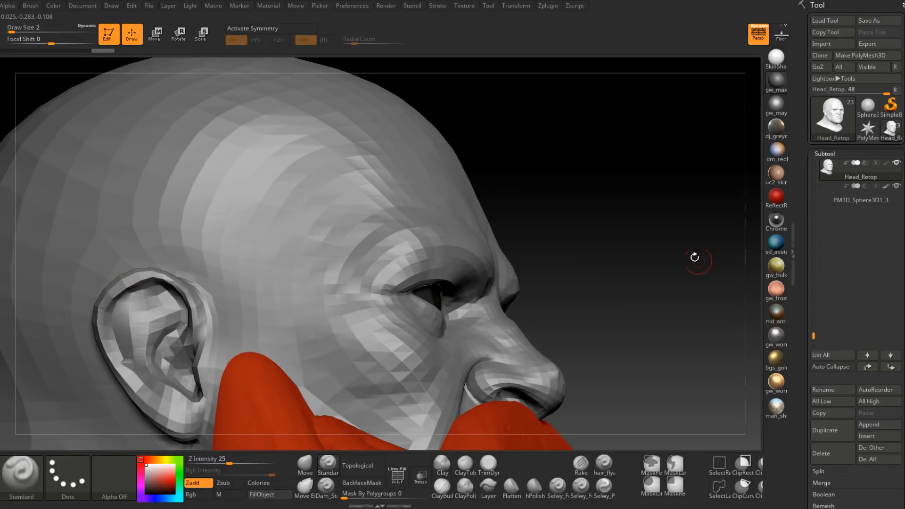
- Raise the Head_Retop subtool to its detailed subdivision levels and examine the skin texture around the ear, temple and eyes
{"action": "left_click_drag", "start_coordinate": [695, 257], "coordinate": [588, 233]}
{"action": "key", "text": "d"}
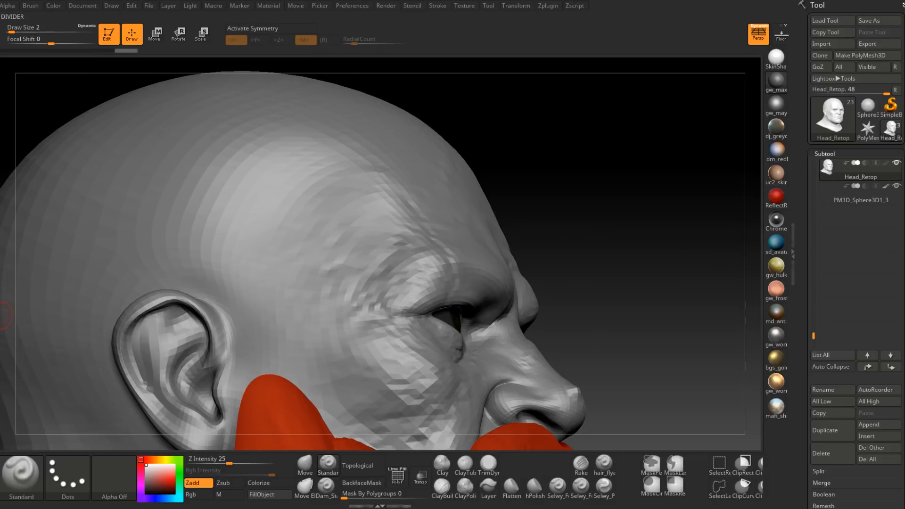
{"action": "mouse_move", "coordinate": [178, 296]}
{"action": "left_mouse_down"}
{"action": "mouse_move", "coordinate": [122, 310]}
{"action": "mouse_move", "coordinate": [111, 337]}
{"action": "left_mouse_up"}
{"action": "left_click_drag", "start_coordinate": [620, 234], "coordinate": [576, 192], "text": "alt"}
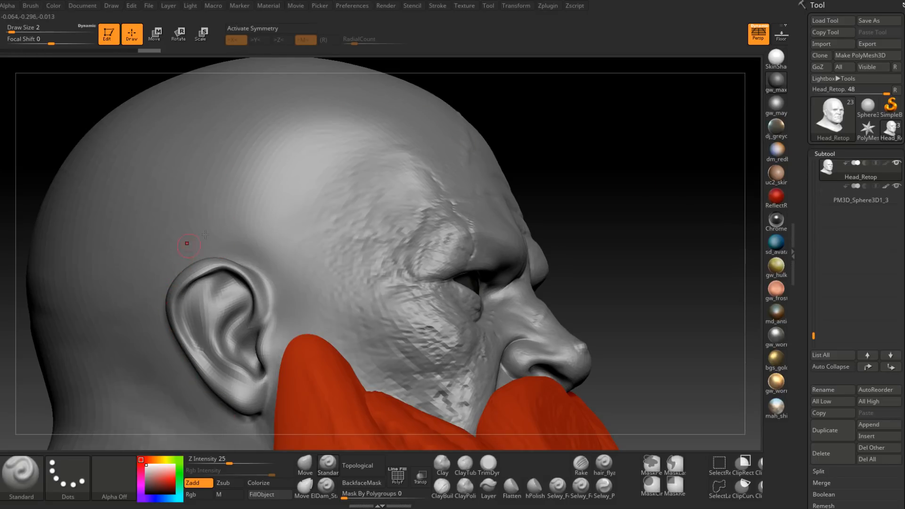
{"action": "left_click_drag", "start_coordinate": [561, 123], "coordinate": [358, 90]}
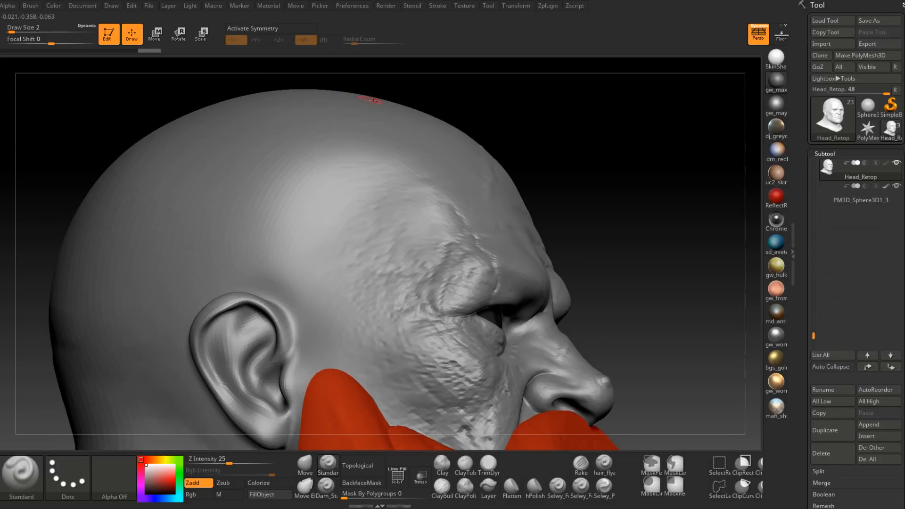
{"action": "left_click_drag", "start_coordinate": [533, 149], "coordinate": [410, 246]}
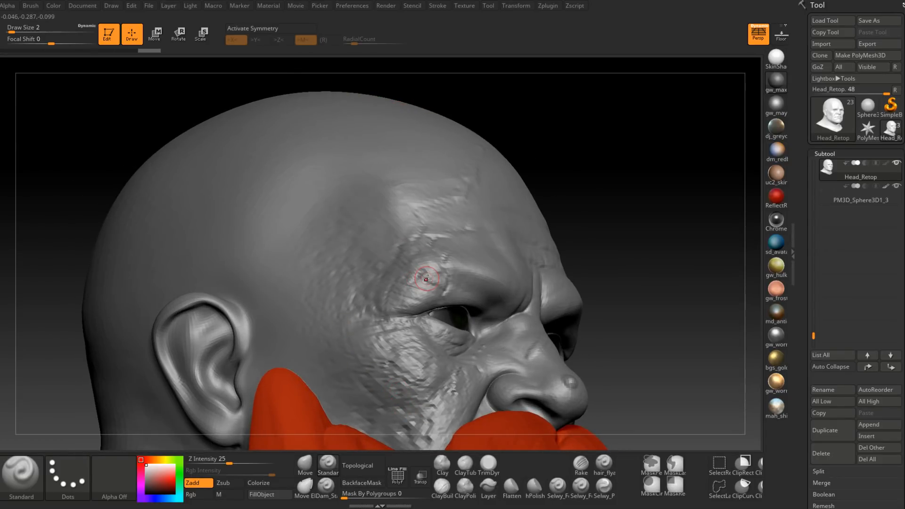
{"action": "left_click_drag", "start_coordinate": [698, 281], "coordinate": [639, 261]}
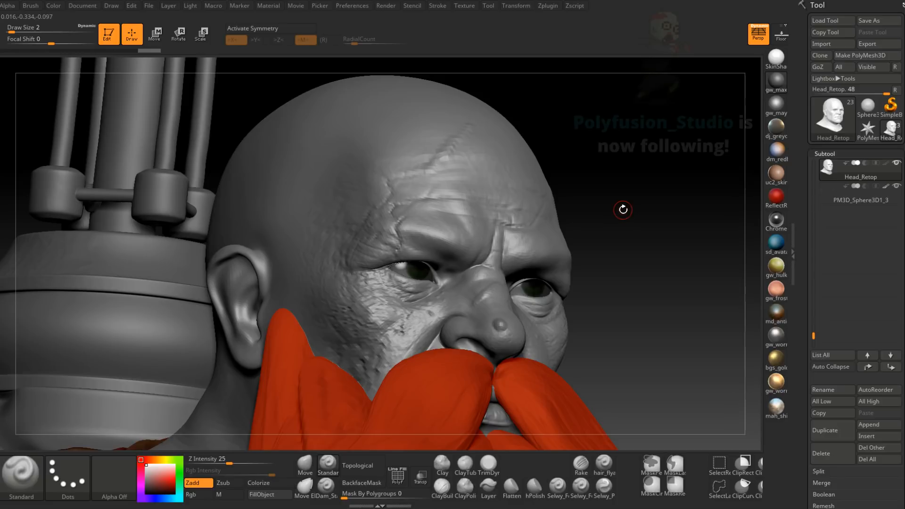
- Step Head_Retop down three subdivision levels and compare the coarse head with the next higher level from a distance
{"action": "left_click_drag", "start_coordinate": [623, 210], "coordinate": [621, 209]}
{"action": "key", "text": "shift+d"}
{"action": "key", "text": "shift+d"}
{"action": "key", "text": "shift+d"}
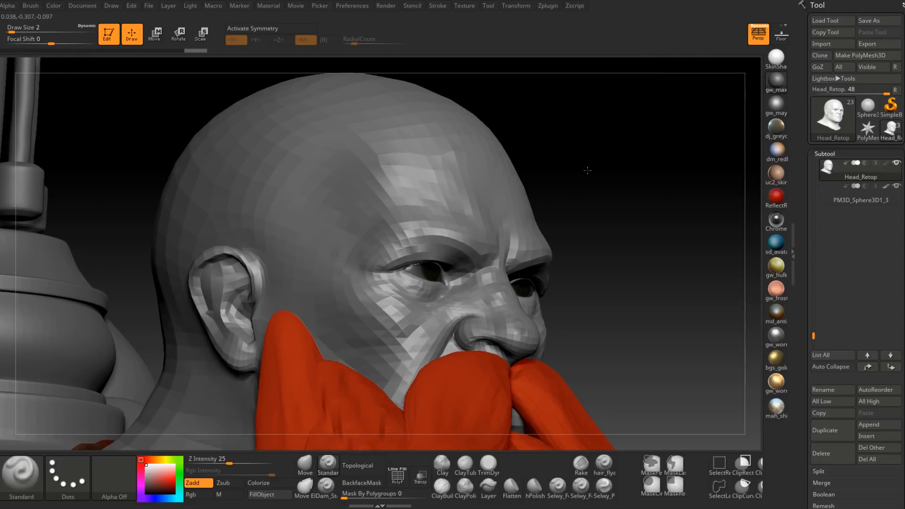
{"action": "left_click_drag", "start_coordinate": [586, 170], "coordinate": [599, 212]}
{"action": "mouse_move", "coordinate": [608, 269]}
{"action": "left_mouse_down", "text": "alt"}
{"action": "mouse_move", "coordinate": [621, 218]}
{"action": "mouse_move", "coordinate": [592, 188]}
{"action": "mouse_move", "coordinate": [622, 191]}
{"action": "left_mouse_up", "text": "alt"}
{"action": "mouse_move", "coordinate": [622, 191]}
{"action": "left_mouse_down", "text": "ctrl"}
{"action": "mouse_move", "coordinate": [586, 225]}
{"action": "mouse_move", "coordinate": [630, 220]}
{"action": "mouse_move", "coordinate": [600, 192]}
{"action": "mouse_move", "coordinate": [487, 304]}
{"action": "mouse_move", "coordinate": [594, 210]}
{"action": "mouse_move", "coordinate": [635, 190]}
{"action": "mouse_move", "coordinate": [626, 194]}
{"action": "left_mouse_up", "text": "ctrl"}
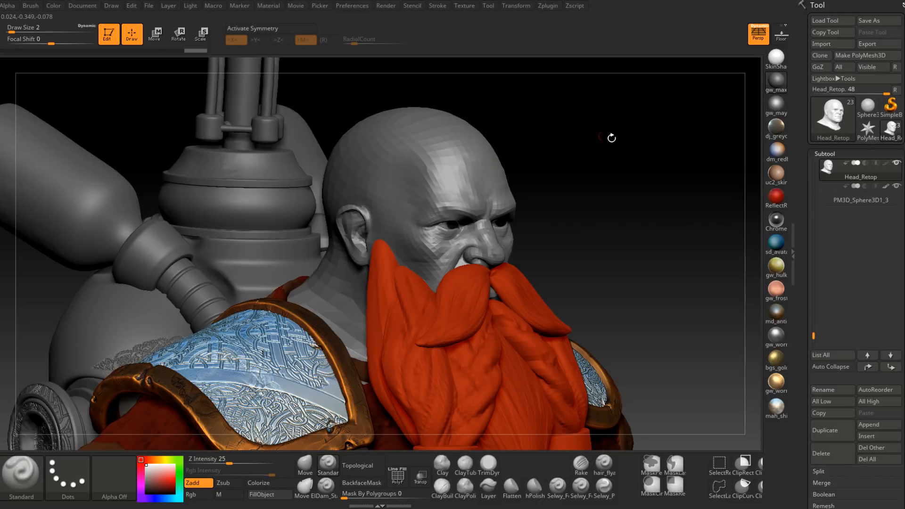
{"action": "key", "text": "d"}
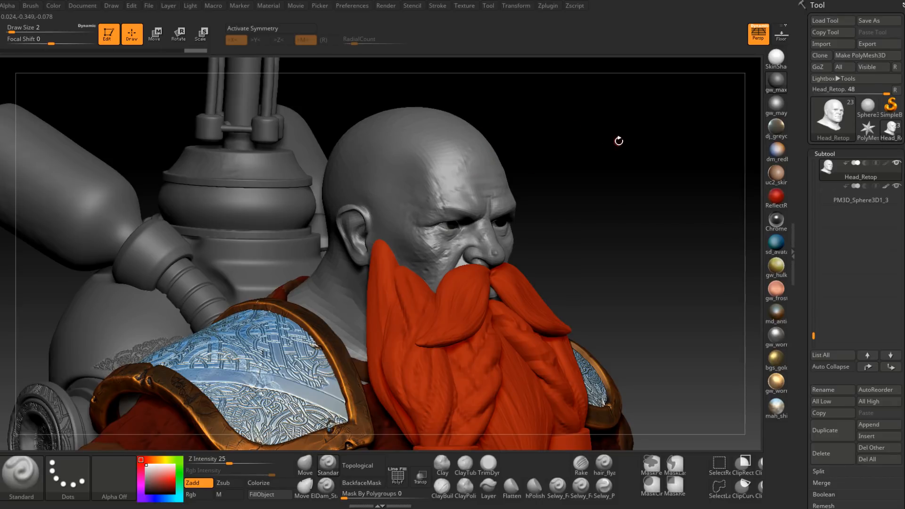
{"action": "key", "text": "shift+d"}
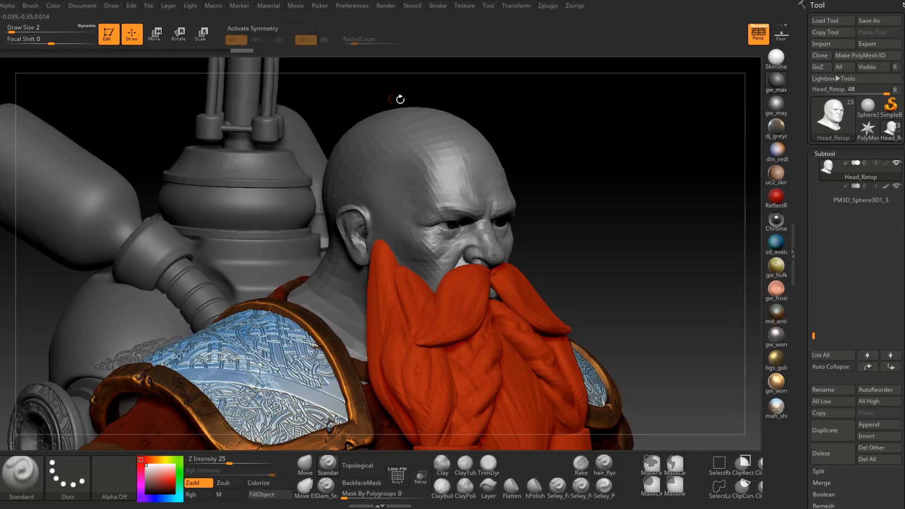
- Examine the coarse head within the whole dwarf and jetpack sculpt from the front, both sides, and near and far distances
{"action": "left_click_drag", "start_coordinate": [400, 99], "coordinate": [495, 218]}
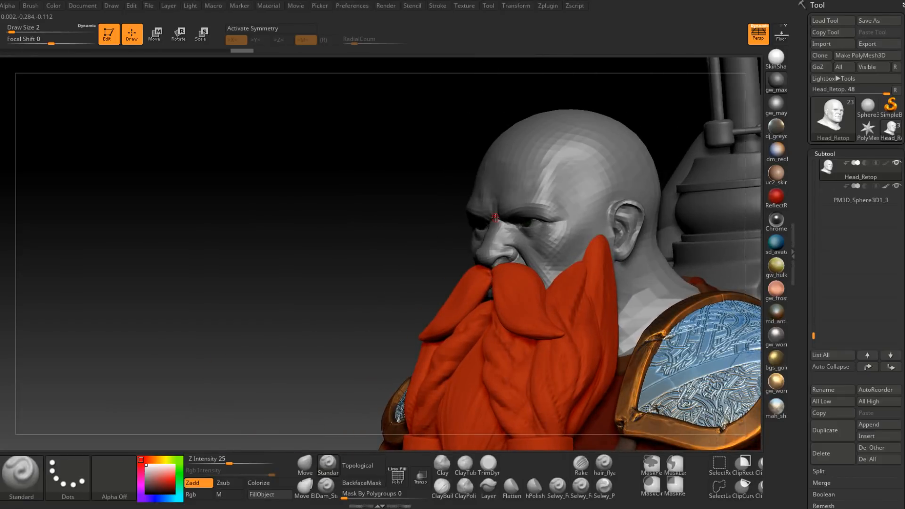
{"action": "left_click_drag", "start_coordinate": [455, 174], "coordinate": [317, 180]}
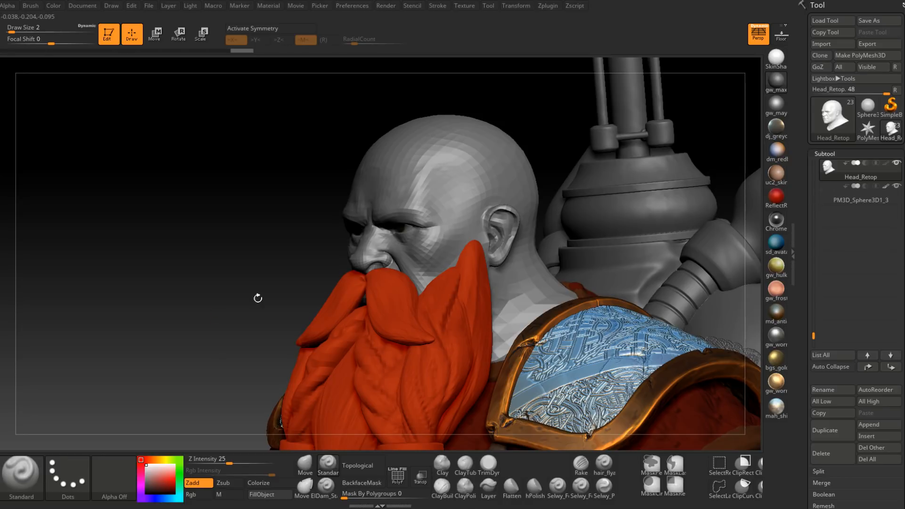
{"action": "left_click_drag", "start_coordinate": [245, 215], "coordinate": [264, 202]}
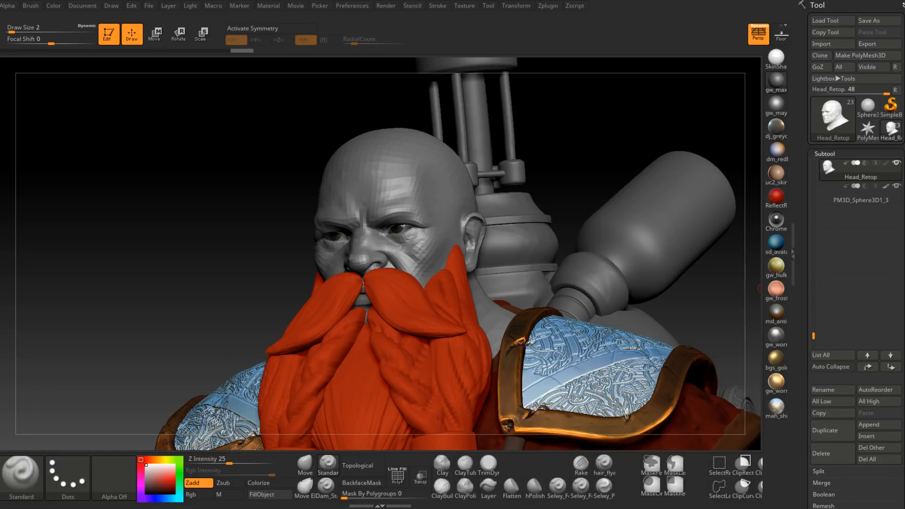
{"action": "mouse_move", "coordinate": [580, 135]}
{"action": "left_mouse_down"}
{"action": "mouse_move", "coordinate": [713, 253]}
{"action": "mouse_move", "coordinate": [679, 275]}
{"action": "mouse_move", "coordinate": [578, 236]}
{"action": "mouse_move", "coordinate": [591, 300]}
{"action": "left_mouse_up"}
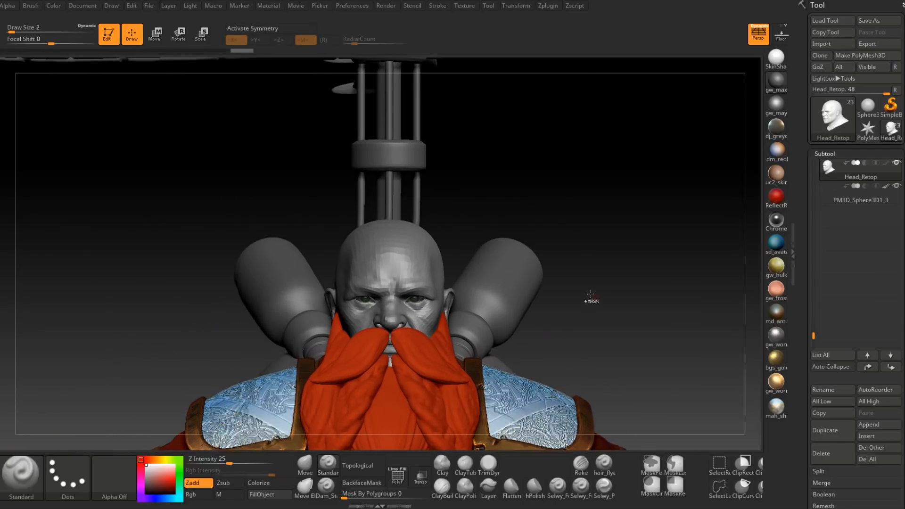
{"action": "right_click_drag", "start_coordinate": [591, 300], "coordinate": [577, 281], "text": "ctrl"}
{"action": "left_click_drag", "start_coordinate": [560, 247], "coordinate": [565, 258], "text": "alt"}
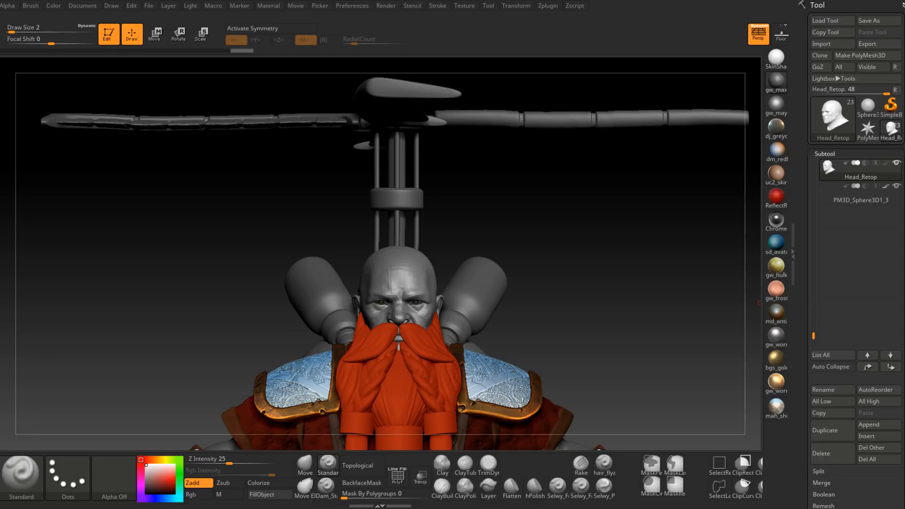
{"action": "mouse_move", "coordinate": [568, 272]}
{"action": "left_mouse_down"}
{"action": "mouse_move", "coordinate": [606, 275]}
{"action": "mouse_move", "coordinate": [616, 311]}
{"action": "mouse_move", "coordinate": [491, 306]}
{"action": "mouse_move", "coordinate": [461, 323]}
{"action": "mouse_move", "coordinate": [497, 311]}
{"action": "left_mouse_up"}
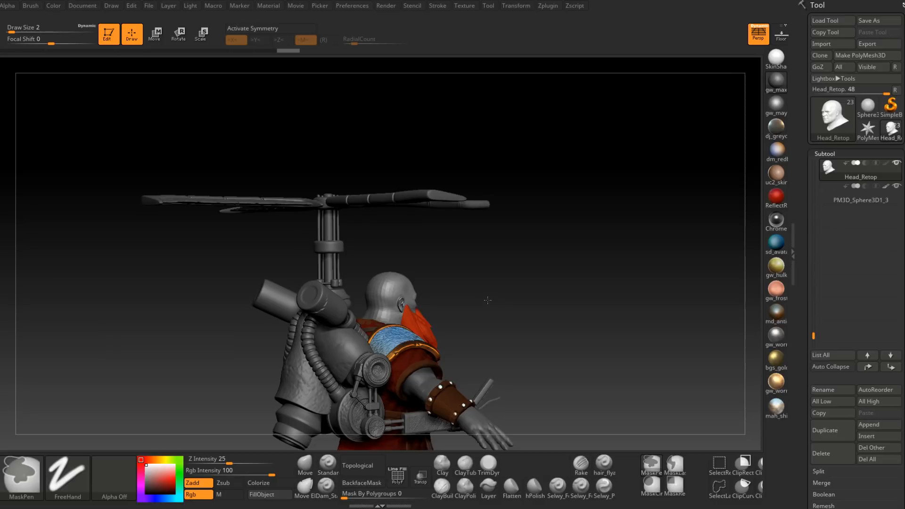
{"action": "right_click_drag", "start_coordinate": [487, 300], "coordinate": [396, 278], "text": "ctrl"}
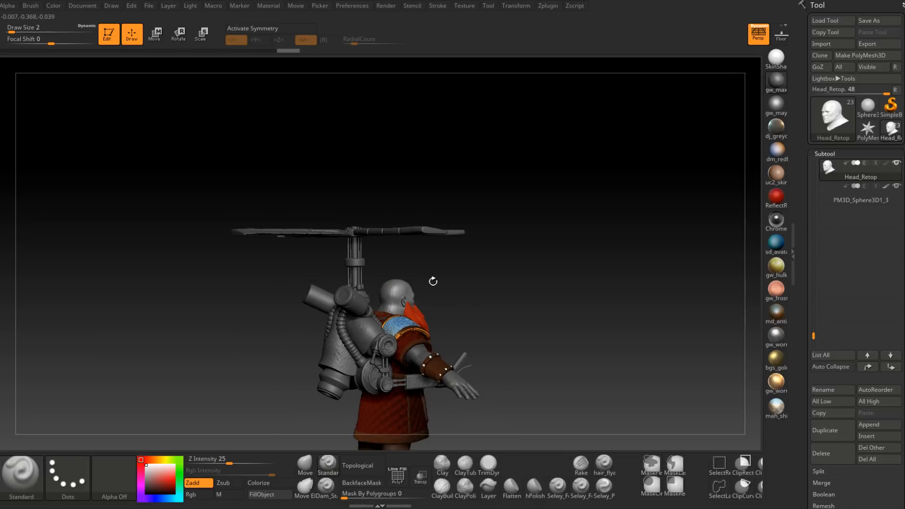
{"action": "right_click_drag", "start_coordinate": [562, 359], "coordinate": [514, 309], "text": "ctrl"}
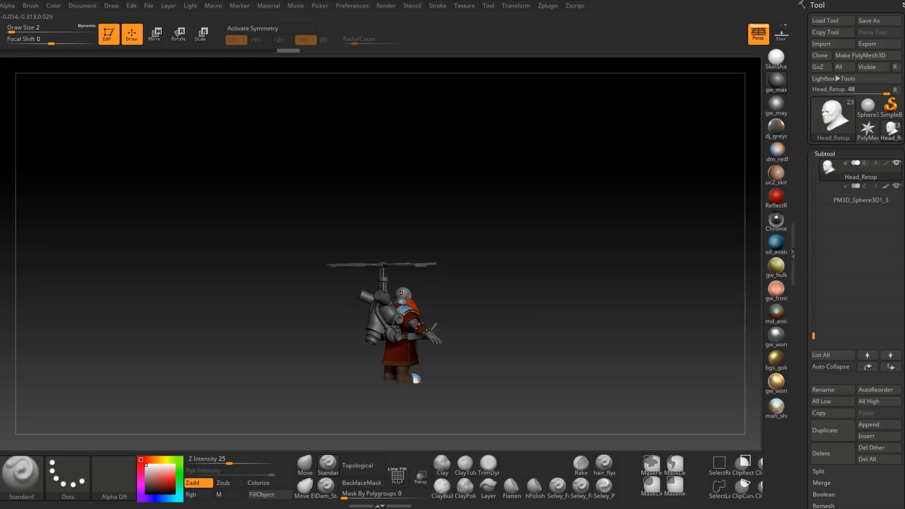
{"action": "mouse_move", "coordinate": [495, 283]}
{"action": "right_mouse_down", "text": "ctrl"}
{"action": "mouse_move", "coordinate": [487, 339]}
{"action": "mouse_move", "coordinate": [593, 325]}
{"action": "right_mouse_up", "text": "ctrl"}
{"action": "mouse_move", "coordinate": [598, 267]}
{"action": "right_mouse_down"}
{"action": "mouse_move", "coordinate": [558, 265]}
{"action": "mouse_move", "coordinate": [616, 257]}
{"action": "right_mouse_up"}
{"action": "right_click_drag", "start_coordinate": [608, 312], "coordinate": [596, 269], "text": "ctrl"}
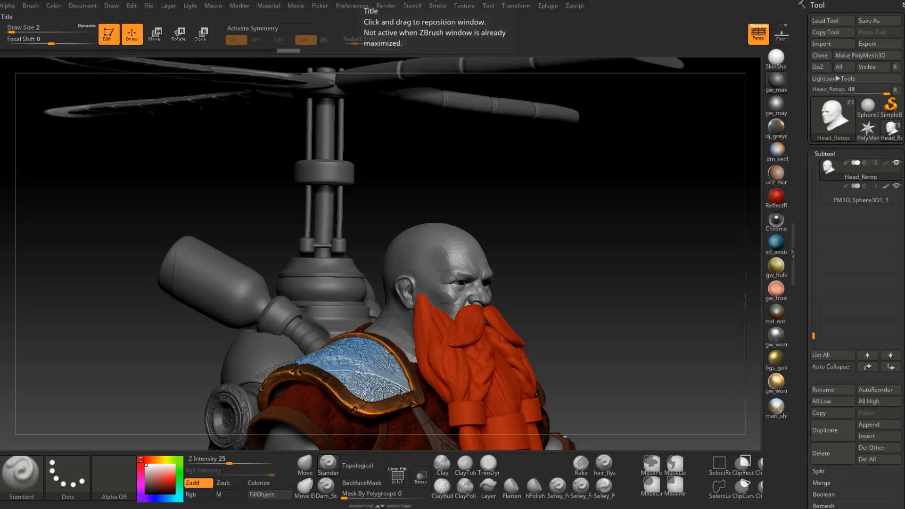
{"action": "mouse_move", "coordinate": [608, 228]}
{"action": "right_mouse_down"}
{"action": "mouse_move", "coordinate": [613, 239]}
{"action": "mouse_move", "coordinate": [597, 226]}
{"action": "mouse_move", "coordinate": [505, 219]}
{"action": "mouse_move", "coordinate": [710, 194]}
{"action": "mouse_move", "coordinate": [757, 327]}
{"action": "right_mouse_up"}
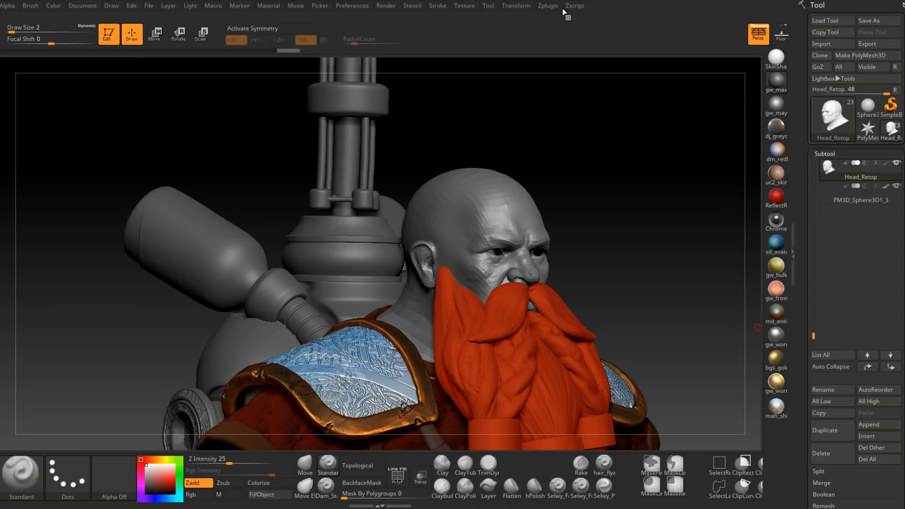
- Export only the selected Head_Retop subtool through FBX ExportImport as Head_Retop.fbx into the Mervon Highpoly folder
{"action": "left_click", "coordinate": [548, 6]}
{"action": "left_click", "coordinate": [581, 104]}
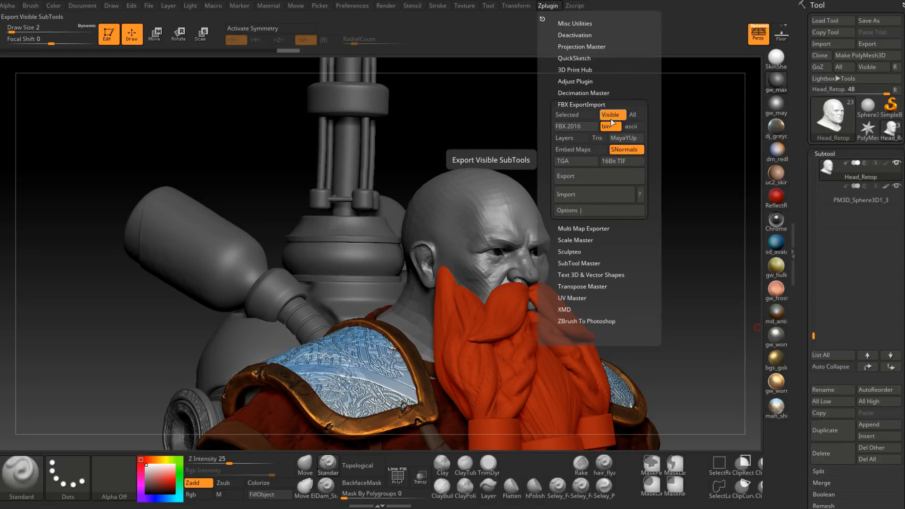
{"action": "left_click", "coordinate": [576, 114]}
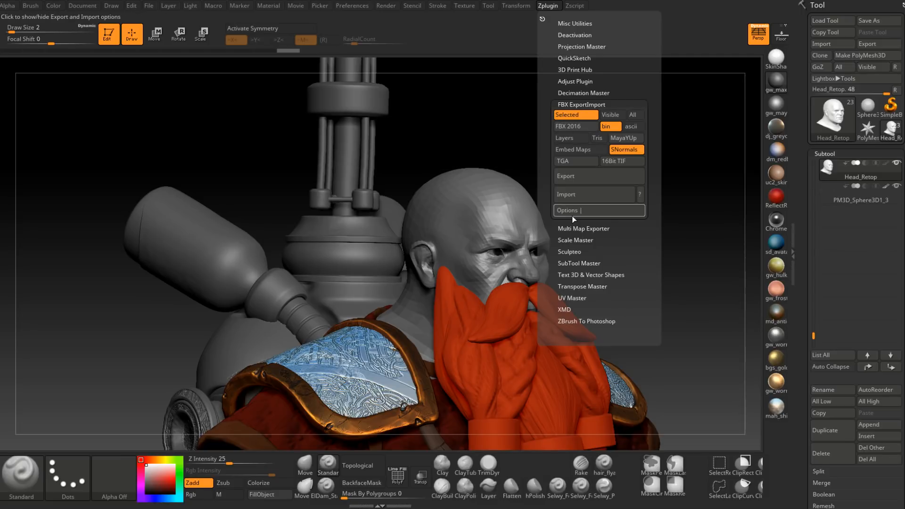
{"action": "left_click", "coordinate": [618, 178]}
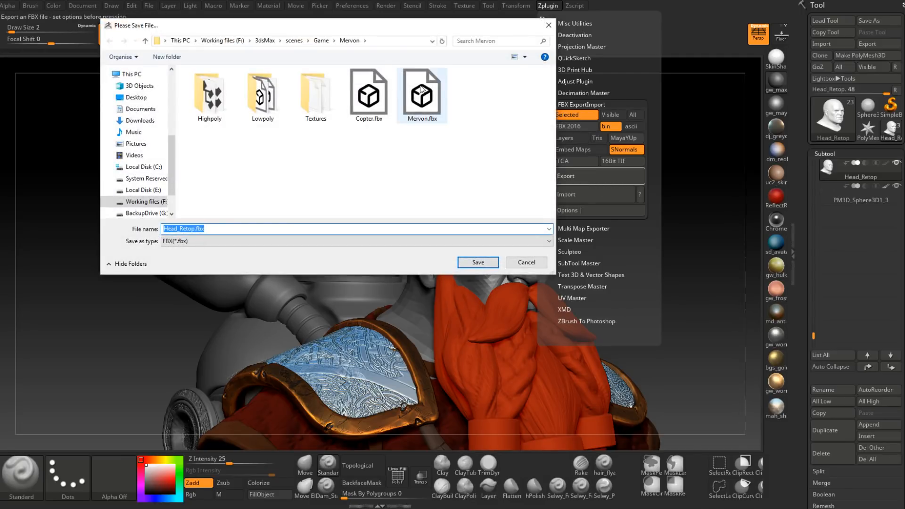
{"action": "double_click", "coordinate": [205, 99]}
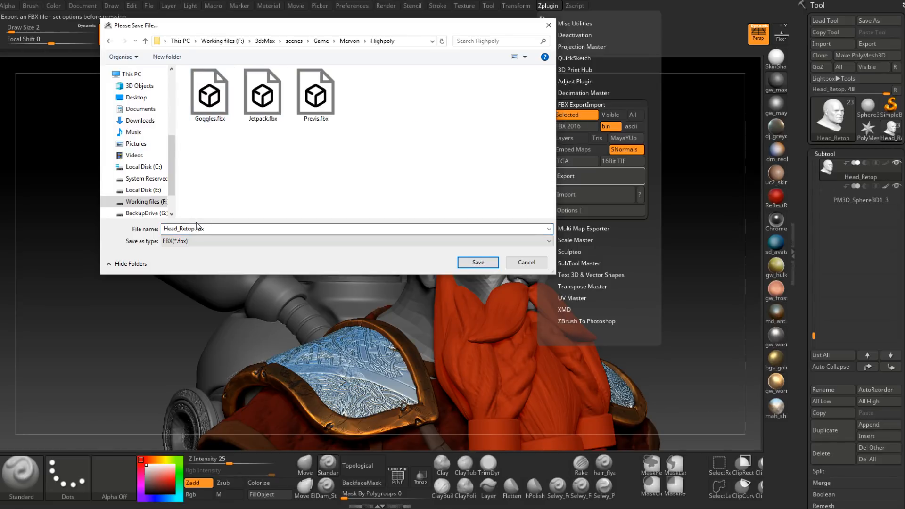
{"action": "left_click", "coordinate": [193, 230]}
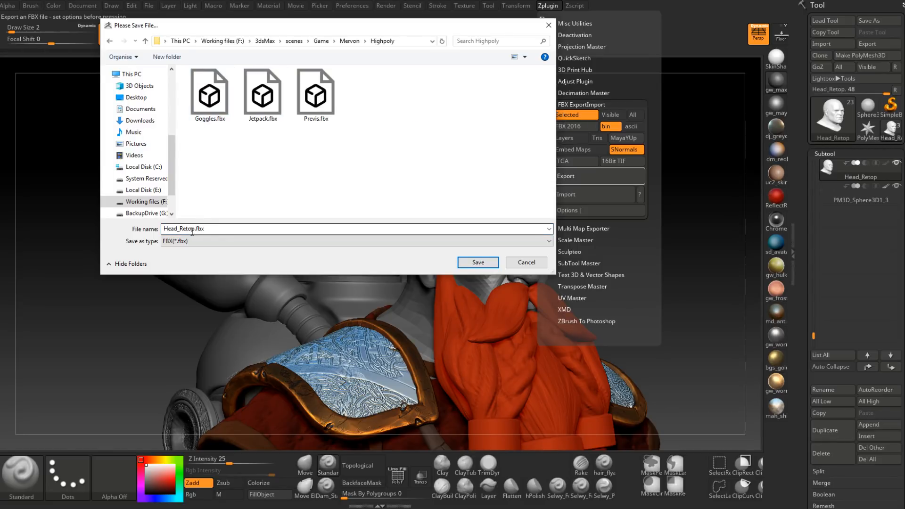
{"action": "key", "text": "Return"}
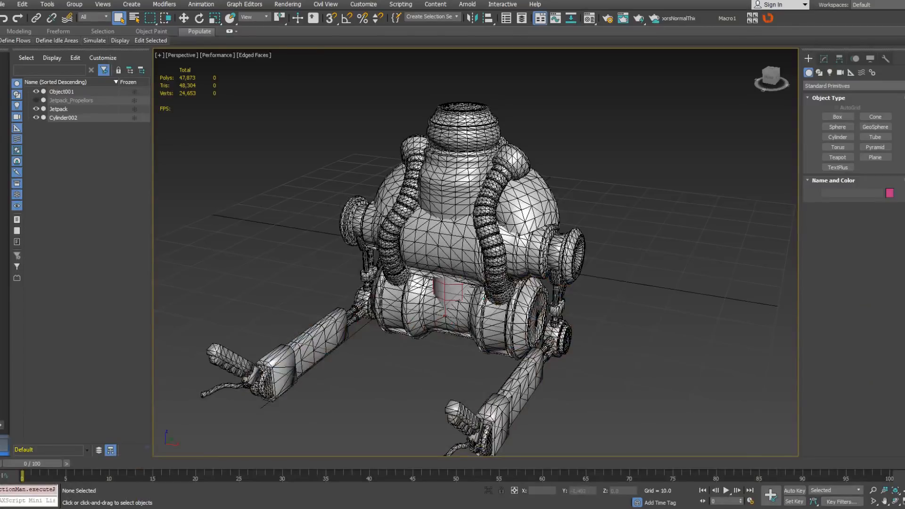
- Switch to 3ds Max, import the exported head FBX from F:\3dsMax\scenes\Game\Mervon\Highpoly, view it from the front quarter and deselect it
{"action": "middle_click_drag", "start_coordinate": [202, 147], "coordinate": [225, 158]}
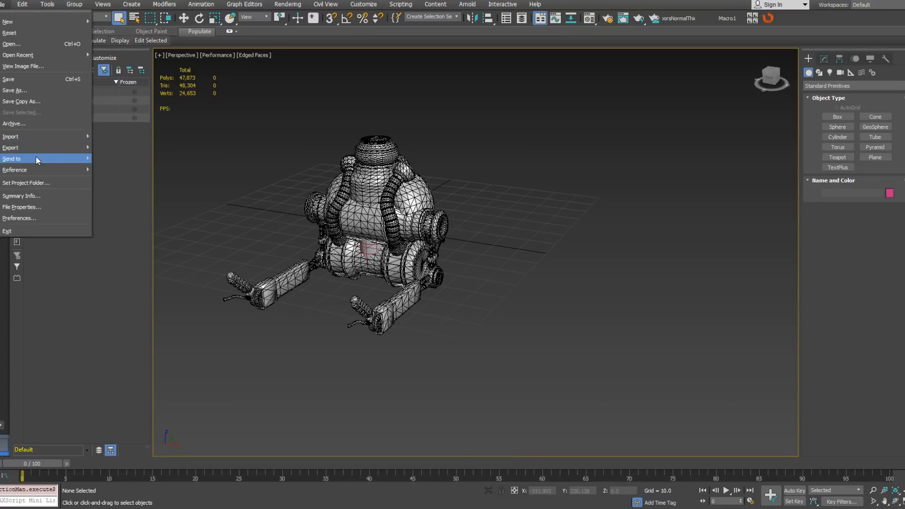
{"action": "mouse_move", "coordinate": [55, 139]}
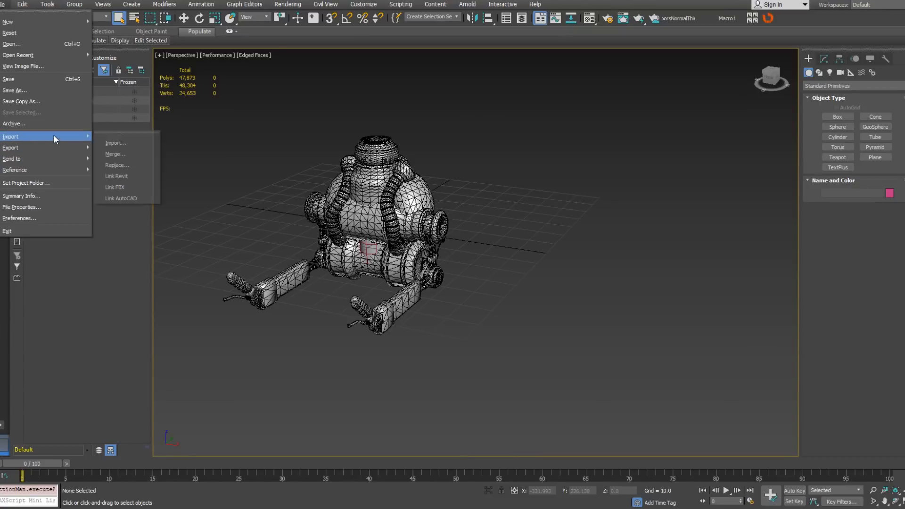
{"action": "left_click", "coordinate": [115, 145]}
{"action": "left_click", "coordinate": [109, 23]}
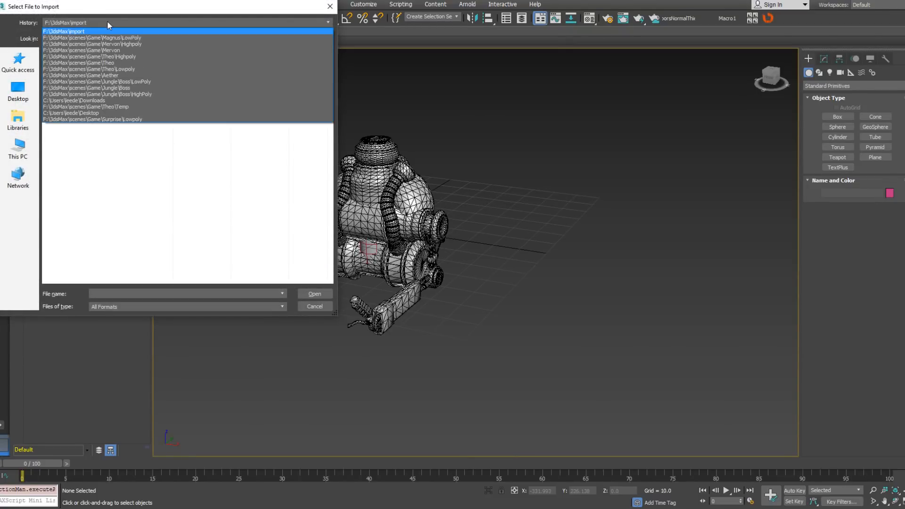
{"action": "left_click", "coordinate": [173, 44]}
{"action": "double_click", "coordinate": [170, 151]}
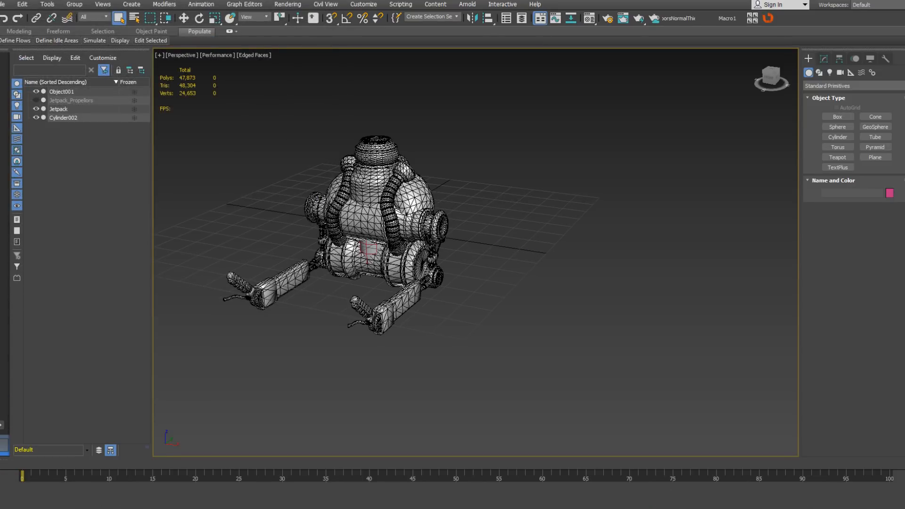
{"action": "mouse_move", "coordinate": [580, 263]}
{"action": "middle_mouse_down", "text": "alt"}
{"action": "mouse_move", "coordinate": [594, 241]}
{"action": "mouse_move", "coordinate": [582, 279]}
{"action": "mouse_move", "coordinate": [518, 268]}
{"action": "middle_mouse_up", "text": "alt"}
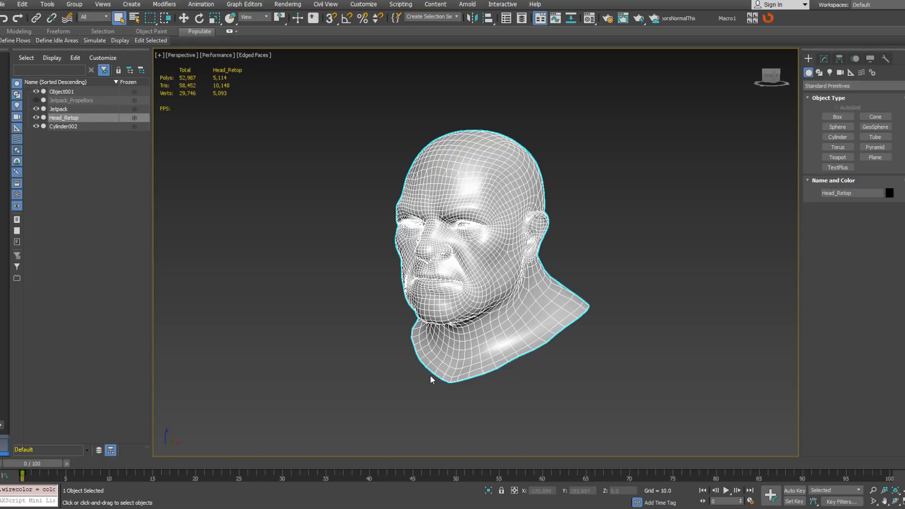
{"action": "left_click", "coordinate": [594, 248]}
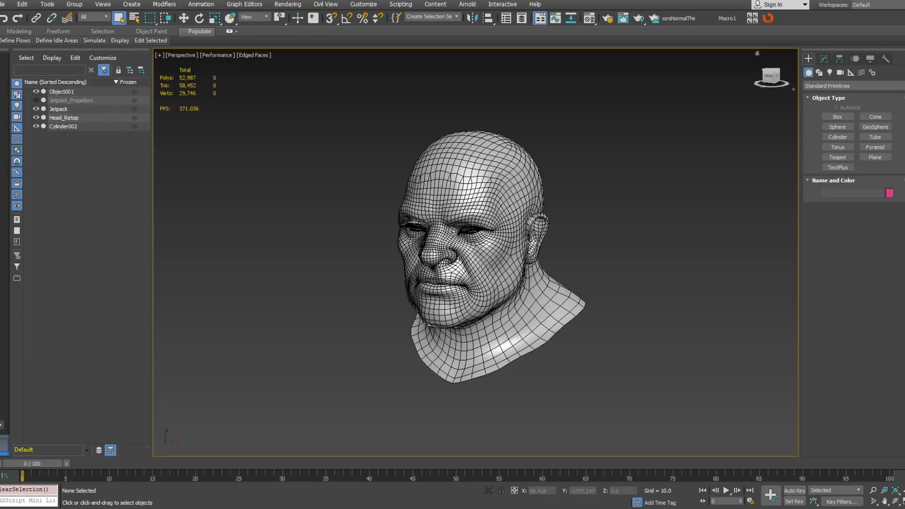
- Select Head_Retop, view it from the front, add an Unwrap UVW modifier and open the UV editor
{"action": "left_click", "coordinate": [492, 279]}
{"action": "scroll", "coordinate": [492, 278], "scroll_direction": "up", "scroll_amount": 3}
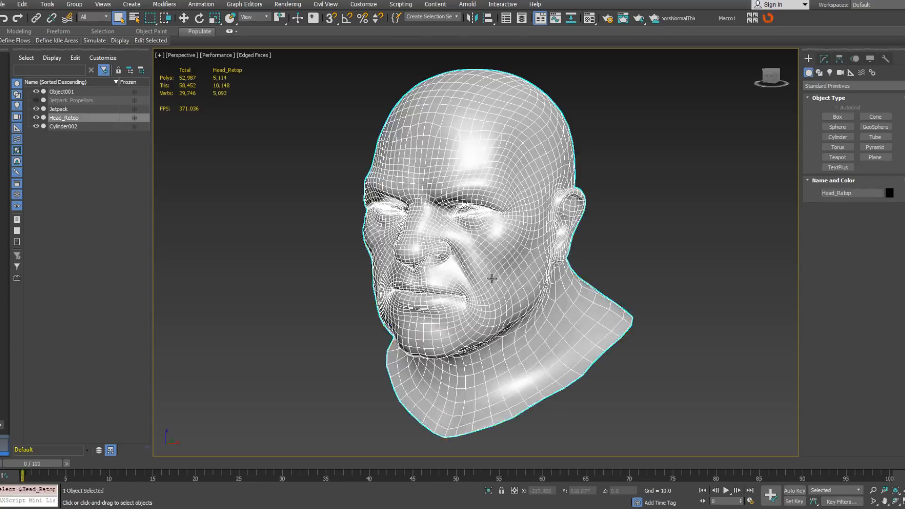
{"action": "middle_click_drag", "start_coordinate": [501, 297], "coordinate": [526, 294], "text": "alt"}
{"action": "left_click", "coordinate": [828, 59]}
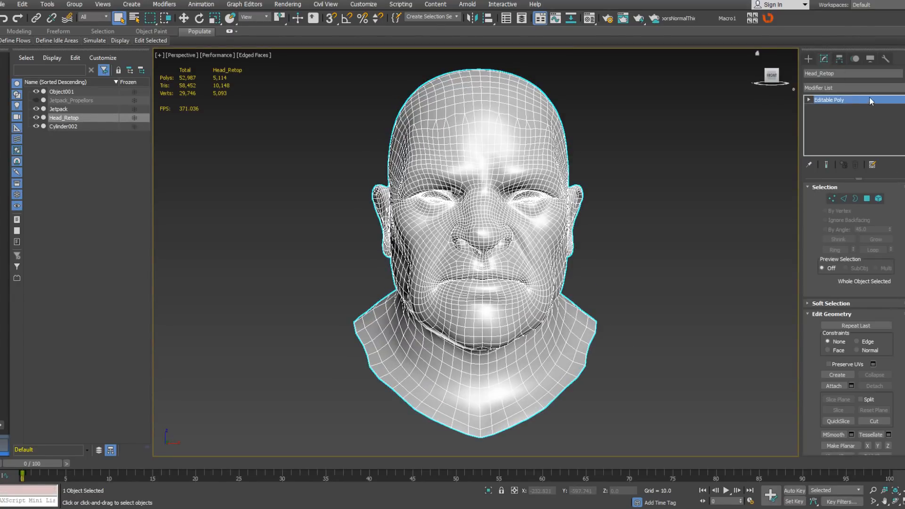
{"action": "left_click", "coordinate": [900, 89]}
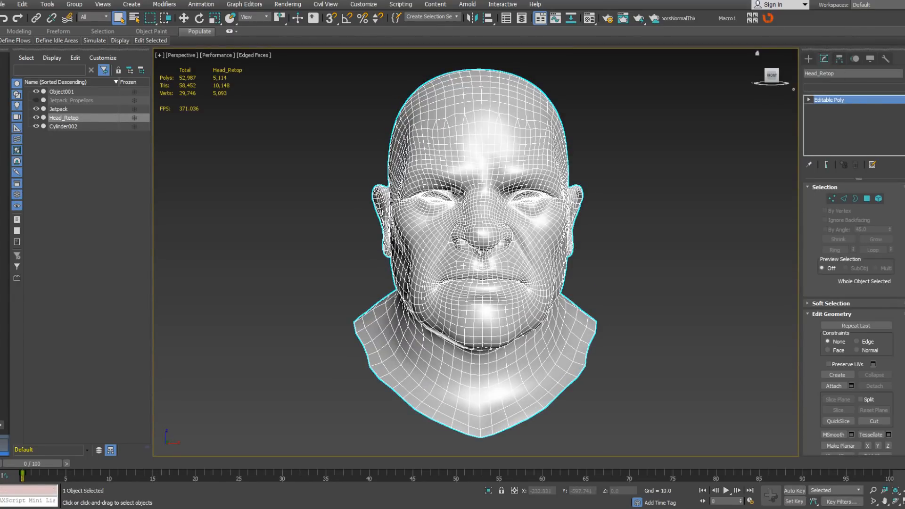
{"action": "key", "text": "u"}
{"action": "left_click", "coordinate": [860, 444]}
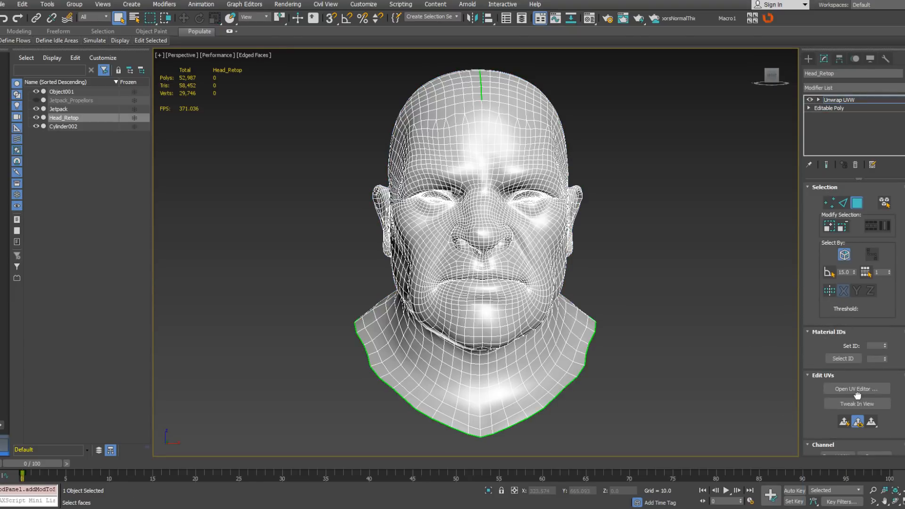
{"action": "left_click", "coordinate": [858, 394]}
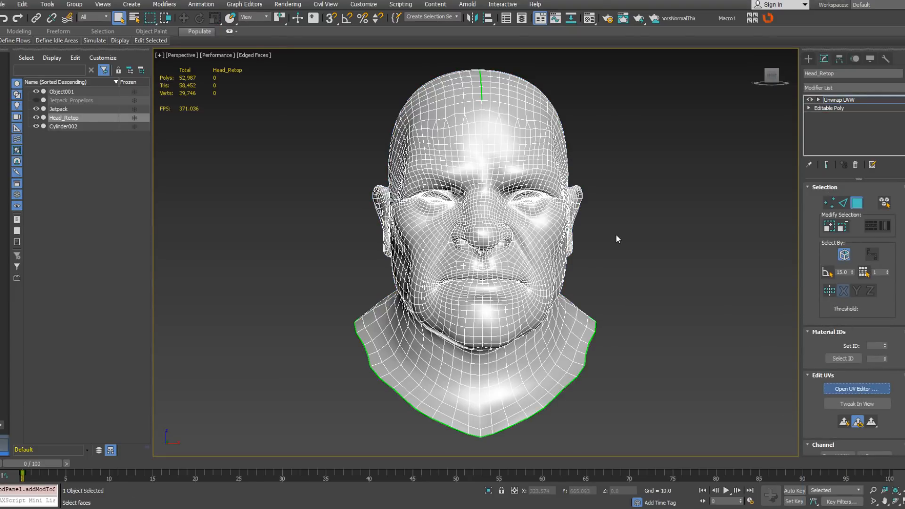
- Examine the head's UV layout up close around the nose, mouth, cheek and ear, and as a whole
{"action": "scroll", "coordinate": [503, 248], "scroll_direction": "up", "scroll_amount": 5}
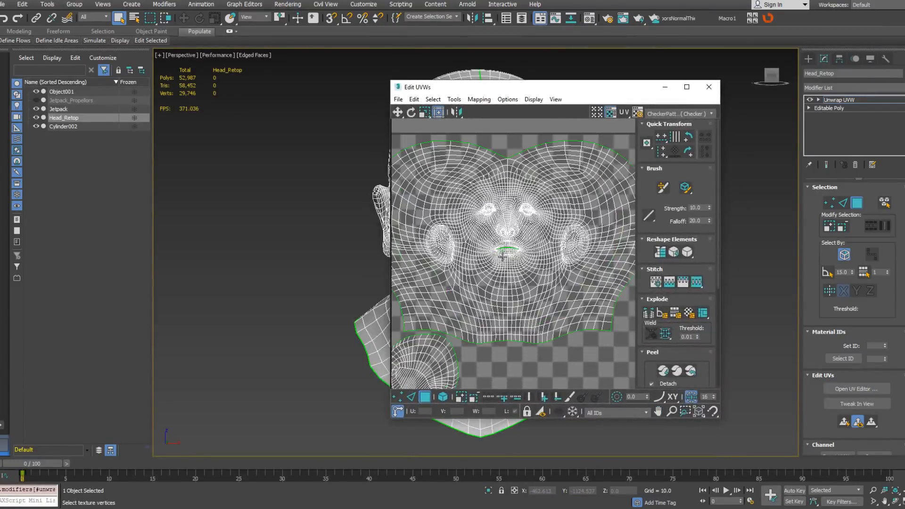
{"action": "scroll", "coordinate": [503, 250], "scroll_direction": "up", "scroll_amount": 4}
{"action": "scroll", "coordinate": [503, 249], "scroll_direction": "down", "scroll_amount": 8}
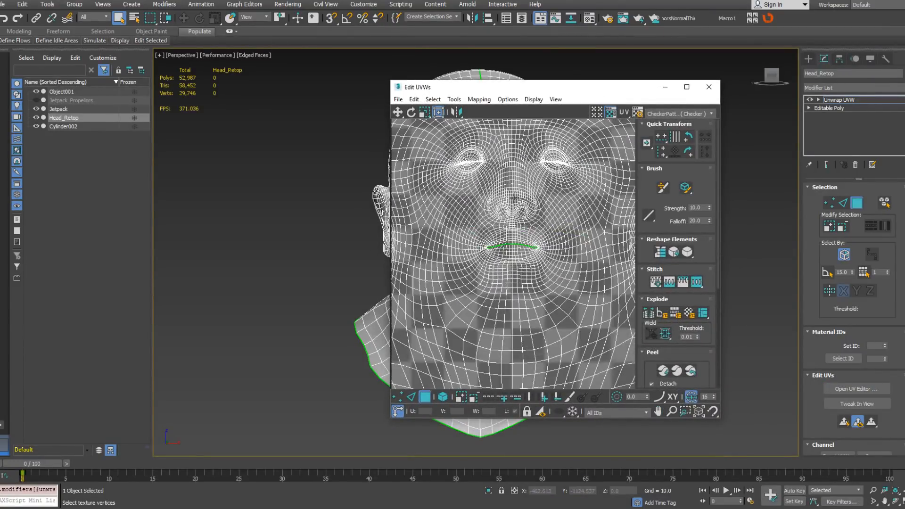
{"action": "scroll", "coordinate": [520, 200], "scroll_direction": "up", "scroll_amount": 8}
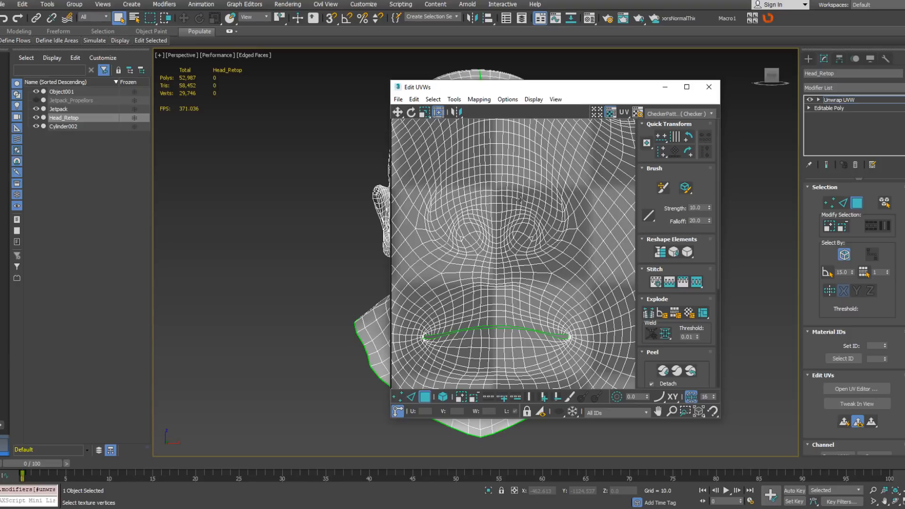
{"action": "scroll", "coordinate": [501, 219], "scroll_direction": "down", "scroll_amount": 3}
{"action": "middle_click_drag", "start_coordinate": [532, 222], "coordinate": [419, 222]}
{"action": "scroll", "coordinate": [480, 228], "scroll_direction": "down", "scroll_amount": 3}
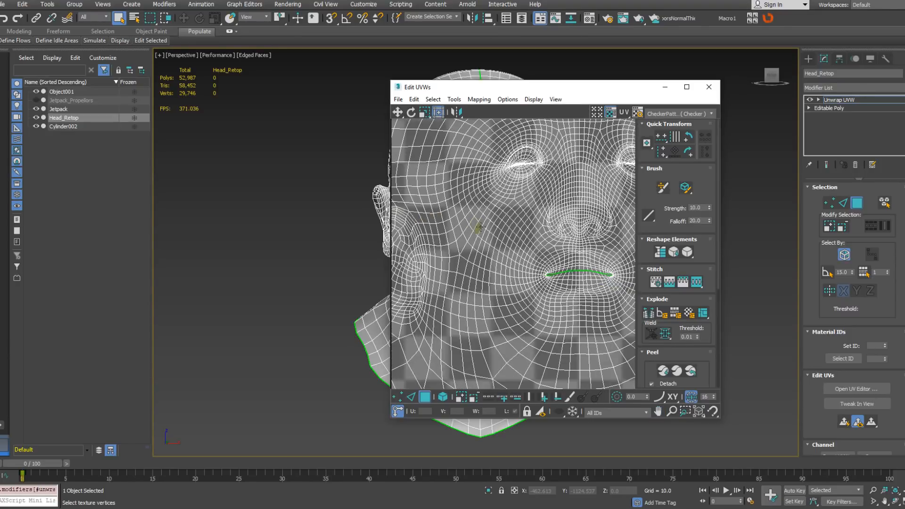
{"action": "scroll", "coordinate": [549, 163], "scroll_direction": "up", "scroll_amount": 6}
{"action": "scroll", "coordinate": [549, 162], "scroll_direction": "up", "scroll_amount": 3}
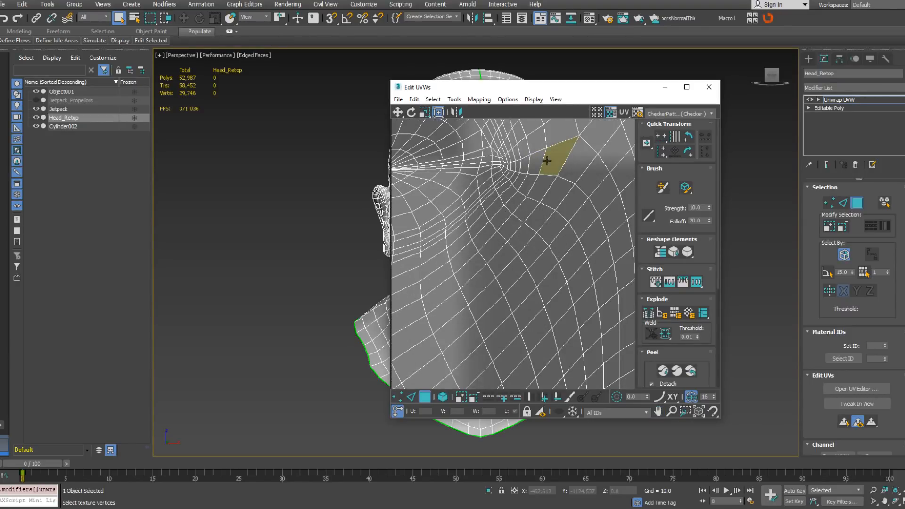
{"action": "scroll", "coordinate": [548, 163], "scroll_direction": "down", "scroll_amount": 10}
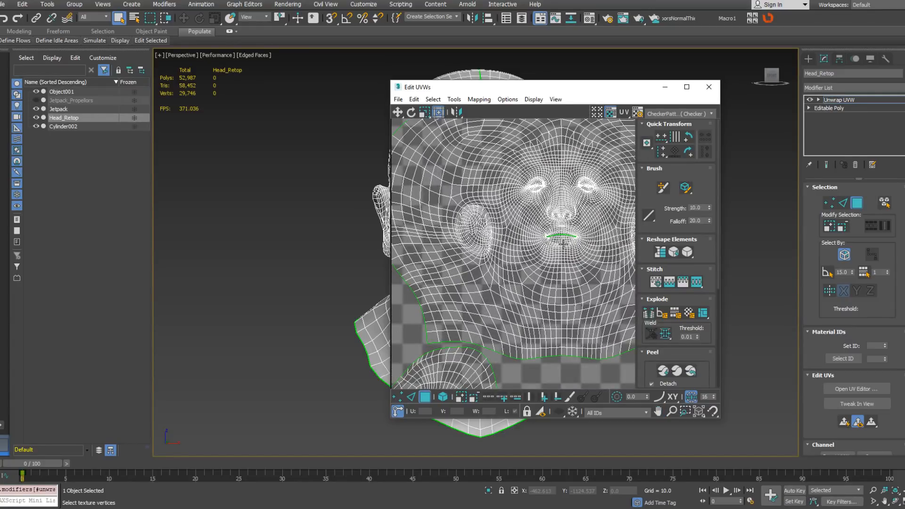
{"action": "scroll", "coordinate": [563, 244], "scroll_direction": "down", "scroll_amount": 3}
{"action": "middle_click_drag", "start_coordinate": [594, 270], "coordinate": [521, 254]}
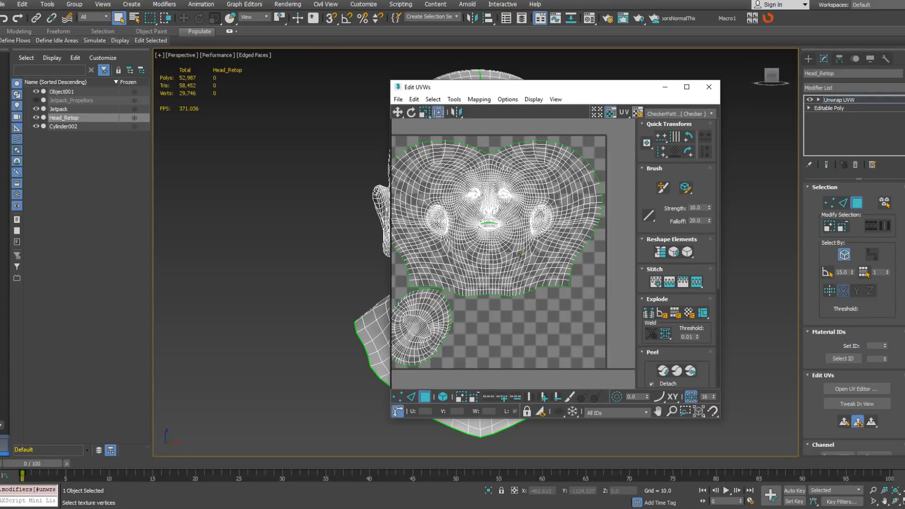
- Collapse Head_Retop's entire modifier stack to a plain Editable Poly and inspect the face
{"action": "right_click", "coordinate": [869, 134]}
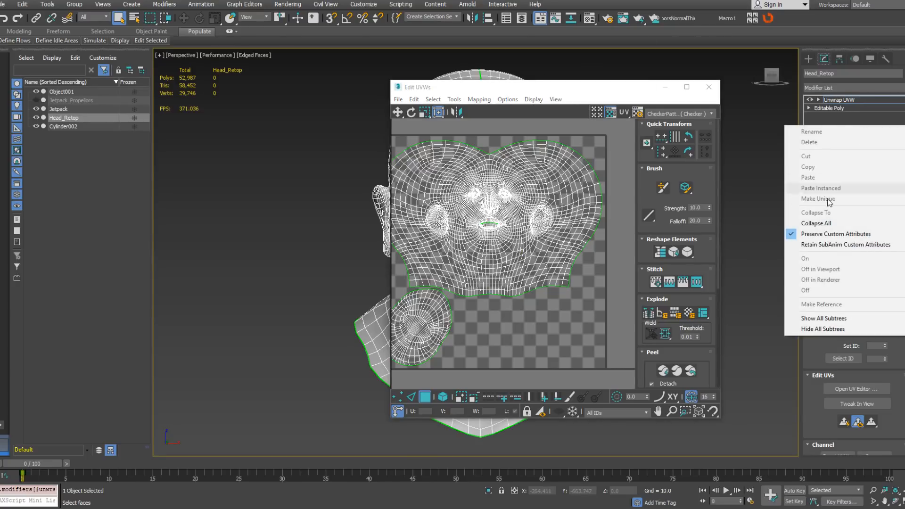
{"action": "left_click", "coordinate": [816, 223]}
{"action": "scroll", "coordinate": [478, 245], "scroll_direction": "up", "scroll_amount": 5}
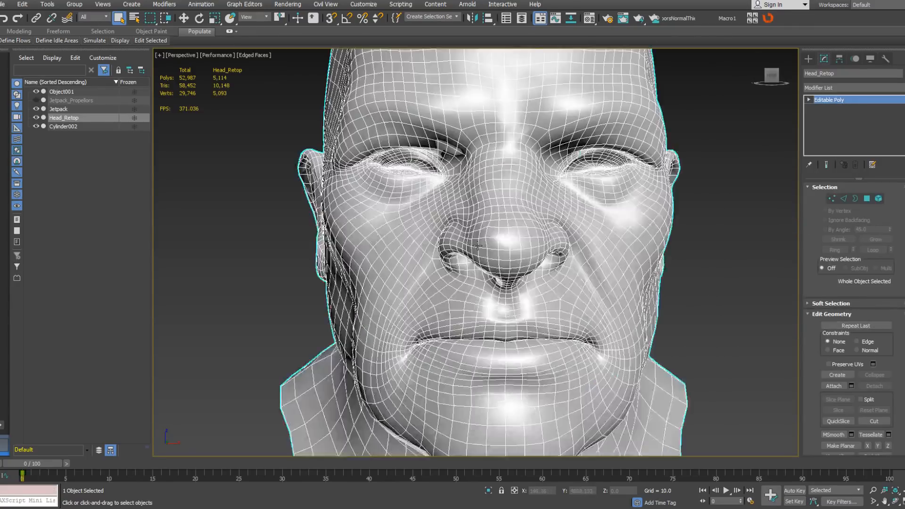
{"action": "scroll", "coordinate": [477, 245], "scroll_direction": "up", "scroll_amount": 3}
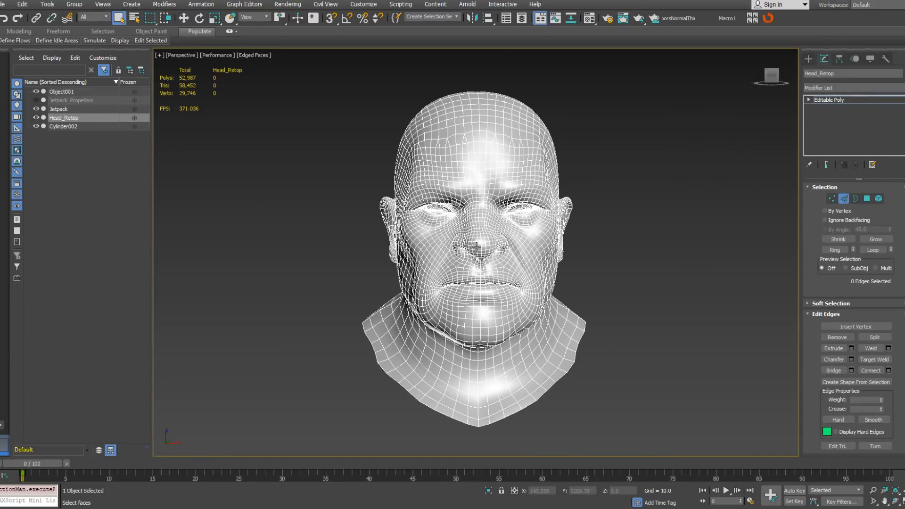
- Select an edge on the nose tip and examine the low-poly face topology from close up and a front quarter angle
{"action": "left_click", "coordinate": [477, 246]}
{"action": "middle_click_drag", "start_coordinate": [478, 246], "coordinate": [459, 225], "text": "alt"}
{"action": "scroll", "coordinate": [468, 241], "scroll_direction": "up", "scroll_amount": 4}
{"action": "scroll", "coordinate": [468, 242], "scroll_direction": "up", "scroll_amount": 8}
{"action": "scroll", "coordinate": [499, 218], "scroll_direction": "down", "scroll_amount": 4}
{"action": "scroll", "coordinate": [491, 227], "scroll_direction": "down", "scroll_amount": 4}
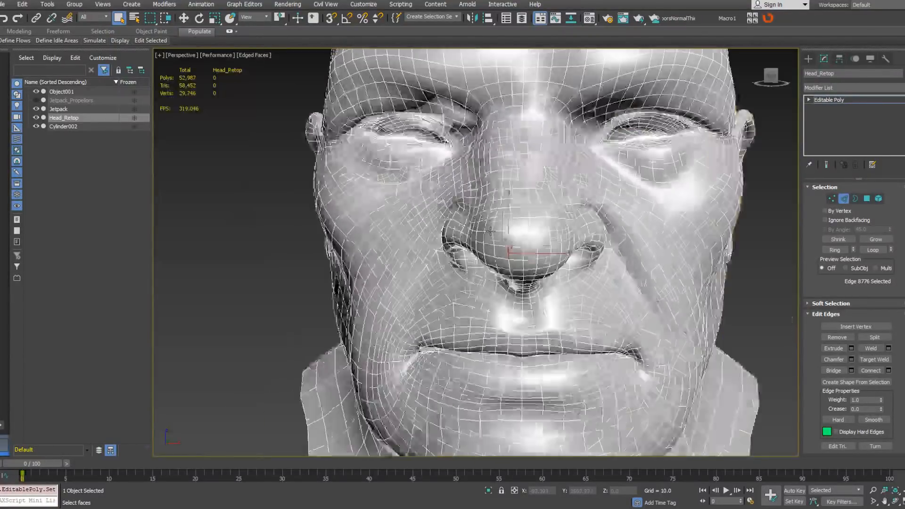
{"action": "middle_click_drag", "start_coordinate": [522, 237], "coordinate": [542, 234], "text": "alt"}
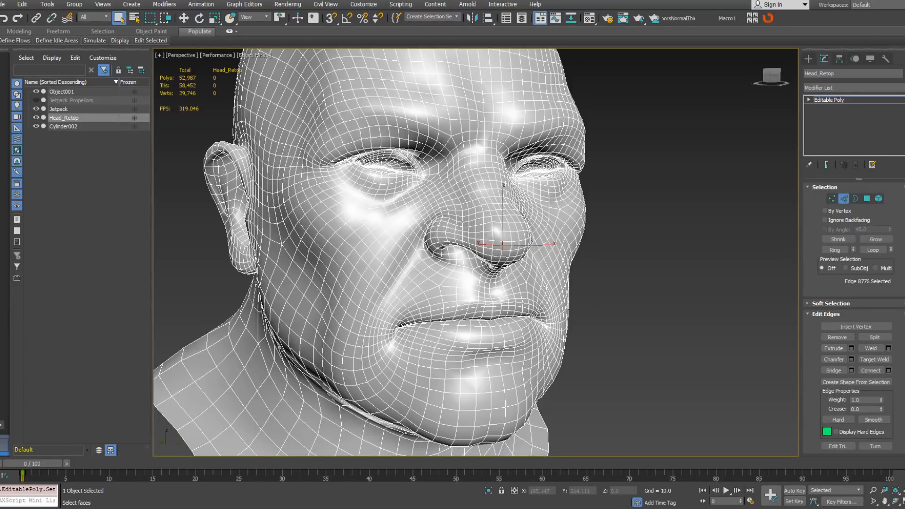
- Rename Head_Retop in the scene as Merv_Head_Low
{"action": "left_click", "coordinate": [69, 117]}
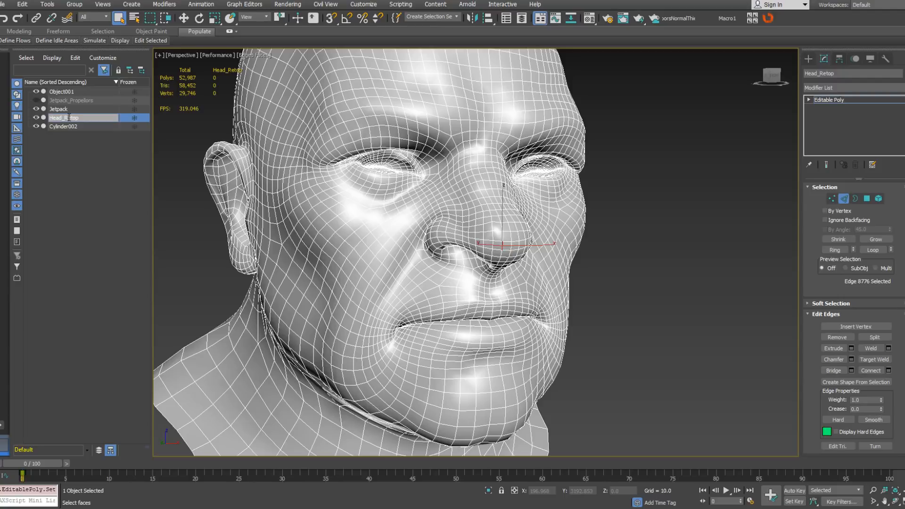
{"action": "type", "text": "Merv_Head_Low"}
{"action": "key", "text": "Return"}
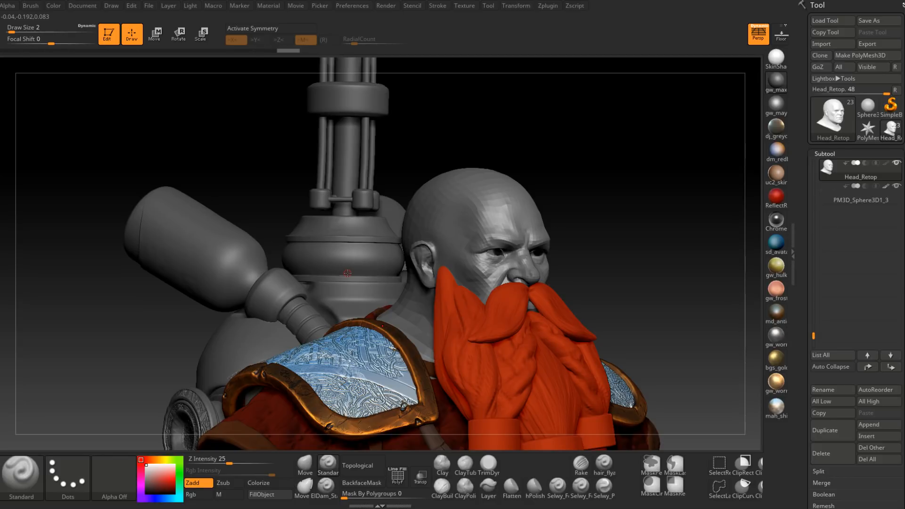
- Switch to ZBrush, raise Head_Retop to a higher subdivision level and export it as Head_Retop.obj into the Highpoly folder
{"action": "key", "text": "ctrl+d"}
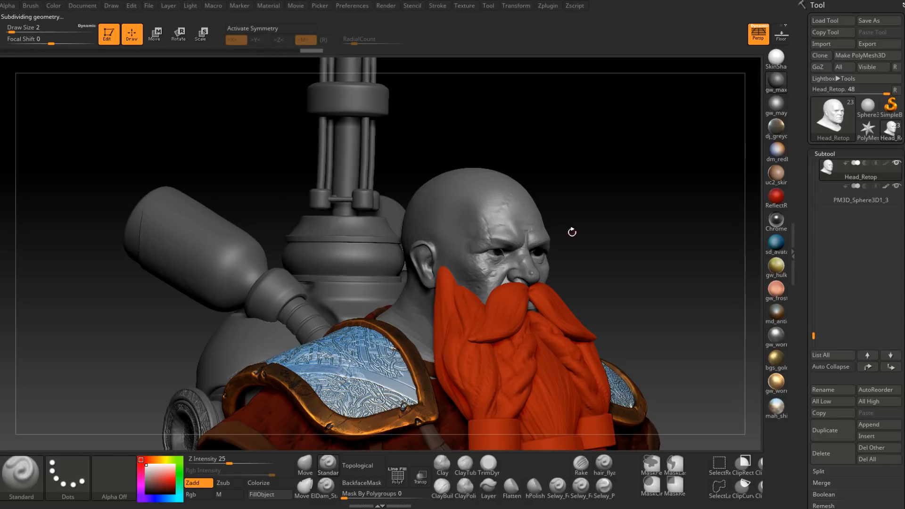
{"action": "left_click", "coordinate": [873, 45]}
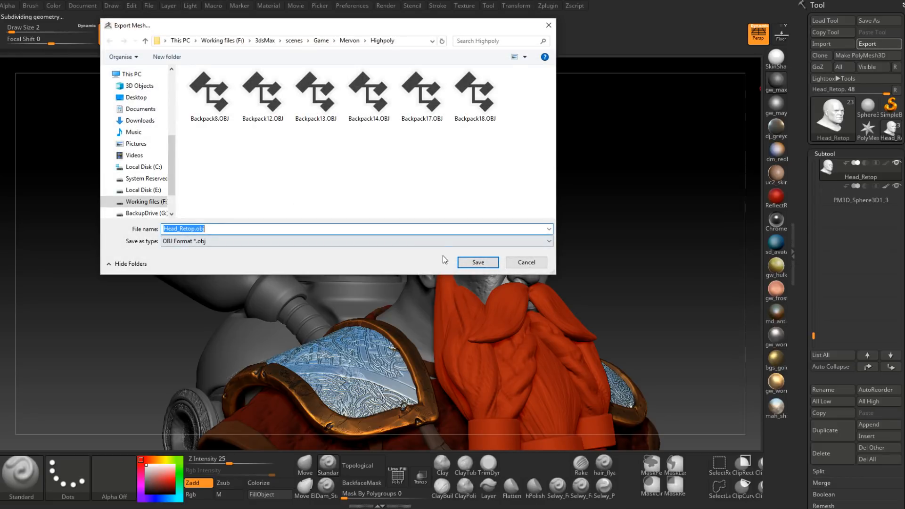
{"action": "left_click", "coordinate": [466, 261]}
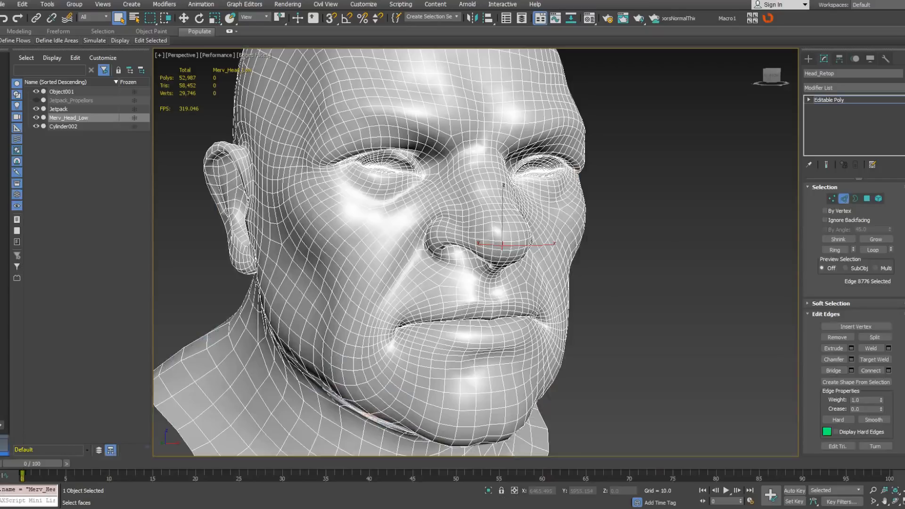
- Switch to 3ds Max and import Head_Retop.OBJ from the Highpoly folder, skipping the missing Head_Retop.bmp map
{"action": "left_click", "coordinate": [3, 3]}
{"action": "mouse_move", "coordinate": [29, 145]}
{"action": "left_click", "coordinate": [111, 141]}
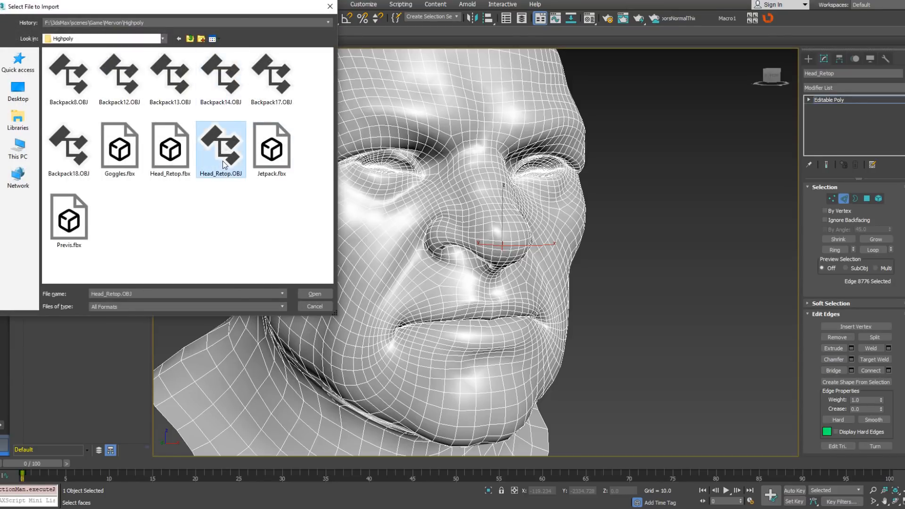
{"action": "double_click", "coordinate": [225, 173]}
{"action": "left_click", "coordinate": [376, 413]}
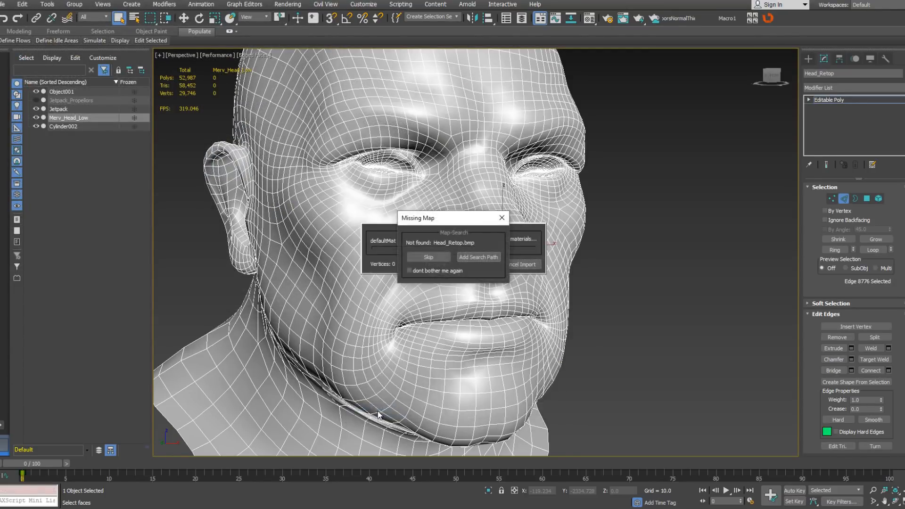
{"action": "left_click", "coordinate": [429, 257]}
{"action": "left_click", "coordinate": [429, 257]}
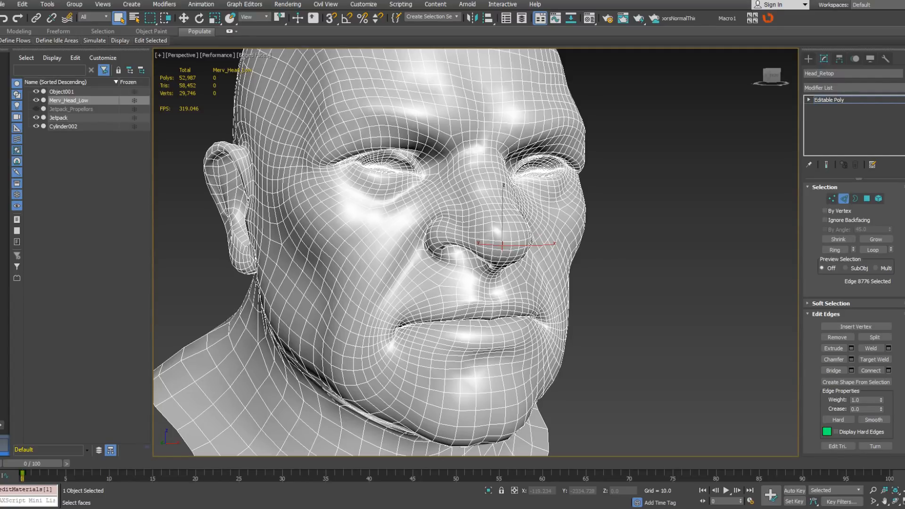
- Use Cut at edge level on Merv_Head_Low to add a short edge down the side of the nose tip
{"action": "scroll", "coordinate": [543, 280], "scroll_direction": "up", "scroll_amount": 8}
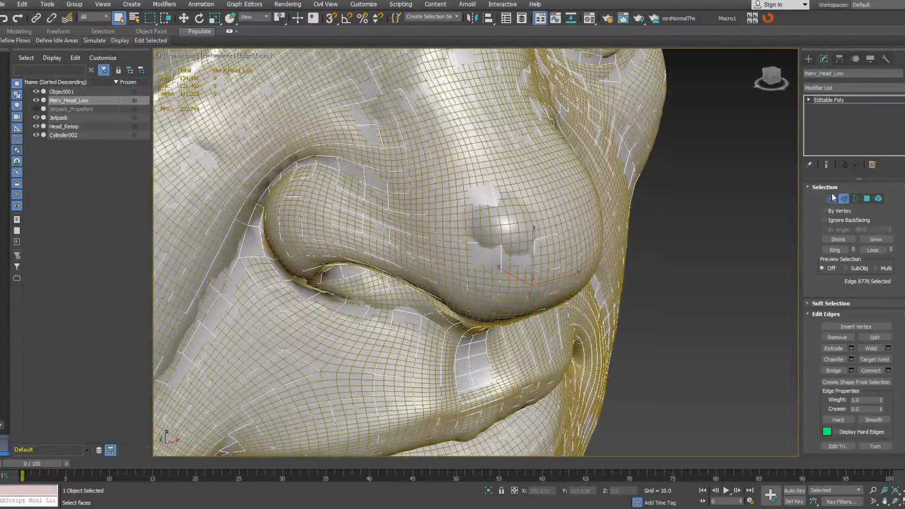
{"action": "scroll", "coordinate": [463, 199], "scroll_direction": "up", "scroll_amount": 2}
{"action": "scroll", "coordinate": [647, 212], "scroll_direction": "down", "scroll_amount": 1}
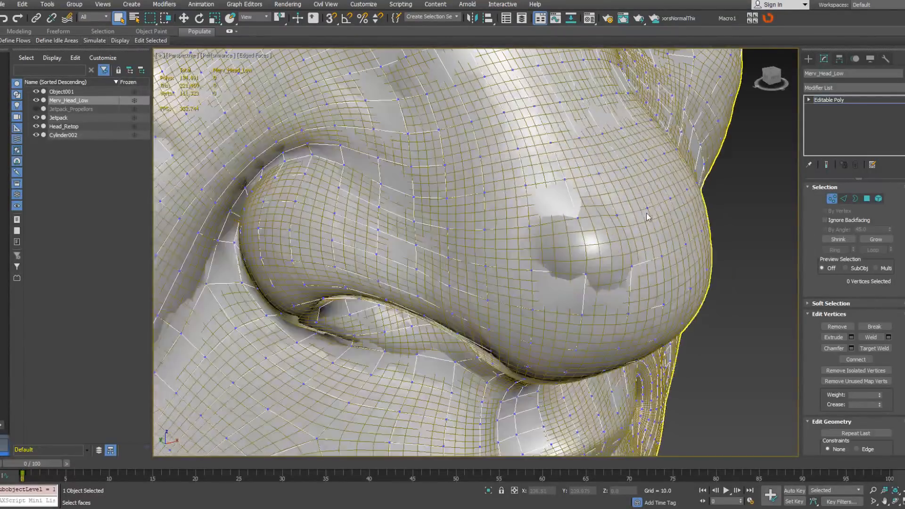
{"action": "left_click", "coordinate": [844, 198]}
{"action": "right_click", "coordinate": [517, 220]}
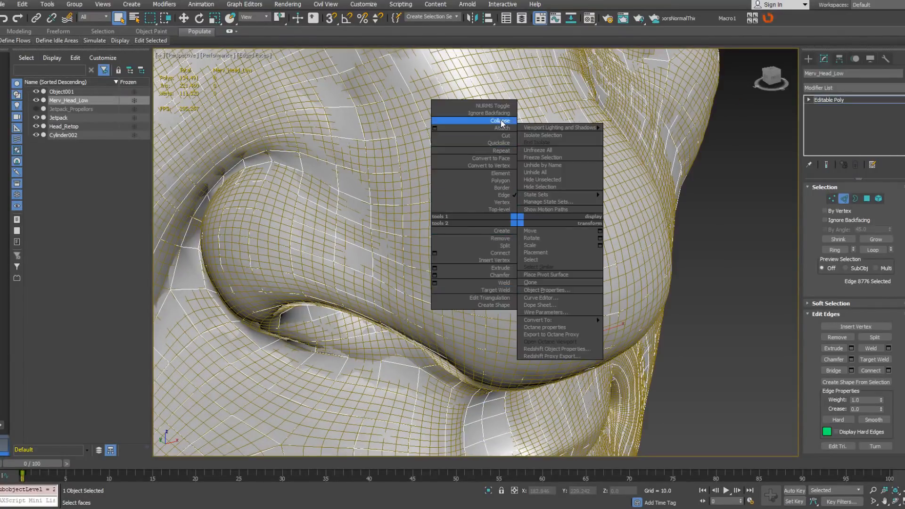
{"action": "left_click", "coordinate": [509, 135]}
{"action": "middle_click_drag", "start_coordinate": [512, 141], "coordinate": [531, 238], "text": "alt"}
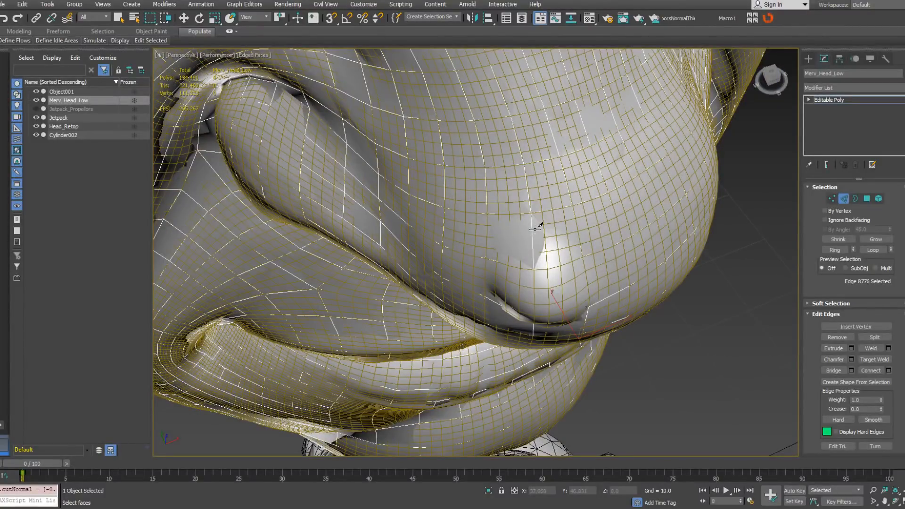
{"action": "left_click", "coordinate": [493, 260]}
{"action": "left_click", "coordinate": [493, 308]}
{"action": "right_click", "coordinate": [492, 303]}
{"action": "middle_click_drag", "start_coordinate": [527, 275], "coordinate": [521, 189], "text": "alt"}
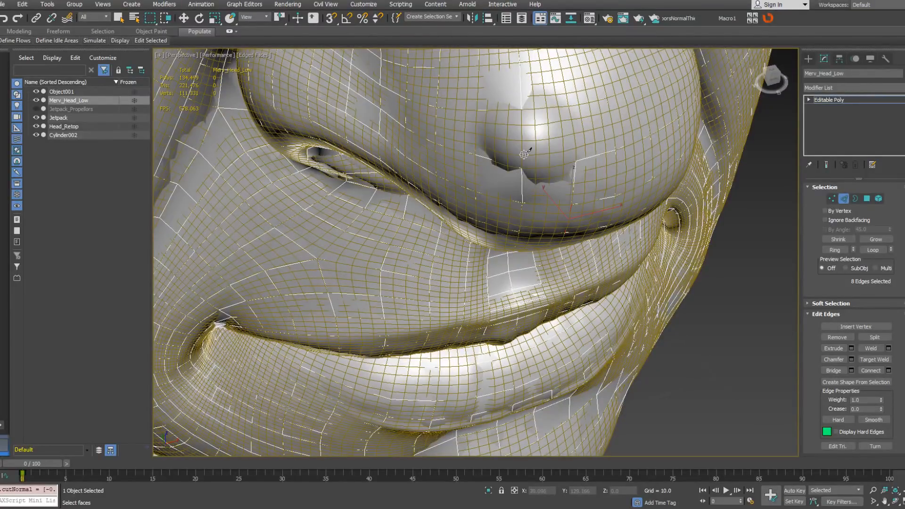
- Cut a chain of new edges on Merv_Head_Low from above the round bump on the nose down its left side
{"action": "key", "text": "F3"}
{"action": "key", "text": "F4"}
{"action": "key", "text": "F3"}
{"action": "key", "text": "F4"}
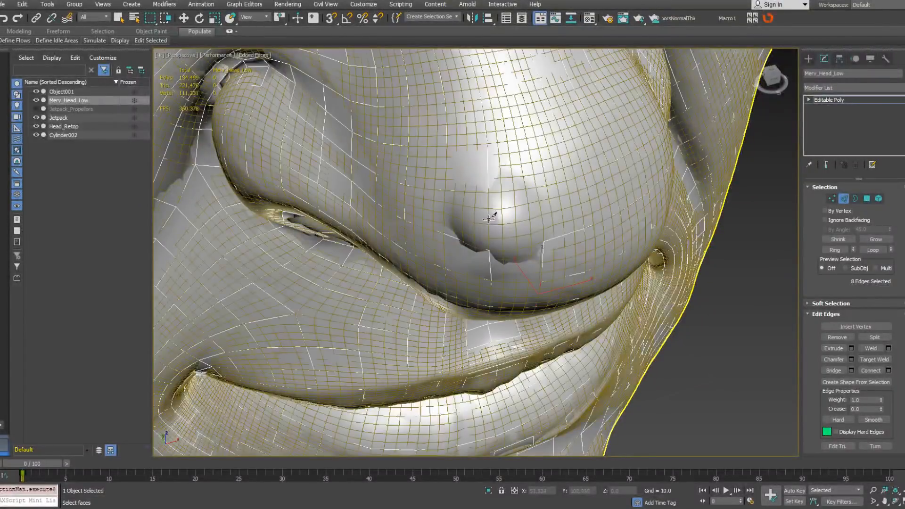
{"action": "key", "text": "F3"}
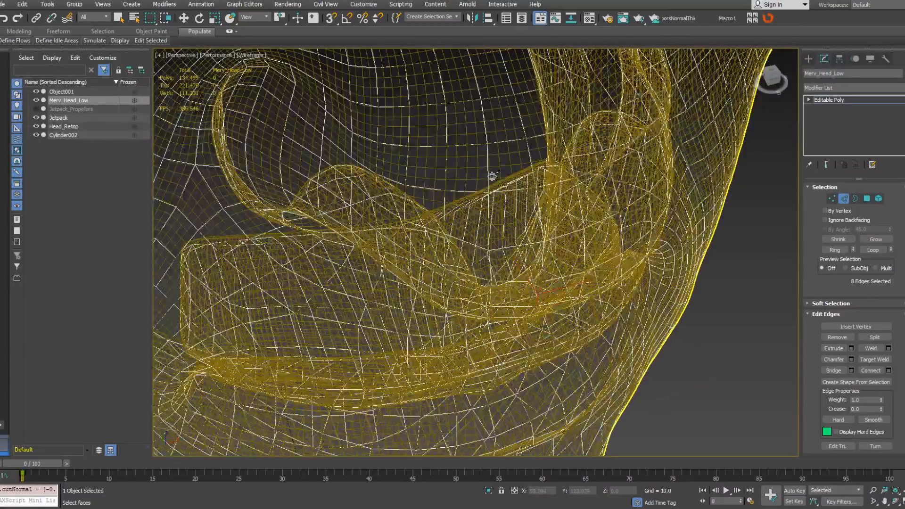
{"action": "left_click", "coordinate": [487, 149]}
{"action": "left_click", "coordinate": [453, 189]}
{"action": "left_click", "coordinate": [458, 161]}
{"action": "left_click", "coordinate": [447, 223]}
{"action": "left_click", "coordinate": [451, 236]}
{"action": "left_click", "coordinate": [462, 266]}
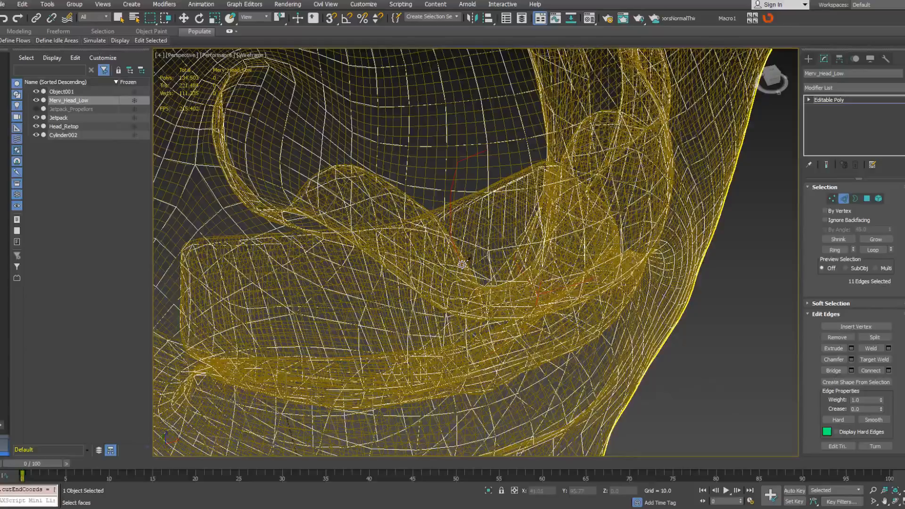
- Continue the cut beneath the nose bump and up its right side
{"action": "middle_click_drag", "start_coordinate": [476, 236], "coordinate": [482, 214], "text": "alt"}
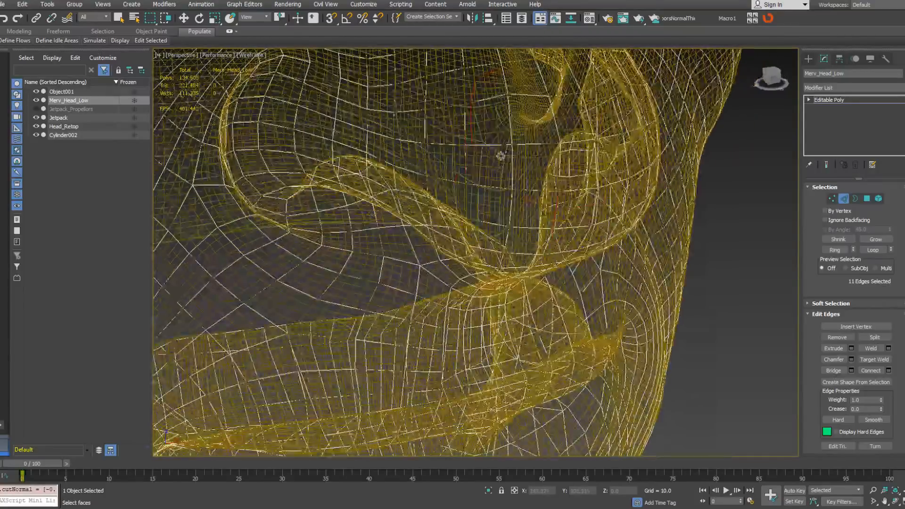
{"action": "middle_click_drag", "start_coordinate": [500, 155], "coordinate": [492, 193]}
{"action": "scroll", "coordinate": [492, 192], "scroll_direction": "up", "scroll_amount": 2}
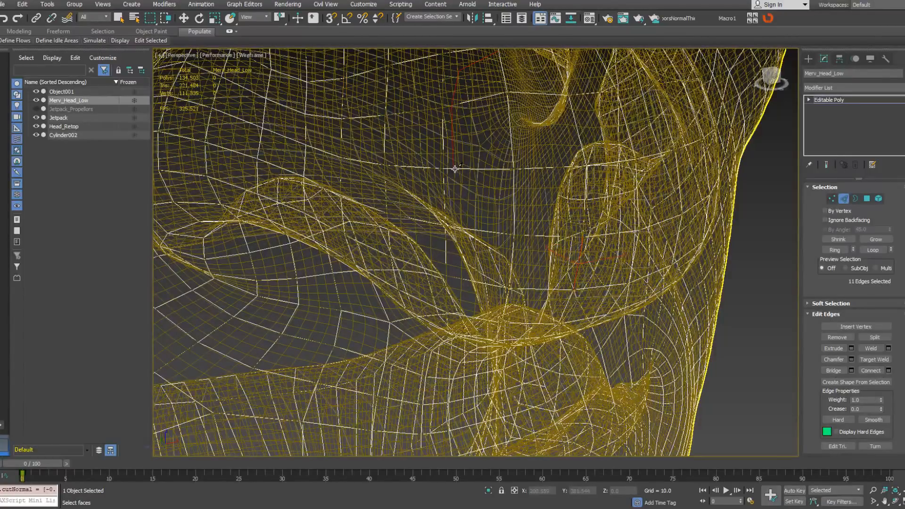
{"action": "left_click", "coordinate": [455, 169]}
{"action": "key", "text": "F3"}
{"action": "left_click", "coordinate": [524, 223]}
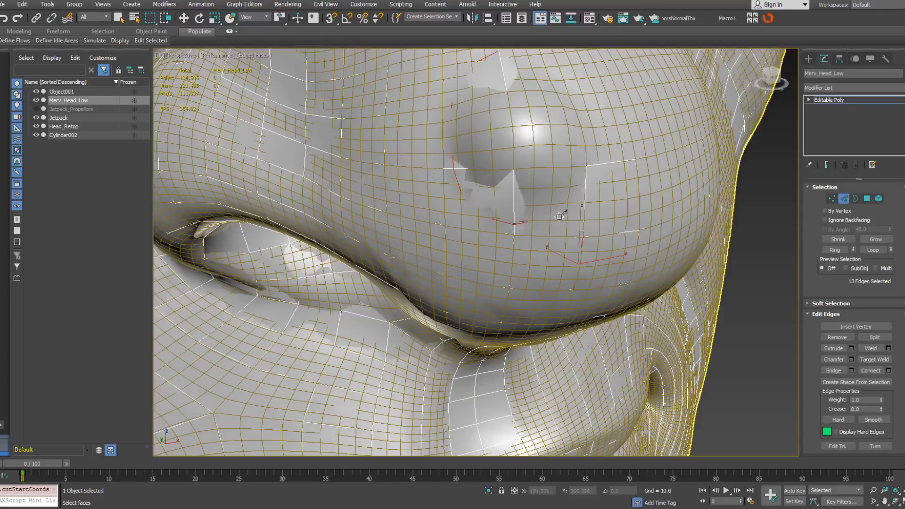
{"action": "left_click", "coordinate": [585, 209]}
{"action": "left_click", "coordinate": [600, 157]}
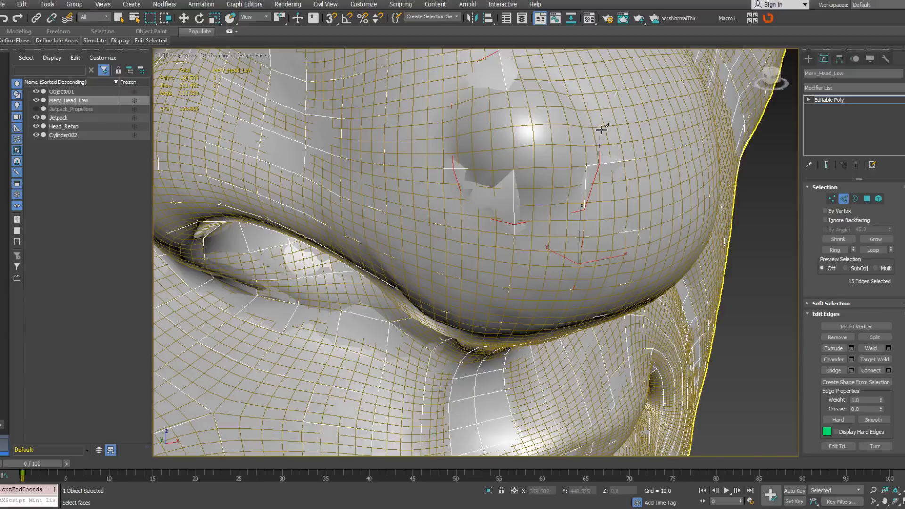
- Close the cut loop across the top of the nose bump and finish the Cut operation
{"action": "key", "text": "F3"}
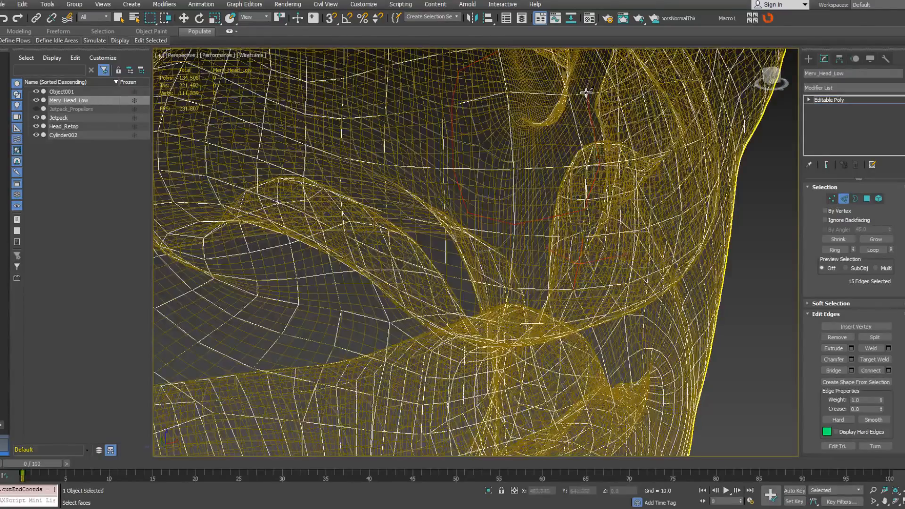
{"action": "left_click", "coordinate": [596, 119]}
{"action": "key", "text": "F3"}
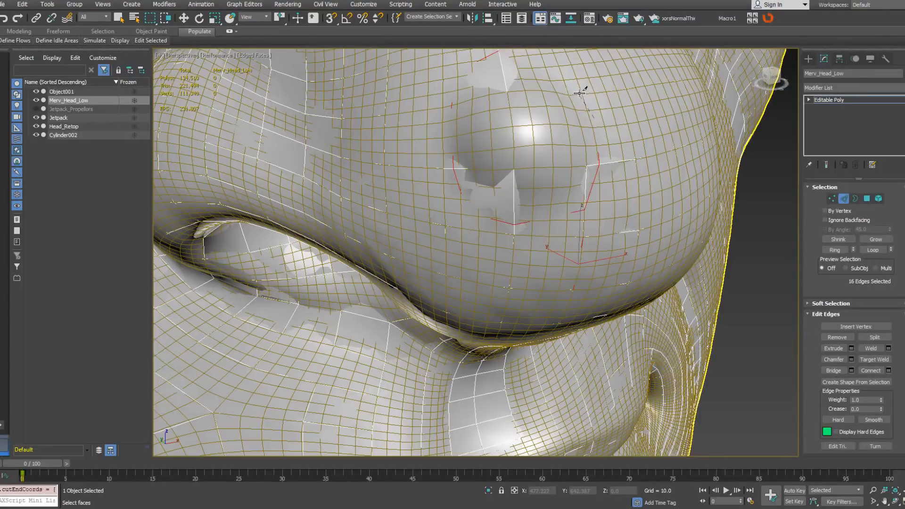
{"action": "left_click", "coordinate": [580, 93]}
{"action": "left_click", "coordinate": [561, 69]}
{"action": "left_click", "coordinate": [501, 51]}
{"action": "right_click", "coordinate": [529, 94]}
{"action": "right_click", "coordinate": [528, 95]}
{"action": "middle_click_drag", "start_coordinate": [528, 95], "coordinate": [462, 241]}
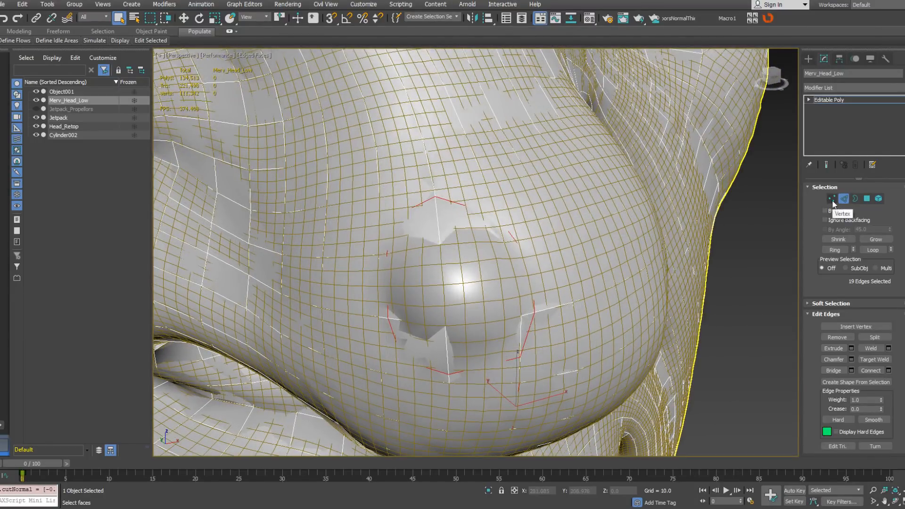
- Leave edge level and set the PolyDraw tools to draw on the Head_Retop surface
{"action": "left_click", "coordinate": [848, 199]}
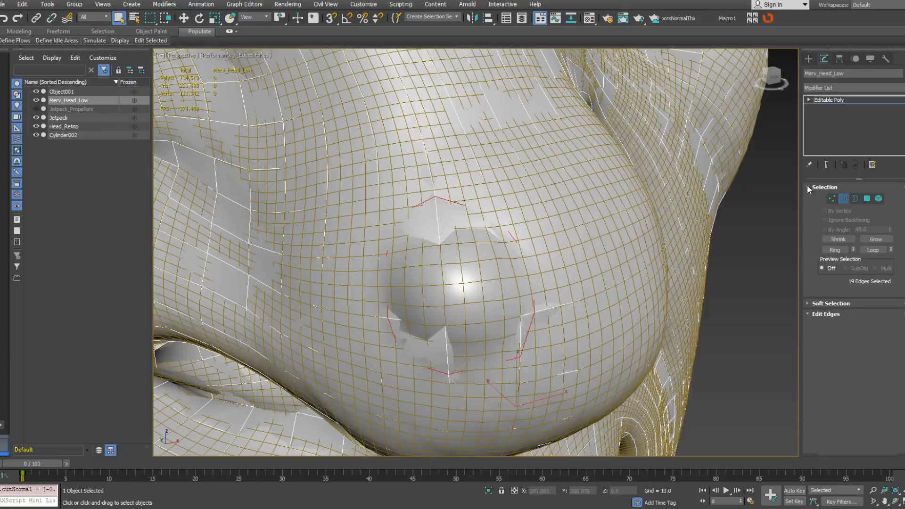
{"action": "left_click", "coordinate": [58, 31]}
{"action": "mouse_move", "coordinate": [7, 42]}
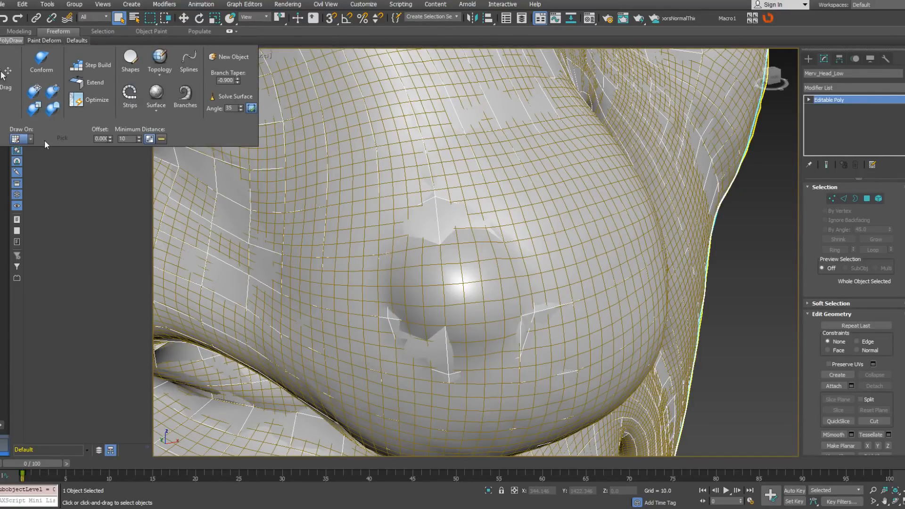
{"action": "key", "text": "w"}
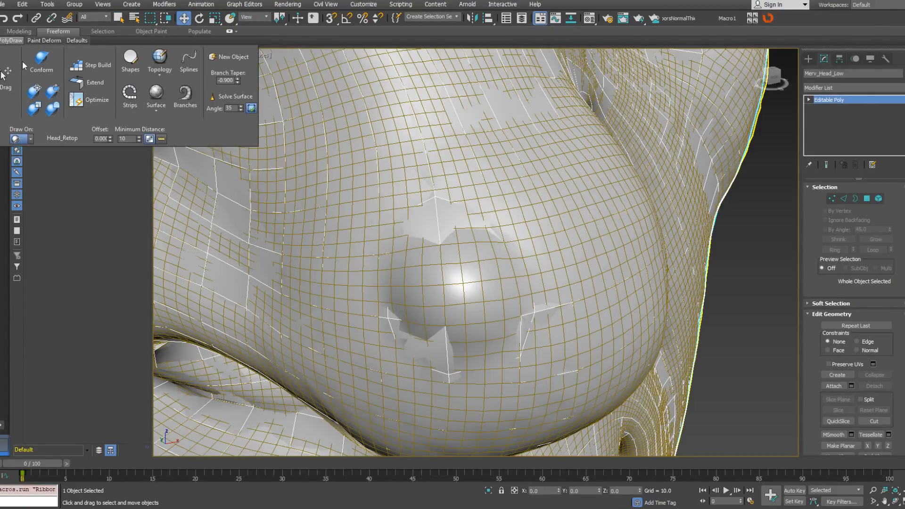
- At vertex level, move the vertex above the nose bump slightly down along the sculpt surface
{"action": "left_click", "coordinate": [833, 199]}
{"action": "middle_click_drag", "start_coordinate": [519, 198], "coordinate": [492, 132], "text": "alt"}
{"action": "left_click", "coordinate": [368, 152]}
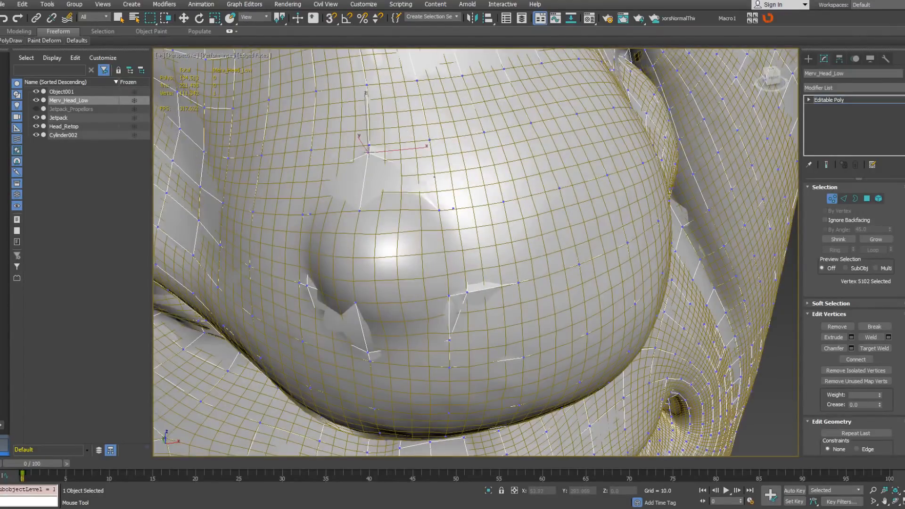
{"action": "left_click_drag", "start_coordinate": [368, 153], "coordinate": [369, 161]}
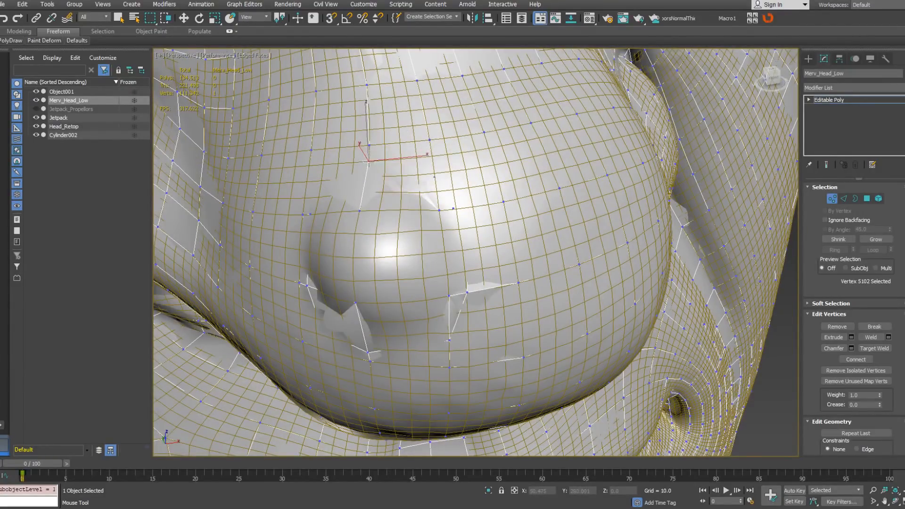
{"action": "middle_click_drag", "start_coordinate": [368, 161], "coordinate": [385, 190], "text": "alt"}
{"action": "key", "text": "F3"}
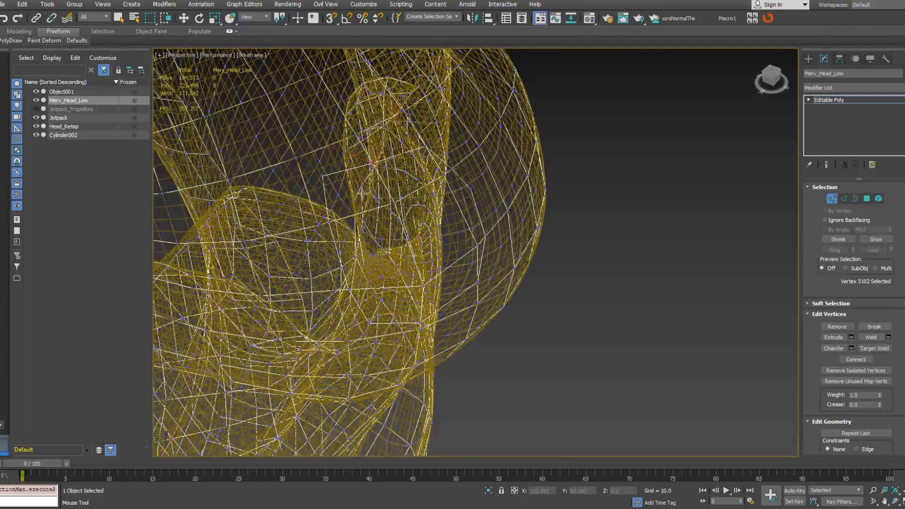
{"action": "key", "text": "F3"}
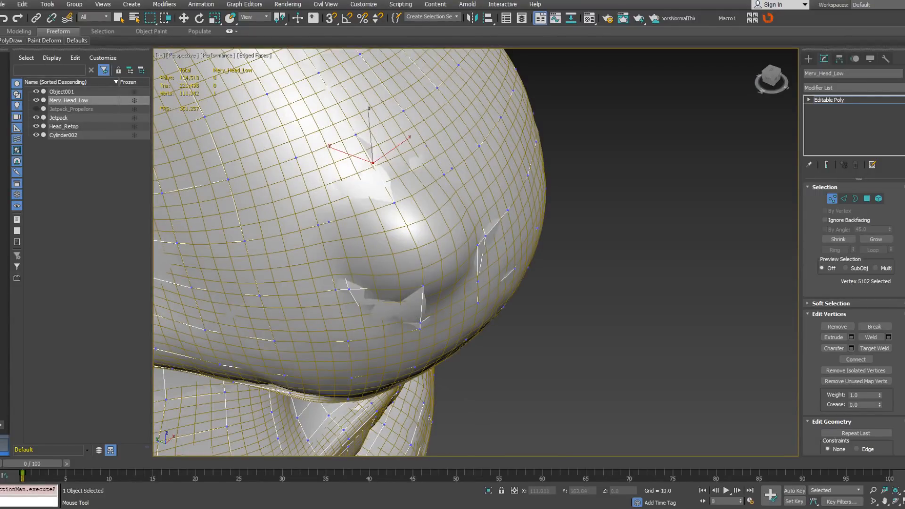
- Use PolyDraw's Optimize tool to connect two vertices at the upper left of the nose bump
{"action": "left_click", "coordinate": [14, 41]}
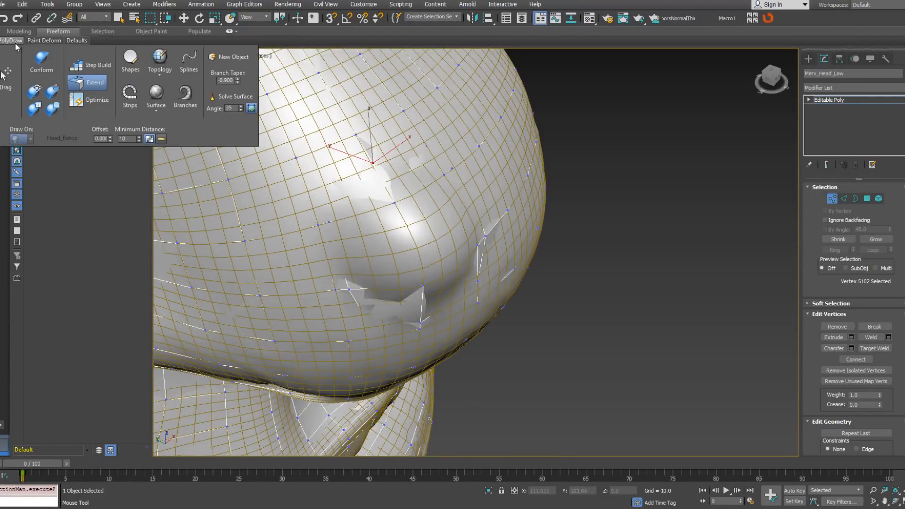
{"action": "left_click", "coordinate": [101, 100]}
{"action": "key", "text": "F3"}
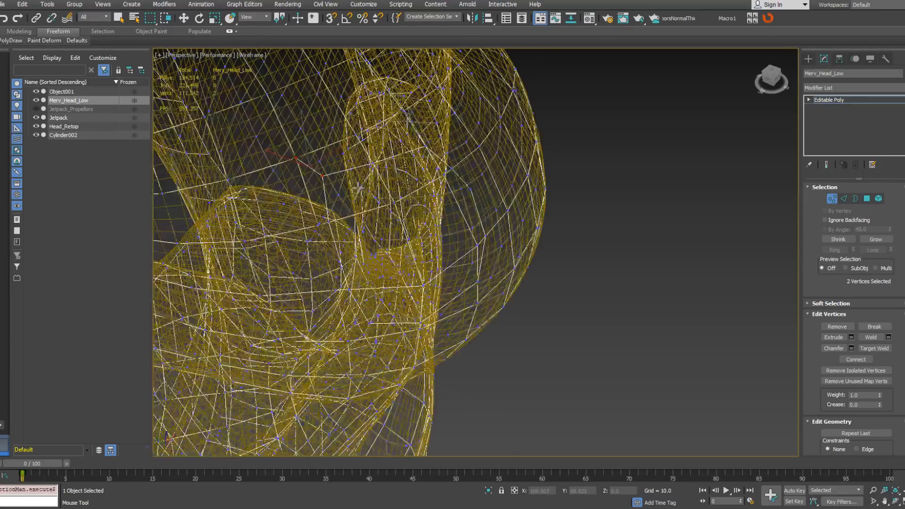
{"action": "key", "text": "F3"}
- Reposition the cut vertices along the upper edge of the nose bump on the sculpt surface
{"action": "left_click", "coordinate": [339, 190]}
{"action": "left_click_drag", "start_coordinate": [339, 190], "coordinate": [341, 192]}
{"action": "left_click", "coordinate": [394, 203]}
{"action": "middle_click_drag", "start_coordinate": [395, 202], "coordinate": [385, 166], "text": "alt"}
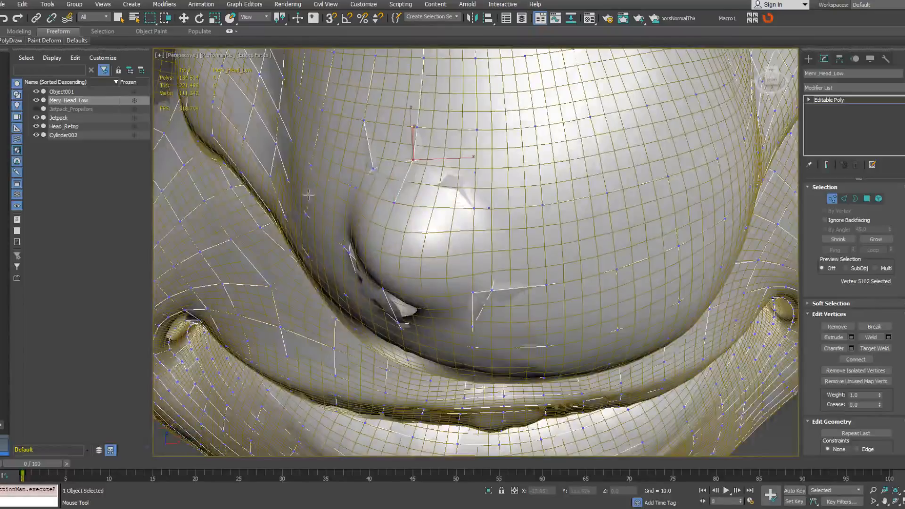
{"action": "middle_click_drag", "start_coordinate": [307, 196], "coordinate": [446, 269], "text": "alt"}
{"action": "left_click", "coordinate": [373, 220]}
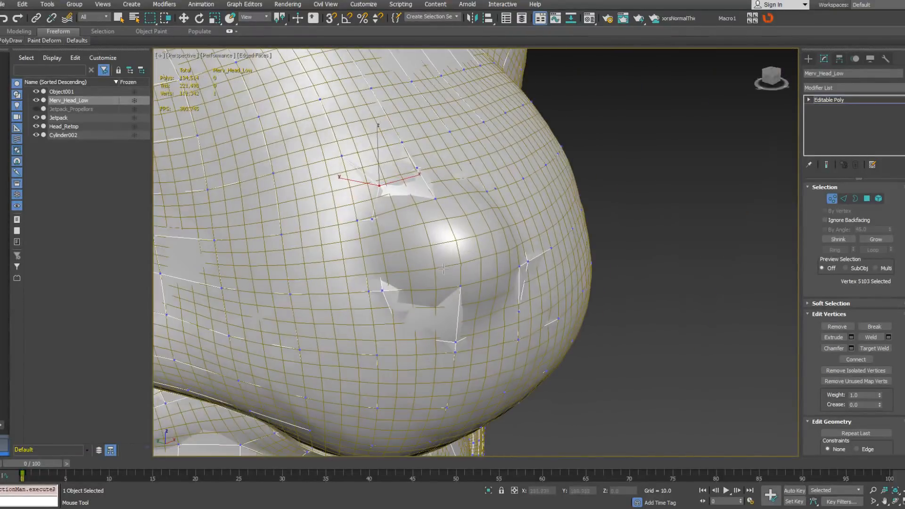
- Pull the vertices at the centre and left side of the nose bump inward to follow its rounded form
{"action": "left_click", "coordinate": [459, 288]}
{"action": "left_click_drag", "start_coordinate": [459, 287], "coordinate": [462, 265]}
{"action": "left_click", "coordinate": [385, 292]}
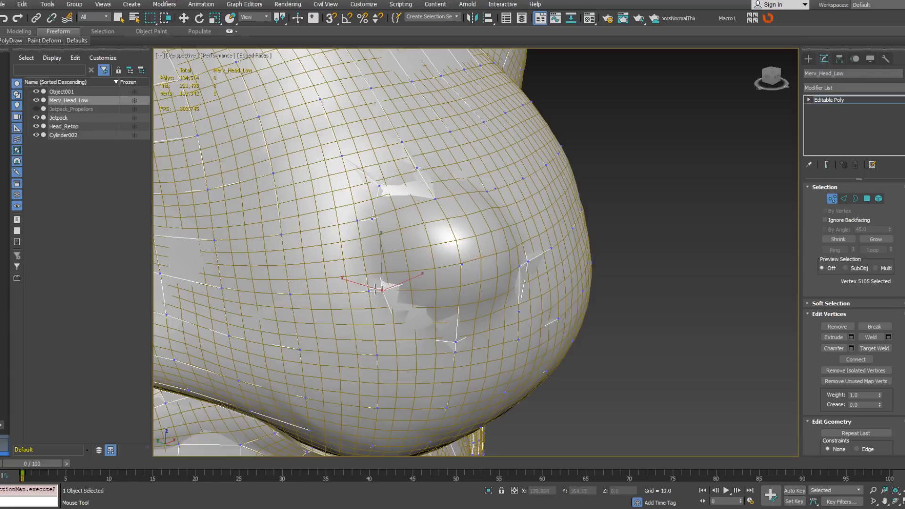
{"action": "mouse_move", "coordinate": [385, 291]}
{"action": "middle_mouse_down", "text": "alt"}
{"action": "mouse_move", "coordinate": [449, 263]}
{"action": "mouse_move", "coordinate": [387, 291]}
{"action": "middle_mouse_up", "text": "alt"}
{"action": "left_click_drag", "start_coordinate": [388, 291], "coordinate": [415, 281]}
{"action": "left_click", "coordinate": [368, 221]}
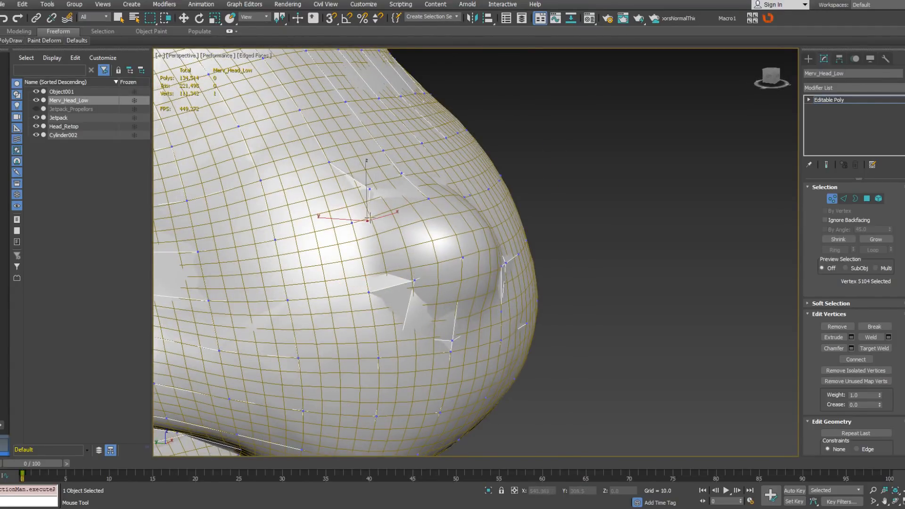
{"action": "left_click_drag", "start_coordinate": [367, 220], "coordinate": [386, 215]}
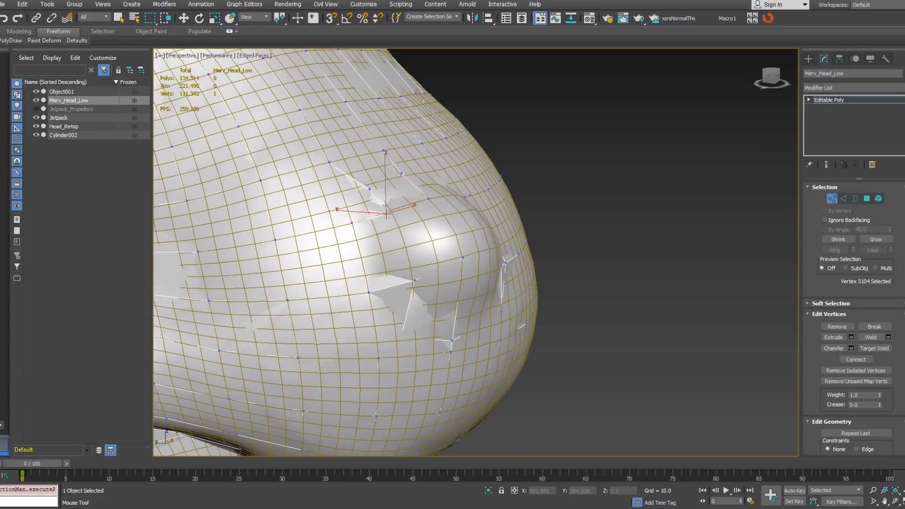
- Shift the vertex at the top of the nose bump and draw its lower-left vertex in toward the bump
{"action": "middle_click_drag", "start_coordinate": [386, 214], "coordinate": [377, 181], "text": "alt"}
{"action": "left_click", "coordinate": [418, 158]}
{"action": "left_click_drag", "start_coordinate": [417, 157], "coordinate": [410, 156]}
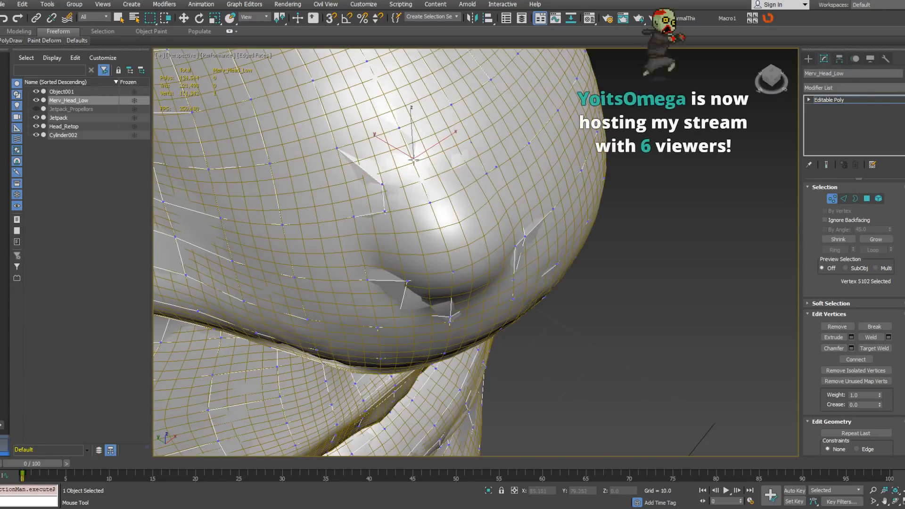
{"action": "middle_click_drag", "start_coordinate": [410, 157], "coordinate": [388, 111], "text": "alt"}
{"action": "left_click", "coordinate": [367, 312]}
{"action": "left_click_drag", "start_coordinate": [367, 313], "coordinate": [385, 297]}
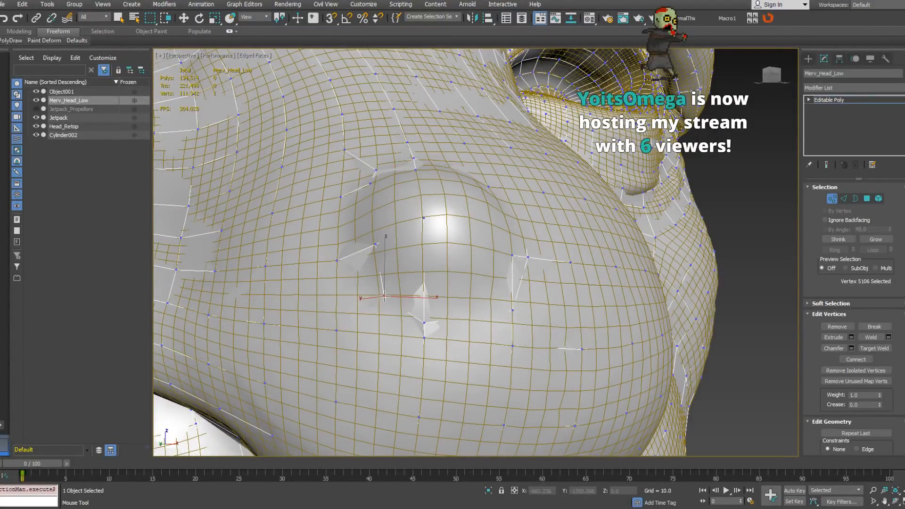
- Adjust the left, lower-left and bottom vertices so the loop follows the underside of the nose bump
{"action": "left_click", "coordinate": [376, 245]}
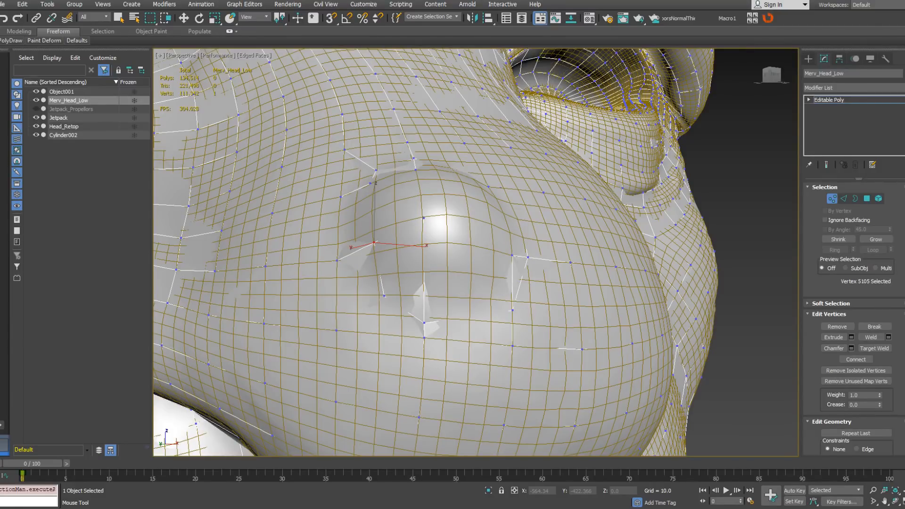
{"action": "left_click_drag", "start_coordinate": [426, 322], "coordinate": [425, 314]}
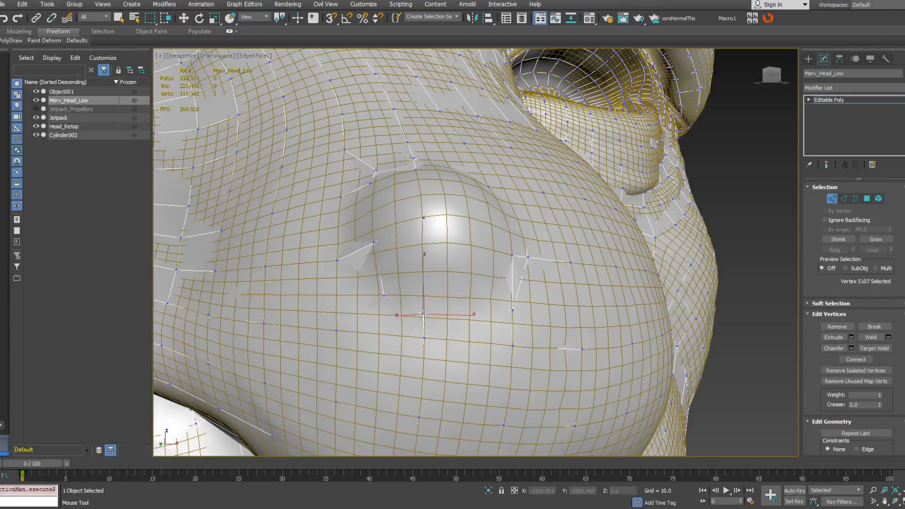
{"action": "middle_click_drag", "start_coordinate": [427, 315], "coordinate": [409, 323], "text": "alt"}
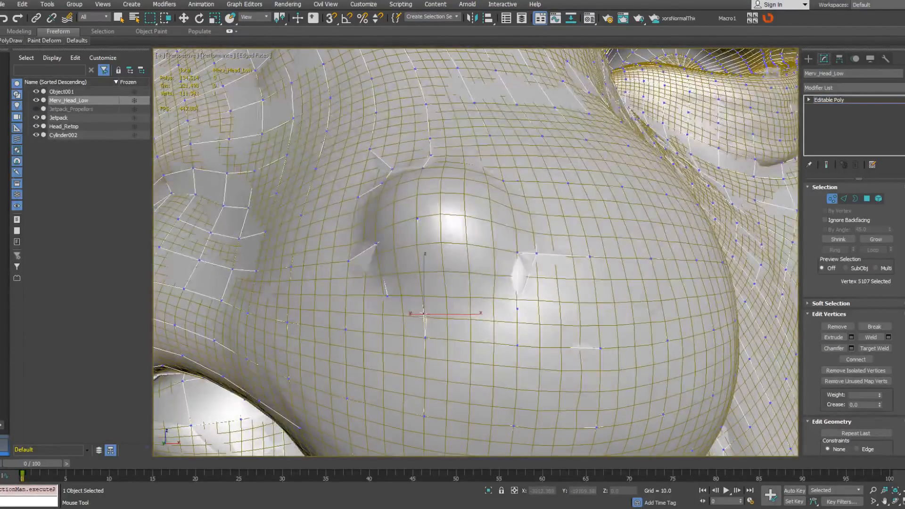
{"action": "left_click_drag", "start_coordinate": [424, 314], "coordinate": [424, 278]}
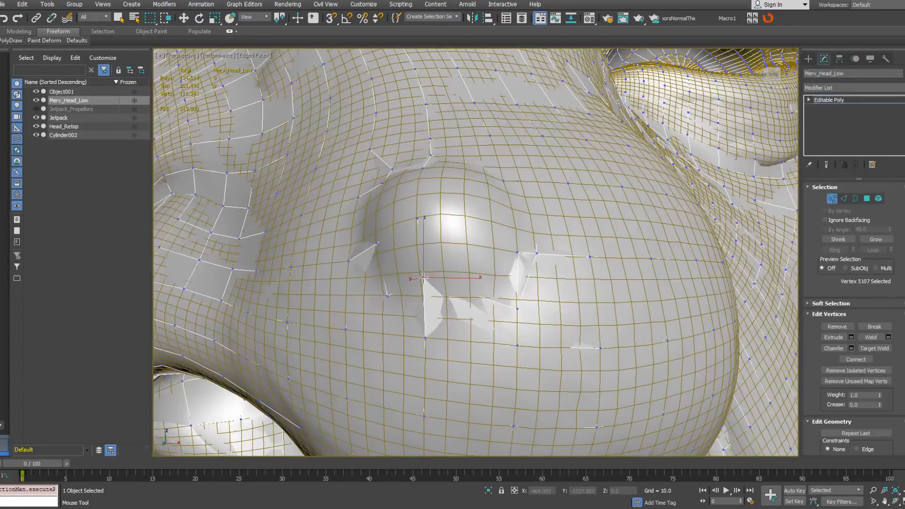
{"action": "middle_click_drag", "start_coordinate": [424, 278], "coordinate": [374, 305], "text": "alt"}
{"action": "left_click_drag", "start_coordinate": [385, 293], "coordinate": [383, 294]}
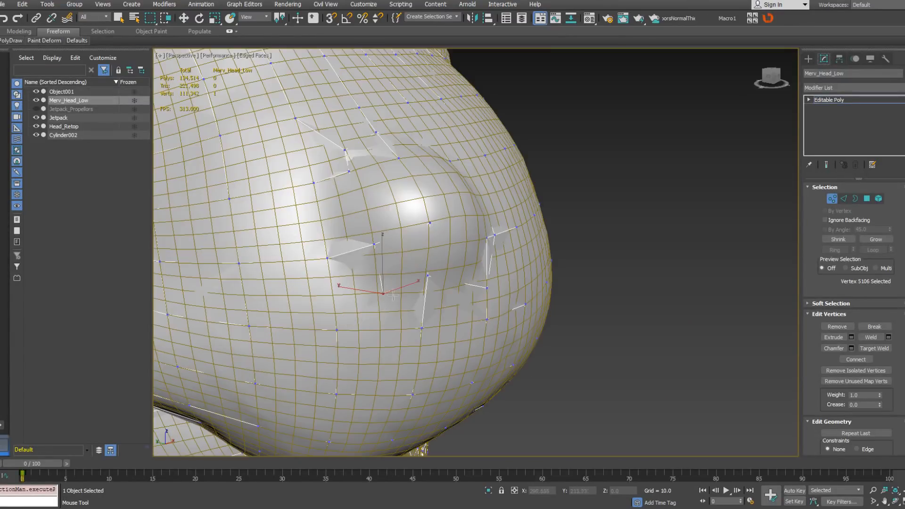
{"action": "left_click_drag", "start_coordinate": [428, 276], "coordinate": [422, 301]}
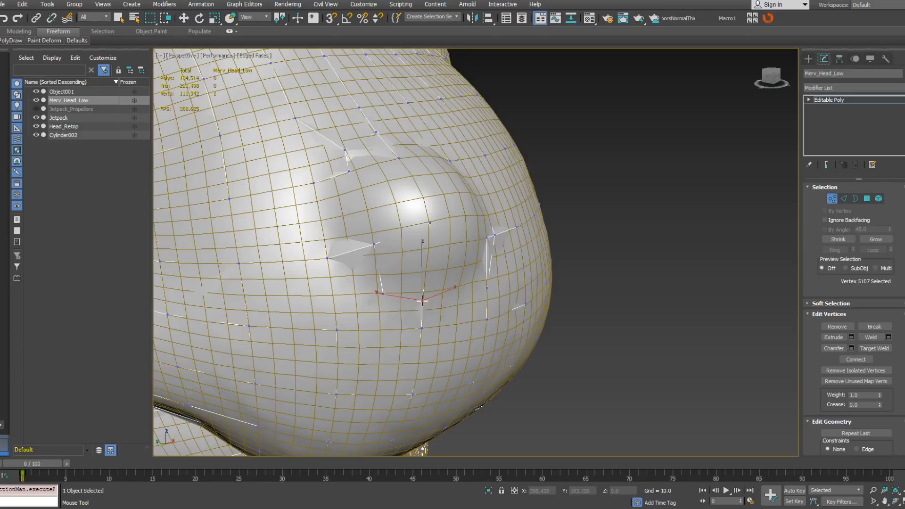
{"action": "middle_click_drag", "start_coordinate": [422, 301], "coordinate": [425, 290], "text": "alt"}
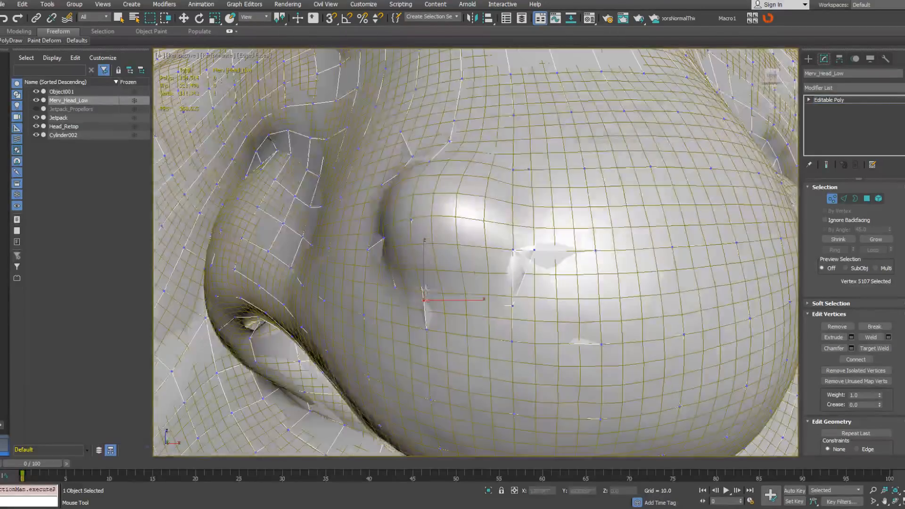
- Reposition the vertices on the right side of the nose bump, moving one inward onto the bump
{"action": "left_click", "coordinate": [514, 248]}
{"action": "left_click_drag", "start_coordinate": [488, 223], "coordinate": [490, 230]}
{"action": "left_click_drag", "start_coordinate": [515, 300], "coordinate": [508, 292]}
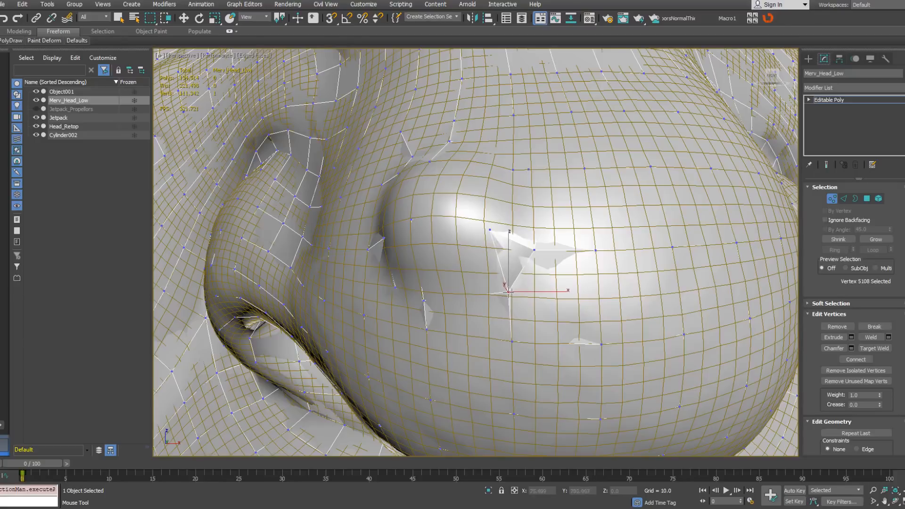
{"action": "left_click", "coordinate": [533, 249]}
{"action": "left_click_drag", "start_coordinate": [531, 249], "coordinate": [534, 249]}
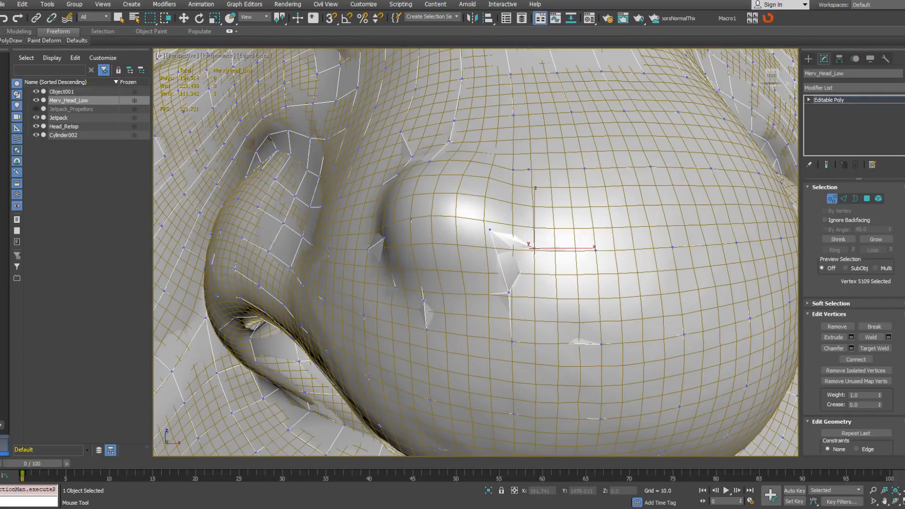
- Pull the vertices at the upper right of the nose bump inward so the edges follow its rounded form
{"action": "middle_click_drag", "start_coordinate": [543, 63], "coordinate": [551, 171], "text": "alt"}
{"action": "left_click_drag", "start_coordinate": [530, 157], "coordinate": [484, 164]}
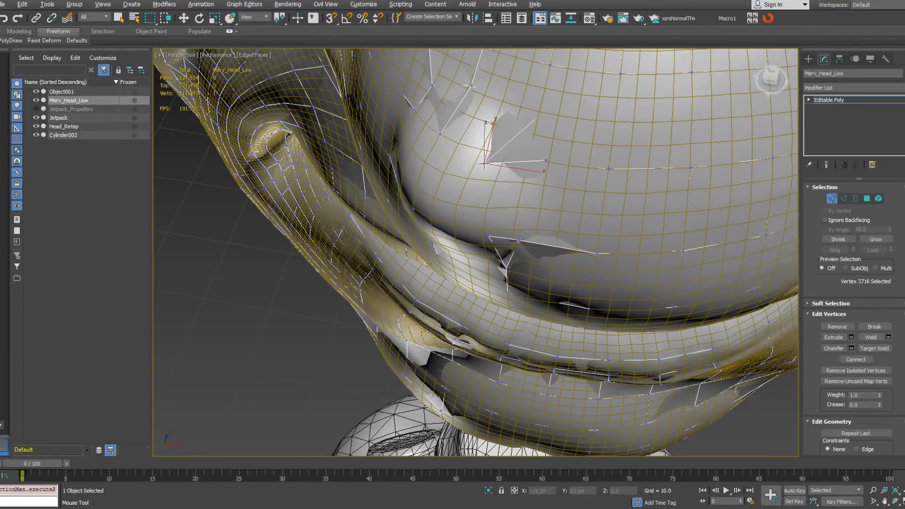
{"action": "left_click", "coordinate": [547, 160]}
{"action": "left_click_drag", "start_coordinate": [551, 160], "coordinate": [533, 161]}
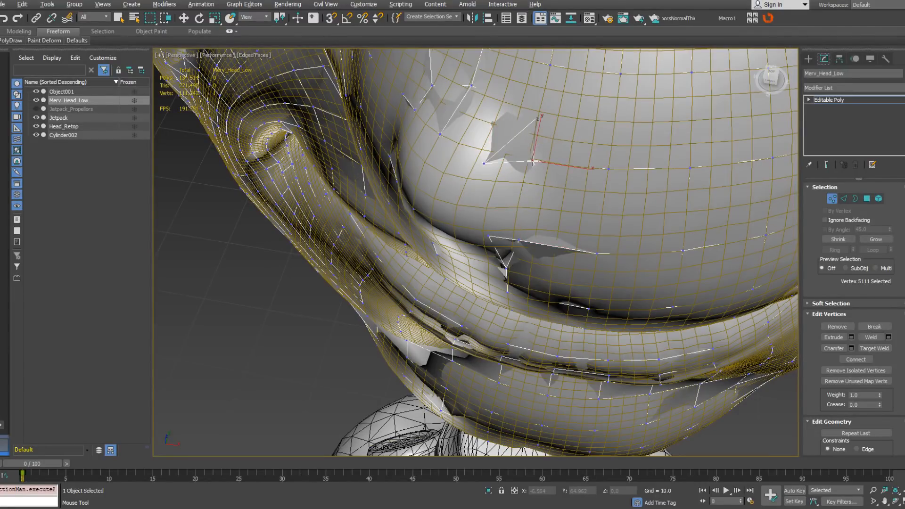
{"action": "middle_click_drag", "start_coordinate": [533, 162], "coordinate": [548, 225], "text": "alt"}
{"action": "left_click_drag", "start_coordinate": [528, 211], "coordinate": [508, 208]}
- Reposition the outer vertices along the left side and top of the nose bump to even out the surrounding mesh
{"action": "middle_click_drag", "start_coordinate": [508, 208], "coordinate": [483, 247], "text": "alt"}
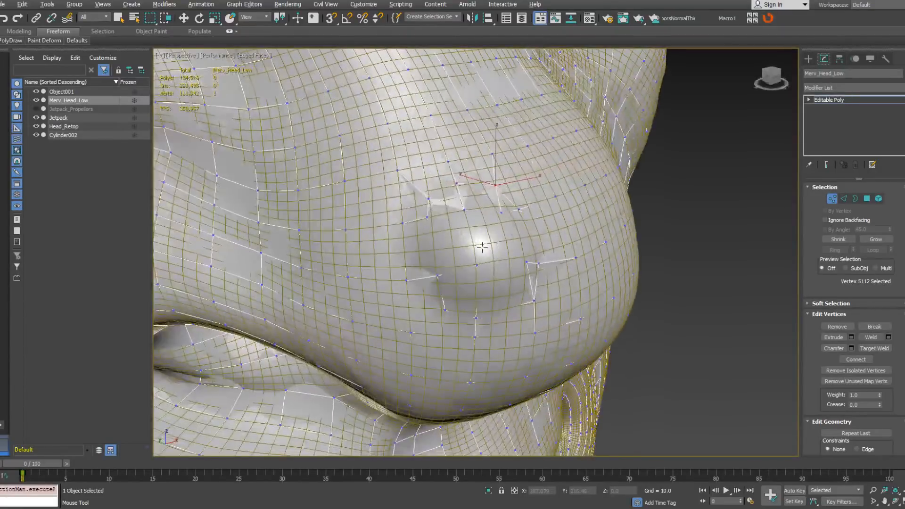
{"action": "left_click", "coordinate": [405, 280]}
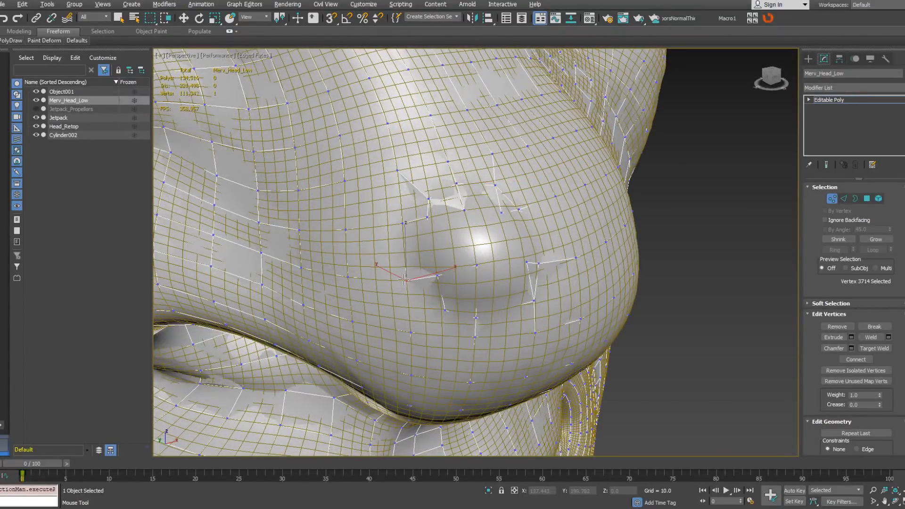
{"action": "left_click", "coordinate": [404, 222]}
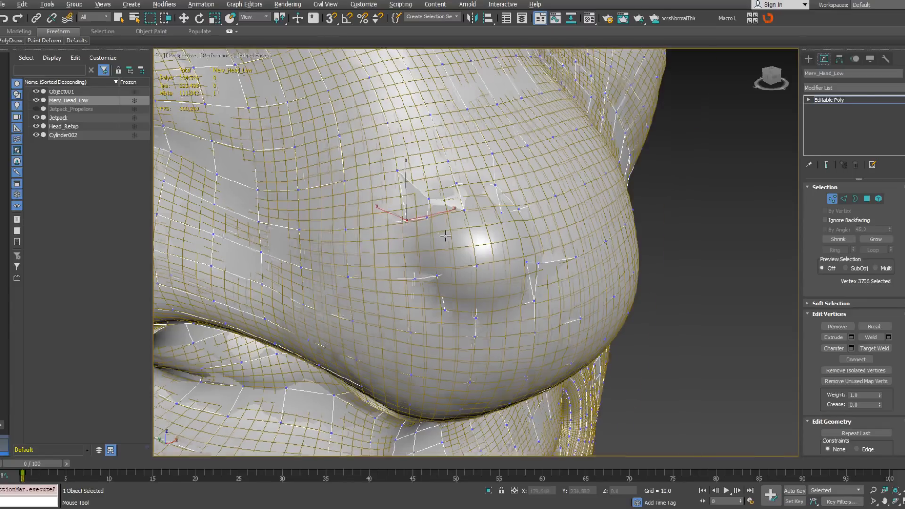
{"action": "middle_click_drag", "start_coordinate": [410, 170], "coordinate": [413, 163], "text": "alt"}
{"action": "left_click", "coordinate": [413, 168]}
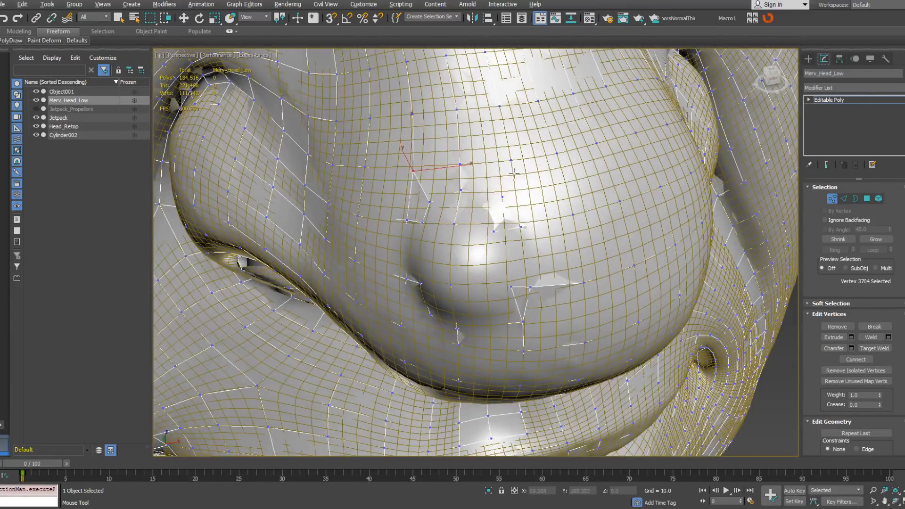
{"action": "middle_click_drag", "start_coordinate": [514, 174], "coordinate": [500, 195], "text": "alt"}
{"action": "left_click", "coordinate": [500, 193]}
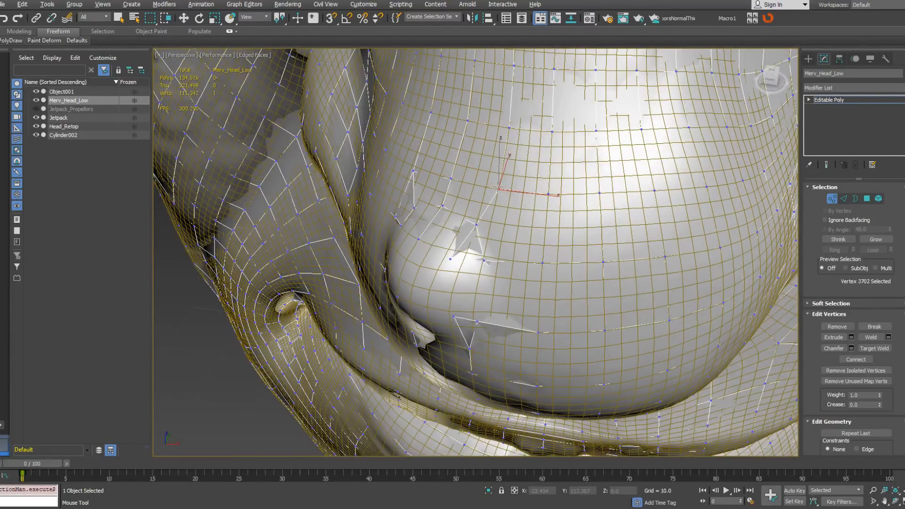
- Collapse the surplus vertices around the nose bump with the Optimize tool, working in wireframe display
{"action": "middle_click_drag", "start_coordinate": [484, 260], "coordinate": [495, 261], "text": "alt"}
{"action": "key", "text": "F3"}
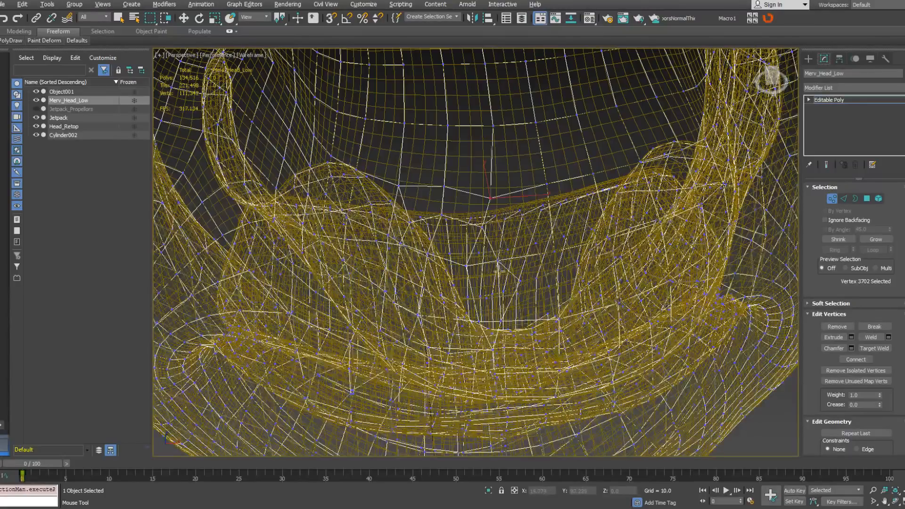
{"action": "middle_click_drag", "start_coordinate": [490, 266], "coordinate": [506, 248], "text": "alt"}
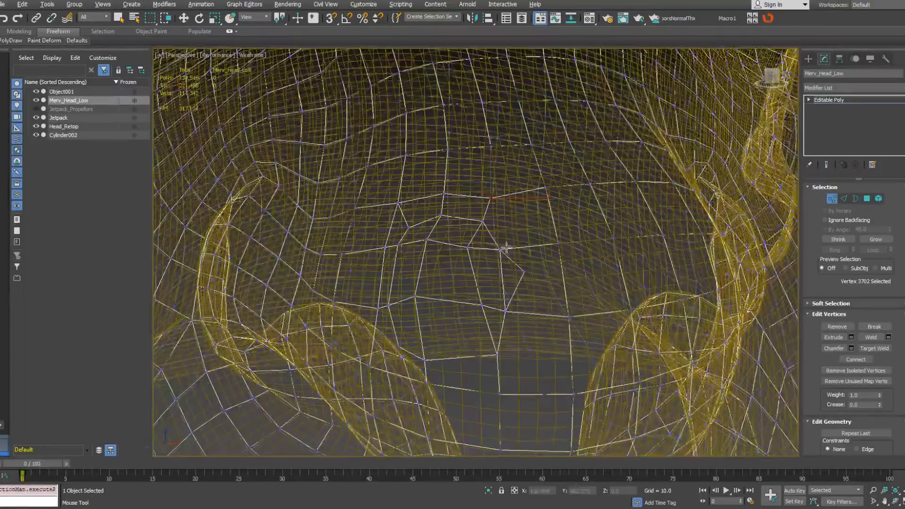
{"action": "left_click", "coordinate": [10, 40]}
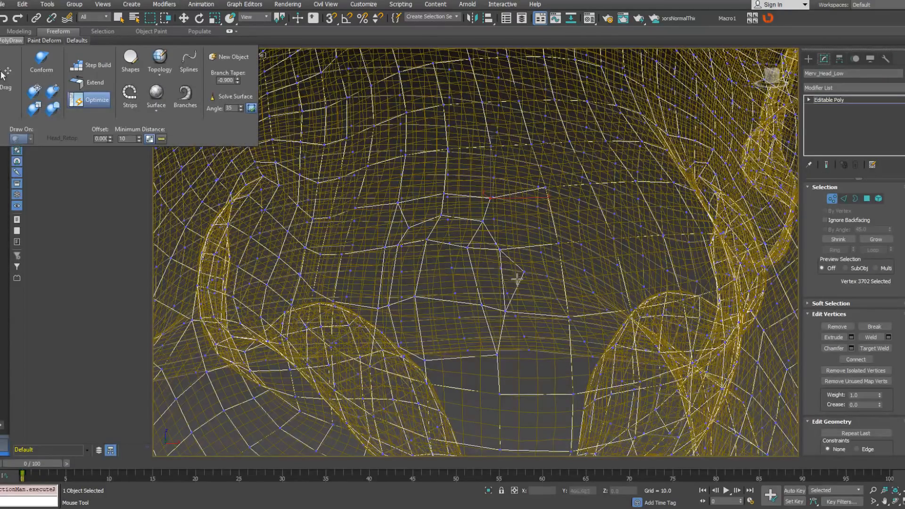
{"action": "middle_click_drag", "start_coordinate": [517, 279], "coordinate": [472, 222], "text": "alt"}
{"action": "middle_click_drag", "start_coordinate": [504, 251], "coordinate": [548, 238], "text": "alt"}
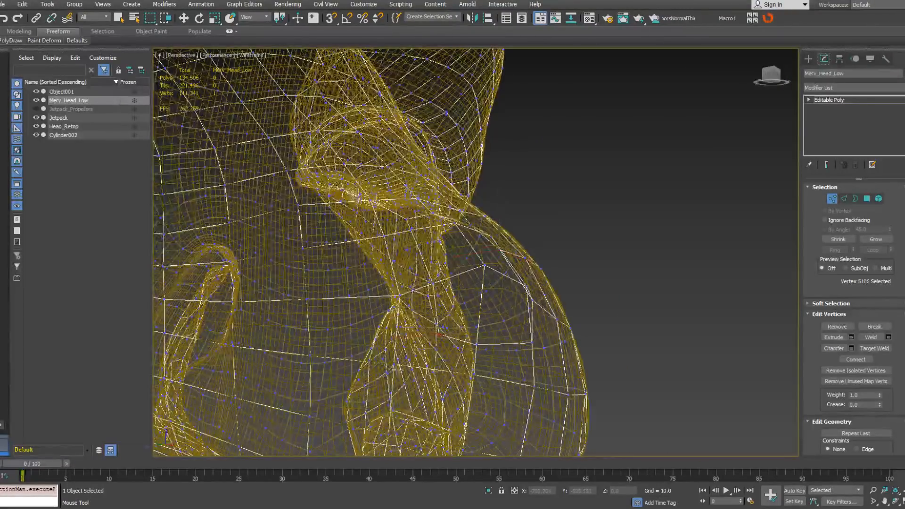
{"action": "left_click", "coordinate": [389, 367]}
{"action": "middle_click_drag", "start_coordinate": [410, 352], "coordinate": [479, 308], "text": "alt"}
{"action": "key", "text": "w"}
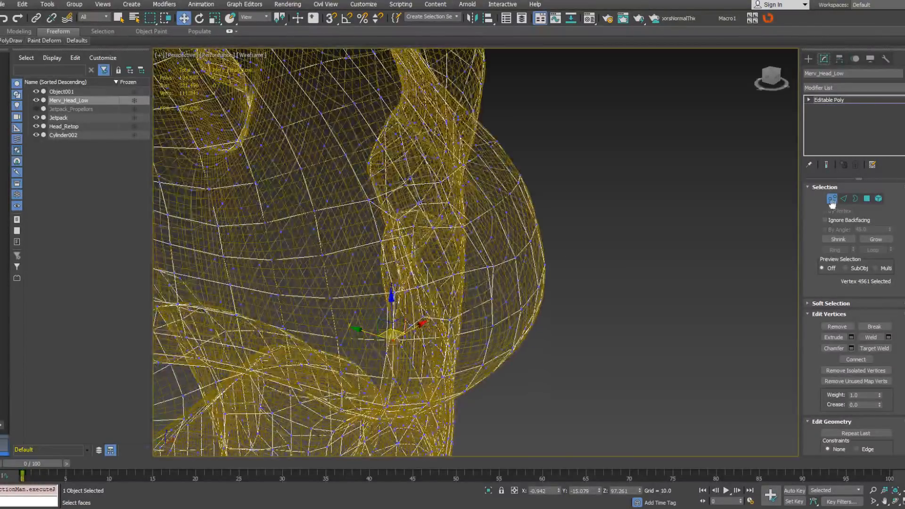
- Connect three neighbouring vertical edges across the middle of the nose bump with a new edge row
{"action": "middle_click_drag", "start_coordinate": [404, 228], "coordinate": [368, 242], "text": "alt"}
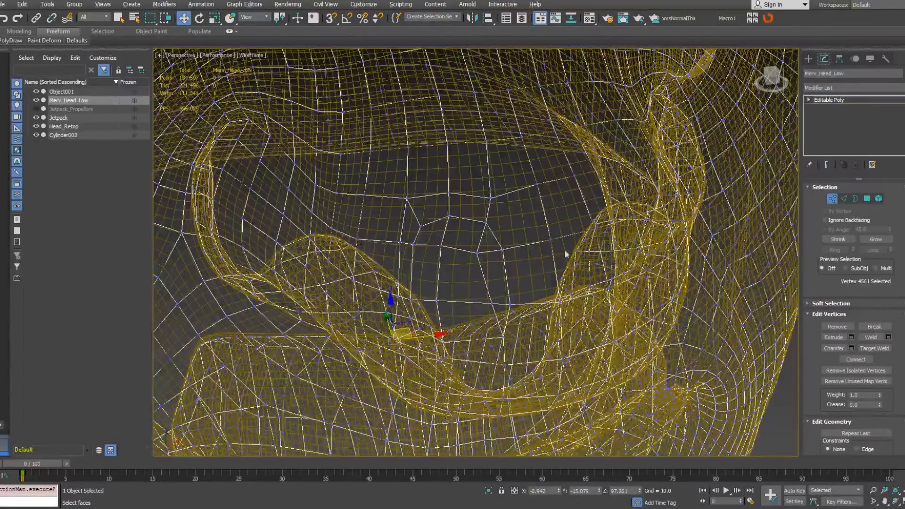
{"action": "left_click", "coordinate": [844, 198]}
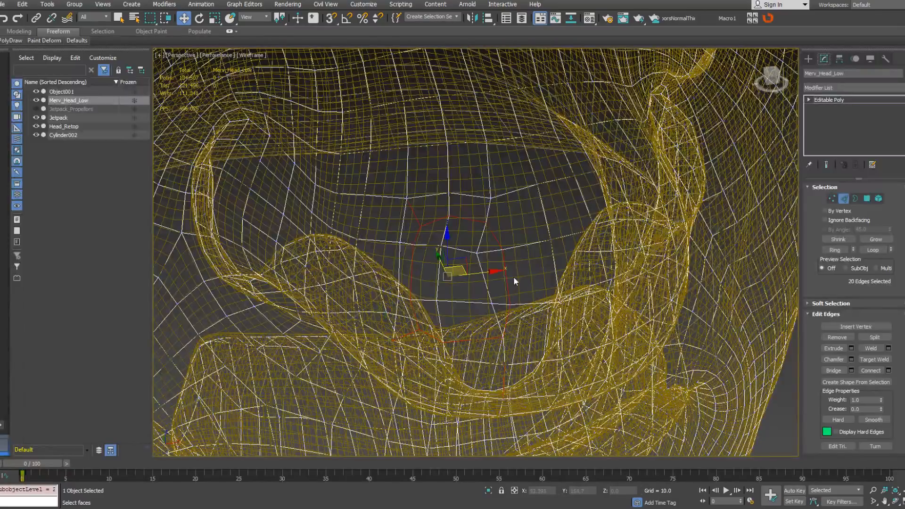
{"action": "left_click", "coordinate": [483, 279]}
{"action": "left_click", "coordinate": [438, 279], "text": "ctrl"}
{"action": "left_click", "coordinate": [413, 279], "text": "ctrl"}
{"action": "right_click", "coordinate": [437, 283]}
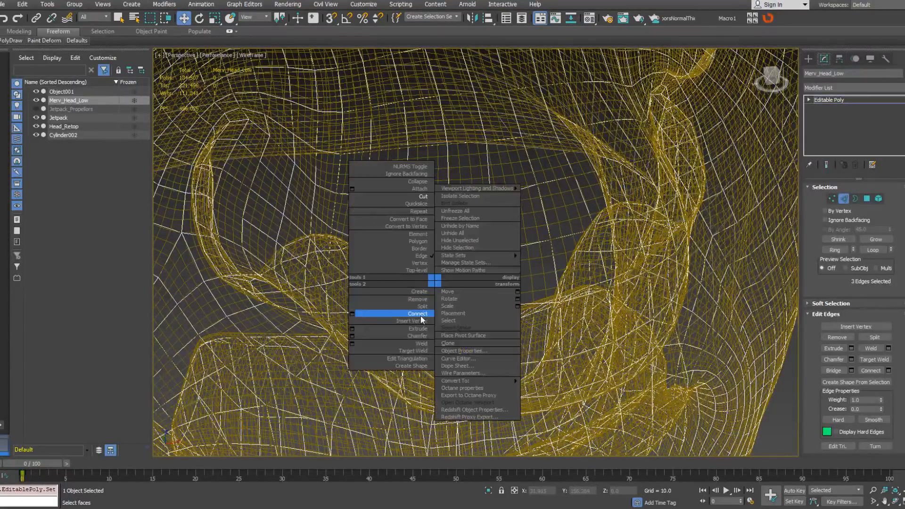
{"action": "left_click", "coordinate": [420, 315]}
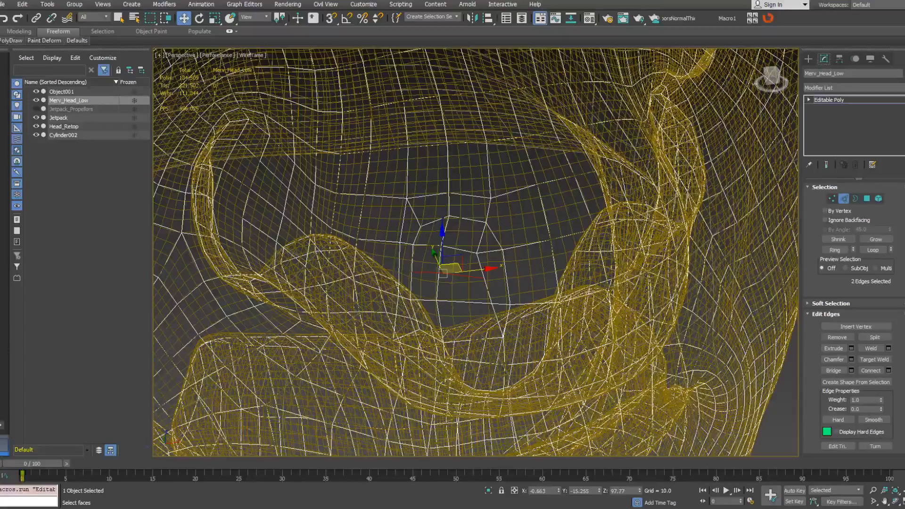
- Extend the new edge row toward both sides of the nose bump with the Optimize tool in shaded display
{"action": "key", "text": "F3"}
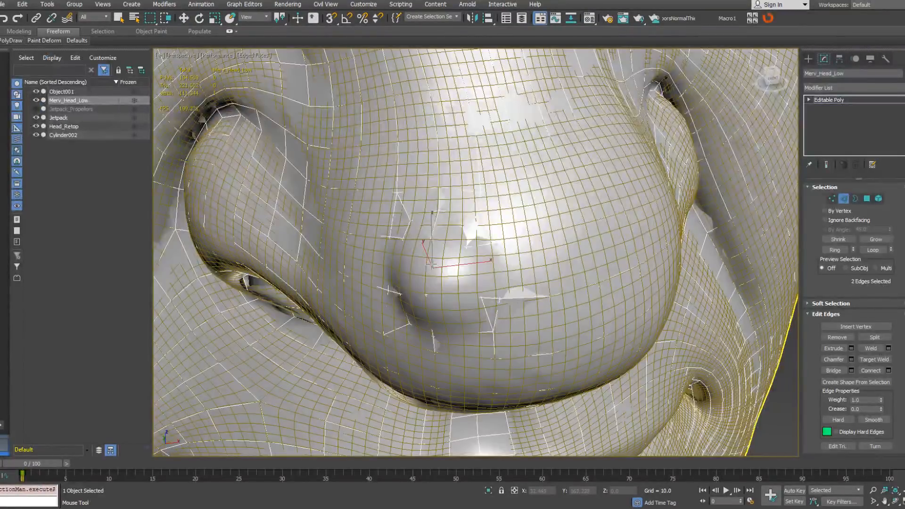
{"action": "left_click_drag", "start_coordinate": [428, 266], "coordinate": [424, 267]}
{"action": "middle_click_drag", "start_coordinate": [466, 245], "coordinate": [399, 280], "text": "alt"}
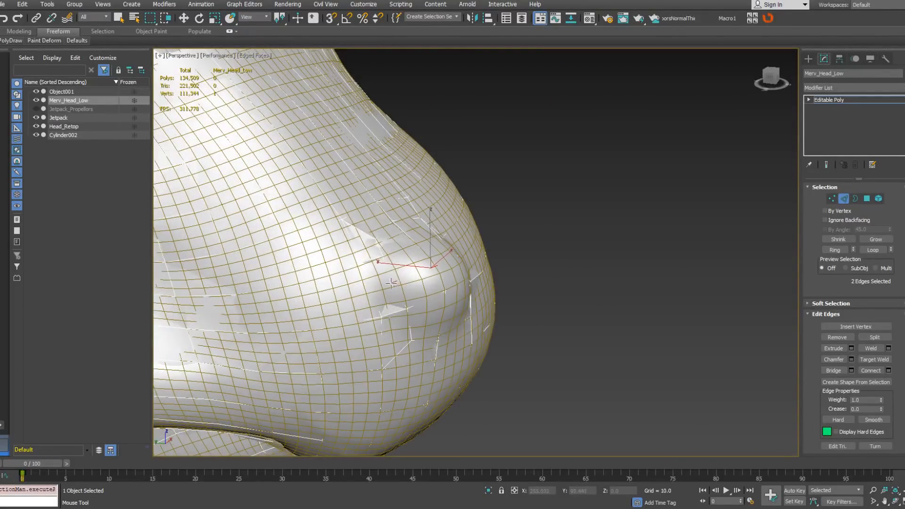
{"action": "left_click_drag", "start_coordinate": [397, 282], "coordinate": [394, 279]}
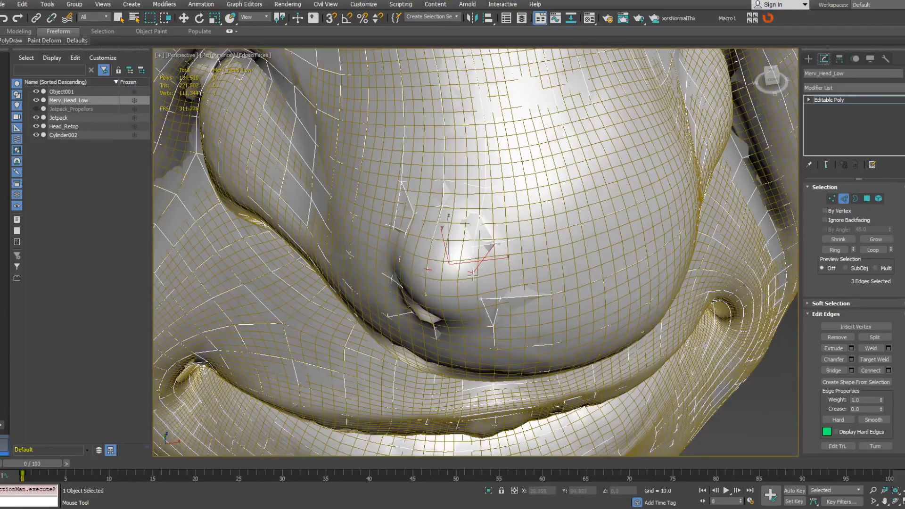
{"action": "left_click", "coordinate": [505, 307], "text": "ctrl"}
{"action": "middle_click_drag", "start_coordinate": [505, 307], "coordinate": [396, 303], "text": "alt"}
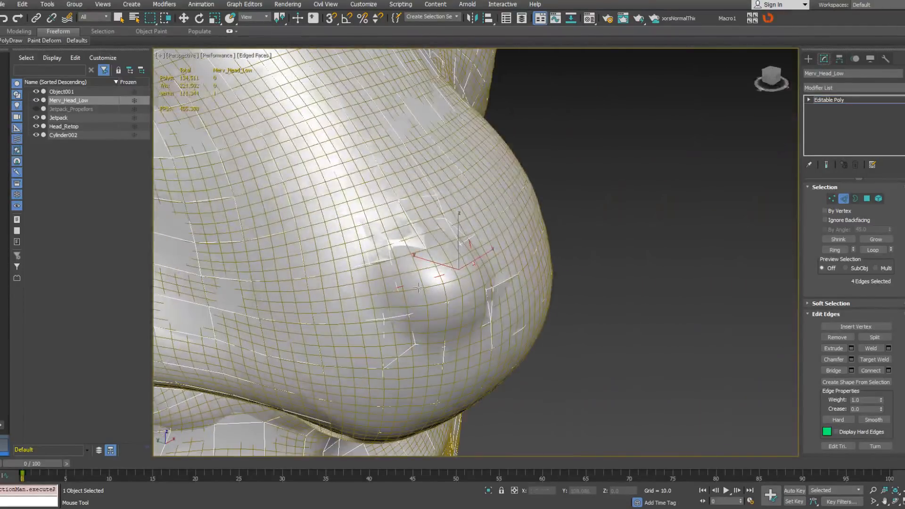
- Add connecting edges between the vertices along the left and lower-left side of the nose bump
{"action": "left_click", "coordinate": [387, 324], "text": "ctrl"}
{"action": "middle_click_drag", "start_coordinate": [386, 323], "coordinate": [394, 302], "text": "alt"}
{"action": "left_click", "coordinate": [399, 287], "text": "ctrl"}
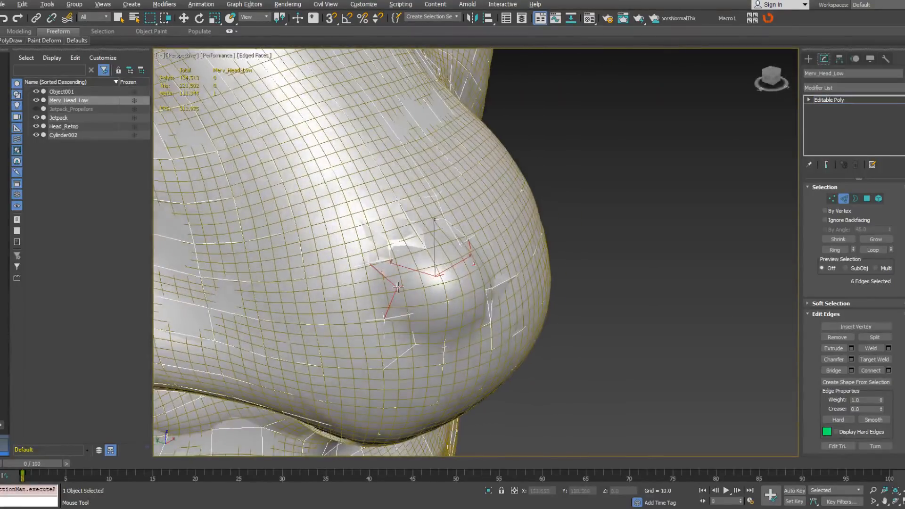
{"action": "left_click", "coordinate": [408, 337], "text": "ctrl"}
{"action": "middle_click_drag", "start_coordinate": [408, 337], "coordinate": [396, 250], "text": "alt"}
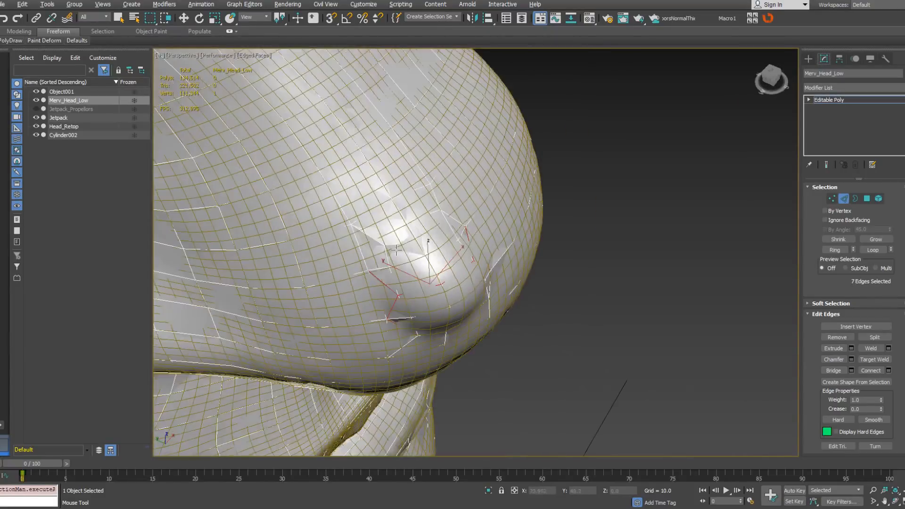
{"action": "left_click_drag", "start_coordinate": [385, 244], "coordinate": [370, 272], "text": "ctrl"}
{"action": "middle_click_drag", "start_coordinate": [370, 273], "coordinate": [391, 233], "text": "alt"}
- Connect vertices with new edges at the upper right and lower right of the nose bump, using wireframe display
{"action": "key", "text": "F3"}
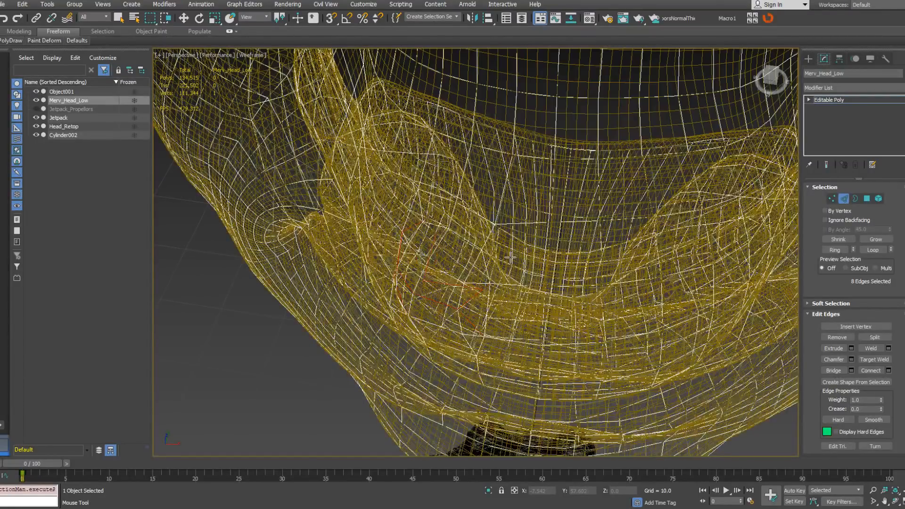
{"action": "middle_click_drag", "start_coordinate": [511, 257], "coordinate": [510, 218], "text": "alt"}
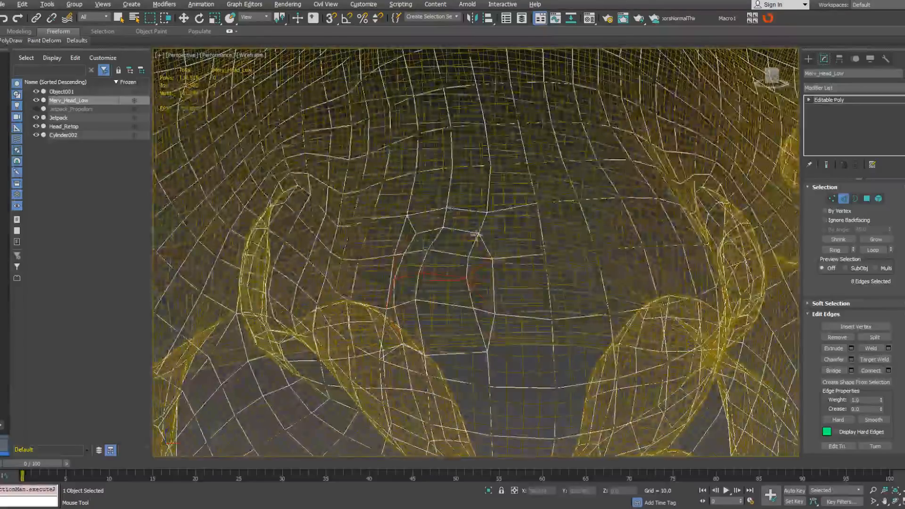
{"action": "left_click_drag", "start_coordinate": [477, 236], "coordinate": [534, 203], "text": "ctrl"}
{"action": "left_click_drag", "start_coordinate": [478, 234], "coordinate": [543, 252], "text": "ctrl"}
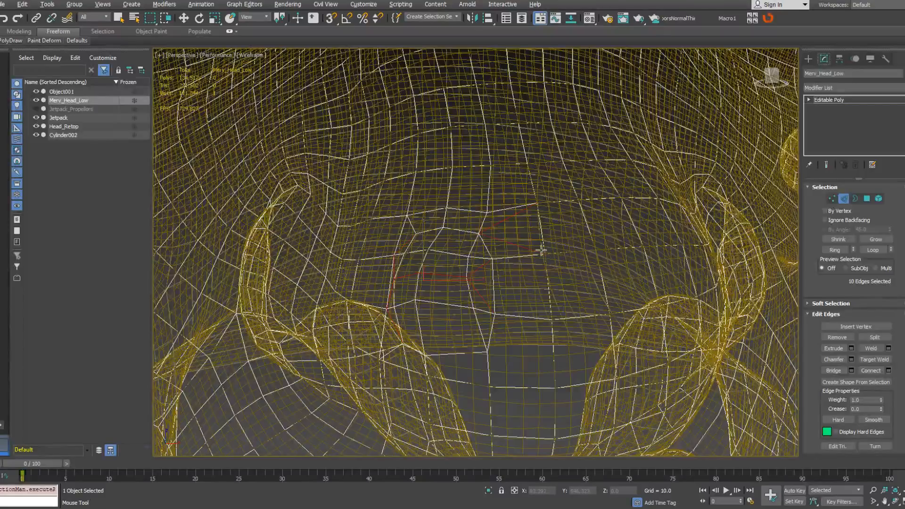
{"action": "middle_click_drag", "start_coordinate": [518, 301], "coordinate": [510, 334], "text": "alt"}
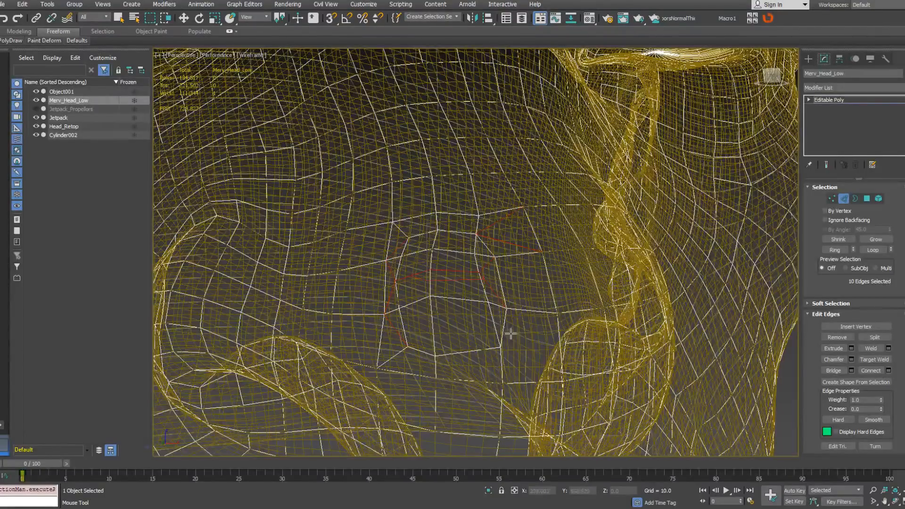
{"action": "left_click_drag", "start_coordinate": [564, 308], "coordinate": [494, 351], "text": "ctrl"}
{"action": "middle_click_drag", "start_coordinate": [494, 350], "coordinate": [505, 350], "text": "alt"}
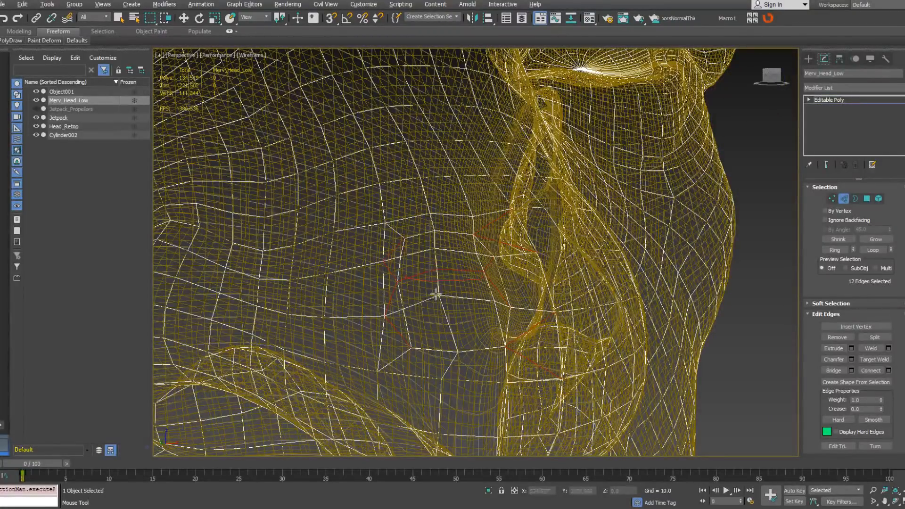
{"action": "key", "text": "F3"}
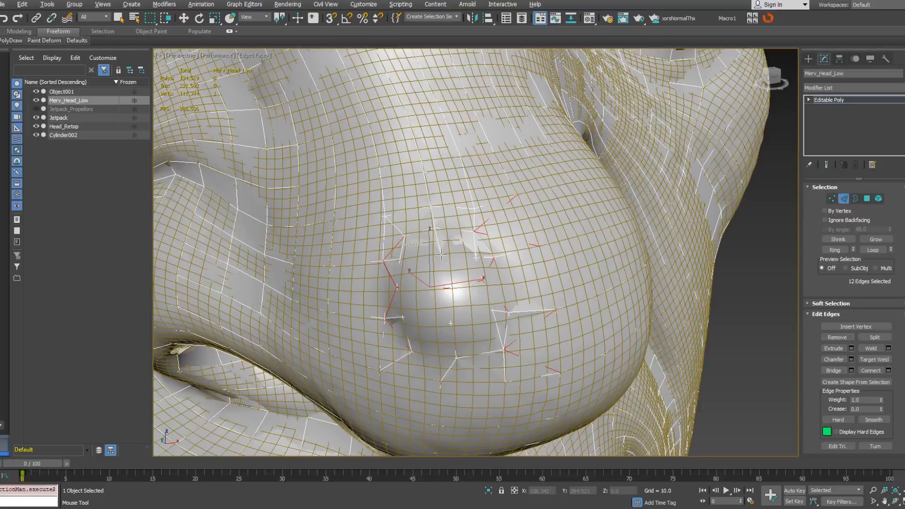
- Leave edge editing and remove the Head_Retop mesh from the scene, keeping the low-poly head
{"action": "mouse_move", "coordinate": [441, 255]}
{"action": "middle_mouse_down", "text": "alt"}
{"action": "mouse_move", "coordinate": [501, 212]}
{"action": "mouse_move", "coordinate": [396, 204]}
{"action": "mouse_move", "coordinate": [429, 217]}
{"action": "mouse_move", "coordinate": [406, 225]}
{"action": "mouse_move", "coordinate": [438, 251]}
{"action": "middle_mouse_up", "text": "alt"}
{"action": "scroll", "coordinate": [394, 217], "scroll_direction": "down", "scroll_amount": 4}
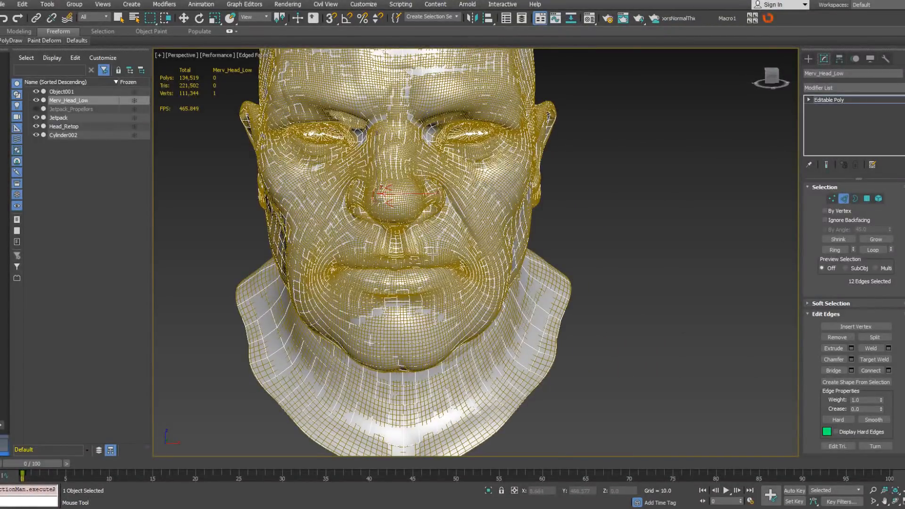
{"action": "middle_click_drag", "start_coordinate": [438, 251], "coordinate": [734, 276], "text": "alt"}
{"action": "key", "text": "w"}
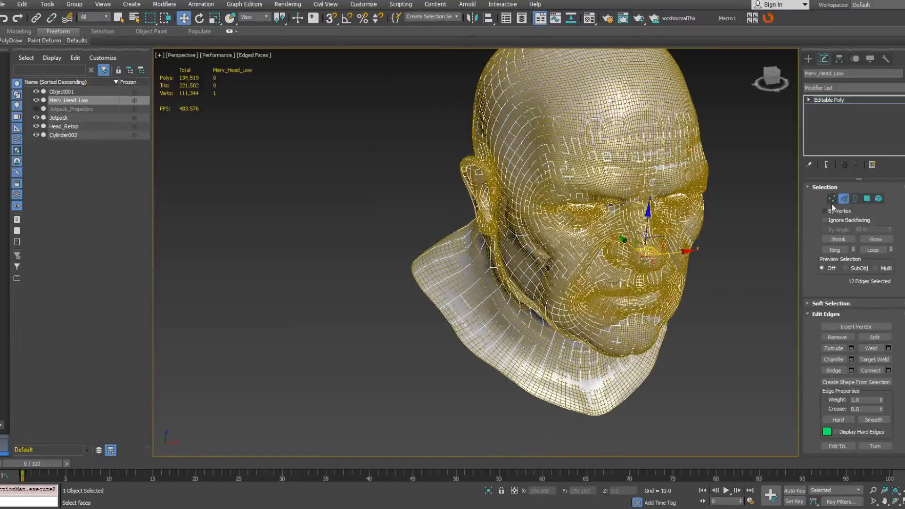
{"action": "left_click", "coordinate": [845, 199]}
{"action": "scroll", "coordinate": [637, 260], "scroll_direction": "up", "scroll_amount": 3}
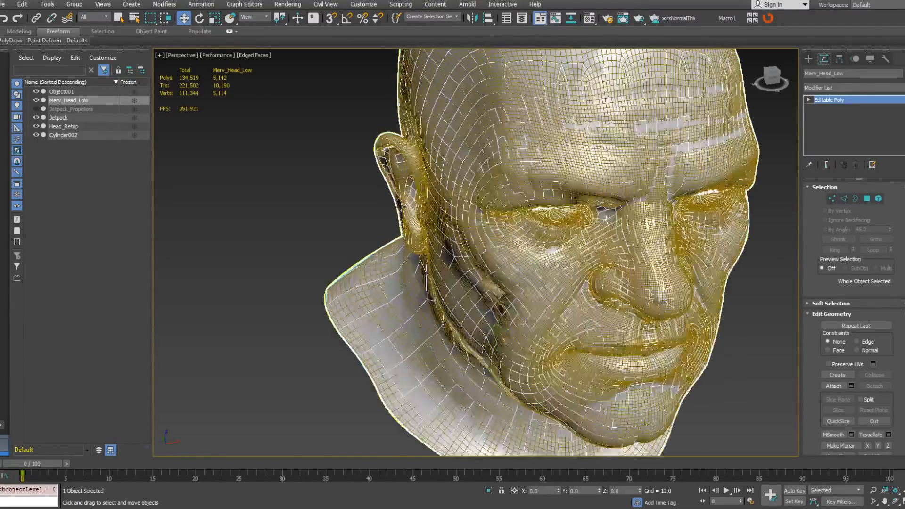
{"action": "left_click", "coordinate": [645, 260]}
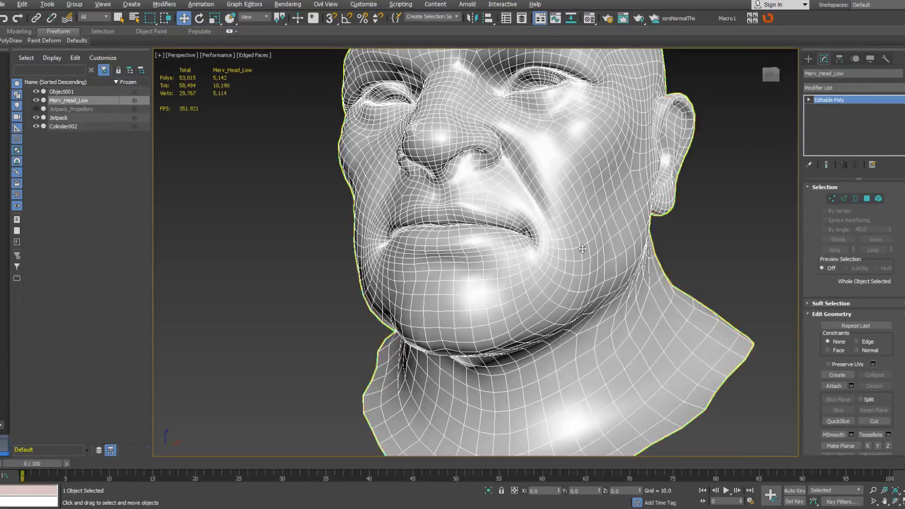
- Select the entire low-poly head as an element and assign its polygons to smoothing group 1
{"action": "middle_click_drag", "start_coordinate": [465, 163], "coordinate": [870, 271], "text": "alt"}
{"action": "left_click", "coordinate": [879, 199]}
{"action": "left_click", "coordinate": [708, 291]}
{"action": "middle_click_drag", "start_coordinate": [708, 291], "coordinate": [586, 248]}
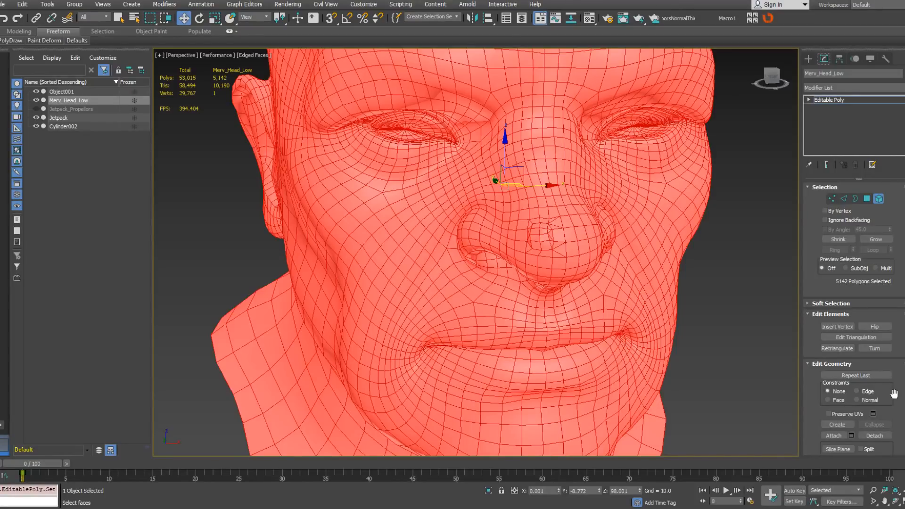
{"action": "mouse_move", "coordinate": [883, 348]}
{"action": "left_mouse_down"}
{"action": "mouse_move", "coordinate": [882, 210]}
{"action": "mouse_move", "coordinate": [882, 338]}
{"action": "left_mouse_up"}
{"action": "scroll", "coordinate": [826, 389], "scroll_direction": "down", "scroll_amount": 8}
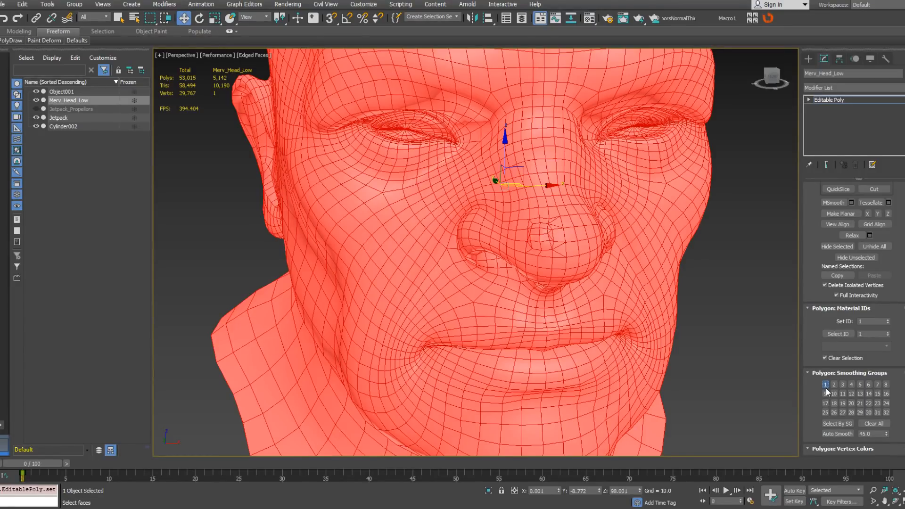
- Select a vertex on the nose bump, examine the surrounding topology, and leave vertex editing
{"action": "left_click", "coordinate": [809, 100]}
{"action": "left_click", "coordinate": [826, 108]}
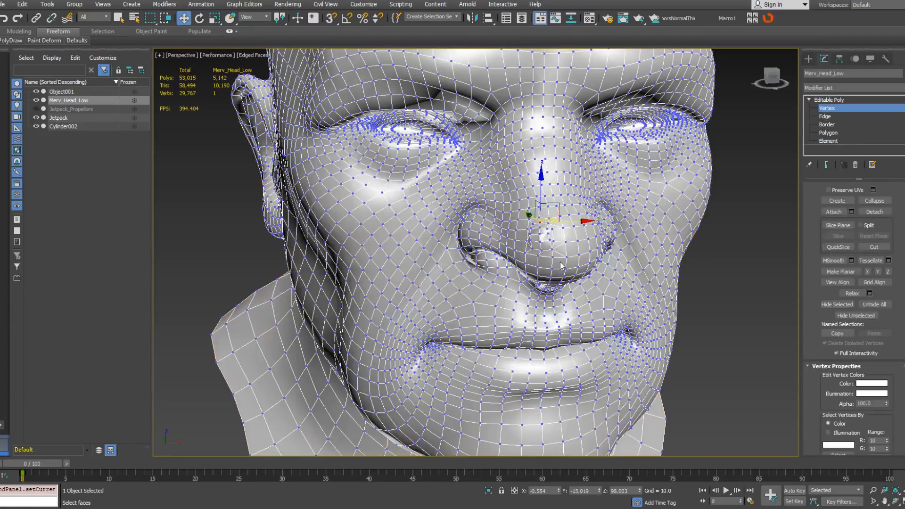
{"action": "scroll", "coordinate": [547, 244], "scroll_direction": "up", "scroll_amount": 5}
{"action": "left_click", "coordinate": [528, 233]}
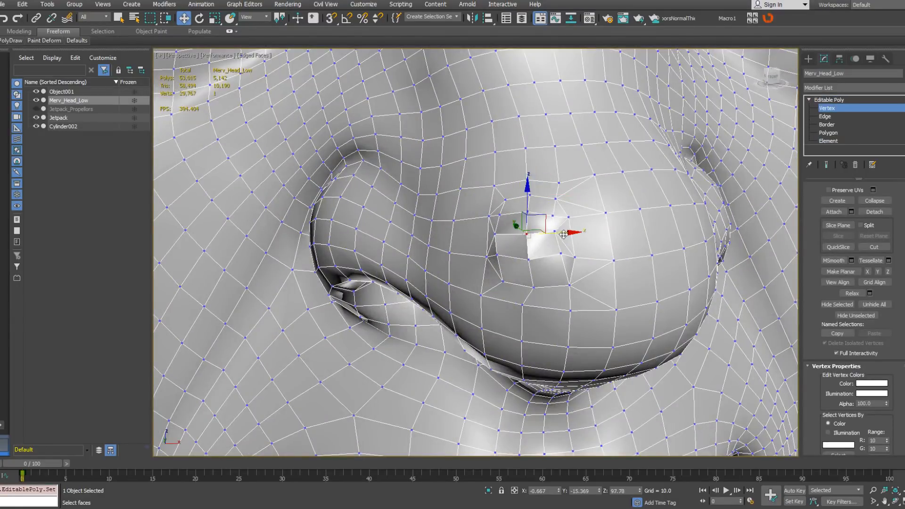
{"action": "left_click_drag", "start_coordinate": [564, 234], "coordinate": [576, 229]}
{"action": "scroll", "coordinate": [627, 184], "scroll_direction": "down", "scroll_amount": 4}
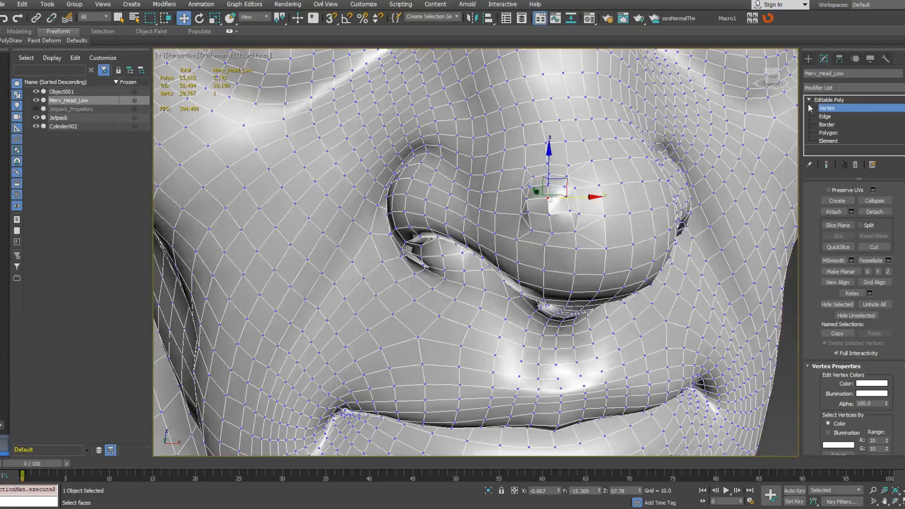
{"action": "left_click", "coordinate": [855, 100]}
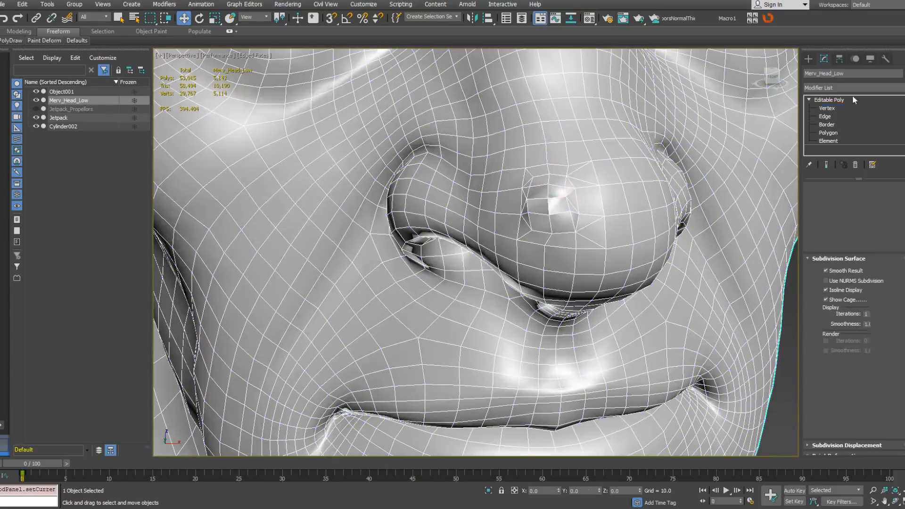
- Add a Normal modifier with Flip Normals to the low-poly head and collapse it into the Editable Poly
{"action": "left_click", "coordinate": [901, 90]}
{"action": "scroll", "coordinate": [844, 283], "scroll_direction": "down", "scroll_amount": 10}
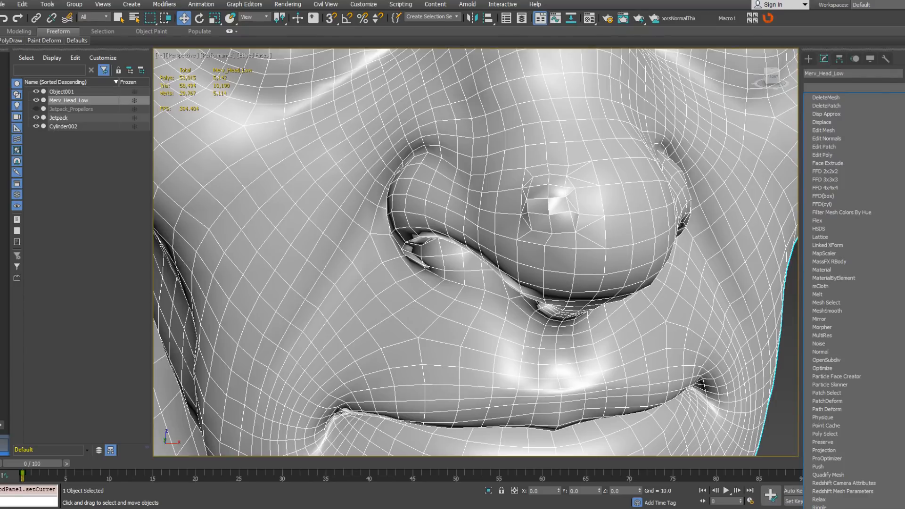
{"action": "scroll", "coordinate": [878, 349], "scroll_direction": "down", "scroll_amount": 6}
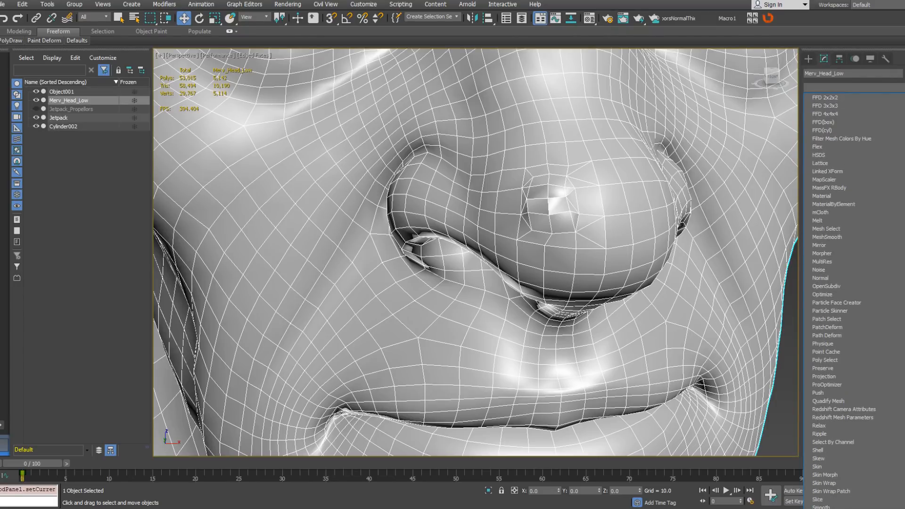
{"action": "scroll", "coordinate": [856, 276], "scroll_direction": "up", "scroll_amount": 2}
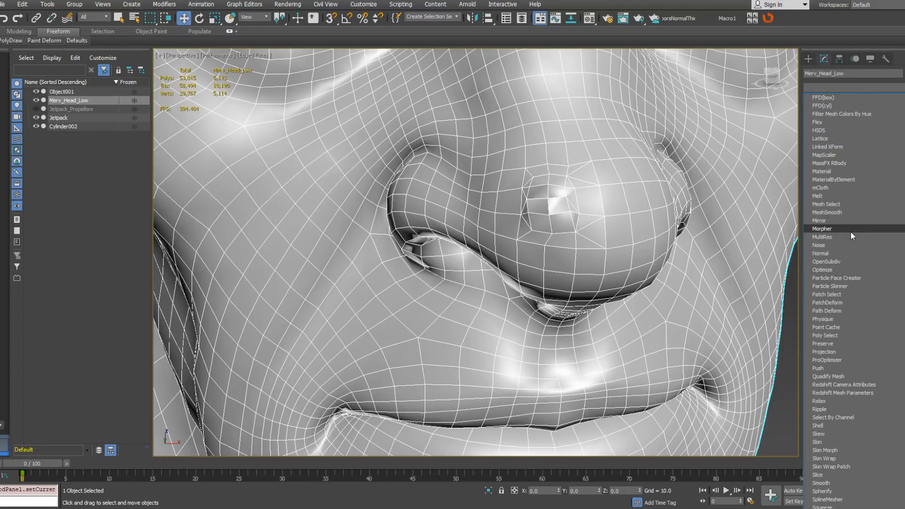
{"action": "left_click", "coordinate": [844, 253]}
{"action": "key", "text": "z"}
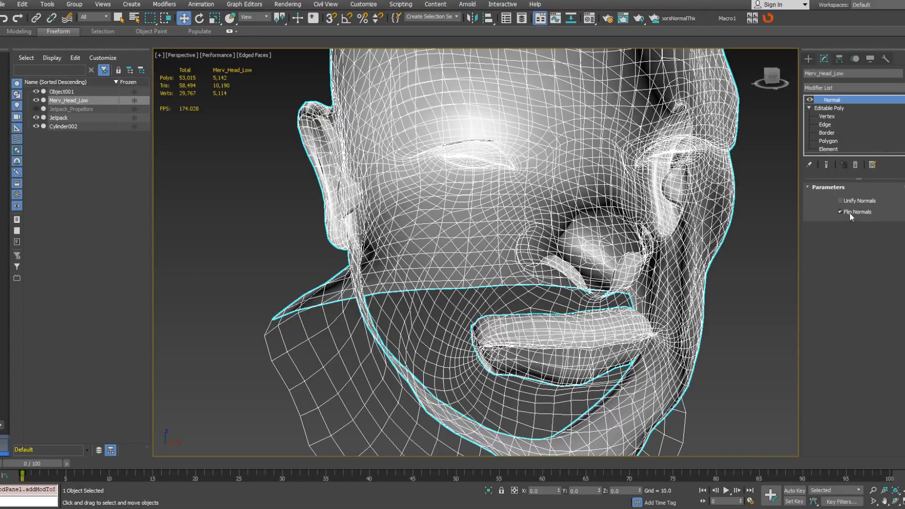
{"action": "right_click", "coordinate": [833, 99]}
{"action": "left_click", "coordinate": [845, 194]}
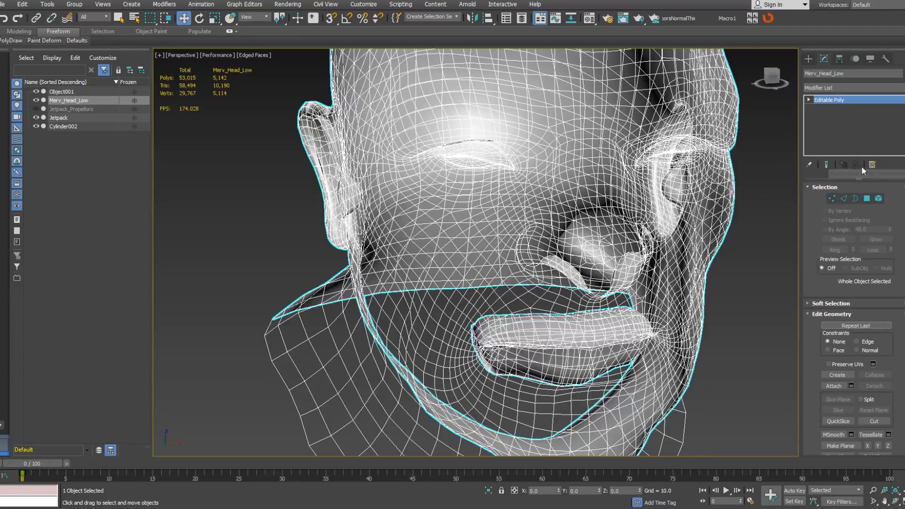
- Flip the entire head element's normals back outward and leave element editing
{"action": "left_click", "coordinate": [879, 198]}
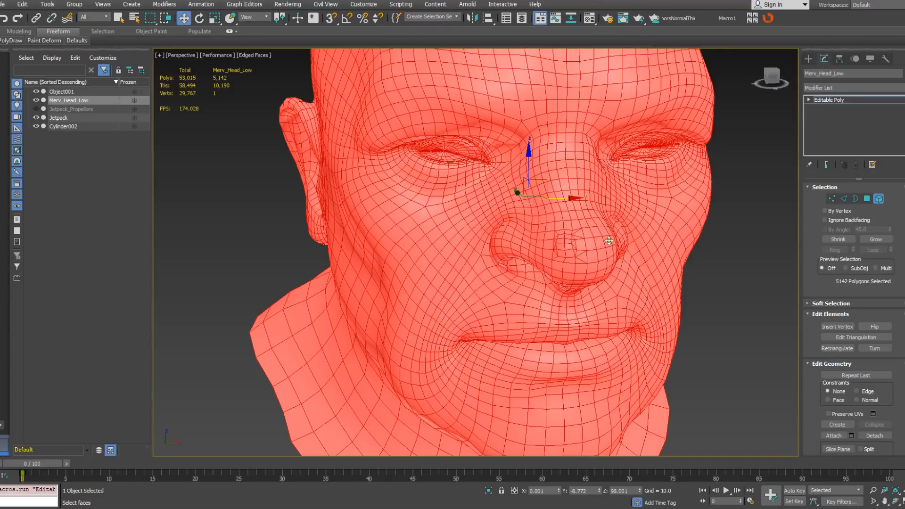
{"action": "mouse_move", "coordinate": [609, 240]}
{"action": "middle_mouse_down", "text": "alt"}
{"action": "mouse_move", "coordinate": [626, 228]}
{"action": "mouse_move", "coordinate": [515, 239]}
{"action": "mouse_move", "coordinate": [535, 210]}
{"action": "mouse_move", "coordinate": [605, 227]}
{"action": "middle_mouse_up", "text": "alt"}
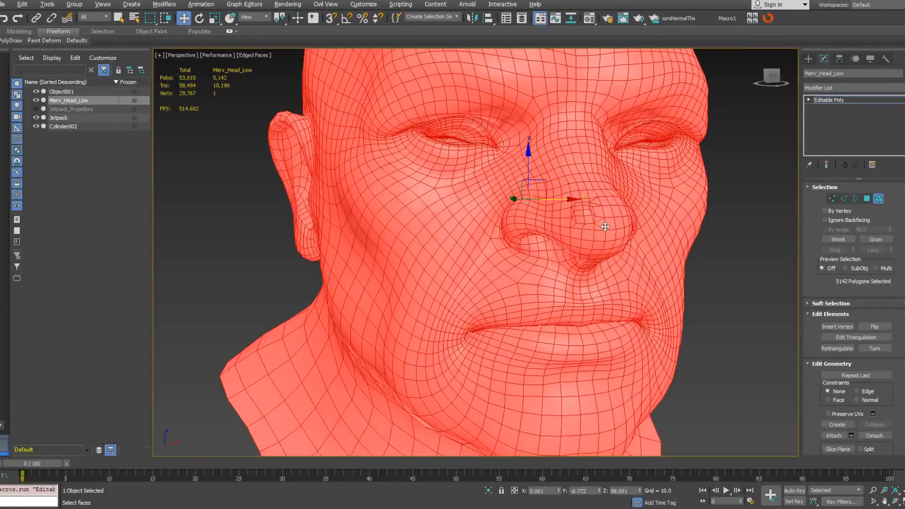
{"action": "key", "text": "ctrl+b"}
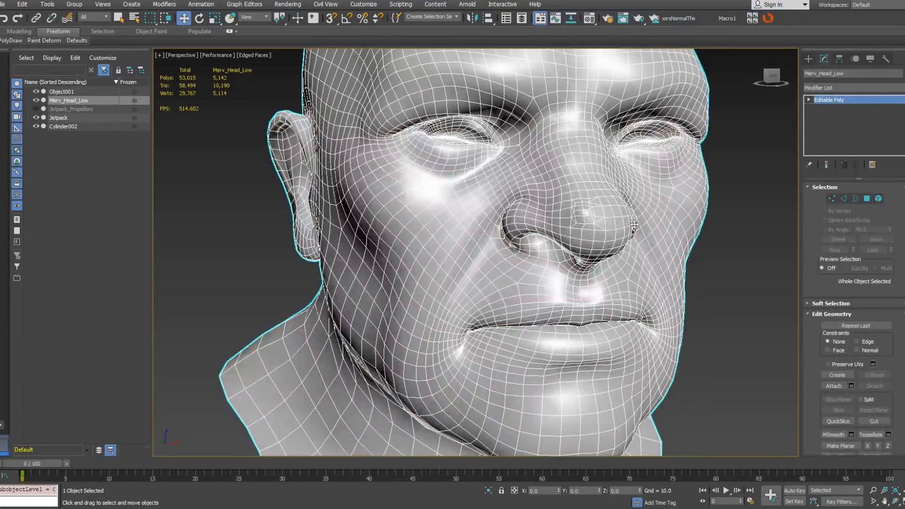
- Examine the low-poly head's shading and topology from the front, three-quarter and side views
{"action": "scroll", "coordinate": [606, 220], "scroll_direction": "down", "scroll_amount": 5}
{"action": "middle_click_drag", "start_coordinate": [568, 229], "coordinate": [597, 232], "text": "alt"}
{"action": "scroll", "coordinate": [597, 232], "scroll_direction": "up", "scroll_amount": 1}
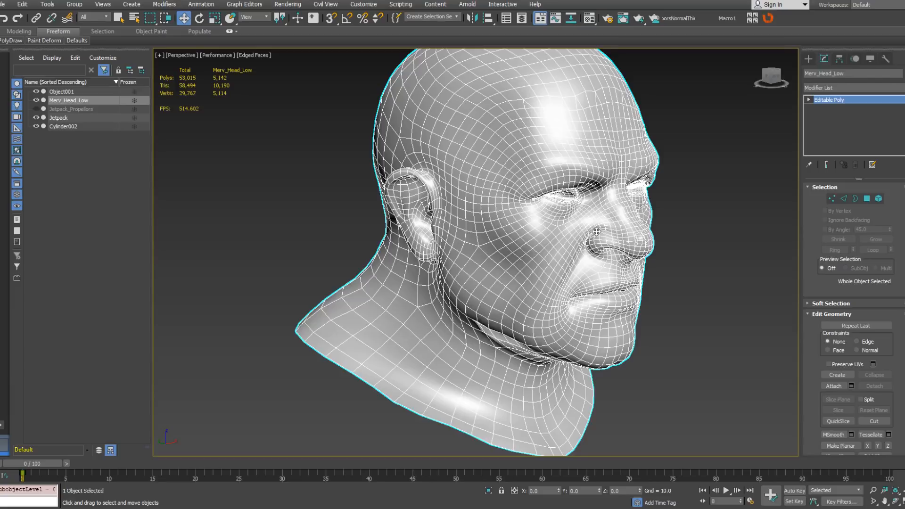
{"action": "middle_click_drag", "start_coordinate": [597, 232], "coordinate": [556, 242], "text": "alt"}
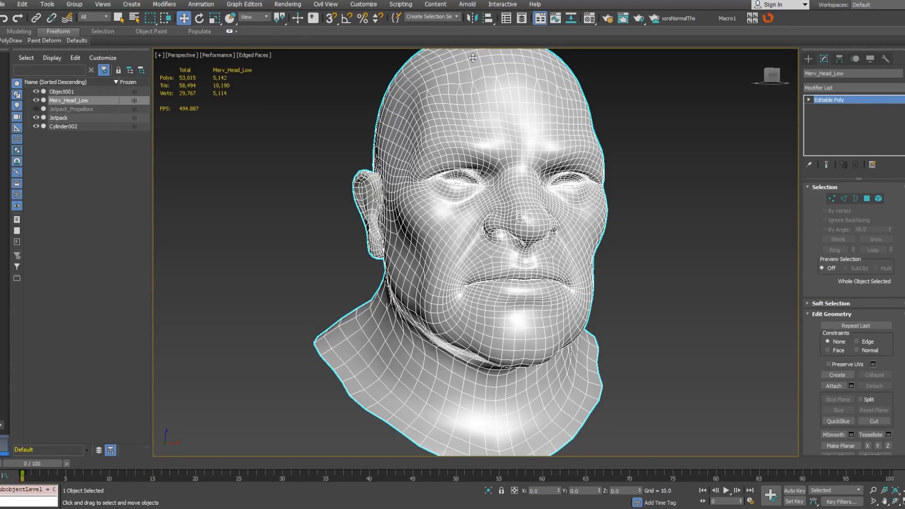
{"action": "mouse_move", "coordinate": [557, 236]}
{"action": "middle_mouse_down", "text": "alt"}
{"action": "mouse_move", "coordinate": [467, 243]}
{"action": "mouse_move", "coordinate": [555, 237]}
{"action": "middle_mouse_up", "text": "alt"}
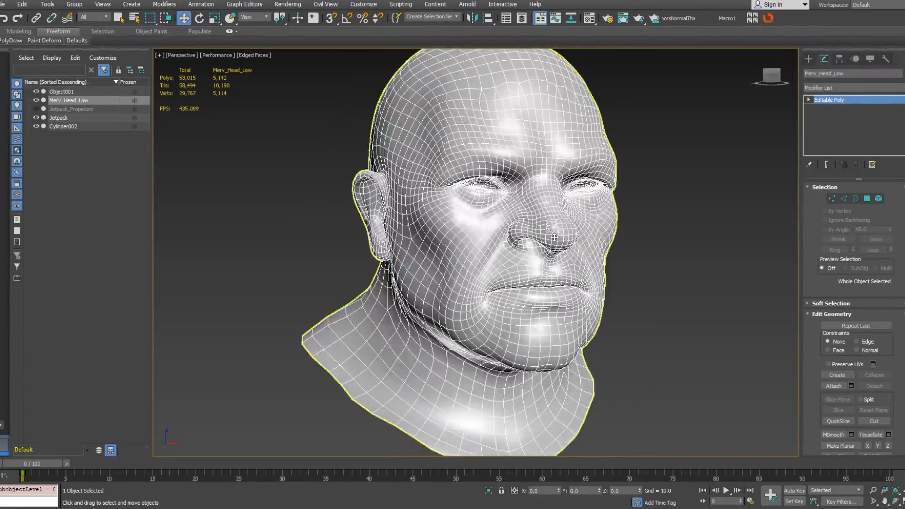
{"action": "scroll", "coordinate": [517, 261], "scroll_direction": "up", "scroll_amount": 5}
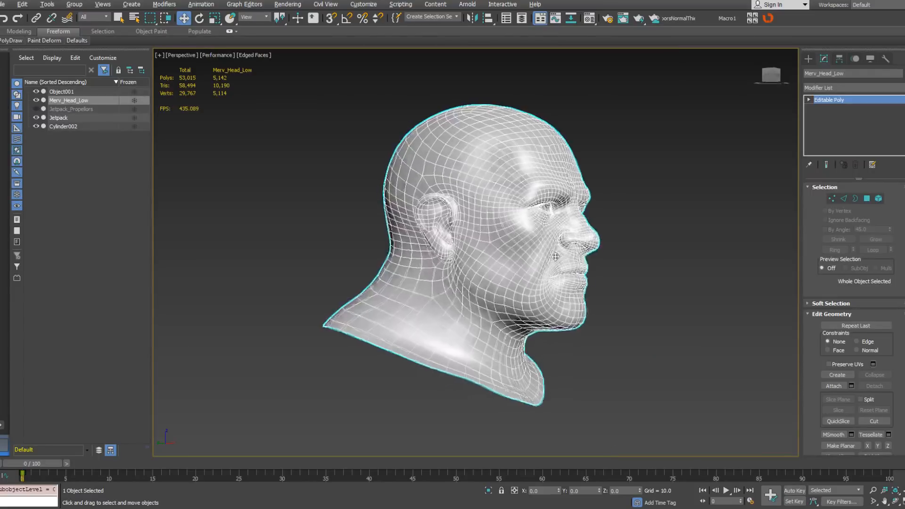
{"action": "middle_click_drag", "start_coordinate": [613, 221], "coordinate": [737, 218], "text": "alt"}
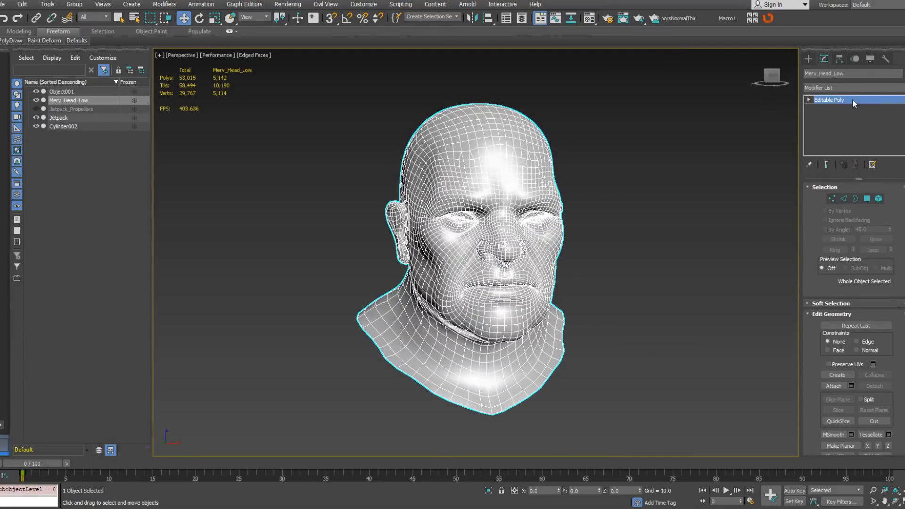
- Select the whole head as an element, leave element editing, and save the scene
{"action": "key", "text": "5"}
{"action": "key", "text": "ctrl+a"}
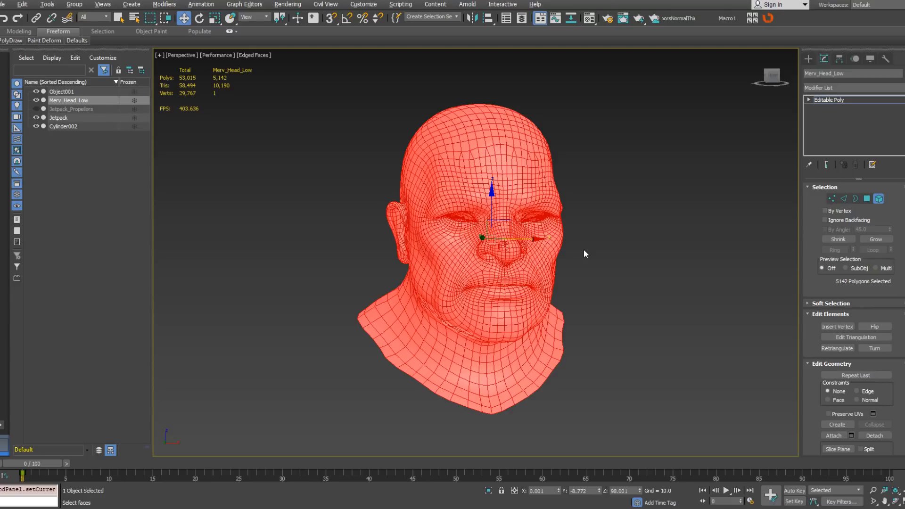
{"action": "left_click", "coordinate": [879, 199]}
{"action": "middle_click_drag", "start_coordinate": [658, 221], "coordinate": [598, 211]}
{"action": "key", "text": "ctrl+s"}
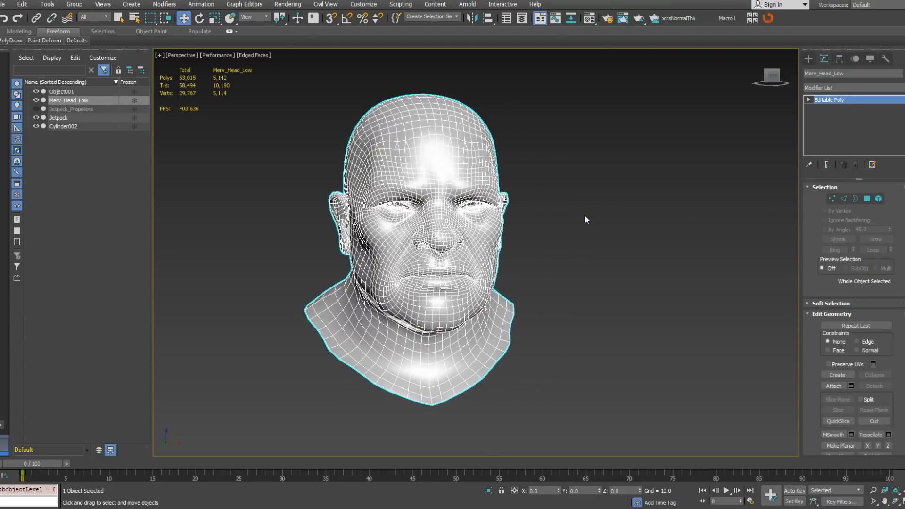
- Export the selected head as an FBX named Merv_Head_Low in the Lowpoly folder and acknowledge the turned-edges warning
{"action": "left_click", "coordinate": [3, 5]}
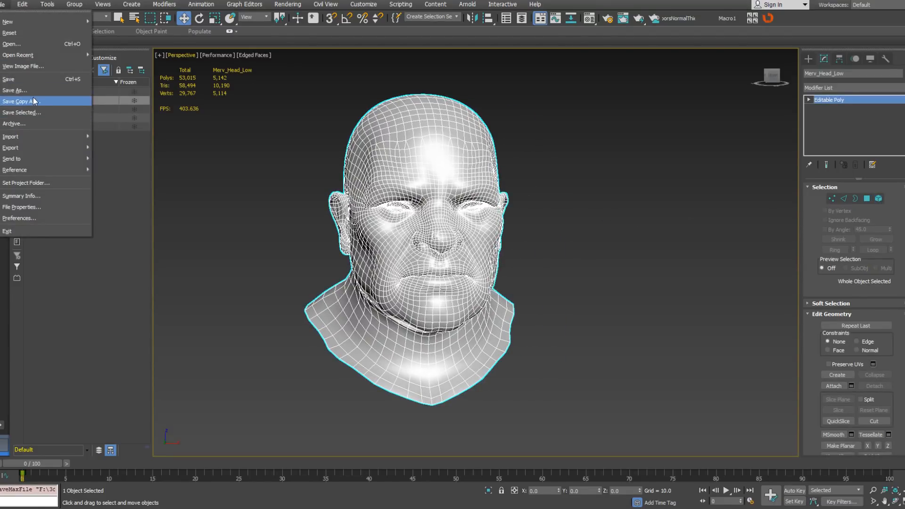
{"action": "mouse_move", "coordinate": [48, 151]}
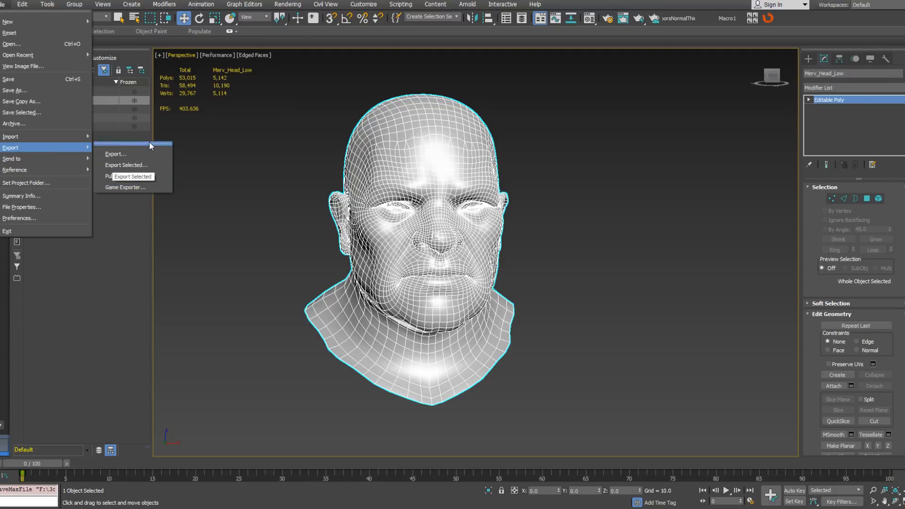
{"action": "left_click", "coordinate": [146, 164]}
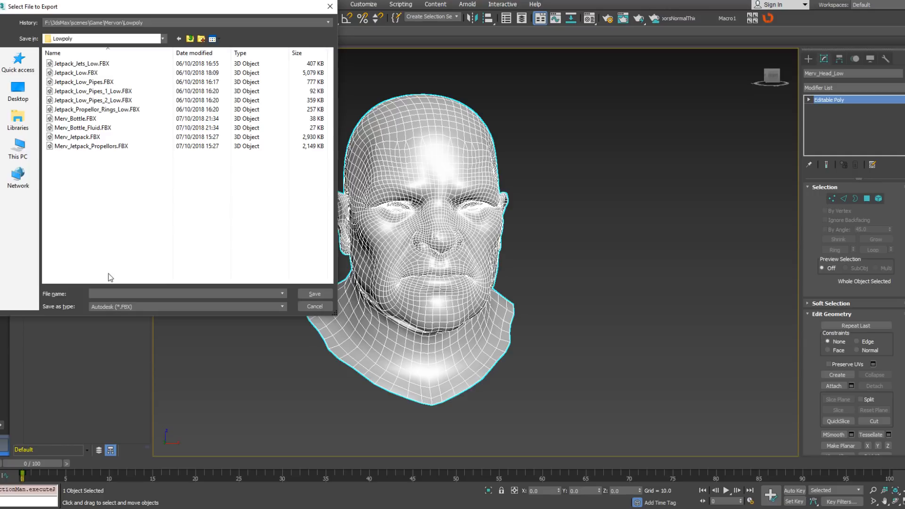
{"action": "type", "text": "M"}
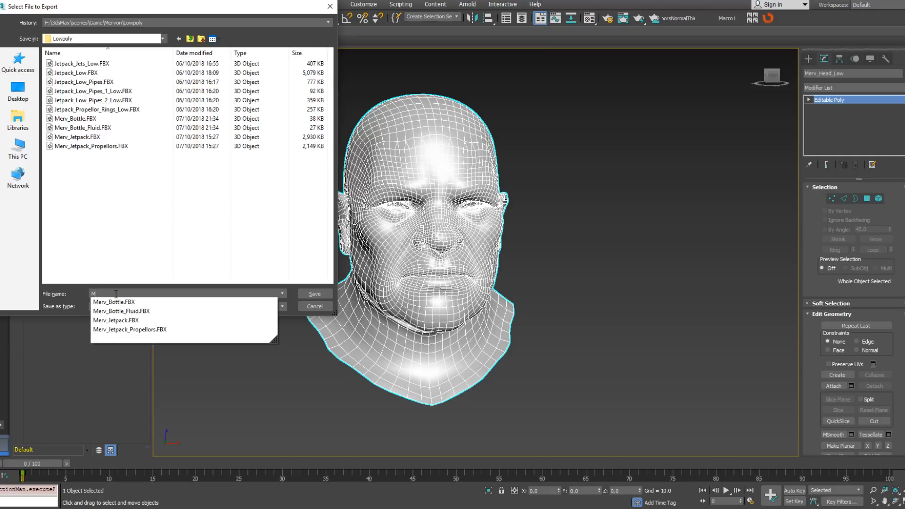
{"action": "type", "text": "erv_Hea"}
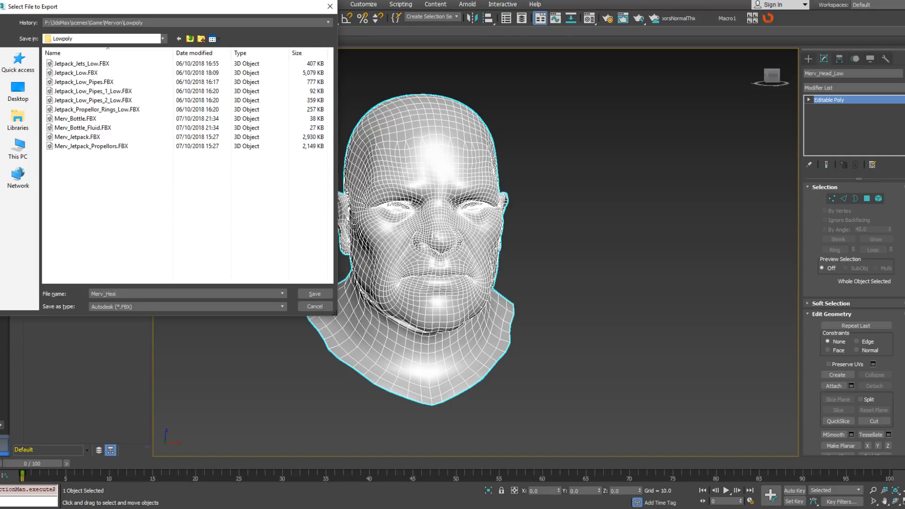
{"action": "type", "text": "d_Low"}
{"action": "key", "text": "Return"}
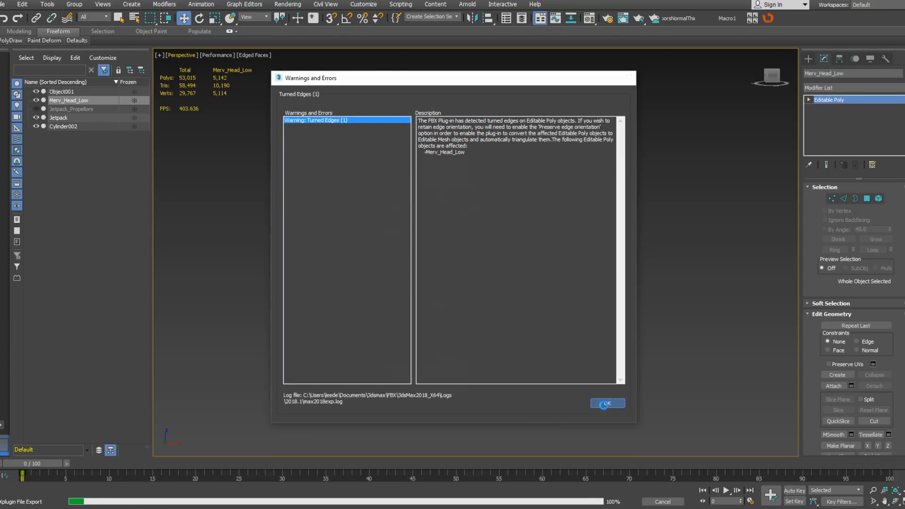
{"action": "left_click", "coordinate": [605, 405]}
- Select all vertices of the low-poly head, inspect their distribution across the face, and leave vertex editing
{"action": "left_click", "coordinate": [831, 198]}
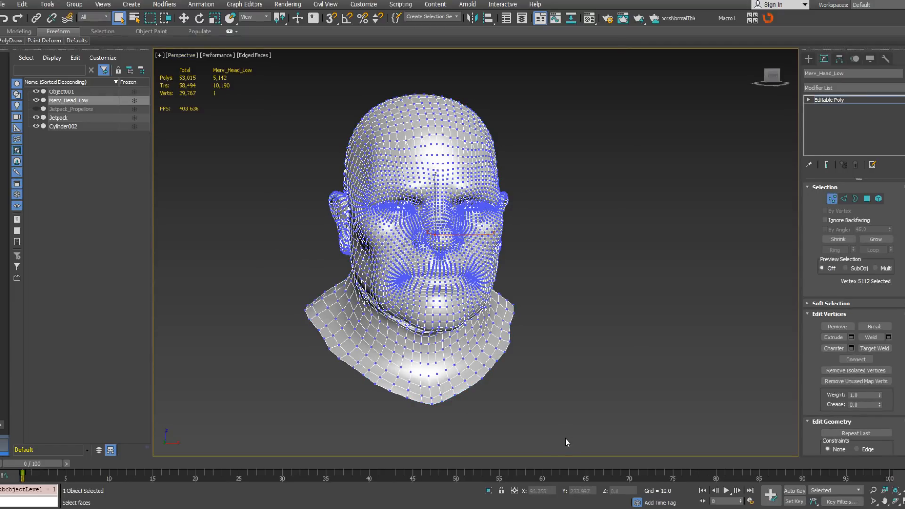
{"action": "key", "text": "ctrl+a"}
{"action": "middle_click_drag", "start_coordinate": [533, 209], "coordinate": [579, 218], "text": "alt"}
{"action": "scroll", "coordinate": [456, 240], "scroll_direction": "up", "scroll_amount": 5}
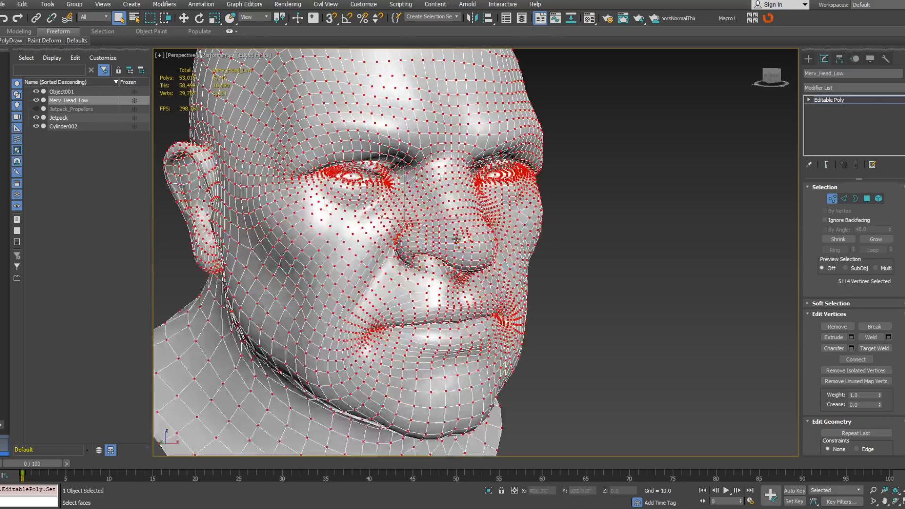
{"action": "middle_click_drag", "start_coordinate": [564, 266], "coordinate": [524, 218], "text": "alt"}
{"action": "scroll", "coordinate": [566, 195], "scroll_direction": "down", "scroll_amount": 4}
{"action": "left_click", "coordinate": [832, 198]}
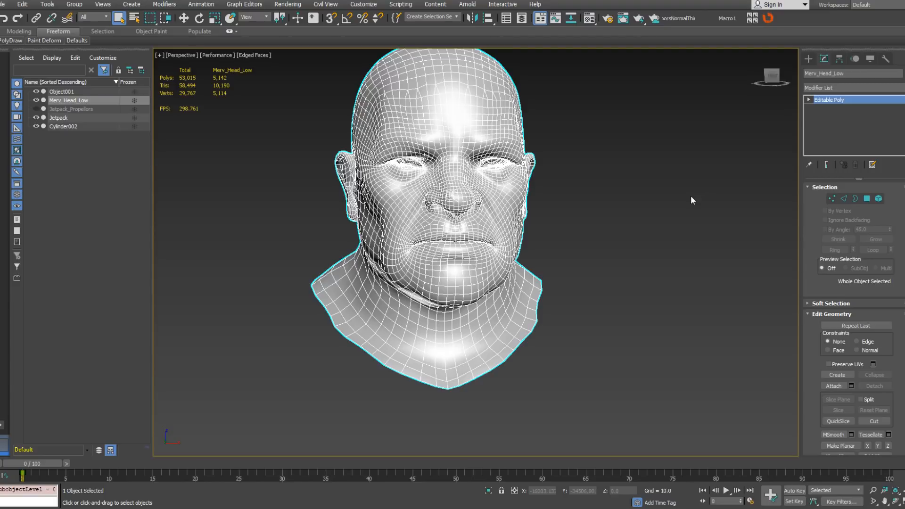
{"action": "middle_click_drag", "start_coordinate": [692, 196], "coordinate": [728, 236]}
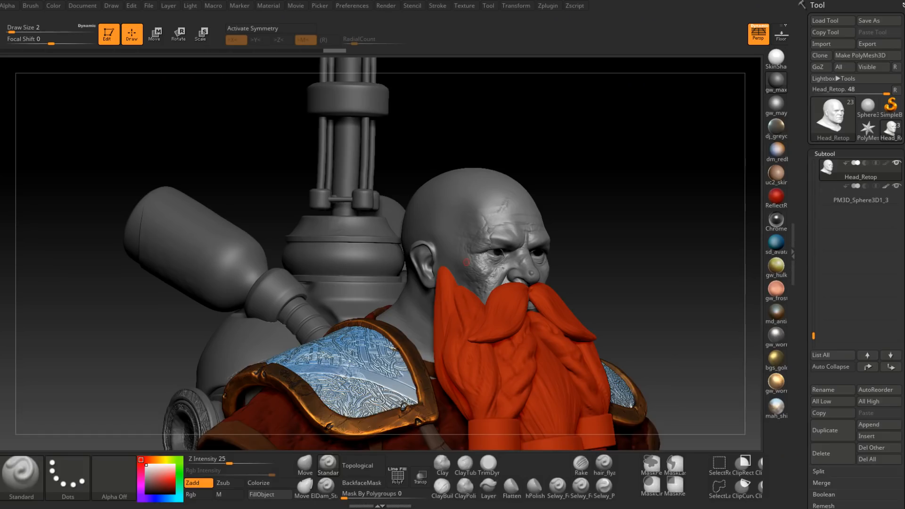
- Switch to ZBrush and examine the high-poly dwarf's head from closer up
{"action": "left_click_drag", "start_coordinate": [638, 242], "coordinate": [635, 247]}
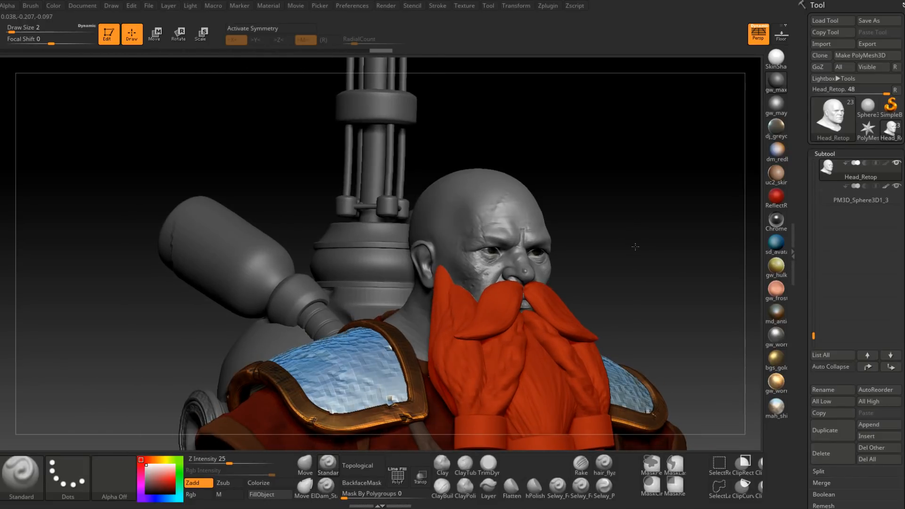
{"action": "right_click_drag", "start_coordinate": [636, 247], "coordinate": [659, 299], "text": "alt"}
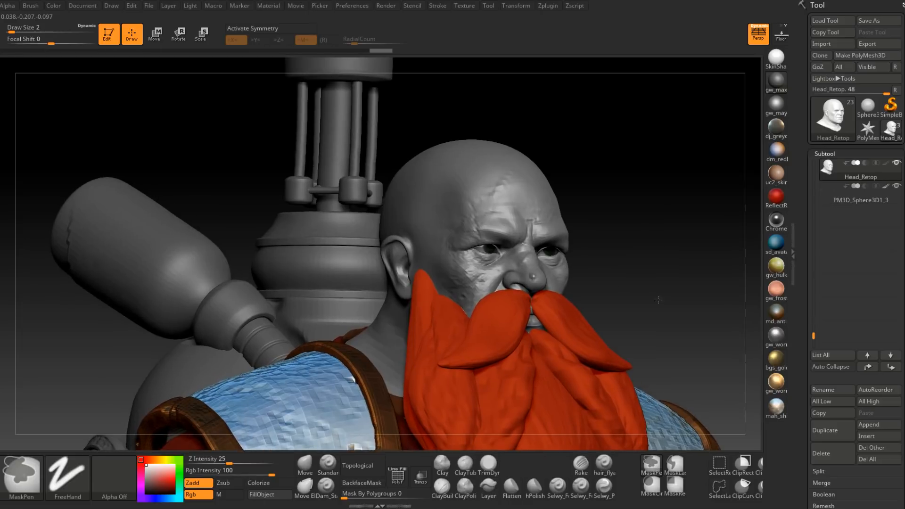
{"action": "left_click_drag", "start_coordinate": [650, 285], "coordinate": [646, 280], "text": "ctrl"}
{"action": "right_click_drag", "start_coordinate": [656, 309], "coordinate": [610, 264], "text": "alt"}
{"action": "left_click", "coordinate": [626, 249], "text": "ctrl"}
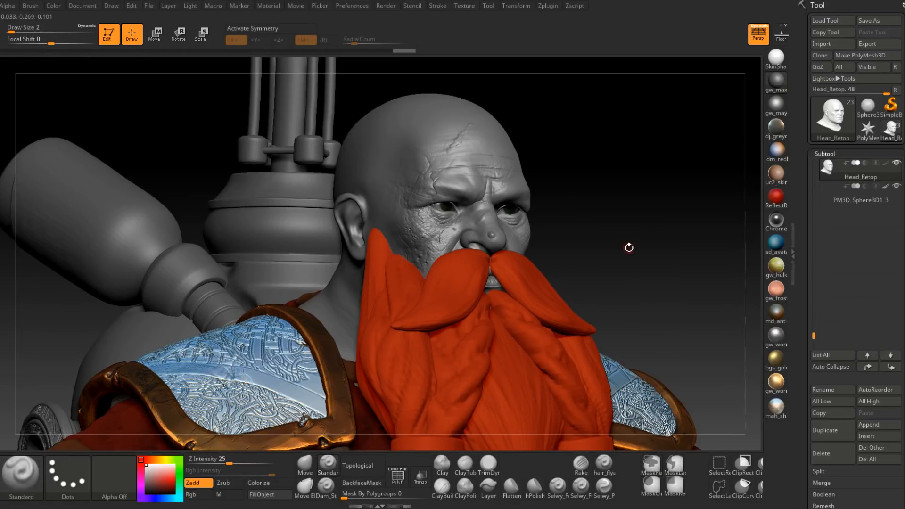
- Export the selected high-poly head subtool as a binary FBX, overwriting Head_Retop.fbx in the Highpoly folder
{"action": "left_click", "coordinate": [873, 49]}
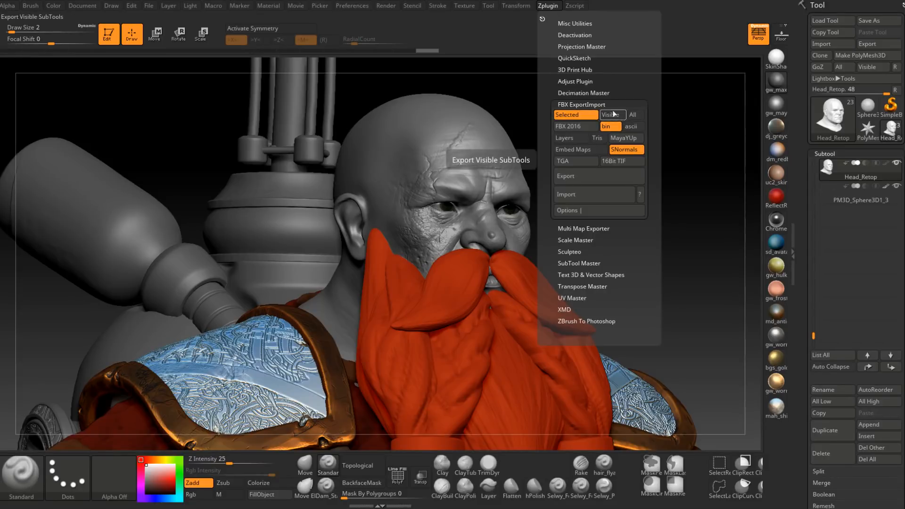
{"action": "left_click", "coordinate": [598, 178]}
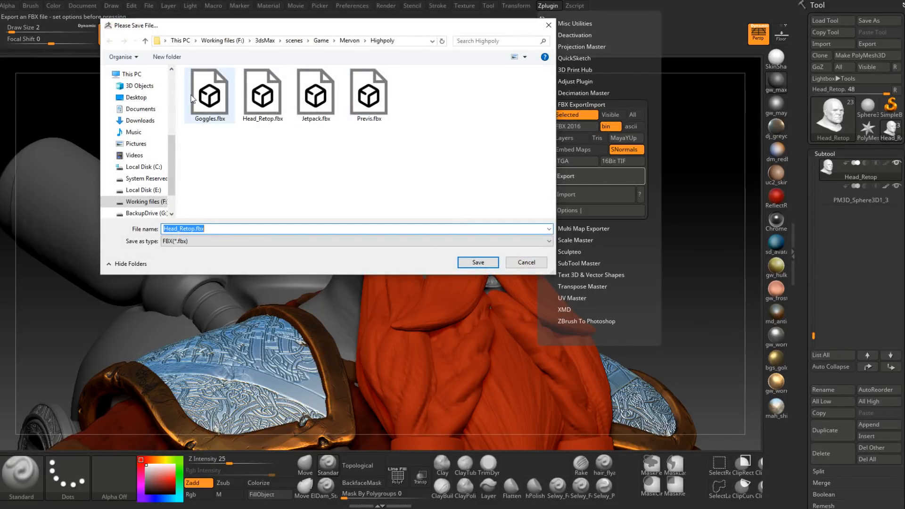
{"action": "left_click", "coordinate": [263, 95]}
{"action": "left_click", "coordinate": [478, 262]}
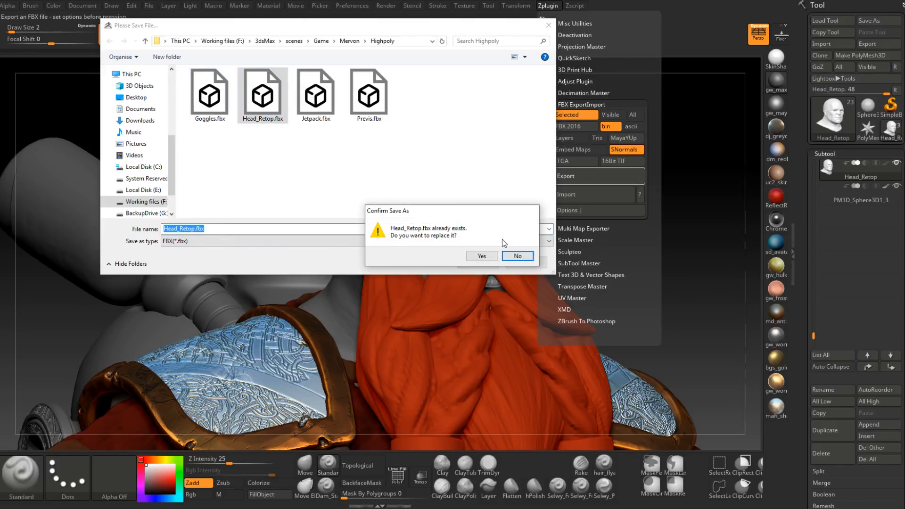
{"action": "left_click", "coordinate": [482, 257]}
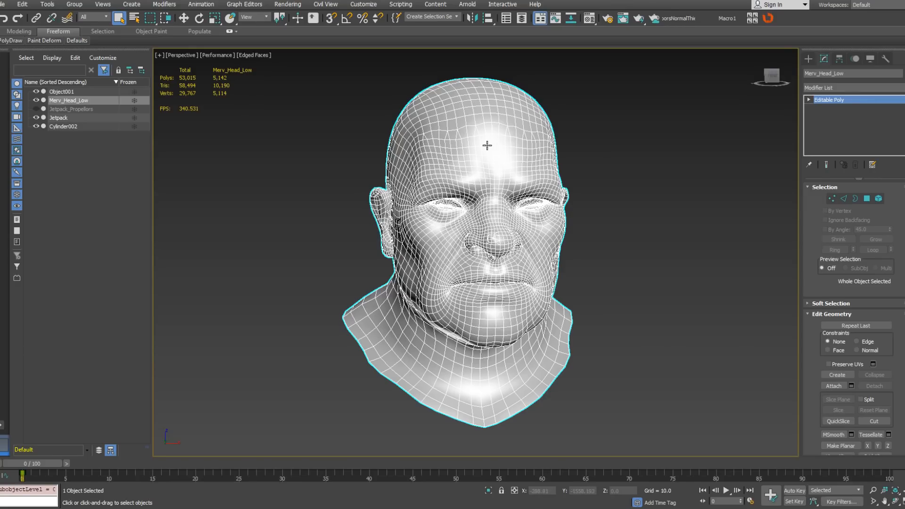
- Switch to 3ds Max, add an Unwrap UVW modifier to Merv_Head_Low, open its UV editor and clear the face selection
{"action": "left_click", "coordinate": [849, 87]}
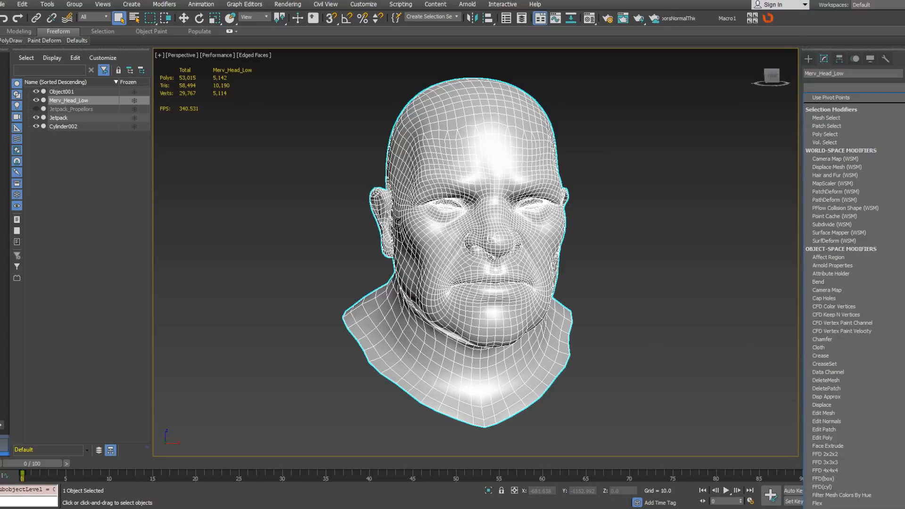
{"action": "scroll", "coordinate": [877, 330], "scroll_direction": "down", "scroll_amount": 15}
{"action": "left_click", "coordinate": [844, 442]}
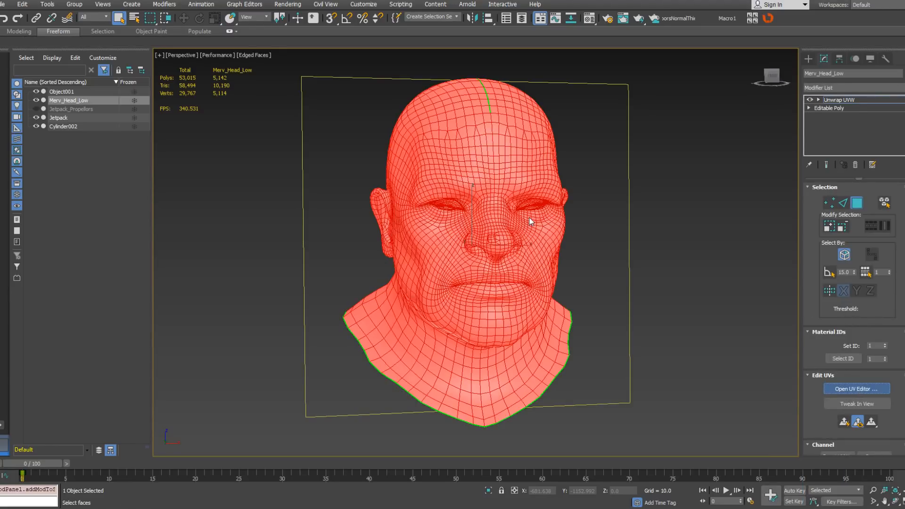
{"action": "left_click_drag", "start_coordinate": [564, 149], "coordinate": [552, 140]}
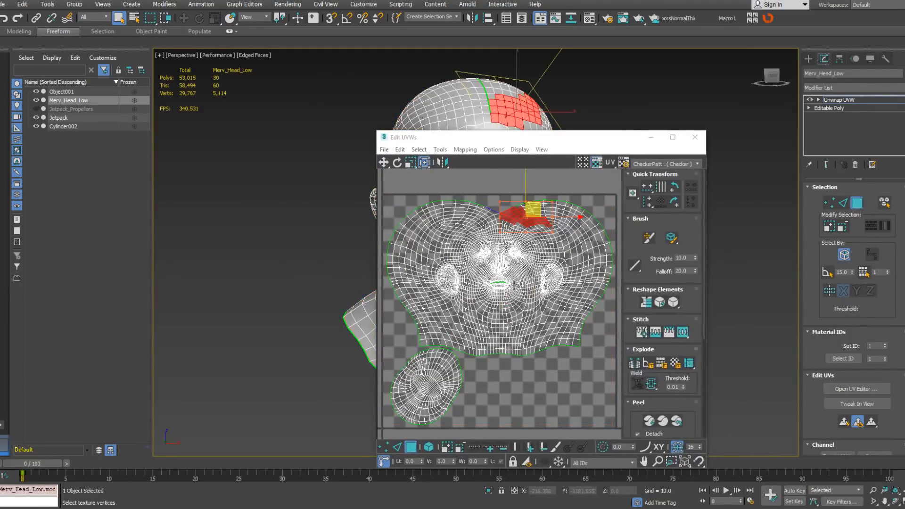
{"action": "left_click", "coordinate": [525, 375]}
- Select a polygon beside the pinched UV patch on the nose and activate the Scale tool
{"action": "scroll", "coordinate": [524, 375], "scroll_direction": "up", "scroll_amount": 10}
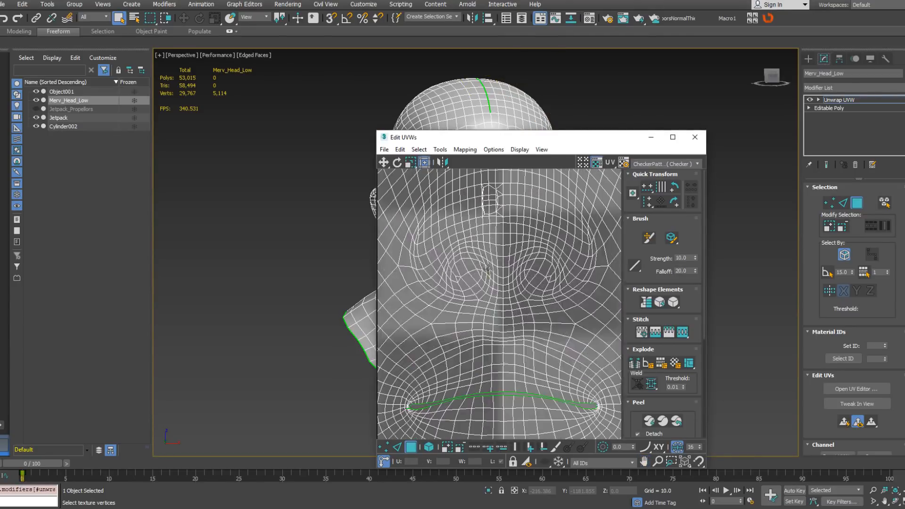
{"action": "middle_click_drag", "start_coordinate": [490, 242], "coordinate": [500, 268]}
{"action": "scroll", "coordinate": [501, 264], "scroll_direction": "up", "scroll_amount": 4}
{"action": "scroll", "coordinate": [525, 236], "scroll_direction": "up", "scroll_amount": 2}
{"action": "scroll", "coordinate": [524, 237], "scroll_direction": "down", "scroll_amount": 4}
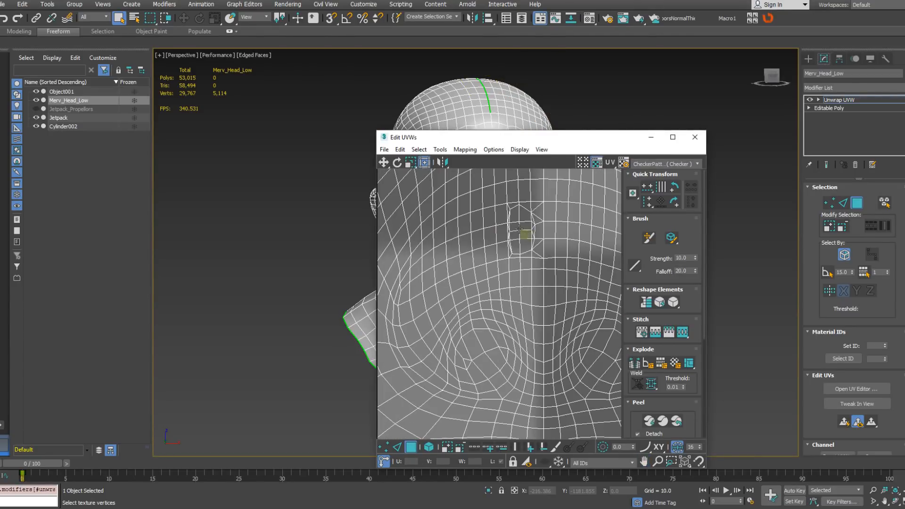
{"action": "left_click", "coordinate": [488, 194]}
{"action": "right_click", "coordinate": [493, 207]}
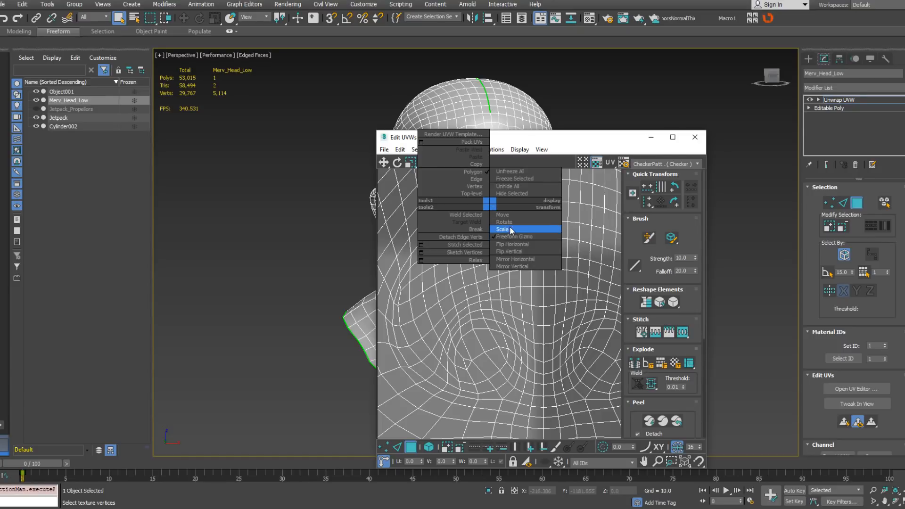
{"action": "left_click", "coordinate": [511, 230]}
{"action": "right_click", "coordinate": [486, 193]}
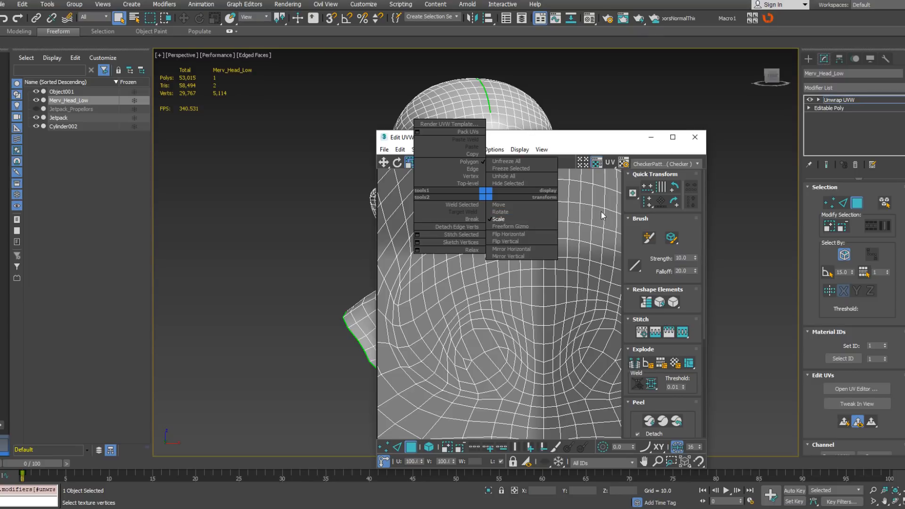
- Switch the unwrap to vertex level, select the UV vertices around the pinched nose patch, and activate the Move tool
{"action": "left_click", "coordinate": [819, 100]}
{"action": "left_click", "coordinate": [837, 108]}
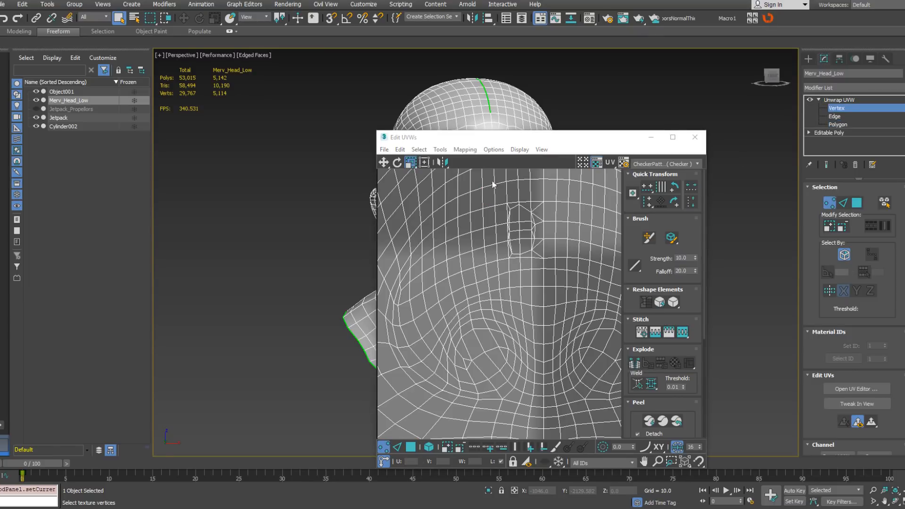
{"action": "left_click_drag", "start_coordinate": [480, 180], "coordinate": [578, 265]}
{"action": "left_click_drag", "start_coordinate": [556, 174], "coordinate": [556, 175], "text": "ctrl"}
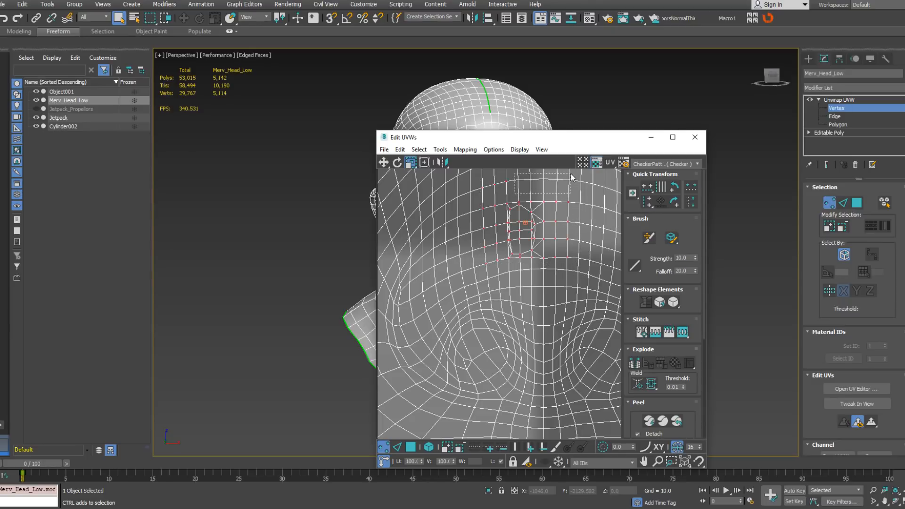
{"action": "right_click", "coordinate": [571, 199]}
{"action": "left_click", "coordinate": [585, 207]}
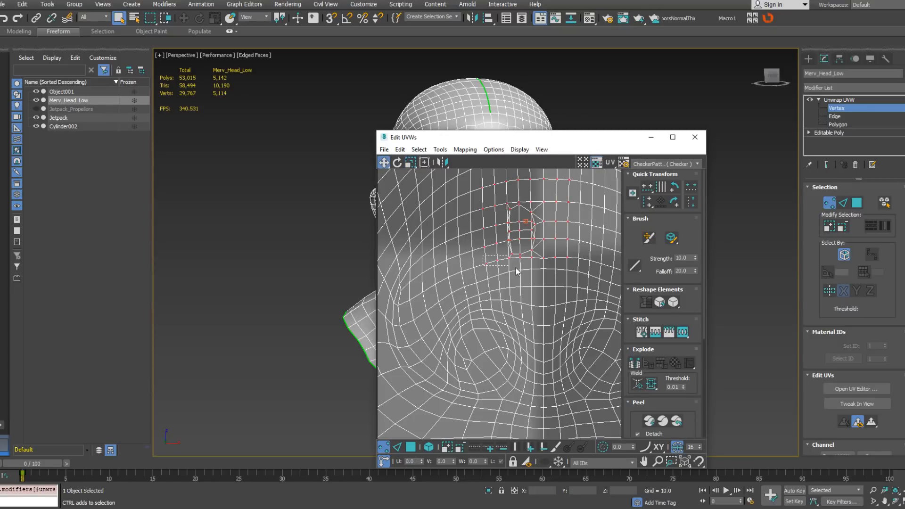
- Clear the vertex selection and reselect the UV vertices of the pinched nose patch and its immediate surroundings
{"action": "middle_click_drag", "start_coordinate": [598, 269], "coordinate": [520, 307]}
{"action": "scroll", "coordinate": [533, 301], "scroll_direction": "up", "scroll_amount": 2}
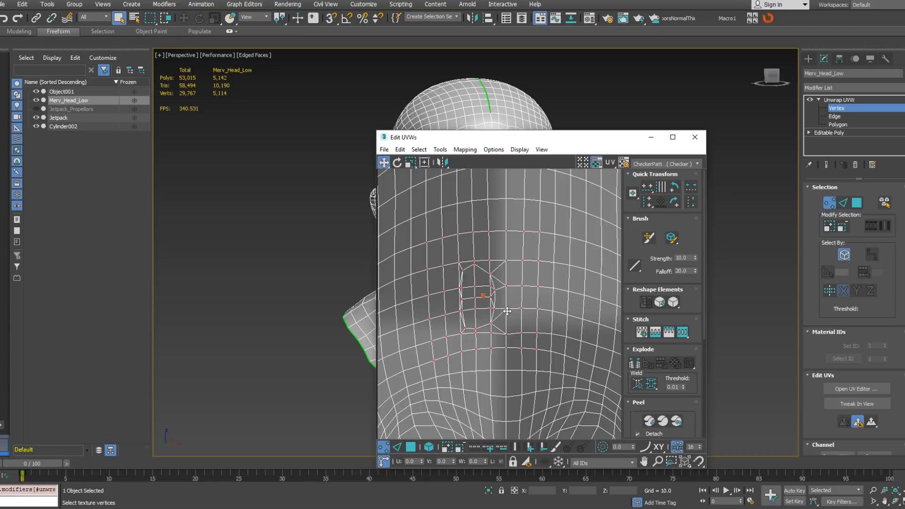
{"action": "scroll", "coordinate": [509, 307], "scroll_direction": "up", "scroll_amount": 4}
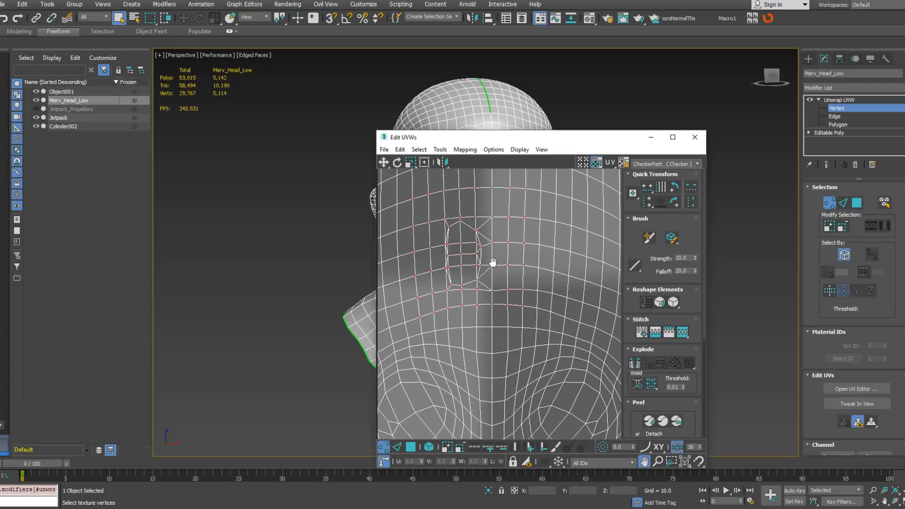
{"action": "scroll", "coordinate": [513, 292], "scroll_direction": "down", "scroll_amount": 6}
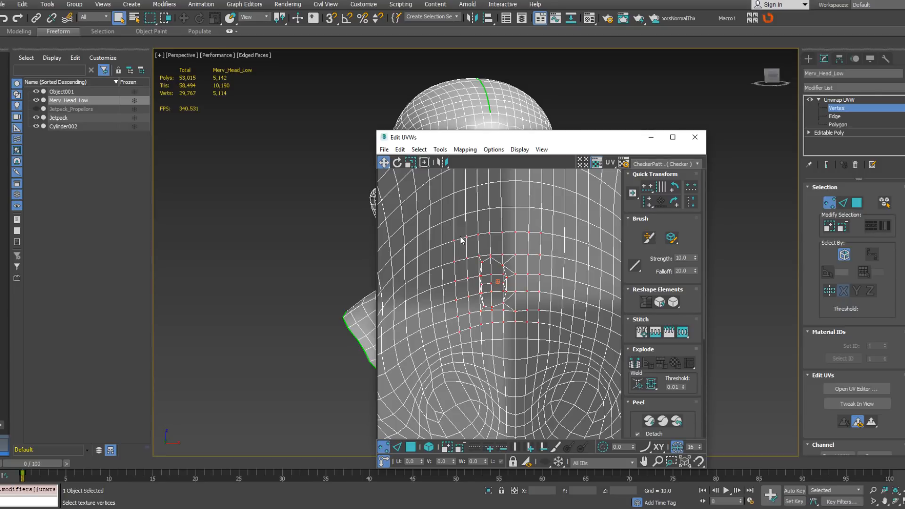
{"action": "left_click", "coordinate": [532, 318]}
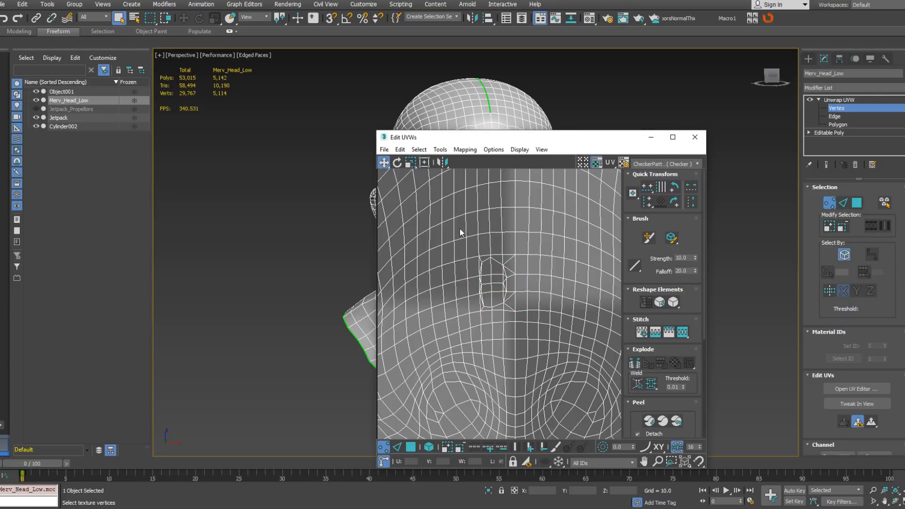
{"action": "left_click_drag", "start_coordinate": [460, 229], "coordinate": [531, 331]}
{"action": "middle_click_drag", "start_coordinate": [517, 271], "coordinate": [504, 259]}
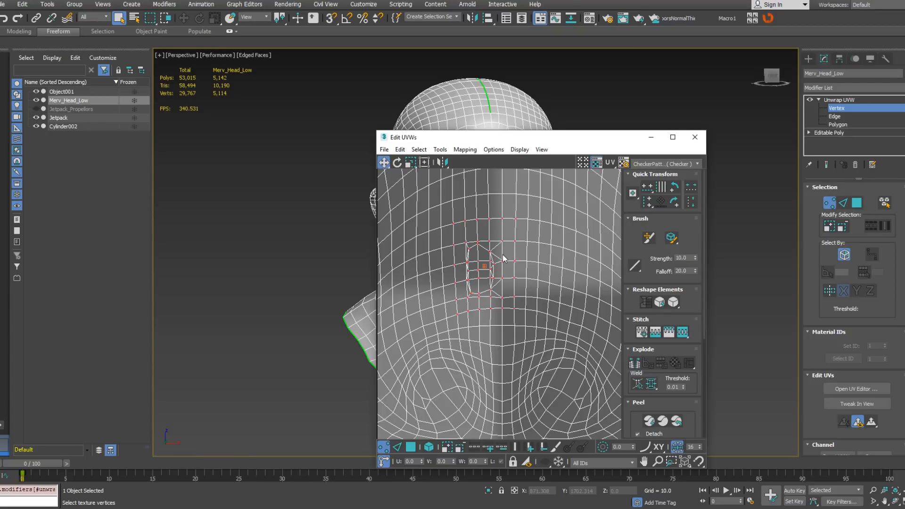
{"action": "scroll", "coordinate": [504, 259], "scroll_direction": "up", "scroll_amount": 2}
- Relax the selected UV vertices by polygon angles with boundary points kept fixed, then stop the relaxation
{"action": "left_click", "coordinate": [440, 150]}
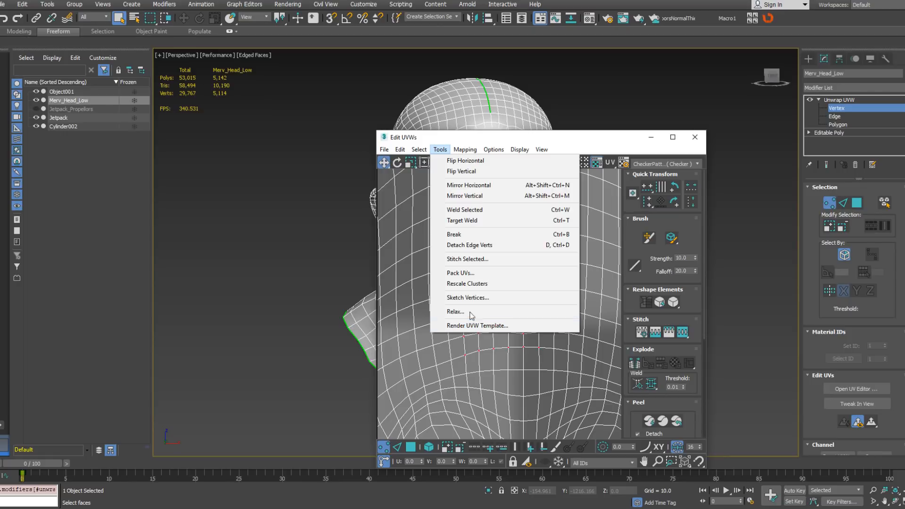
{"action": "left_click", "coordinate": [455, 312]}
{"action": "left_click_drag", "start_coordinate": [456, 202], "coordinate": [459, 143]}
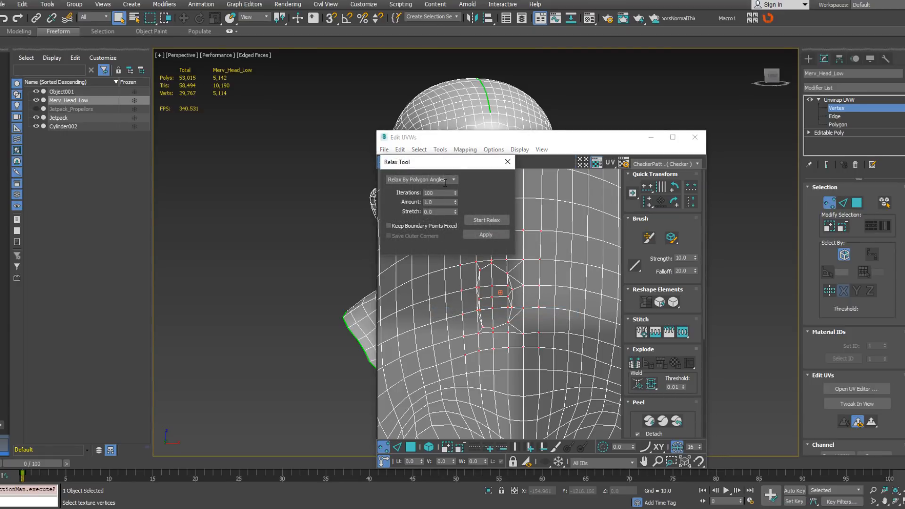
{"action": "left_click", "coordinate": [389, 226]}
{"action": "left_click", "coordinate": [476, 221]}
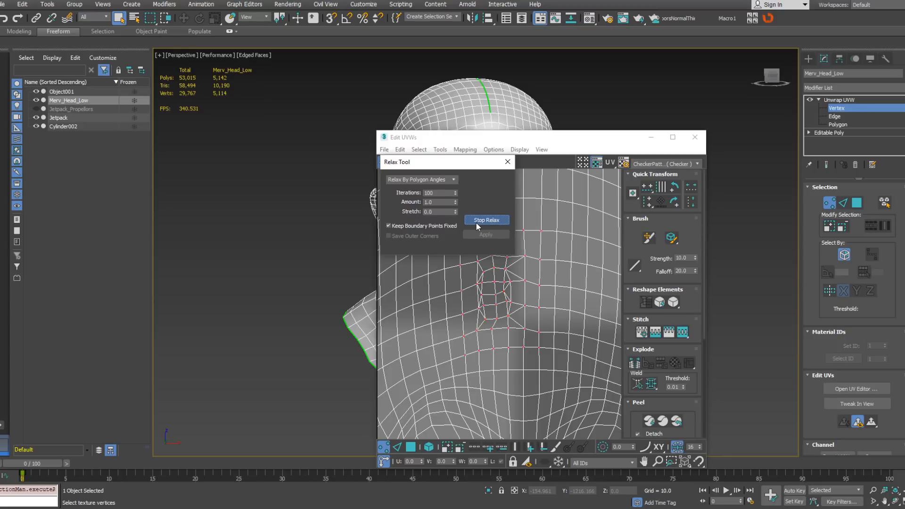
{"action": "left_click", "coordinate": [476, 222]}
- Collapse the head's whole modifier stack and check the mesh from several angles
{"action": "right_click", "coordinate": [833, 138]}
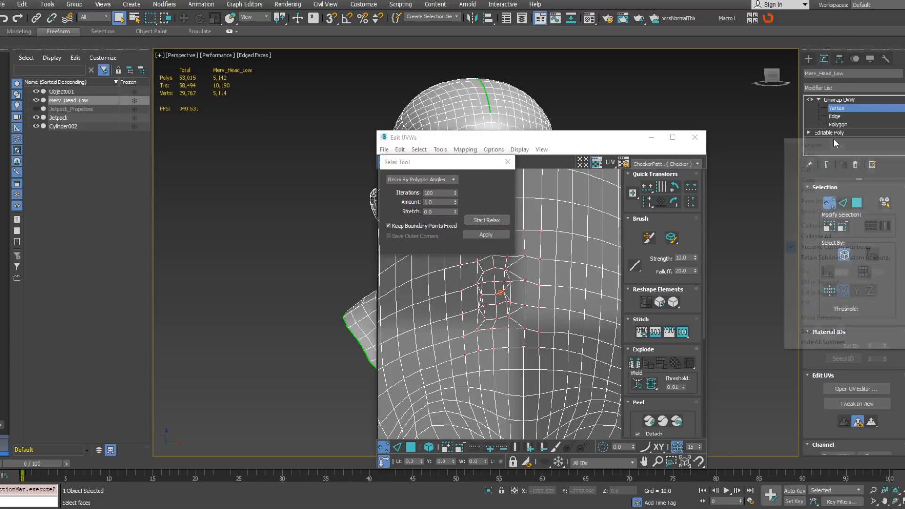
{"action": "left_click", "coordinate": [821, 238]}
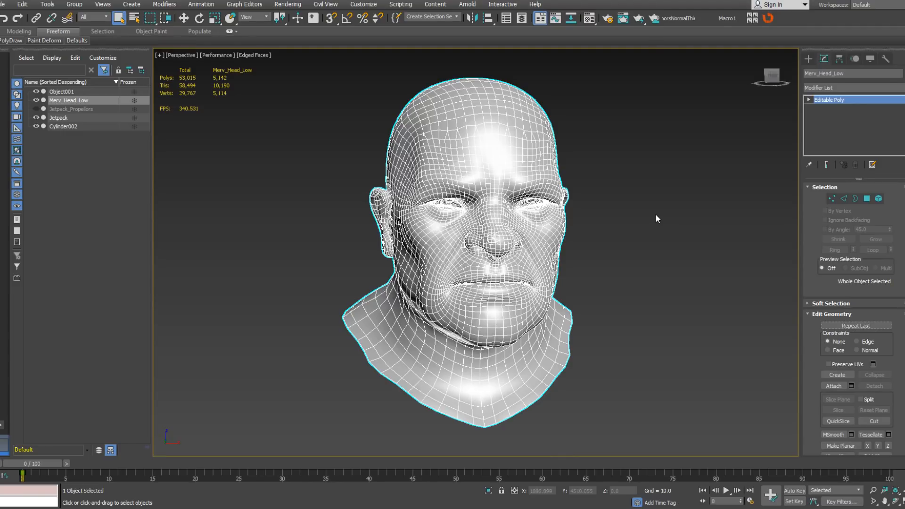
{"action": "middle_click_drag", "start_coordinate": [590, 192], "coordinate": [616, 192], "text": "alt"}
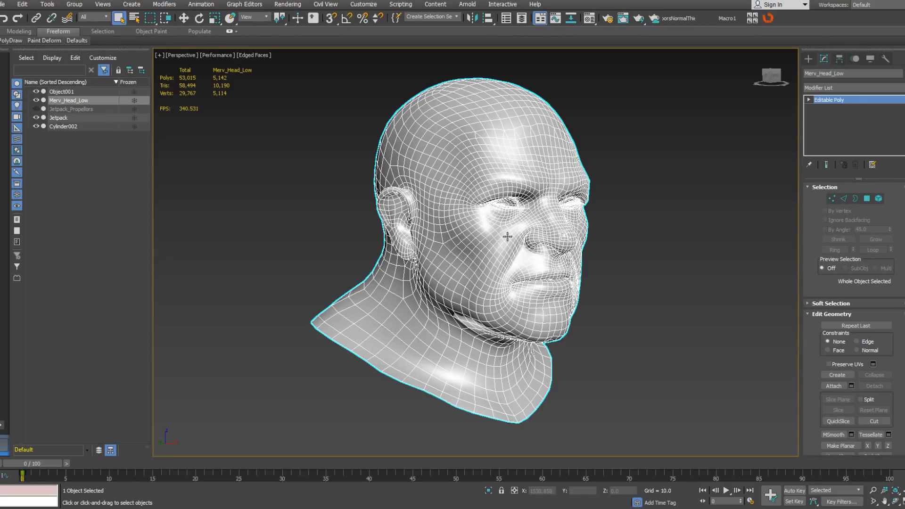
{"action": "middle_click_drag", "start_coordinate": [507, 237], "coordinate": [554, 228], "text": "alt"}
{"action": "scroll", "coordinate": [553, 222], "scroll_direction": "up", "scroll_amount": 3}
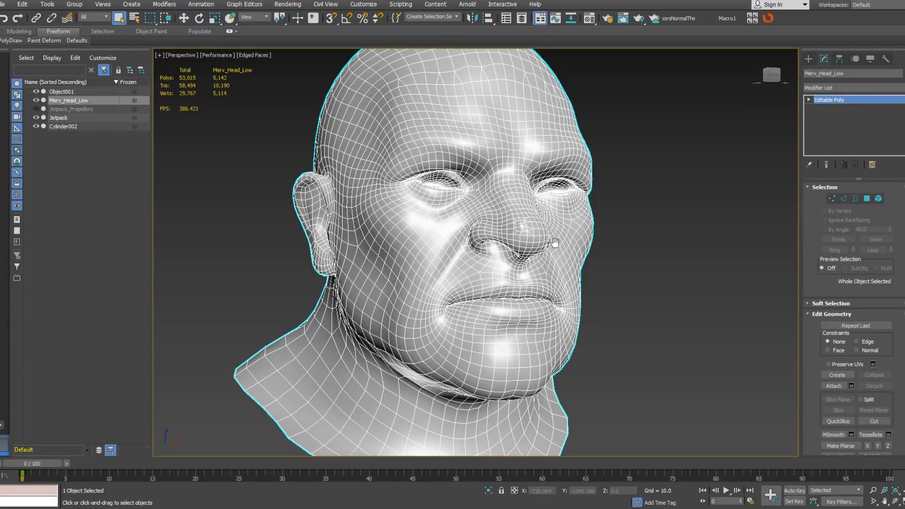
{"action": "middle_click_drag", "start_coordinate": [555, 243], "coordinate": [592, 220]}
{"action": "scroll", "coordinate": [591, 219], "scroll_direction": "down", "scroll_amount": 3}
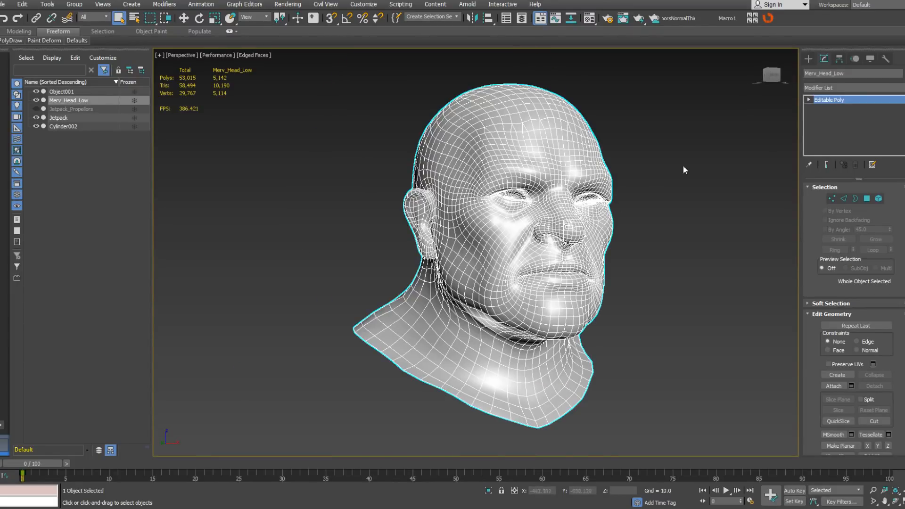
{"action": "middle_click_drag", "start_coordinate": [689, 114], "coordinate": [632, 143], "text": "alt"}
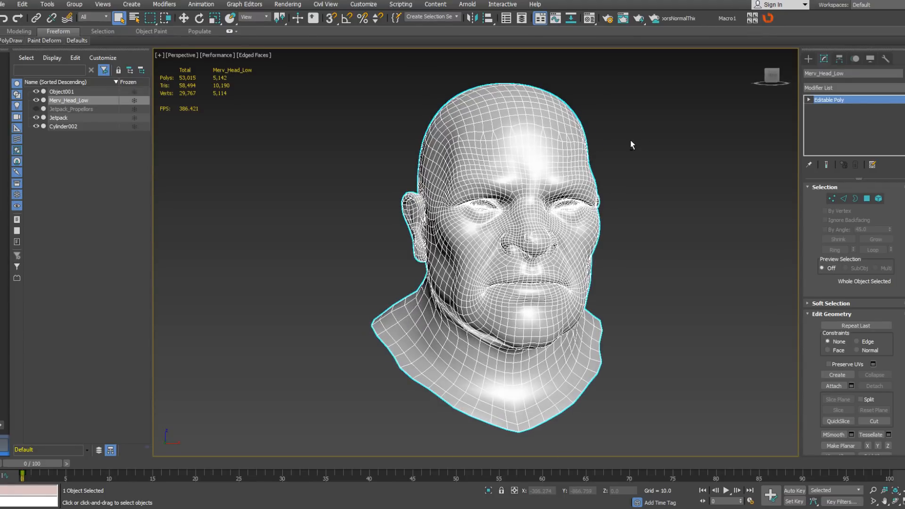
- Save the scene with the collapsed head
{"action": "left_click", "coordinate": [2, 4]}
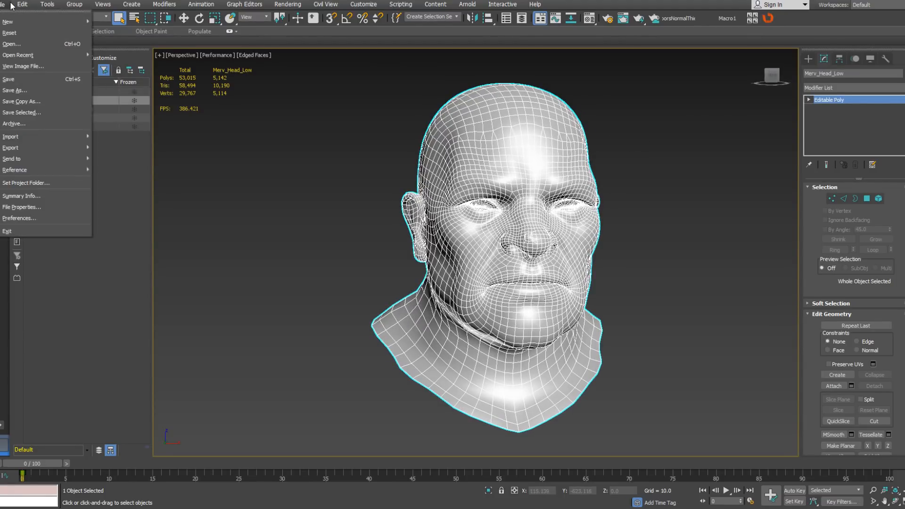
{"action": "mouse_move", "coordinate": [18, 6]}
{"action": "key", "text": "ctrl+s"}
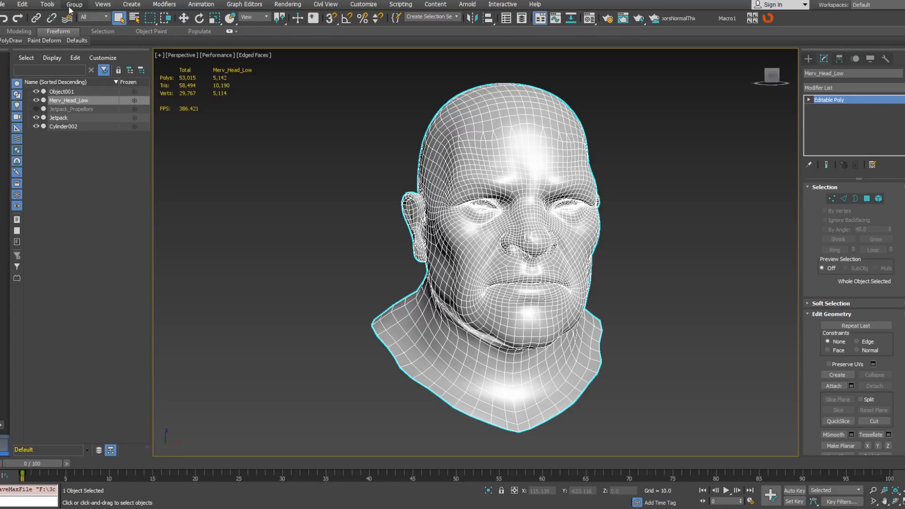
- Export the selected low-poly head to the Lowpoly folder, overwriting Merv_Head_Low.FBX, and dismiss the export warnings
{"action": "left_click", "coordinate": [2, 5]}
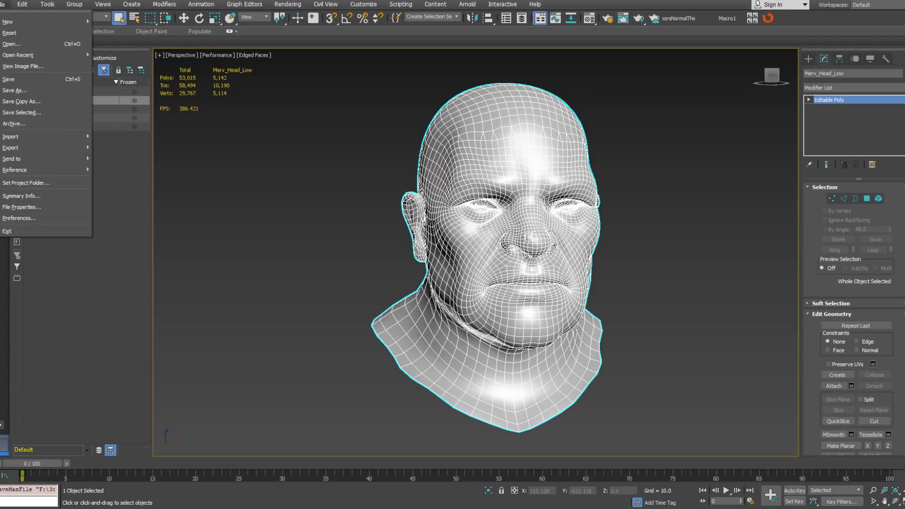
{"action": "left_click", "coordinate": [143, 160]}
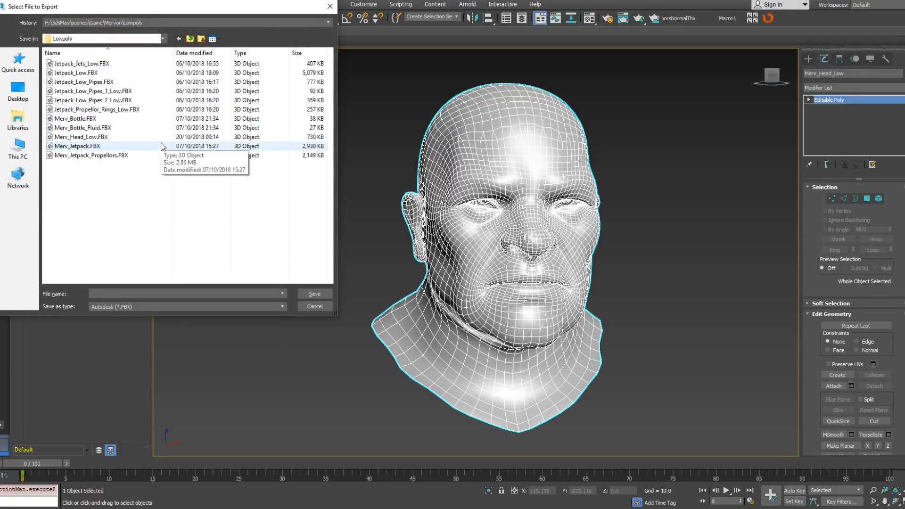
{"action": "left_click", "coordinate": [139, 156]}
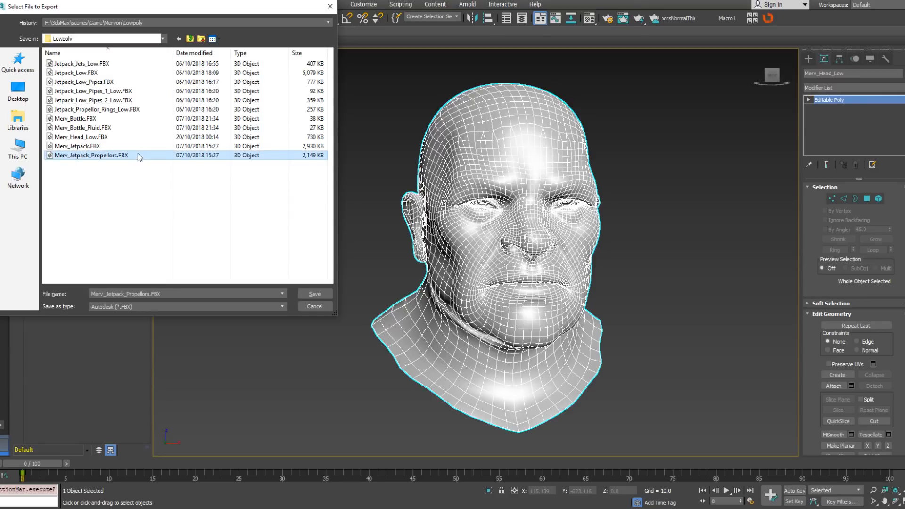
{"action": "left_click", "coordinate": [129, 100]}
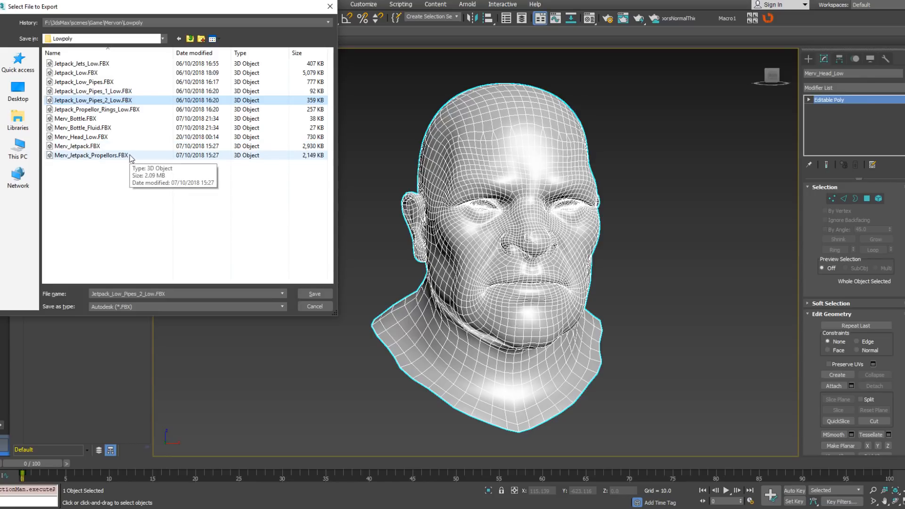
{"action": "left_click", "coordinate": [130, 118]}
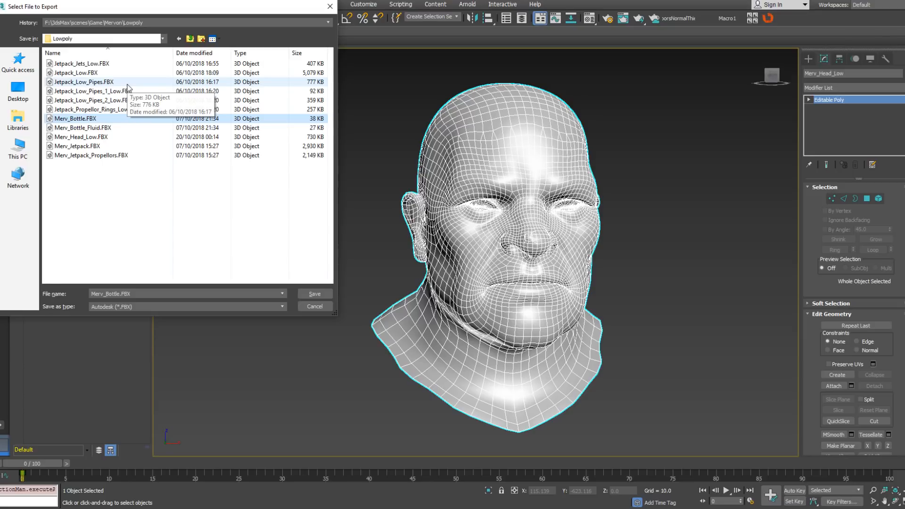
{"action": "double_click", "coordinate": [106, 135]}
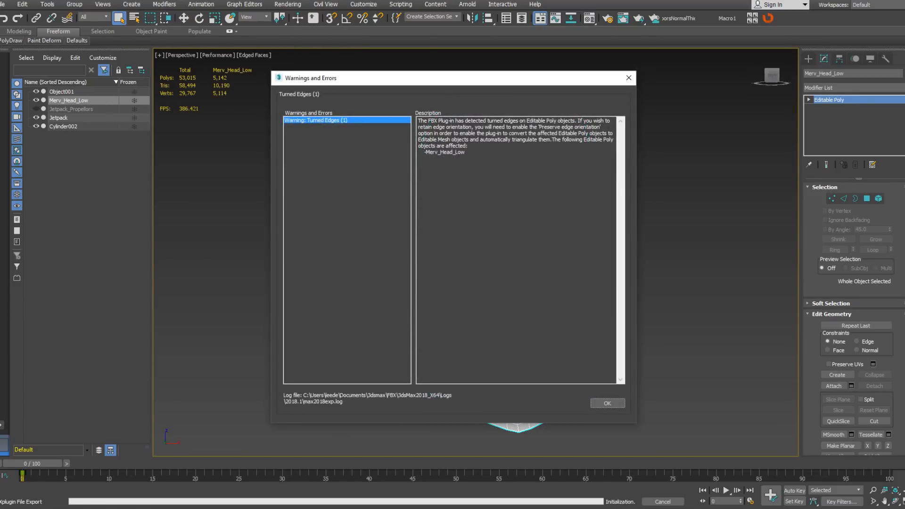
{"action": "left_click", "coordinate": [608, 404]}
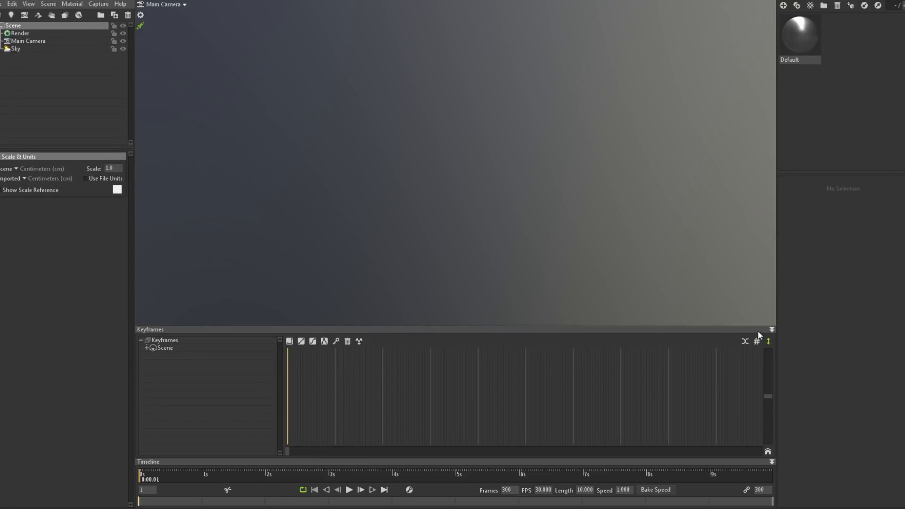
- Switch to Marmoset Toolbag, collapse the keyframes area, import Merv_Head_Low.FBX from the Lowpoly folder and check it from several angles
{"action": "left_click", "coordinate": [772, 330]}
{"action": "left_click", "coordinate": [3, 4]}
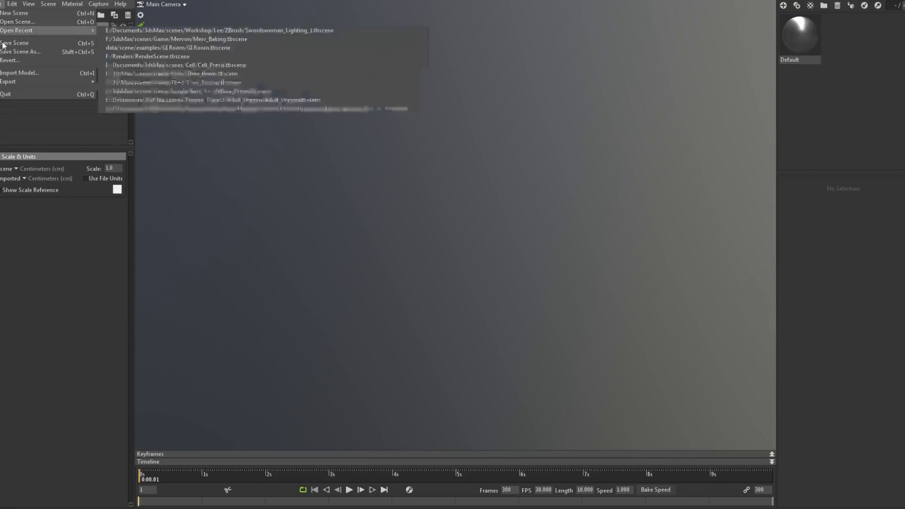
{"action": "left_click", "coordinate": [22, 72]}
{"action": "left_click", "coordinate": [245, 23]}
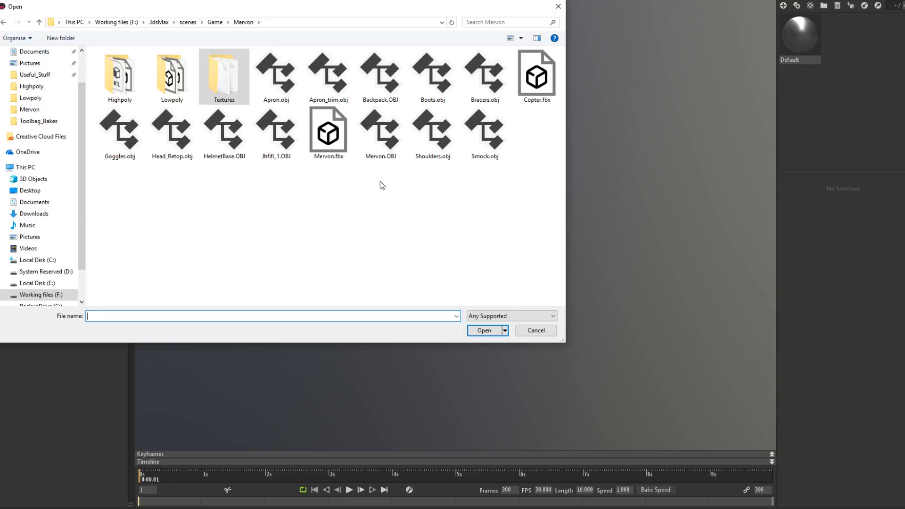
{"action": "double_click", "coordinate": [172, 76]}
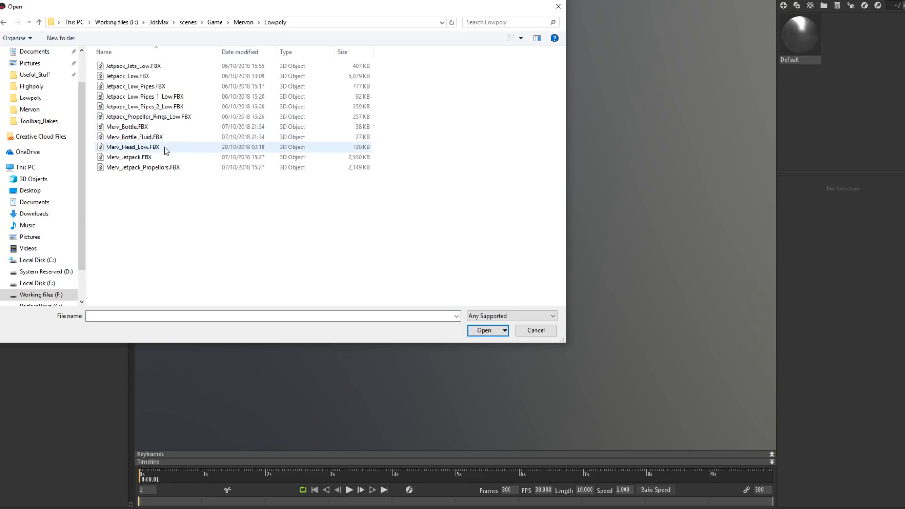
{"action": "double_click", "coordinate": [163, 146]}
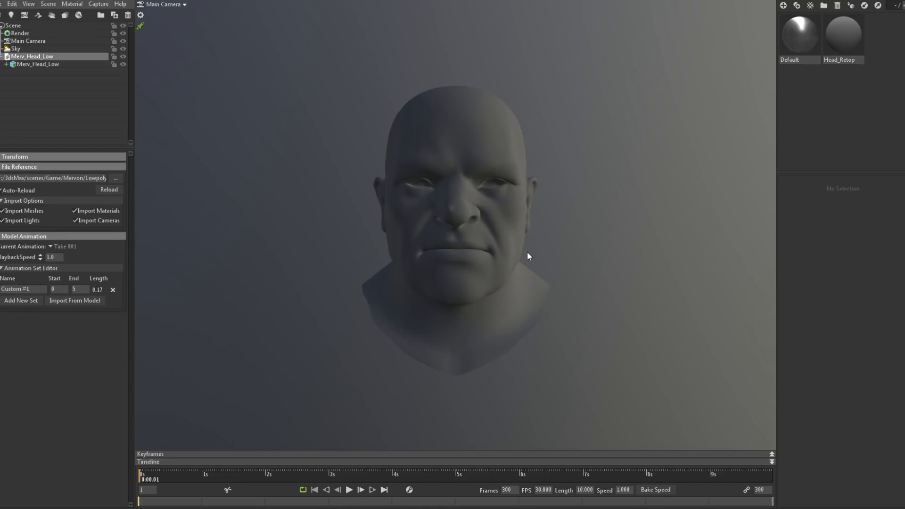
{"action": "left_click_drag", "start_coordinate": [528, 253], "coordinate": [639, 212]}
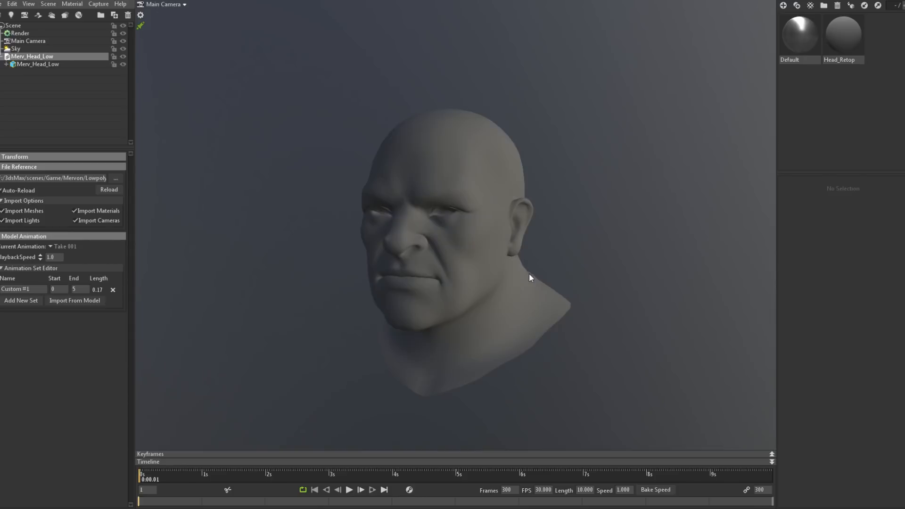
{"action": "left_click_drag", "start_coordinate": [530, 275], "coordinate": [589, 268]}
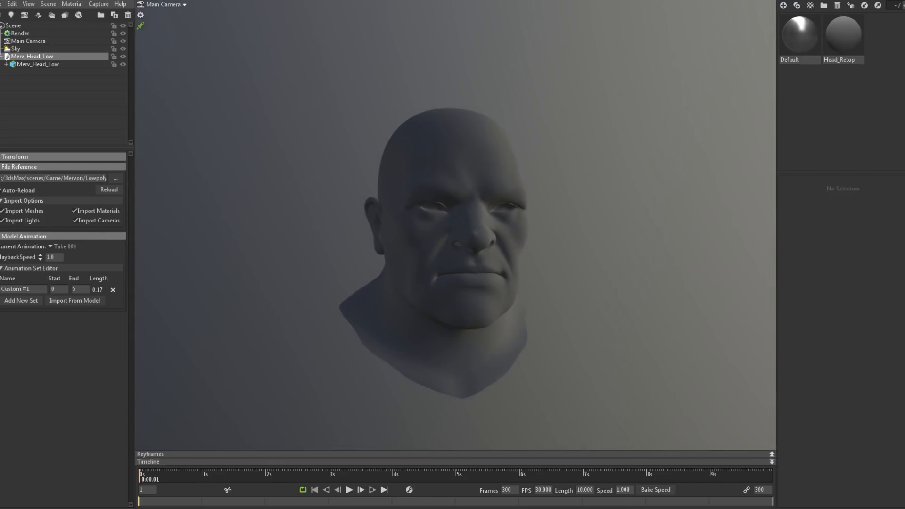
- Import the high-poly head Head_Retop.fbx from Mervon's Highpoly folder into the scene
{"action": "left_click", "coordinate": [2, 4]}
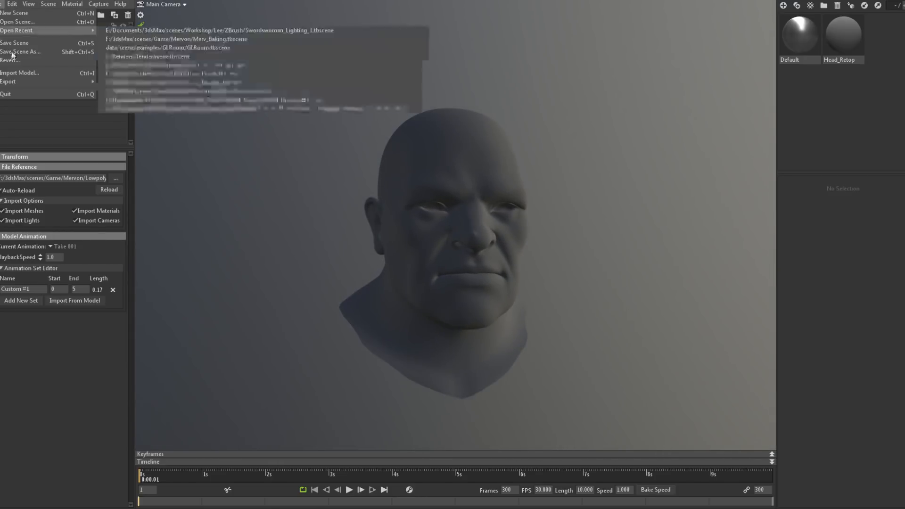
{"action": "left_click", "coordinate": [29, 73]}
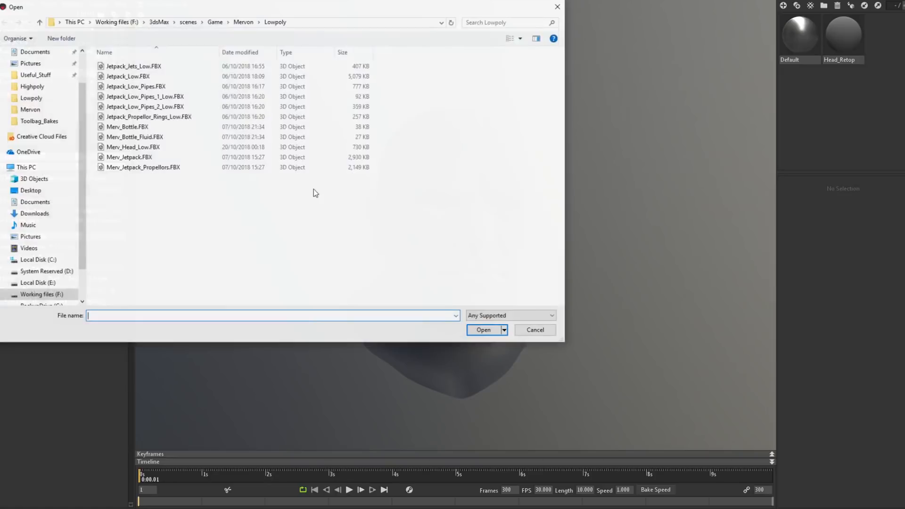
{"action": "left_click", "coordinate": [243, 22]}
{"action": "double_click", "coordinate": [122, 78]}
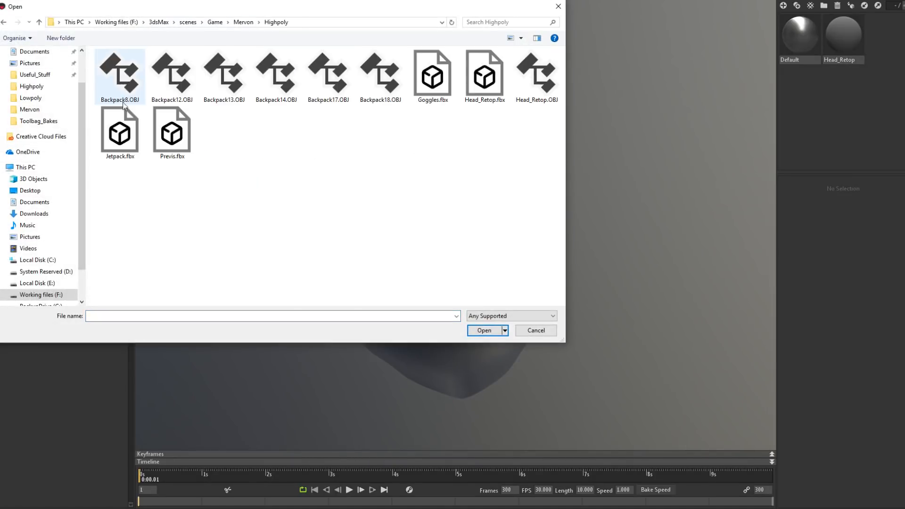
{"action": "double_click", "coordinate": [488, 87]}
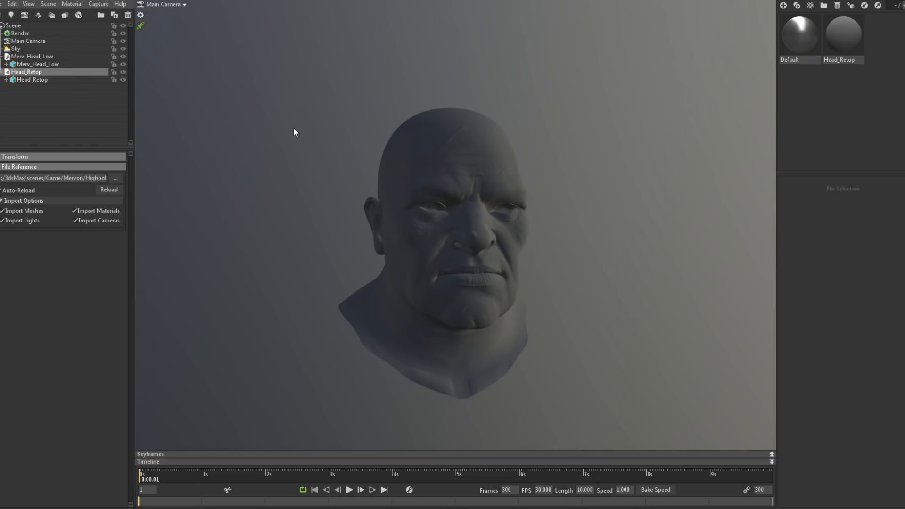
{"action": "mouse_move", "coordinate": [294, 128]}
{"action": "right_mouse_down"}
{"action": "mouse_move", "coordinate": [392, 243]}
{"action": "mouse_move", "coordinate": [422, 299]}
{"action": "mouse_move", "coordinate": [410, 261]}
{"action": "right_mouse_up"}
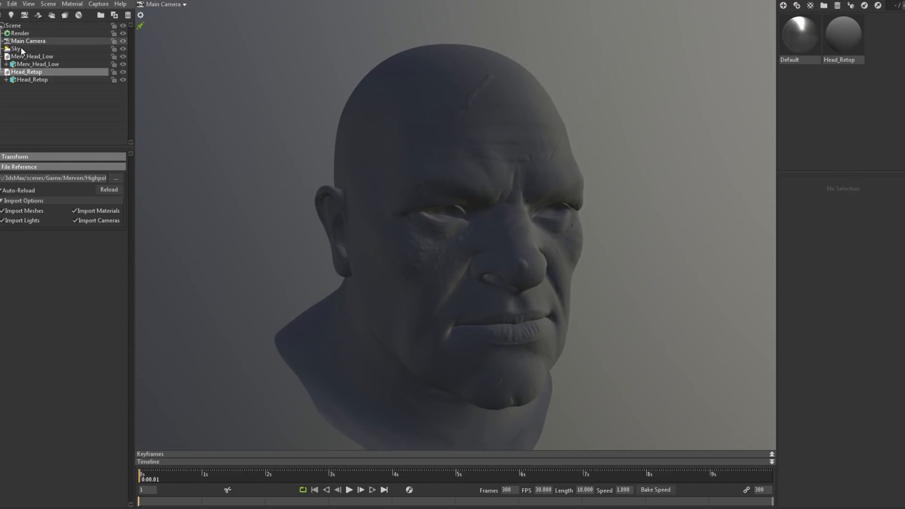
- Light the scene with the Narita Plaza sky preset after trying Desert Road and Museum on the head
{"action": "left_click", "coordinate": [16, 49]}
{"action": "left_click", "coordinate": [105, 168]}
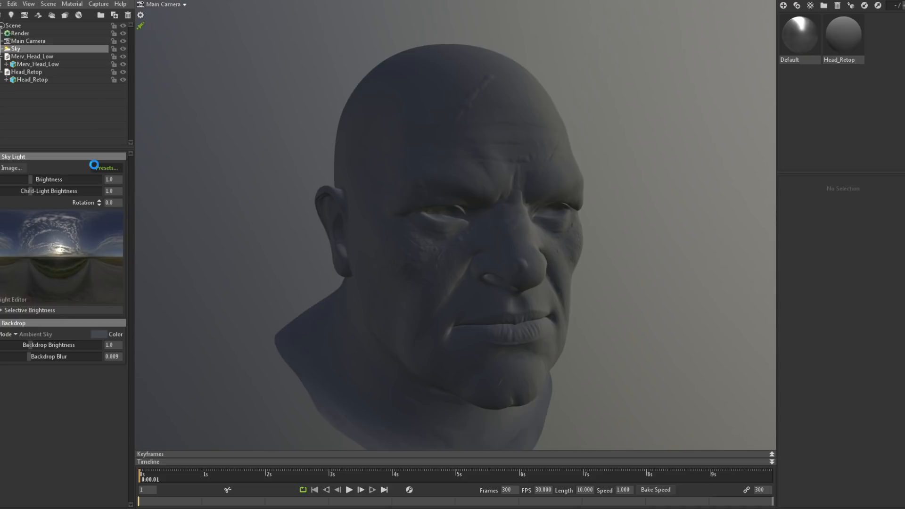
{"action": "left_click", "coordinate": [213, 382]}
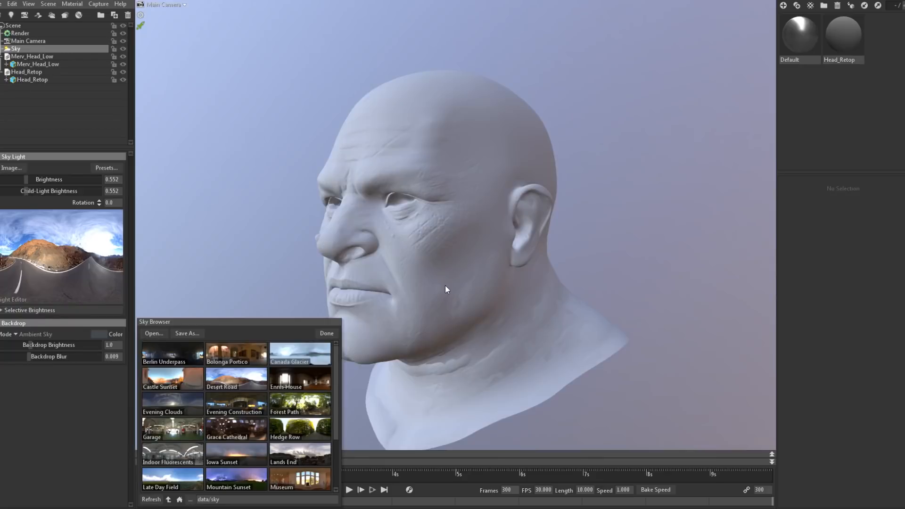
{"action": "left_click_drag", "start_coordinate": [445, 285], "coordinate": [507, 283]}
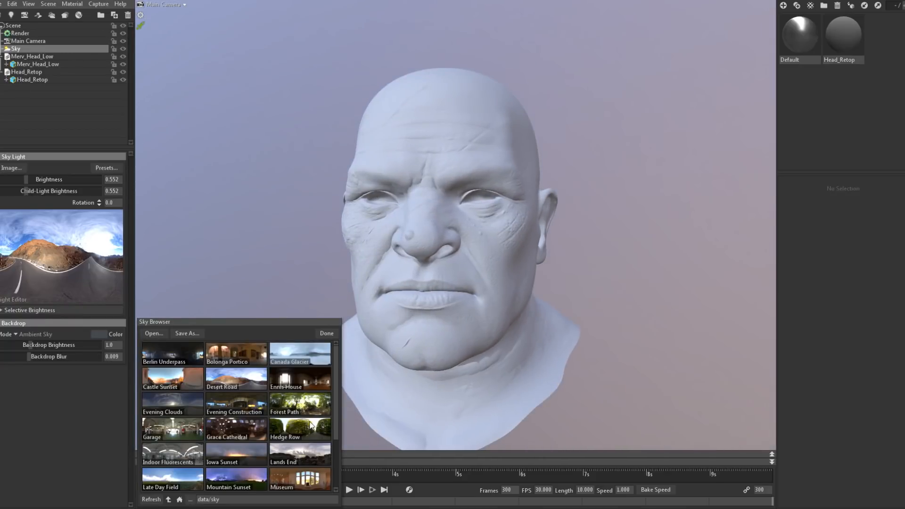
{"action": "left_click", "coordinate": [302, 477]}
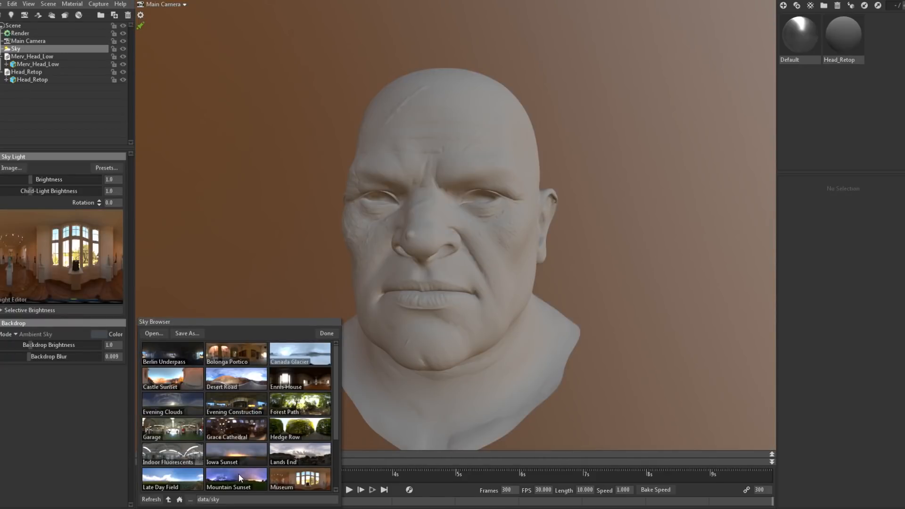
{"action": "scroll", "coordinate": [239, 474], "scroll_direction": "down", "scroll_amount": 3}
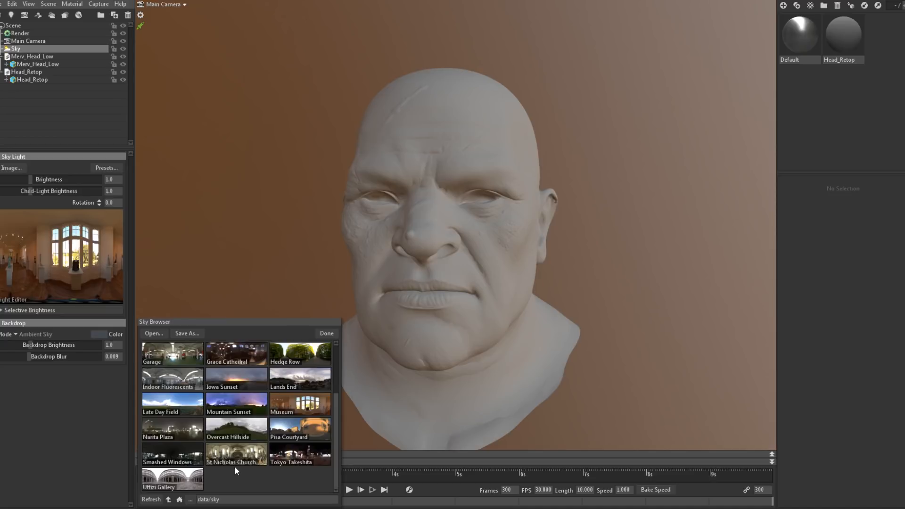
{"action": "left_click", "coordinate": [170, 401]}
{"action": "left_click", "coordinate": [180, 422]}
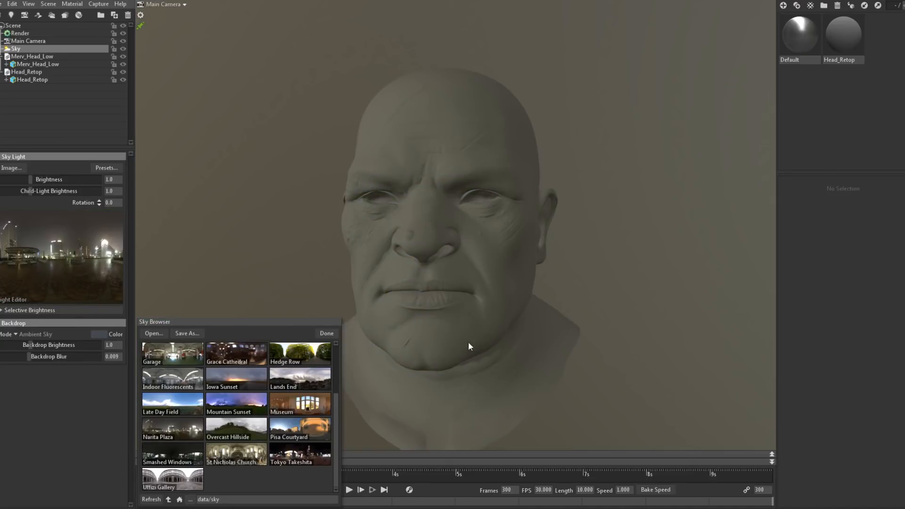
{"action": "left_click_drag", "start_coordinate": [468, 341], "coordinate": [544, 305]}
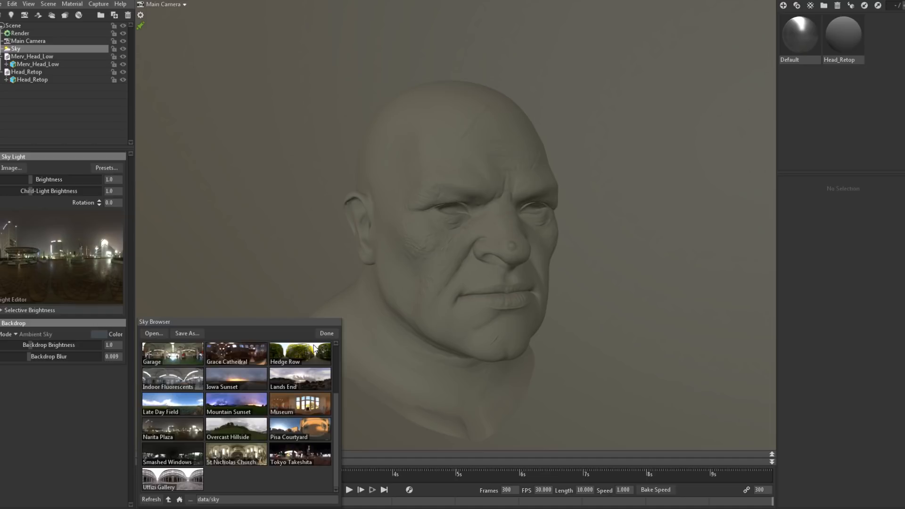
{"action": "left_click", "coordinate": [327, 334]}
{"action": "left_click_drag", "start_coordinate": [578, 262], "coordinate": [518, 242]}
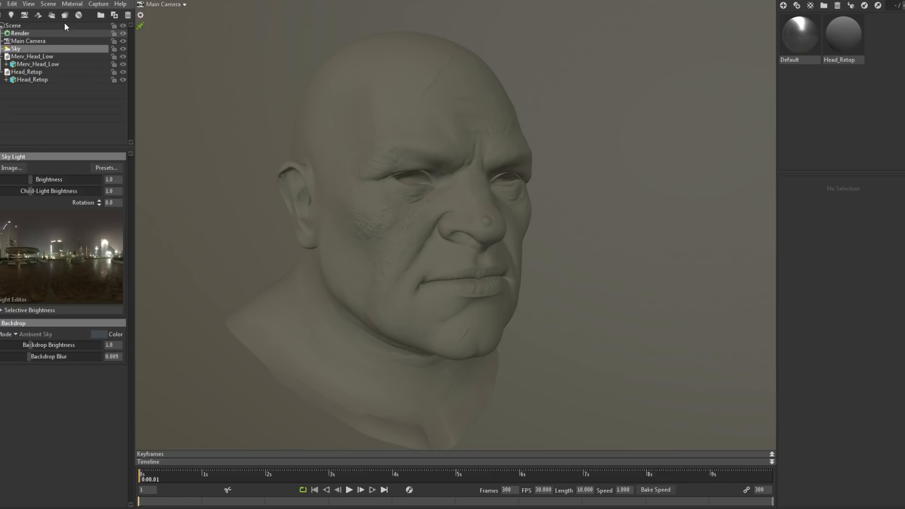
- Enable the wireframe display in the render settings and set the wireframe colour to black
{"action": "left_click", "coordinate": [141, 17]}
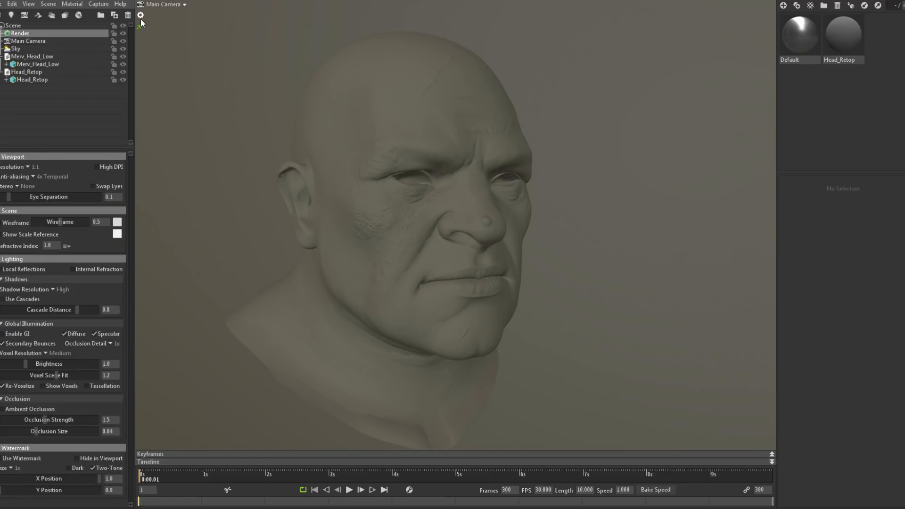
{"action": "left_click", "coordinate": [4, 222]}
{"action": "right_click_drag", "start_coordinate": [496, 249], "coordinate": [519, 95]}
{"action": "left_click_drag", "start_coordinate": [330, 212], "coordinate": [413, 244]}
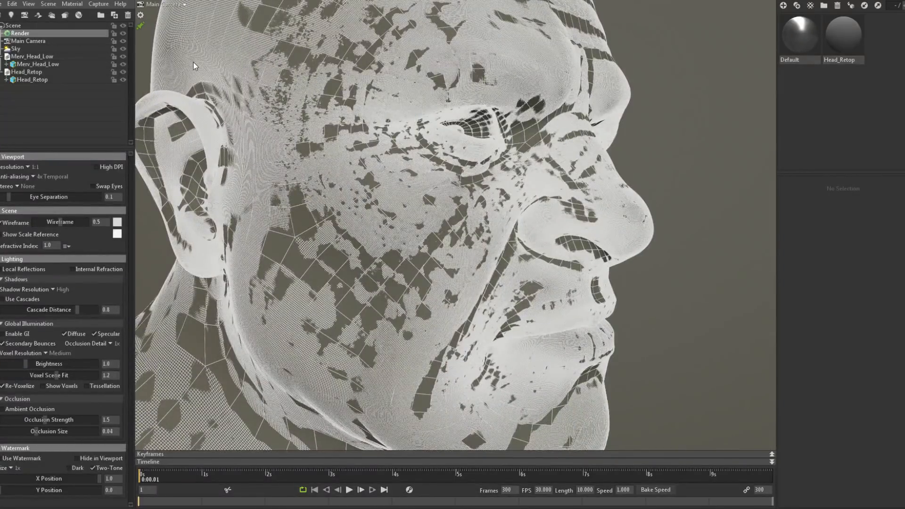
{"action": "left_click", "coordinate": [117, 222]}
{"action": "left_click", "coordinate": [360, 398]}
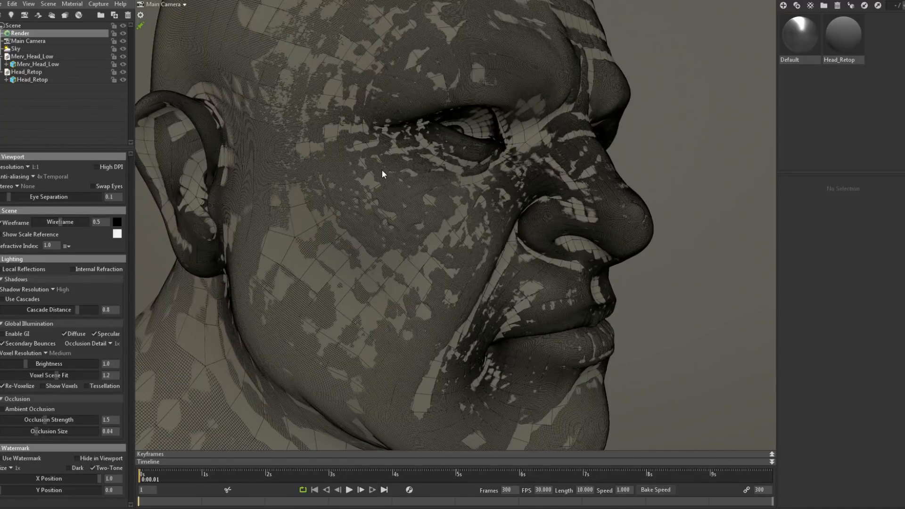
- Compare the overlapping low-poly and high-poly wireframes up close on the cheek, dismissing the Toolbag update news
{"action": "right_click_drag", "start_coordinate": [382, 174], "coordinate": [424, 237]}
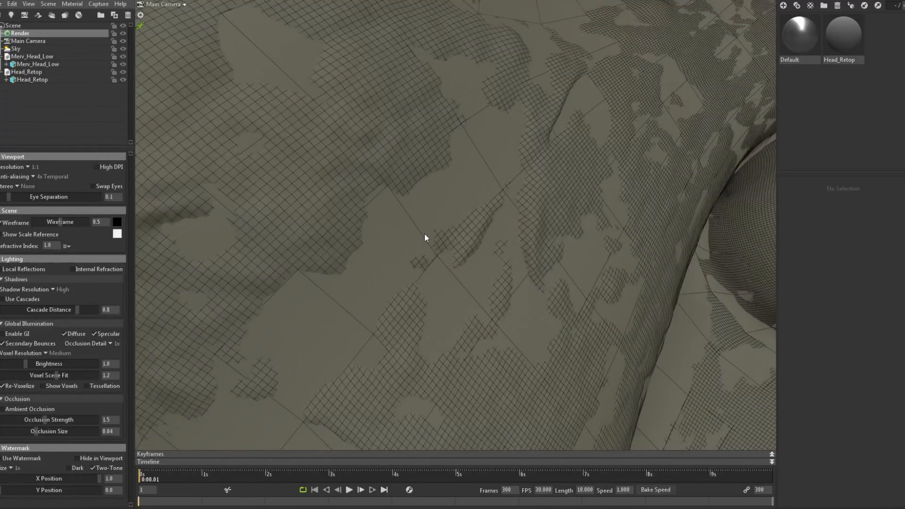
{"action": "left_click_drag", "start_coordinate": [425, 234], "coordinate": [494, 237]}
{"action": "scroll", "coordinate": [483, 265], "scroll_direction": "down", "scroll_amount": 10}
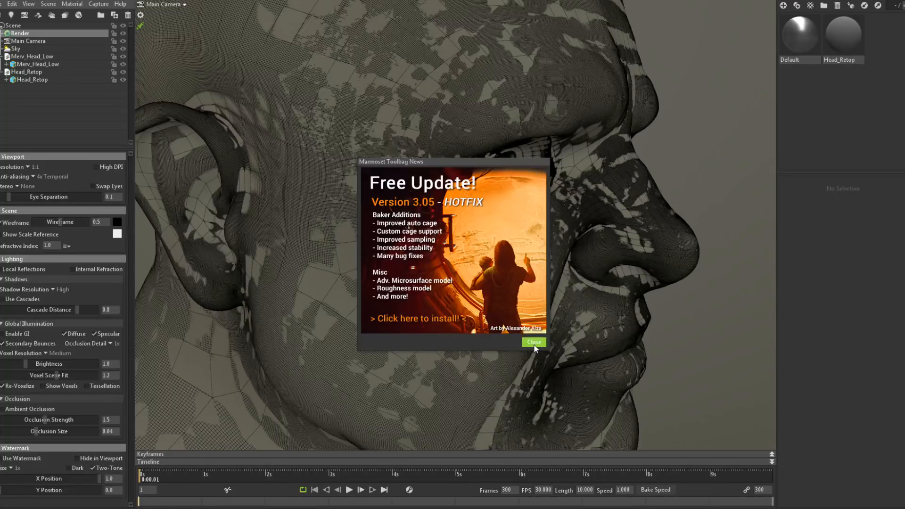
{"action": "left_click", "coordinate": [535, 345]}
{"action": "left_click_drag", "start_coordinate": [367, 312], "coordinate": [379, 293]}
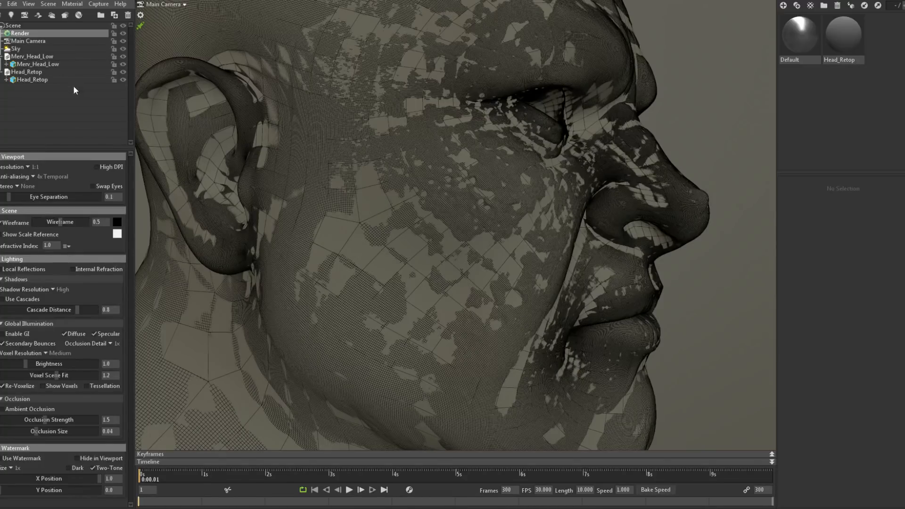
- Hide Head_Retop to inspect the low-poly mesh, and show it again with Merv_Head_Low hidden and the wireframe off
{"action": "left_click", "coordinate": [123, 71]}
{"action": "left_click_drag", "start_coordinate": [751, 250], "coordinate": [611, 335]}
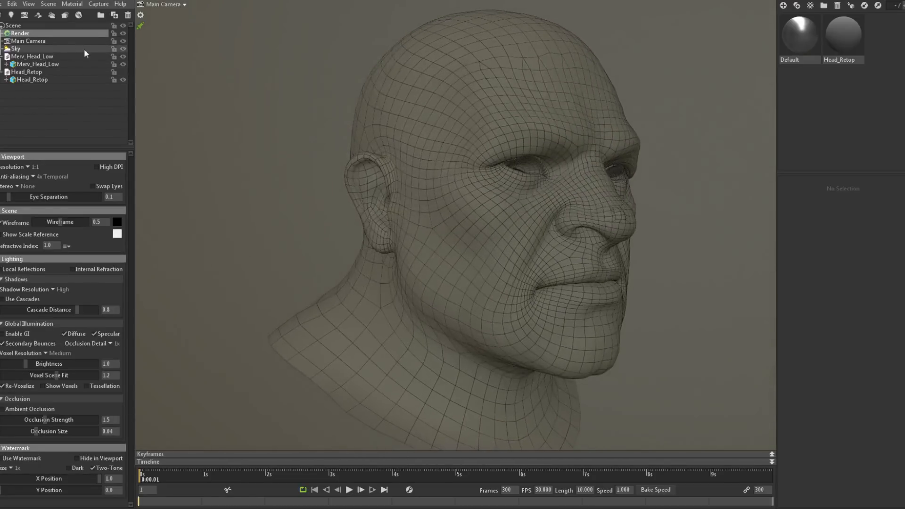
{"action": "left_click", "coordinate": [123, 71]}
{"action": "left_click", "coordinate": [123, 56]}
{"action": "left_click_drag", "start_coordinate": [532, 206], "coordinate": [573, 223]}
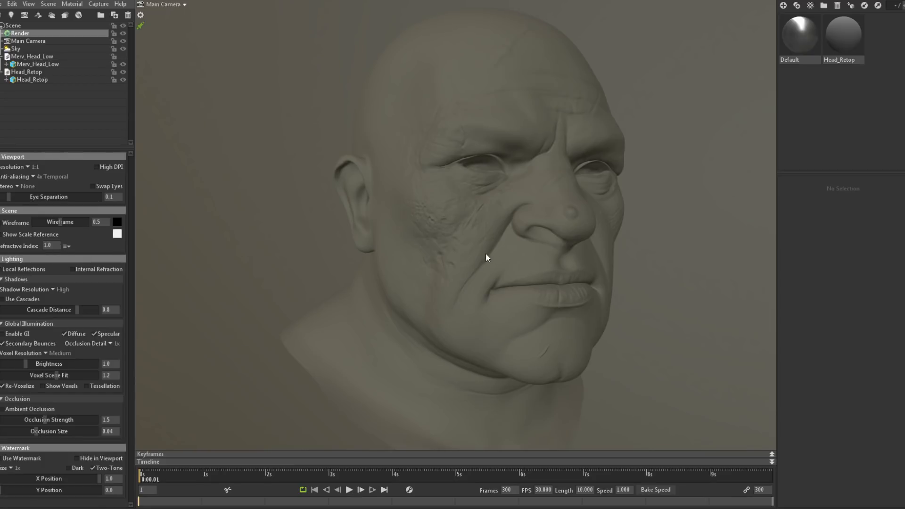
{"action": "left_click_drag", "start_coordinate": [487, 257], "coordinate": [486, 237]}
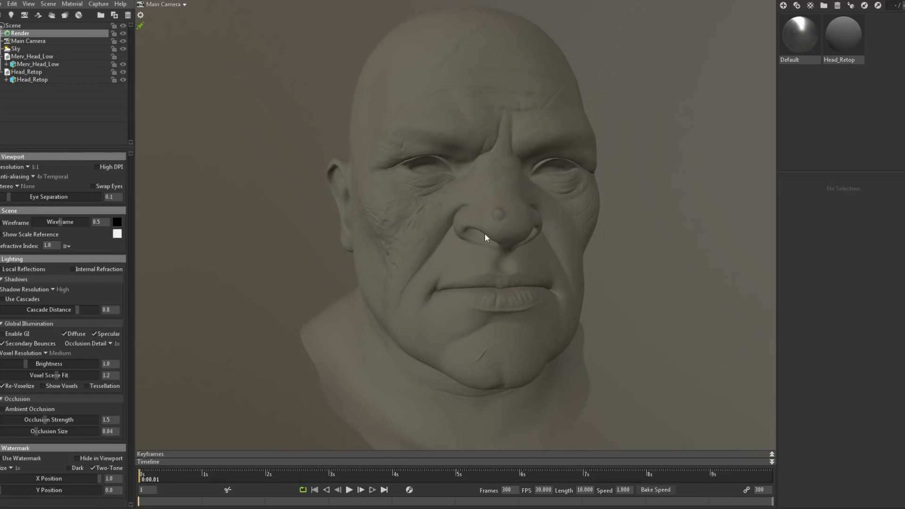
- Set the Main Camera's focal length to 50 mm and reframe the high-poly head
{"action": "left_click_drag", "start_coordinate": [560, 262], "coordinate": [542, 269]}
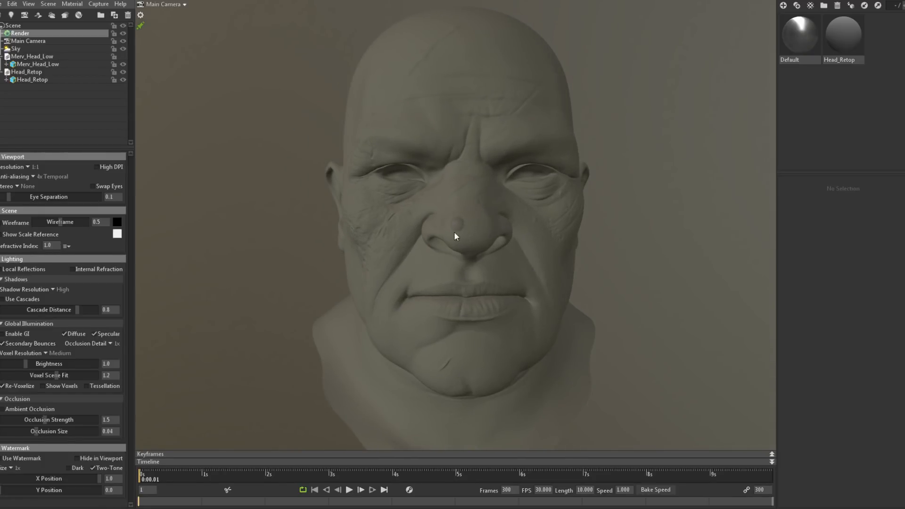
{"action": "mouse_move", "coordinate": [455, 236]}
{"action": "left_mouse_down"}
{"action": "mouse_move", "coordinate": [560, 255]}
{"action": "mouse_move", "coordinate": [517, 255]}
{"action": "mouse_move", "coordinate": [488, 239]}
{"action": "mouse_move", "coordinate": [494, 250]}
{"action": "left_mouse_up"}
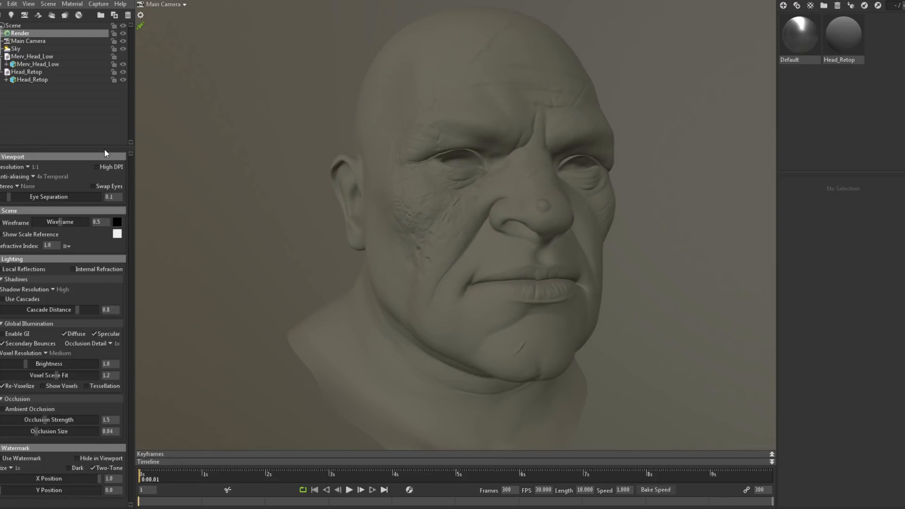
{"action": "left_click", "coordinate": [26, 41]}
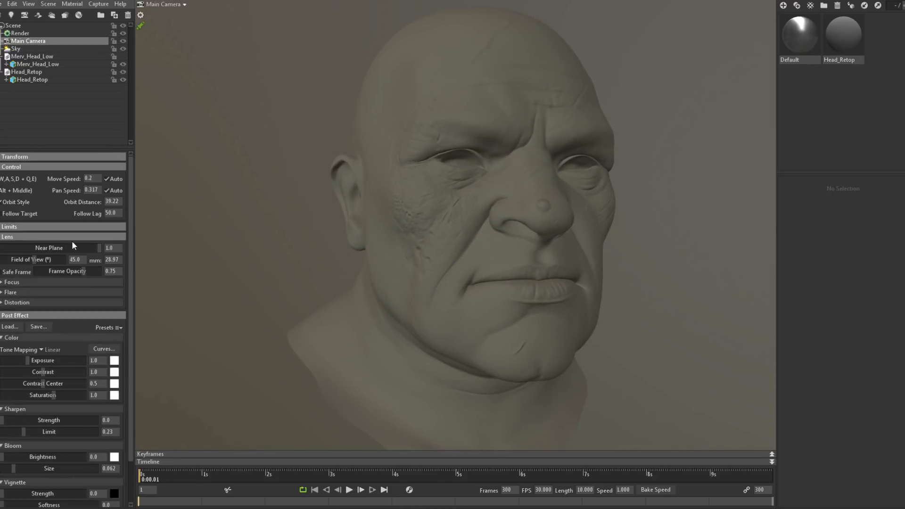
{"action": "left_click", "coordinate": [112, 259]}
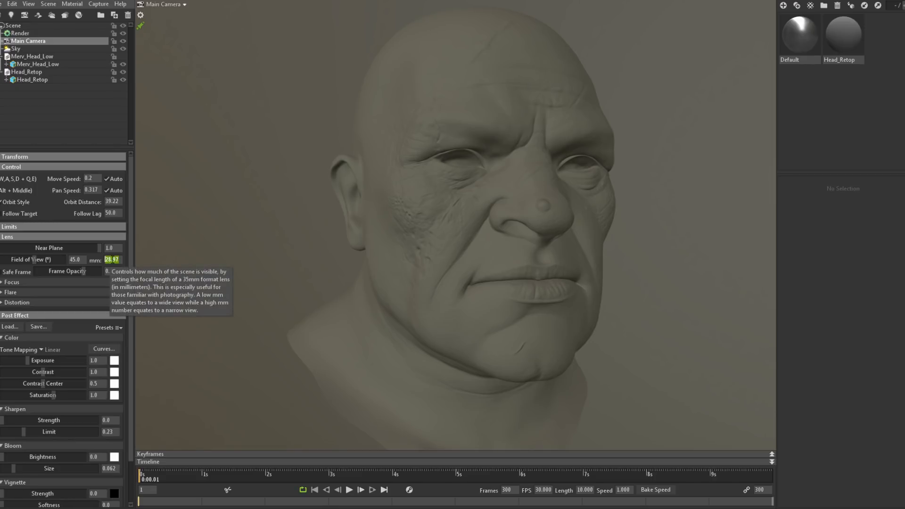
{"action": "type", "text": "50"}
{"action": "key", "text": "Return"}
{"action": "scroll", "coordinate": [437, 266], "scroll_direction": "down", "scroll_amount": 6}
{"action": "left_click_drag", "start_coordinate": [524, 234], "coordinate": [463, 239], "text": "alt"}
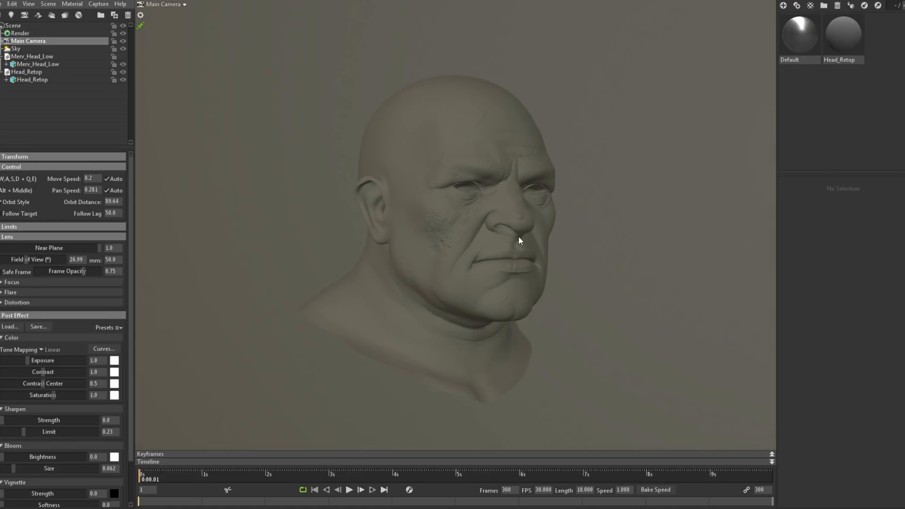
{"action": "scroll", "coordinate": [475, 253], "scroll_direction": "up", "scroll_amount": 3}
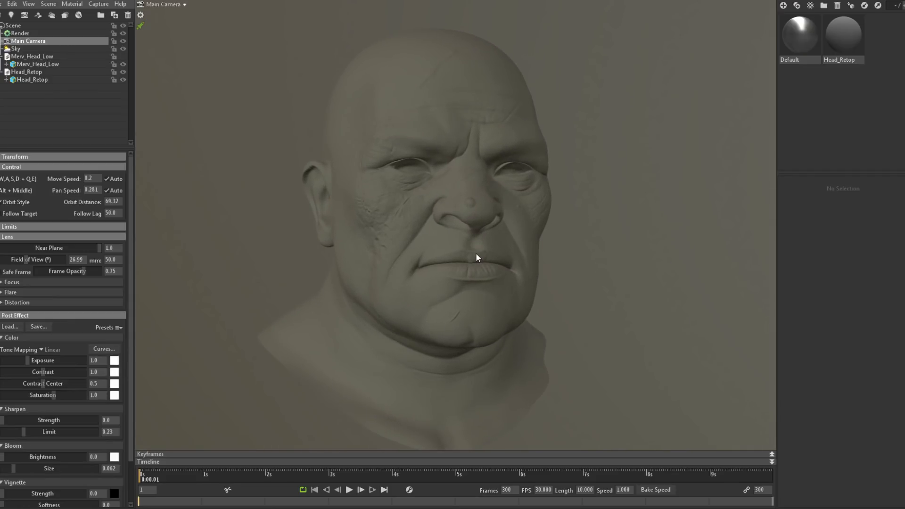
- Show Merv_Head_Low, hide Head_Retop, and display the low-poly head with its black wireframe
{"action": "left_click", "coordinate": [123, 56]}
{"action": "left_click", "coordinate": [123, 72]}
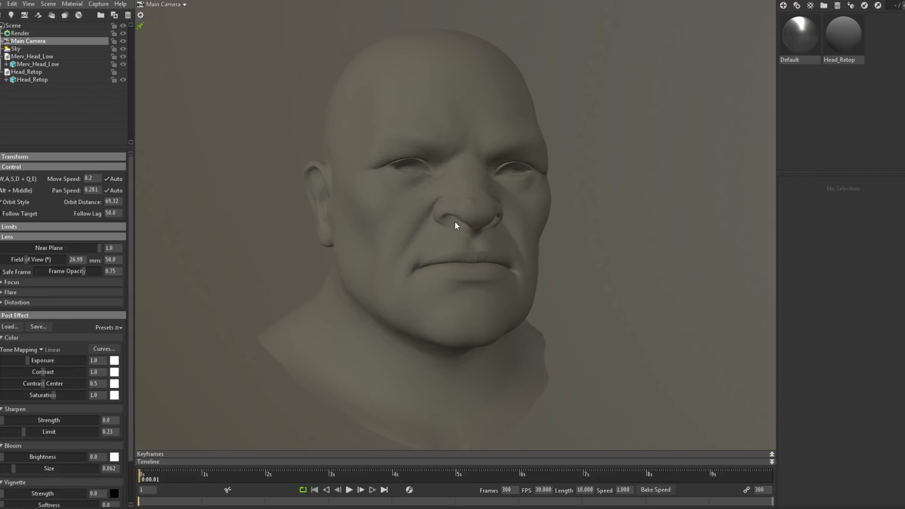
{"action": "left_click_drag", "start_coordinate": [455, 221], "coordinate": [486, 246], "text": "alt"}
{"action": "left_click", "coordinate": [485, 243]}
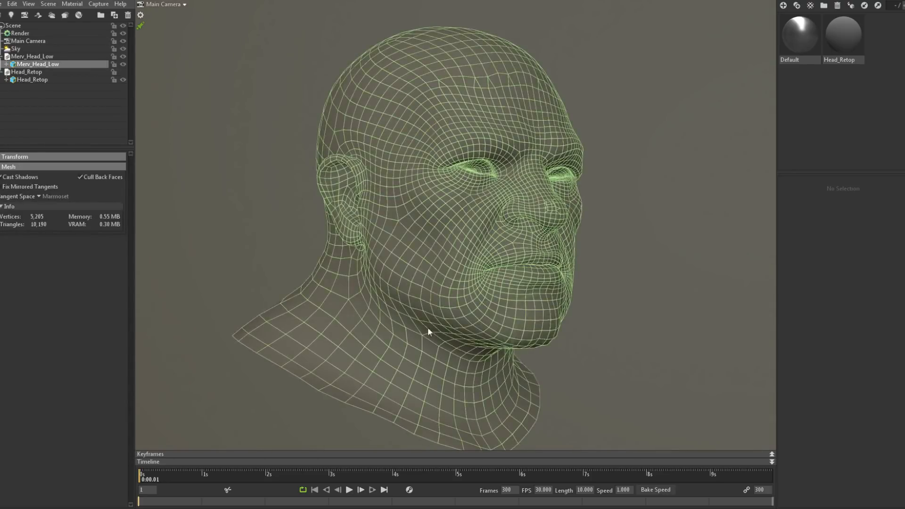
{"action": "left_click", "coordinate": [141, 15]}
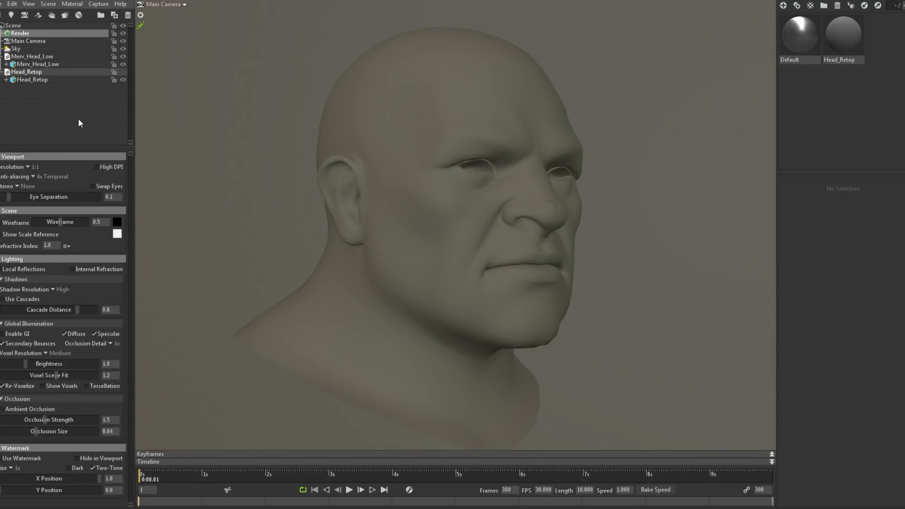
{"action": "key", "text": "ctrl+w"}
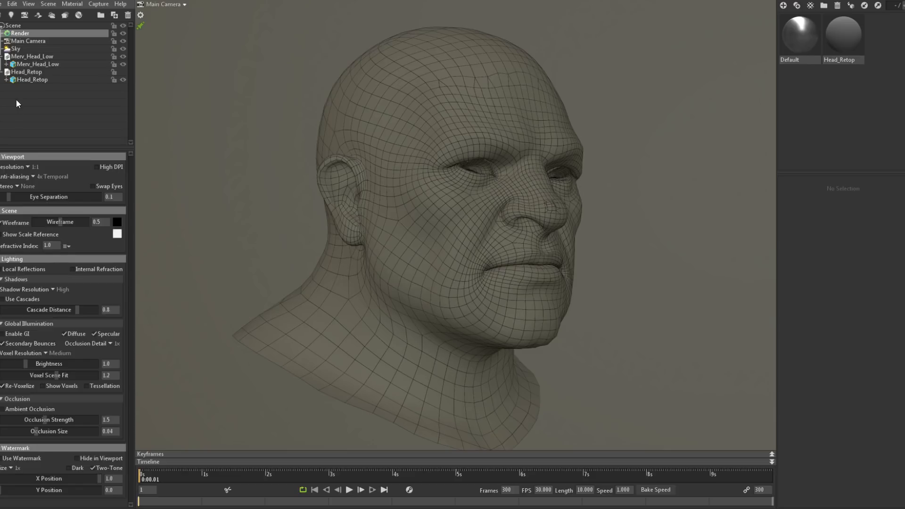
- Create a baker, unhide Head_Retop, and assign Head_Retop to the High group and Merv_Head_Low to the Low group
{"action": "left_click", "coordinate": [65, 16]}
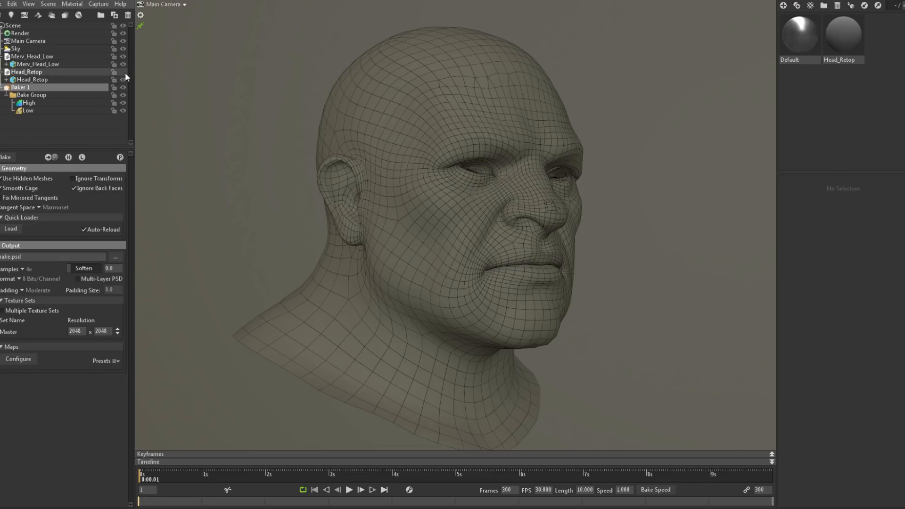
{"action": "left_click", "coordinate": [71, 71]}
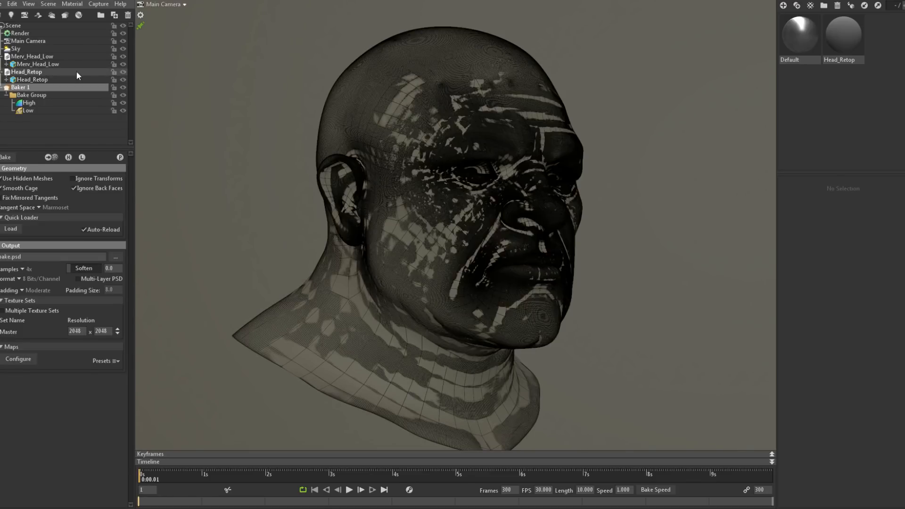
{"action": "left_click_drag", "start_coordinate": [64, 72], "coordinate": [67, 102]}
{"action": "left_click_drag", "start_coordinate": [40, 57], "coordinate": [42, 117]}
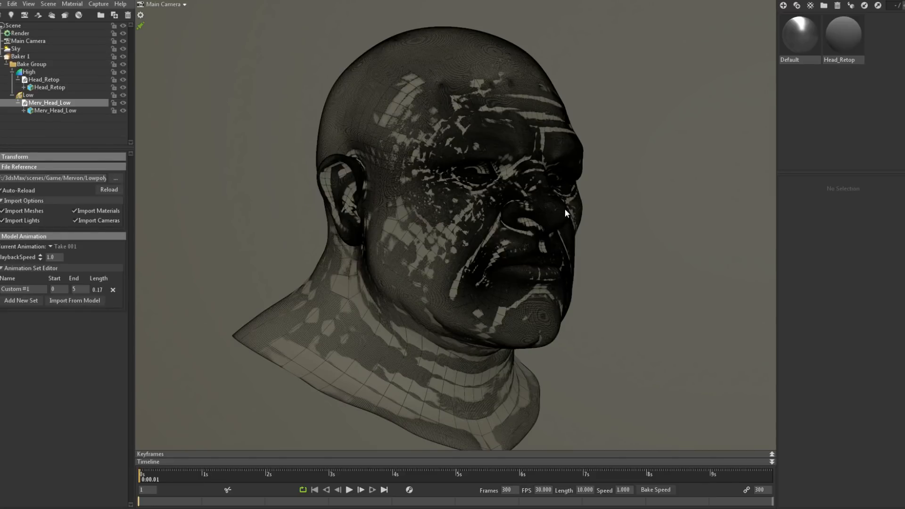
- Toggle the high-poly mesh's visibility from Baker 1 to view the low-poly head on its own
{"action": "left_click_drag", "start_coordinate": [639, 218], "coordinate": [621, 219]}
{"action": "middle_click_drag", "start_coordinate": [621, 220], "coordinate": [636, 206]}
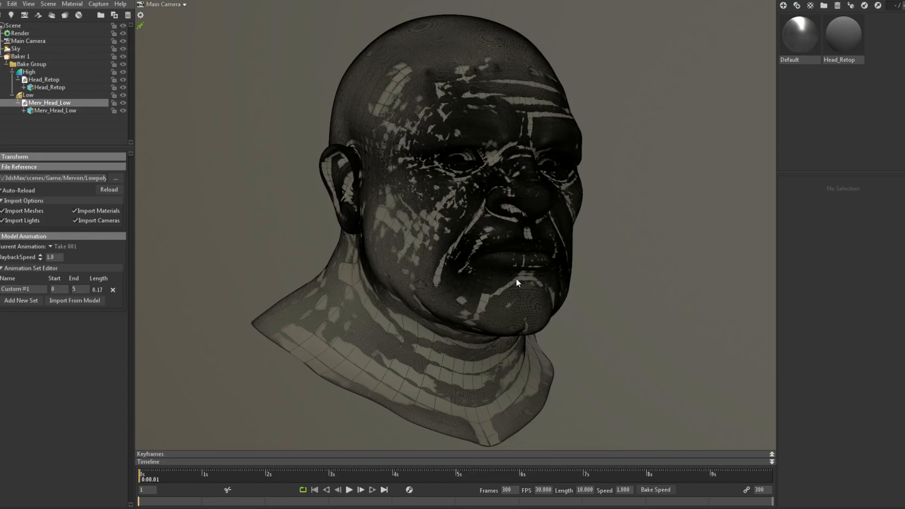
{"action": "left_click_drag", "start_coordinate": [616, 199], "coordinate": [598, 205]}
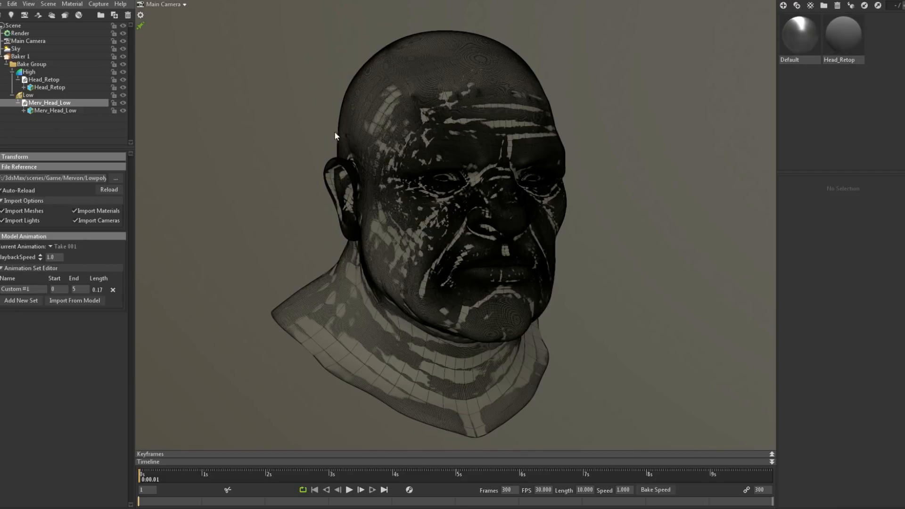
{"action": "left_click_drag", "start_coordinate": [335, 131], "coordinate": [319, 145]}
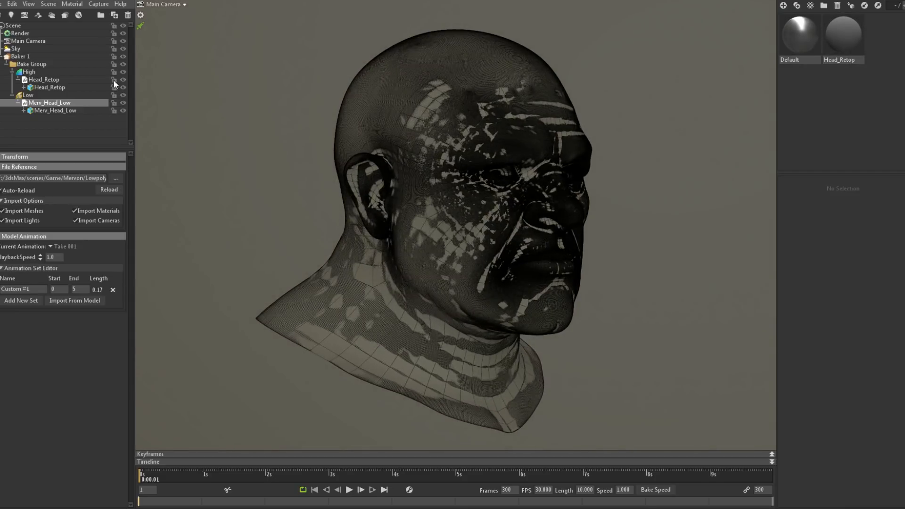
{"action": "left_click", "coordinate": [41, 64]}
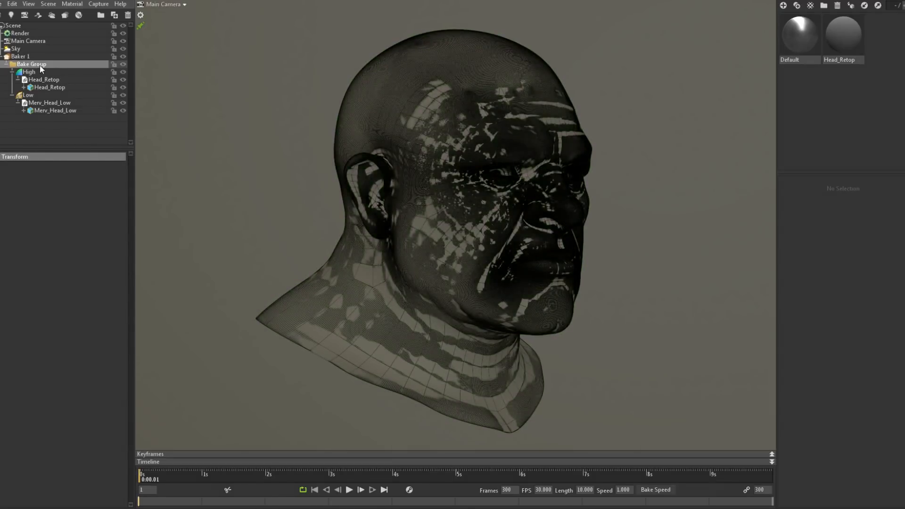
{"action": "left_click", "coordinate": [33, 58]}
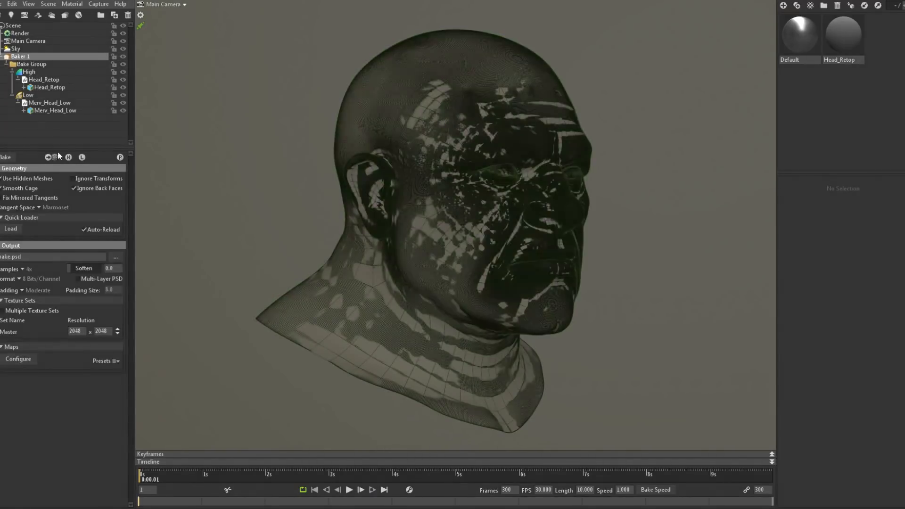
{"action": "left_click", "coordinate": [67, 158]}
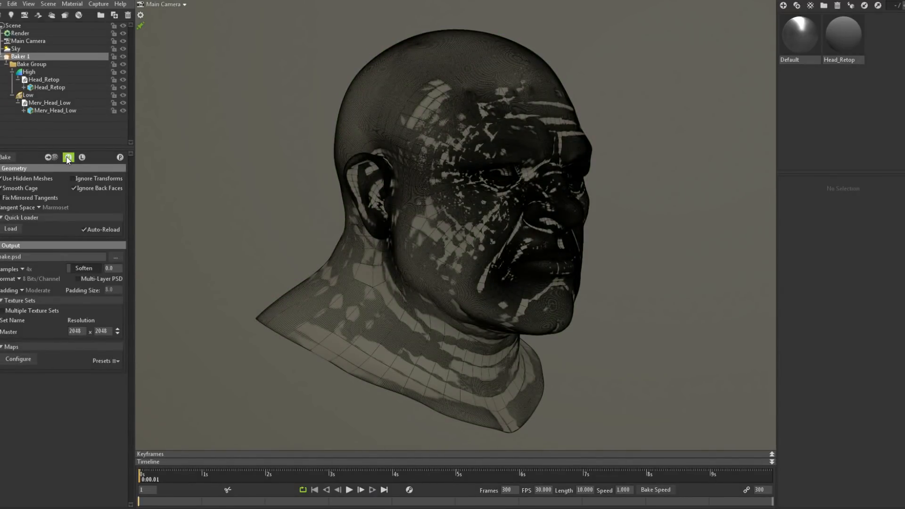
{"action": "left_click", "coordinate": [68, 158]}
{"action": "left_click_drag", "start_coordinate": [443, 217], "coordinate": [420, 206]}
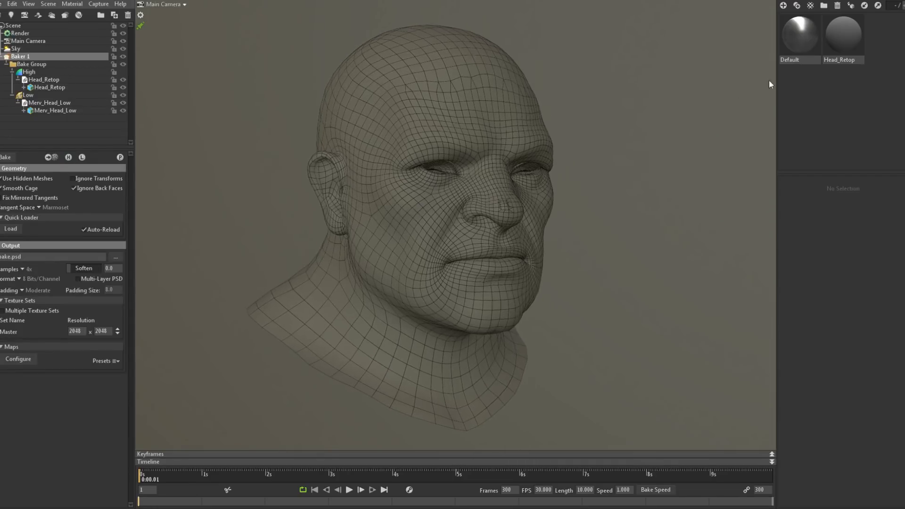
- Apply a new metallic material to the low-poly head and compare it with the high-poly head with the wireframe off
{"action": "left_click", "coordinate": [786, 10]}
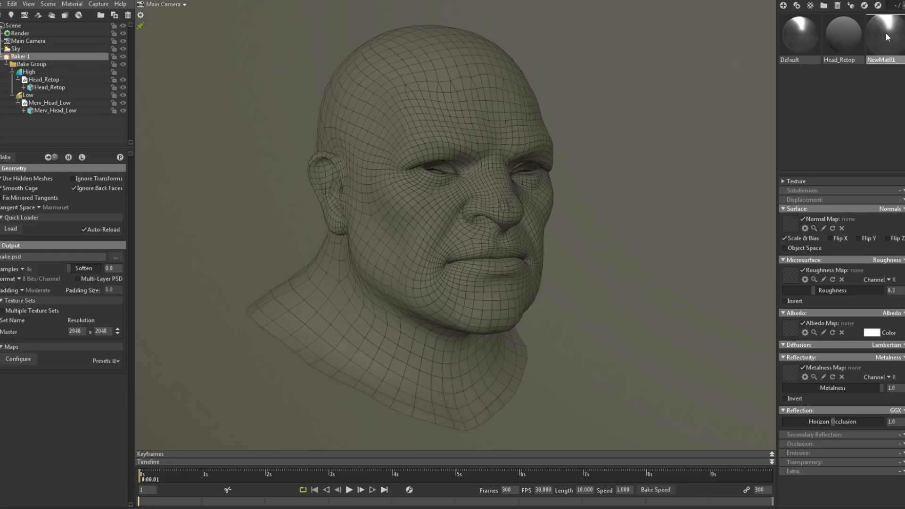
{"action": "left_click_drag", "start_coordinate": [887, 33], "coordinate": [532, 241]}
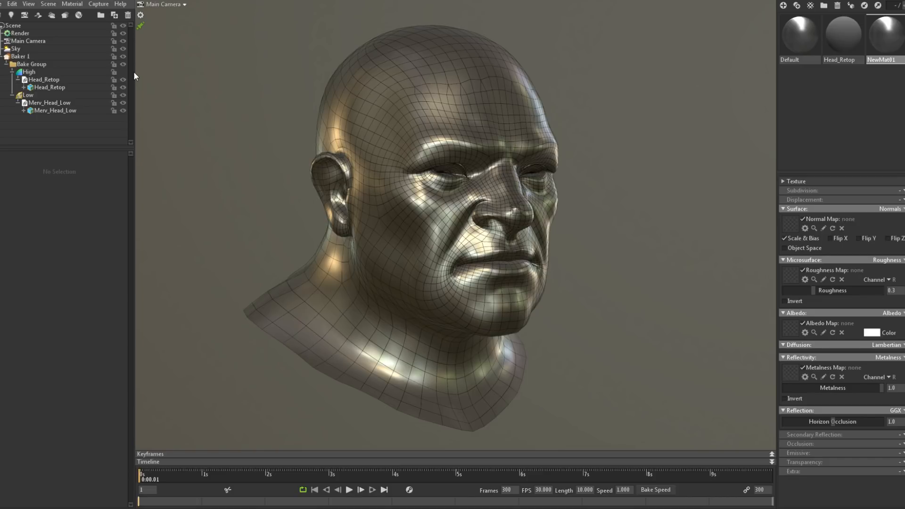
{"action": "left_click", "coordinate": [21, 33]}
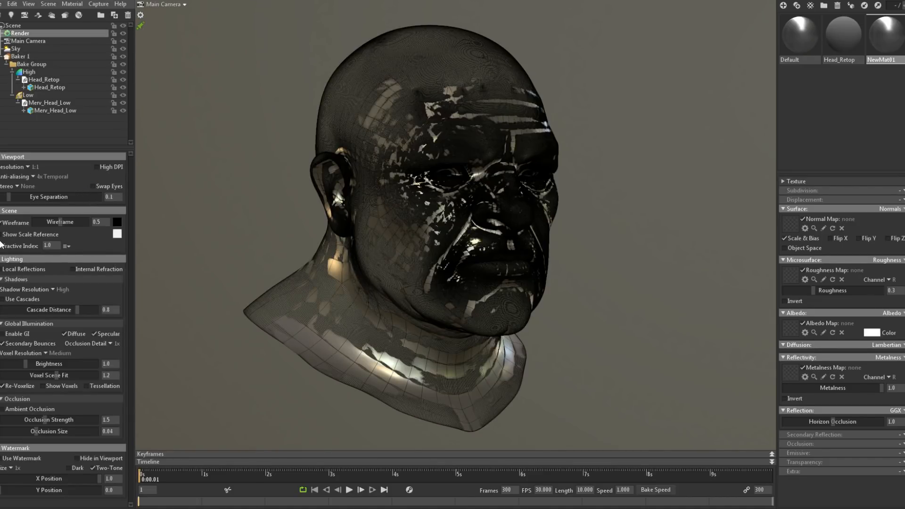
{"action": "left_click", "coordinate": [1, 222]}
{"action": "left_click", "coordinate": [124, 94]}
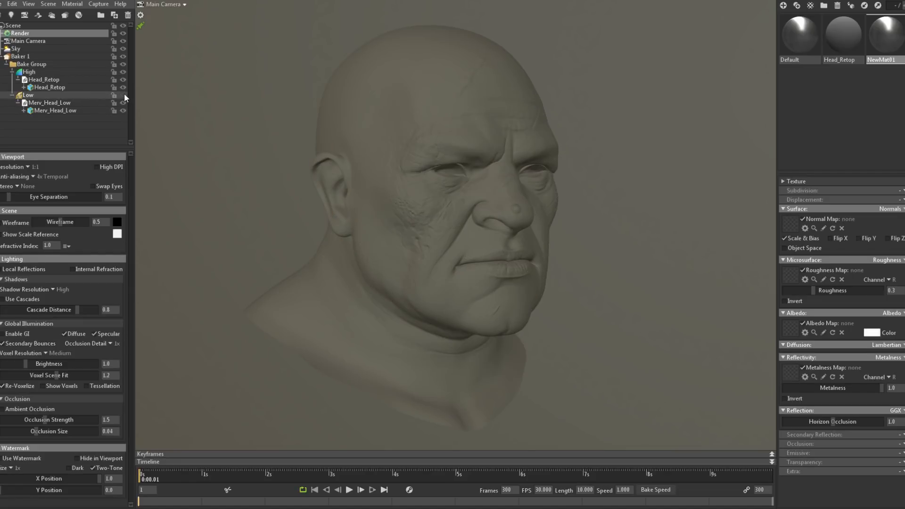
{"action": "left_click", "coordinate": [123, 95]}
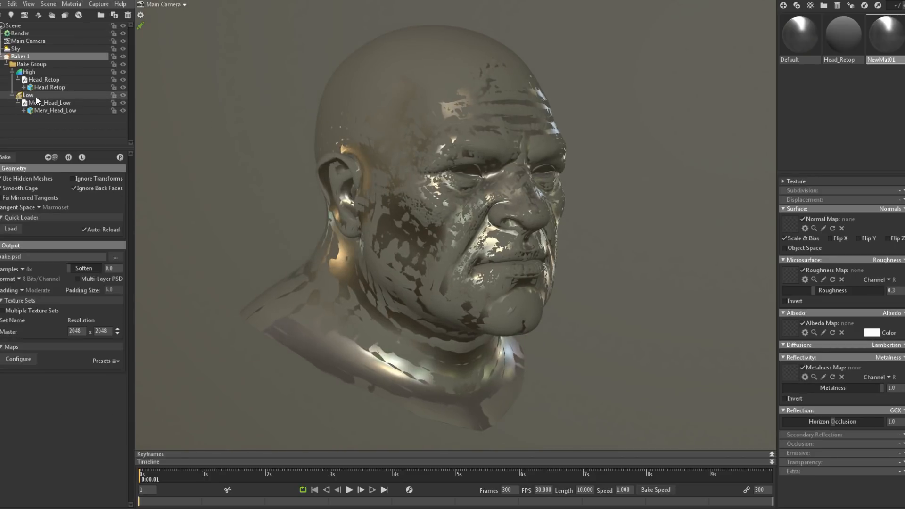
- Select the bake group's Low object and examine how its cage encloses the face, chin and neck
{"action": "left_click", "coordinate": [36, 97]}
{"action": "left_click_drag", "start_coordinate": [303, 191], "coordinate": [301, 168]}
{"action": "right_click_drag", "start_coordinate": [301, 169], "coordinate": [329, 197]}
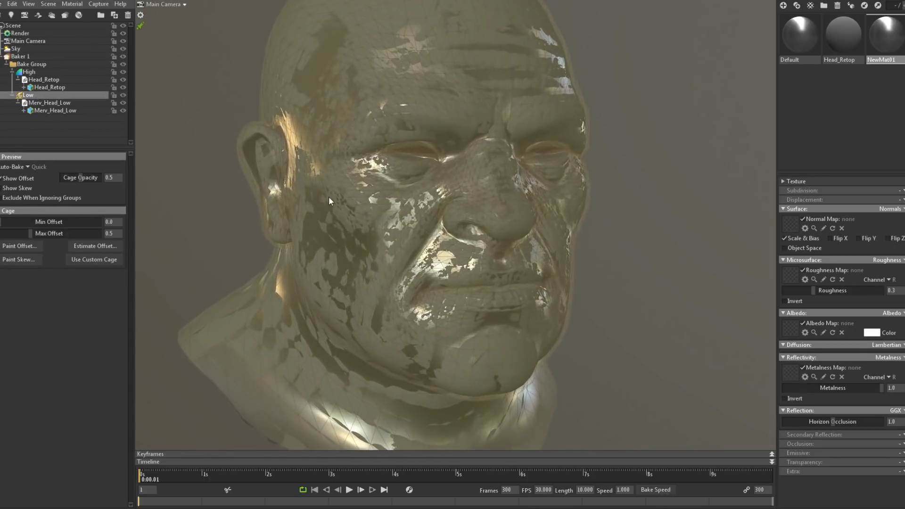
{"action": "left_click_drag", "start_coordinate": [327, 195], "coordinate": [346, 175]}
{"action": "middle_click_drag", "start_coordinate": [346, 175], "coordinate": [246, 178]}
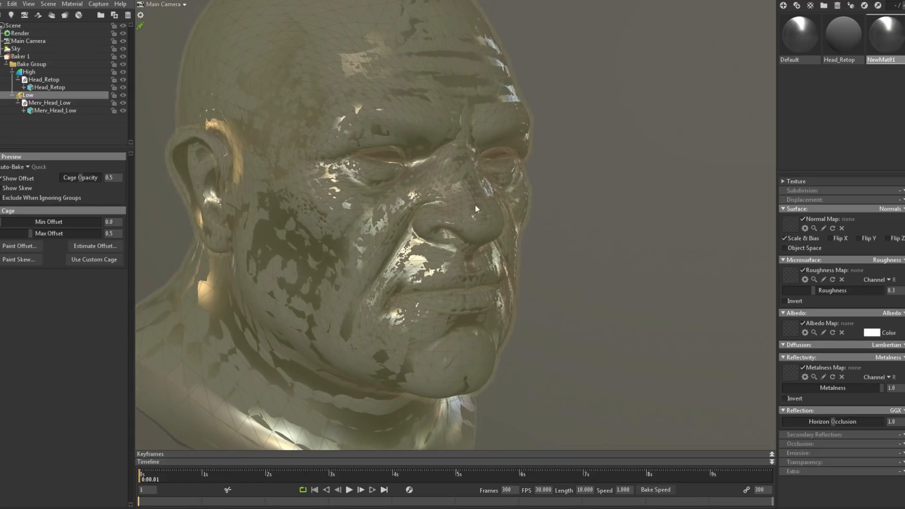
{"action": "right_click_drag", "start_coordinate": [474, 205], "coordinate": [548, 236]}
{"action": "left_click_drag", "start_coordinate": [548, 237], "coordinate": [528, 179]}
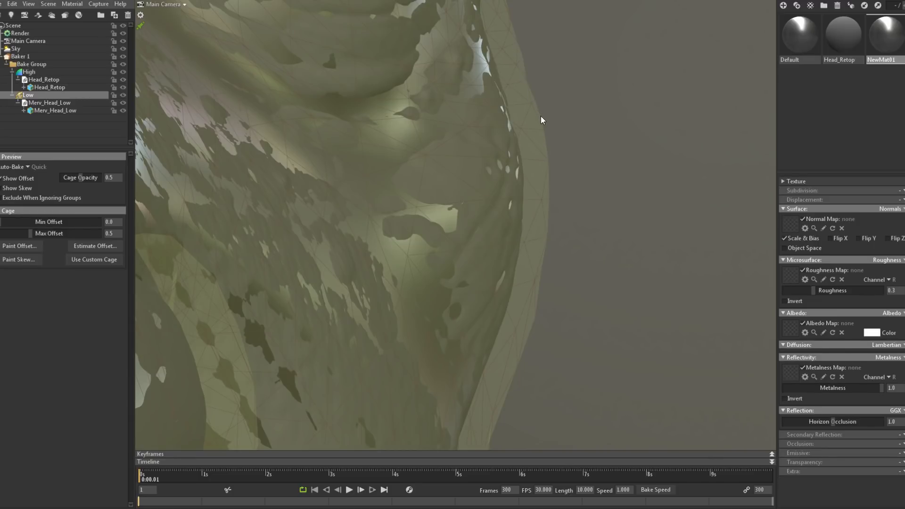
{"action": "left_click_drag", "start_coordinate": [541, 120], "coordinate": [527, 197]}
{"action": "left_click_drag", "start_coordinate": [602, 207], "coordinate": [344, 262]}
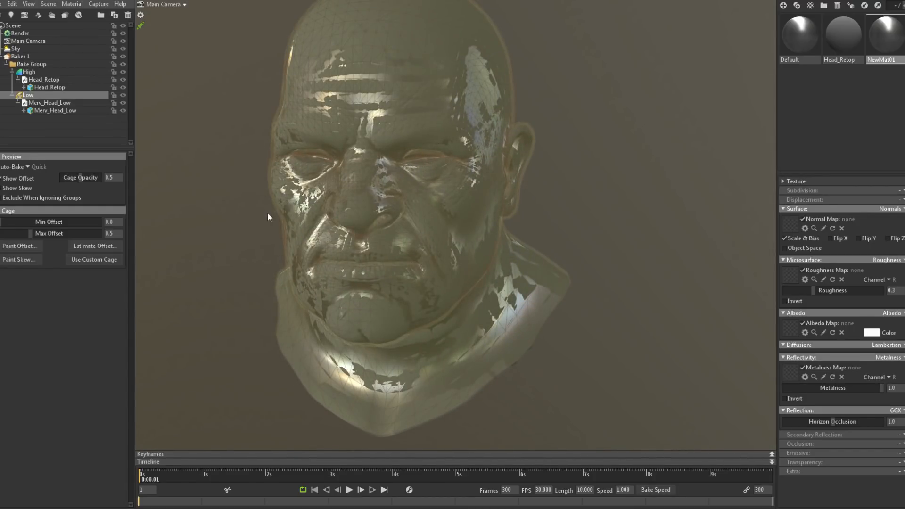
{"action": "left_click_drag", "start_coordinate": [267, 213], "coordinate": [553, 211]}
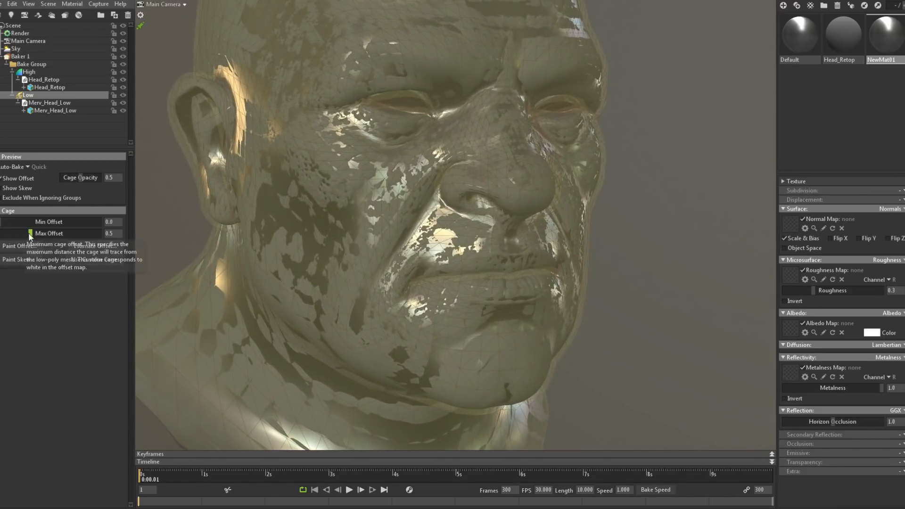
- Try the cage's Max Offset at 2.239, decline choosing a bake output path, and reduce the offset to 0.279
{"action": "left_click_drag", "start_coordinate": [30, 233], "coordinate": [51, 233]}
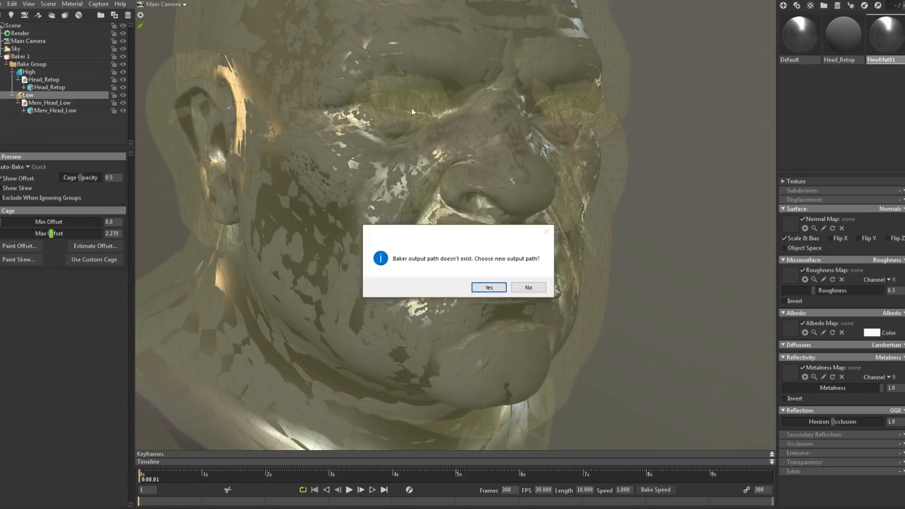
{"action": "left_click", "coordinate": [529, 289]}
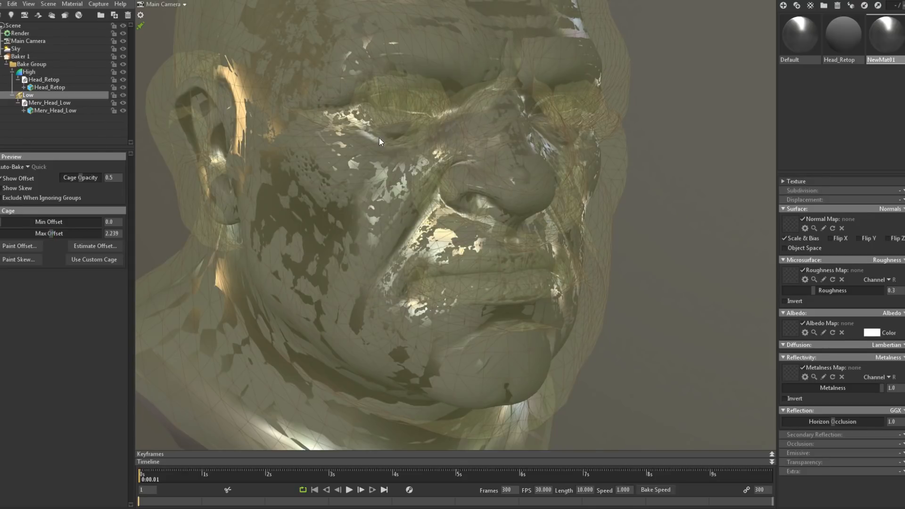
{"action": "left_click_drag", "start_coordinate": [391, 131], "coordinate": [561, 250]}
{"action": "left_click_drag", "start_coordinate": [51, 232], "coordinate": [25, 236]}
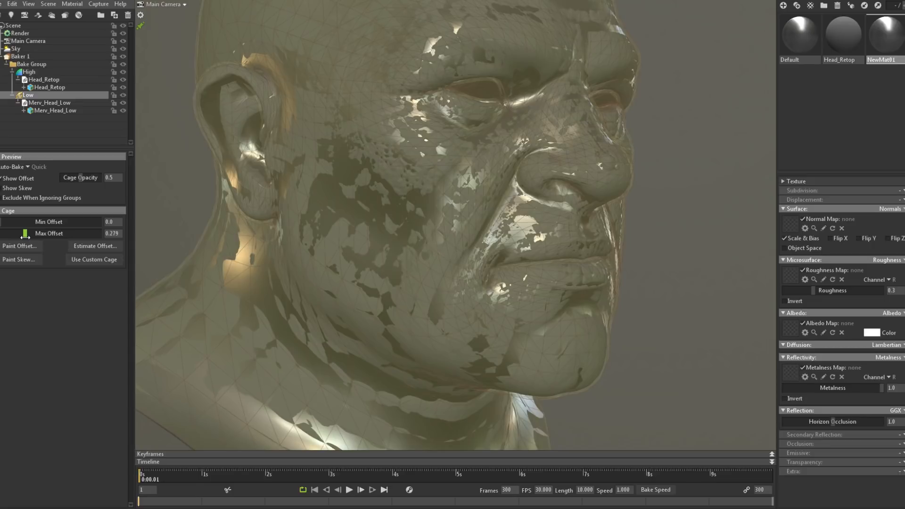
- Set the bake output to a Photoshop document called Merv_Head in the Mervon Textures/Toolbag_Bakes folder
{"action": "left_click", "coordinate": [488, 288]}
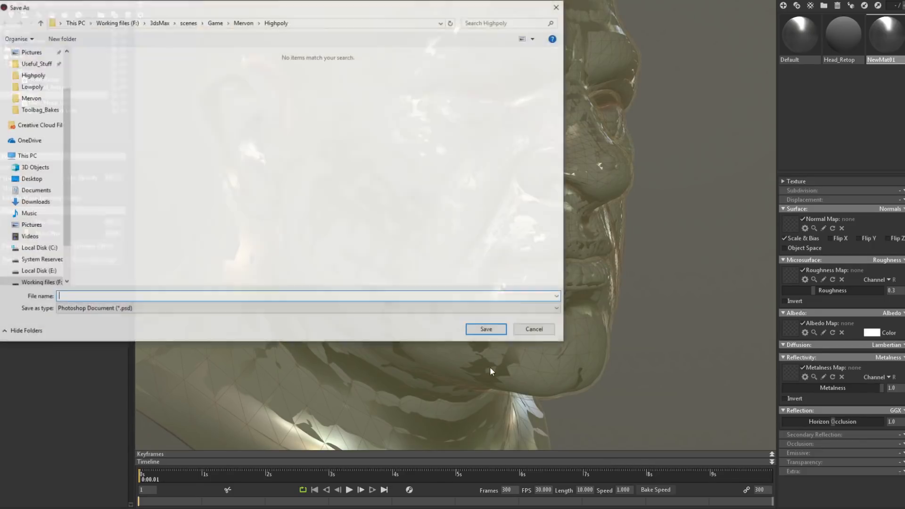
{"action": "left_click", "coordinate": [244, 21]}
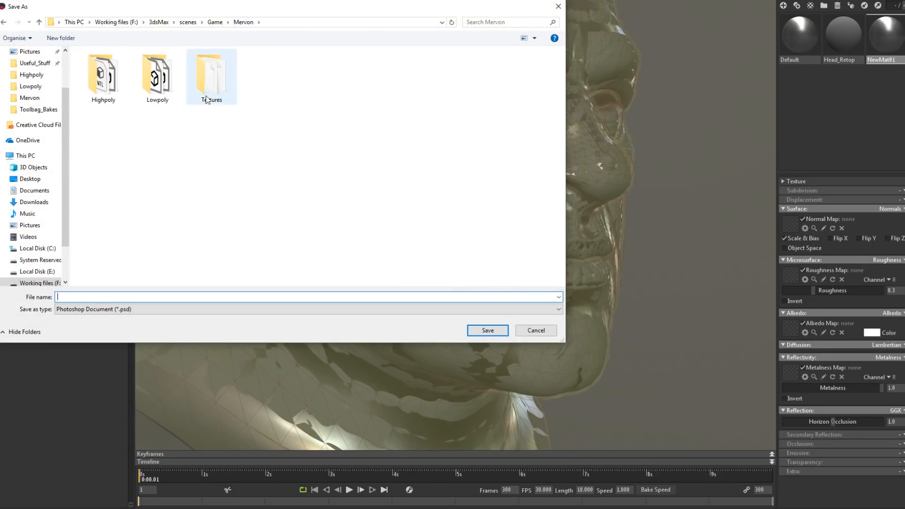
{"action": "double_click", "coordinate": [221, 87]}
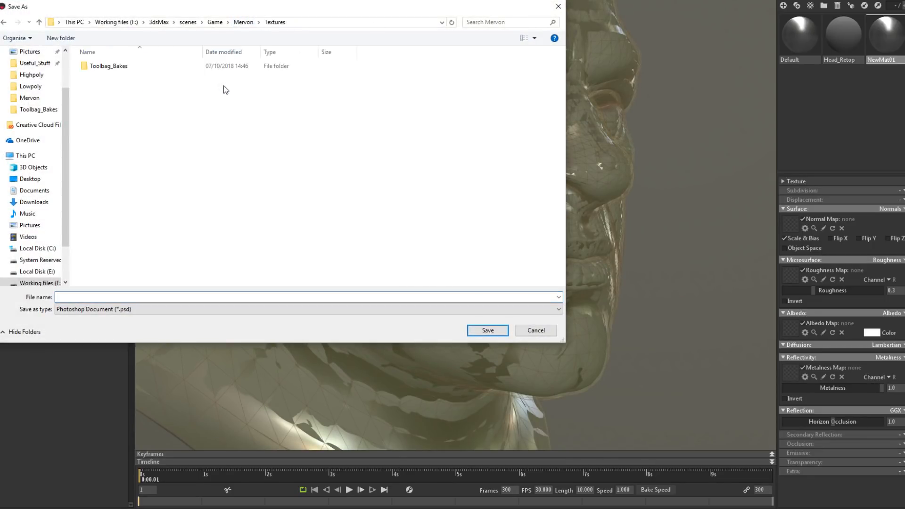
{"action": "double_click", "coordinate": [114, 67]}
{"action": "left_click", "coordinate": [206, 299]}
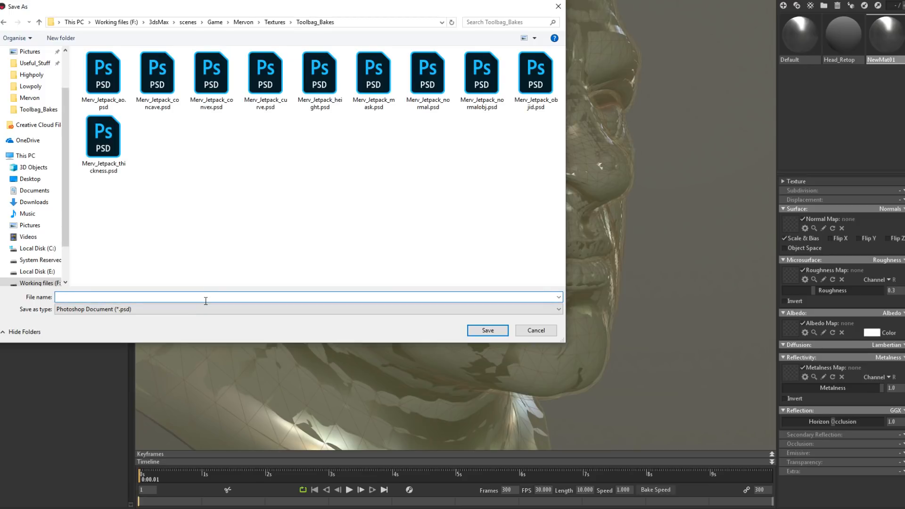
{"action": "type", "text": "Merv_Head"}
{"action": "key", "text": "Return"}
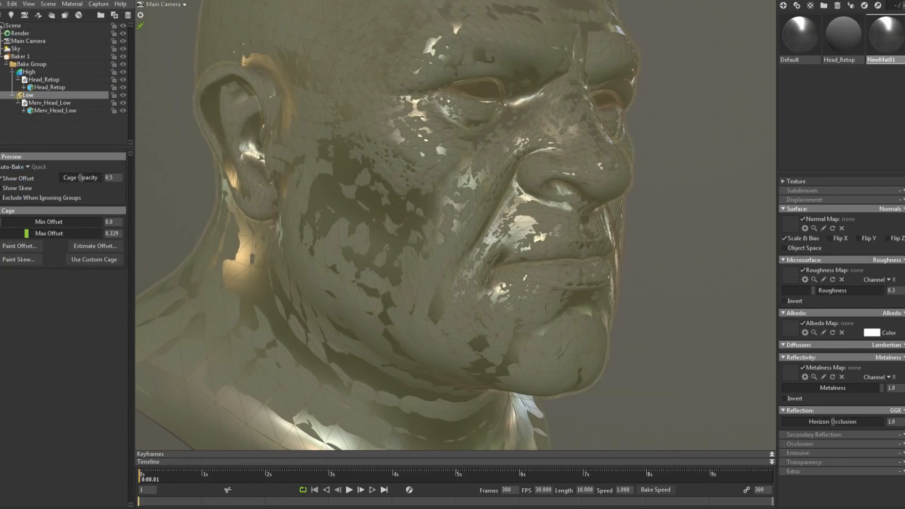
- Enable the Normals map for Baker 1 with Flip Y turned on in its settings
{"action": "left_click_drag", "start_coordinate": [514, 184], "coordinate": [513, 188]}
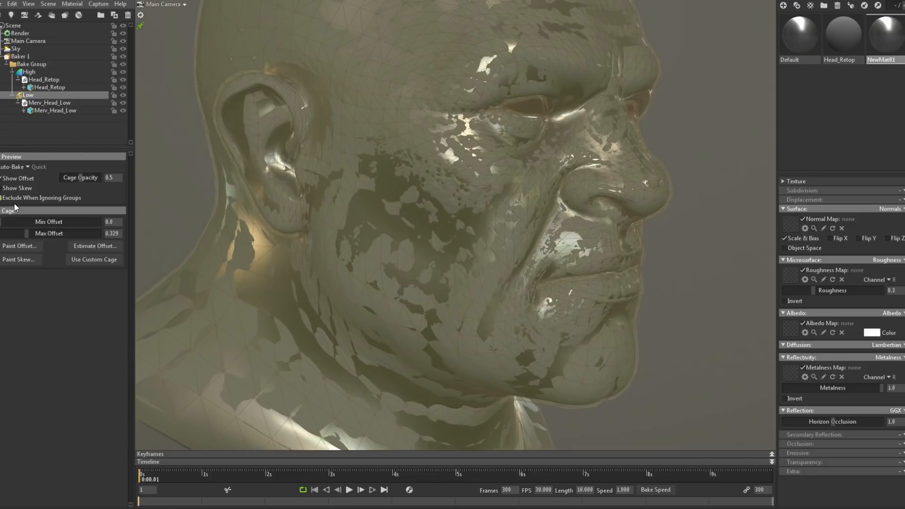
{"action": "left_click", "coordinate": [36, 57]}
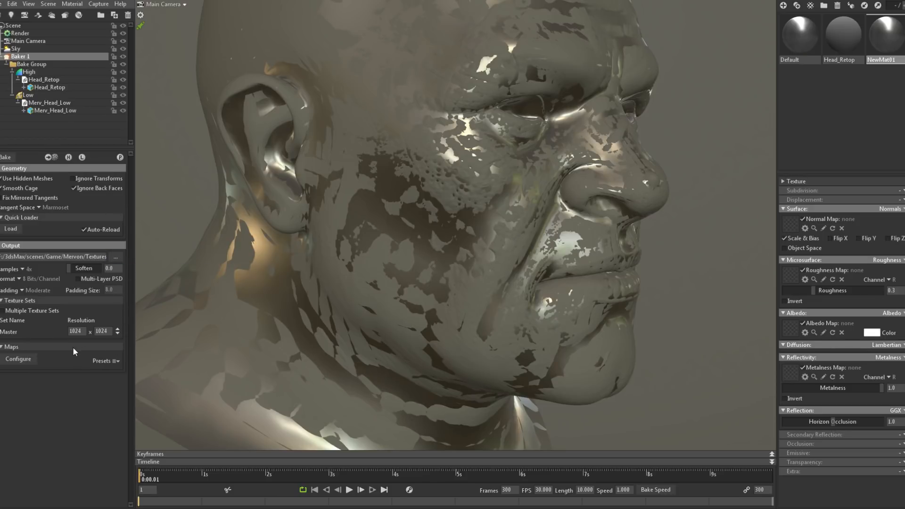
{"action": "left_click", "coordinate": [17, 362]}
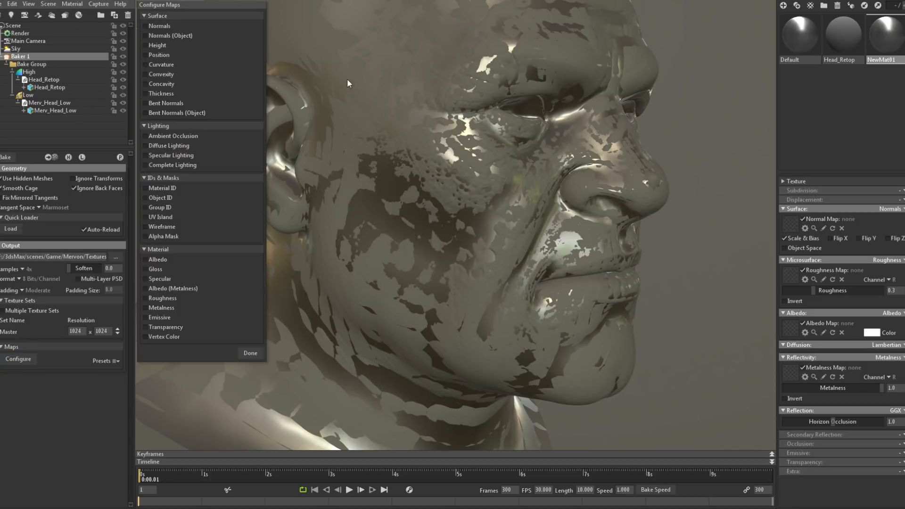
{"action": "left_click", "coordinate": [168, 24]}
{"action": "left_click", "coordinate": [87, 371]}
{"action": "left_click", "coordinate": [302, 227]}
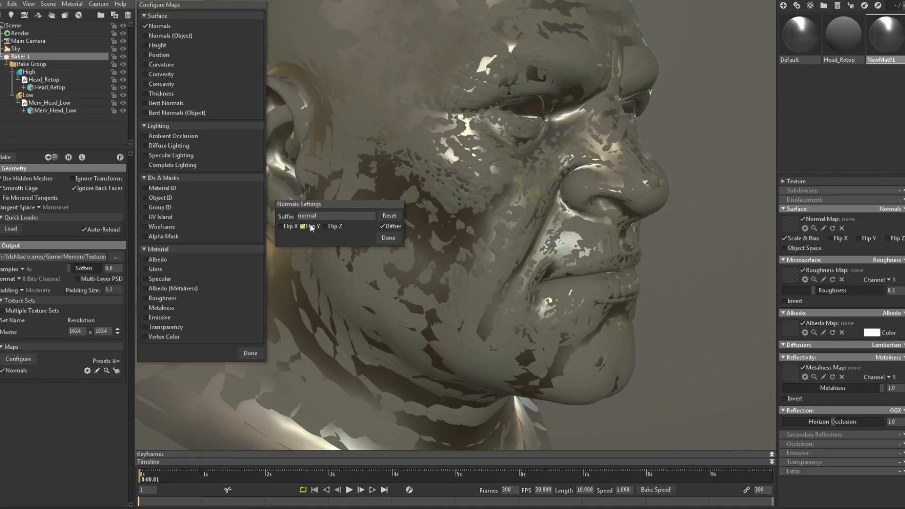
{"action": "left_click", "coordinate": [393, 242]}
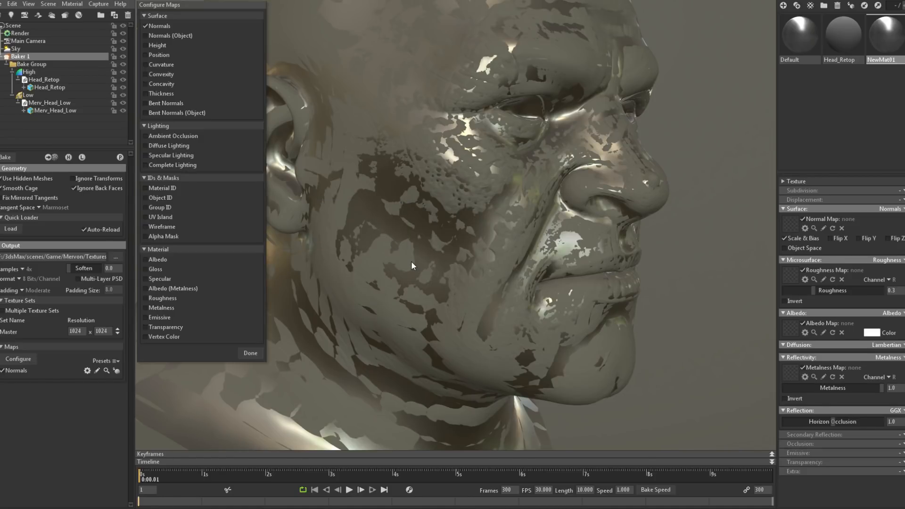
{"action": "left_click", "coordinate": [250, 353]}
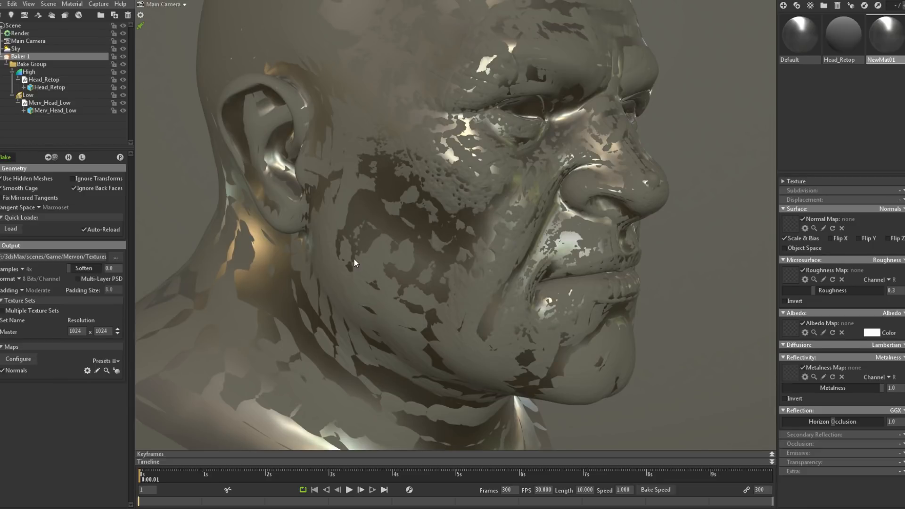
- Load Merv_Head_normal.psd as the low-poly material's normal map with Flip Y enabled, and hide the high-poly head
{"action": "left_click", "coordinate": [796, 224]}
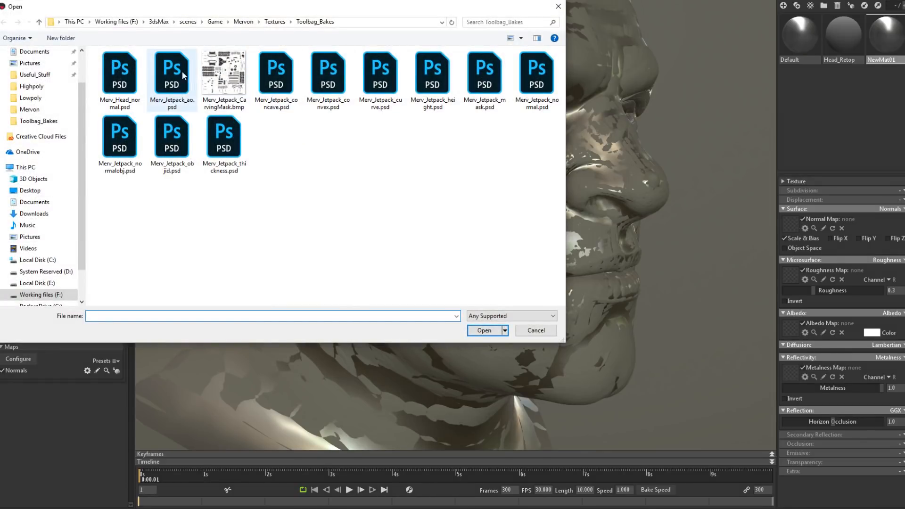
{"action": "double_click", "coordinate": [123, 90]}
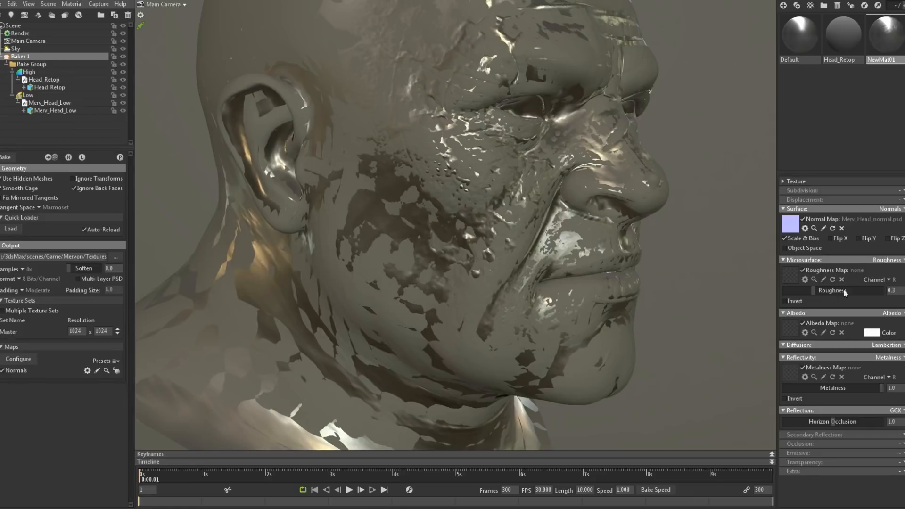
{"action": "left_click", "coordinate": [860, 239]}
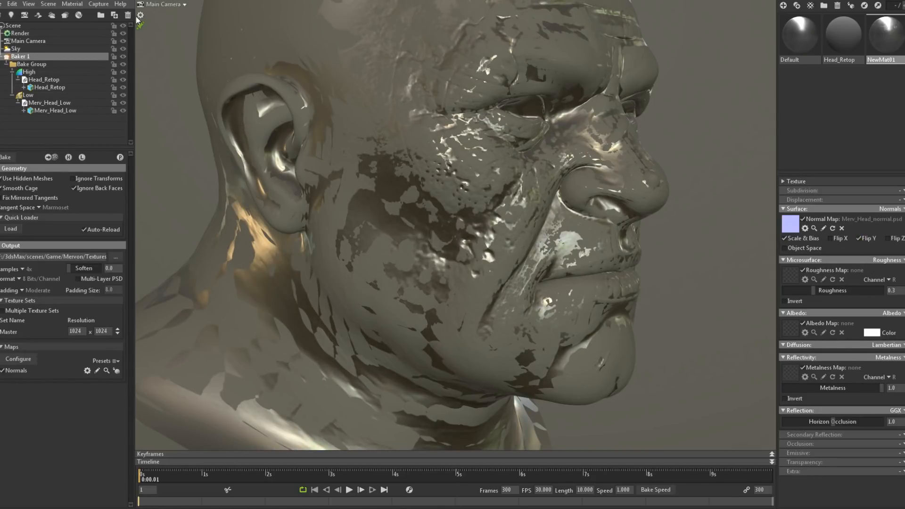
{"action": "left_click", "coordinate": [68, 157]}
{"action": "mouse_move", "coordinate": [536, 212]}
{"action": "left_mouse_down"}
{"action": "mouse_move", "coordinate": [463, 202]}
{"action": "mouse_move", "coordinate": [443, 177]}
{"action": "mouse_move", "coordinate": [481, 167]}
{"action": "mouse_move", "coordinate": [465, 161]}
{"action": "mouse_move", "coordinate": [501, 176]}
{"action": "mouse_move", "coordinate": [448, 243]}
{"action": "mouse_move", "coordinate": [515, 216]}
{"action": "mouse_move", "coordinate": [530, 222]}
{"action": "left_mouse_up"}
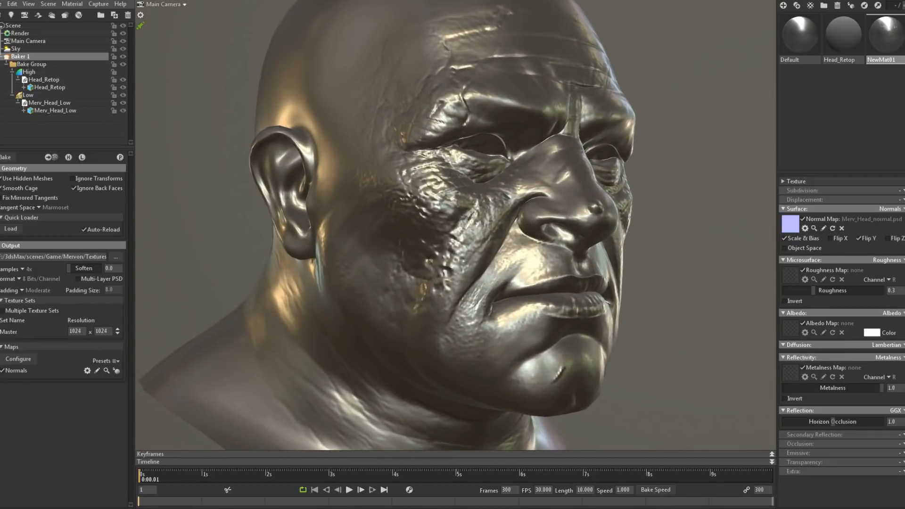
- Set the Master texture set's resolution to 4096 x 4096, rebake, and check the skin detail on the face
{"action": "left_click", "coordinate": [117, 328]}
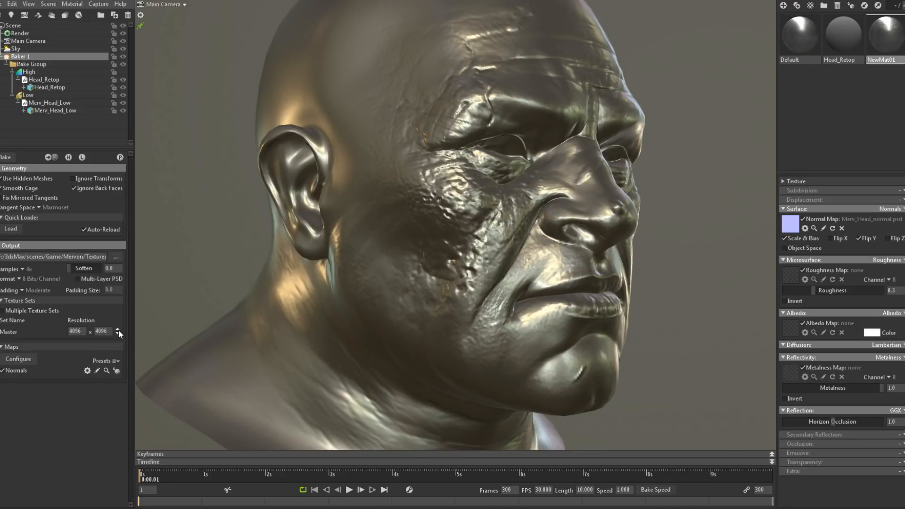
{"action": "left_click_drag", "start_coordinate": [378, 244], "coordinate": [474, 250]}
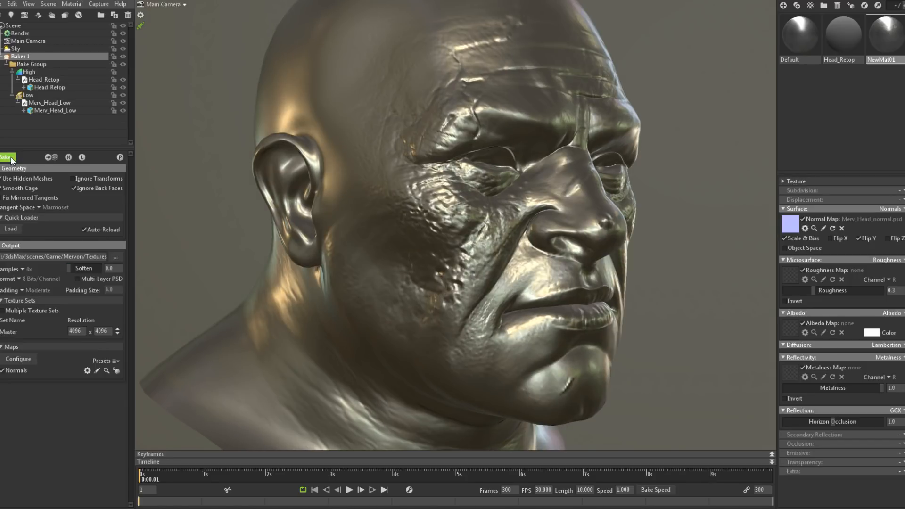
{"action": "left_click_drag", "start_coordinate": [503, 255], "coordinate": [282, 233]}
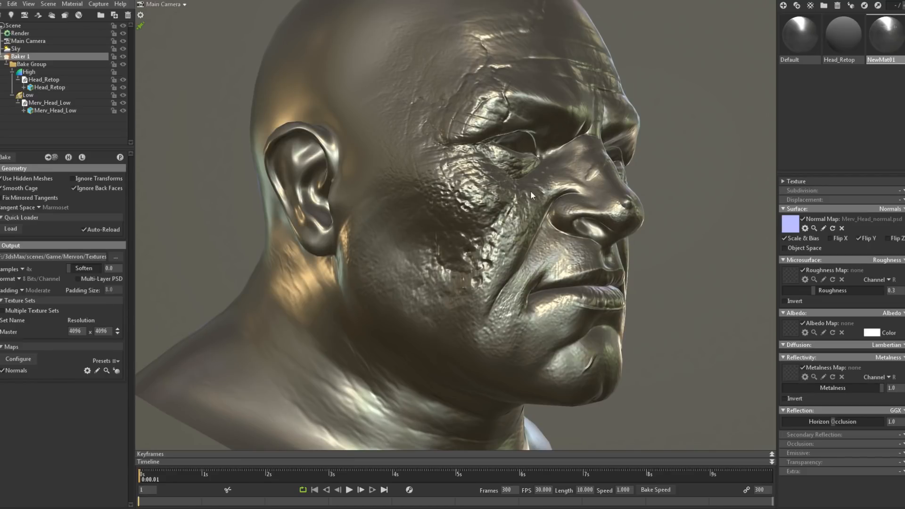
{"action": "left_click_drag", "start_coordinate": [491, 192], "coordinate": [417, 263]}
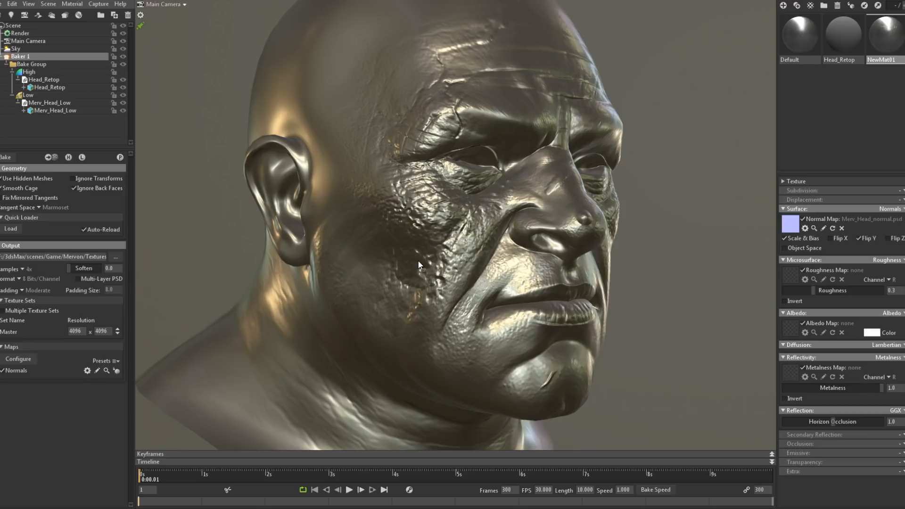
- Set the bake output to 64x samples and 16 Bits/Channel, and preview the normal map
{"action": "left_click", "coordinate": [28, 268]}
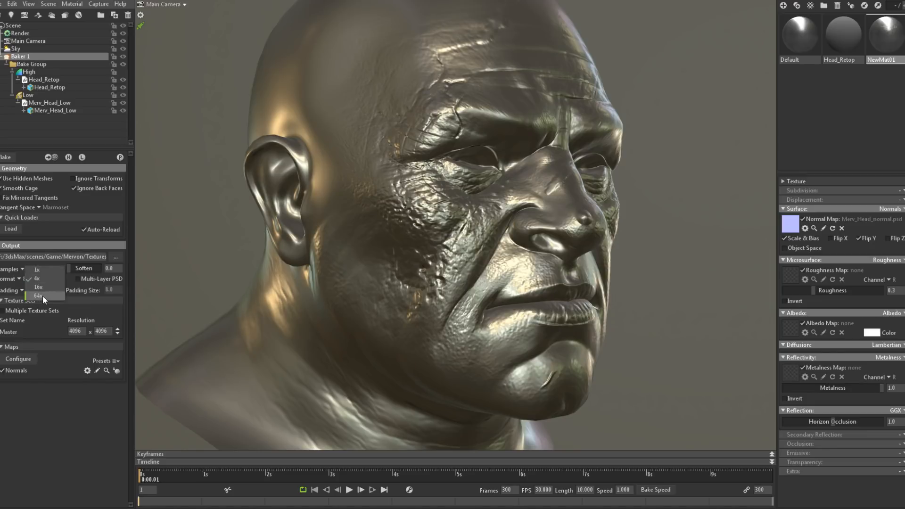
{"action": "left_click", "coordinate": [42, 296]}
{"action": "left_click", "coordinate": [21, 279]}
{"action": "left_click", "coordinate": [43, 288]}
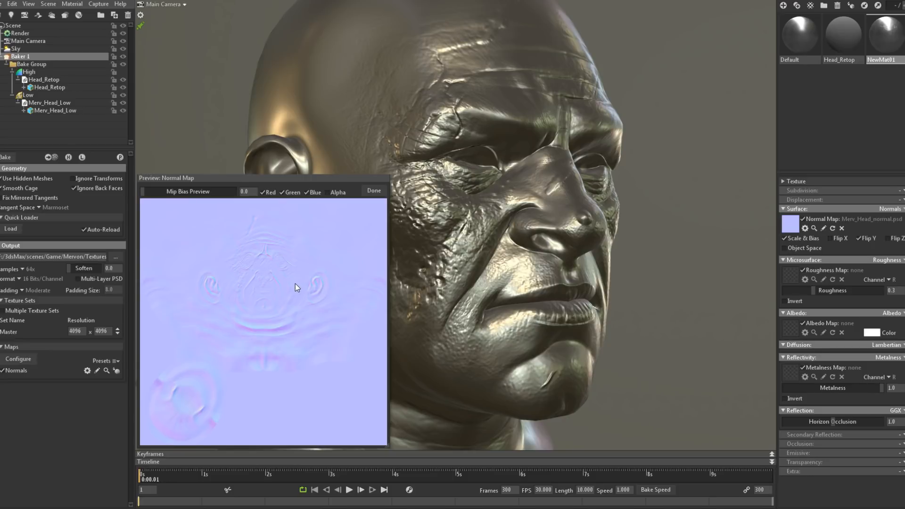
{"action": "left_click", "coordinate": [375, 191]}
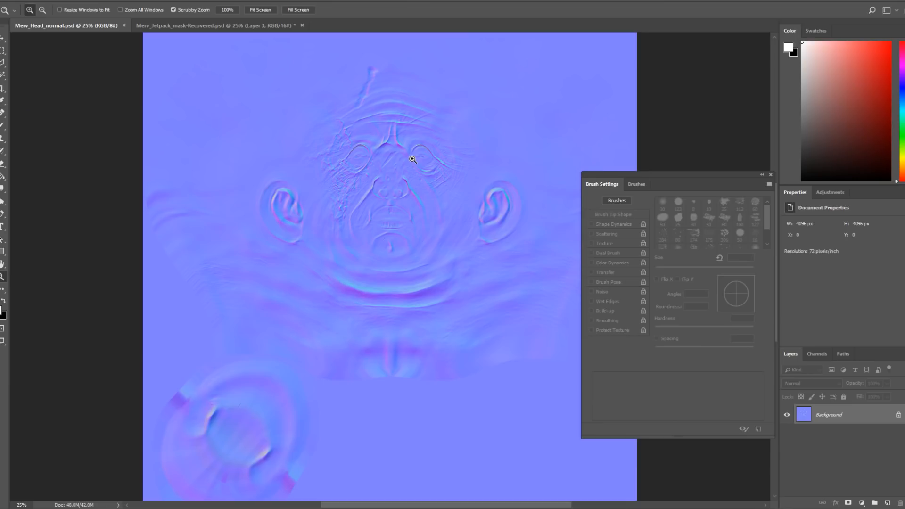
- Switch to Photoshop and inspect Merv_Head_normal.psd around the eyes, nose and ear with the brush settings hidden
{"action": "left_click", "coordinate": [412, 160]}
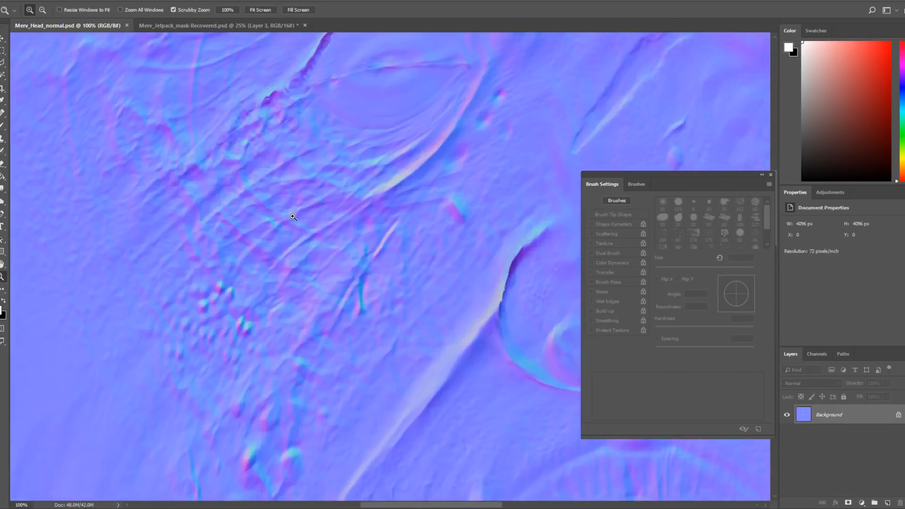
{"action": "scroll", "coordinate": [333, 176], "scroll_direction": "up", "scroll_amount": 5}
{"action": "scroll", "coordinate": [333, 174], "scroll_direction": "down", "scroll_amount": 3}
{"action": "left_click_drag", "start_coordinate": [522, 283], "coordinate": [479, 240]}
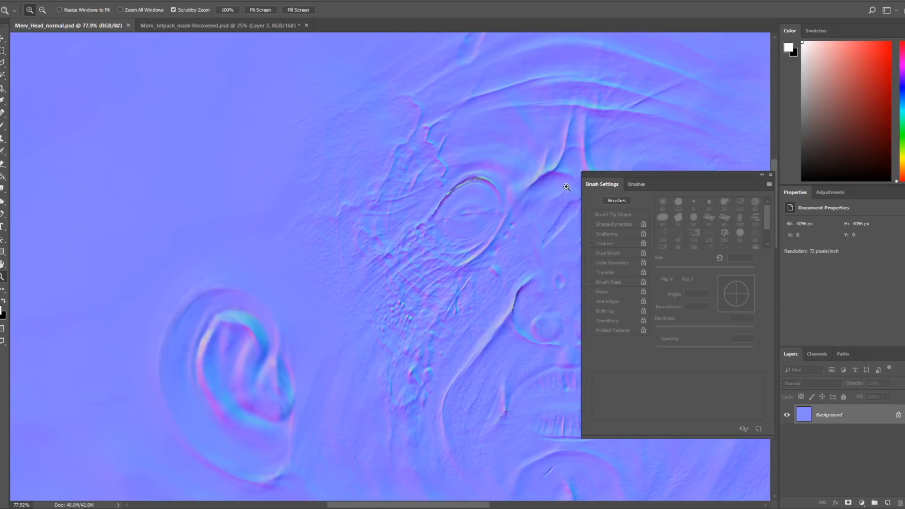
{"action": "key", "text": "F5"}
{"action": "left_click", "coordinate": [624, 164]}
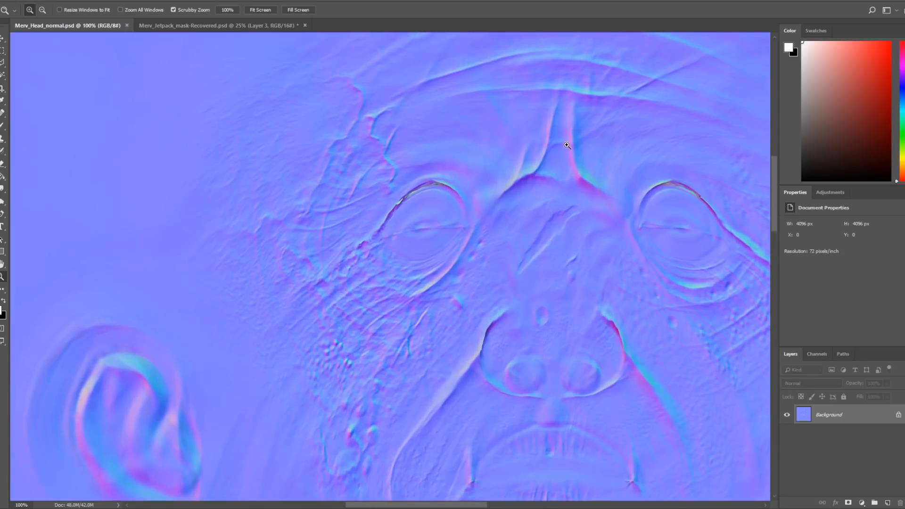
{"action": "scroll", "coordinate": [586, 201], "scroll_direction": "up", "scroll_amount": 2}
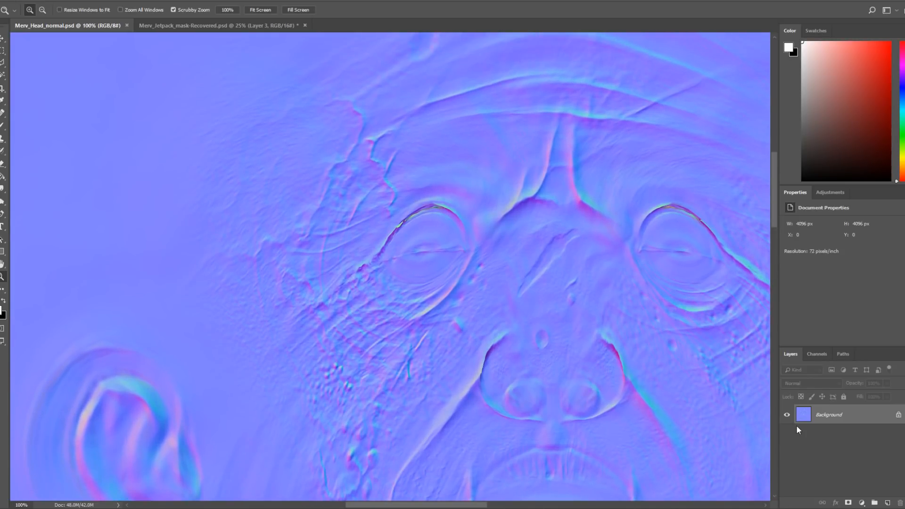
- View the normal map's Red and Green channels separately and examine the upper eyelid edge for artifacts
{"action": "left_click", "coordinate": [818, 354]}
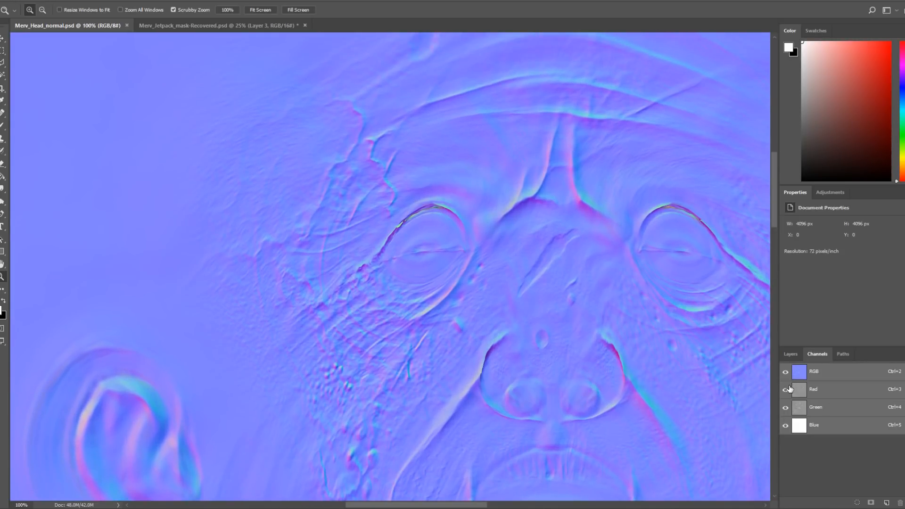
{"action": "left_click", "coordinate": [813, 392]}
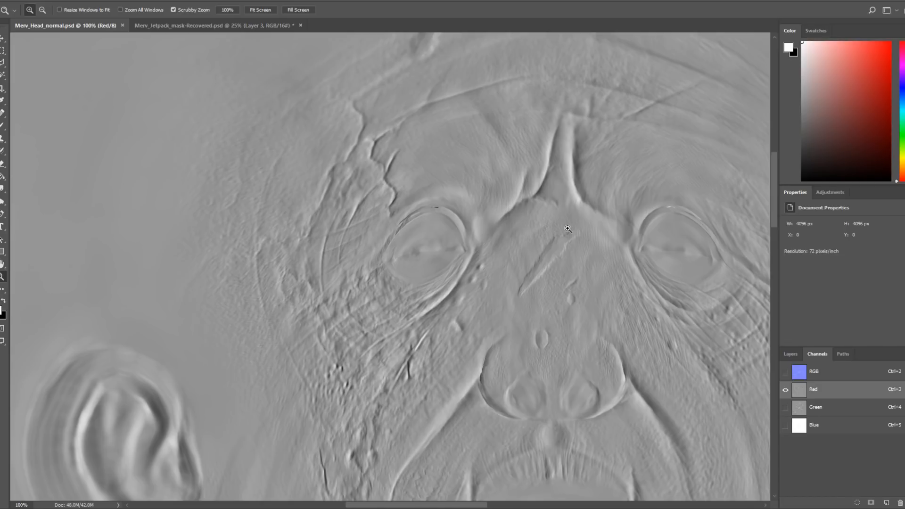
{"action": "left_click", "coordinate": [833, 411]}
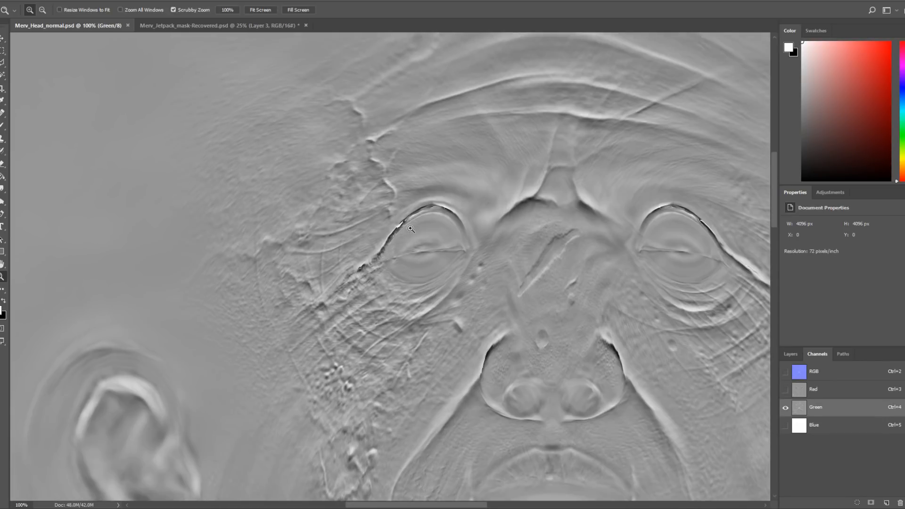
{"action": "left_click_drag", "start_coordinate": [409, 227], "coordinate": [488, 156]}
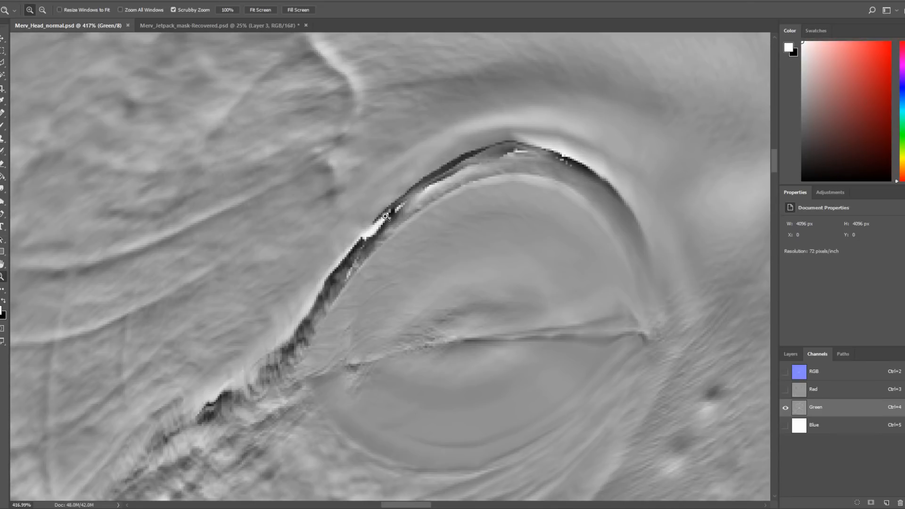
{"action": "left_click_drag", "start_coordinate": [501, 263], "coordinate": [415, 263]}
{"action": "left_click_drag", "start_coordinate": [671, 363], "coordinate": [548, 278]}
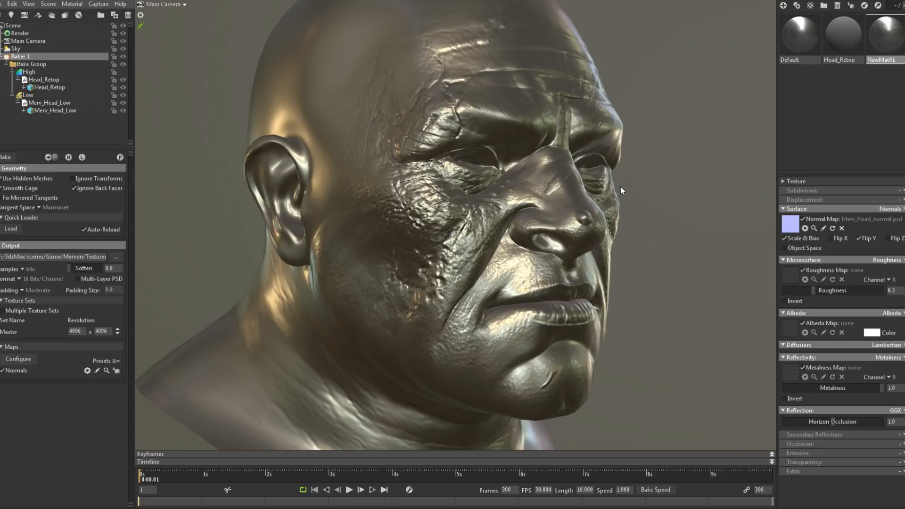
- Switch back to Marmoset Toolbag, inspect the eyelid up close, and set the low-poly material's Metalness to 0.0
{"action": "left_click_drag", "start_coordinate": [620, 186], "coordinate": [542, 198], "text": "alt"}
{"action": "right_click_drag", "start_coordinate": [542, 198], "coordinate": [527, 285], "text": "alt"}
{"action": "middle_click_drag", "start_coordinate": [527, 284], "coordinate": [493, 209], "text": "alt"}
{"action": "middle_click_drag", "start_coordinate": [446, 91], "coordinate": [478, 174], "text": "alt"}
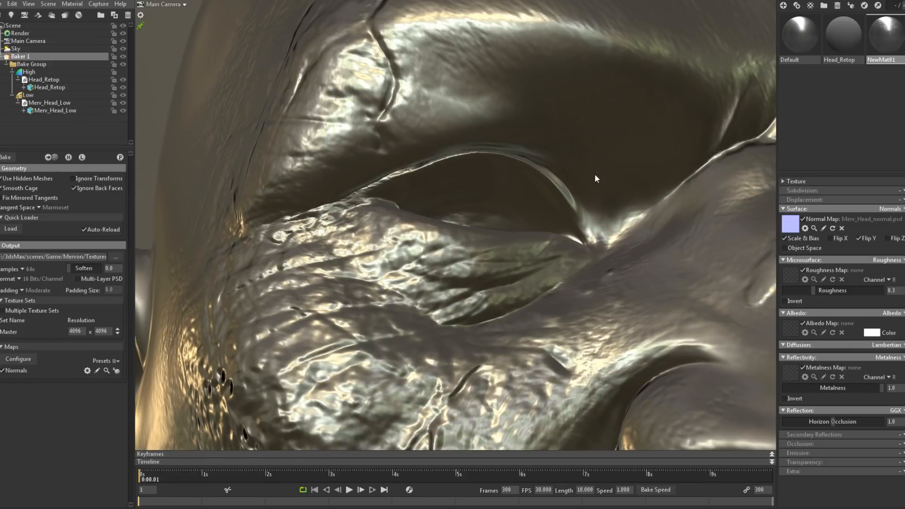
{"action": "left_click_drag", "start_coordinate": [873, 388], "coordinate": [744, 388]}
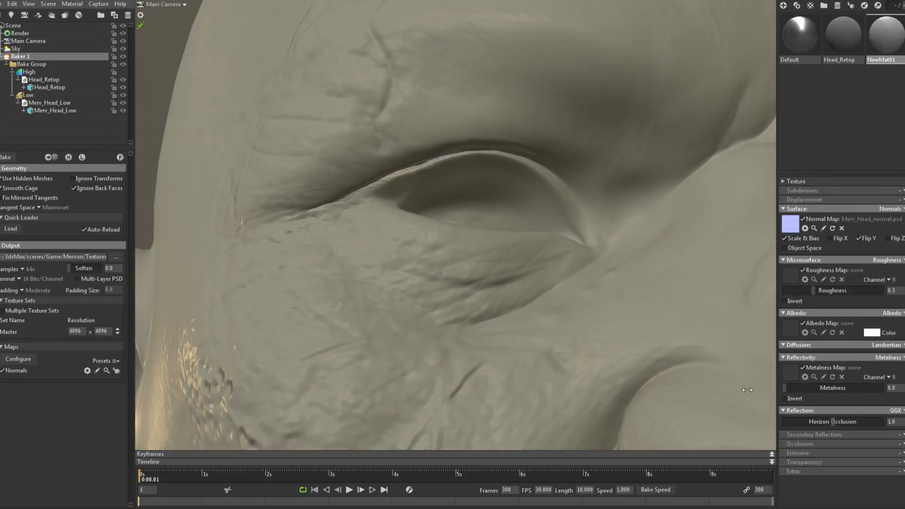
- Examine the non-metallic low-poly head around the eyes, from below, and as a full bust
{"action": "middle_click_drag", "start_coordinate": [394, 35], "coordinate": [388, 167], "text": "alt"}
{"action": "right_click_drag", "start_coordinate": [501, 308], "coordinate": [385, 140], "text": "alt"}
{"action": "left_click_drag", "start_coordinate": [385, 143], "coordinate": [428, 204], "text": "alt"}
{"action": "right_click_drag", "start_coordinate": [427, 202], "coordinate": [486, 320], "text": "alt"}
{"action": "middle_click_drag", "start_coordinate": [422, 221], "coordinate": [441, 271], "text": "alt"}
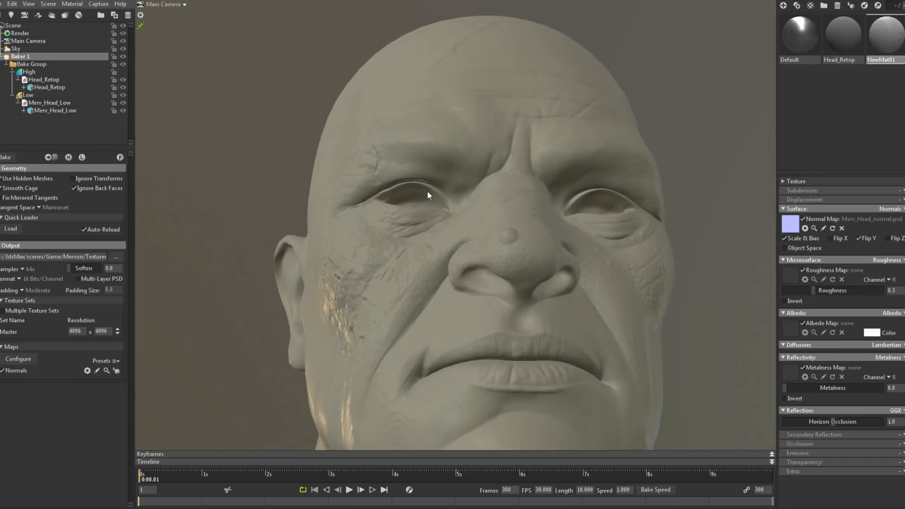
{"action": "left_click_drag", "start_coordinate": [427, 190], "coordinate": [511, 273], "text": "alt"}
{"action": "right_click_drag", "start_coordinate": [512, 272], "coordinate": [510, 249], "text": "alt"}
{"action": "middle_click_drag", "start_coordinate": [511, 249], "coordinate": [451, 160], "text": "alt"}
{"action": "left_click_drag", "start_coordinate": [452, 160], "coordinate": [486, 245], "text": "alt"}
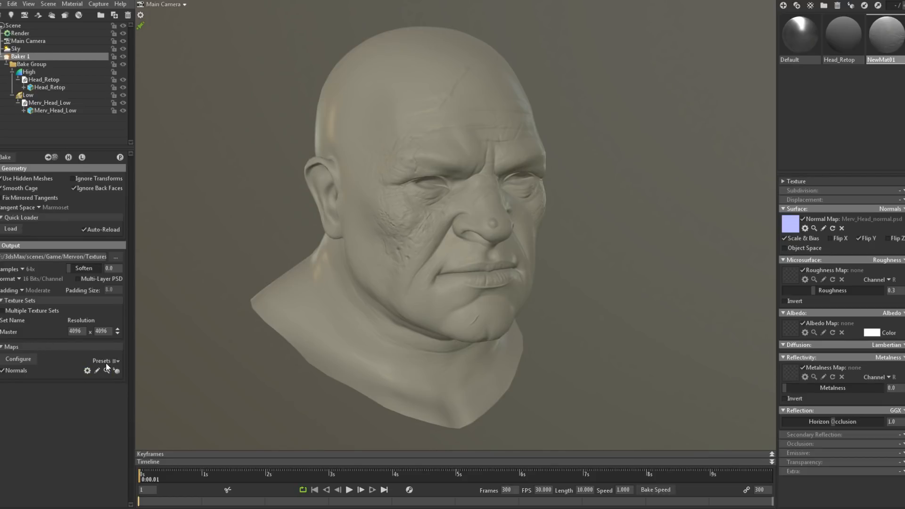
- Add the Normals (Object) map to the bake with Flip Y enabled in its settings
{"action": "left_click", "coordinate": [31, 361]}
{"action": "left_click", "coordinate": [151, 35]}
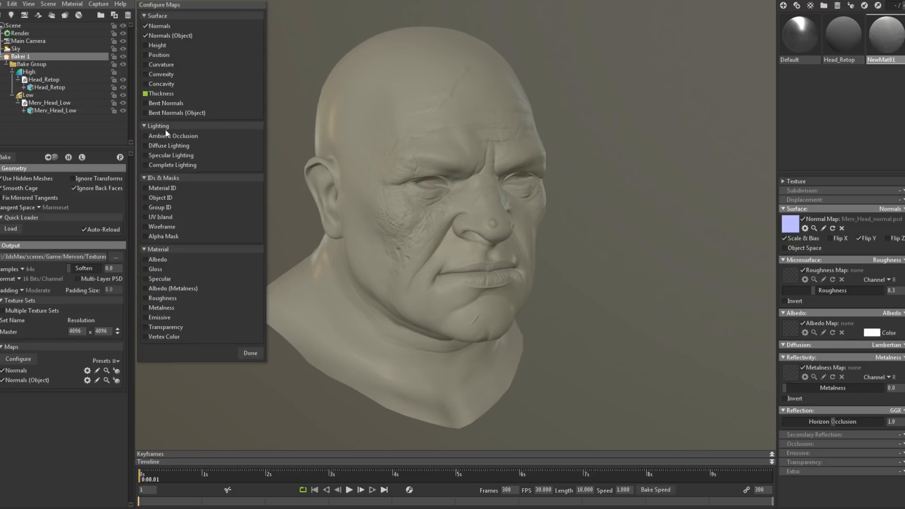
{"action": "left_click", "coordinate": [87, 381]}
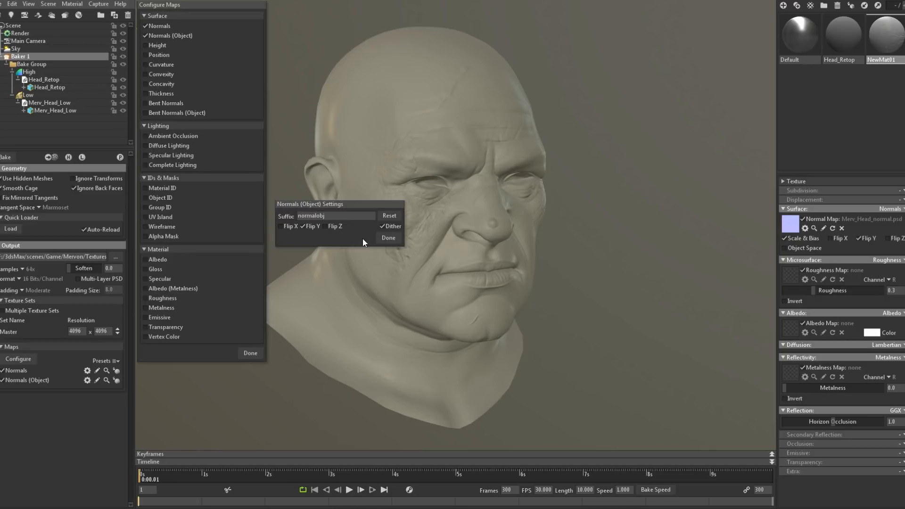
- Enable the Height, Curvature, Convexity, Concavity, Thickness and Ambient Occlusion bake maps, leave Position off, and bake the head
{"action": "left_click", "coordinate": [389, 238]}
{"action": "left_click", "coordinate": [146, 45]}
{"action": "left_click", "coordinate": [146, 55]}
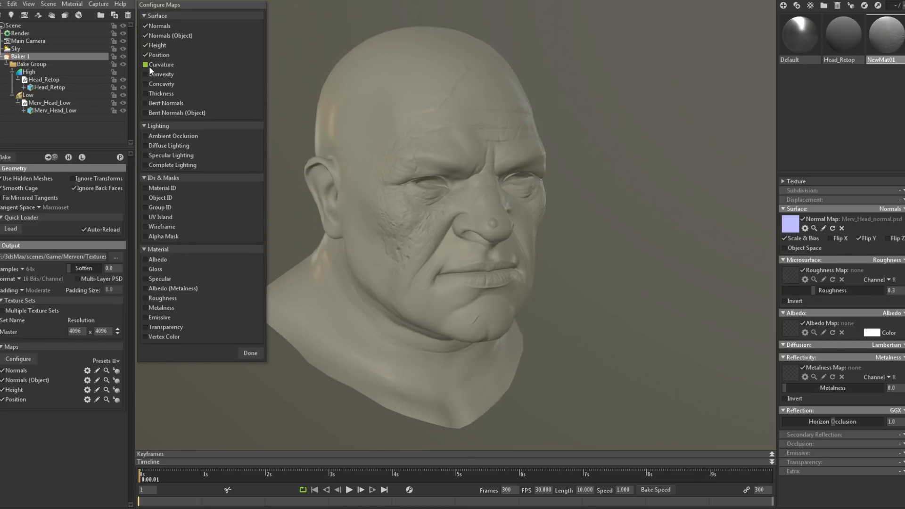
{"action": "left_click", "coordinate": [145, 65]}
{"action": "left_click", "coordinate": [146, 75]}
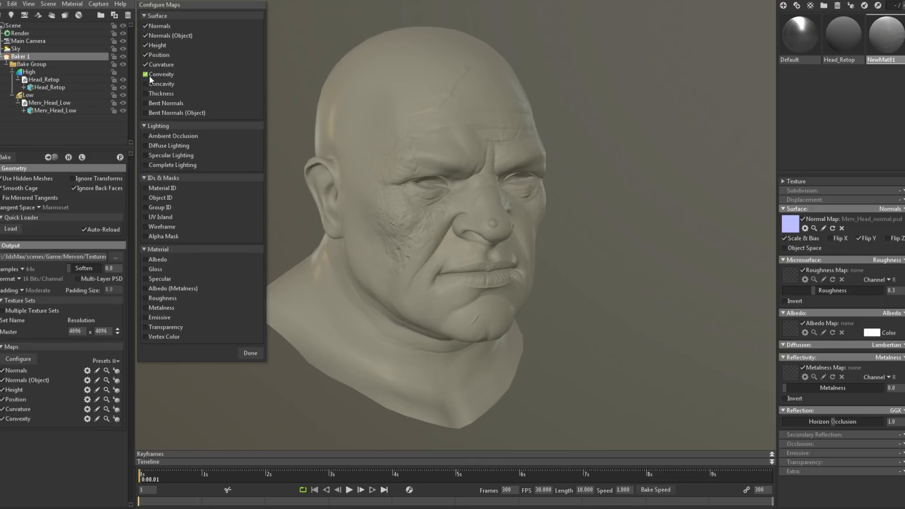
{"action": "left_click", "coordinate": [146, 84]}
{"action": "left_click", "coordinate": [151, 56]}
{"action": "left_click", "coordinate": [159, 93]}
{"action": "left_click", "coordinate": [150, 136]}
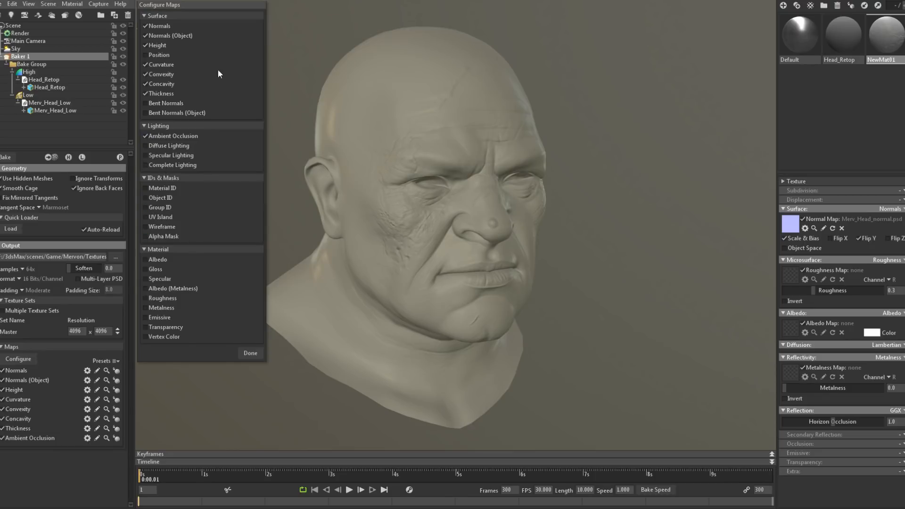
{"action": "left_click", "coordinate": [248, 355]}
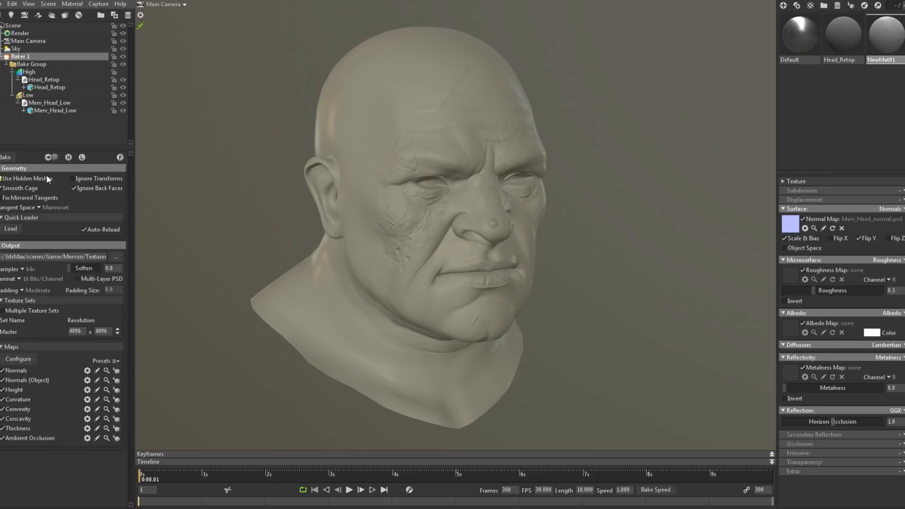
{"action": "left_click", "coordinate": [9, 158]}
- Load Merv_Head_ao.psd as the albedo map of the NewMat01 material and examine it up close on the face
{"action": "left_click", "coordinate": [787, 327]}
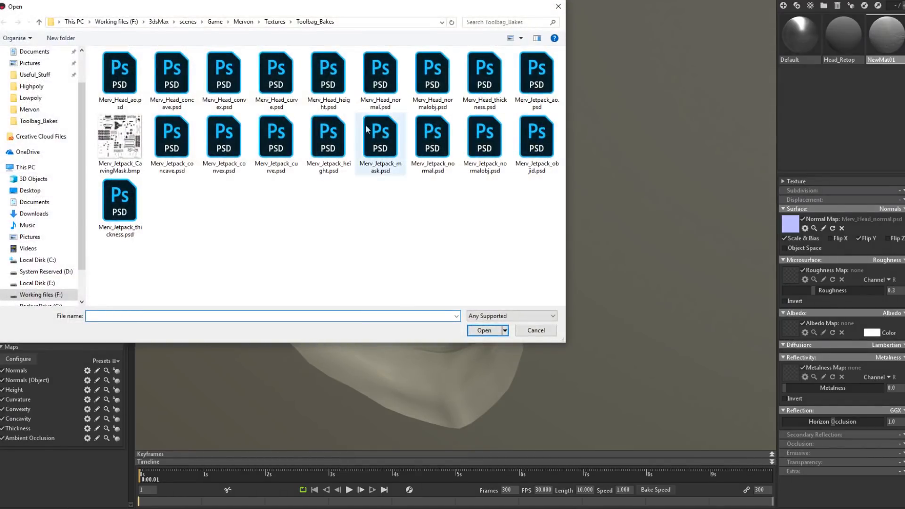
{"action": "double_click", "coordinate": [118, 74]}
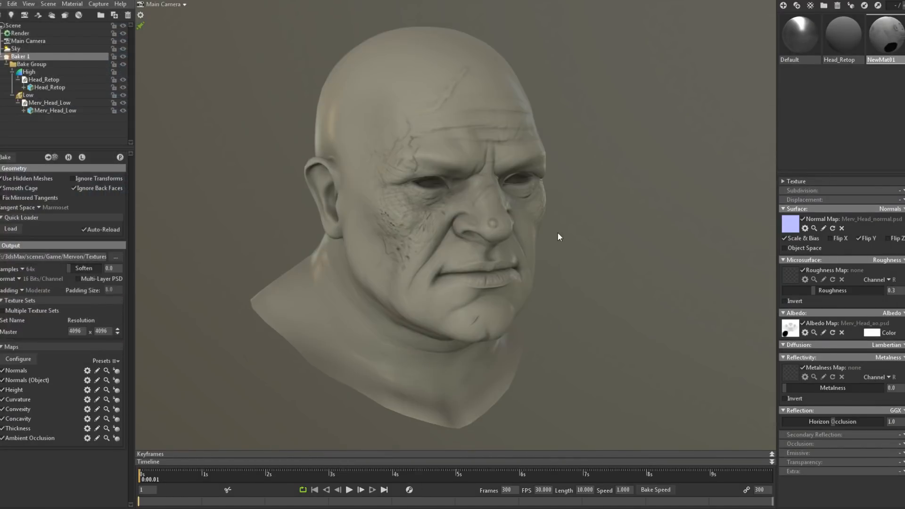
{"action": "left_click", "coordinate": [647, 245]}
{"action": "scroll", "coordinate": [539, 215], "scroll_direction": "up", "scroll_amount": 5}
{"action": "left_click_drag", "start_coordinate": [539, 215], "coordinate": [503, 202]}
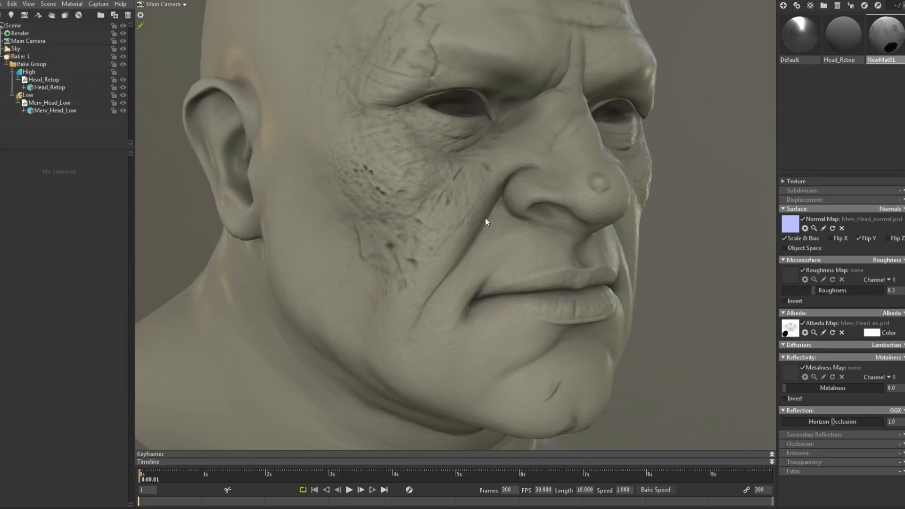
{"action": "left_click", "coordinate": [872, 333]}
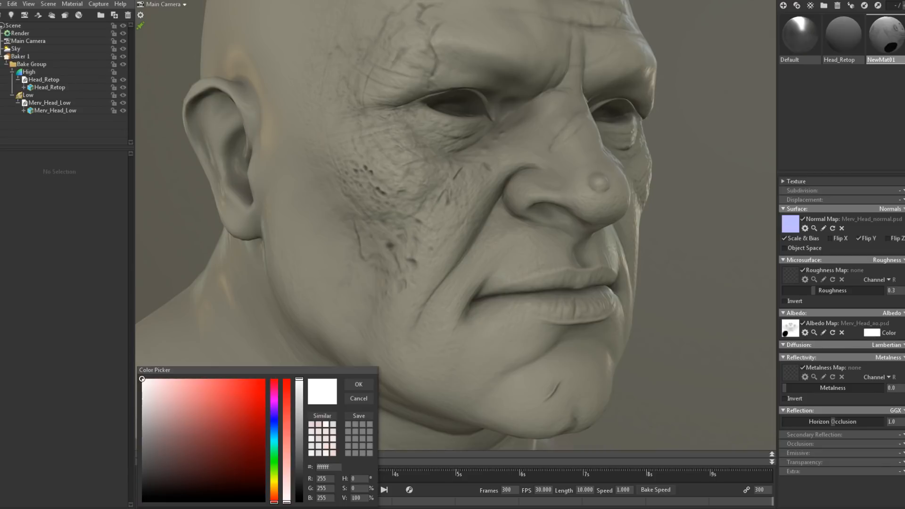
{"action": "left_click", "coordinate": [355, 395]}
- Add a spot light illuminating the head from the front and view the lit scarred cheek
{"action": "scroll", "coordinate": [445, 173], "scroll_direction": "down", "scroll_amount": 3}
{"action": "left_click_drag", "start_coordinate": [445, 173], "coordinate": [457, 147]}
{"action": "right_click_drag", "start_coordinate": [649, 264], "coordinate": [629, 242]}
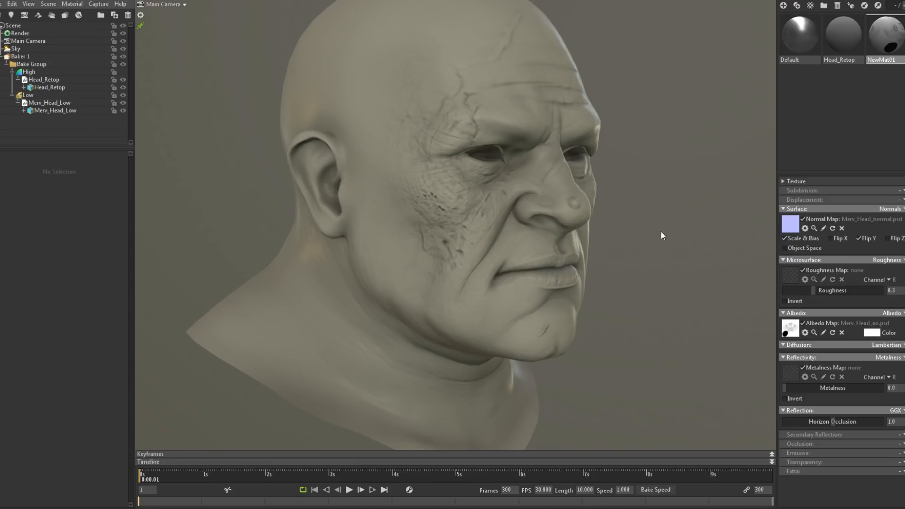
{"action": "scroll", "coordinate": [607, 149], "scroll_direction": "down", "scroll_amount": 6}
{"action": "left_click_drag", "start_coordinate": [576, 160], "coordinate": [515, 215]}
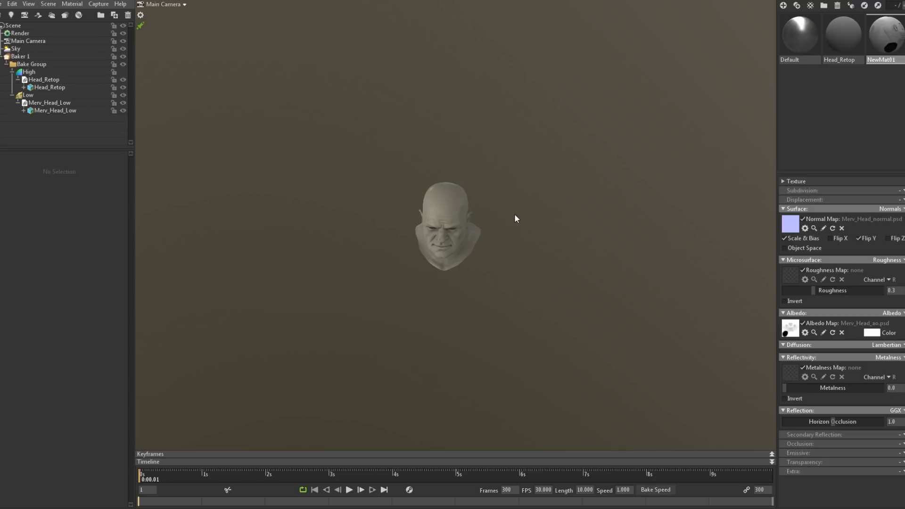
{"action": "left_click", "coordinate": [11, 15]}
{"action": "left_click_drag", "start_coordinate": [558, 253], "coordinate": [644, 210]}
{"action": "scroll", "coordinate": [519, 194], "scroll_direction": "up", "scroll_amount": 8}
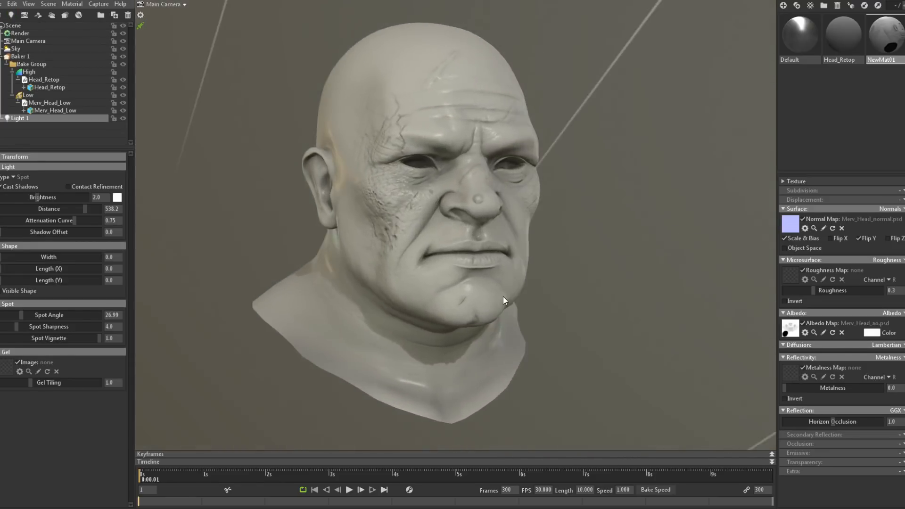
{"action": "mouse_move", "coordinate": [502, 296]}
{"action": "left_mouse_down"}
{"action": "mouse_move", "coordinate": [499, 220]}
{"action": "mouse_move", "coordinate": [524, 216]}
{"action": "left_mouse_up"}
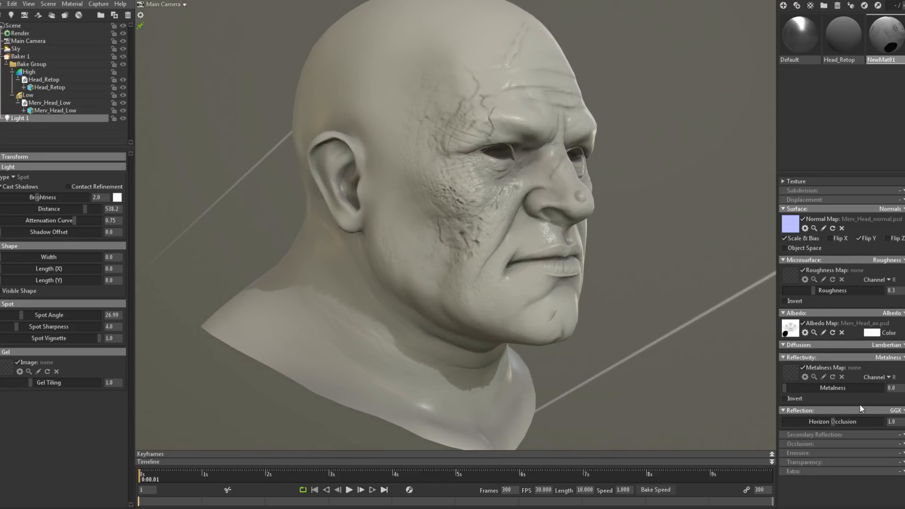
- Clear the material's albedo map, enable its Occlusion shader and load Merv_Head_ao.psd as the occlusion map
{"action": "left_click", "coordinate": [842, 333]}
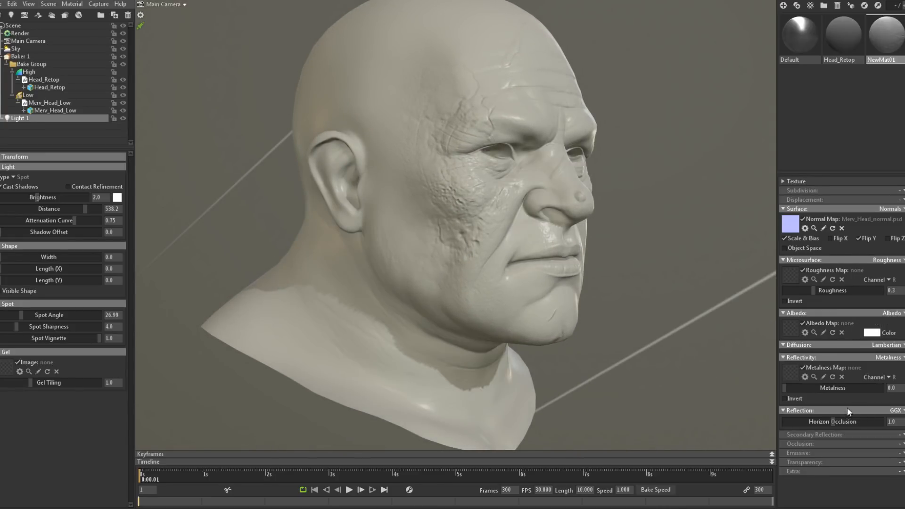
{"action": "left_click", "coordinate": [889, 452]}
{"action": "left_click", "coordinate": [792, 455]}
{"action": "double_click", "coordinate": [131, 68]}
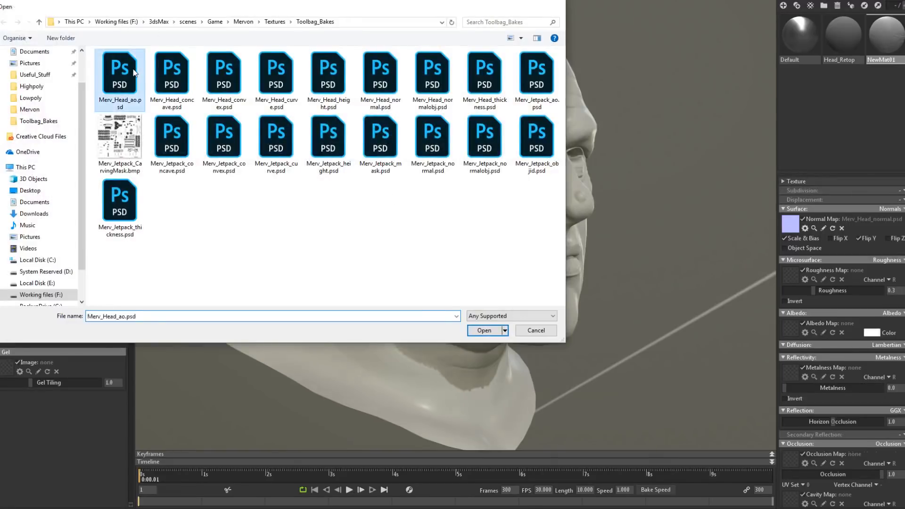
- Examine the effect of the occlusion strength on the face, leaving Occlusion at 1.0
{"action": "scroll", "coordinate": [657, 251], "scroll_direction": "up", "scroll_amount": 8}
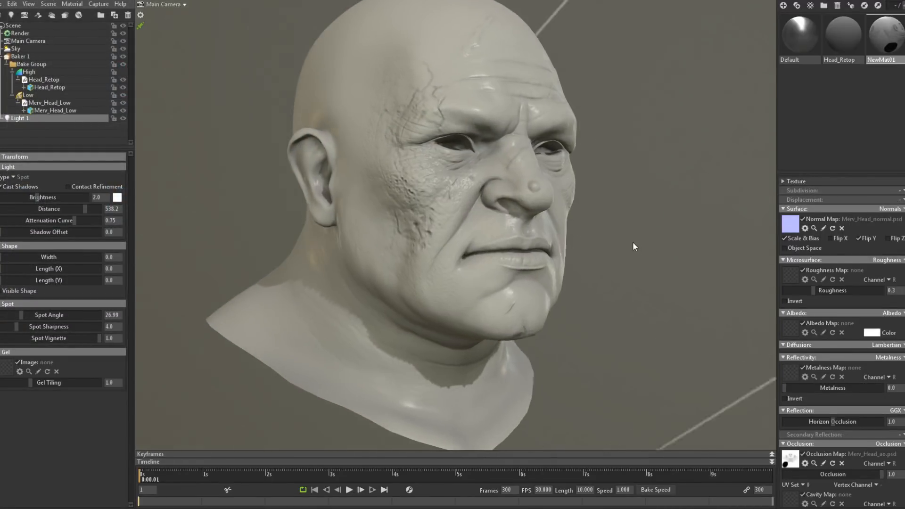
{"action": "middle_click_drag", "start_coordinate": [667, 243], "coordinate": [694, 312]}
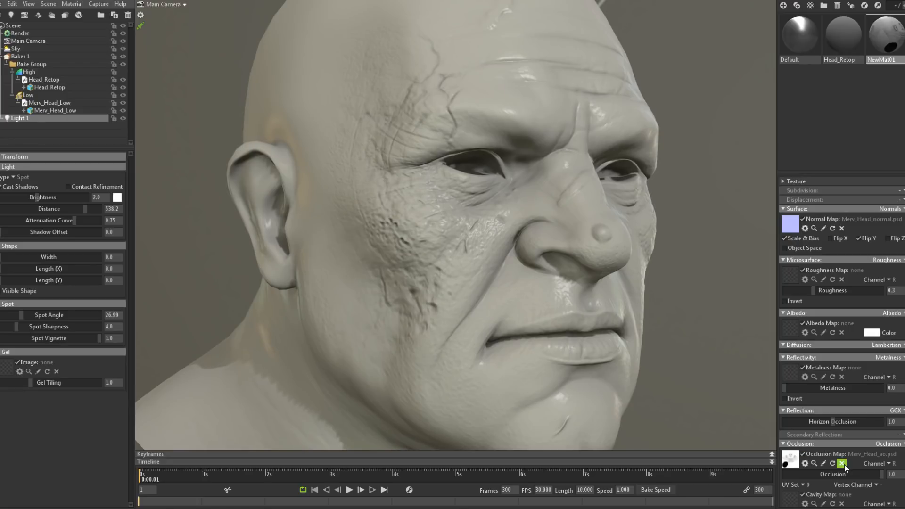
{"action": "mouse_move", "coordinate": [881, 475]}
{"action": "left_mouse_down"}
{"action": "mouse_move", "coordinate": [865, 477]}
{"action": "mouse_move", "coordinate": [880, 482]}
{"action": "mouse_move", "coordinate": [811, 468]}
{"action": "mouse_move", "coordinate": [894, 460]}
{"action": "left_mouse_up"}
{"action": "scroll", "coordinate": [599, 157], "scroll_direction": "down", "scroll_amount": 5}
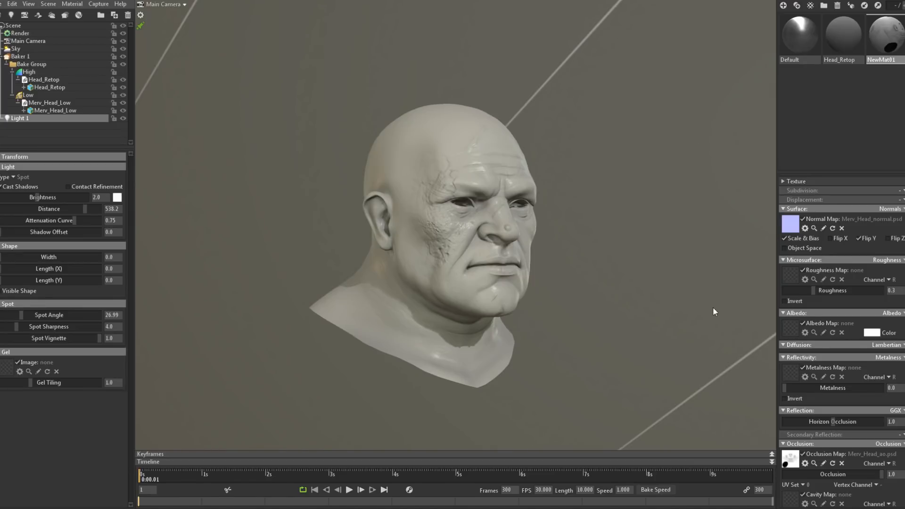
{"action": "scroll", "coordinate": [598, 191], "scroll_direction": "down", "scroll_amount": 2}
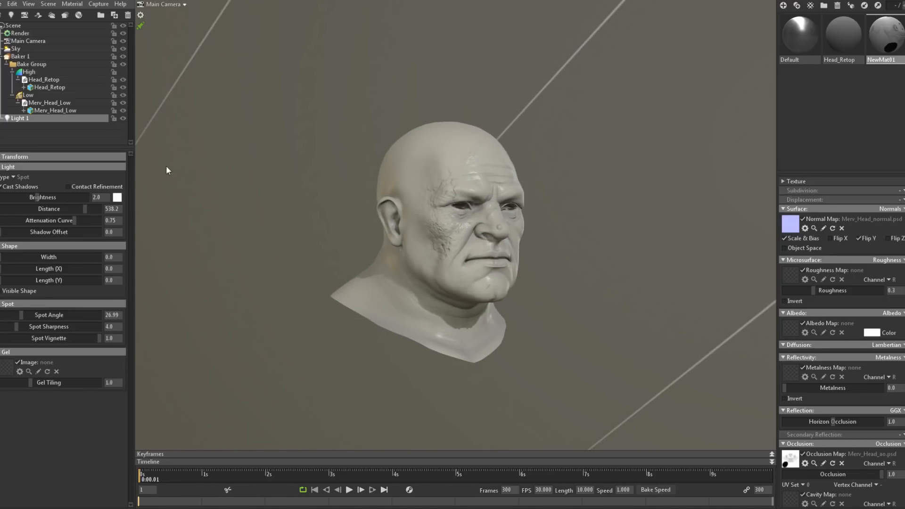
- Set the Sky light's brightness to 0.0 and view the face under the spot light alone
{"action": "left_click", "coordinate": [83, 47]}
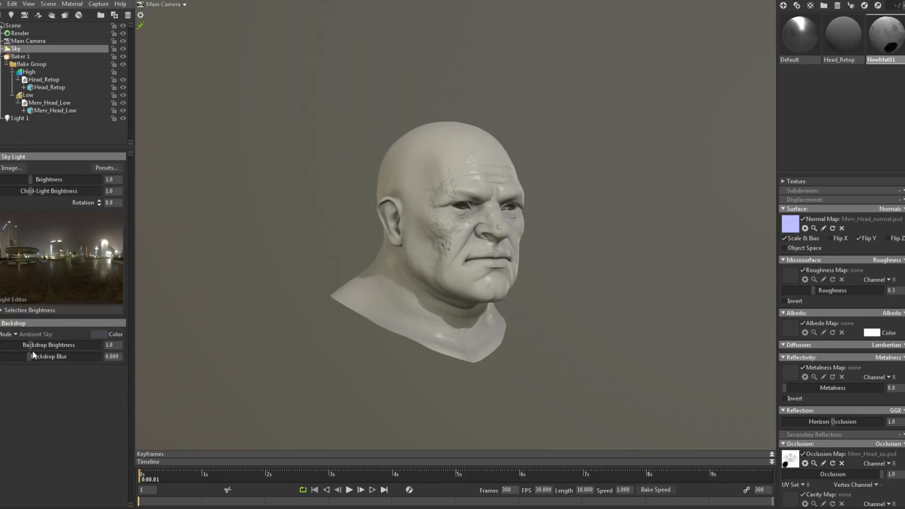
{"action": "left_click_drag", "start_coordinate": [30, 179], "coordinate": [2, 177]}
{"action": "right_click_drag", "start_coordinate": [336, 207], "coordinate": [422, 316]}
{"action": "mouse_move", "coordinate": [421, 316]}
{"action": "left_mouse_down"}
{"action": "mouse_move", "coordinate": [505, 280]}
{"action": "mouse_move", "coordinate": [488, 356]}
{"action": "mouse_move", "coordinate": [474, 332]}
{"action": "mouse_move", "coordinate": [572, 270]}
{"action": "left_mouse_up"}
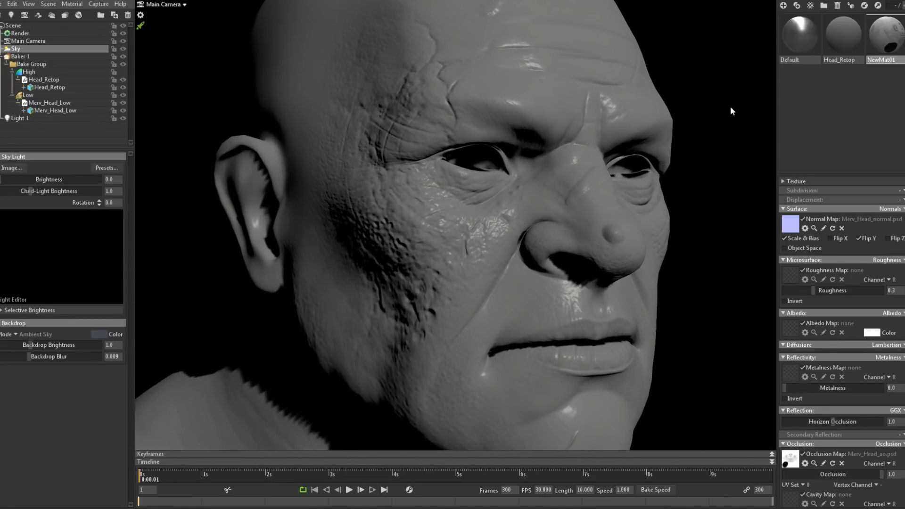
- Set the brightness of Light 1 to about 3.015 and enable its Contact Refinement
{"action": "left_click", "coordinate": [19, 118]}
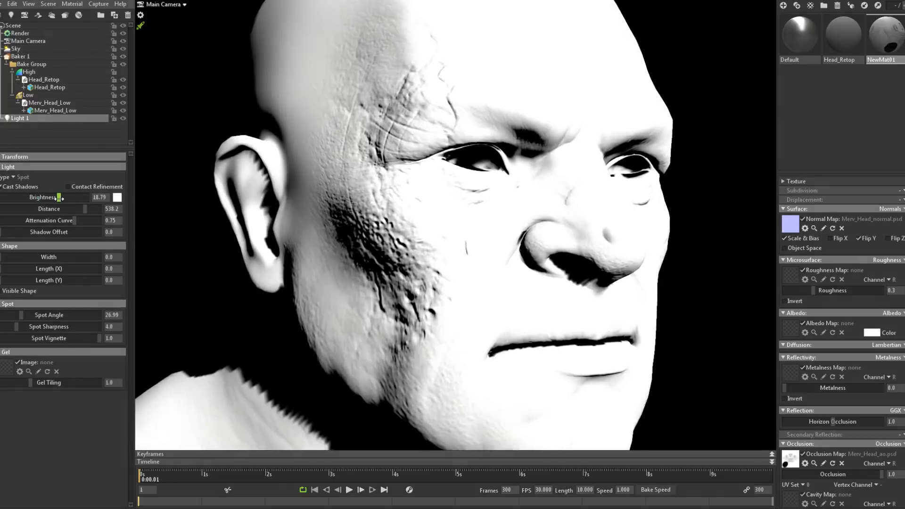
{"action": "mouse_move", "coordinate": [35, 198]}
{"action": "left_mouse_down"}
{"action": "mouse_move", "coordinate": [49, 197]}
{"action": "mouse_move", "coordinate": [34, 198]}
{"action": "mouse_move", "coordinate": [42, 200]}
{"action": "left_mouse_up"}
{"action": "left_click", "coordinate": [67, 187]}
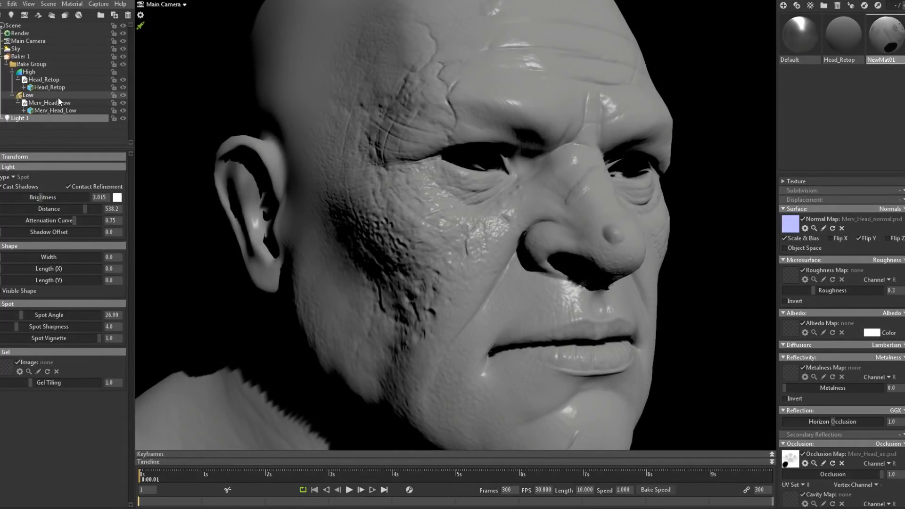
- Set the Sky light's brightness to about 1.878 and test the material's occlusion strength under it
{"action": "left_click", "coordinate": [23, 49]}
{"action": "left_click_drag", "start_coordinate": [3, 182], "coordinate": [37, 184]}
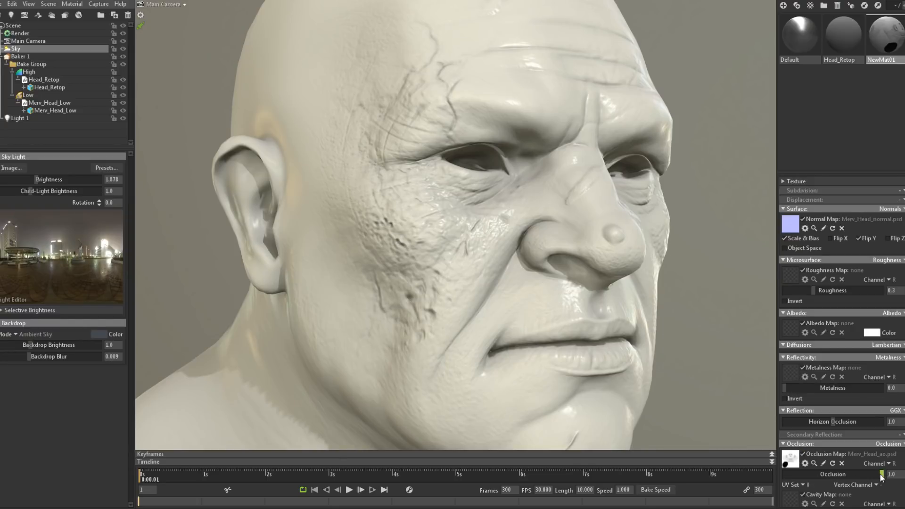
{"action": "left_click_drag", "start_coordinate": [882, 474], "coordinate": [891, 451]}
- Turn off the material's Occlusion shader and load Merv_Head_thickness.psd as the albedo map
{"action": "left_click", "coordinate": [888, 444]}
{"action": "left_click", "coordinate": [887, 454]}
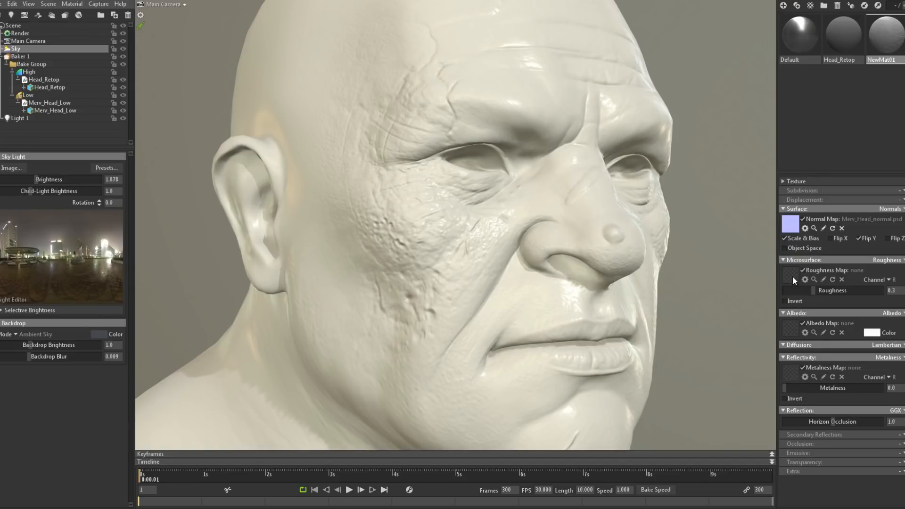
{"action": "left_click", "coordinate": [791, 329]}
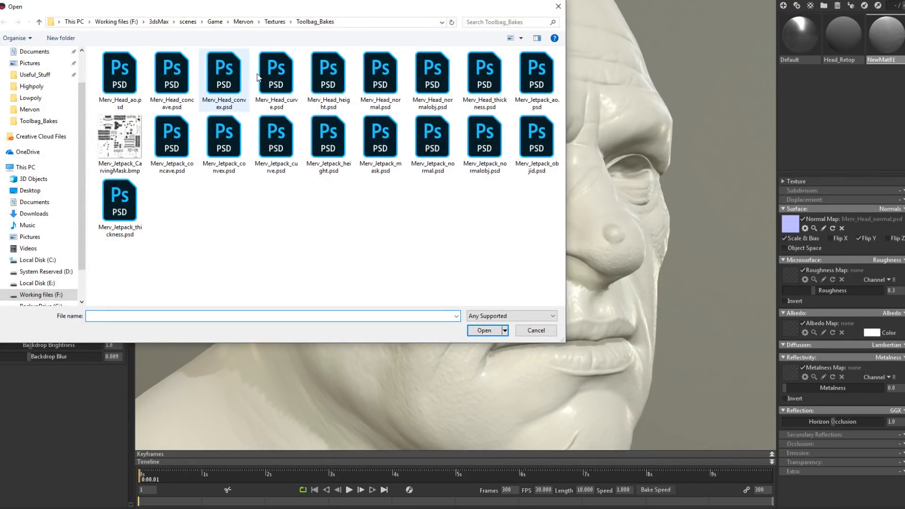
{"action": "double_click", "coordinate": [485, 74]}
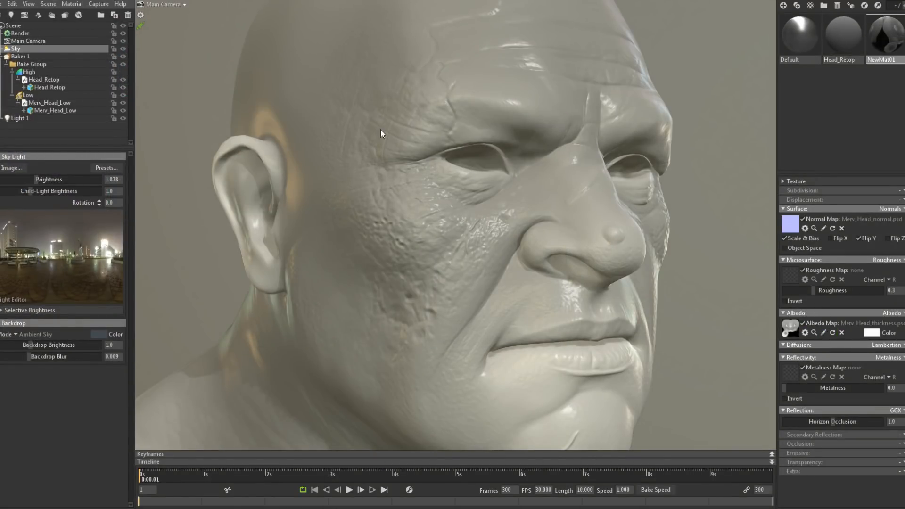
- Set the Sky light's brightness to 1.69 and enable sRGB Color Space for the thickness texture
{"action": "mouse_move", "coordinate": [35, 179]}
{"action": "left_mouse_down"}
{"action": "mouse_move", "coordinate": [27, 179]}
{"action": "mouse_move", "coordinate": [36, 179]}
{"action": "left_mouse_up"}
{"action": "left_click", "coordinate": [805, 332]}
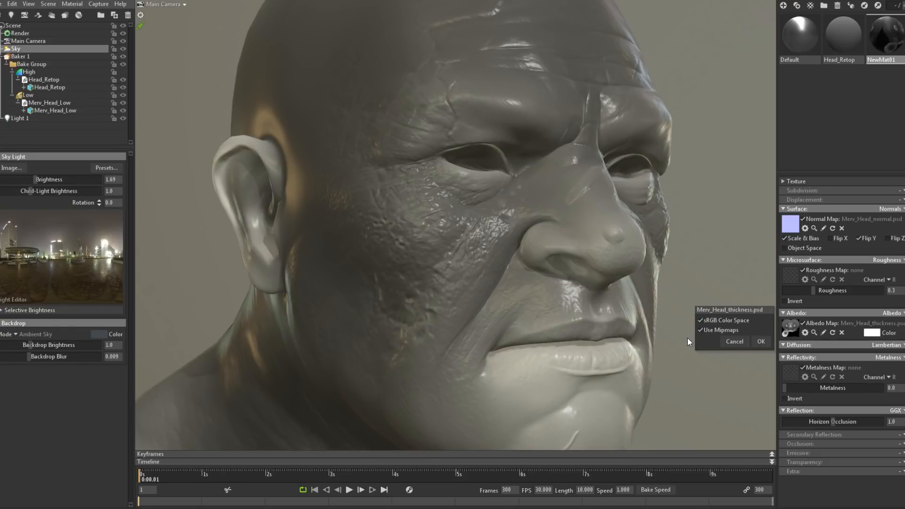
{"action": "left_click", "coordinate": [764, 344]}
{"action": "right_click_drag", "start_coordinate": [738, 298], "coordinate": [645, 217]}
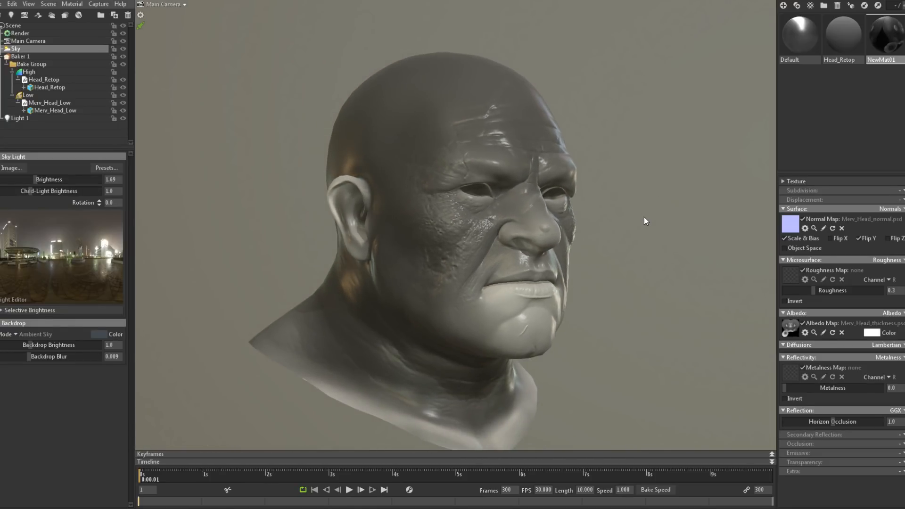
- Set the material's roughness to 0.925 and examine the thickness map around the ears, nose, lips and chin
{"action": "left_click_drag", "start_coordinate": [813, 291], "coordinate": [875, 283]}
{"action": "left_click_drag", "start_coordinate": [542, 218], "coordinate": [410, 221]}
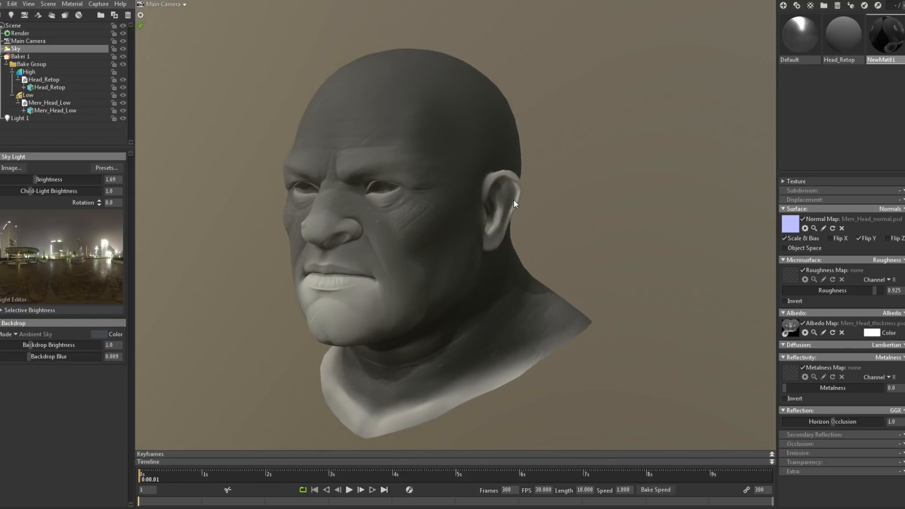
{"action": "left_click_drag", "start_coordinate": [476, 252], "coordinate": [473, 172]}
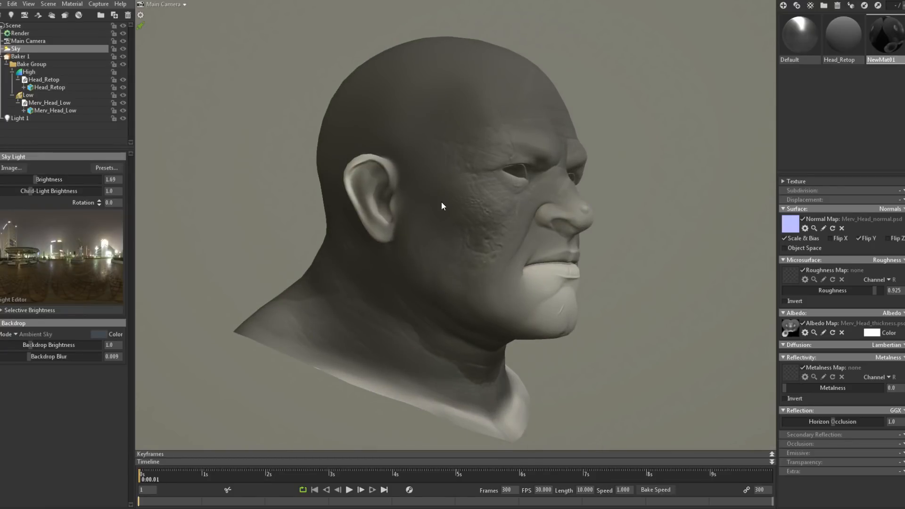
{"action": "left_click_drag", "start_coordinate": [442, 202], "coordinate": [517, 295]}
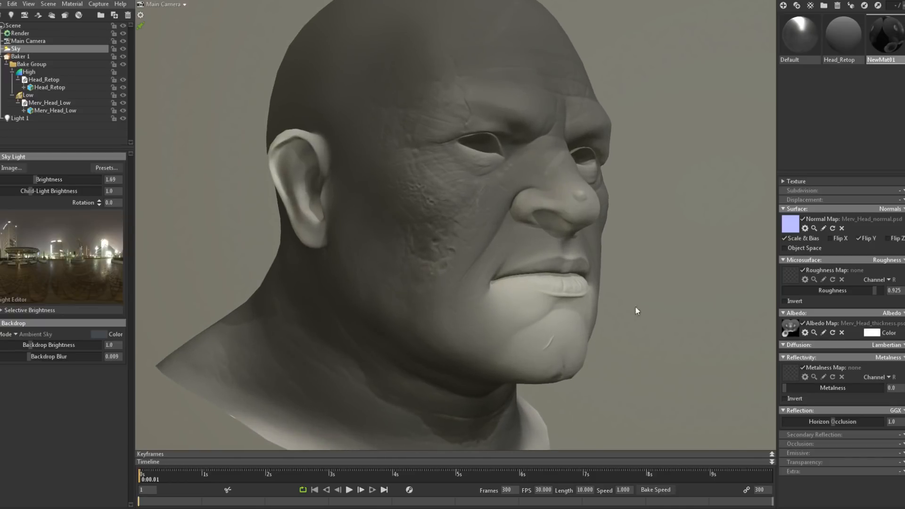
{"action": "left_click_drag", "start_coordinate": [522, 225], "coordinate": [574, 320]}
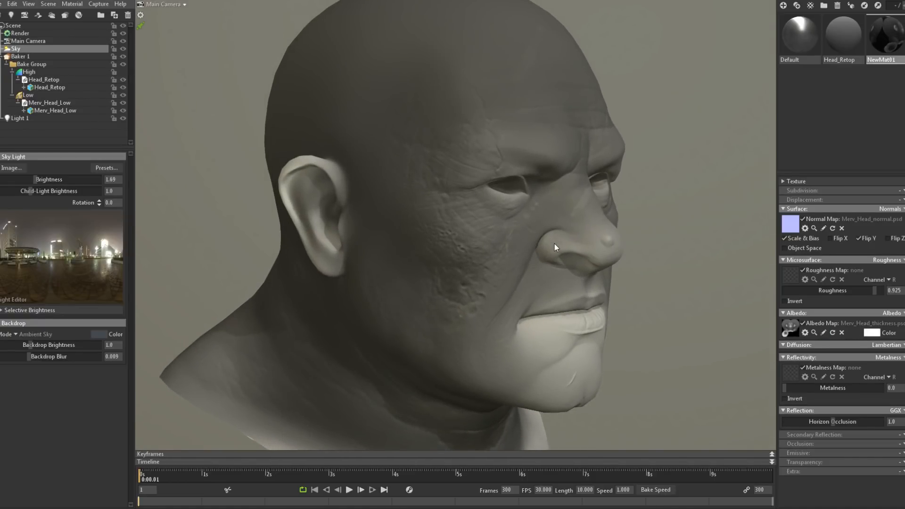
{"action": "left_click_drag", "start_coordinate": [555, 244], "coordinate": [511, 295]}
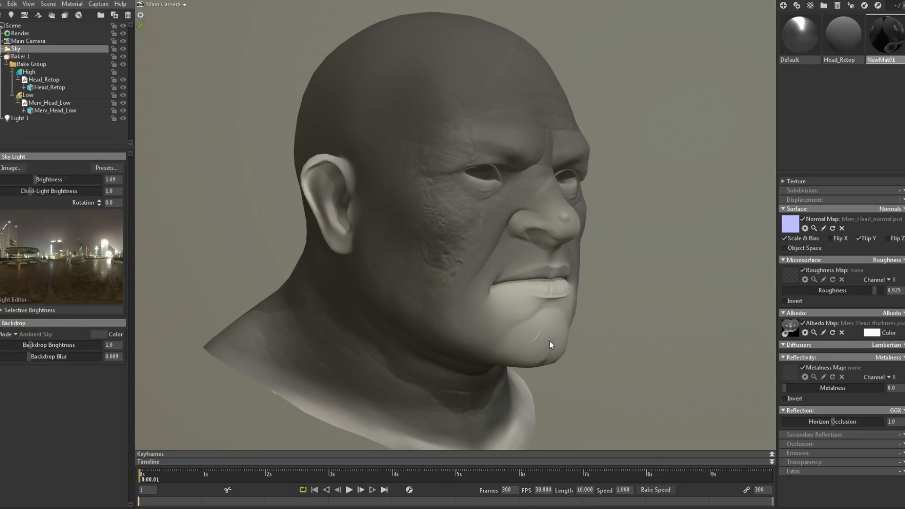
{"action": "left_click_drag", "start_coordinate": [550, 341], "coordinate": [522, 290]}
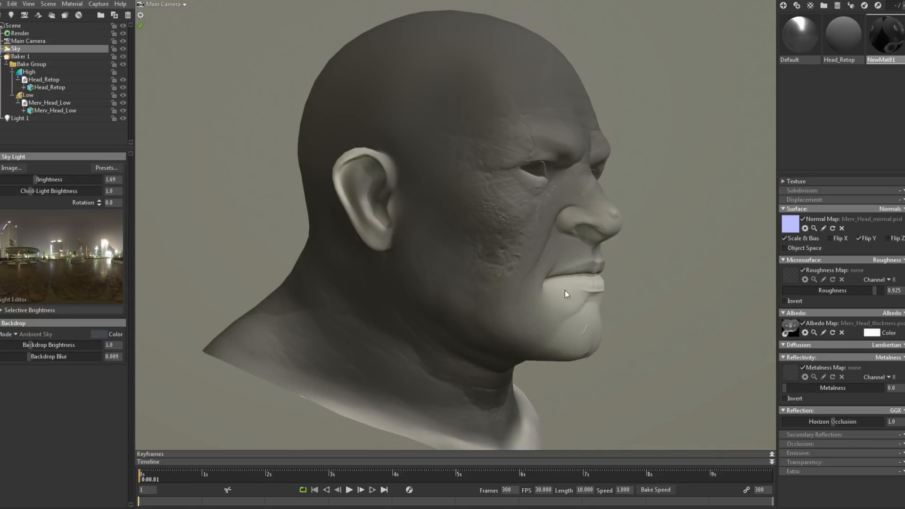
{"action": "mouse_move", "coordinate": [530, 326]}
{"action": "left_mouse_down"}
{"action": "mouse_move", "coordinate": [469, 326]}
{"action": "mouse_move", "coordinate": [549, 328]}
{"action": "mouse_move", "coordinate": [579, 310]}
{"action": "mouse_move", "coordinate": [528, 336]}
{"action": "left_mouse_up"}
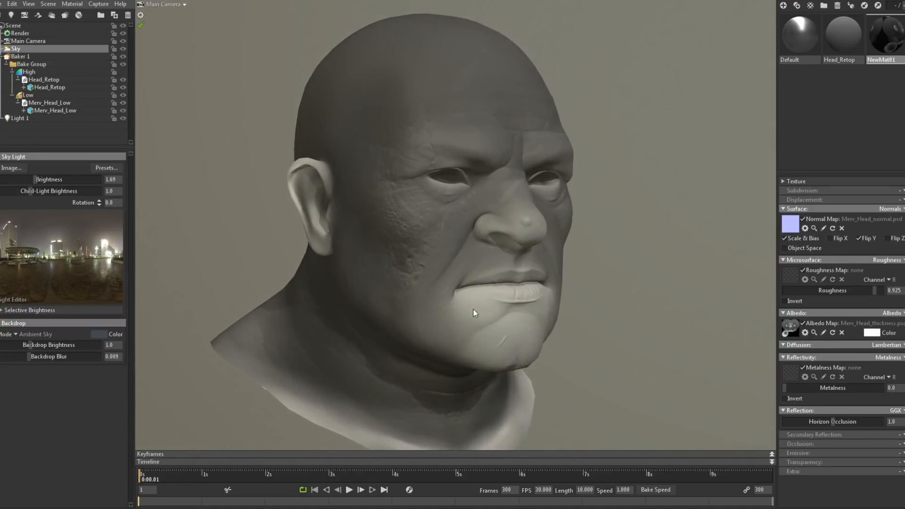
- Clear the material's albedo map and switch its diffusion model to Subsurface Scatter
{"action": "left_click_drag", "start_coordinate": [474, 309], "coordinate": [462, 259]}
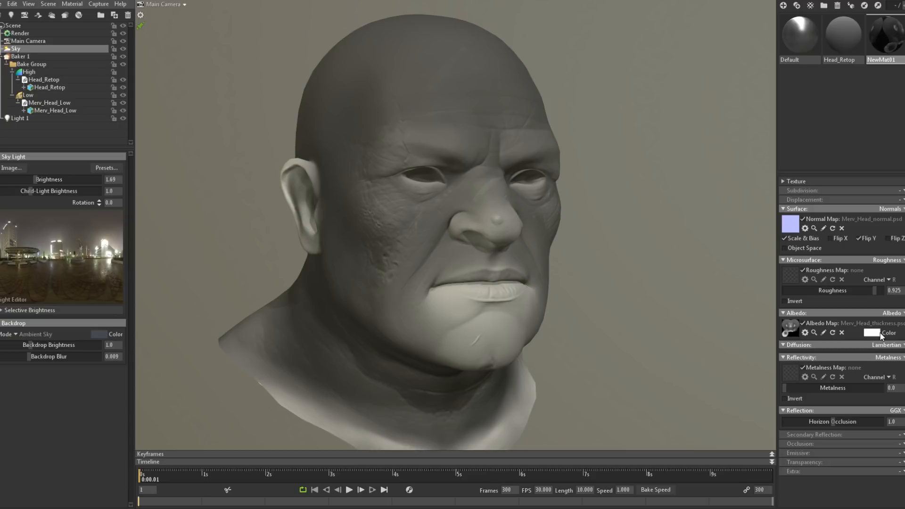
{"action": "left_click", "coordinate": [843, 333]}
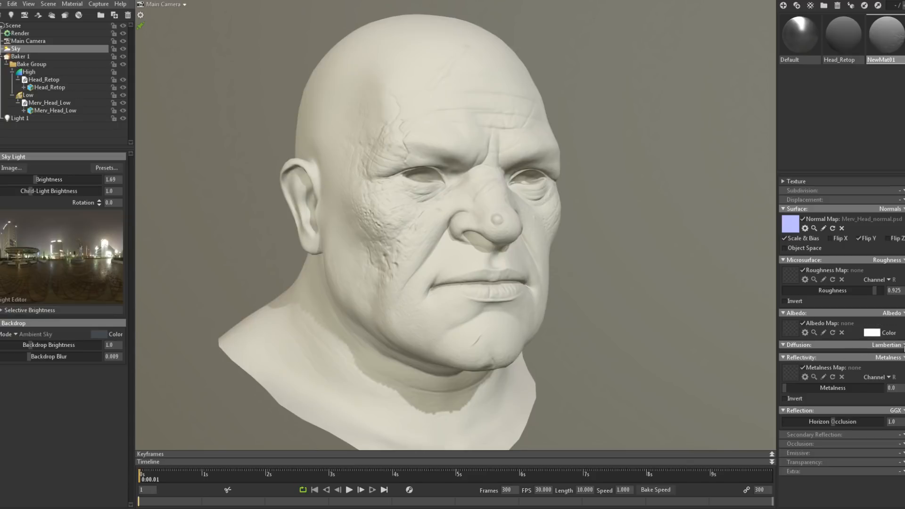
{"action": "left_click", "coordinate": [902, 346]}
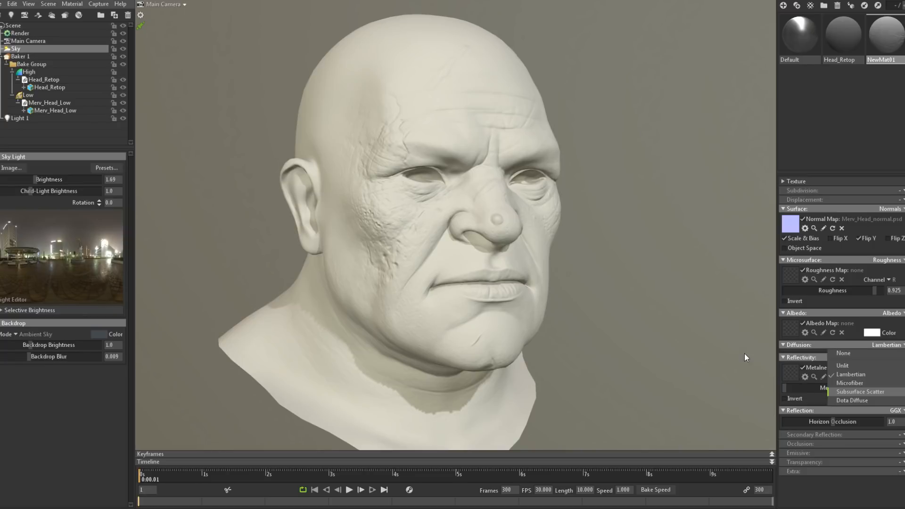
{"action": "left_click", "coordinate": [861, 392]}
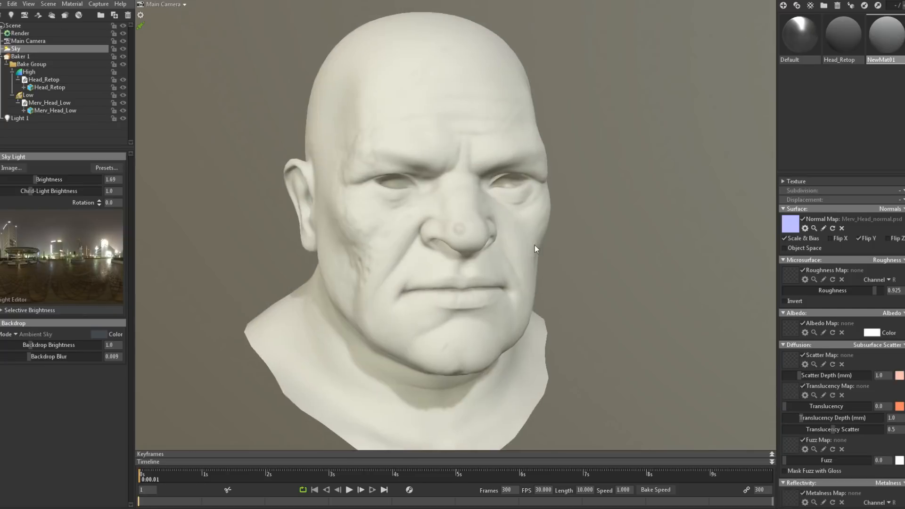
- Show the scene's scale and units, and set Scatter Depth to 0.844 mm, Translucency to 1.0 and Translucency Depth to 244.2 mm
{"action": "left_click_drag", "start_coordinate": [534, 245], "coordinate": [560, 216]}
{"action": "right_click_drag", "start_coordinate": [559, 216], "coordinate": [567, 249]}
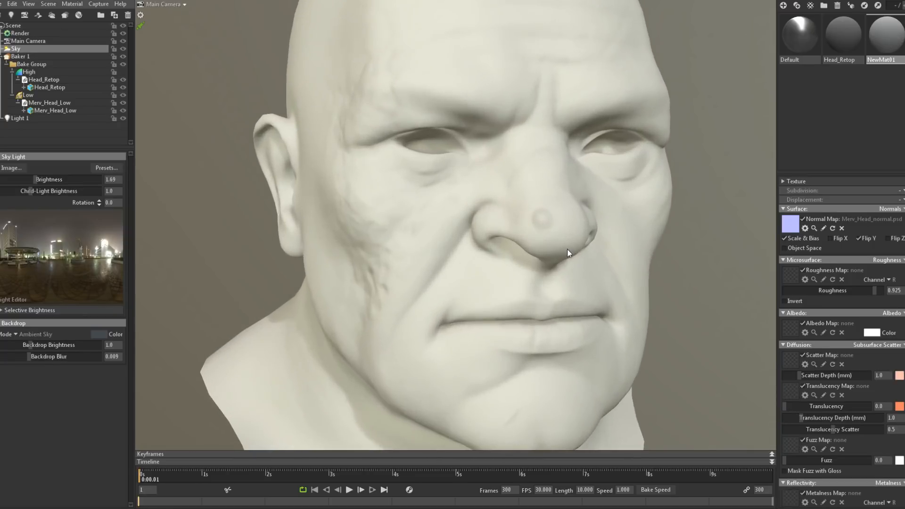
{"action": "left_click_drag", "start_coordinate": [567, 249], "coordinate": [509, 217]}
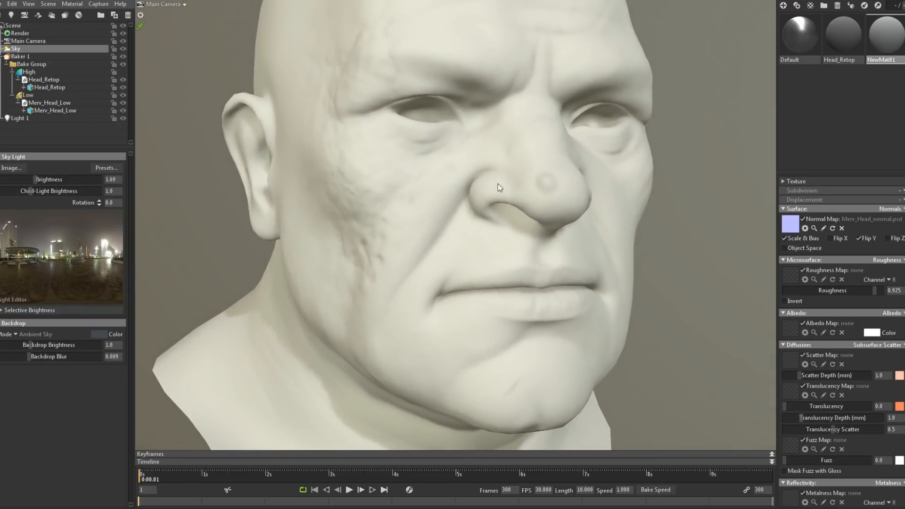
{"action": "left_click", "coordinate": [7, 25]}
{"action": "left_click_drag", "start_coordinate": [523, 197], "coordinate": [595, 195]}
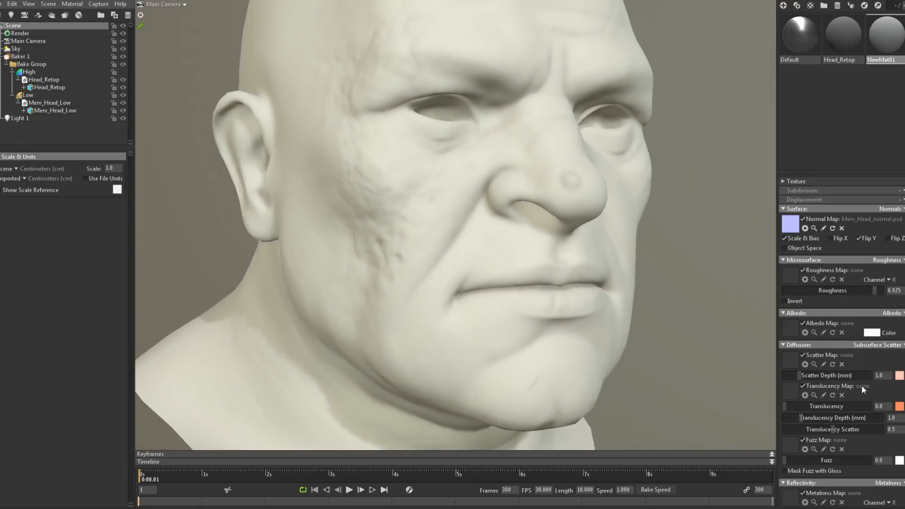
{"action": "mouse_move", "coordinate": [800, 376]}
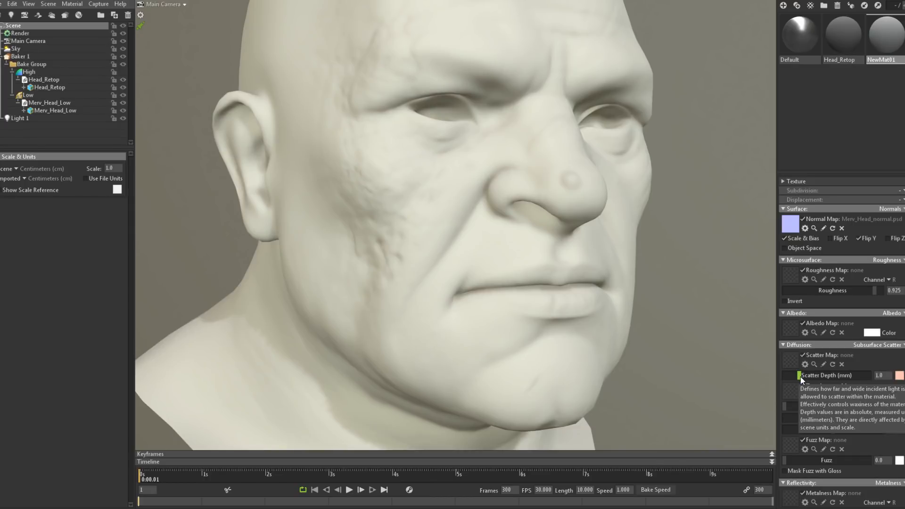
{"action": "mouse_move", "coordinate": [801, 377]}
{"action": "left_mouse_down"}
{"action": "mouse_move", "coordinate": [811, 375]}
{"action": "mouse_move", "coordinate": [799, 369]}
{"action": "left_mouse_up"}
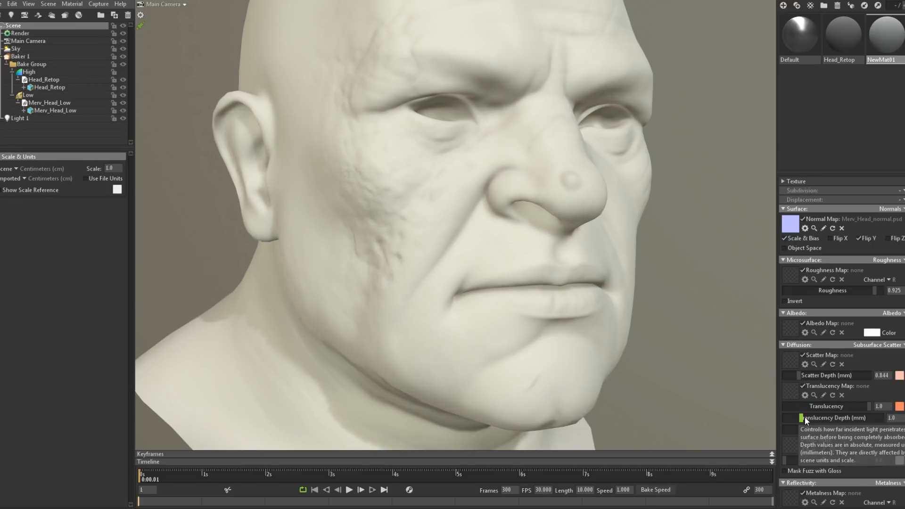
{"action": "left_click_drag", "start_coordinate": [805, 419], "coordinate": [854, 419]}
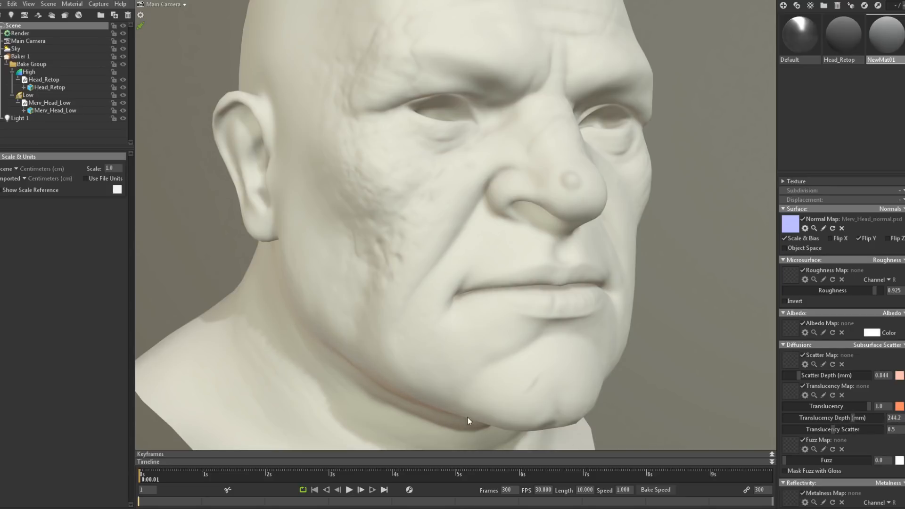
- Set the translucency color to ff0000, Translucency to 10.0, Translucency Depth to 224.2 mm and Translucency Scatter to 0.96
{"action": "left_click", "coordinate": [899, 407]}
{"action": "left_click_drag", "start_coordinate": [252, 399], "coordinate": [278, 361]}
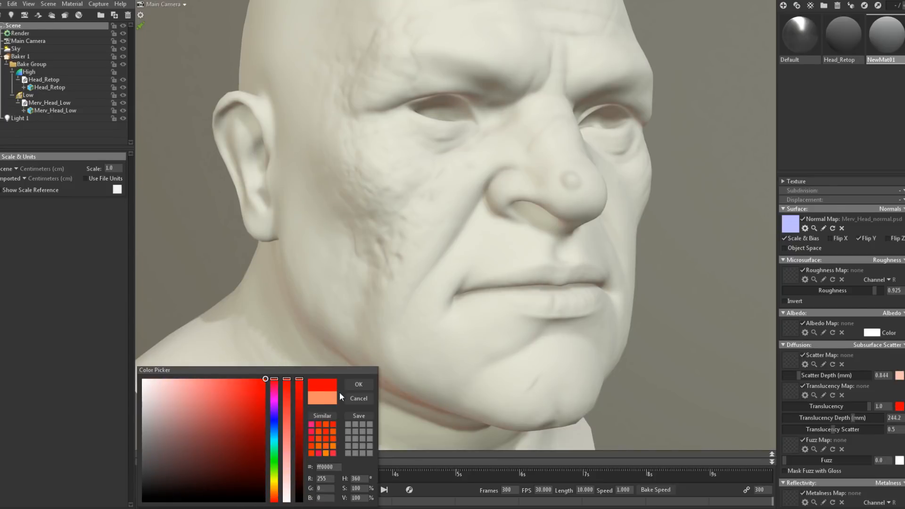
{"action": "left_click", "coordinate": [358, 385]}
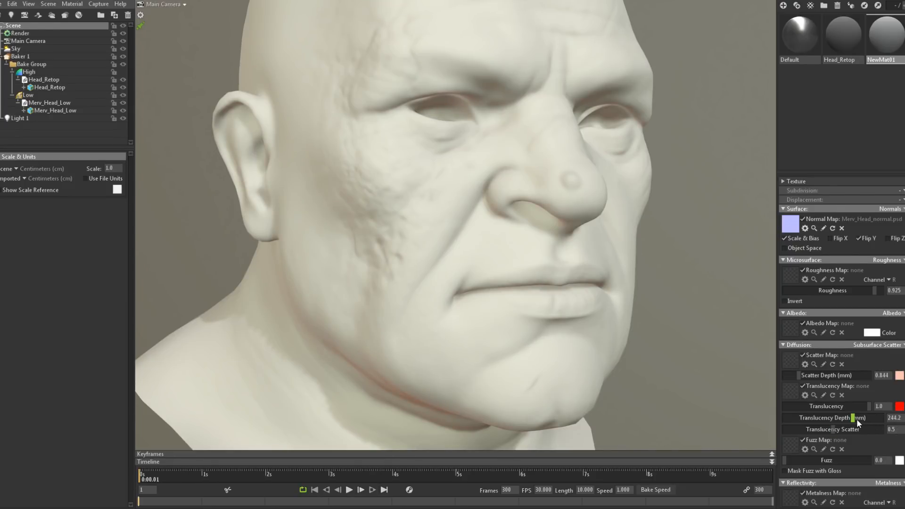
{"action": "mouse_move", "coordinate": [857, 418]}
{"action": "left_mouse_down"}
{"action": "mouse_move", "coordinate": [880, 418]}
{"action": "mouse_move", "coordinate": [819, 418]}
{"action": "mouse_move", "coordinate": [851, 418]}
{"action": "mouse_move", "coordinate": [841, 429]}
{"action": "mouse_move", "coordinate": [878, 424]}
{"action": "left_mouse_up"}
{"action": "left_click", "coordinate": [878, 406]}
{"action": "type", "text": "0"}
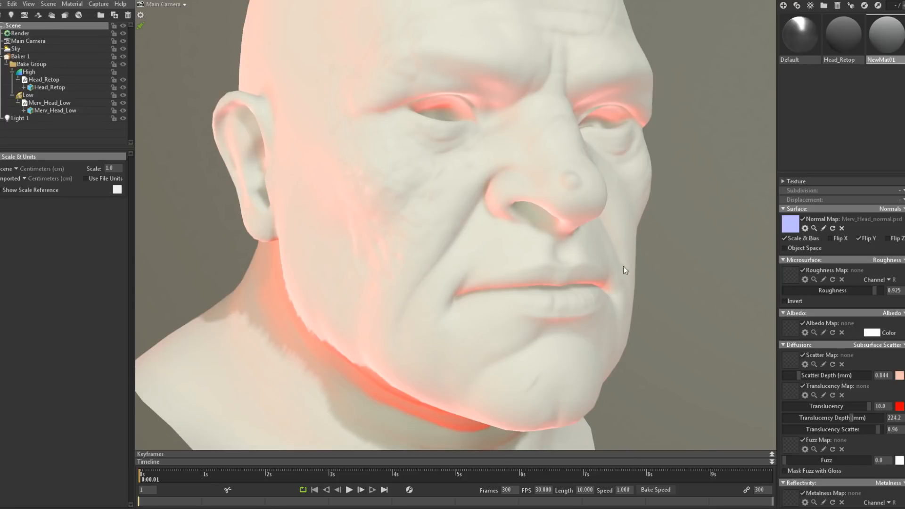
- Select Light 1, inspect the translucency on the side of the head, and set Translucency Depth to 156.2 mm and Translucency Scatter to 0.658
{"action": "left_click_drag", "start_coordinate": [629, 229], "coordinate": [526, 159]}
{"action": "right_click_drag", "start_coordinate": [524, 156], "coordinate": [495, 108]}
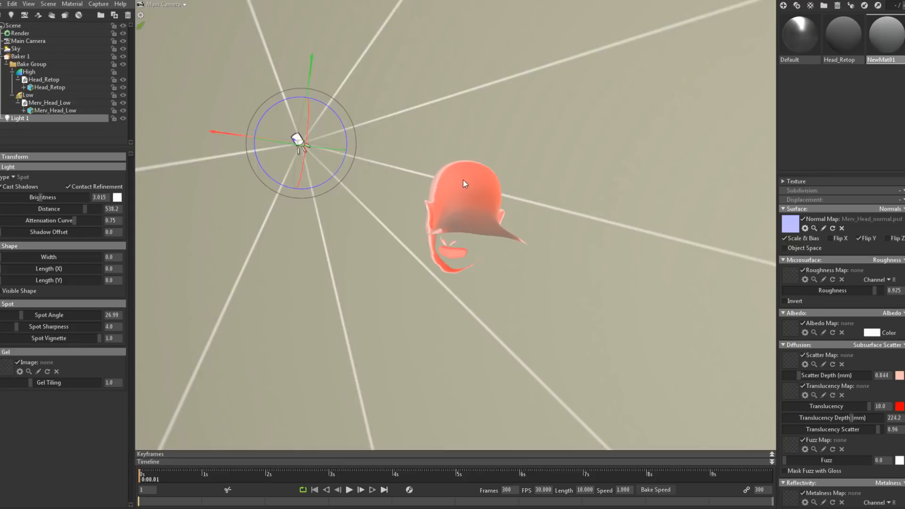
{"action": "left_click_drag", "start_coordinate": [463, 179], "coordinate": [525, 226]}
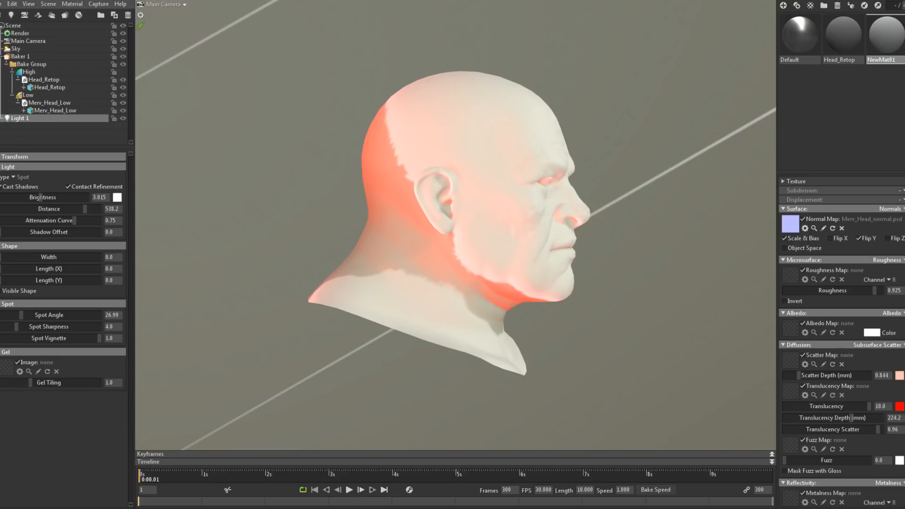
{"action": "right_click_drag", "start_coordinate": [525, 226], "coordinate": [612, 251]}
{"action": "left_click_drag", "start_coordinate": [613, 251], "coordinate": [542, 222]}
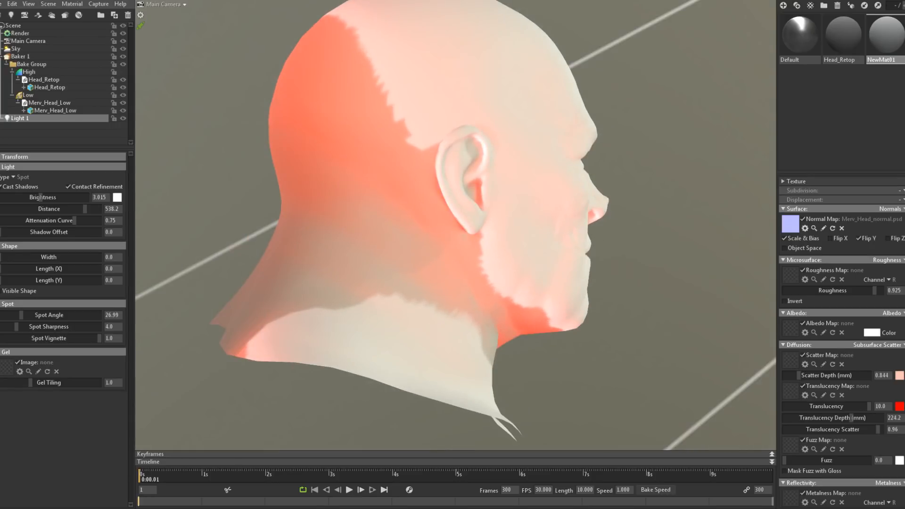
{"action": "double_click", "coordinate": [894, 417]}
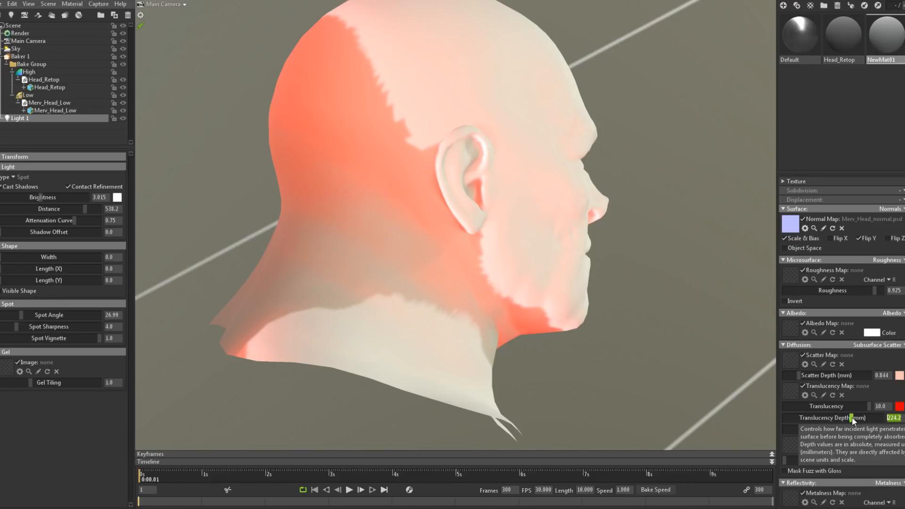
{"action": "left_click_drag", "start_coordinate": [853, 418], "coordinate": [835, 407]}
{"action": "left_click_drag", "start_coordinate": [874, 429], "coordinate": [849, 419]}
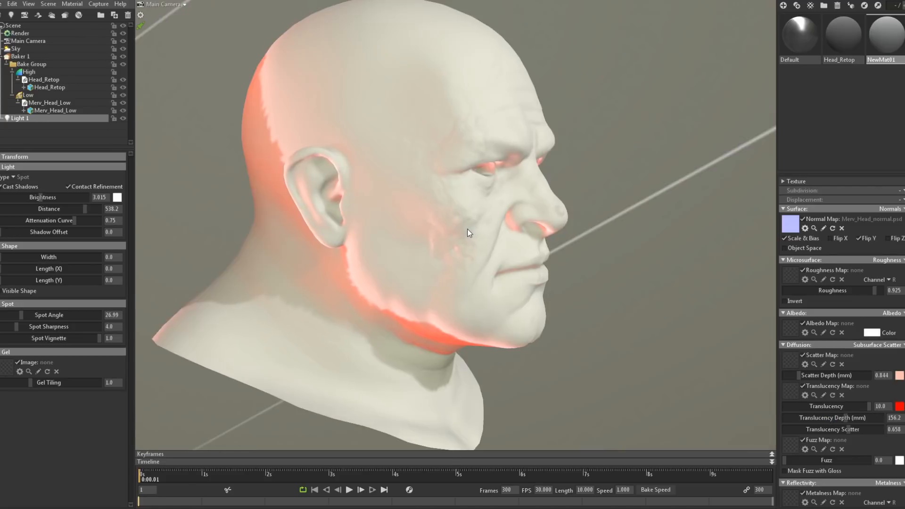
- Load Merv_Head_thickness.psd as the translucency map, set Translucency to 5.0, Translucency Depth to 205.4 mm and Translucency Scatter to 1.0, and examine the backlit ears
{"action": "left_click_drag", "start_coordinate": [468, 229], "coordinate": [560, 215]}
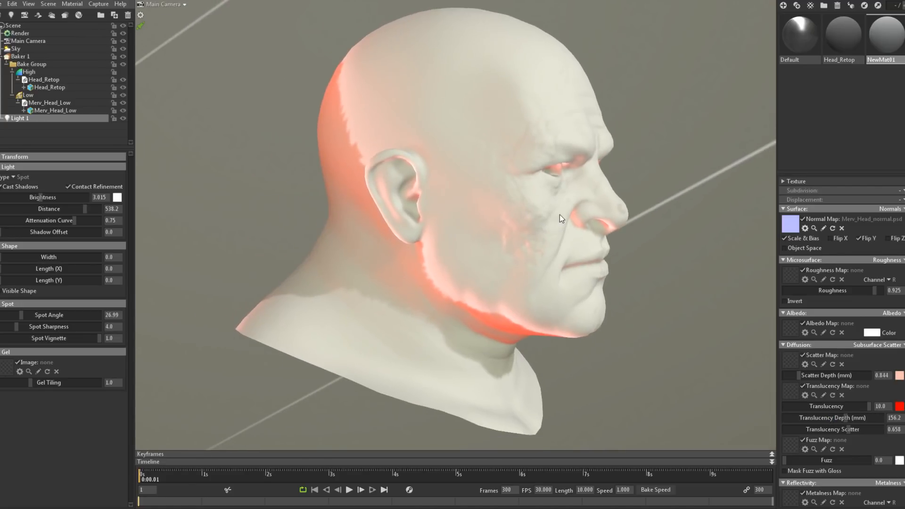
{"action": "left_click", "coordinate": [790, 391]}
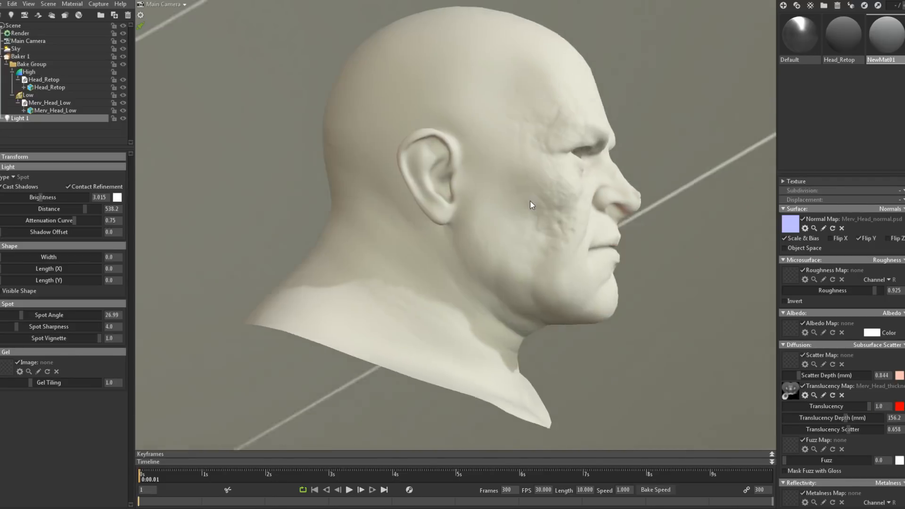
{"action": "left_click_drag", "start_coordinate": [530, 203], "coordinate": [705, 180]}
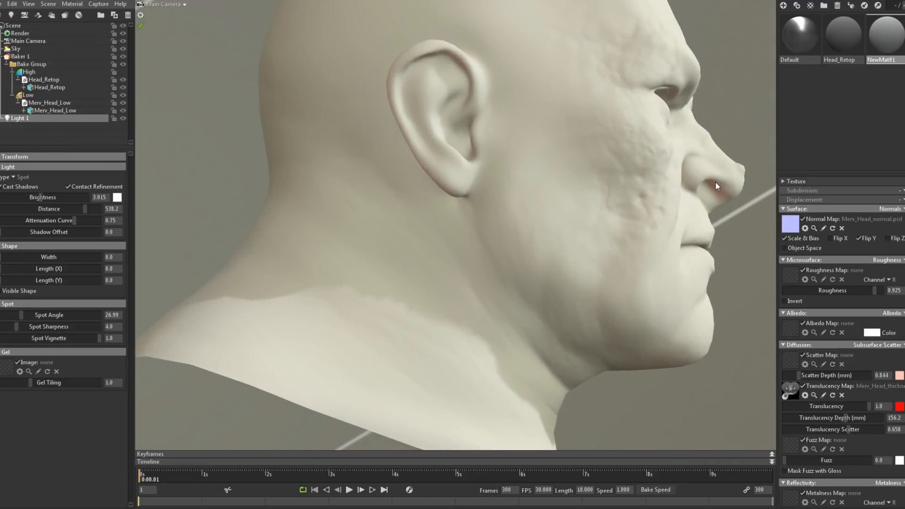
{"action": "left_click_drag", "start_coordinate": [846, 418], "coordinate": [887, 433]}
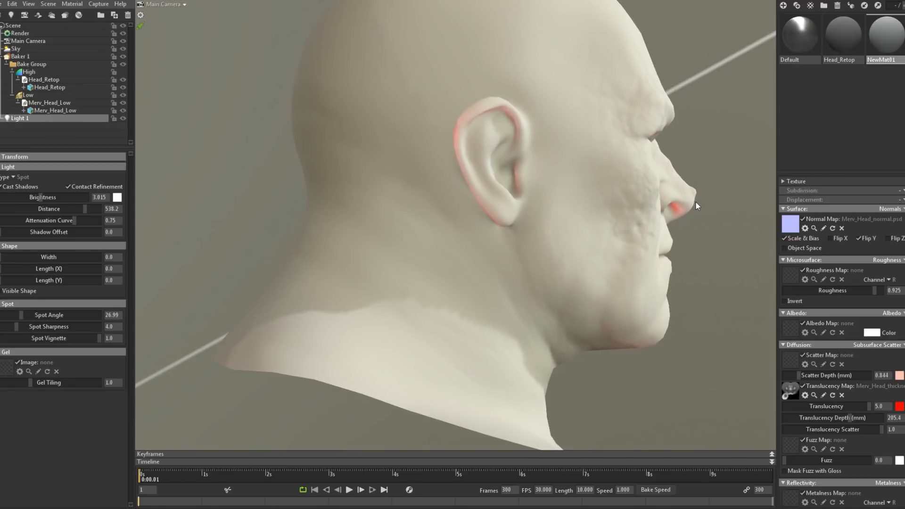
{"action": "left_click_drag", "start_coordinate": [488, 119], "coordinate": [717, 211]}
{"action": "left_click_drag", "start_coordinate": [752, 223], "coordinate": [672, 191]}
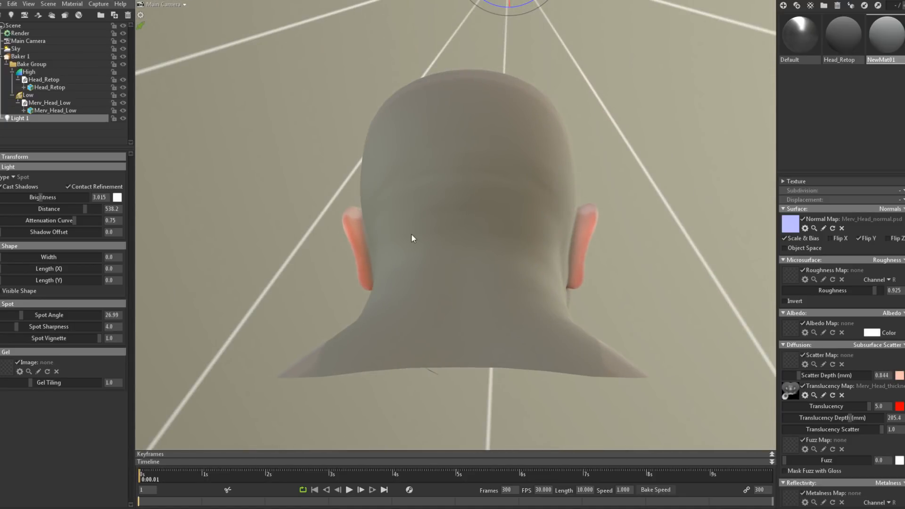
{"action": "left_click", "coordinate": [369, 263]}
{"action": "left_click_drag", "start_coordinate": [369, 262], "coordinate": [772, 307]}
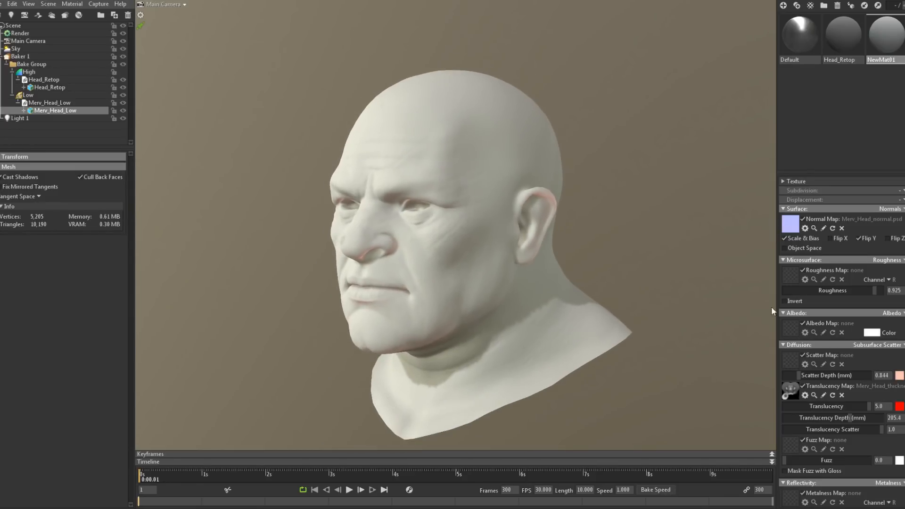
- Set the material's diffusion model to Lambertian and load Merv_Head_height.psd as the albedo map
{"action": "left_click", "coordinate": [901, 353]}
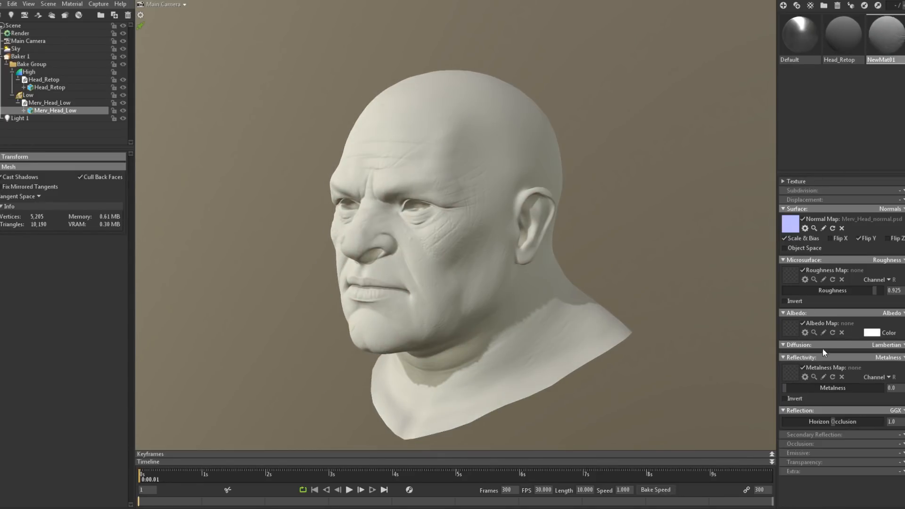
{"action": "left_click", "coordinate": [790, 325]}
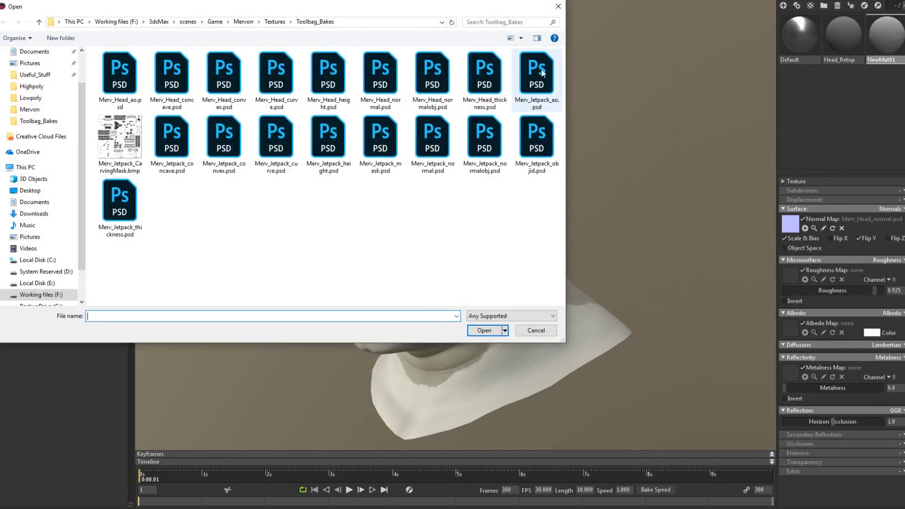
{"action": "left_click", "coordinate": [499, 83]}
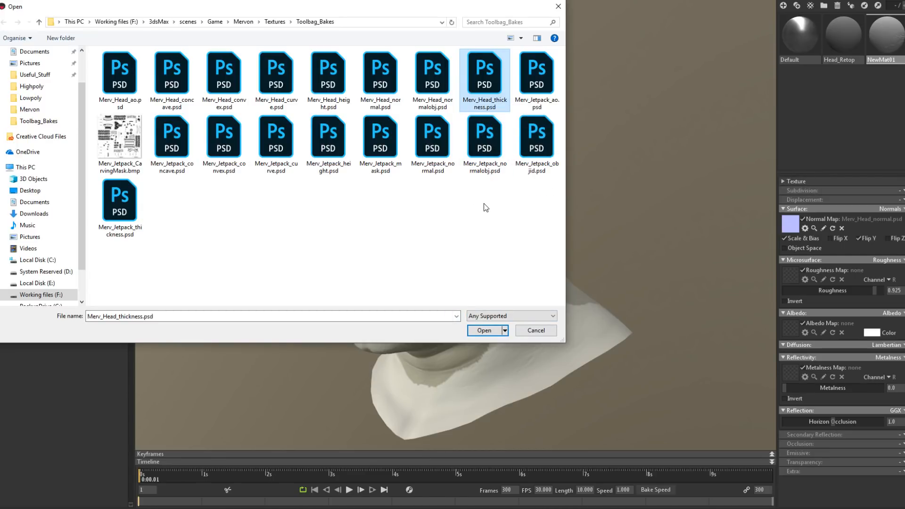
{"action": "key", "text": "Left"}
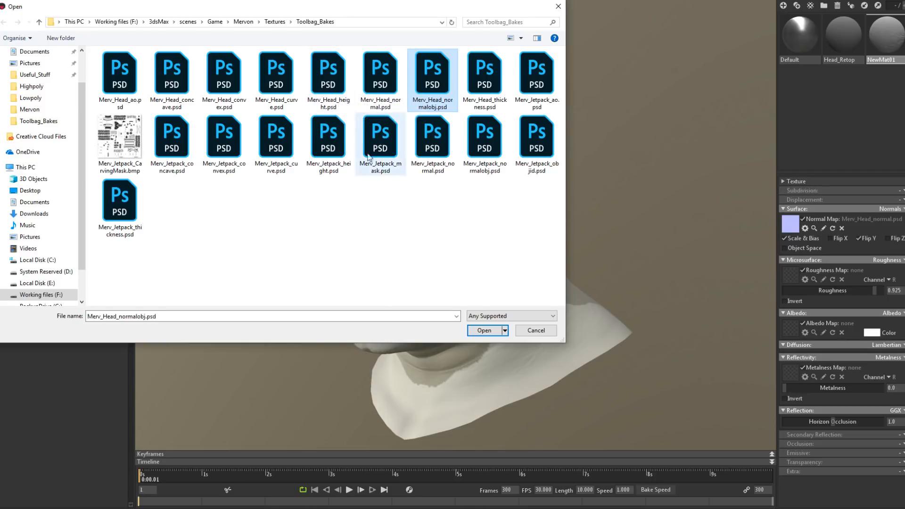
{"action": "double_click", "coordinate": [337, 84]}
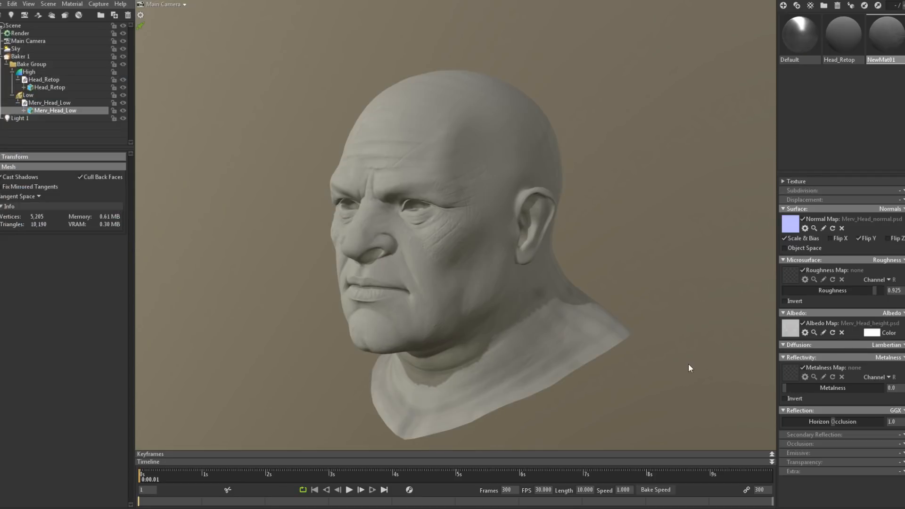
- Enable sRGB Color Space for the height texture and examine the height map on the side and front of the head
{"action": "left_click", "coordinate": [805, 333]}
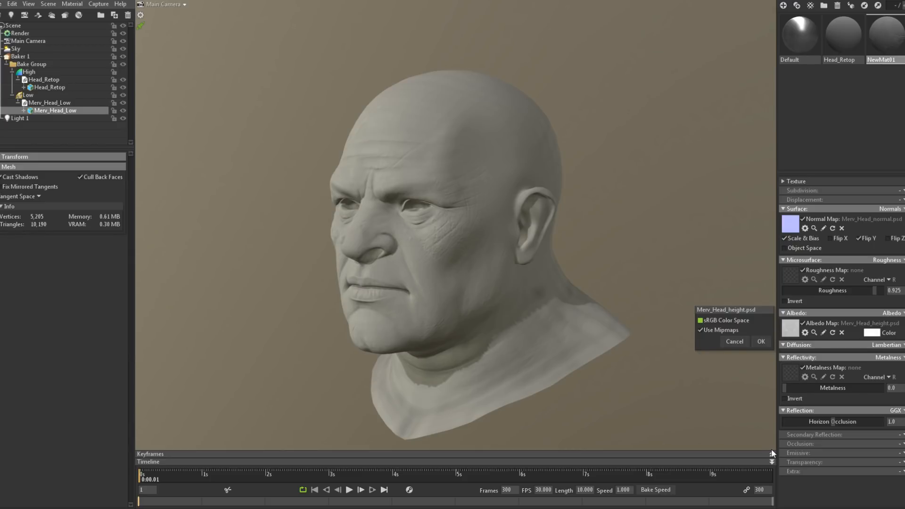
{"action": "left_click", "coordinate": [757, 339]}
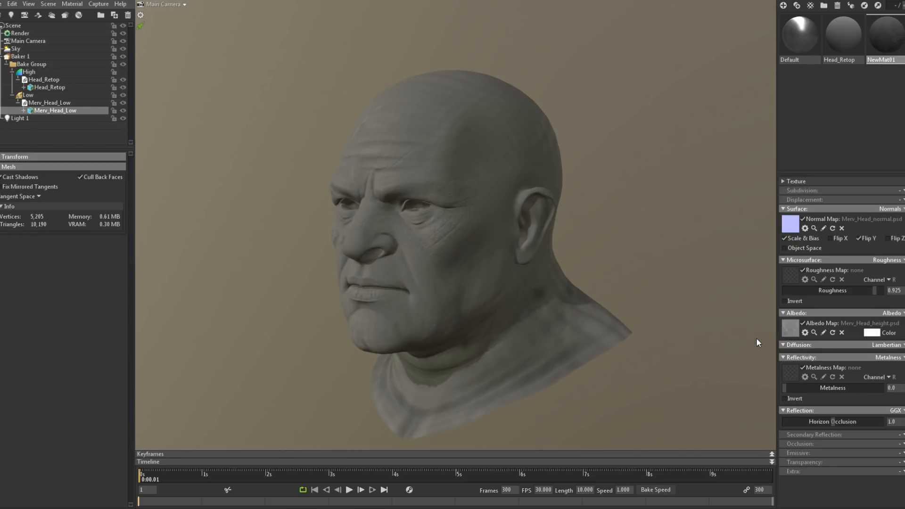
{"action": "left_click_drag", "start_coordinate": [403, 231], "coordinate": [588, 144]}
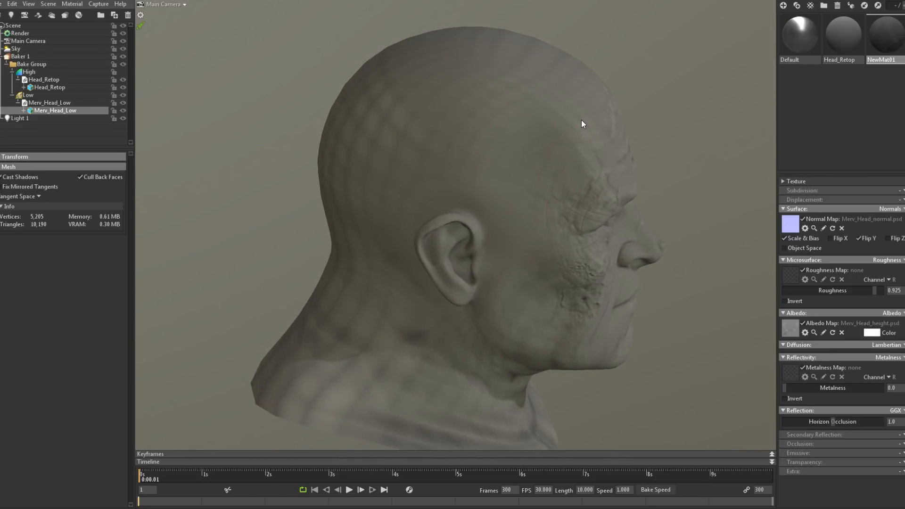
{"action": "left_click_drag", "start_coordinate": [581, 120], "coordinate": [596, 106]}
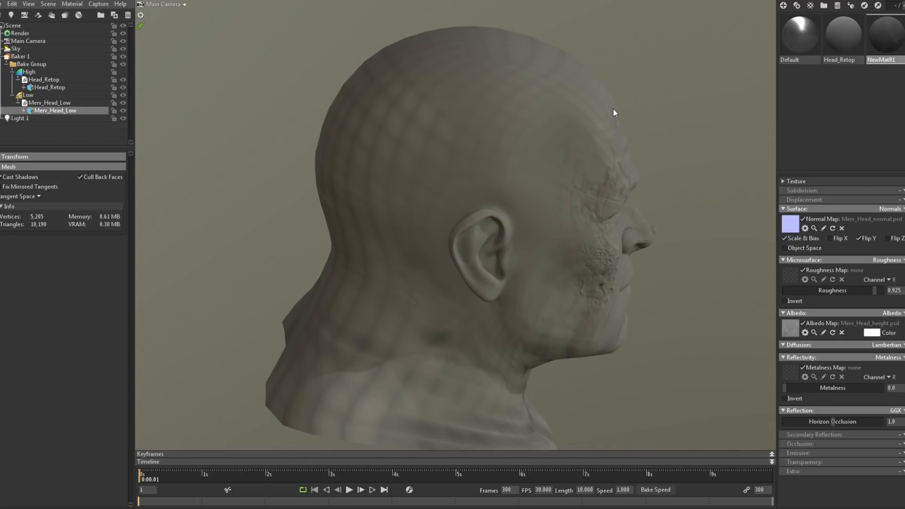
{"action": "left_click_drag", "start_coordinate": [610, 109], "coordinate": [536, 137]}
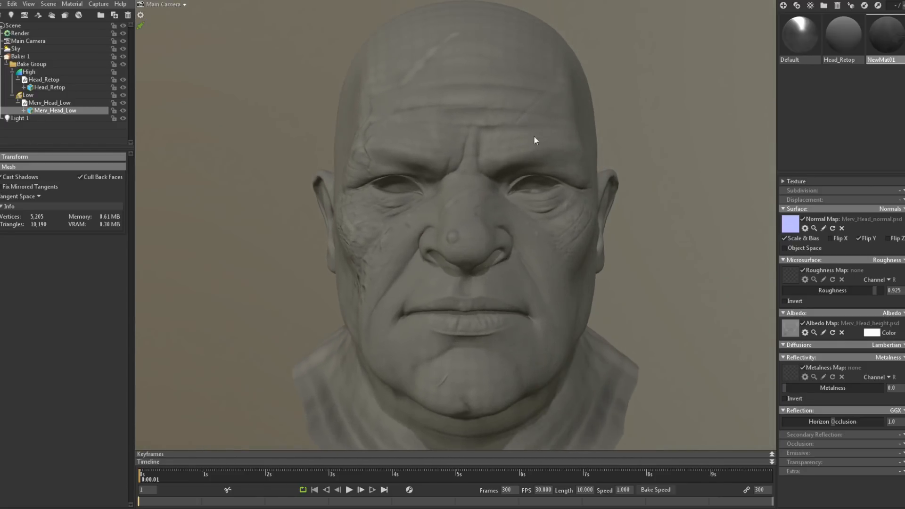
- Load Merv_Head_curve.psd as the albedo map and enable sRGB Color Space for the texture
{"action": "left_click", "coordinate": [793, 333]}
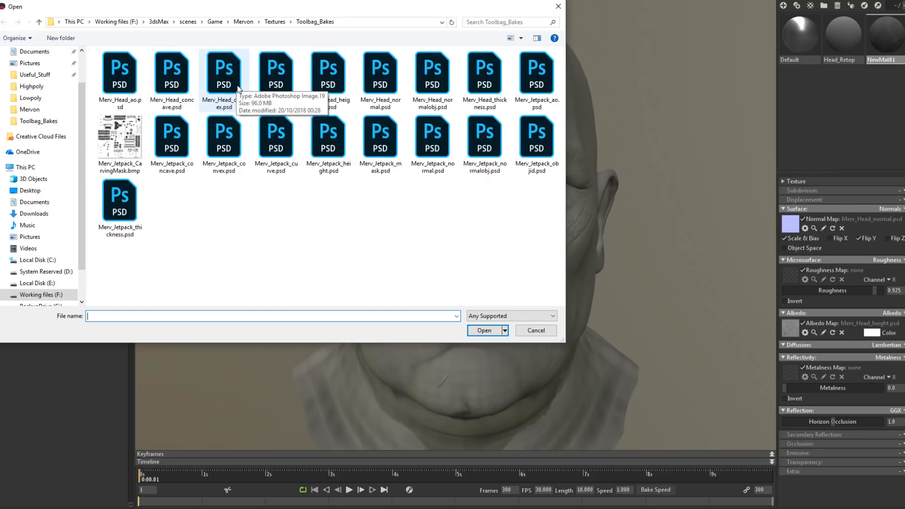
{"action": "double_click", "coordinate": [238, 89]}
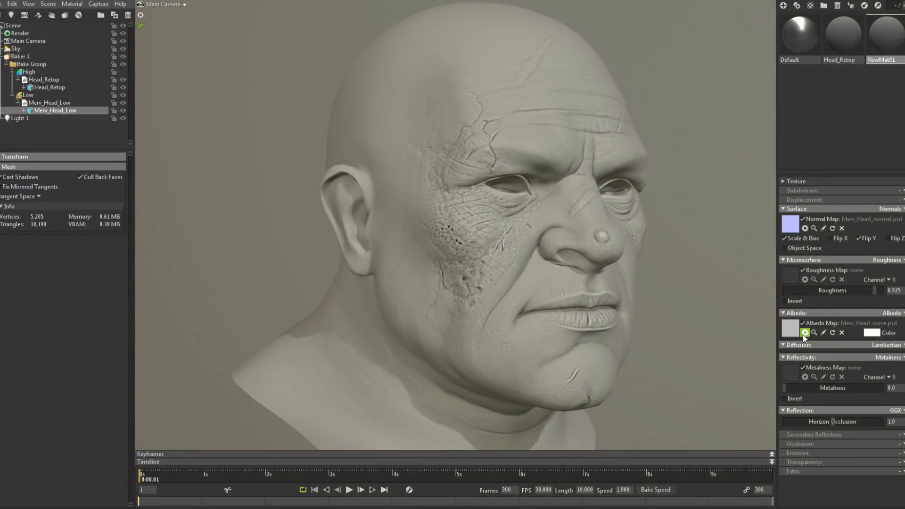
{"action": "left_click", "coordinate": [805, 333]}
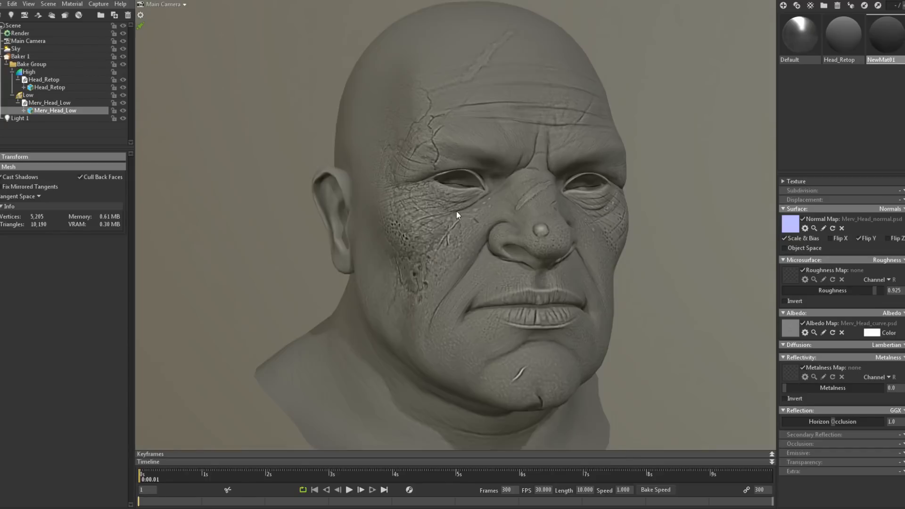
- Examine the curvature map on the head, including the scarred cheek, the eyes, the front of the face and the overall silhouette
{"action": "right_click_drag", "start_coordinate": [456, 211], "coordinate": [490, 254]}
{"action": "left_click_drag", "start_coordinate": [438, 231], "coordinate": [535, 225]}
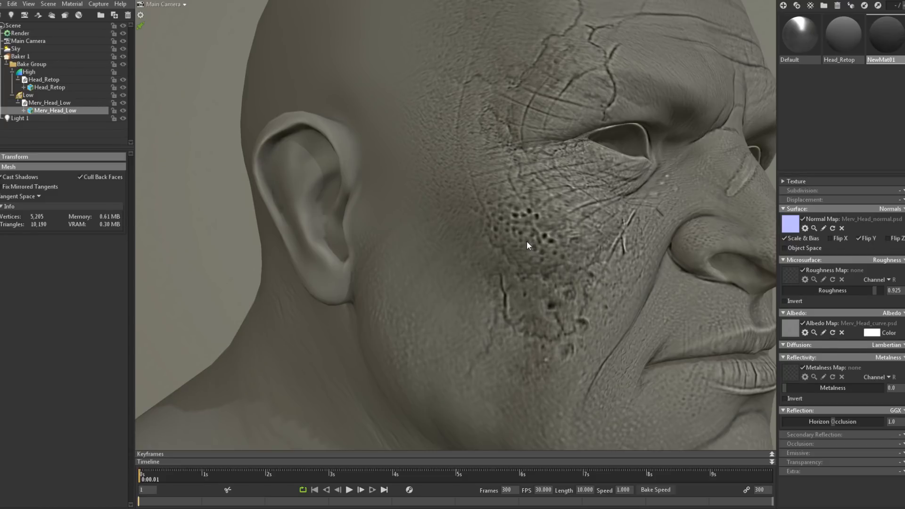
{"action": "left_click_drag", "start_coordinate": [527, 242], "coordinate": [541, 196]}
{"action": "left_click_drag", "start_coordinate": [511, 261], "coordinate": [526, 256]}
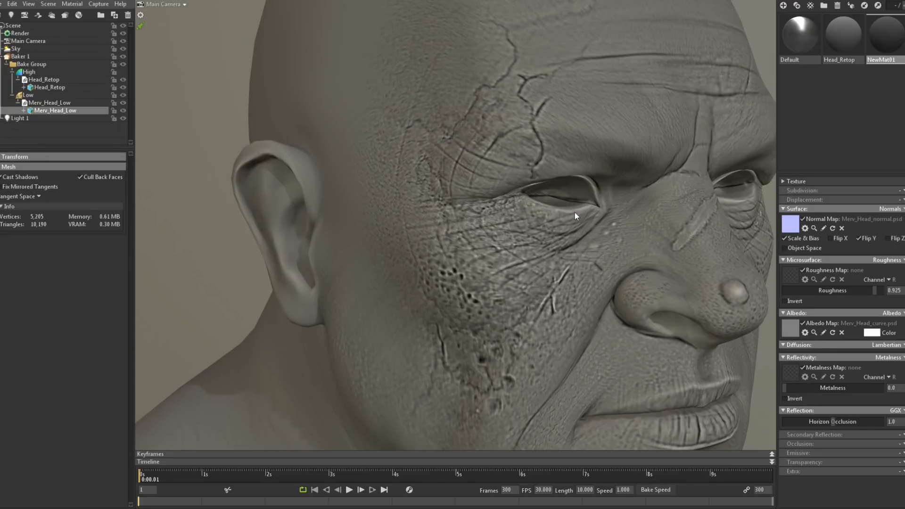
{"action": "left_click_drag", "start_coordinate": [575, 212], "coordinate": [606, 205]}
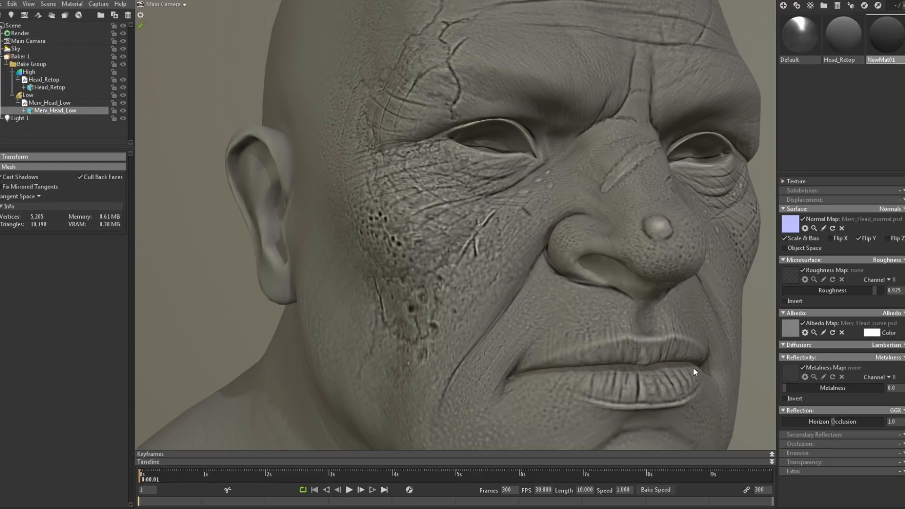
{"action": "scroll", "coordinate": [659, 264], "scroll_direction": "down", "scroll_amount": 3}
{"action": "left_click_drag", "start_coordinate": [625, 211], "coordinate": [596, 242]}
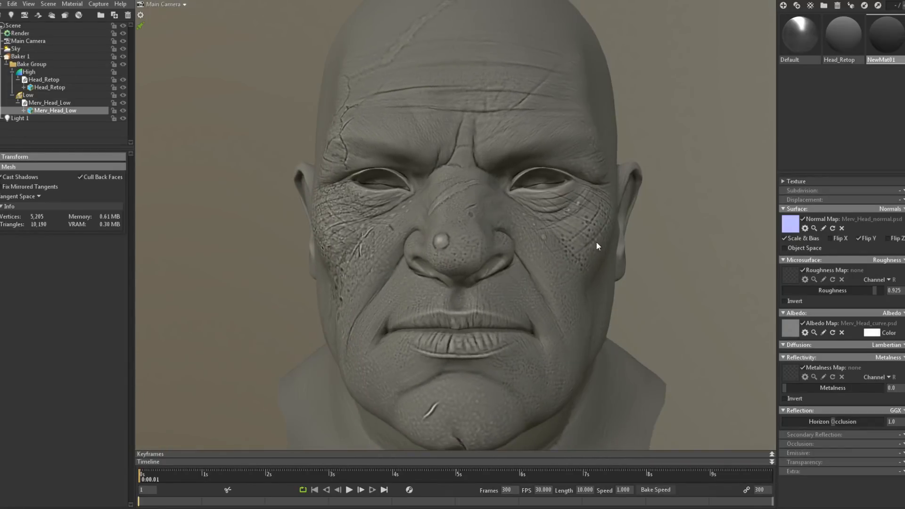
{"action": "left_click_drag", "start_coordinate": [493, 220], "coordinate": [623, 281]}
{"action": "scroll", "coordinate": [587, 246], "scroll_direction": "down", "scroll_amount": 3}
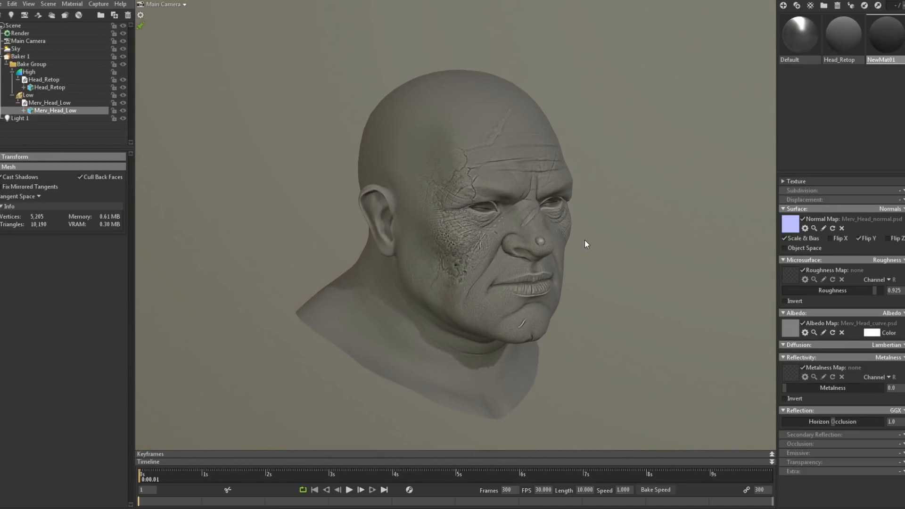
{"action": "left_click_drag", "start_coordinate": [586, 247], "coordinate": [613, 277]}
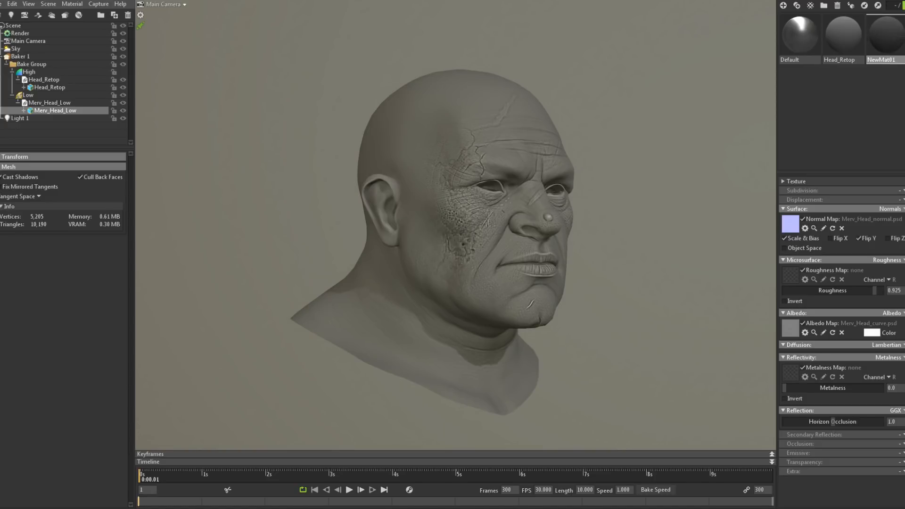
- Quit Marmoset Toolbag without saving the scene
{"action": "key", "text": "alt+F4"}
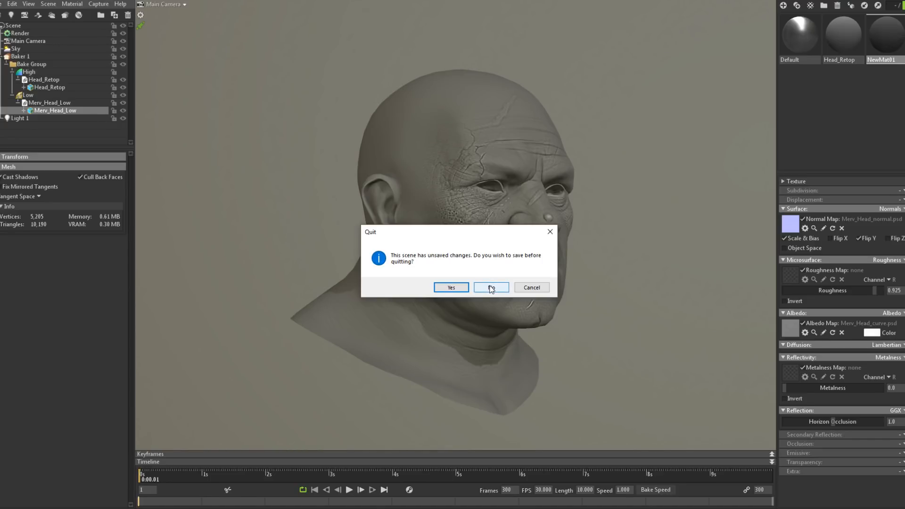
{"action": "left_click", "coordinate": [491, 288]}
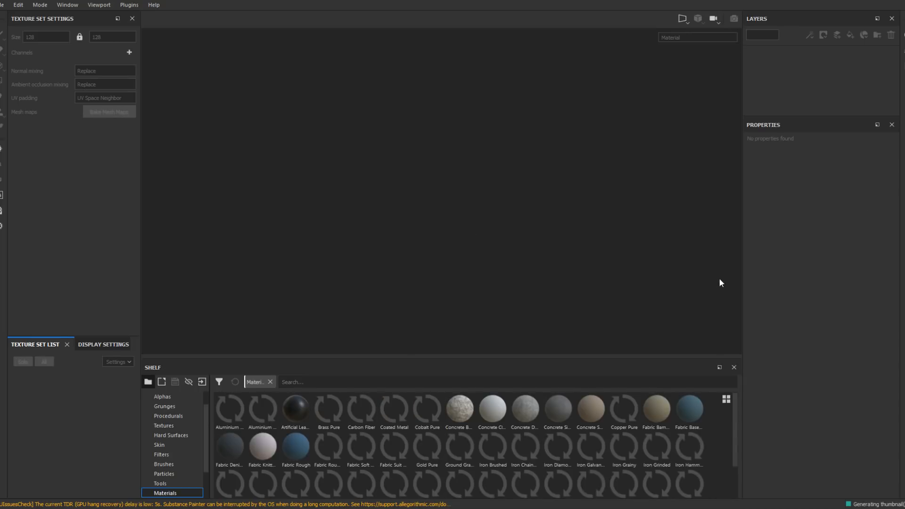
- Switch to Substance Painter and start a new project with Merv_Head_Low.FBX from the Lowpoly folder as its mesh
{"action": "left_click", "coordinate": [5, 4]}
{"action": "left_click", "coordinate": [10, 16]}
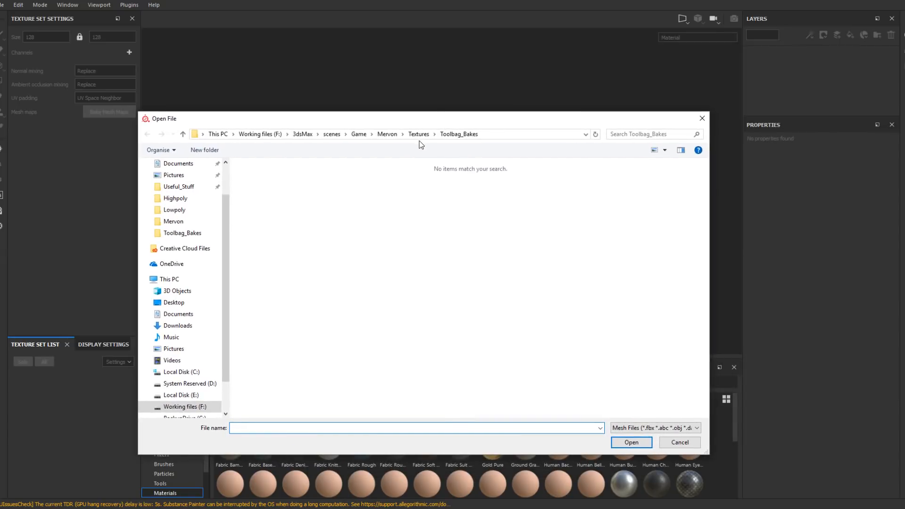
{"action": "left_click", "coordinate": [388, 134]}
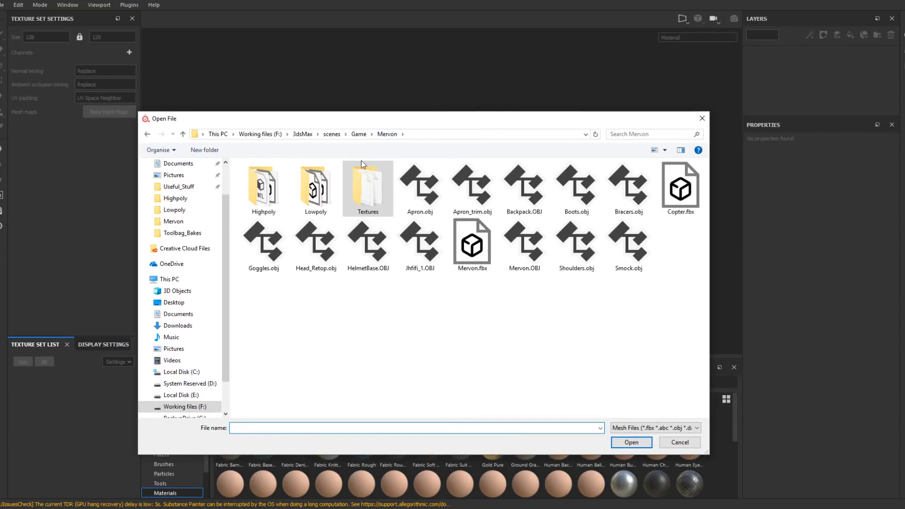
{"action": "double_click", "coordinate": [296, 190]}
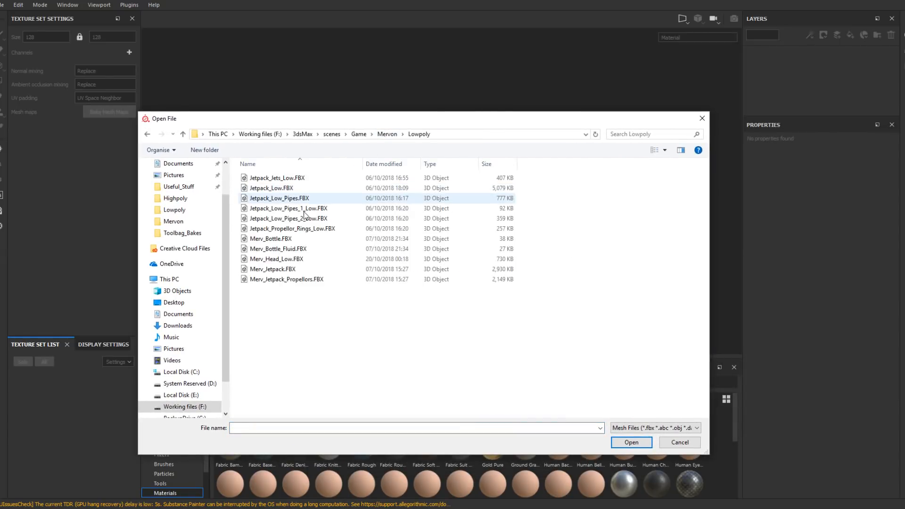
{"action": "left_click", "coordinate": [310, 261]}
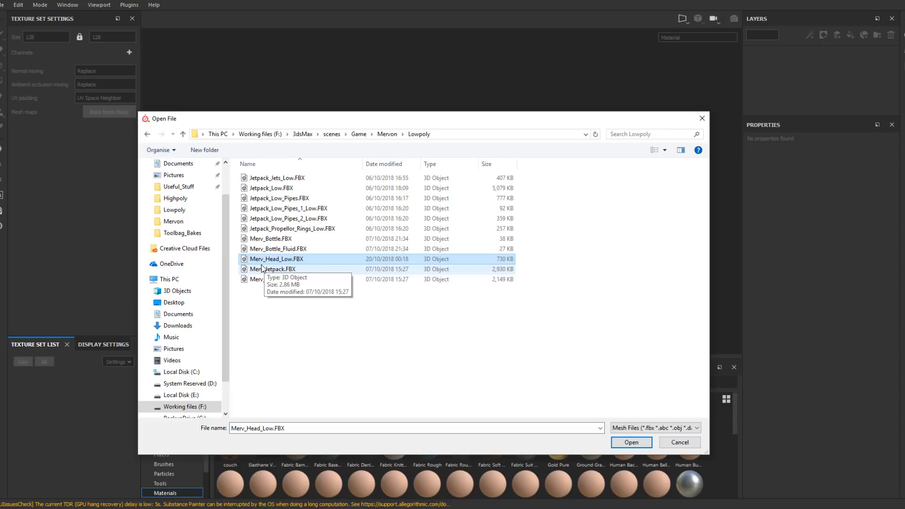
{"action": "double_click", "coordinate": [348, 261]}
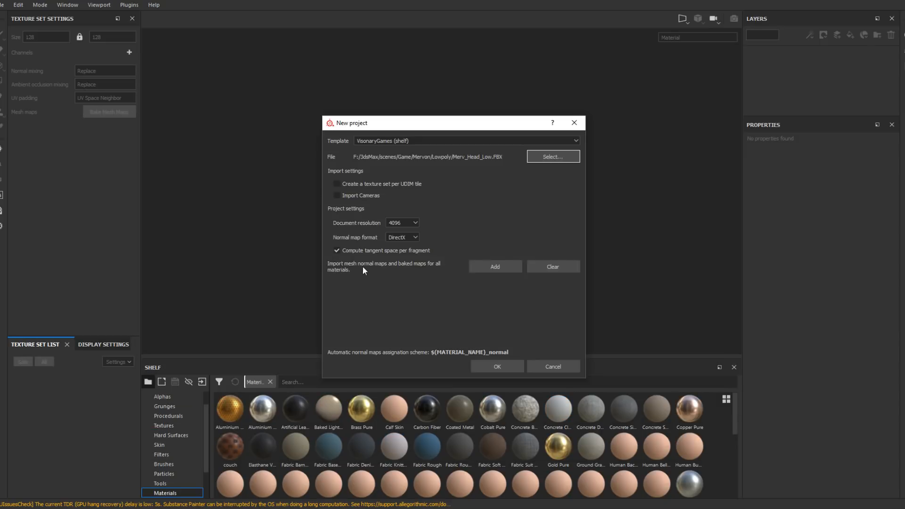
- Import the eight Merv_Head baked maps from Toolbag_Bakes, ao through thickness, and create the project with the VisonaryGames template
{"action": "left_click", "coordinate": [490, 267]}
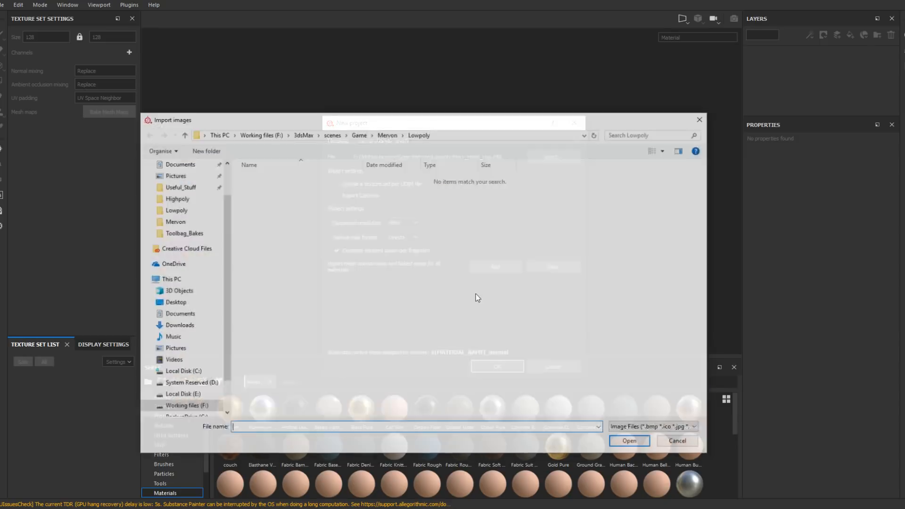
{"action": "left_click", "coordinate": [388, 136]}
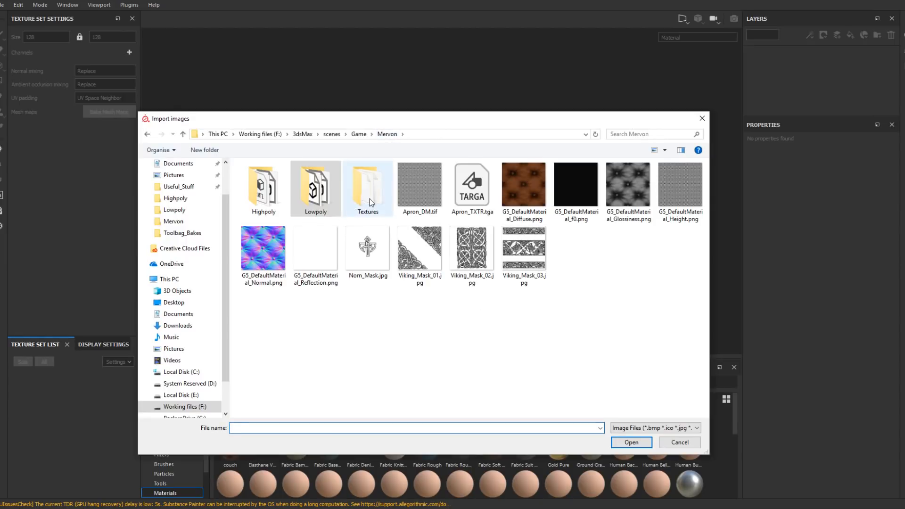
{"action": "double_click", "coordinate": [370, 201]}
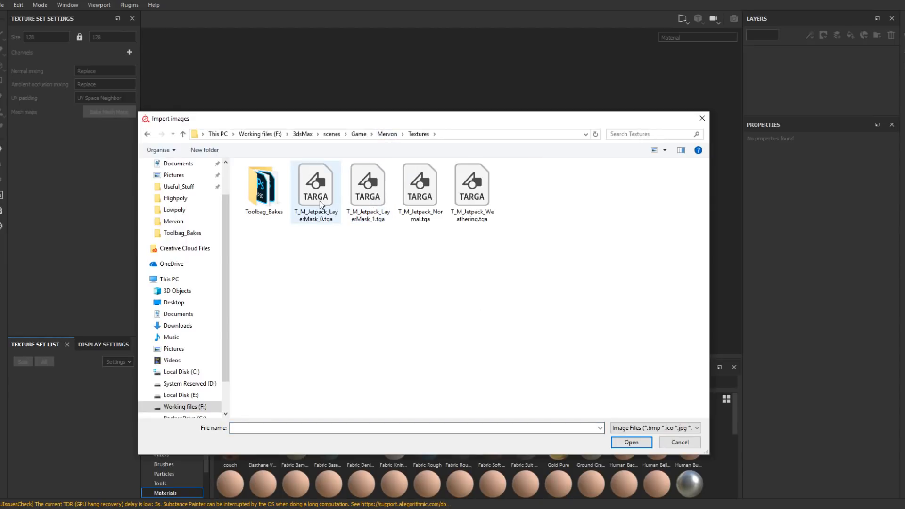
{"action": "double_click", "coordinate": [264, 188]}
{"action": "left_click", "coordinate": [264, 188]}
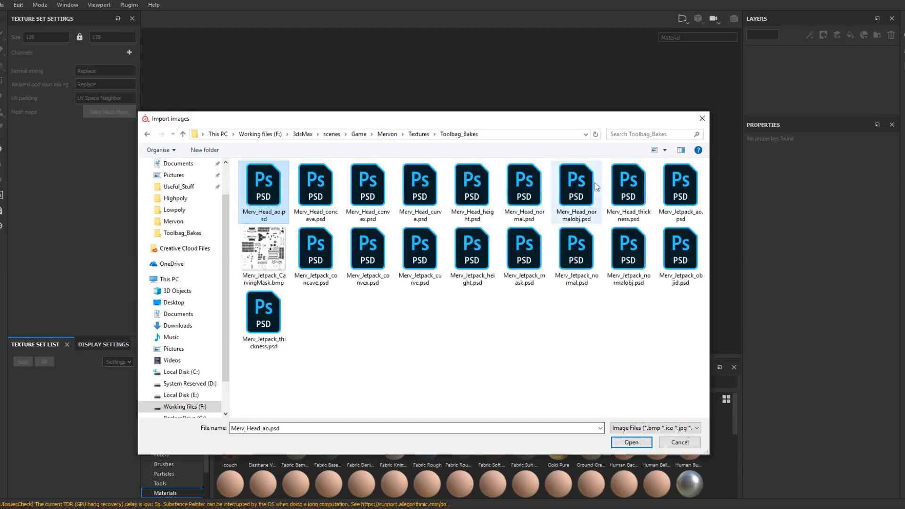
{"action": "left_click", "coordinate": [629, 194], "text": "shift"}
{"action": "left_click", "coordinate": [632, 442]}
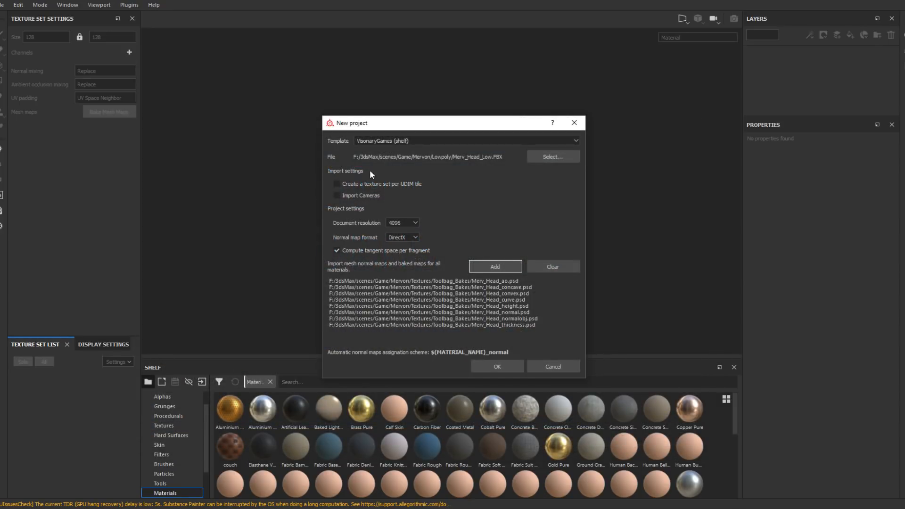
{"action": "left_click_drag", "start_coordinate": [353, 141], "coordinate": [425, 140]}
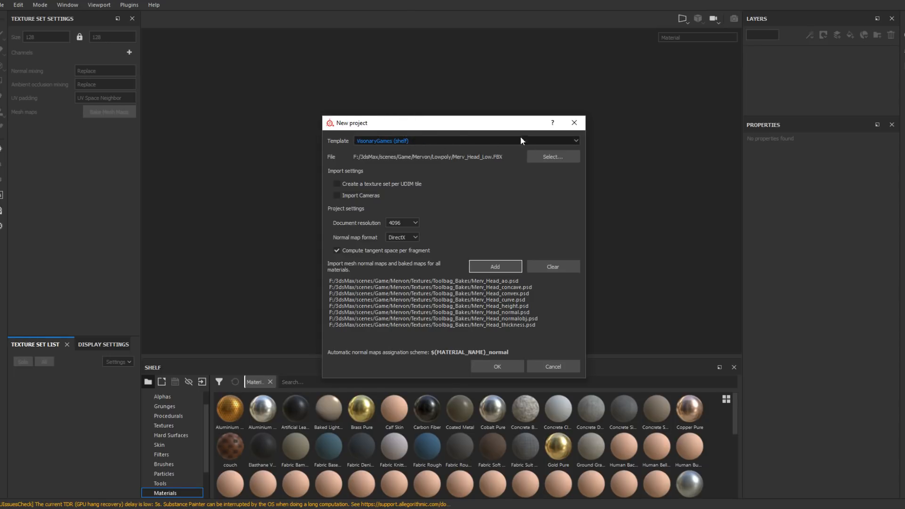
{"action": "left_click", "coordinate": [366, 143]}
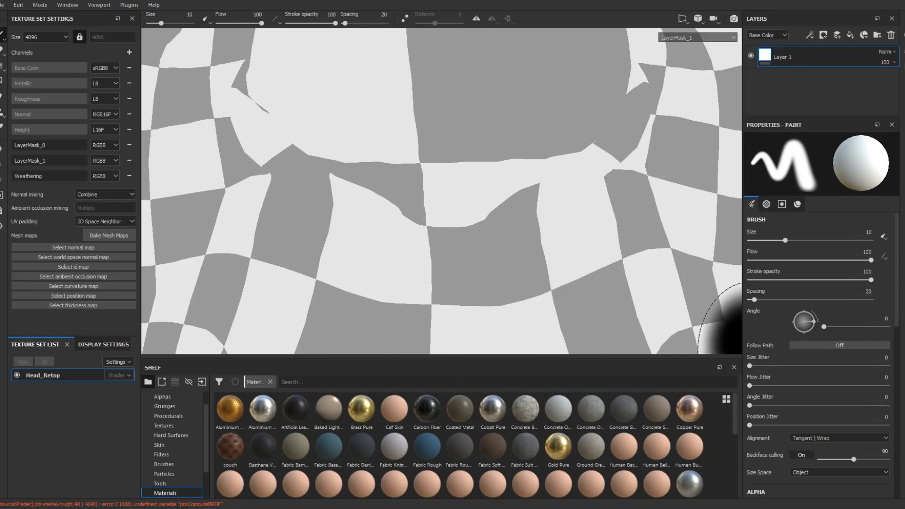
- Frame the whole head and set the viewport display mode to Material
{"action": "left_click_drag", "start_coordinate": [568, 189], "coordinate": [564, 215], "text": "alt"}
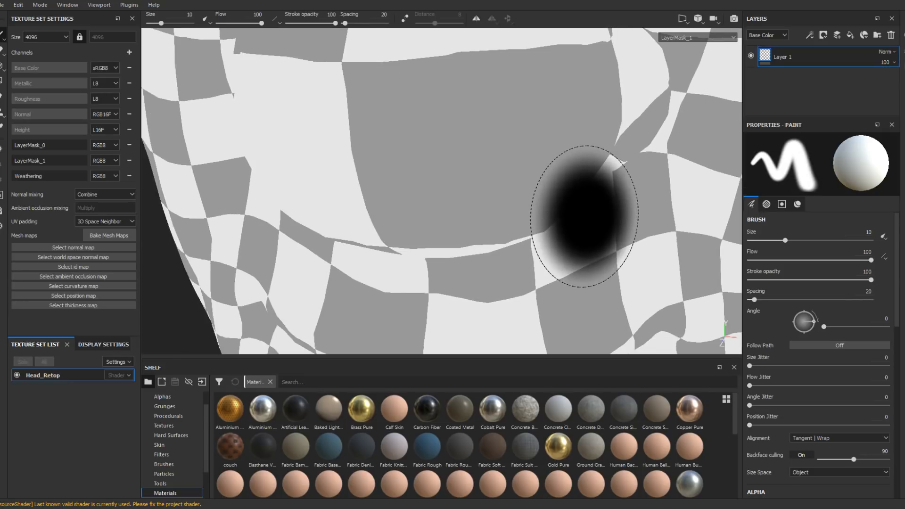
{"action": "scroll", "coordinate": [585, 217], "scroll_direction": "down", "scroll_amount": 4}
{"action": "middle_click_drag", "start_coordinate": [586, 162], "coordinate": [525, 172], "text": "alt"}
{"action": "right_click_drag", "start_coordinate": [525, 171], "coordinate": [73, 55], "text": "alt"}
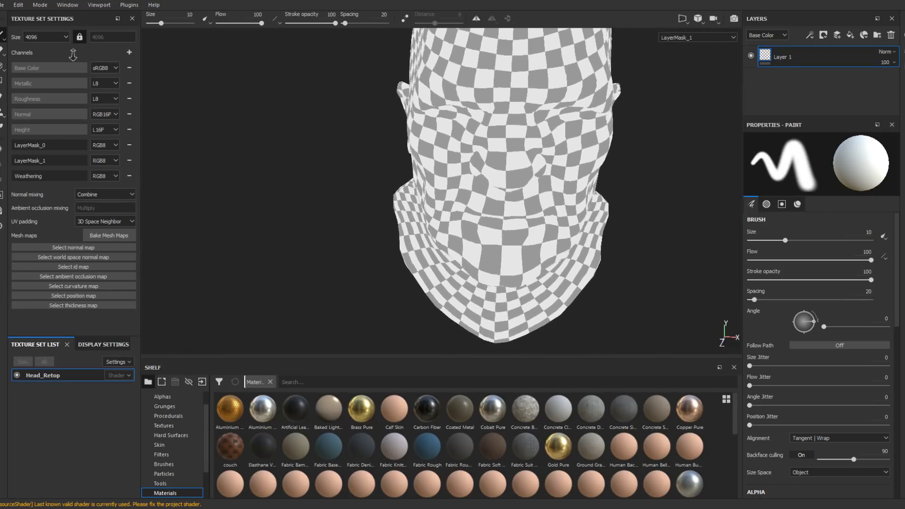
{"action": "mouse_move", "coordinate": [573, 170]}
{"action": "left_mouse_down", "text": "alt"}
{"action": "mouse_move", "coordinate": [578, 190]}
{"action": "mouse_move", "coordinate": [574, 162]}
{"action": "mouse_move", "coordinate": [510, 172]}
{"action": "mouse_move", "coordinate": [640, 38]}
{"action": "left_mouse_up", "text": "alt"}
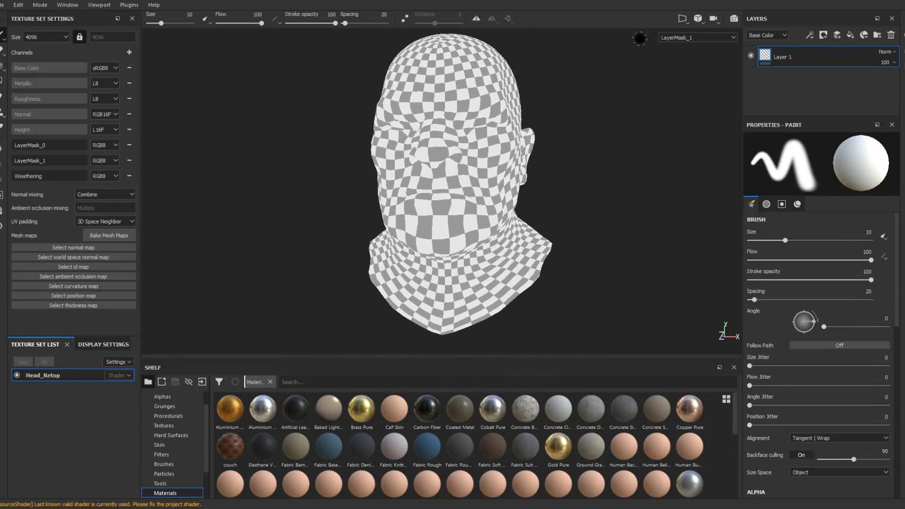
{"action": "left_click", "coordinate": [699, 38]}
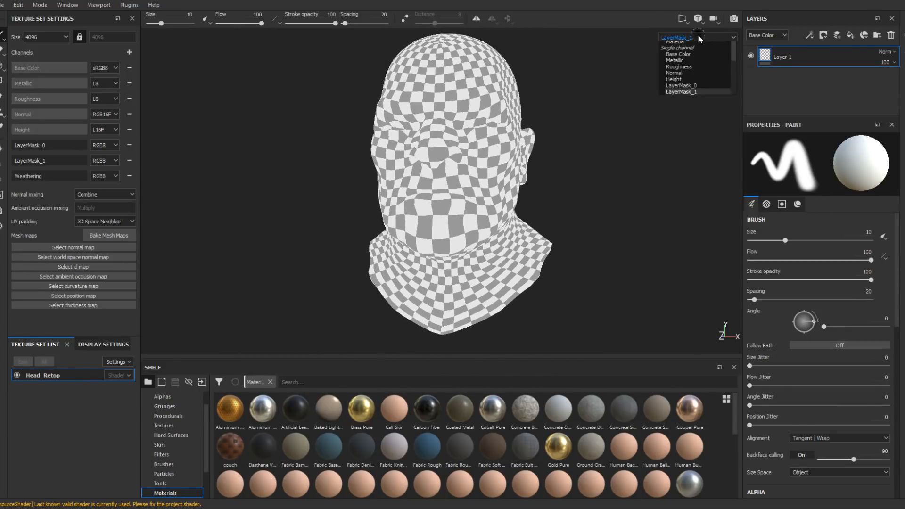
{"action": "left_click", "coordinate": [678, 42]}
{"action": "left_click_drag", "start_coordinate": [642, 160], "coordinate": [595, 196], "text": "alt"}
{"action": "middle_click_drag", "start_coordinate": [594, 196], "coordinate": [552, 220], "text": "alt"}
{"action": "mouse_move", "coordinate": [552, 220]}
{"action": "left_mouse_down", "text": "alt"}
{"action": "mouse_move", "coordinate": [608, 204]}
{"action": "mouse_move", "coordinate": [495, 219]}
{"action": "mouse_move", "coordinate": [542, 234]}
{"action": "mouse_move", "coordinate": [632, 186]}
{"action": "mouse_move", "coordinate": [545, 204]}
{"action": "left_mouse_up", "text": "alt"}
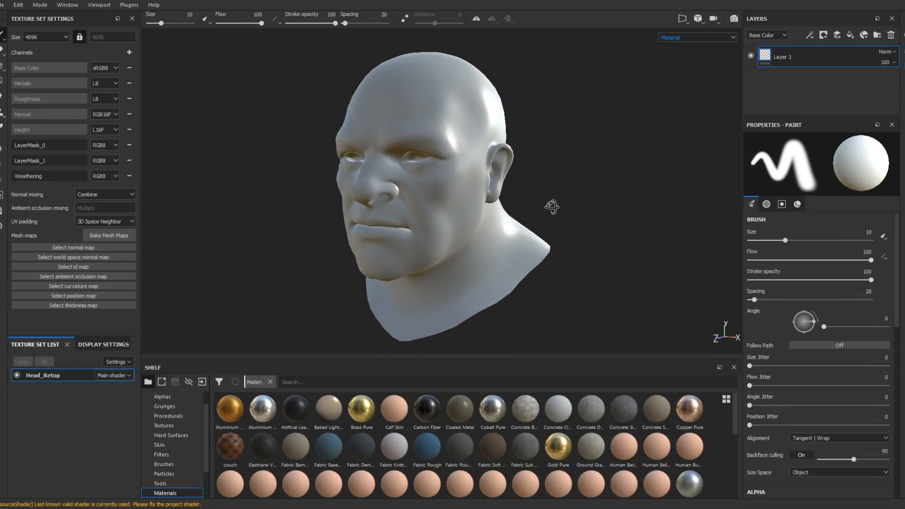
{"action": "mouse_move", "coordinate": [546, 205]}
{"action": "middle_mouse_down", "text": "alt"}
{"action": "mouse_move", "coordinate": [491, 195]}
{"action": "mouse_move", "coordinate": [509, 199]}
{"action": "middle_mouse_up", "text": "alt"}
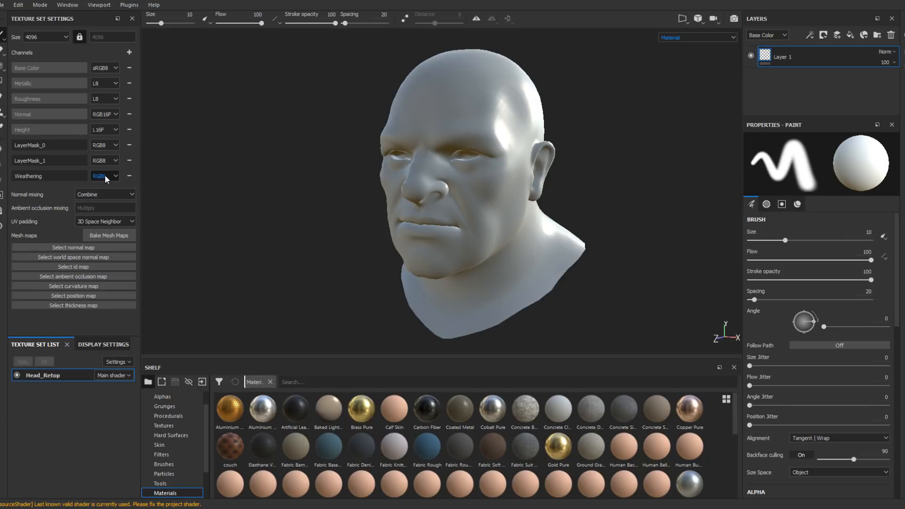
- Save the project as Head in the Textures folder
{"action": "left_click", "coordinate": [4, 5]}
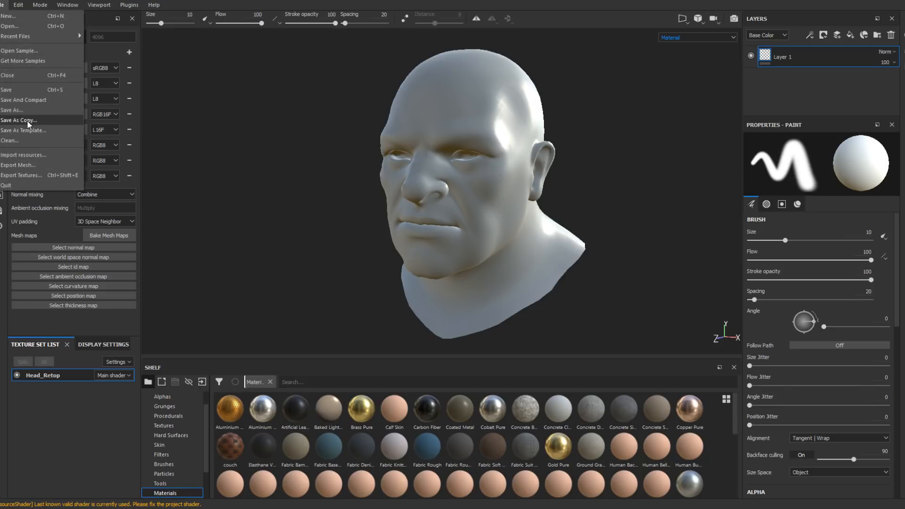
{"action": "left_click", "coordinate": [23, 112]}
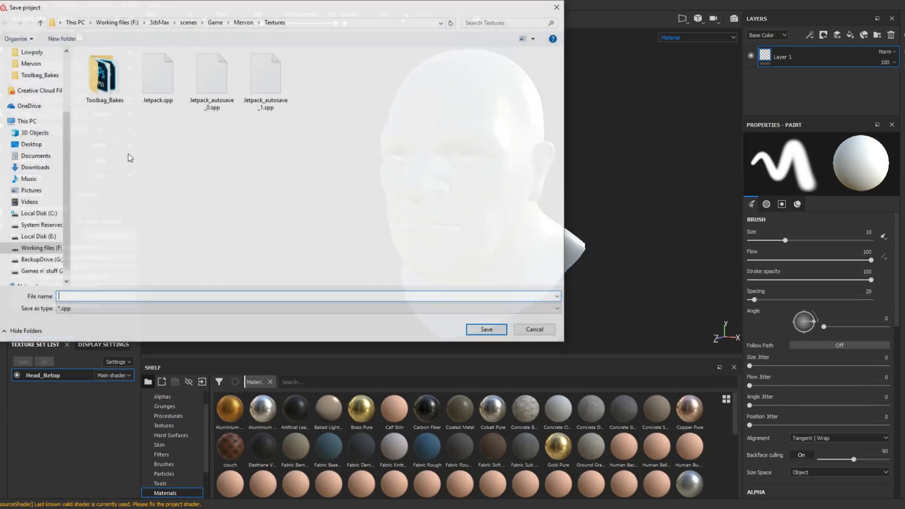
{"action": "type", "text": "Head"}
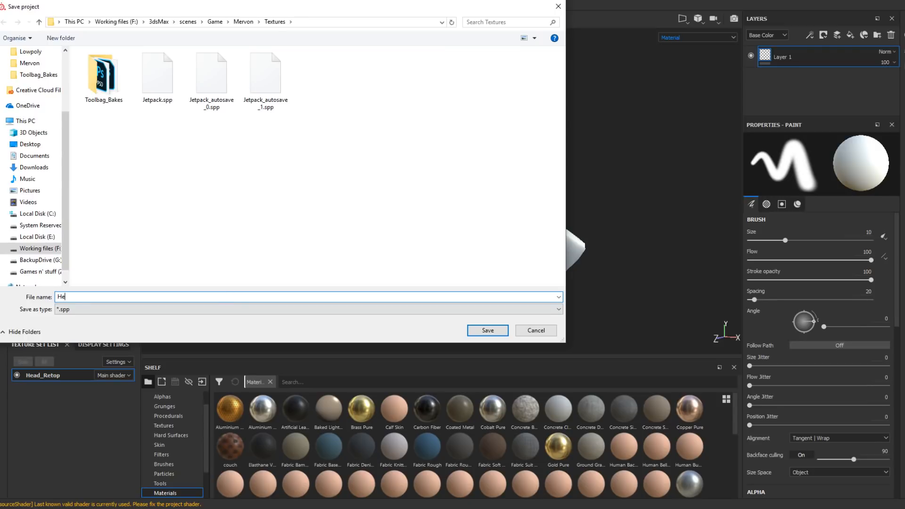
{"action": "key", "text": "Return"}
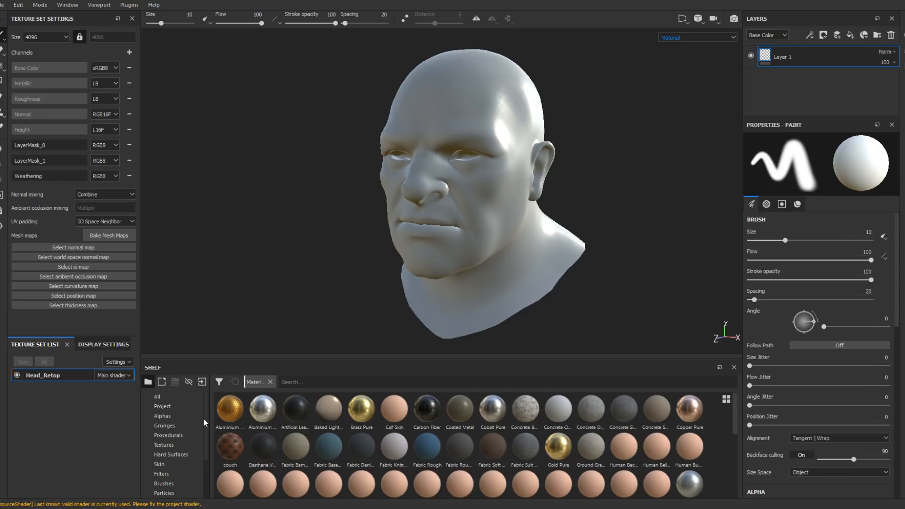
- Assign Merv_Head_normal from the project resources as the texture set's normal map and check it on the face
{"action": "left_click", "coordinate": [191, 407]}
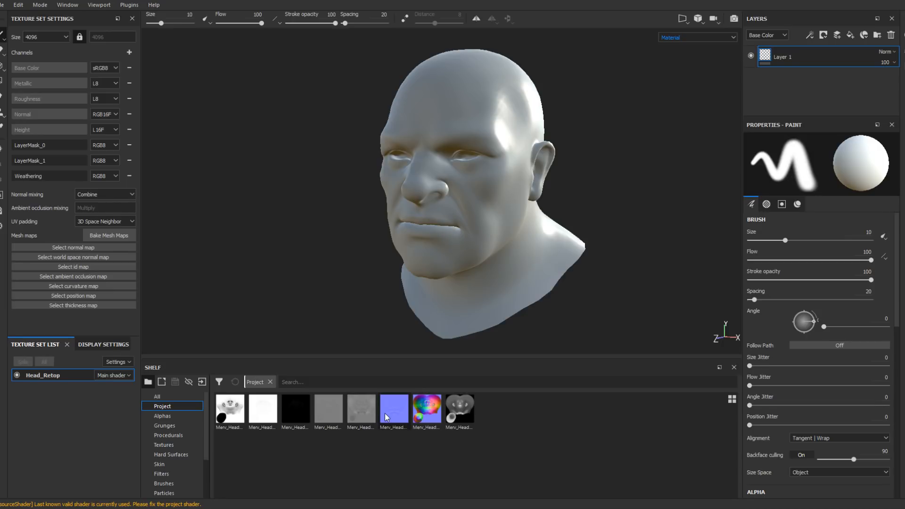
{"action": "left_click_drag", "start_coordinate": [384, 413], "coordinate": [69, 249]}
{"action": "left_click_drag", "start_coordinate": [477, 270], "coordinate": [469, 175], "text": "alt"}
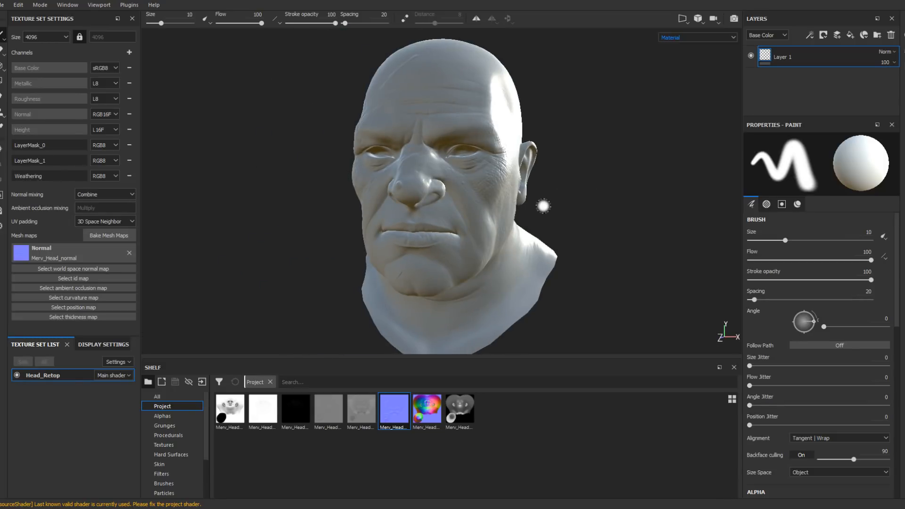
- Assign Merv_Head_normalobj from the project resources as the world space normal map and check the head from several angles
{"action": "left_click_drag", "start_coordinate": [544, 206], "coordinate": [599, 194], "text": "alt"}
{"action": "left_click_drag", "start_coordinate": [427, 409], "coordinate": [115, 274]}
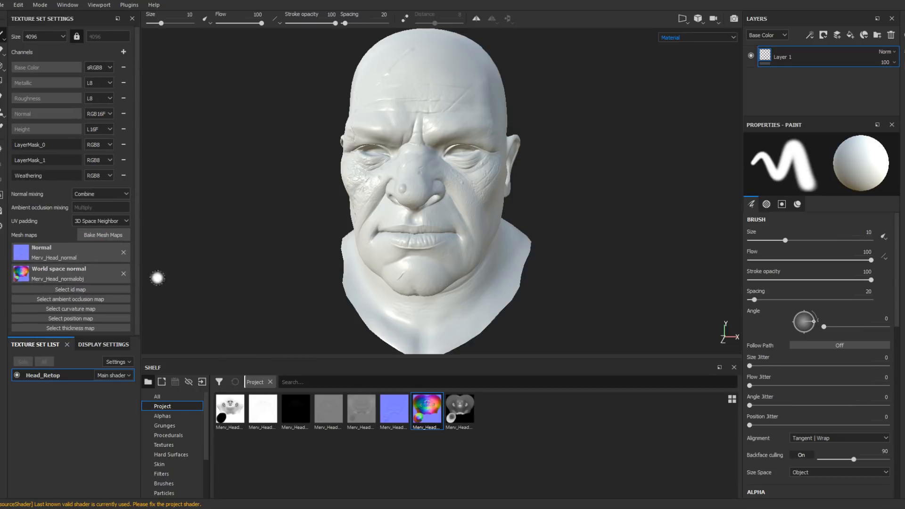
{"action": "mouse_move", "coordinate": [387, 267]}
{"action": "left_mouse_down", "text": "alt"}
{"action": "mouse_move", "coordinate": [386, 246]}
{"action": "mouse_move", "coordinate": [457, 243]}
{"action": "mouse_move", "coordinate": [443, 211]}
{"action": "mouse_move", "coordinate": [461, 204]}
{"action": "mouse_move", "coordinate": [447, 186]}
{"action": "mouse_move", "coordinate": [458, 194]}
{"action": "mouse_move", "coordinate": [436, 191]}
{"action": "mouse_move", "coordinate": [449, 193]}
{"action": "left_mouse_up", "text": "alt"}
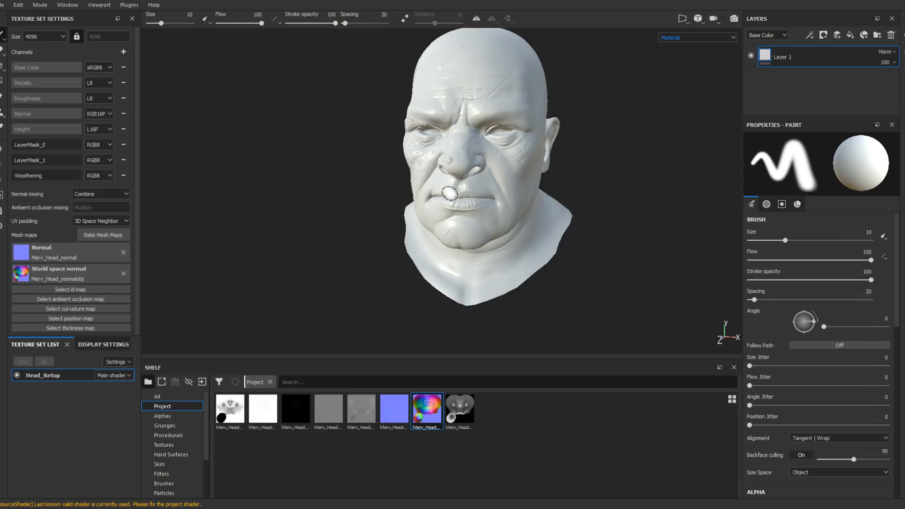
{"action": "left_click_drag", "start_coordinate": [450, 193], "coordinate": [507, 207], "text": "alt"}
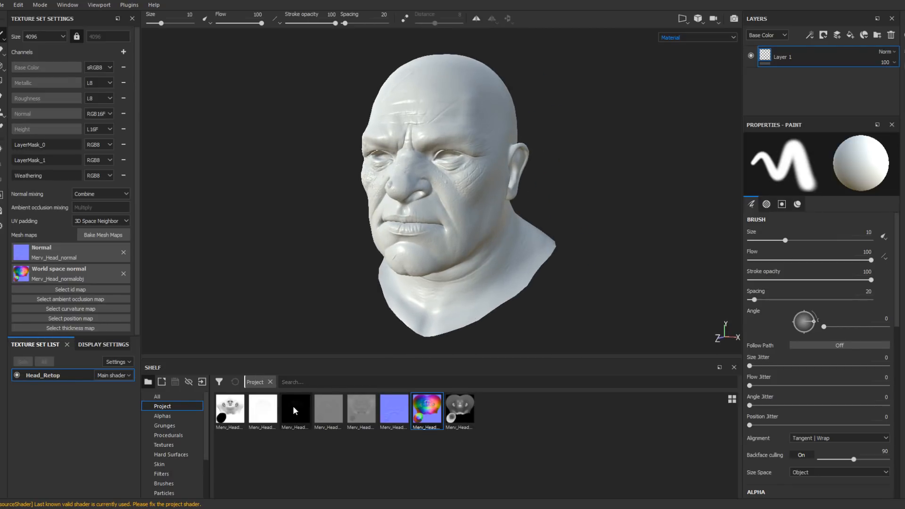
- Assign Merv_Head_ao as the ambient occlusion map, Merv_Head_curve as the curvature map and the Merv_Head thickness texture as the thickness map
{"action": "left_click_drag", "start_coordinate": [230, 411], "coordinate": [94, 299]}
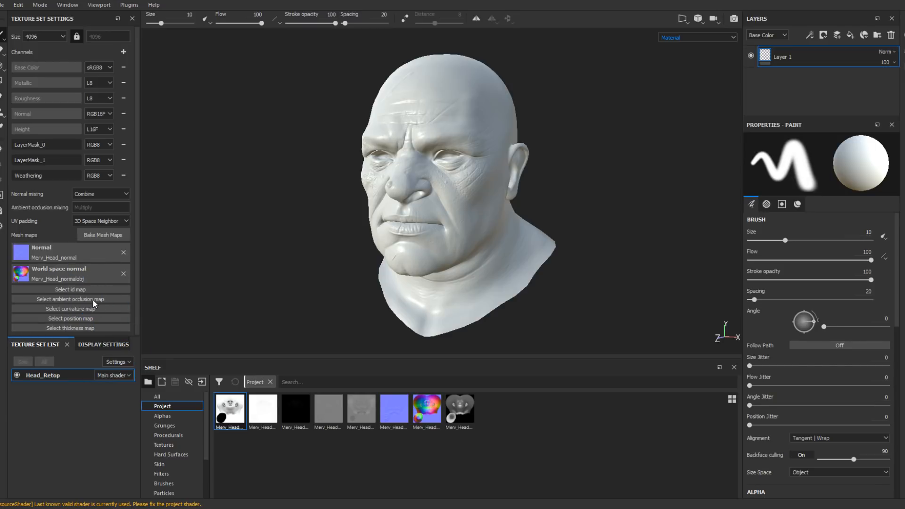
{"action": "scroll", "coordinate": [97, 303], "scroll_direction": "down", "scroll_amount": 1}
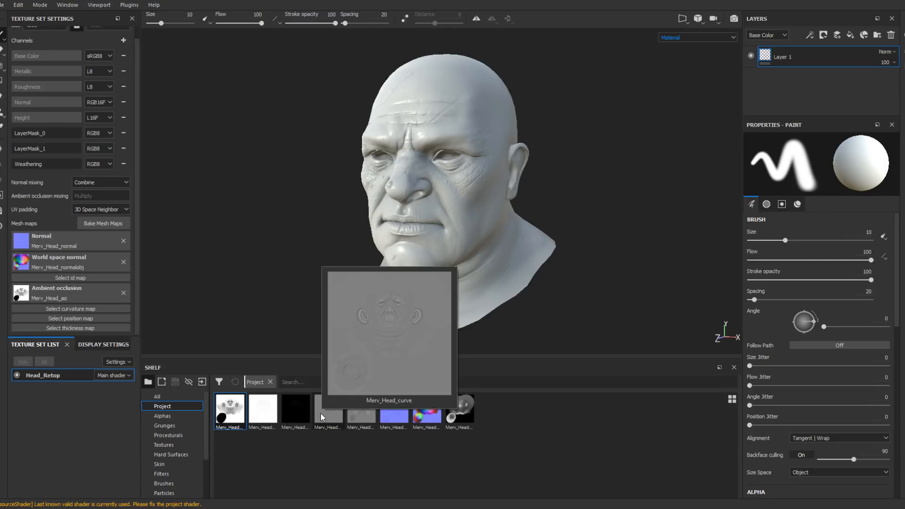
{"action": "left_click_drag", "start_coordinate": [320, 414], "coordinate": [97, 308]}
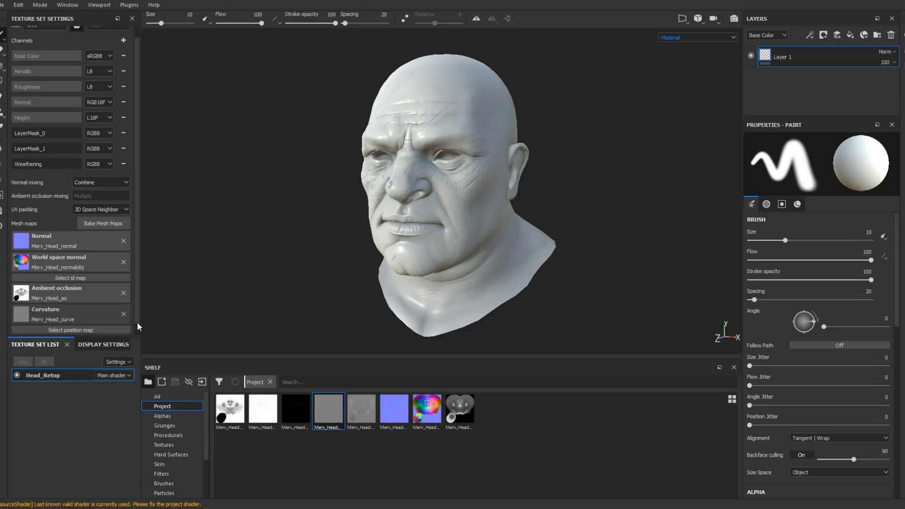
{"action": "scroll", "coordinate": [137, 322], "scroll_direction": "down", "scroll_amount": 1}
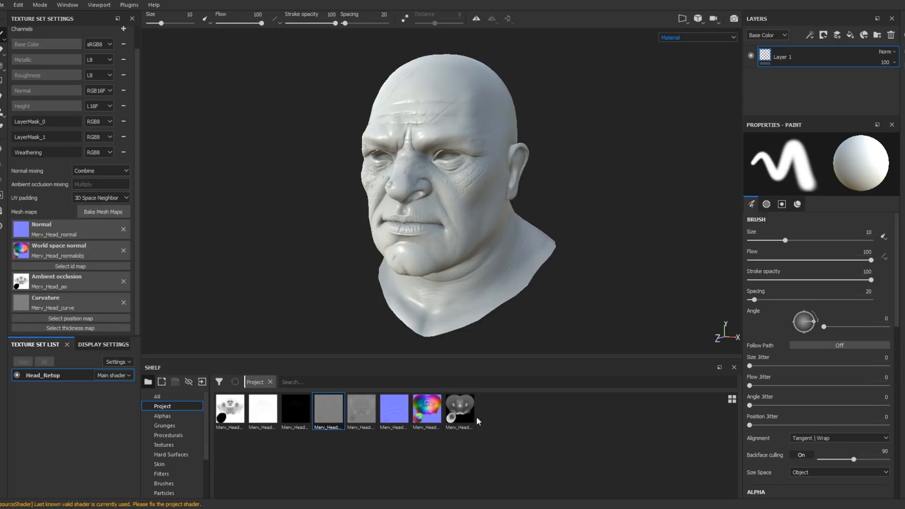
{"action": "left_click_drag", "start_coordinate": [453, 415], "coordinate": [66, 328]}
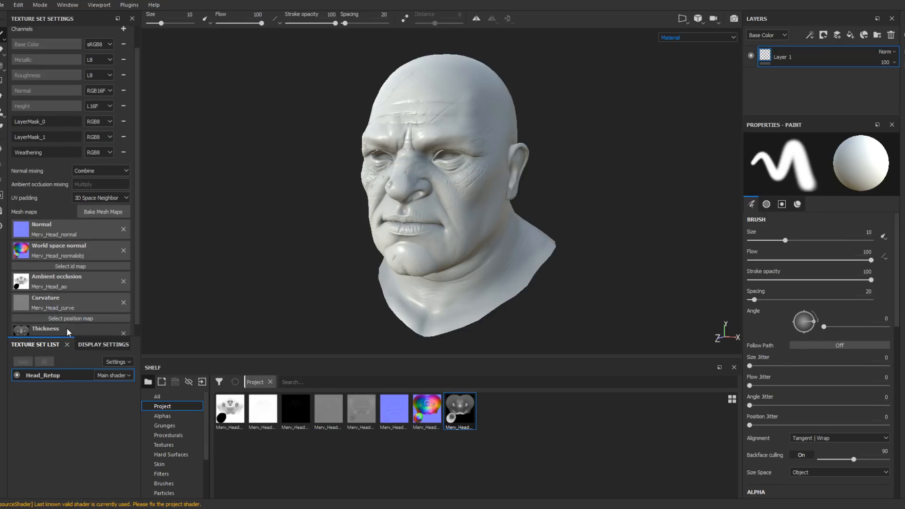
- Bake only the Position mesh map for Head_Retop at 4096 and check the head from both sides
{"action": "left_click", "coordinate": [104, 213]}
{"action": "left_click", "coordinate": [316, 203]}
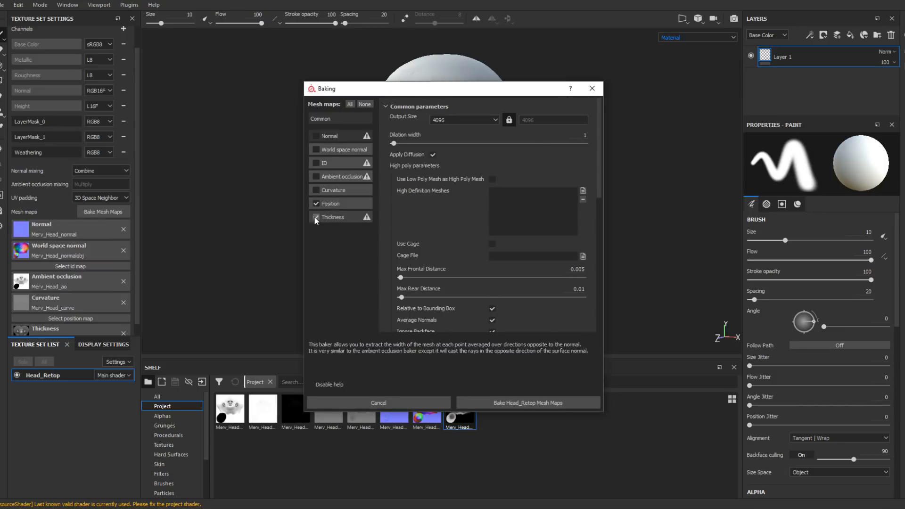
{"action": "left_click", "coordinate": [315, 217]}
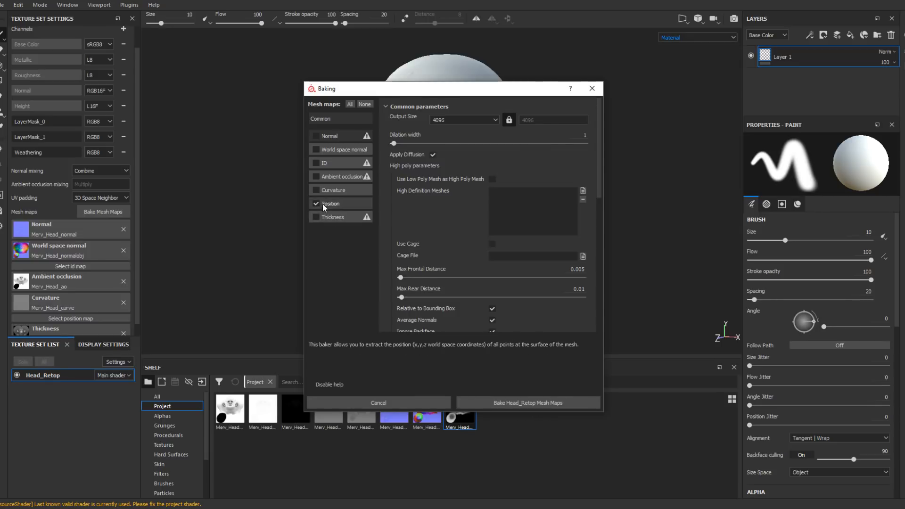
{"action": "left_click", "coordinate": [531, 401]}
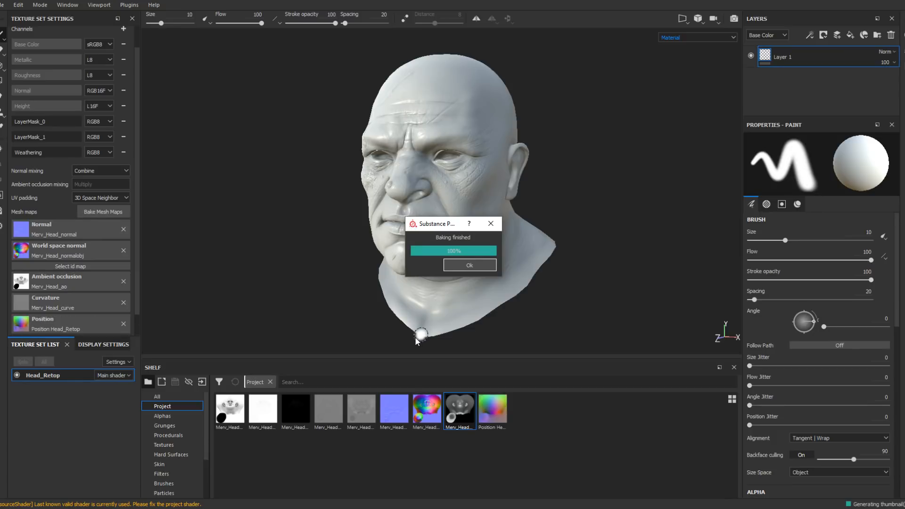
{"action": "left_click", "coordinate": [465, 263]}
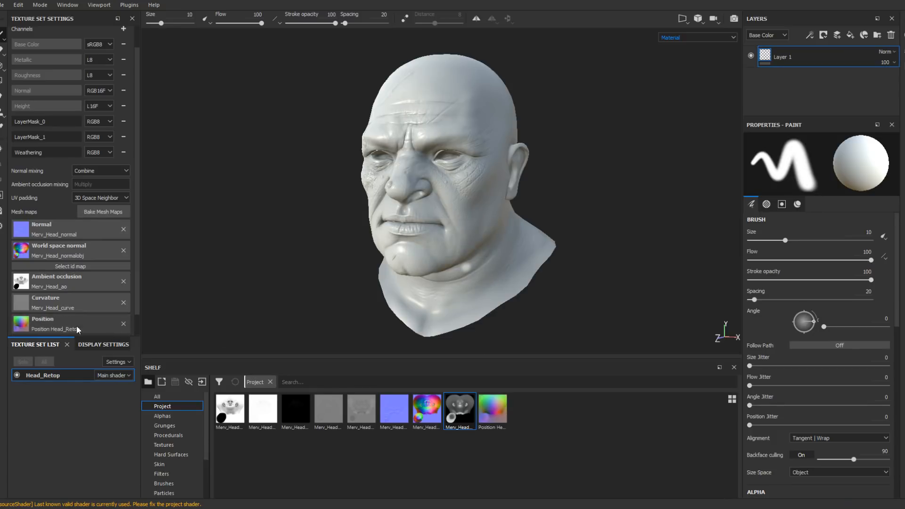
{"action": "left_click_drag", "start_coordinate": [511, 191], "coordinate": [536, 194], "text": "alt"}
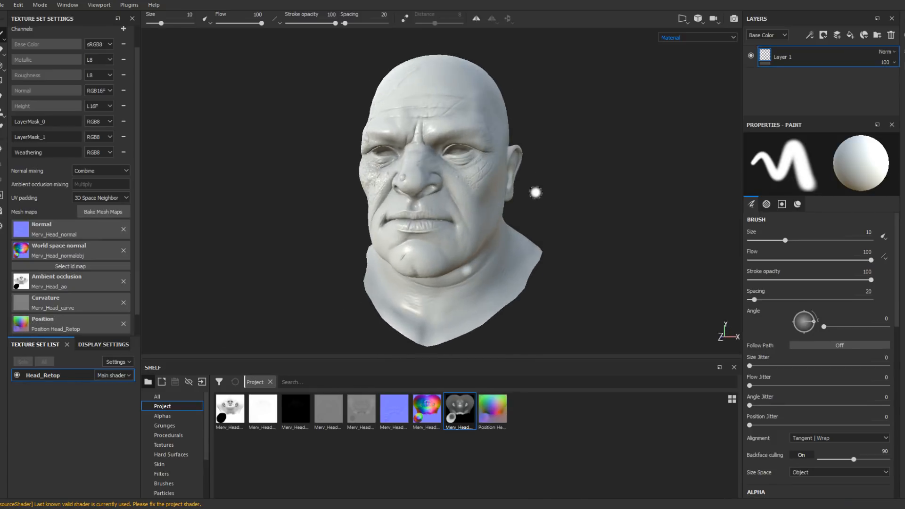
{"action": "left_click_drag", "start_coordinate": [574, 246], "coordinate": [422, 234], "text": "alt"}
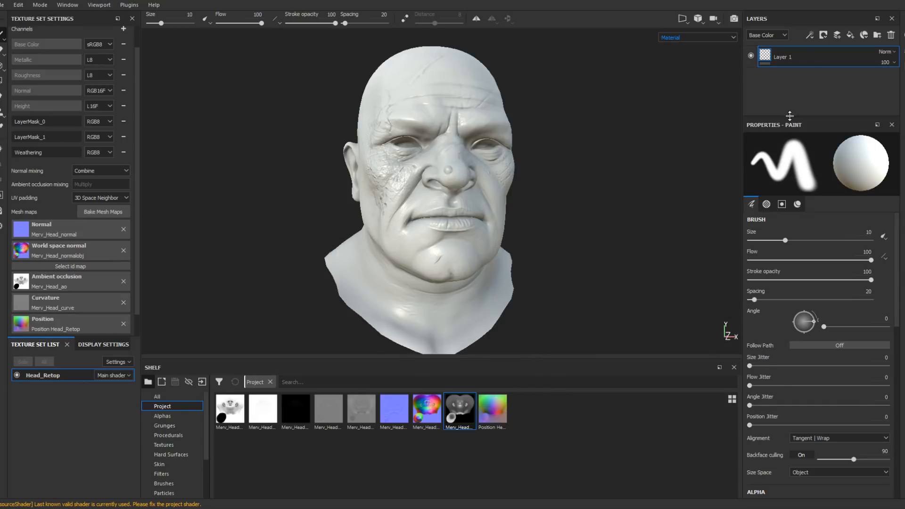
- Enlarge the layer stack area and browse the shelf's smart materials for a skin material
{"action": "left_click_drag", "start_coordinate": [789, 116], "coordinate": [786, 350]}
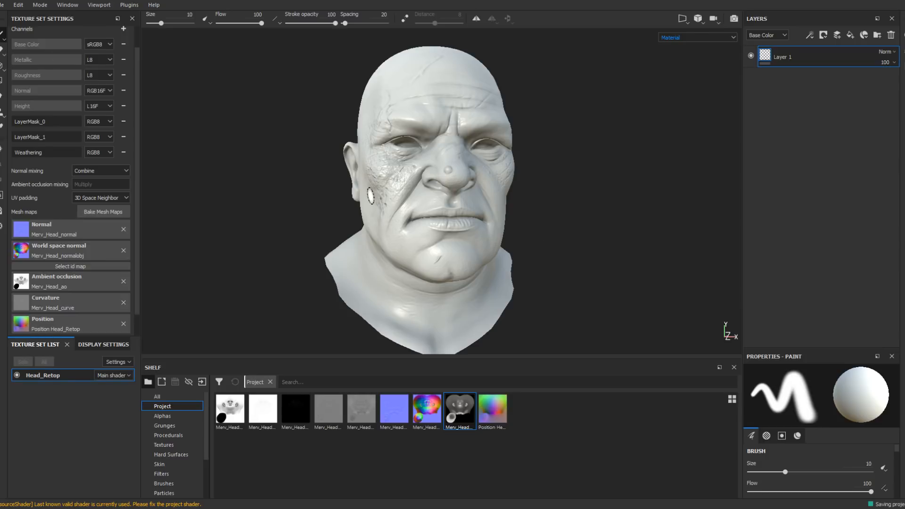
{"action": "left_click", "coordinate": [173, 464]}
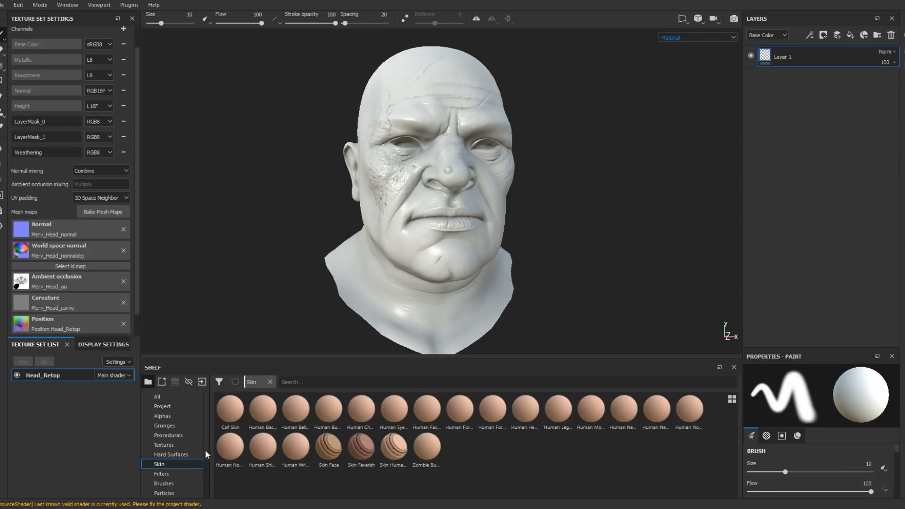
{"action": "scroll", "coordinate": [194, 435], "scroll_direction": "down", "scroll_amount": 3}
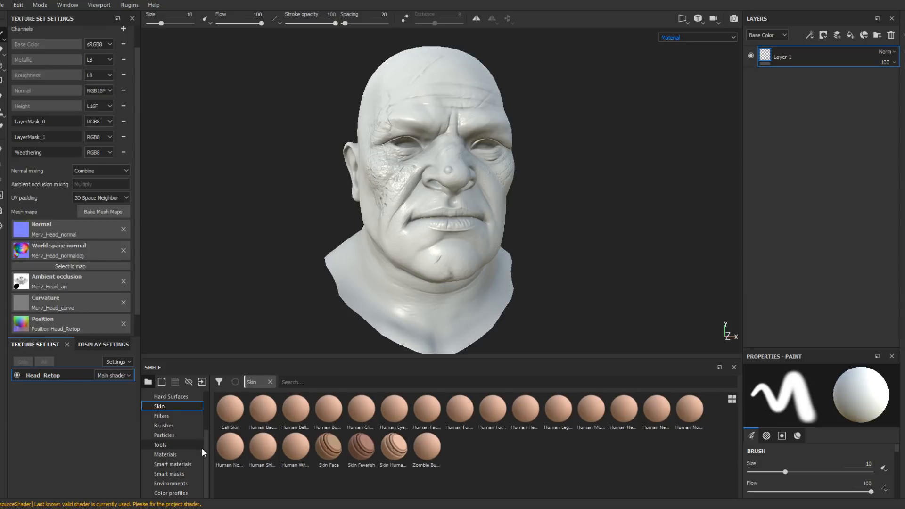
{"action": "left_click", "coordinate": [181, 465]}
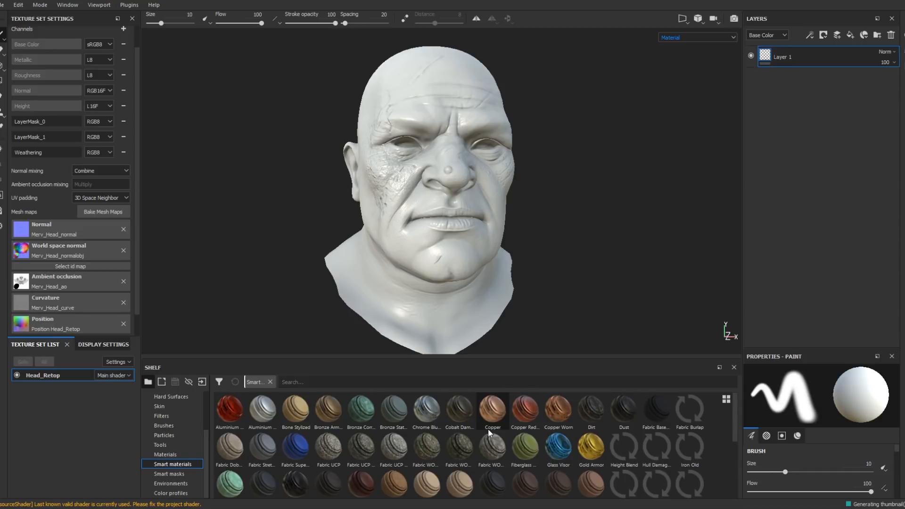
{"action": "scroll", "coordinate": [490, 433], "scroll_direction": "down", "scroll_amount": 1}
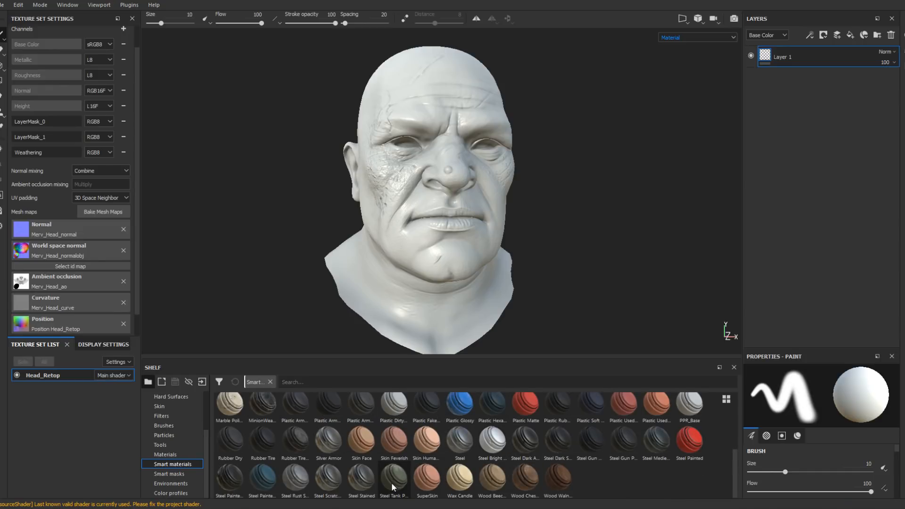
{"action": "mouse_move", "coordinate": [435, 484]}
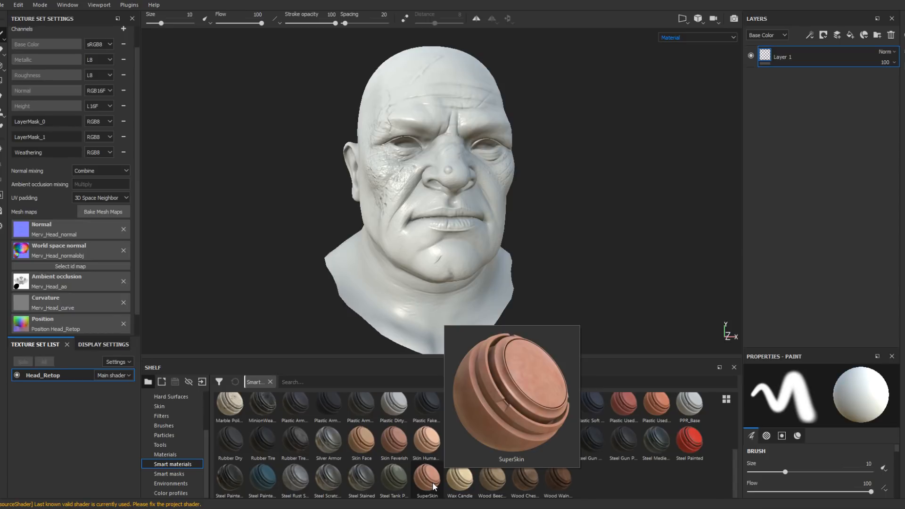
- Try the Skin Human Simple smart material above Layer 1 and inspect it up close on the face
{"action": "left_click_drag", "start_coordinate": [427, 441], "coordinate": [828, 53]}
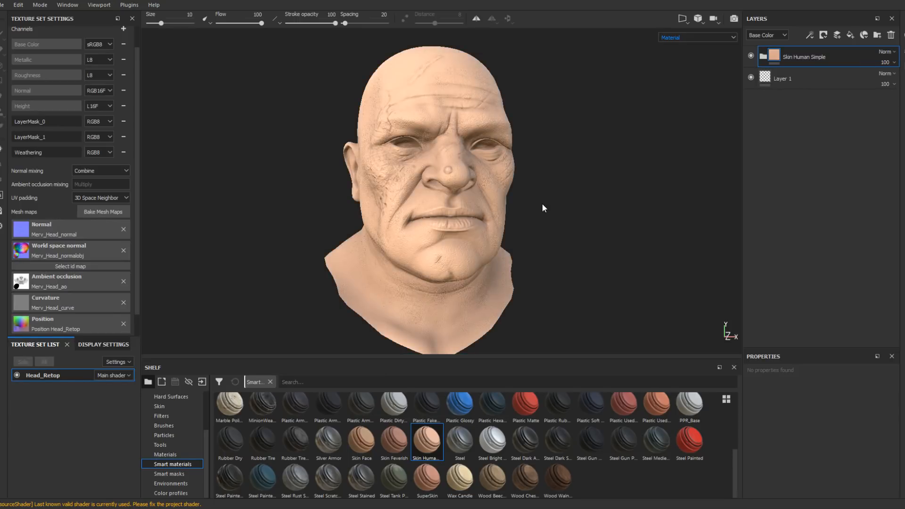
{"action": "left_click_drag", "start_coordinate": [483, 193], "coordinate": [545, 198], "text": "alt"}
{"action": "right_click_drag", "start_coordinate": [415, 198], "coordinate": [525, 367], "text": "alt"}
{"action": "left_click_drag", "start_coordinate": [469, 262], "coordinate": [481, 279], "text": "alt"}
{"action": "middle_click_drag", "start_coordinate": [476, 225], "coordinate": [472, 280], "text": "alt"}
{"action": "left_click_drag", "start_coordinate": [471, 280], "coordinate": [561, 189], "text": "alt"}
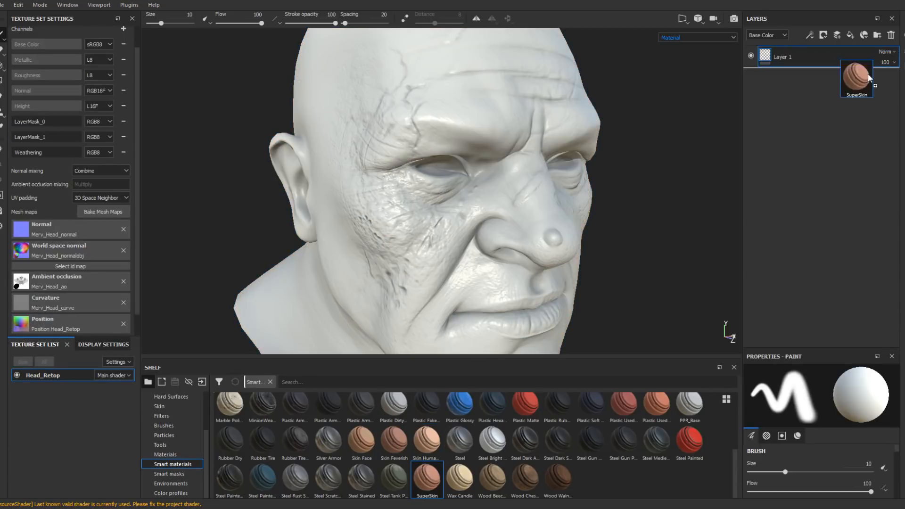
- Add the SuperSkin smart material above Layer 1 and show its SuperSkin_Base layer's fill settings in an enlarged properties area
{"action": "left_click_drag", "start_coordinate": [869, 73], "coordinate": [847, 47]}
{"action": "left_click_drag", "start_coordinate": [602, 180], "coordinate": [442, 129], "text": "alt"}
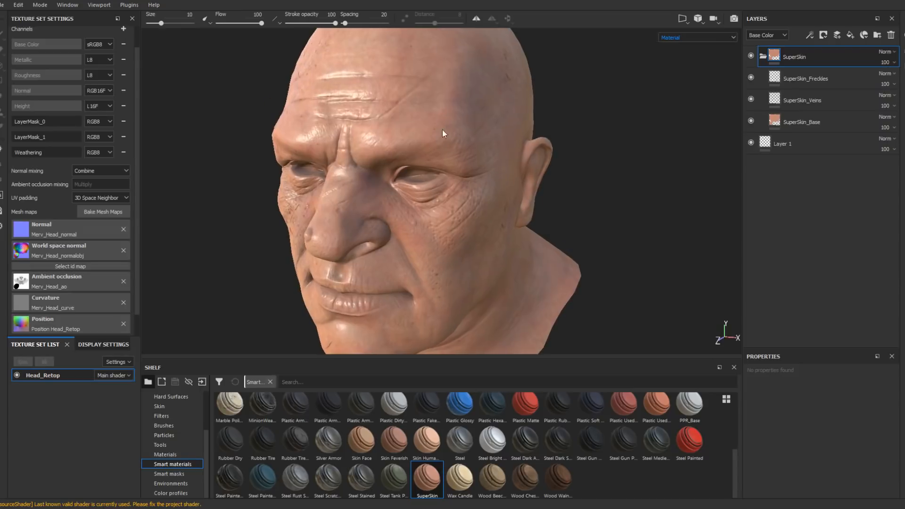
{"action": "left_click", "coordinate": [799, 122]}
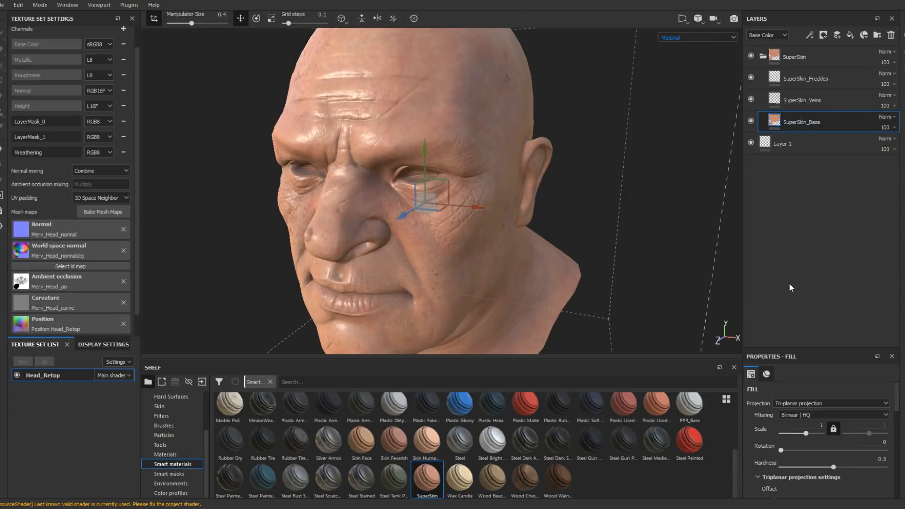
{"action": "scroll", "coordinate": [826, 412], "scroll_direction": "down", "scroll_amount": 2}
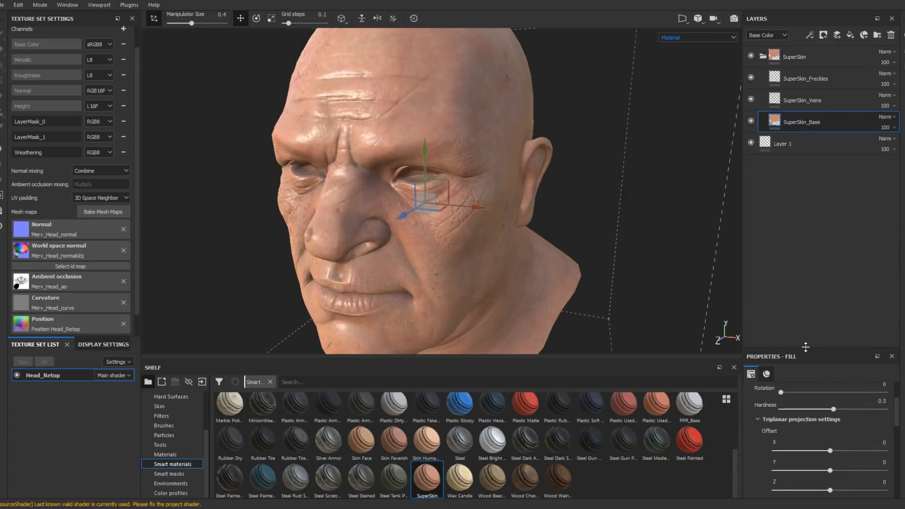
{"action": "left_click_drag", "start_coordinate": [795, 352], "coordinate": [795, 217]}
{"action": "scroll", "coordinate": [829, 339], "scroll_direction": "down", "scroll_amount": 3}
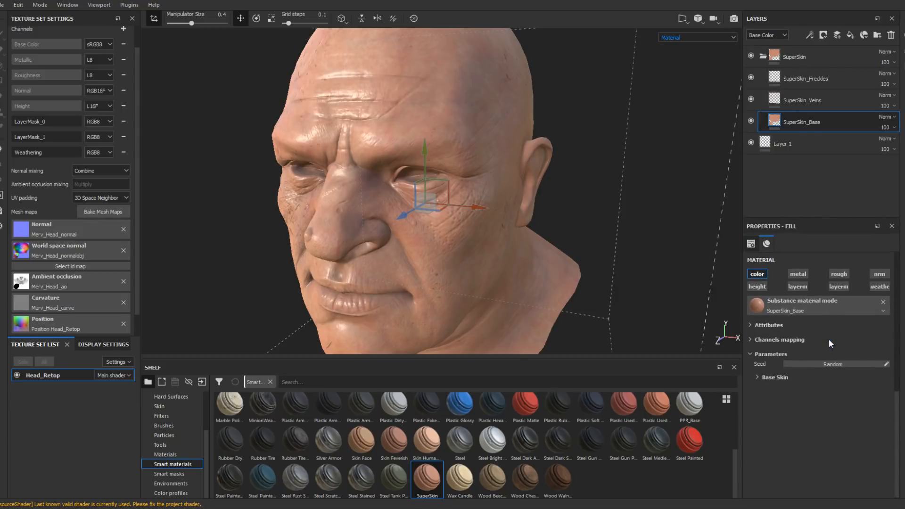
{"action": "scroll", "coordinate": [819, 358], "scroll_direction": "up", "scroll_amount": 4}
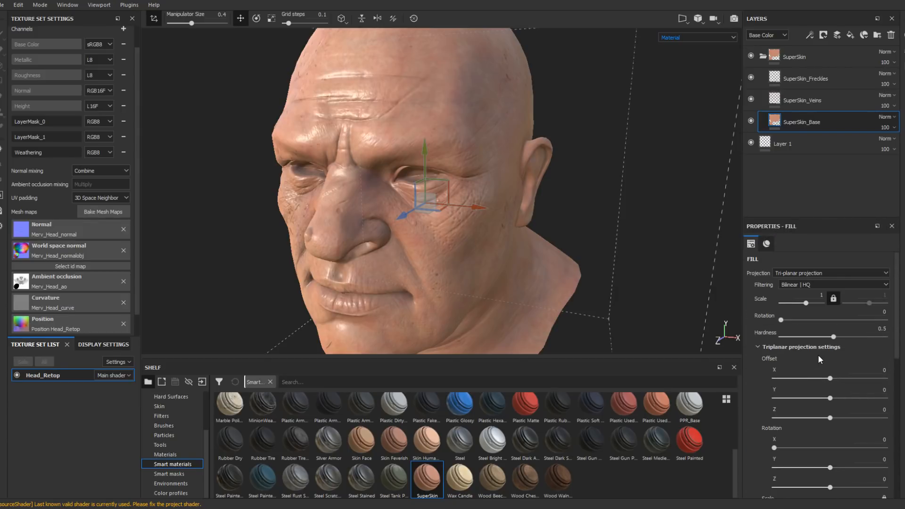
- Hide the SuperSkin_Freckles and SuperSkin_Veins layers and inspect the base skin around the ear and scarred cheek
{"action": "left_click_drag", "start_coordinate": [533, 231], "coordinate": [531, 161], "text": "alt"}
{"action": "right_click_drag", "start_coordinate": [532, 162], "coordinate": [424, 110], "text": "alt"}
{"action": "middle_click_drag", "start_coordinate": [425, 111], "coordinate": [537, 152], "text": "alt"}
{"action": "right_click_drag", "start_coordinate": [537, 152], "coordinate": [550, 140], "text": "alt"}
{"action": "left_click_drag", "start_coordinate": [551, 141], "coordinate": [590, 192], "text": "alt"}
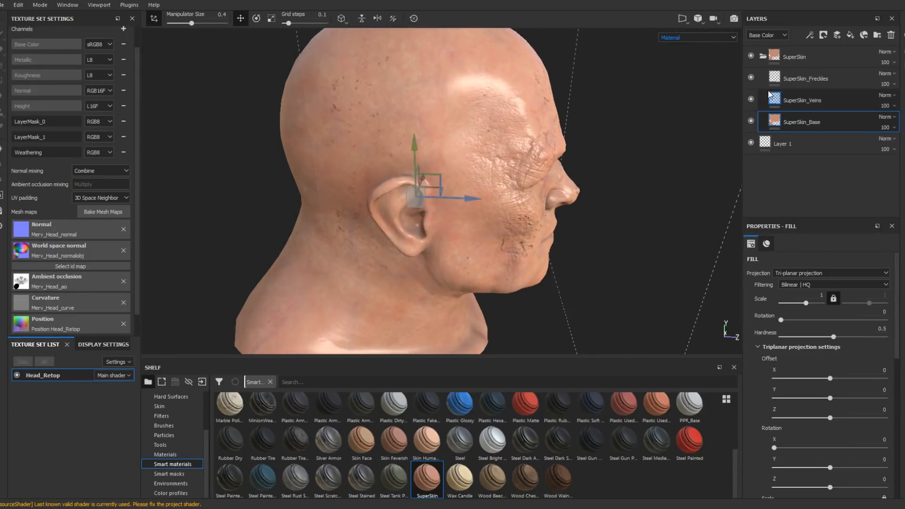
{"action": "left_click", "coordinate": [750, 103]}
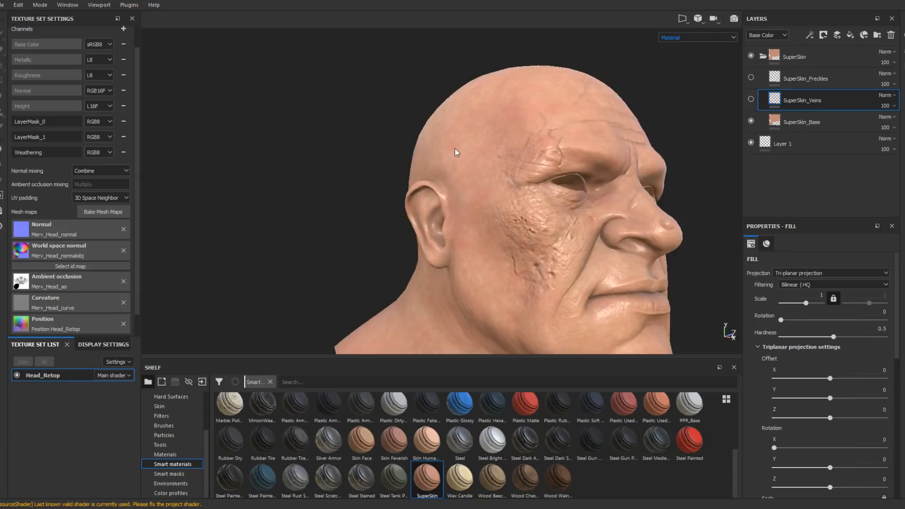
{"action": "right_click_drag", "start_coordinate": [519, 203], "coordinate": [608, 274], "text": "alt"}
- Set the viewport display mode to Base Color and inspect the skin color variation across the side of the head
{"action": "left_click", "coordinate": [708, 39]}
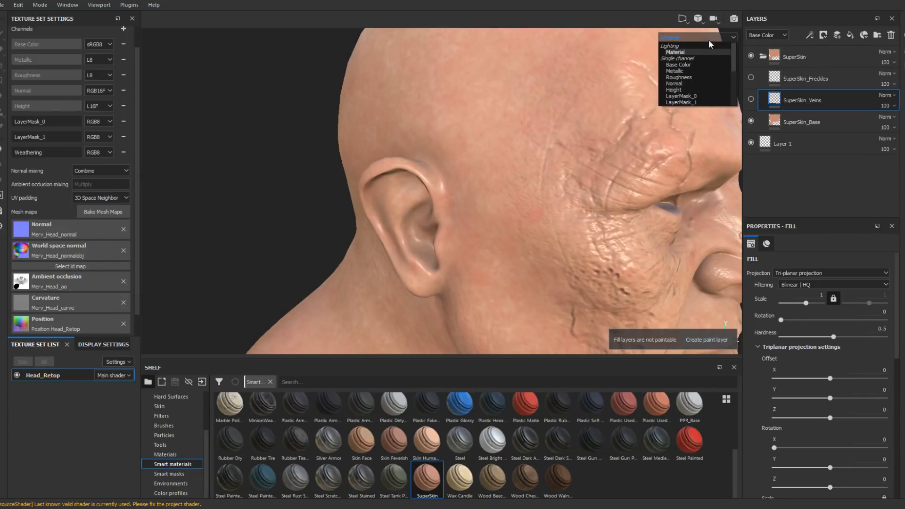
{"action": "left_click", "coordinate": [693, 64]}
{"action": "middle_click_drag", "start_coordinate": [577, 190], "coordinate": [465, 153], "text": "alt"}
{"action": "left_click_drag", "start_coordinate": [465, 153], "coordinate": [447, 190], "text": "alt"}
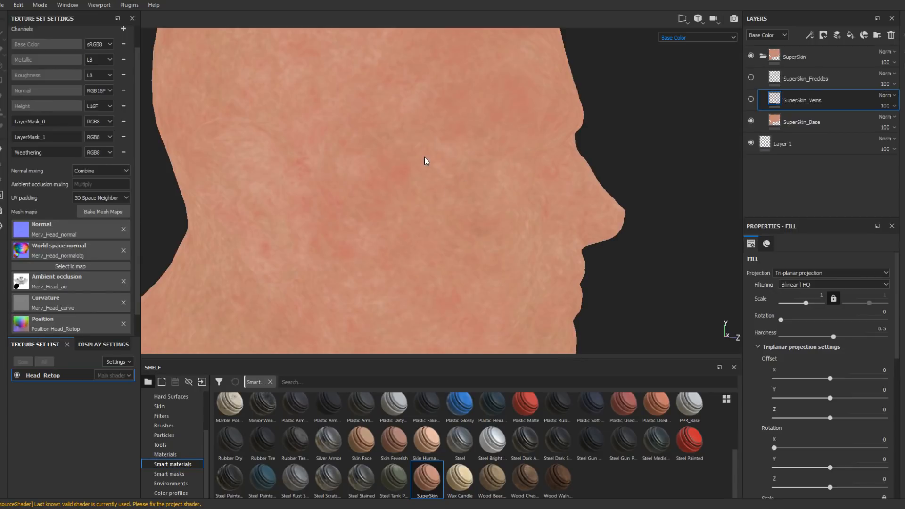
{"action": "right_click_drag", "start_coordinate": [424, 161], "coordinate": [339, 108], "text": "alt"}
{"action": "left_click_drag", "start_coordinate": [509, 210], "coordinate": [544, 162], "text": "alt"}
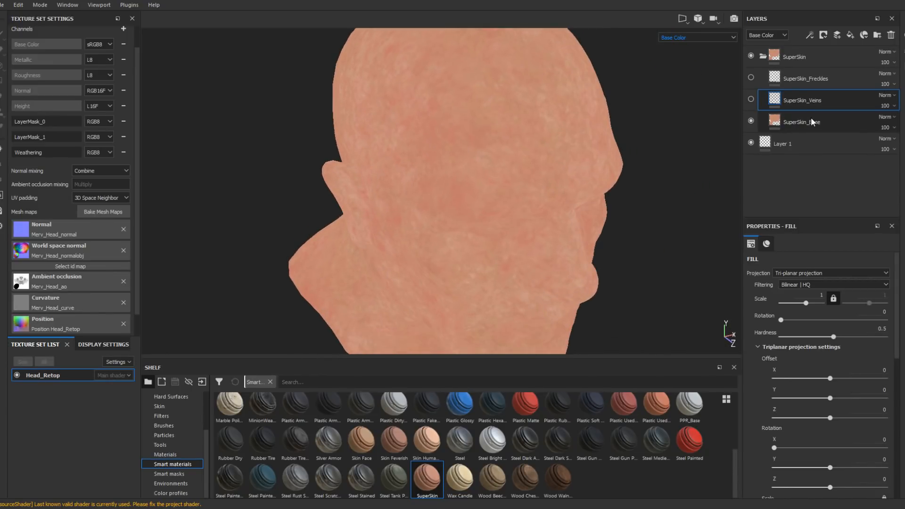
{"action": "left_click_drag", "start_coordinate": [522, 156], "coordinate": [547, 121], "text": "alt"}
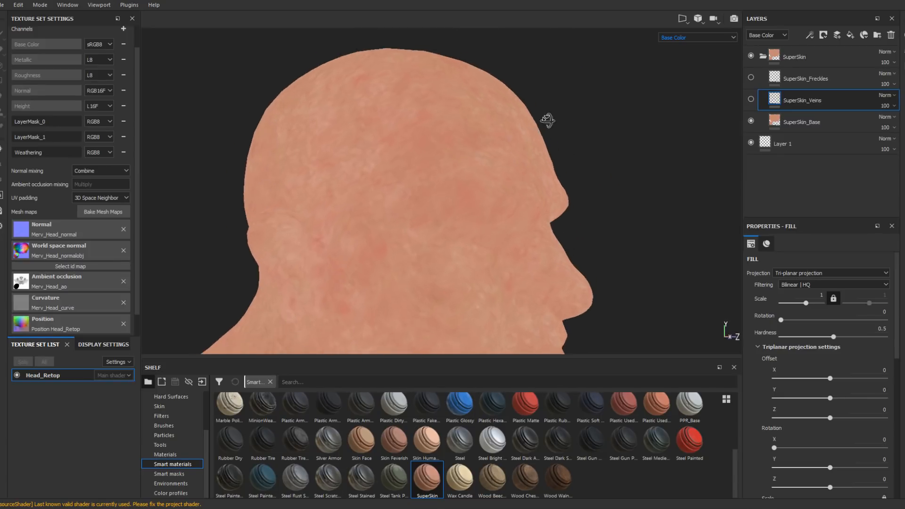
{"action": "middle_click_drag", "start_coordinate": [480, 145], "coordinate": [502, 126], "text": "alt"}
{"action": "right_click_drag", "start_coordinate": [504, 170], "coordinate": [570, 331], "text": "alt"}
{"action": "right_click_drag", "start_coordinate": [578, 241], "coordinate": [543, 171], "text": "alt"}
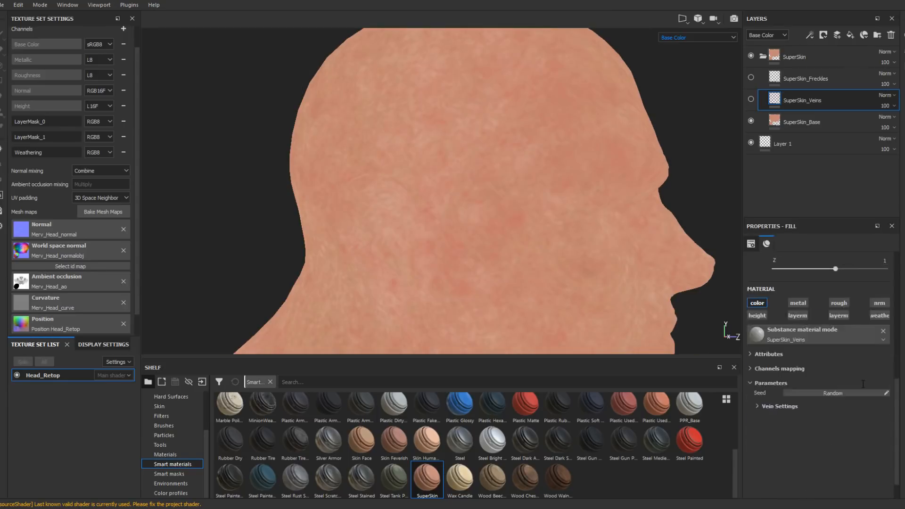
- Examine the SuperSkin_Veins layer's material settings, including its attributes, channels mapping and vein colors and densities
{"action": "scroll", "coordinate": [842, 346], "scroll_direction": "down", "scroll_amount": 2}
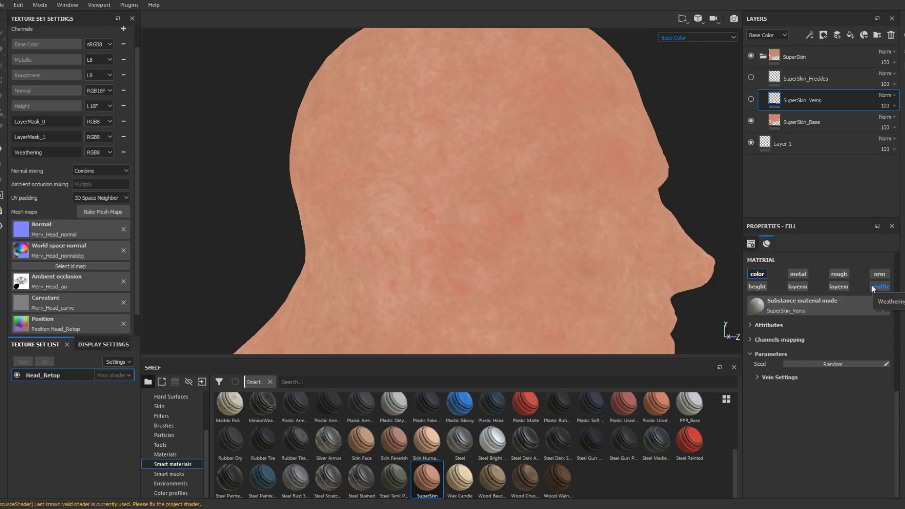
{"action": "left_click", "coordinate": [751, 326]}
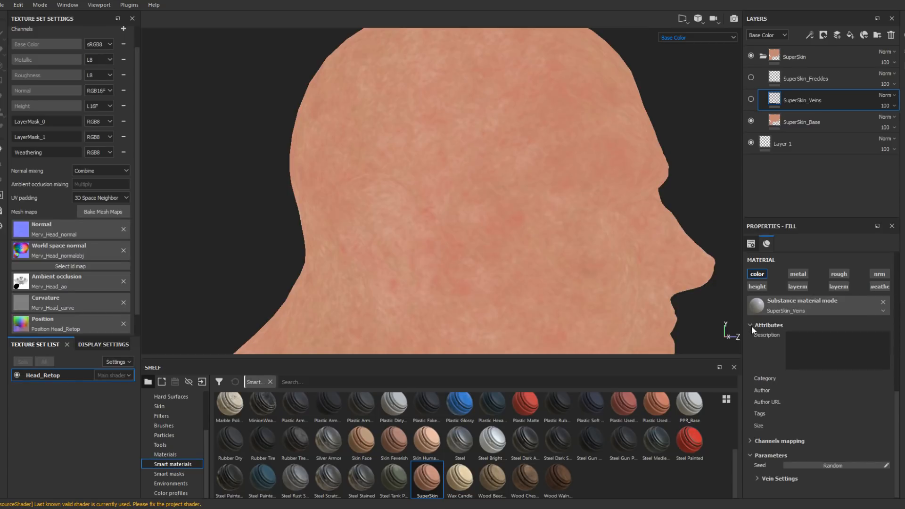
{"action": "left_click", "coordinate": [752, 327]}
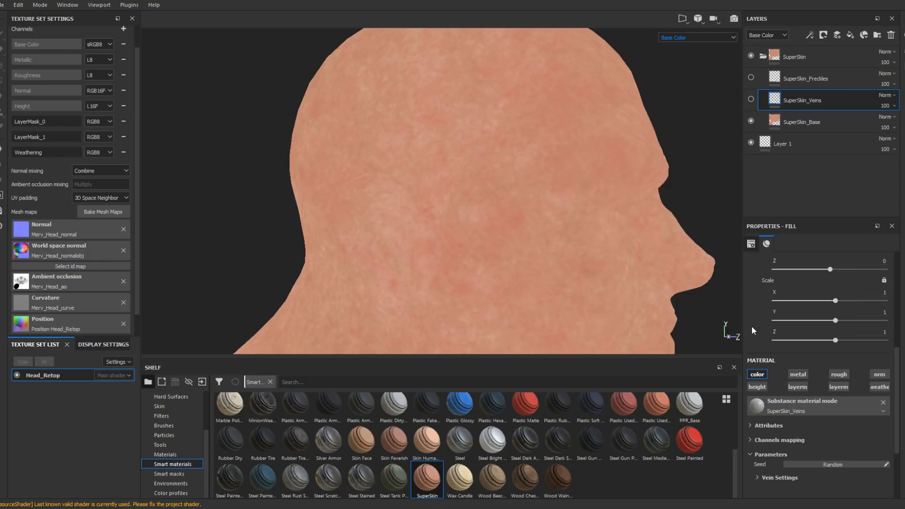
{"action": "scroll", "coordinate": [759, 375], "scroll_direction": "down", "scroll_amount": 3}
{"action": "left_click", "coordinate": [760, 375]}
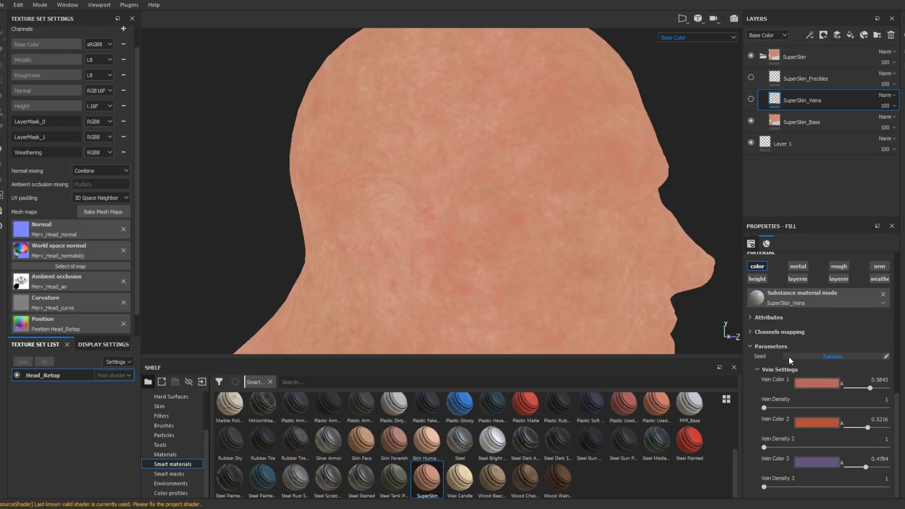
{"action": "left_click_drag", "start_coordinate": [639, 266], "coordinate": [594, 206], "text": "alt"}
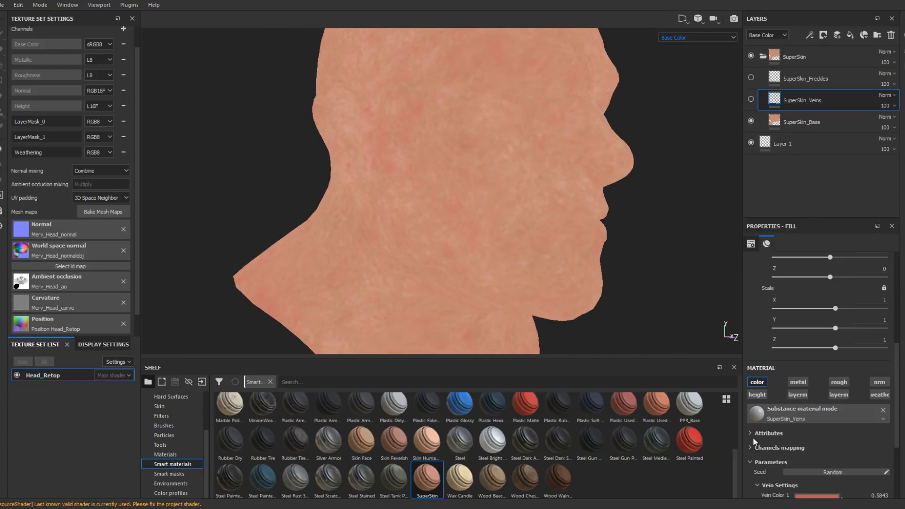
{"action": "left_click", "coordinate": [750, 434]}
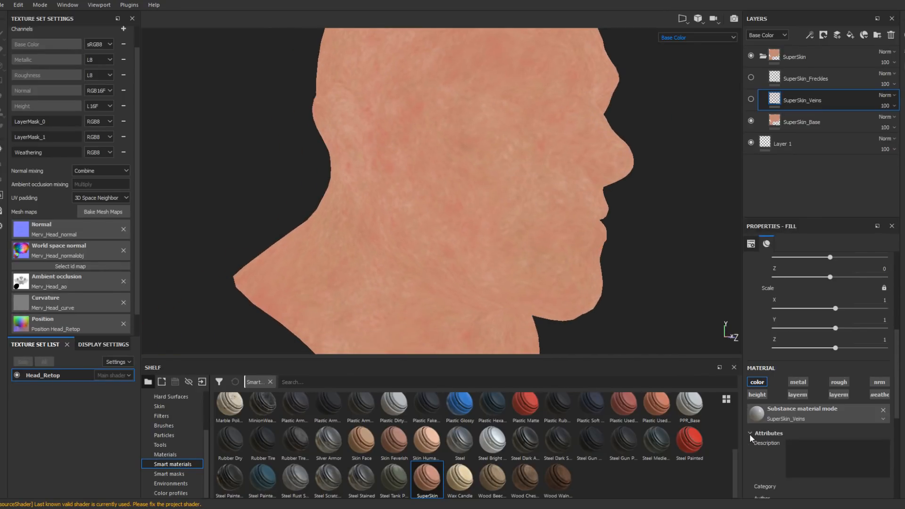
{"action": "scroll", "coordinate": [750, 435], "scroll_direction": "down", "scroll_amount": 3}
{"action": "left_click", "coordinate": [752, 405]}
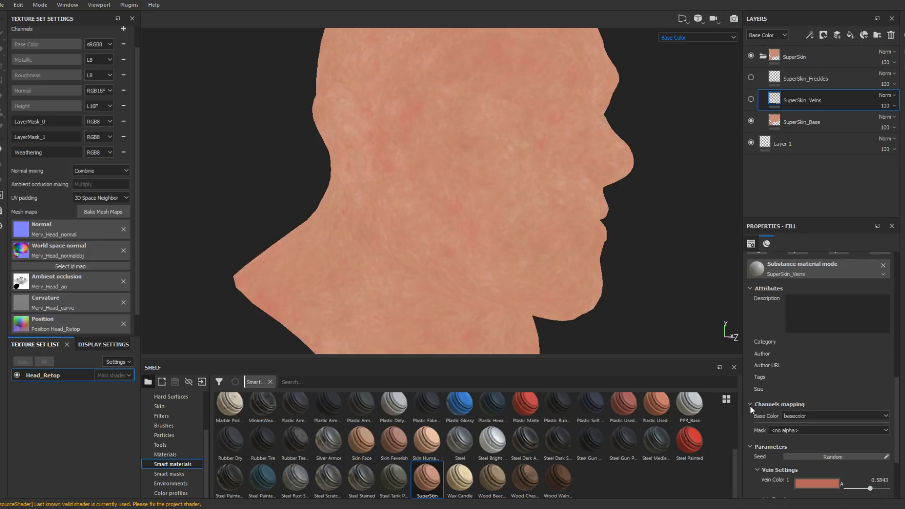
{"action": "scroll", "coordinate": [750, 431], "scroll_direction": "down", "scroll_amount": 10}
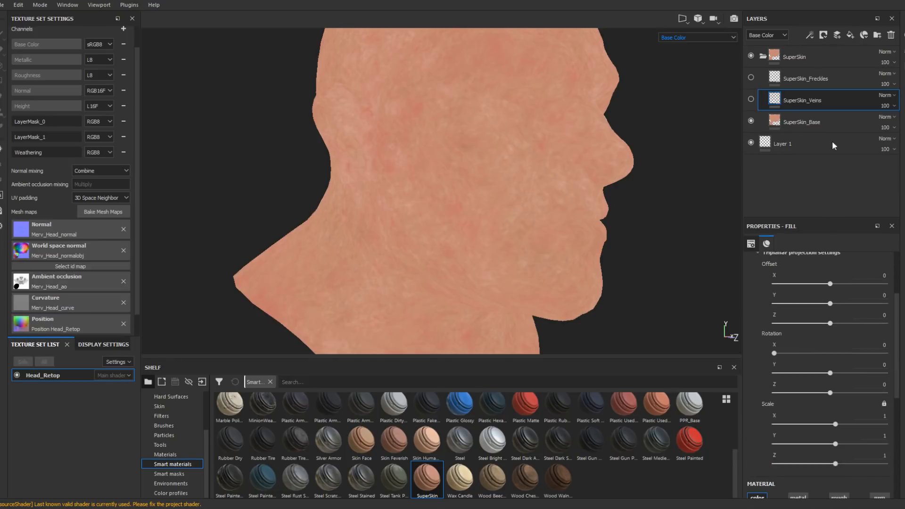
- Show the SuperSkin_Base layer's Base Skin parameters and set Skin Disorder to about 22.83
{"action": "left_click", "coordinate": [830, 123]}
{"action": "scroll", "coordinate": [792, 369], "scroll_direction": "down", "scroll_amount": 5}
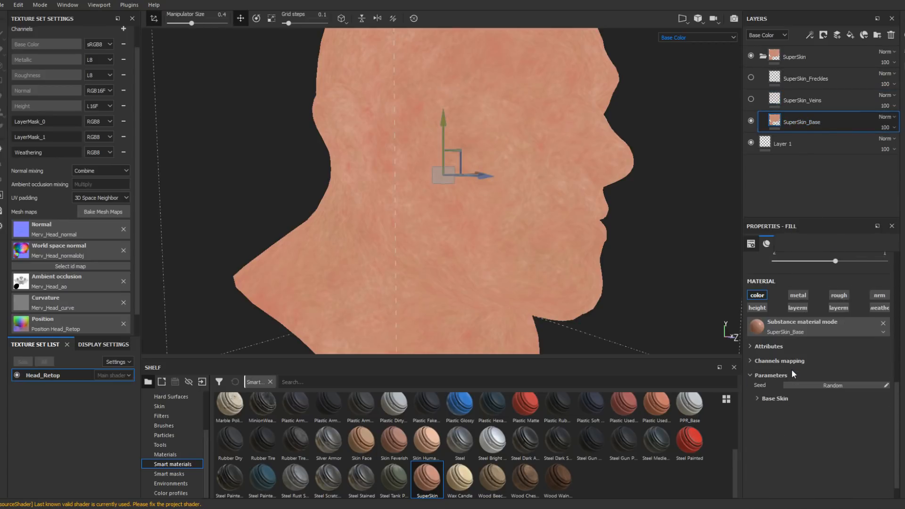
{"action": "left_click", "coordinate": [758, 398]}
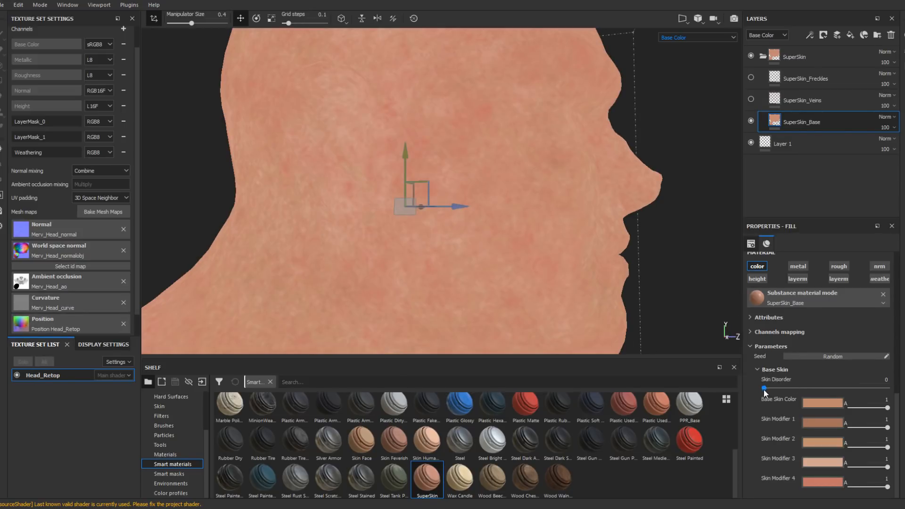
{"action": "left_click_drag", "start_coordinate": [764, 388], "coordinate": [807, 388]}
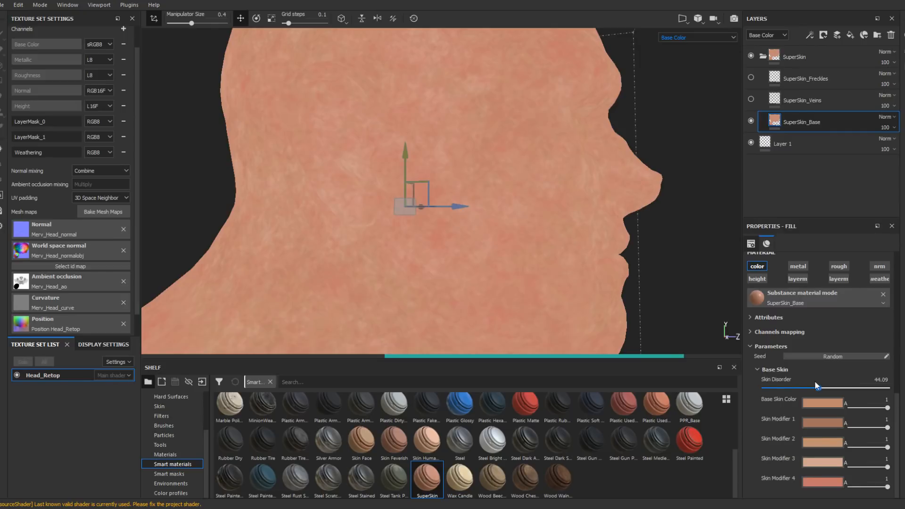
{"action": "left_click_drag", "start_coordinate": [807, 388], "coordinate": [794, 388]}
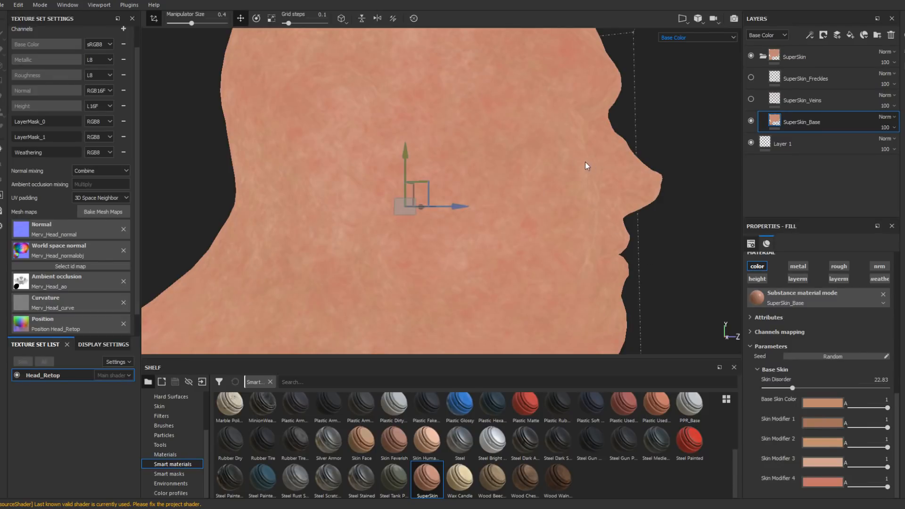
- Darken the Base Skin Color to a warmer brown of about RGB 0.671, 0.445, 0.338
{"action": "left_click_drag", "start_coordinate": [586, 168], "coordinate": [654, 32], "text": "alt"}
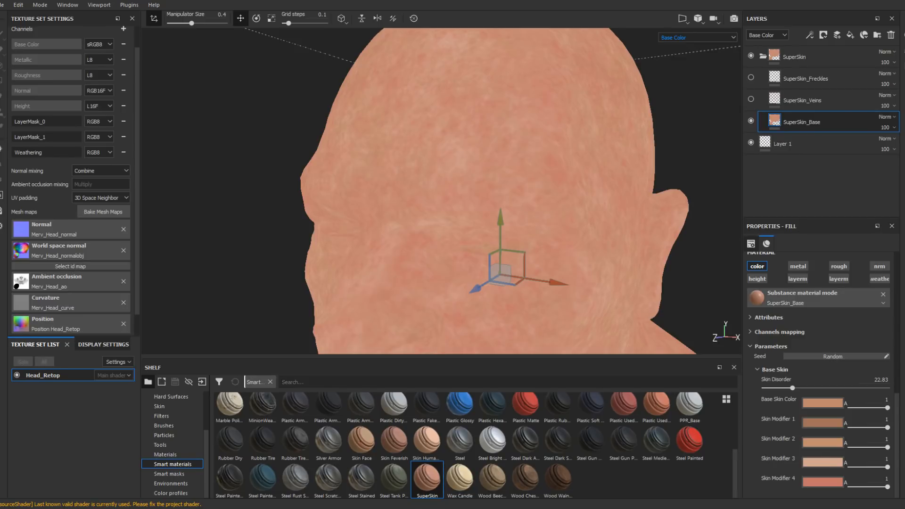
{"action": "left_click_drag", "start_coordinate": [602, 278], "coordinate": [550, 159], "text": "alt"}
{"action": "right_click_drag", "start_coordinate": [550, 160], "coordinate": [321, 78], "text": "alt"}
{"action": "middle_click_drag", "start_coordinate": [573, 233], "coordinate": [498, 181], "text": "alt"}
{"action": "left_click", "coordinate": [817, 404]}
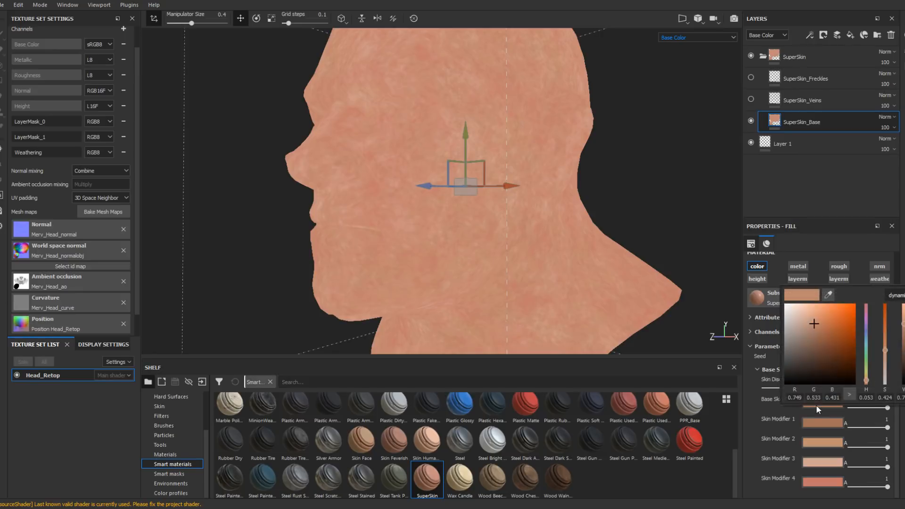
{"action": "left_click", "coordinate": [822, 335]}
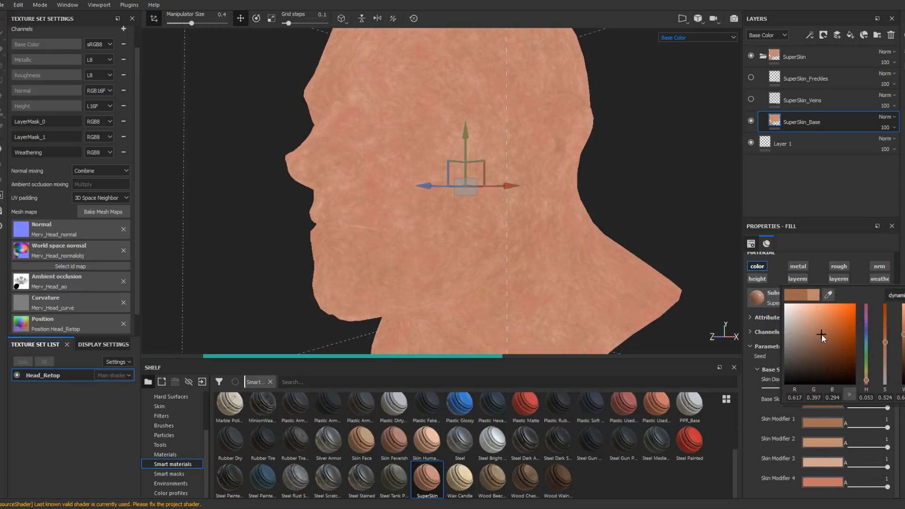
{"action": "left_click", "coordinate": [819, 330]}
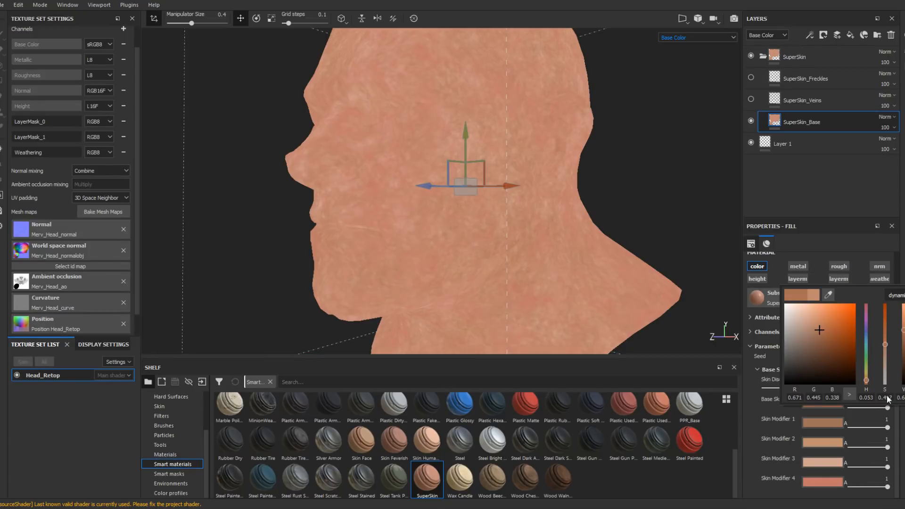
{"action": "left_click", "coordinate": [904, 433]}
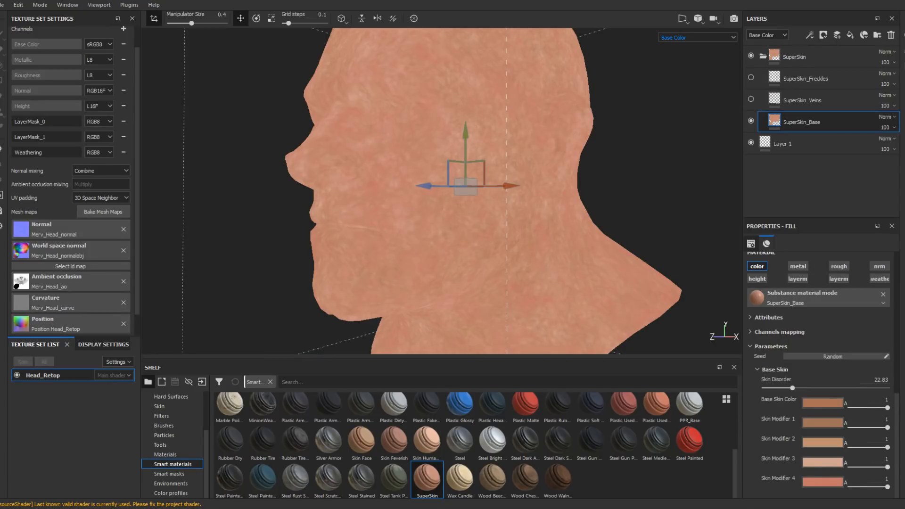
- Darken Skin Modifier 1 to about RGB 0.611, 0.411, 0.312 and Skin Modifier 2 to a reddish brown of about 0.623, 0.390, 0.326
{"action": "left_click", "coordinate": [823, 422]}
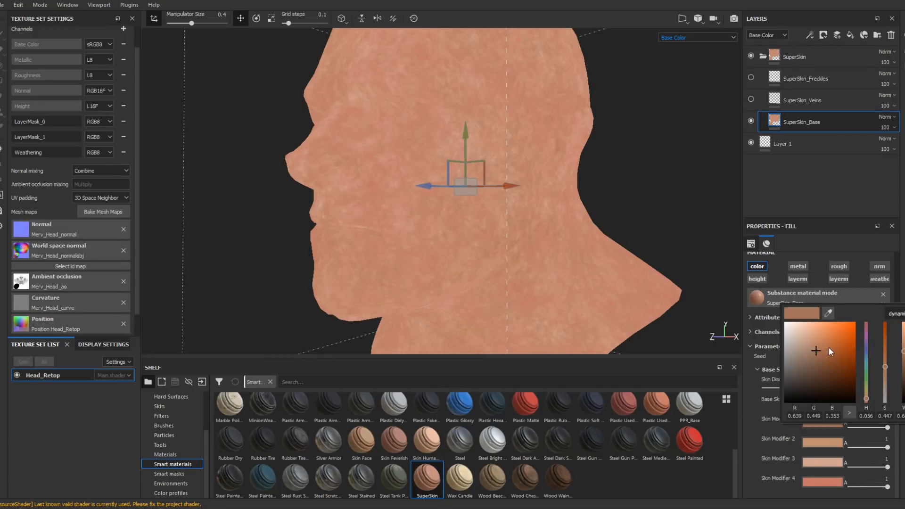
{"action": "left_click", "coordinate": [820, 354]}
{"action": "left_click", "coordinate": [826, 440]}
{"action": "left_click", "coordinate": [824, 441]}
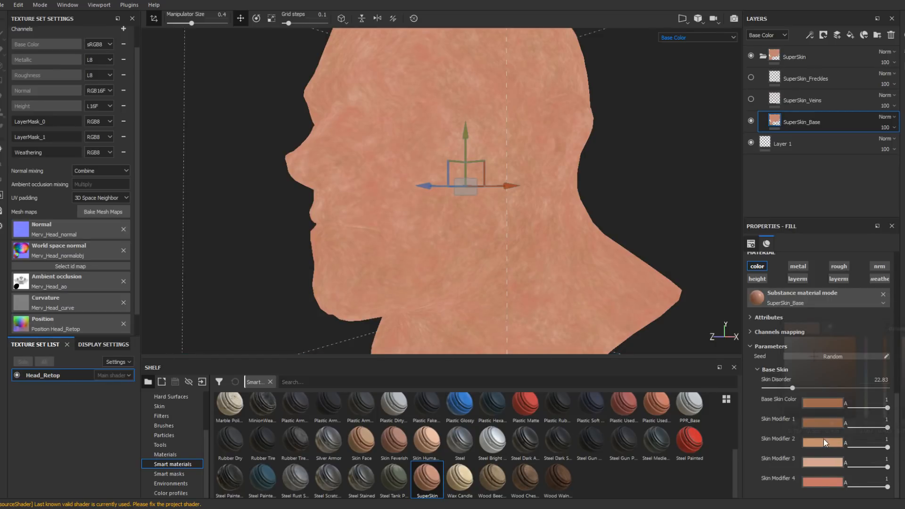
{"action": "left_click_drag", "start_coordinate": [809, 369], "coordinate": [818, 369]}
{"action": "left_click_drag", "start_coordinate": [866, 413], "coordinate": [869, 418]}
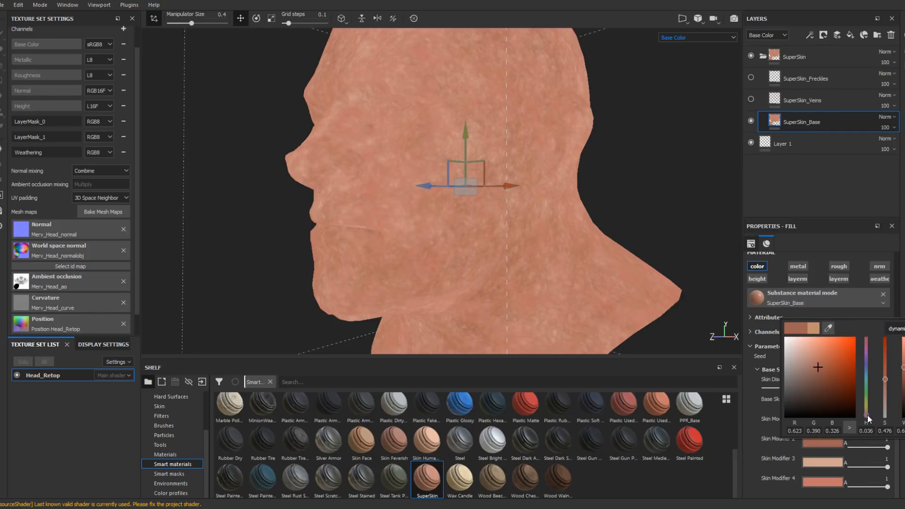
{"action": "left_click", "coordinate": [899, 447]}
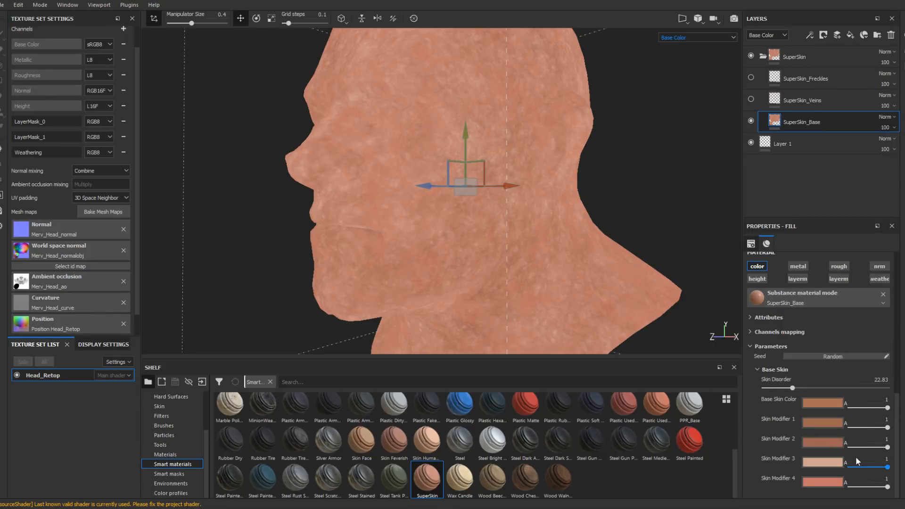
- Shift Skin Modifier 3 to a salmon red of about RGB 0.760, 0.456, 0.445 and brighten Skin Modifier 1 to a lighter orange-brown
{"action": "left_click", "coordinate": [822, 463]}
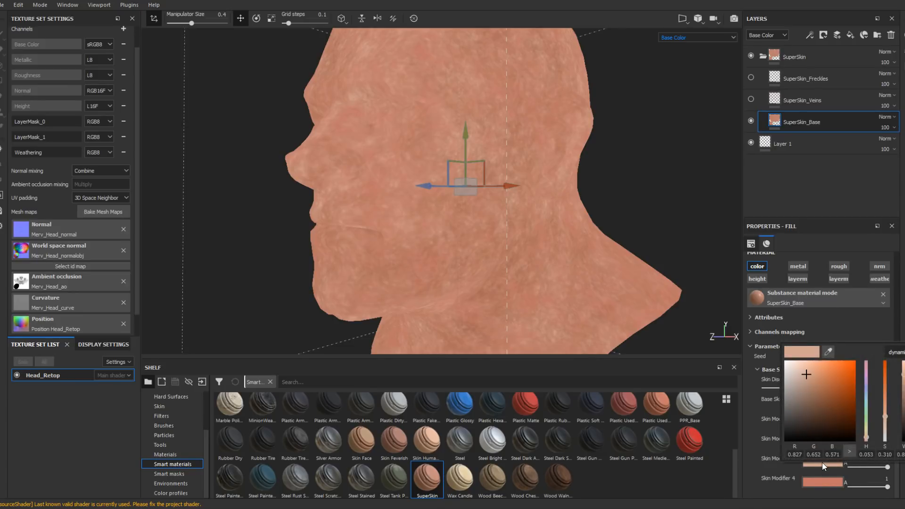
{"action": "left_click_drag", "start_coordinate": [870, 441], "coordinate": [869, 440]}
{"action": "left_click", "coordinate": [815, 380]}
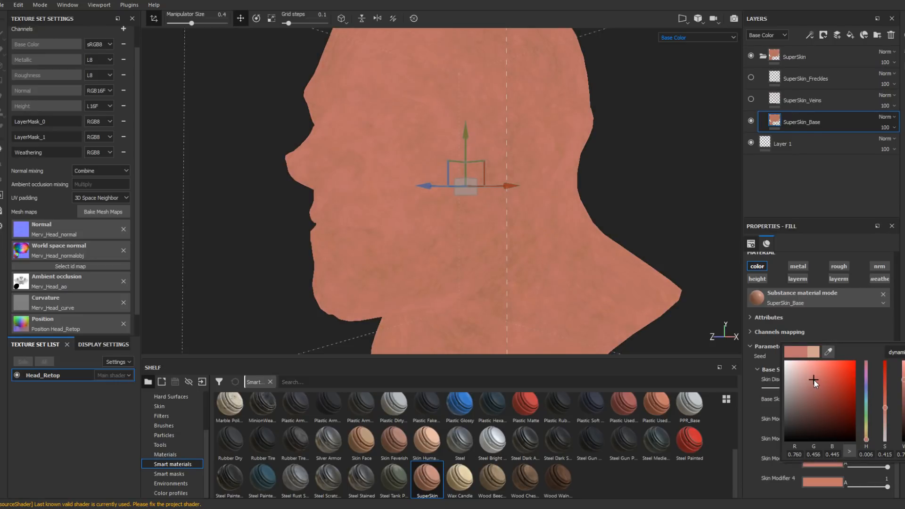
{"action": "left_click_drag", "start_coordinate": [813, 379], "coordinate": [812, 378]}
{"action": "left_click", "coordinate": [828, 424]}
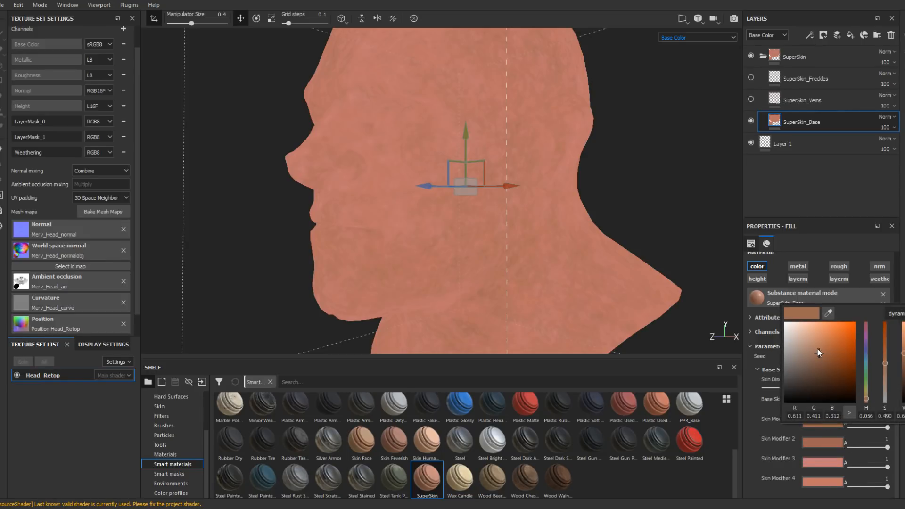
{"action": "left_click_drag", "start_coordinate": [817, 346], "coordinate": [818, 346]}
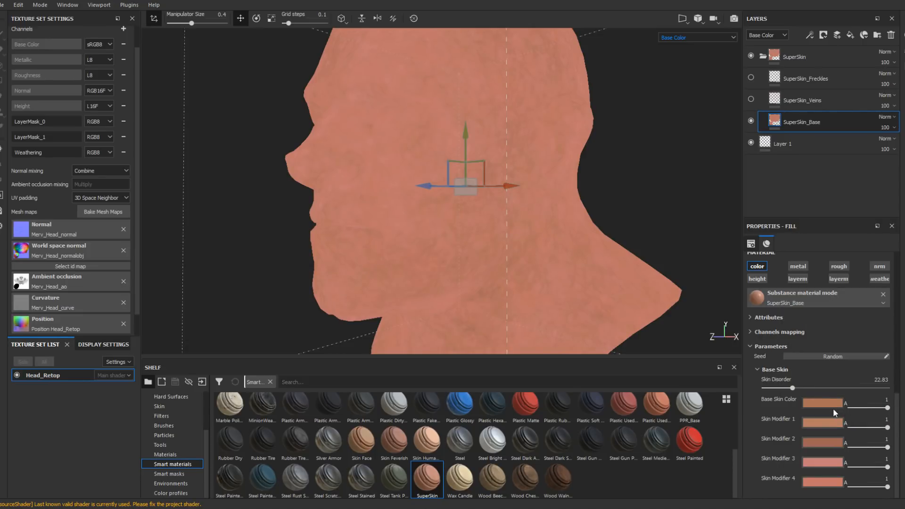
- Lighten Skin Modifier 3 to a brighter pink and Skin Modifier 2 to a lighter reddish tan
{"action": "left_click_drag", "start_coordinate": [476, 198], "coordinate": [574, 207], "text": "alt"}
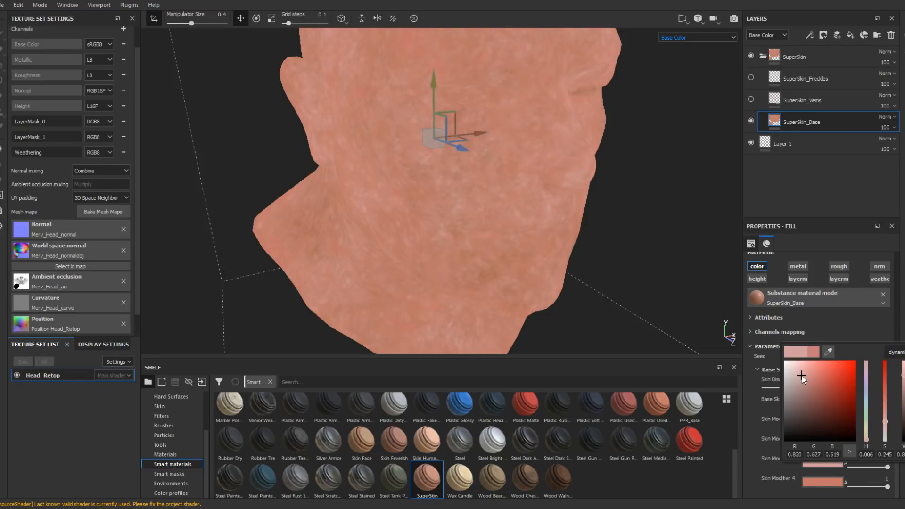
{"action": "left_click_drag", "start_coordinate": [802, 375], "coordinate": [806, 380]}
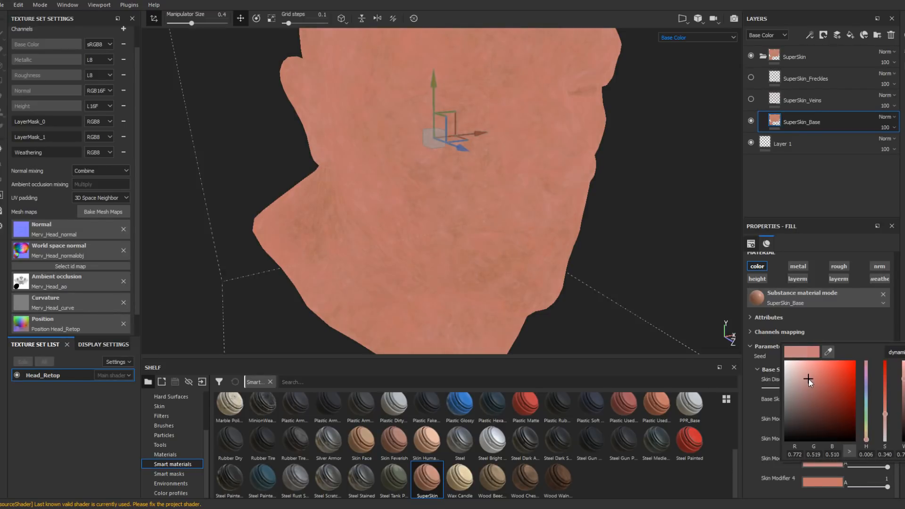
{"action": "left_click_drag", "start_coordinate": [808, 380], "coordinate": [814, 366]}
{"action": "left_click", "coordinate": [830, 445]}
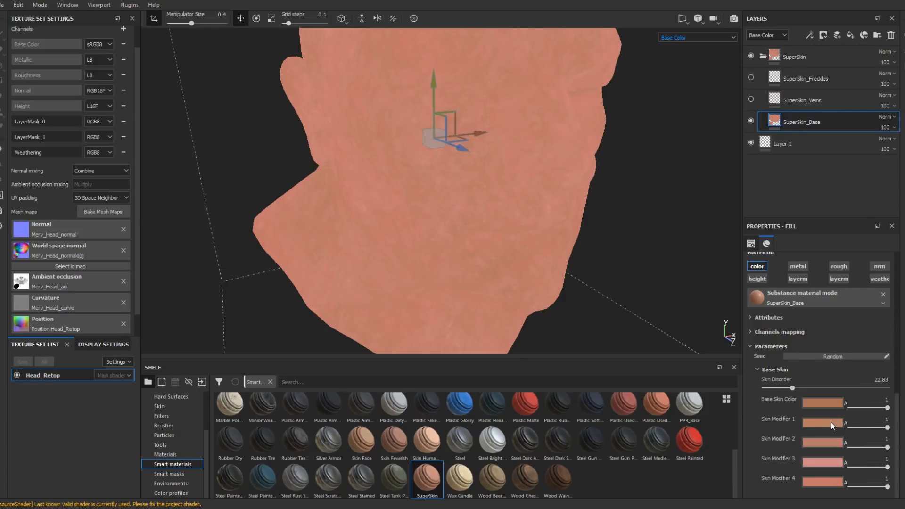
- Set Skin Modifier 1 to about RGB 0.749, 0.565, 0.474 and Skin Modifier 4 to a light orange-tan
{"action": "left_click", "coordinate": [828, 420]}
{"action": "left_click", "coordinate": [811, 340]}
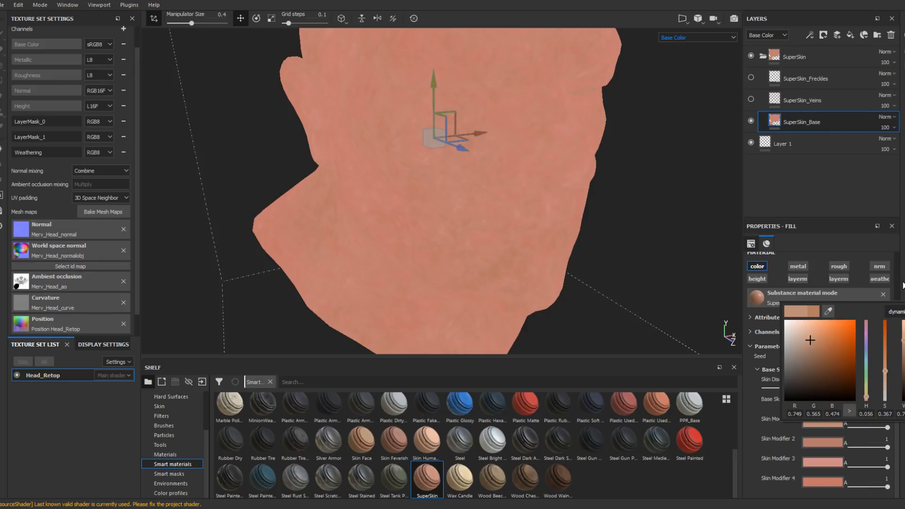
{"action": "left_click", "coordinate": [823, 481]}
{"action": "left_click_drag", "start_coordinate": [822, 399], "coordinate": [812, 398]}
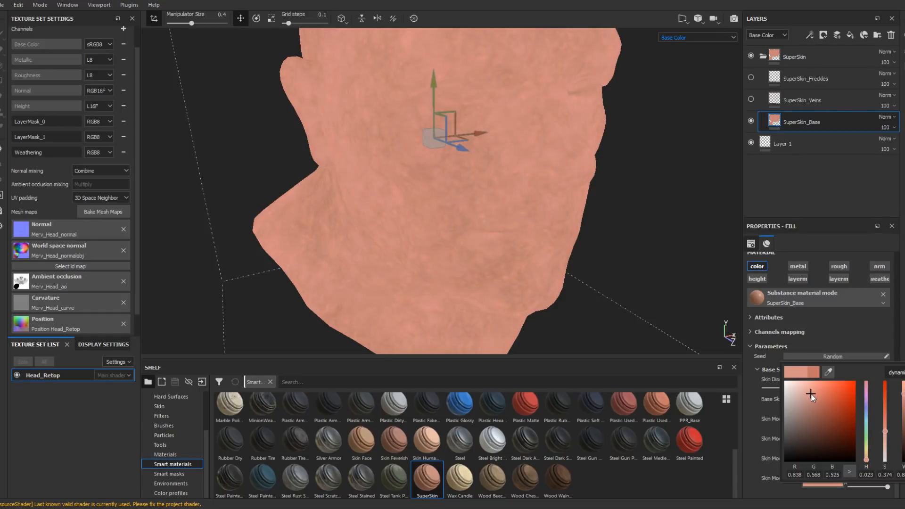
{"action": "left_click_drag", "start_coordinate": [866, 460], "coordinate": [865, 457]}
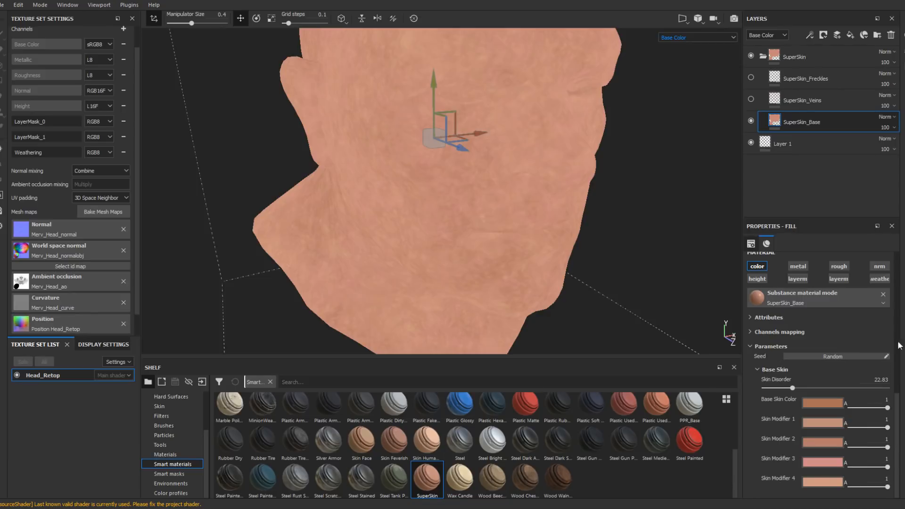
- Set the viewport display mode back to Material and inspect the recolored skin on the face from several angles
{"action": "left_click_drag", "start_coordinate": [565, 218], "coordinate": [640, 58], "text": "alt"}
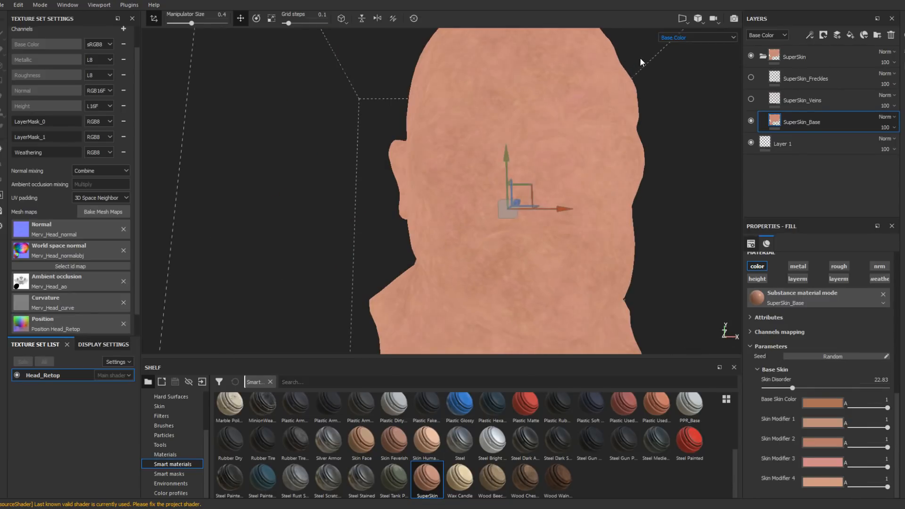
{"action": "left_click", "coordinate": [720, 39]}
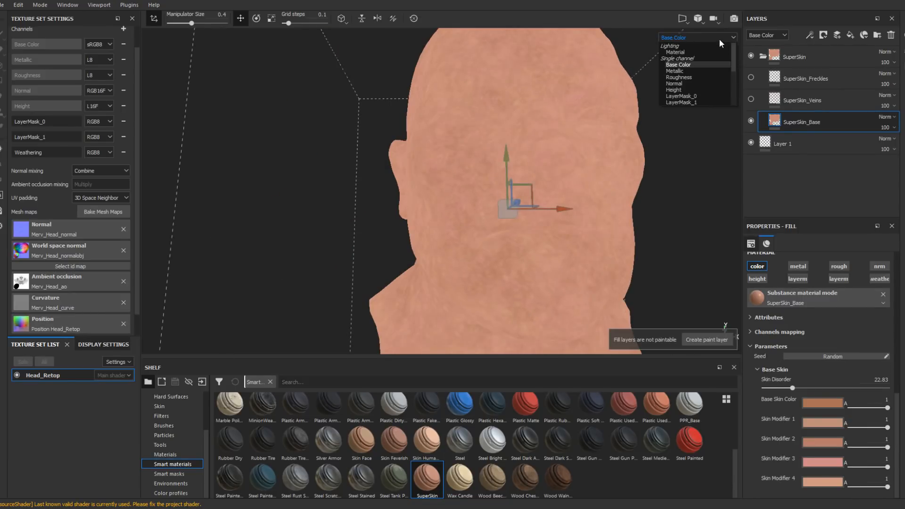
{"action": "left_click", "coordinate": [681, 52]}
{"action": "mouse_move", "coordinate": [627, 180]}
{"action": "left_mouse_down", "text": "alt"}
{"action": "mouse_move", "coordinate": [621, 214]}
{"action": "mouse_move", "coordinate": [625, 185]}
{"action": "mouse_move", "coordinate": [495, 166]}
{"action": "mouse_move", "coordinate": [457, 247]}
{"action": "mouse_move", "coordinate": [462, 232]}
{"action": "left_mouse_up", "text": "alt"}
{"action": "scroll", "coordinate": [462, 233], "scroll_direction": "up", "scroll_amount": 2}
{"action": "right_click_drag", "start_coordinate": [462, 232], "coordinate": [580, 331], "text": "alt"}
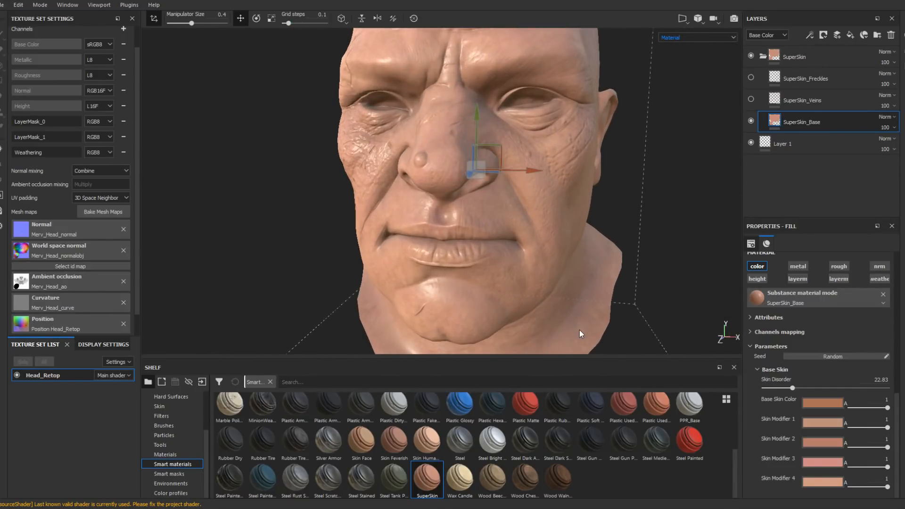
{"action": "left_click_drag", "start_coordinate": [580, 330], "coordinate": [594, 160], "text": "alt"}
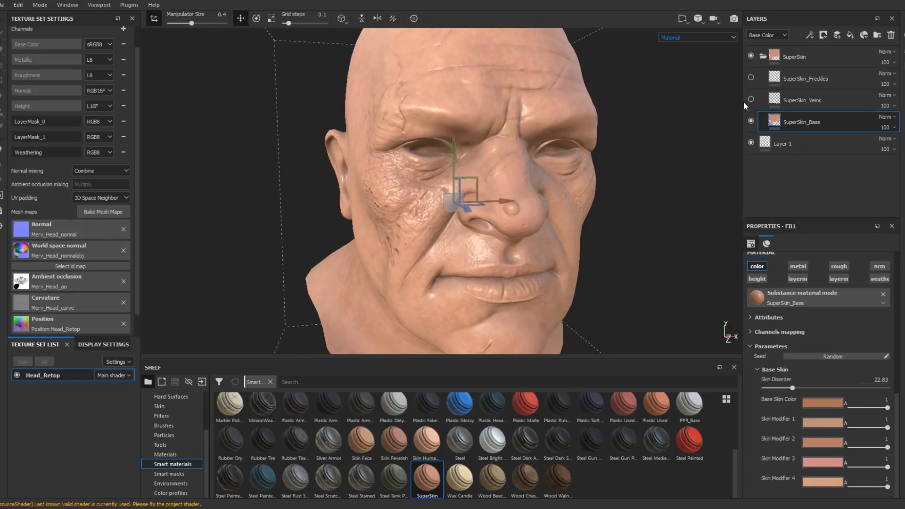
- Add a fill layer beneath the SuperSkin group and set its roughness to 1
{"action": "left_click_drag", "start_coordinate": [473, 107], "coordinate": [575, 171], "text": "alt"}
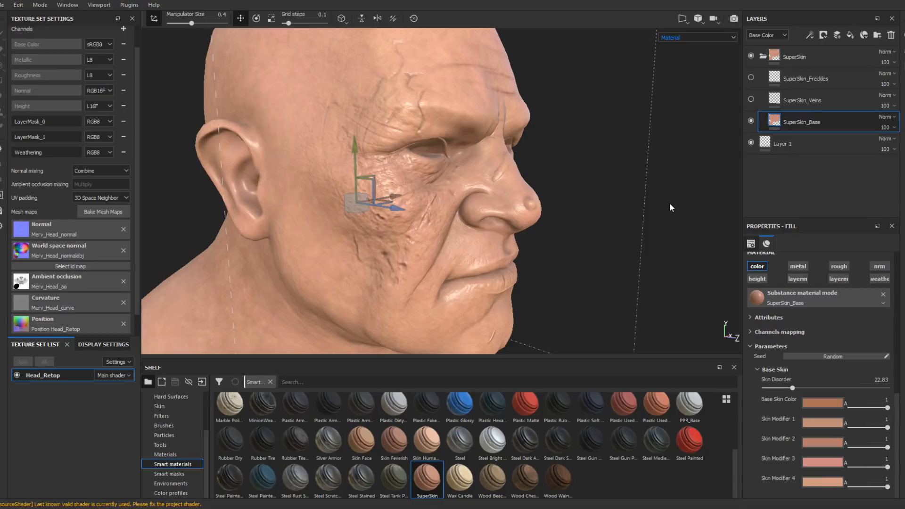
{"action": "left_click_drag", "start_coordinate": [598, 199], "coordinate": [504, 138], "text": "alt"}
{"action": "left_click", "coordinate": [840, 147]}
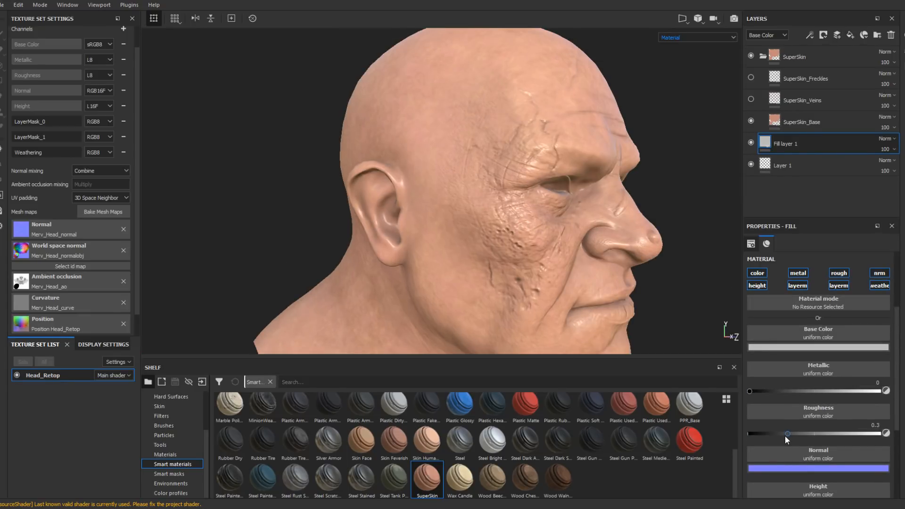
{"action": "left_click_drag", "start_coordinate": [786, 434], "coordinate": [851, 434]}
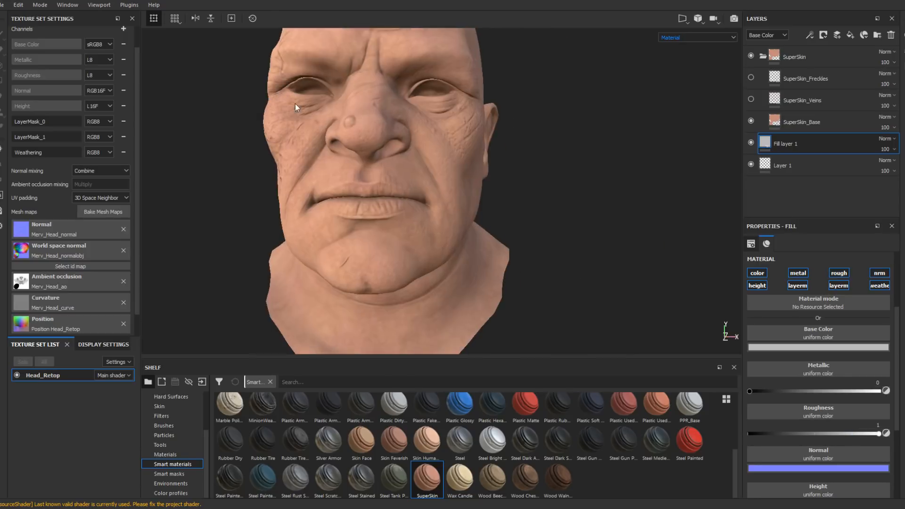
{"action": "left_click_drag", "start_coordinate": [299, 108], "coordinate": [558, 165], "text": "alt"}
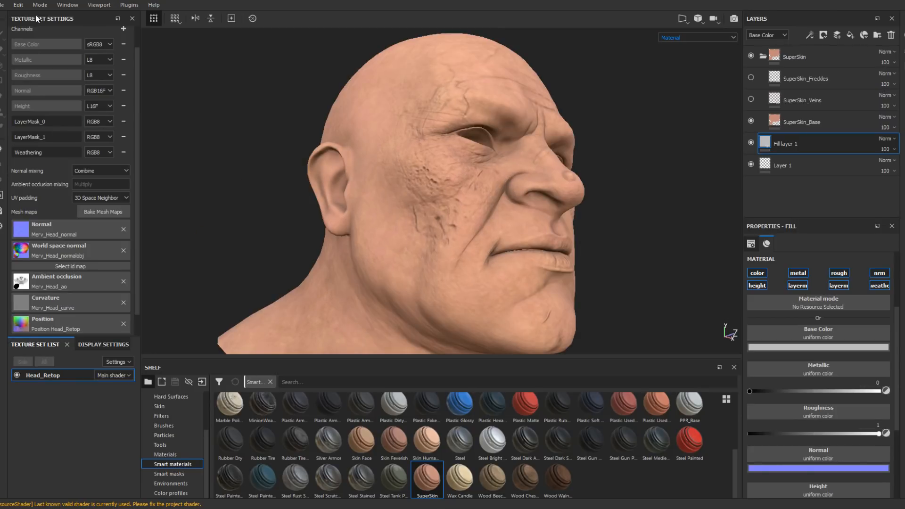
- Set the viewport camera's field of view to 30 degrees in the display settings
{"action": "left_click", "coordinate": [67, 5]}
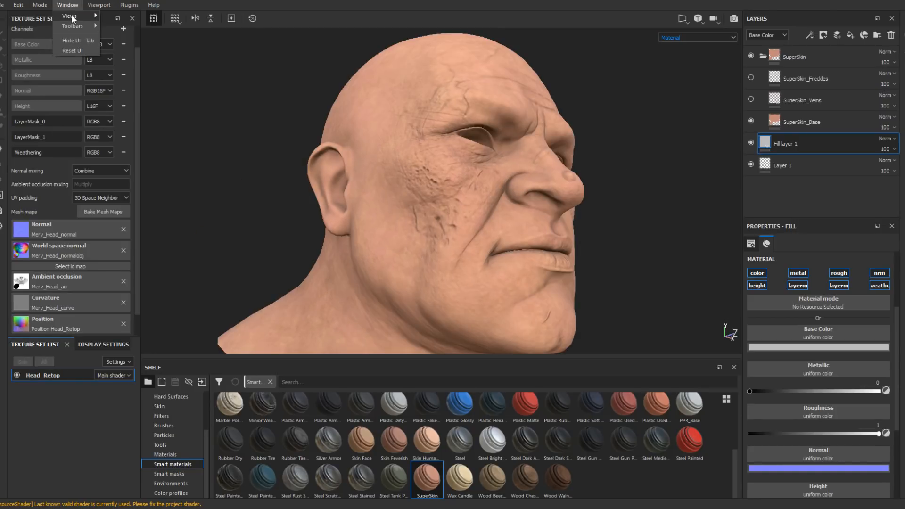
{"action": "mouse_move", "coordinate": [72, 18]}
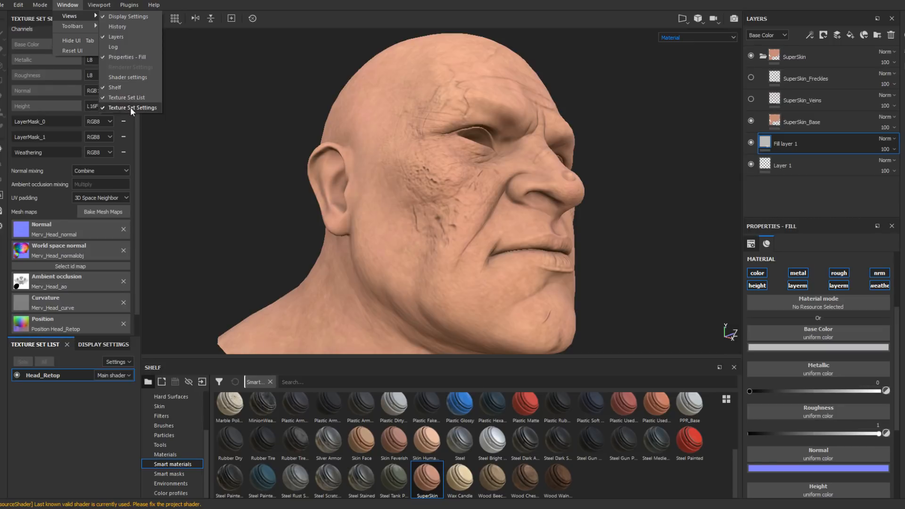
{"action": "left_click", "coordinate": [95, 459]}
{"action": "left_click", "coordinate": [100, 344]}
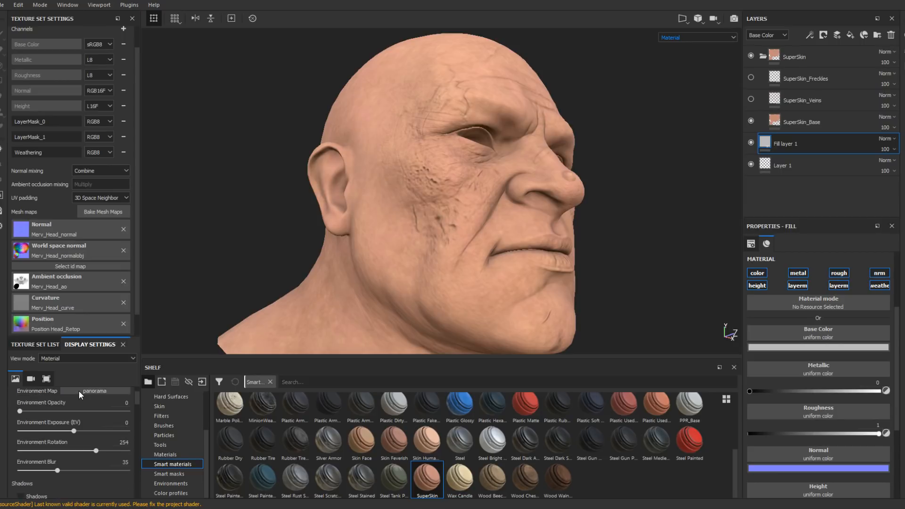
{"action": "scroll", "coordinate": [87, 438], "scroll_direction": "down", "scroll_amount": 5}
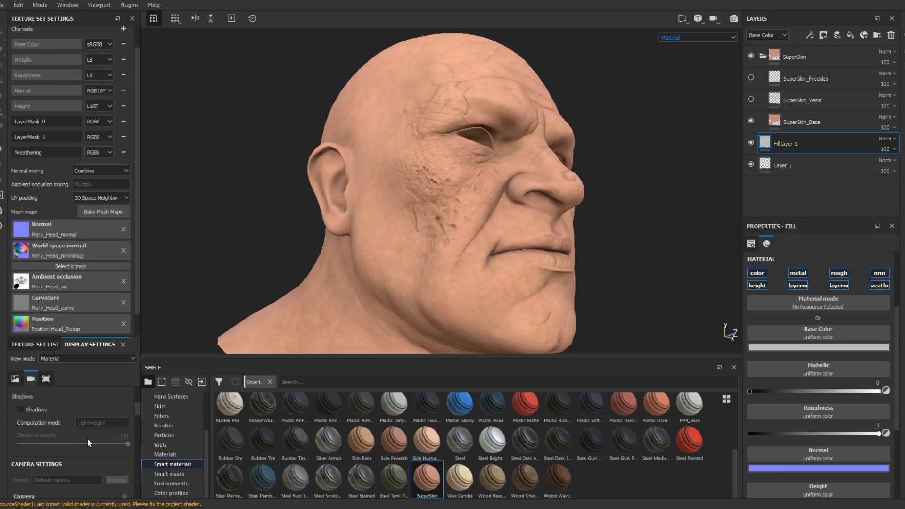
{"action": "scroll", "coordinate": [87, 438], "scroll_direction": "down", "scroll_amount": 3}
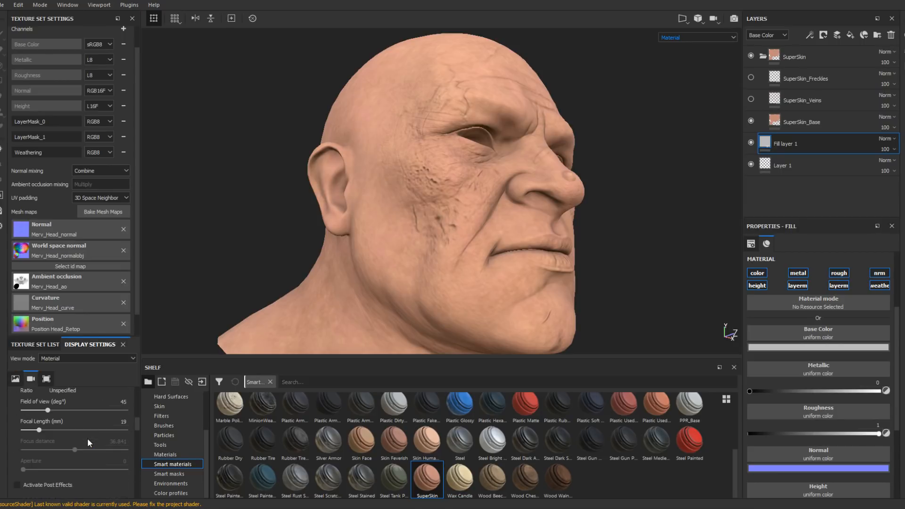
{"action": "left_click", "coordinate": [124, 401]}
{"action": "type", "text": "30"}
{"action": "key", "text": "Return"}
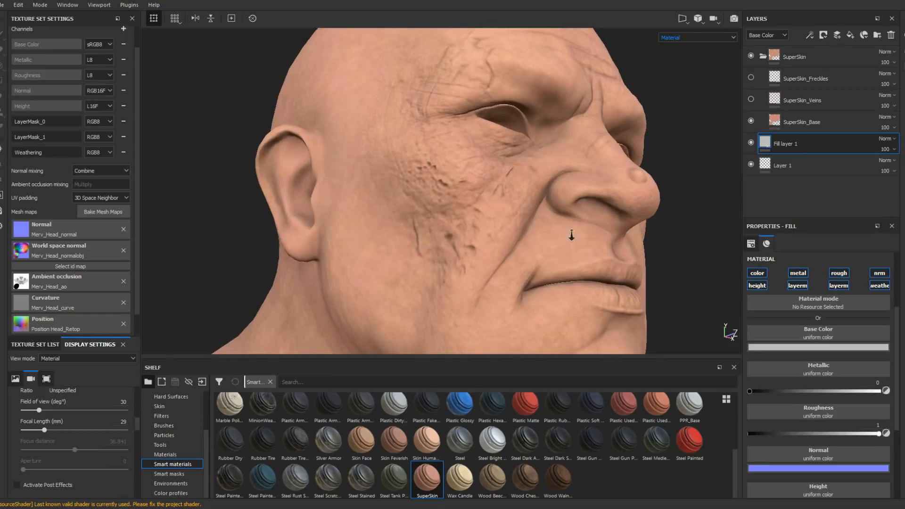
{"action": "left_click_drag", "start_coordinate": [490, 84], "coordinate": [479, 182], "text": "alt"}
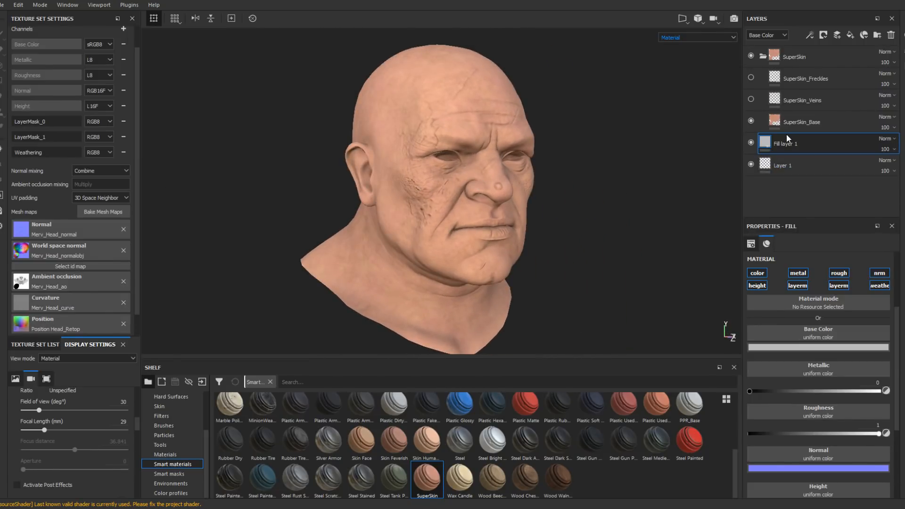
- Make the SuperSkin_Veins layer visible
{"action": "left_click", "coordinate": [797, 122]}
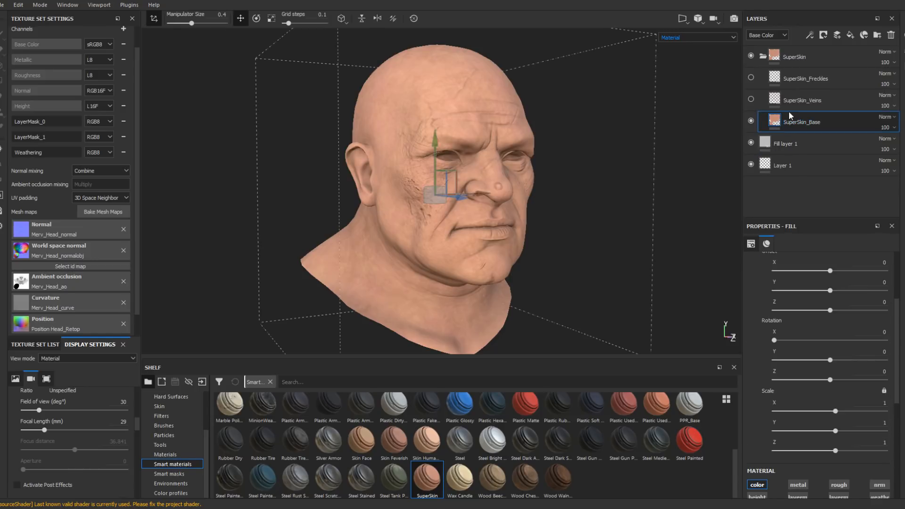
{"action": "left_click_drag", "start_coordinate": [537, 177], "coordinate": [594, 167], "text": "alt"}
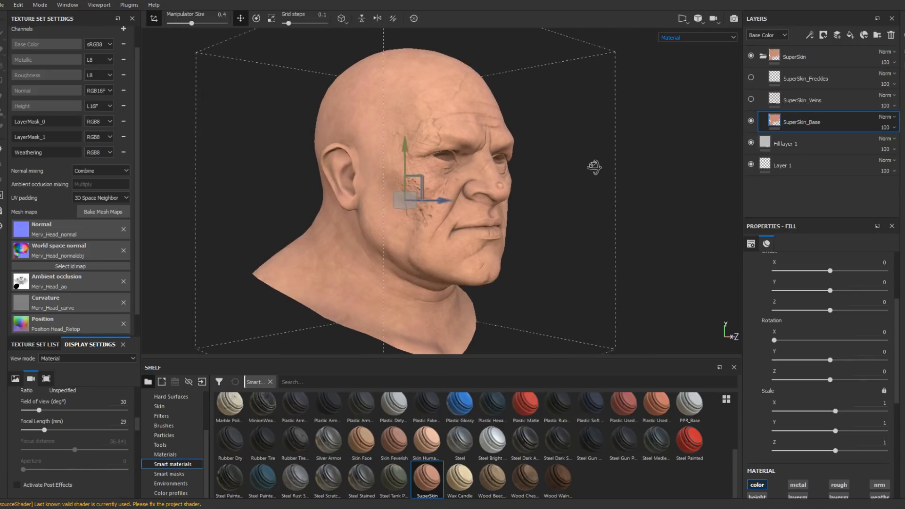
{"action": "right_click_drag", "start_coordinate": [595, 167], "coordinate": [753, 98], "text": "alt"}
{"action": "left_click", "coordinate": [751, 99]}
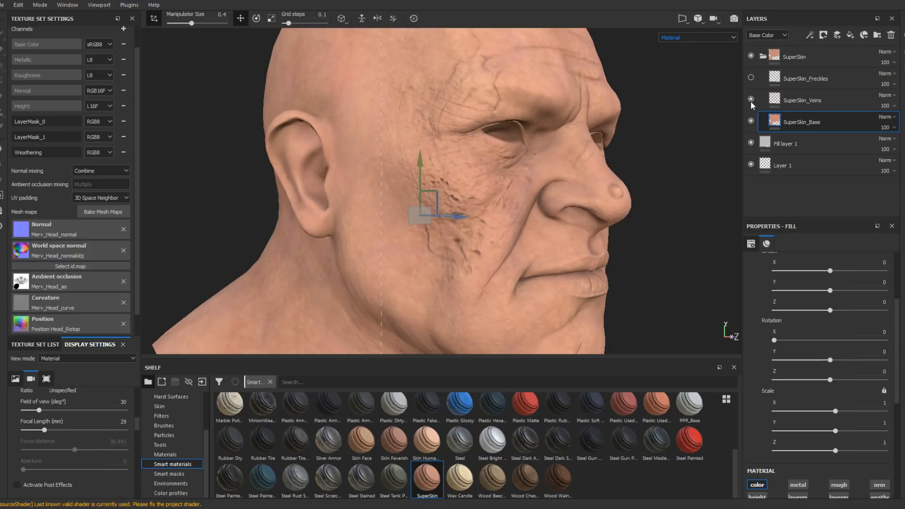
- Examine the vein coloring on the side of the head, the ear, the neck and the scalp
{"action": "left_click_drag", "start_coordinate": [528, 222], "coordinate": [590, 226], "text": "alt"}
{"action": "middle_click_drag", "start_coordinate": [543, 218], "coordinate": [554, 229], "text": "alt"}
{"action": "right_click_drag", "start_coordinate": [554, 228], "coordinate": [420, 121], "text": "alt"}
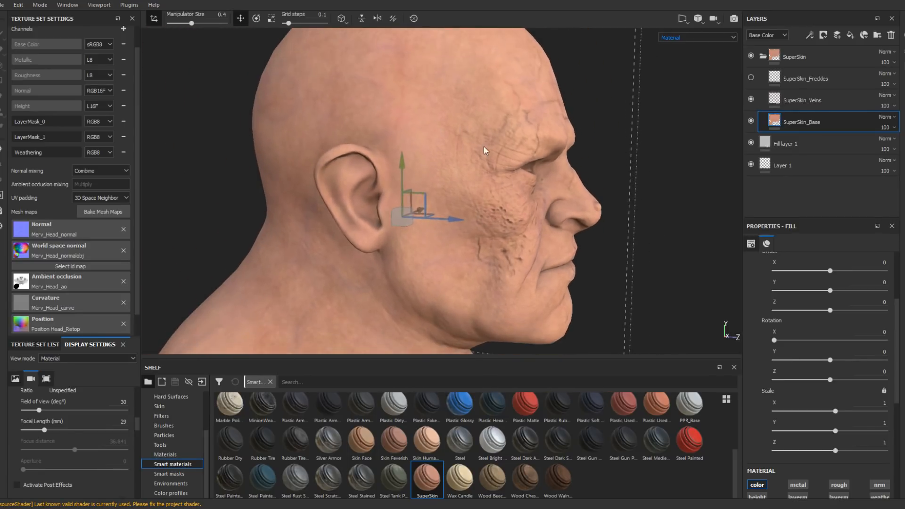
{"action": "left_click_drag", "start_coordinate": [419, 121], "coordinate": [473, 228], "text": "alt"}
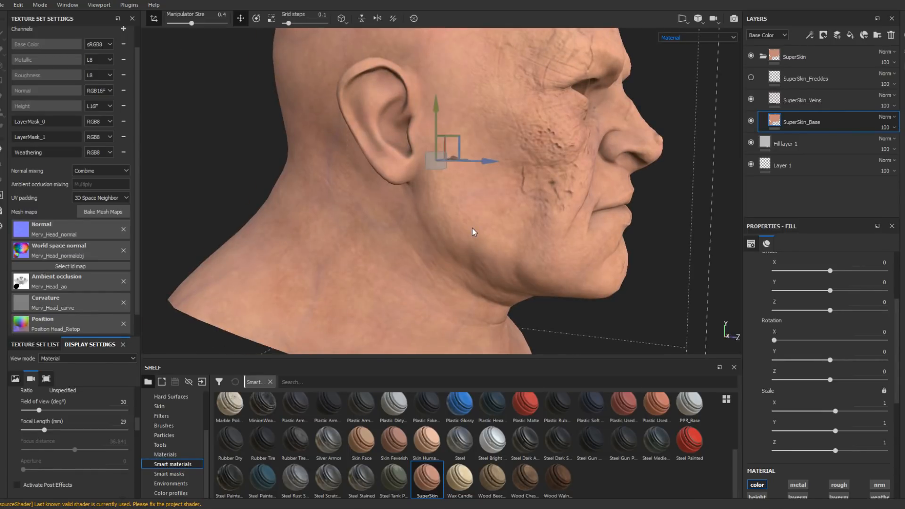
{"action": "middle_click_drag", "start_coordinate": [502, 122], "coordinate": [544, 212], "text": "alt"}
{"action": "right_click_drag", "start_coordinate": [544, 212], "coordinate": [449, 95], "text": "alt"}
{"action": "left_click_drag", "start_coordinate": [448, 95], "coordinate": [604, 154], "text": "alt"}
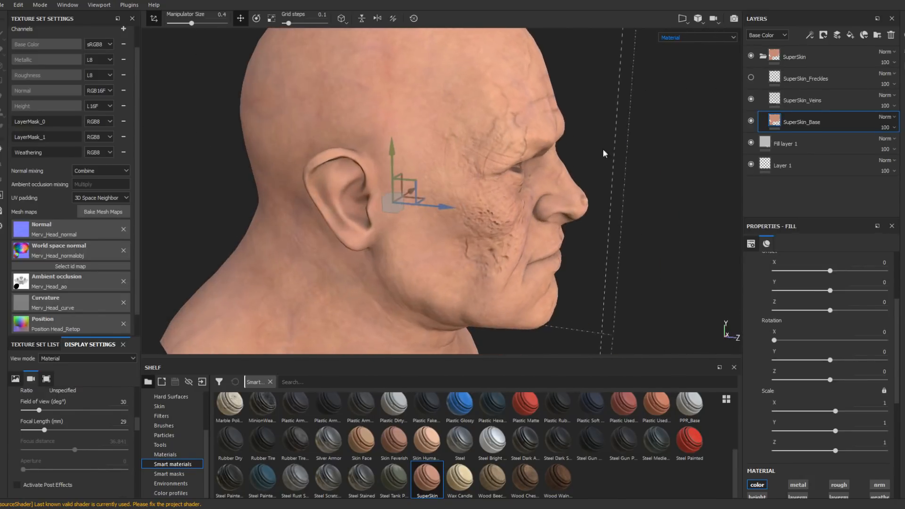
{"action": "left_click_drag", "start_coordinate": [443, 90], "coordinate": [496, 166], "text": "alt"}
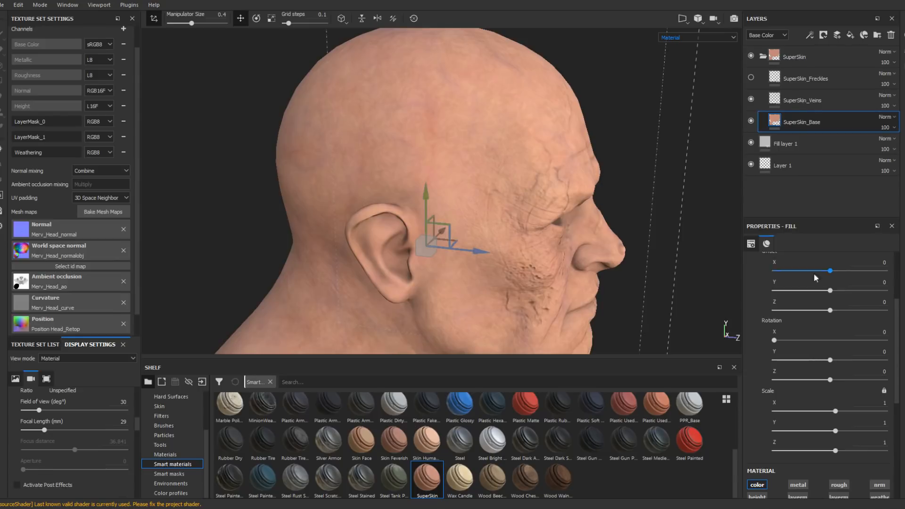
- On the SuperSkin_Veins layer, set Vein Density to 4 and Vein Color 1 to a stronger orange-red with alpha 1
{"action": "scroll", "coordinate": [840, 330], "scroll_direction": "down", "scroll_amount": 5}
{"action": "scroll", "coordinate": [851, 354], "scroll_direction": "up", "scroll_amount": 2}
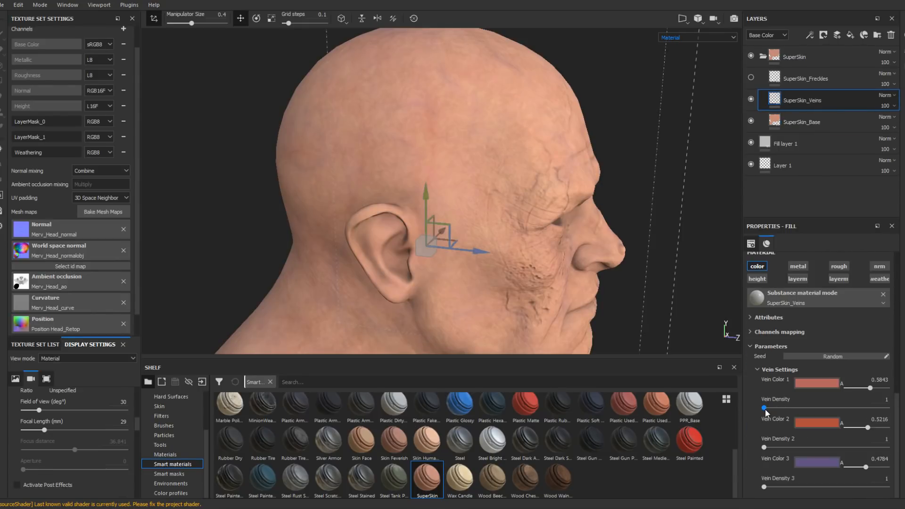
{"action": "left_click_drag", "start_coordinate": [766, 409], "coordinate": [787, 409]}
{"action": "left_click_drag", "start_coordinate": [871, 388], "coordinate": [848, 384]}
{"action": "left_click", "coordinate": [825, 380]}
{"action": "mouse_move", "coordinate": [833, 431]}
{"action": "left_mouse_down"}
{"action": "mouse_move", "coordinate": [850, 416]}
{"action": "mouse_move", "coordinate": [823, 415]}
{"action": "mouse_move", "coordinate": [834, 420]}
{"action": "left_mouse_up"}
{"action": "left_click", "coordinate": [896, 380]}
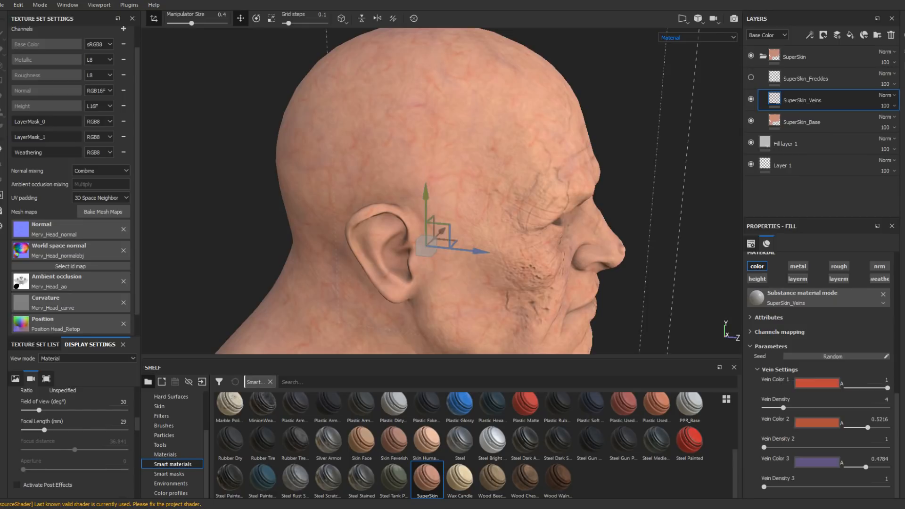
- Raise Vein Color 2's alpha to 0.77 and set Vein Density 2 to 2
{"action": "left_click_drag", "start_coordinate": [622, 291], "coordinate": [451, 209], "text": "alt"}
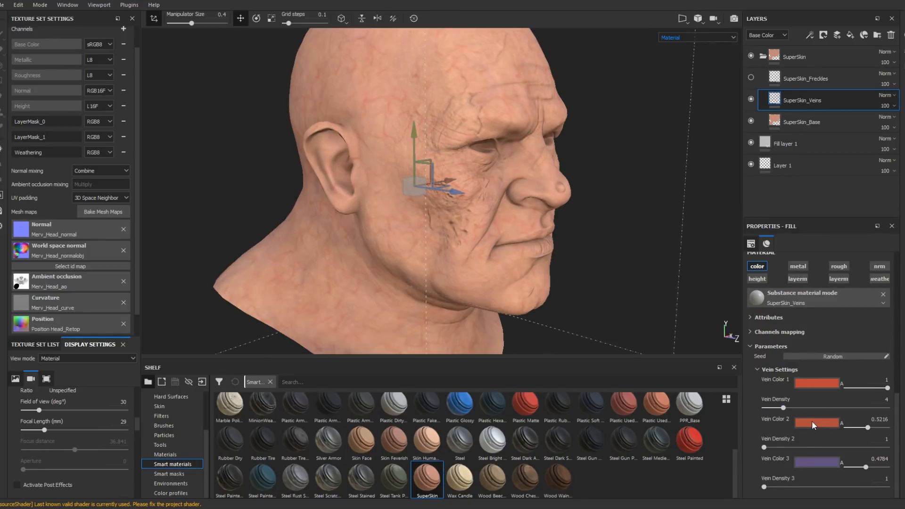
{"action": "left_click_drag", "start_coordinate": [868, 427], "coordinate": [827, 409]}
{"action": "mouse_move", "coordinate": [765, 448]}
{"action": "left_mouse_down"}
{"action": "mouse_move", "coordinate": [793, 449]}
{"action": "mouse_move", "coordinate": [771, 448]}
{"action": "left_mouse_up"}
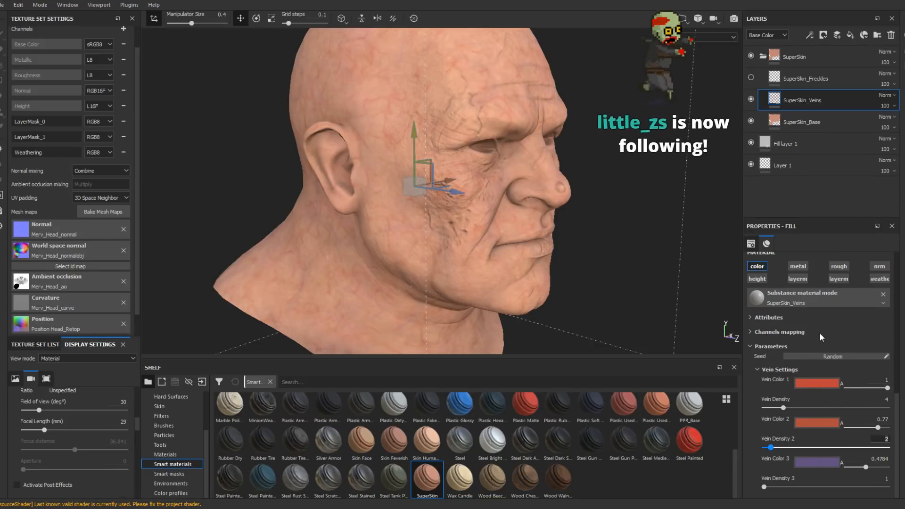
- Try the veins' tri-planar projection at scales of 0.59 and 4, and restore the scale to 1
{"action": "scroll", "coordinate": [819, 332], "scroll_direction": "up", "scroll_amount": 3}
{"action": "scroll", "coordinate": [819, 333], "scroll_direction": "up", "scroll_amount": 5}
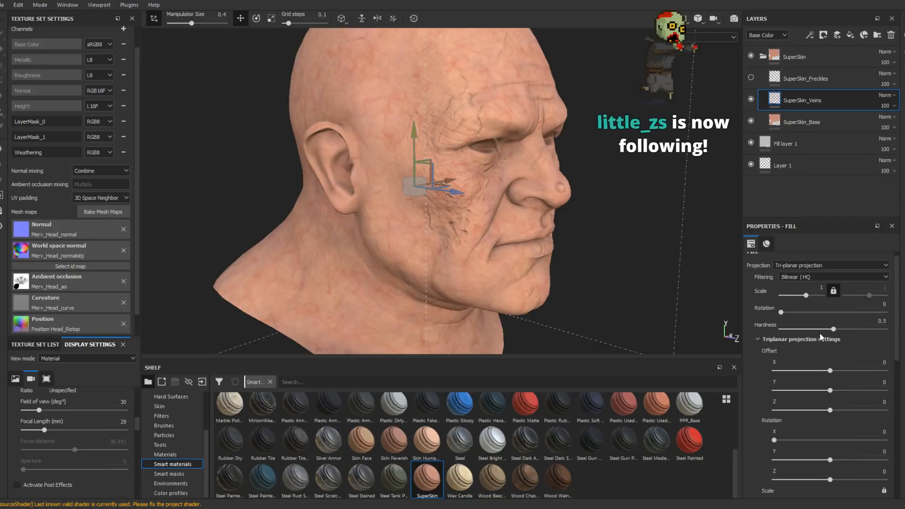
{"action": "scroll", "coordinate": [819, 333], "scroll_direction": "up", "scroll_amount": 1}
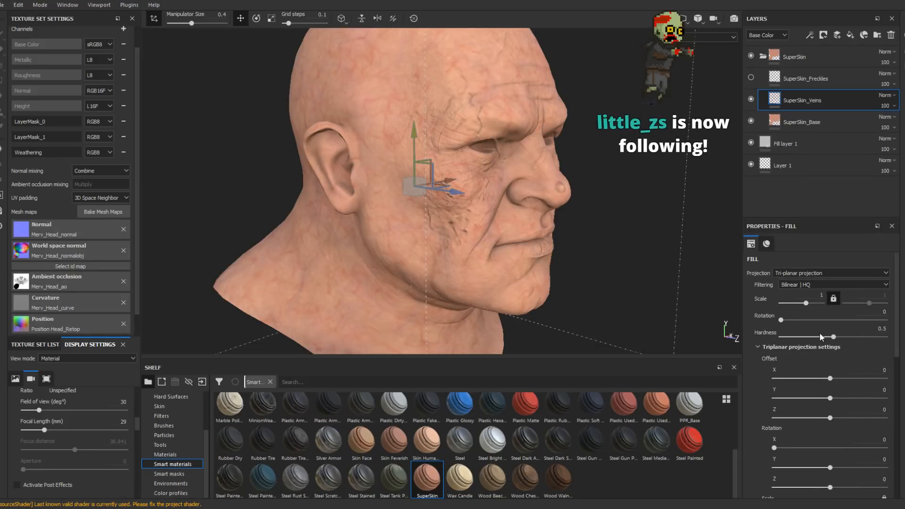
{"action": "left_click_drag", "start_coordinate": [806, 304], "coordinate": [805, 311]}
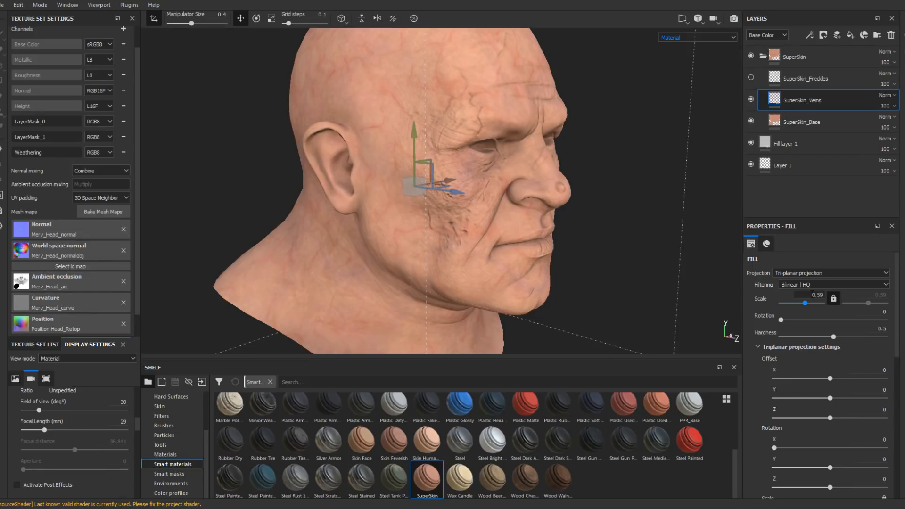
{"action": "type", "text": "4"}
{"action": "key", "text": "Return"}
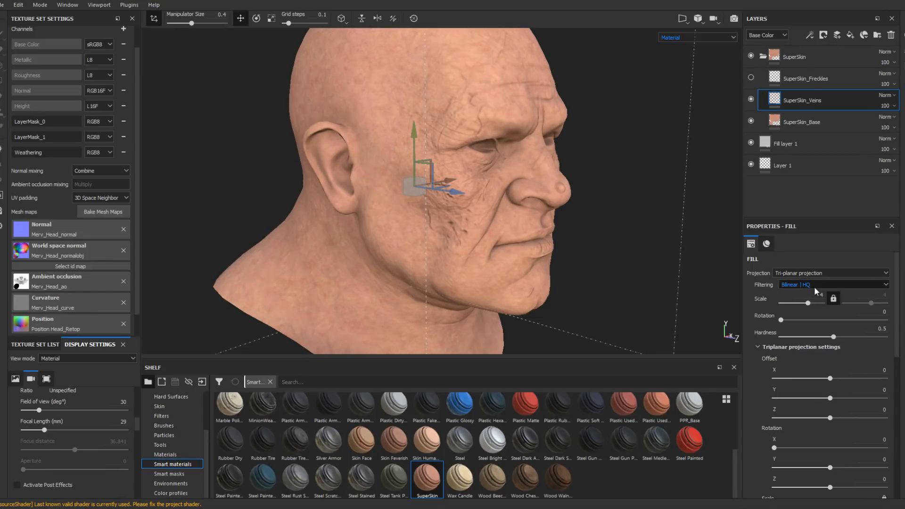
{"action": "left_click", "coordinate": [821, 295]}
{"action": "type", "text": "1"}
{"action": "key", "text": "Return"}
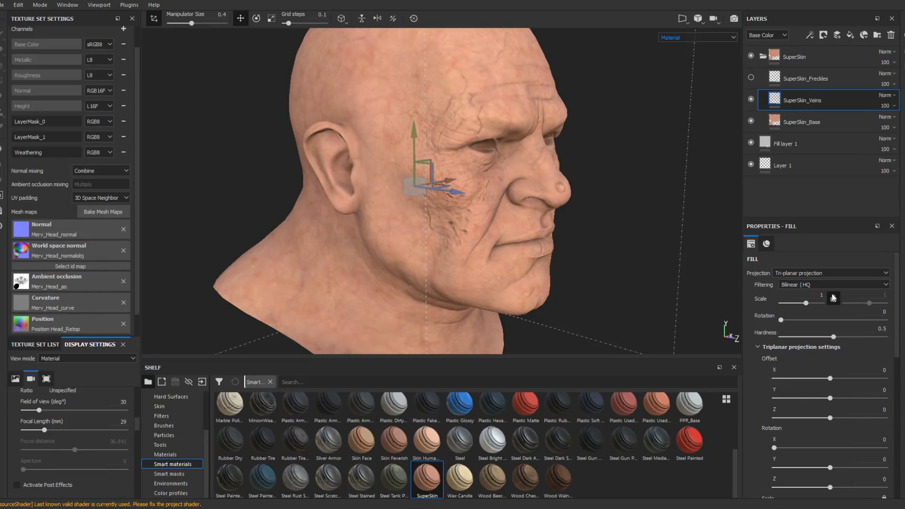
- Set Vein Density 2 to 1 and Vein Color 2 to a dark red of about RGB 0.467, 0.169, 0.118
{"action": "scroll", "coordinate": [834, 297], "scroll_direction": "down", "scroll_amount": 2}
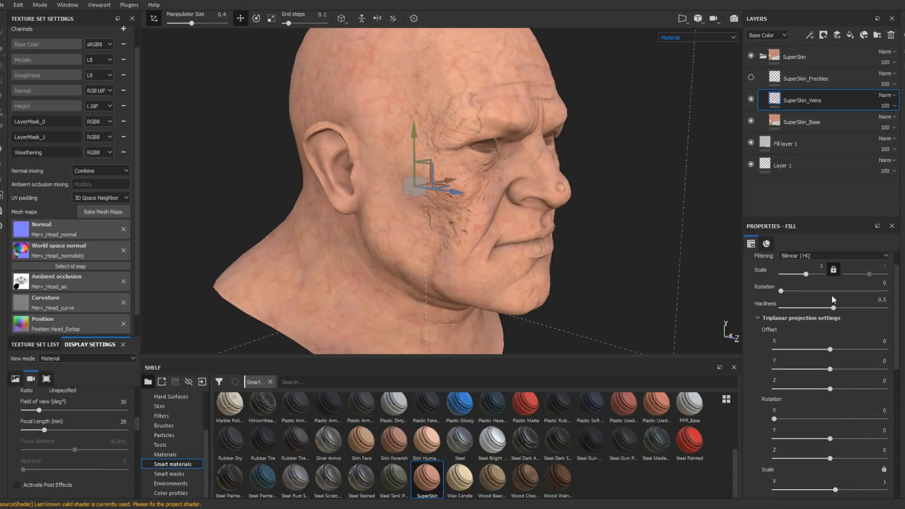
{"action": "scroll", "coordinate": [843, 334], "scroll_direction": "down", "scroll_amount": 5}
{"action": "scroll", "coordinate": [825, 361], "scroll_direction": "down", "scroll_amount": 5}
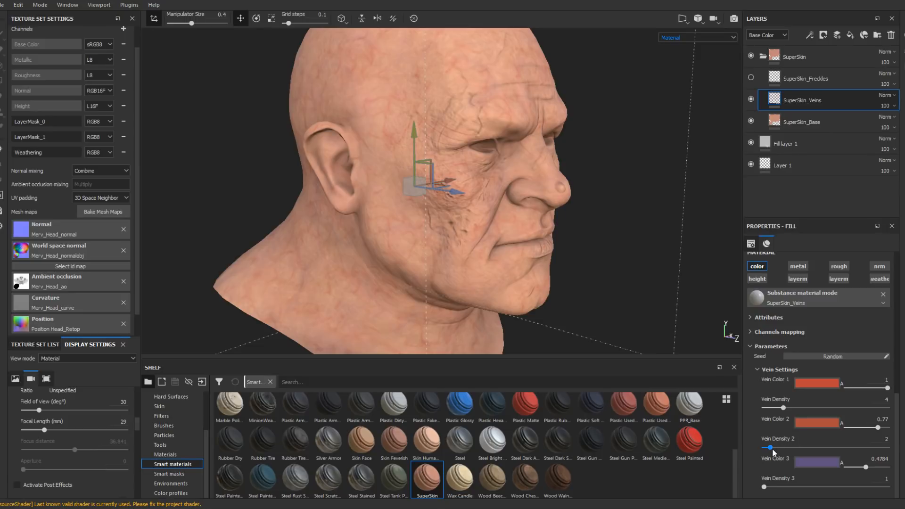
{"action": "left_click_drag", "start_coordinate": [772, 448], "coordinate": [757, 448]}
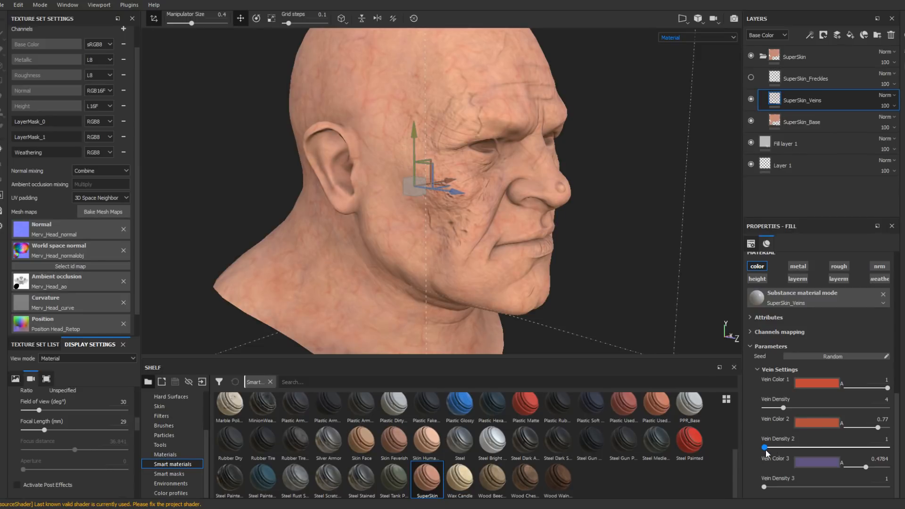
{"action": "left_click", "coordinate": [821, 423]}
{"action": "mouse_move", "coordinate": [823, 346]}
{"action": "left_mouse_down"}
{"action": "mouse_move", "coordinate": [824, 361]}
{"action": "mouse_move", "coordinate": [808, 355]}
{"action": "mouse_move", "coordinate": [820, 335]}
{"action": "left_mouse_up"}
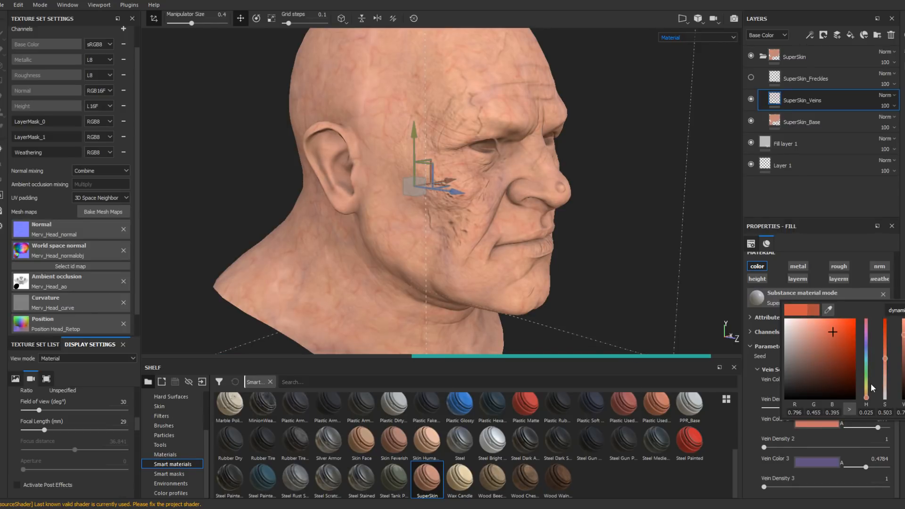
{"action": "mouse_move", "coordinate": [841, 349]}
{"action": "left_mouse_down"}
{"action": "mouse_move", "coordinate": [847, 369]}
{"action": "mouse_move", "coordinate": [837, 360]}
{"action": "left_mouse_up"}
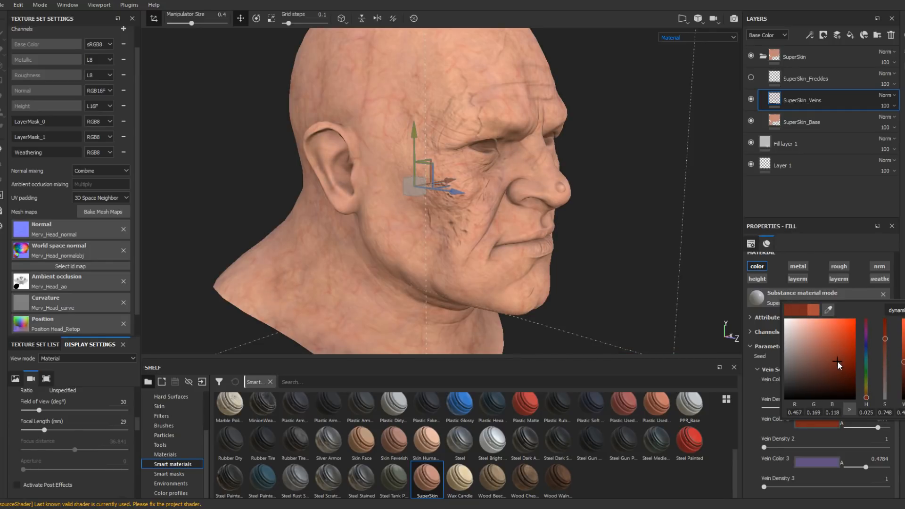
{"action": "left_click", "coordinate": [903, 301]}
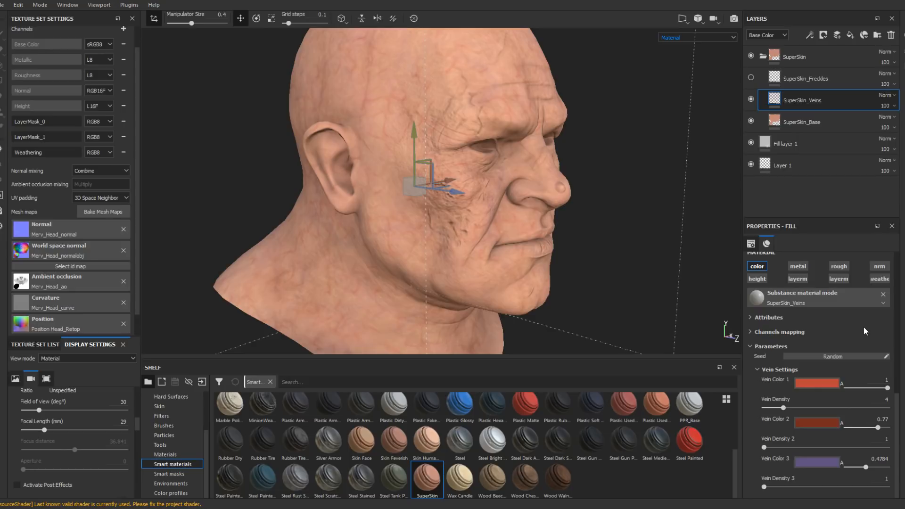
- Set Vein Density to 3, Vein Color 3's alpha to 0.71 and Vein Density 3 to 2
{"action": "left_click_drag", "start_coordinate": [783, 408], "coordinate": [778, 408]}
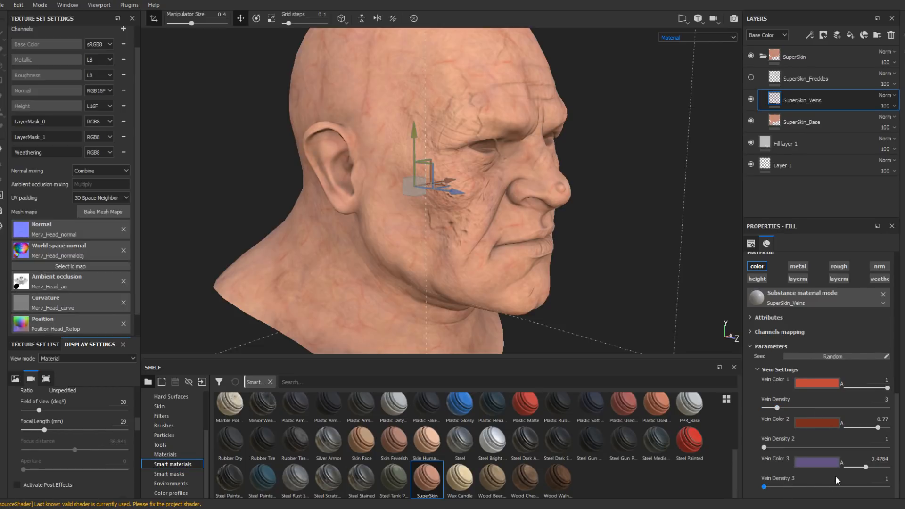
{"action": "left_click_drag", "start_coordinate": [869, 468], "coordinate": [876, 467]}
{"action": "left_click", "coordinate": [771, 488]}
{"action": "left_click_drag", "start_coordinate": [472, 213], "coordinate": [506, 283], "text": "alt"}
{"action": "right_click_drag", "start_coordinate": [506, 283], "coordinate": [356, 137], "text": "alt"}
{"action": "left_click_drag", "start_coordinate": [355, 137], "coordinate": [681, 182], "text": "alt"}
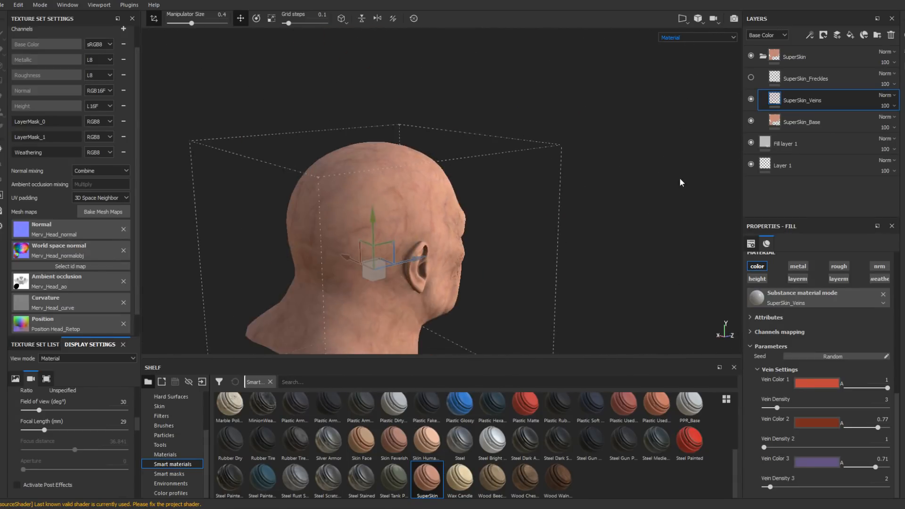
- Add a mask to the SuperSkin_Veins layer and make it a black mask
{"action": "middle_click_drag", "start_coordinate": [584, 250], "coordinate": [646, 107], "text": "alt"}
{"action": "left_click_drag", "start_coordinate": [646, 107], "coordinate": [725, 130], "text": "alt"}
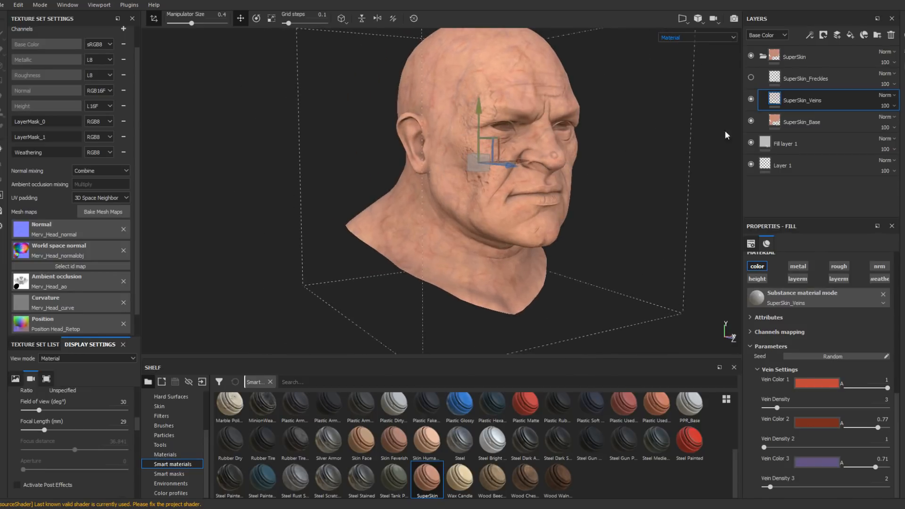
{"action": "right_click", "coordinate": [835, 104]}
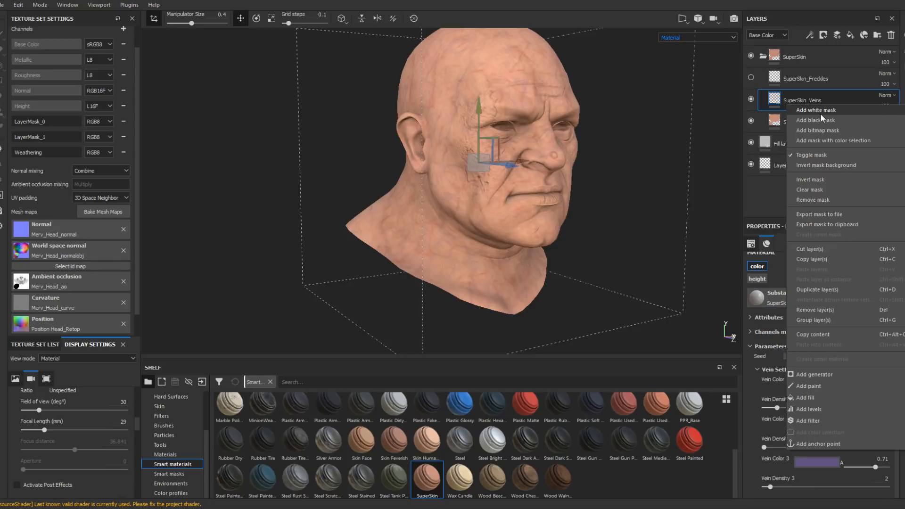
{"action": "left_click", "coordinate": [821, 114]}
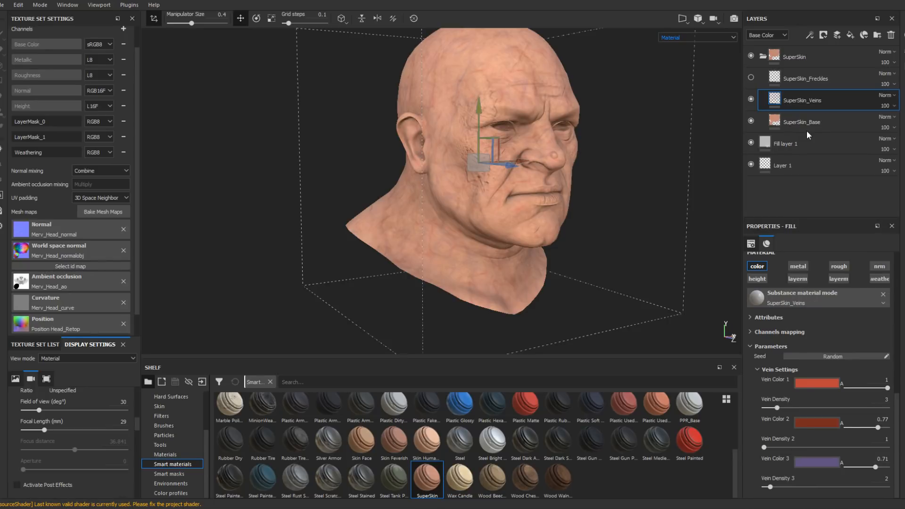
{"action": "right_click", "coordinate": [791, 101]}
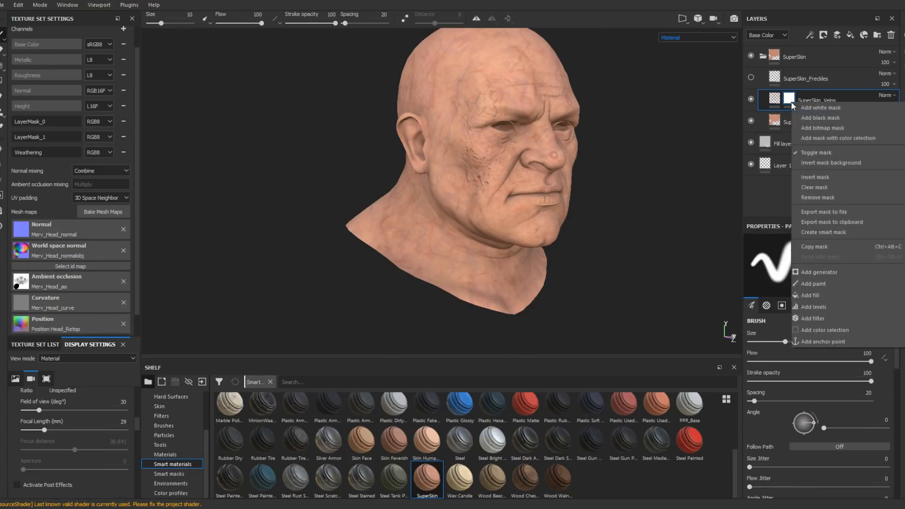
{"action": "left_click", "coordinate": [808, 119]}
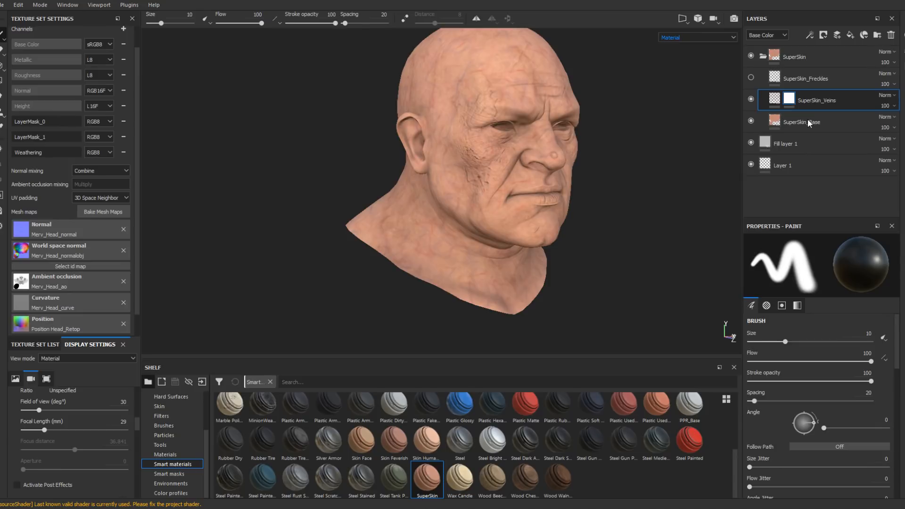
- Add a fill effect to the SuperSkin_Veins mask and a paint effect above it
{"action": "right_click", "coordinate": [789, 101]}
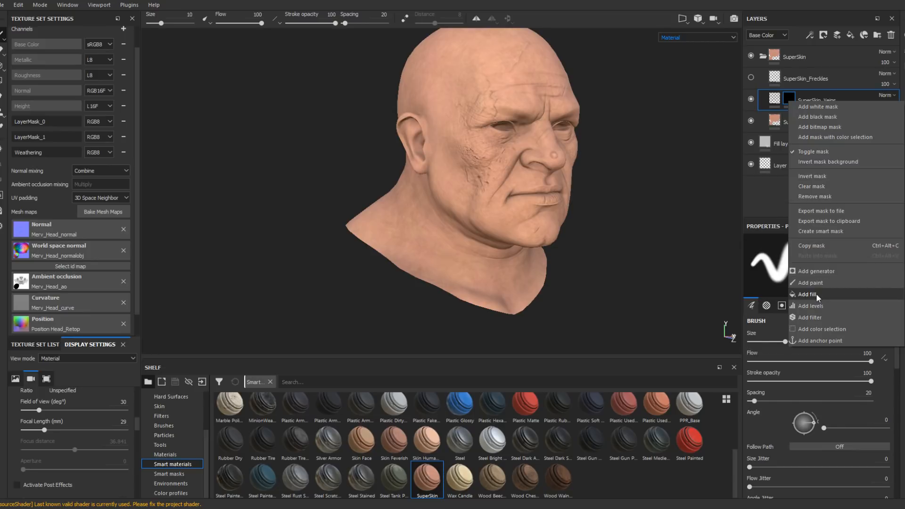
{"action": "left_click", "coordinate": [808, 294]}
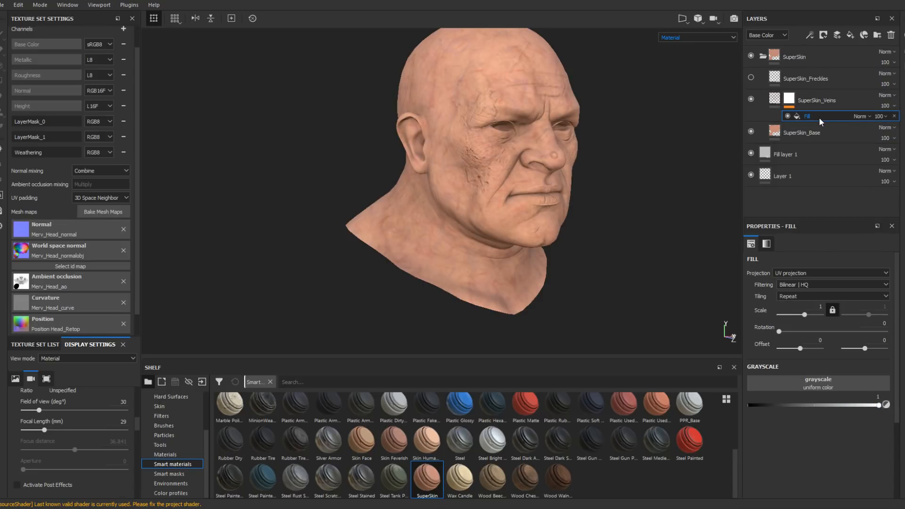
{"action": "key", "text": "1"}
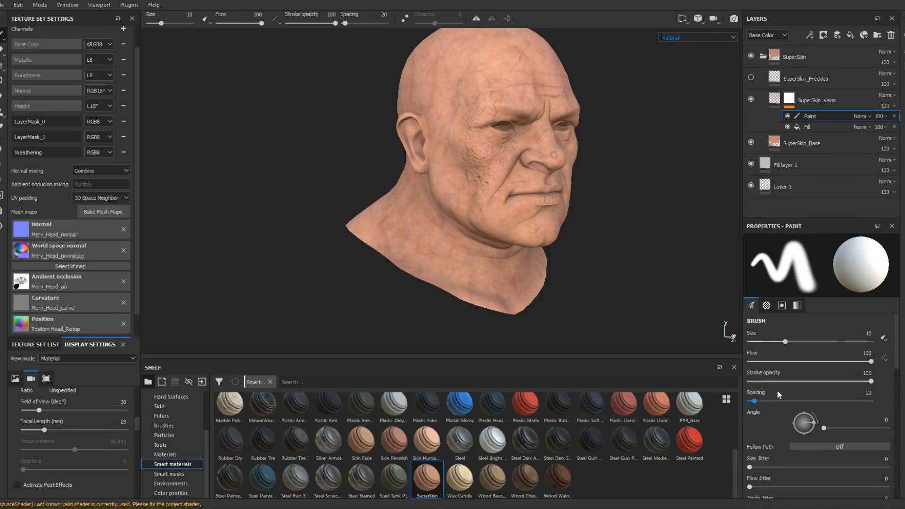
- Set the mask paint's grayscale value to 0 and save the project
{"action": "scroll", "coordinate": [834, 379], "scroll_direction": "down", "scroll_amount": 2}
{"action": "scroll", "coordinate": [834, 379], "scroll_direction": "down", "scroll_amount": 3}
{"action": "key", "text": "x"}
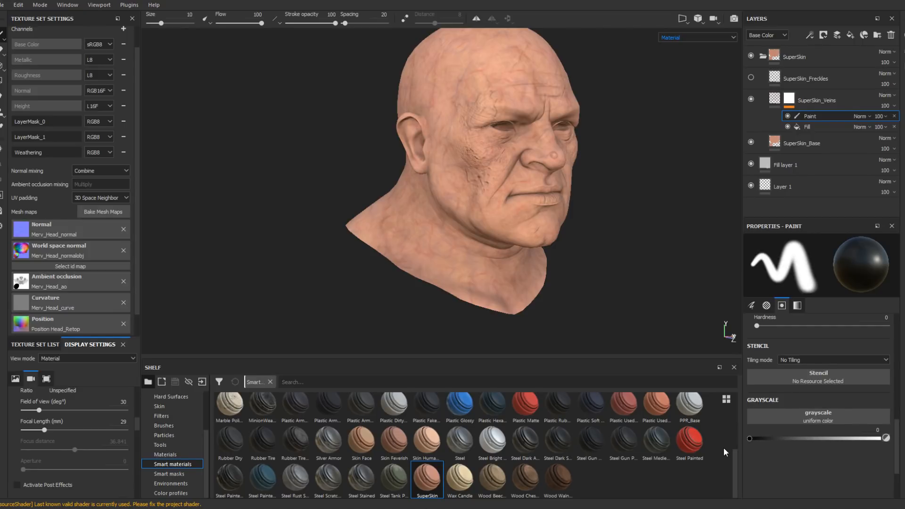
{"action": "key", "text": "ctrl+s"}
{"action": "mouse_move", "coordinate": [493, 463]}
{"action": "left_click_drag", "start_coordinate": [588, 193], "coordinate": [469, 228], "text": "alt"}
{"action": "right_click_drag", "start_coordinate": [468, 228], "coordinate": [530, 212], "text": "alt"}
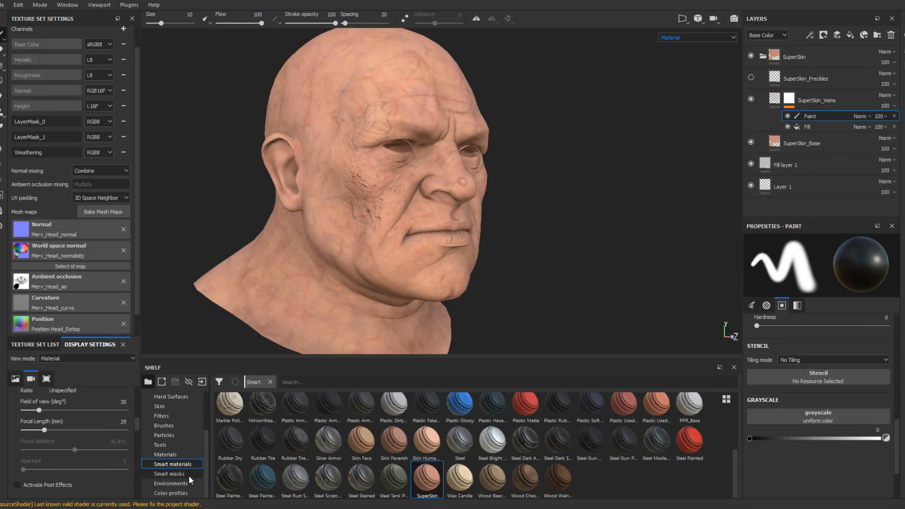
- Choose the Bark brush from the shelf's brush library for painting the veins mask
{"action": "left_click_drag", "start_coordinate": [207, 449], "coordinate": [206, 426]}
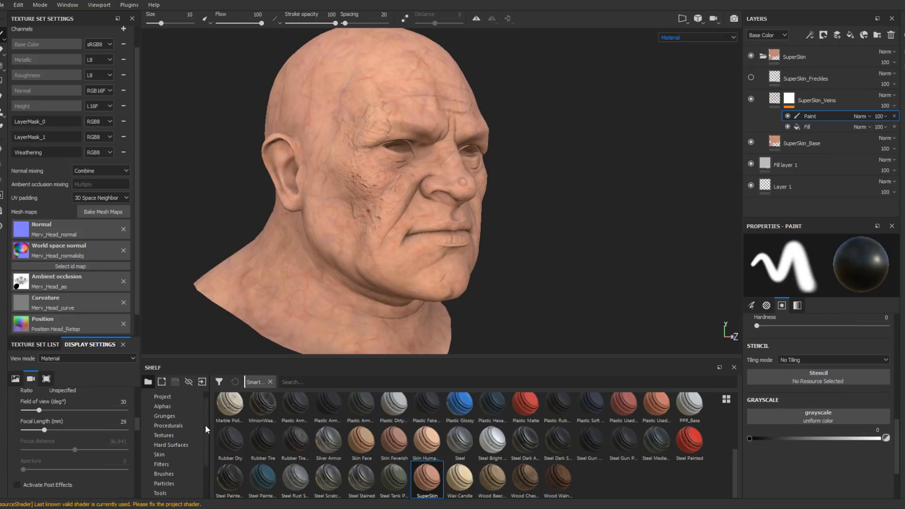
{"action": "left_click_drag", "start_coordinate": [205, 426], "coordinate": [205, 442]}
{"action": "left_click", "coordinate": [174, 436]}
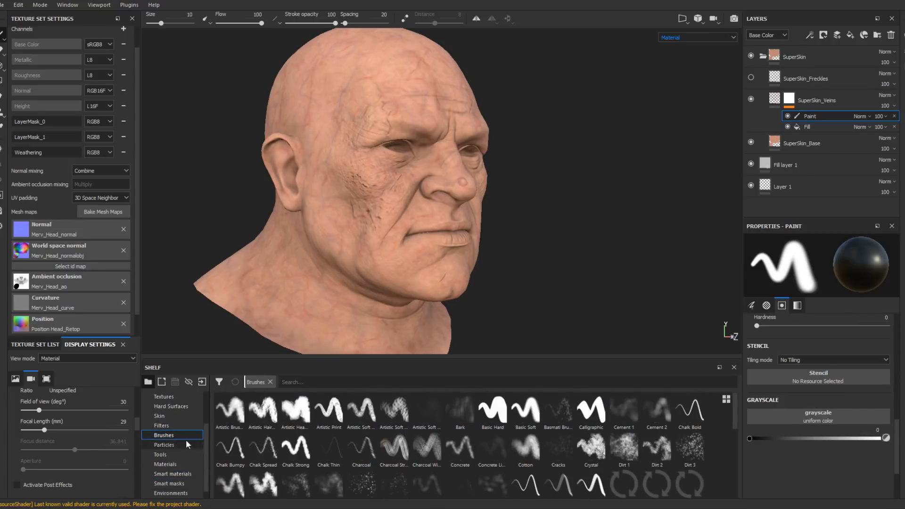
{"action": "mouse_move", "coordinate": [500, 429]}
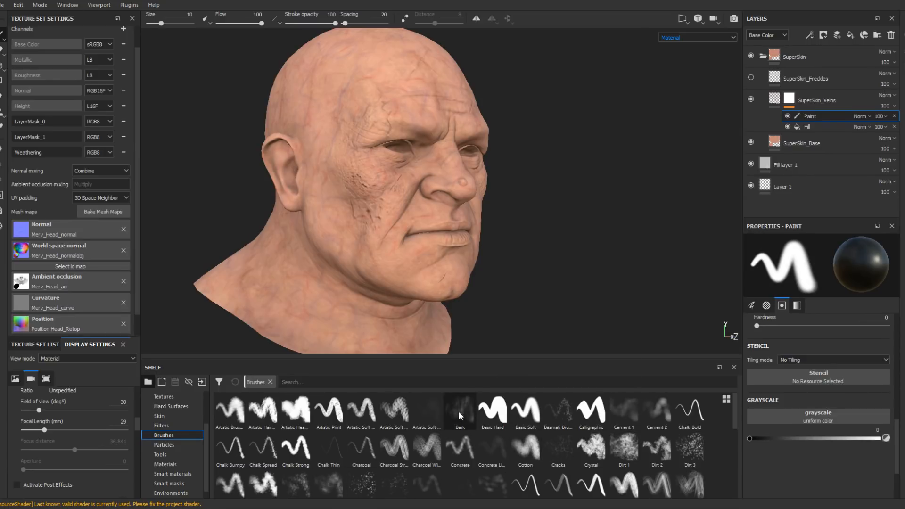
{"action": "left_click", "coordinate": [470, 420]}
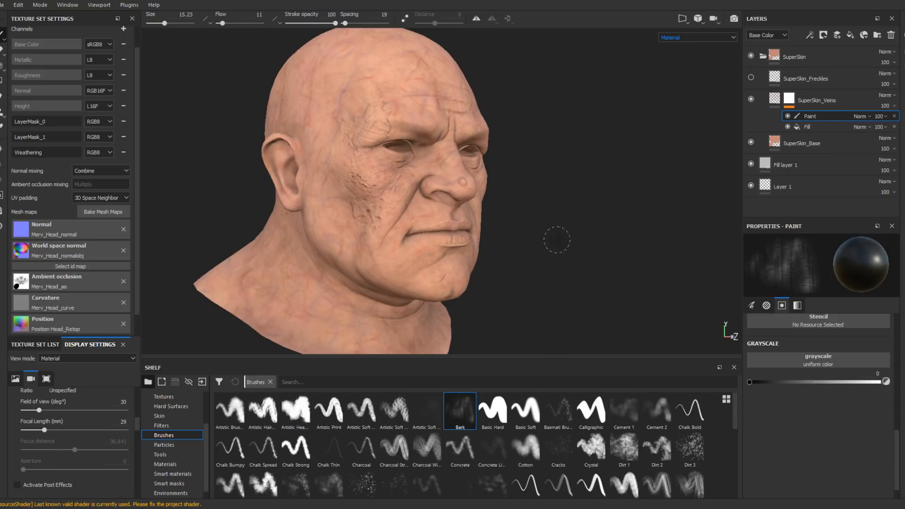
- Set the veins mask's fill effect to grayscale 0 and the paint effect's grayscale to 1
{"action": "mouse_move", "coordinate": [539, 212]}
{"action": "left_mouse_down", "text": "alt"}
{"action": "mouse_move", "coordinate": [499, 216]}
{"action": "mouse_move", "coordinate": [471, 188]}
{"action": "mouse_move", "coordinate": [510, 196]}
{"action": "mouse_move", "coordinate": [464, 185]}
{"action": "left_mouse_up", "text": "alt"}
{"action": "scroll", "coordinate": [466, 188], "scroll_direction": "up", "scroll_amount": 3}
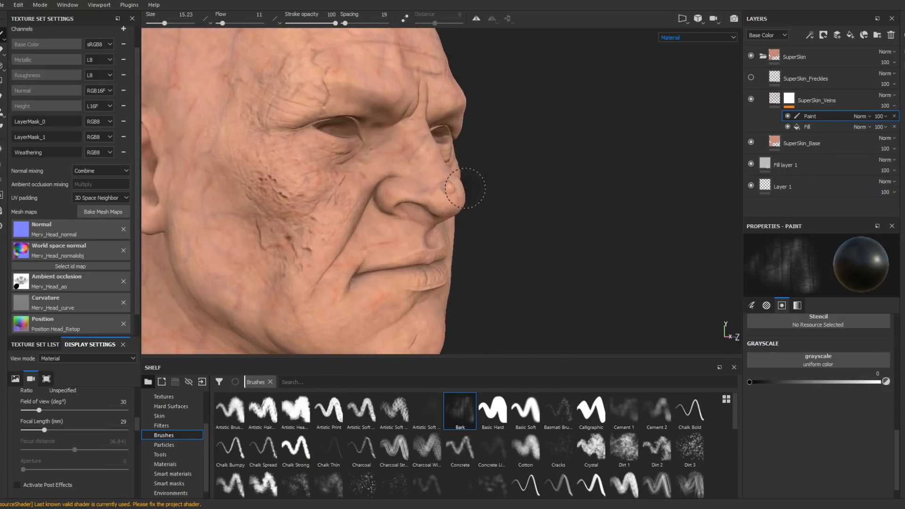
{"action": "scroll", "coordinate": [467, 190], "scroll_direction": "down", "scroll_amount": 2}
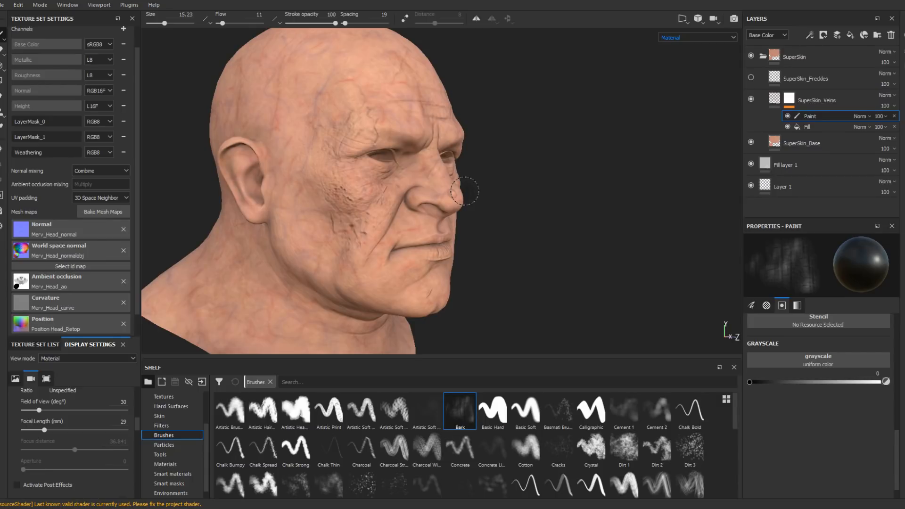
{"action": "left_click", "coordinate": [857, 126]}
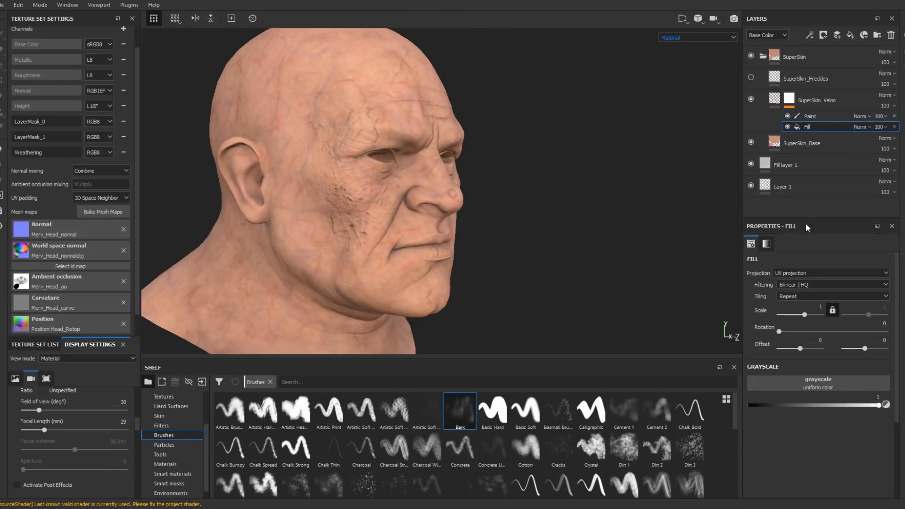
{"action": "left_click_drag", "start_coordinate": [783, 406], "coordinate": [744, 409]}
{"action": "left_click", "coordinate": [821, 116]}
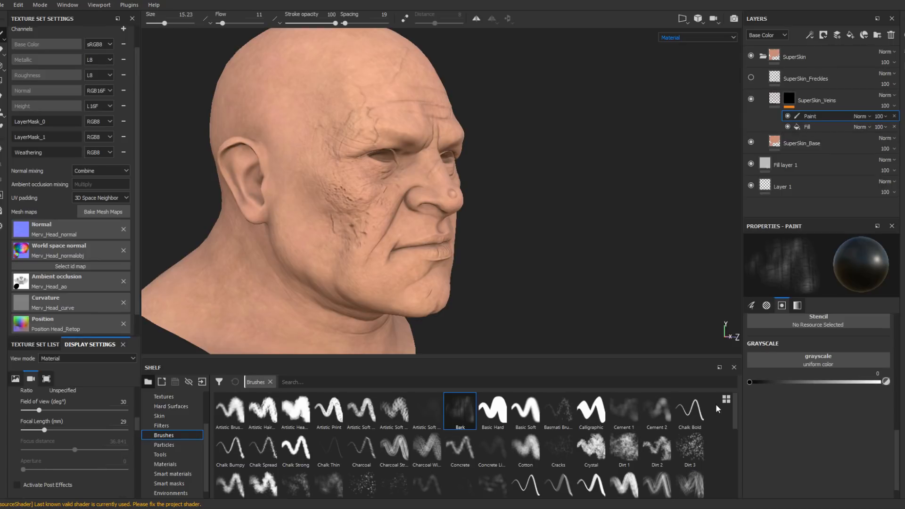
{"action": "left_click_drag", "start_coordinate": [750, 382], "coordinate": [886, 386]}
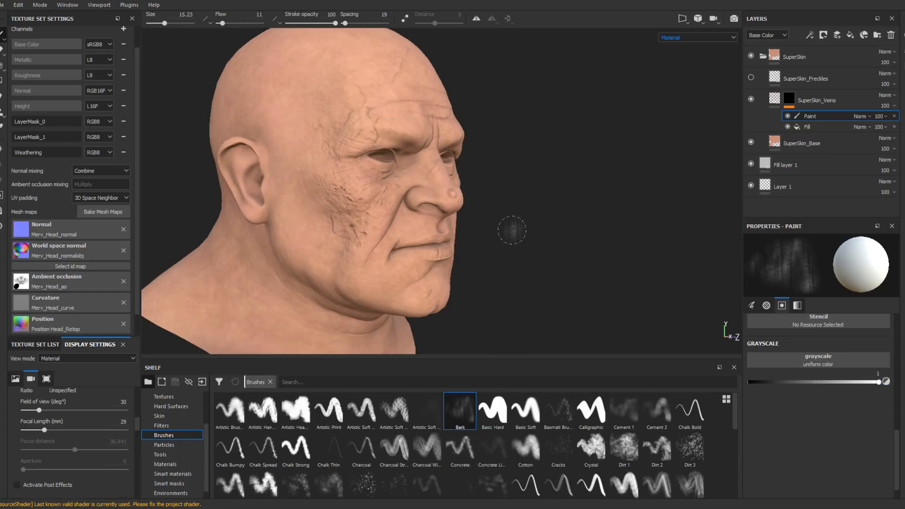
- Enlarge the Bark brush to about size 48 and paint veins into the mask on the side of the scalp above the right ear
{"action": "mouse_move", "coordinate": [512, 230]}
{"action": "left_mouse_down", "text": "alt"}
{"action": "mouse_move", "coordinate": [505, 217]}
{"action": "mouse_move", "coordinate": [483, 221]}
{"action": "mouse_move", "coordinate": [433, 176]}
{"action": "left_mouse_up", "text": "alt"}
{"action": "key", "text": "bracketright"}
{"action": "key", "text": "bracketright"}
{"action": "key", "text": "bracketright"}
{"action": "key", "text": "bracketright"}
{"action": "key", "text": "bracketright"}
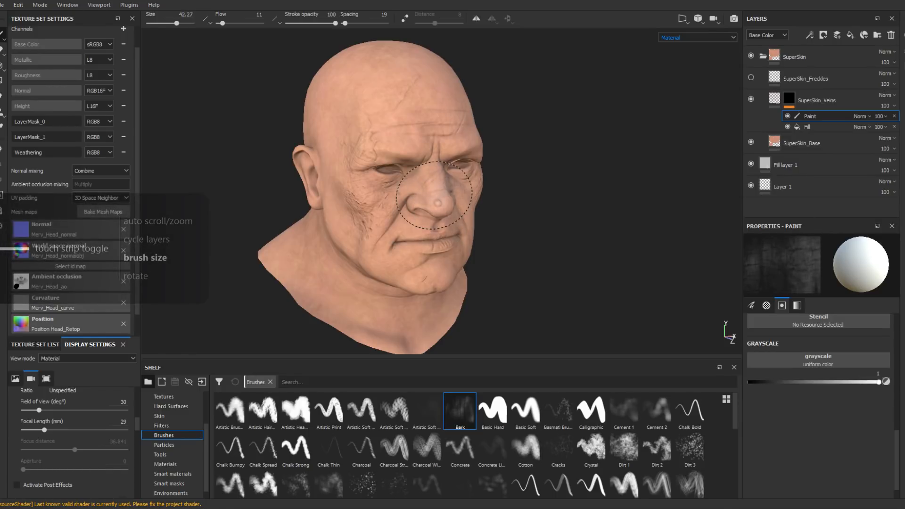
{"action": "mouse_move", "coordinate": [434, 195]}
{"action": "left_mouse_down", "text": "alt"}
{"action": "mouse_move", "coordinate": [317, 125]}
{"action": "mouse_move", "coordinate": [324, 135]}
{"action": "left_mouse_up", "text": "alt"}
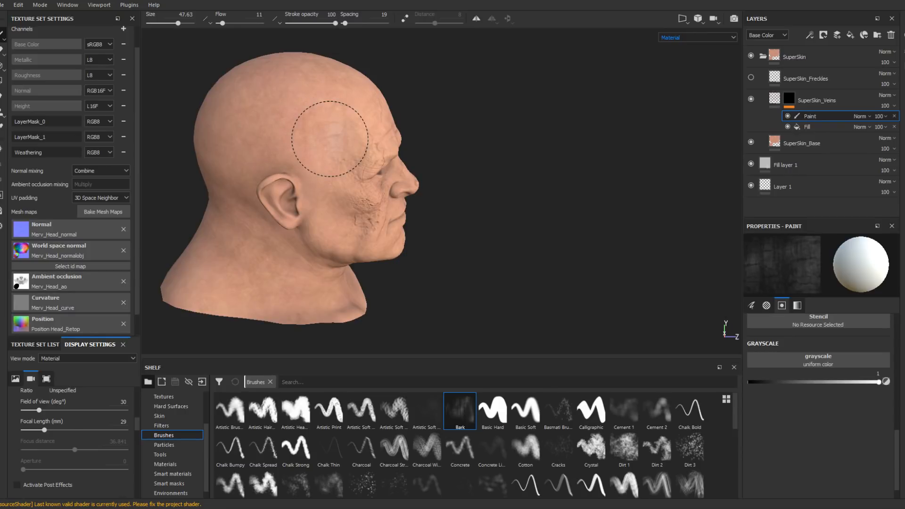
{"action": "scroll", "coordinate": [329, 139], "scroll_direction": "up", "scroll_amount": 2}
{"action": "middle_click_drag", "start_coordinate": [329, 139], "coordinate": [415, 144], "text": "alt"}
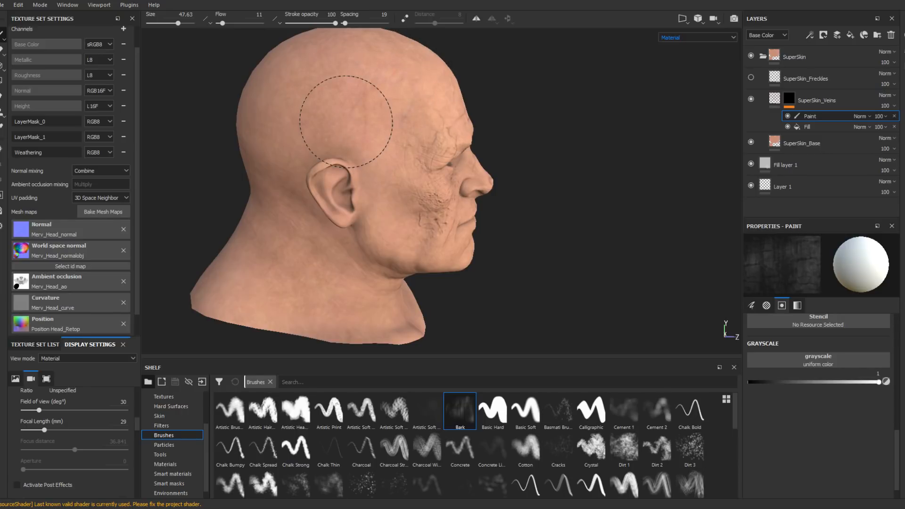
{"action": "mouse_move", "coordinate": [347, 122]}
{"action": "left_mouse_down", "text": "alt"}
{"action": "mouse_move", "coordinate": [384, 162]}
{"action": "mouse_move", "coordinate": [404, 125]}
{"action": "left_mouse_up", "text": "alt"}
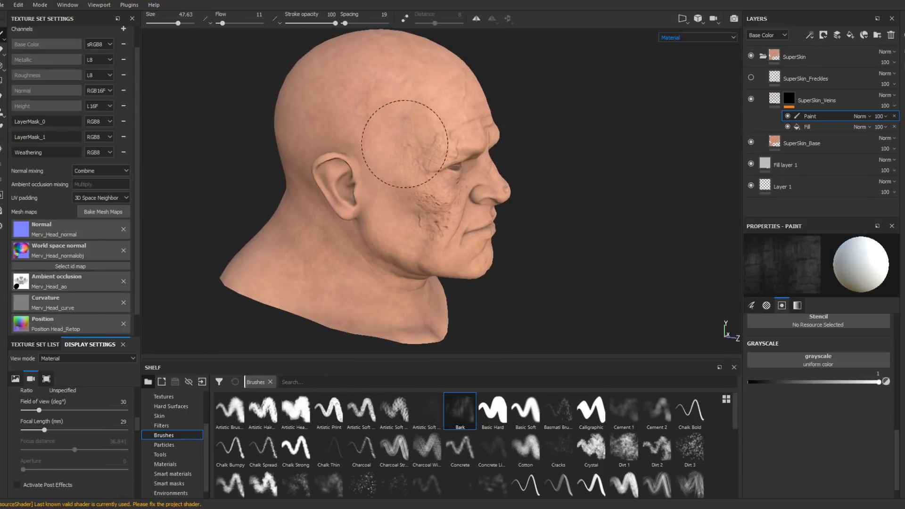
- Reduce the Bark brush to about size 40 and paint veins into the mask over the right temple, cheek and jaw
{"action": "key", "text": "bracketleft"}
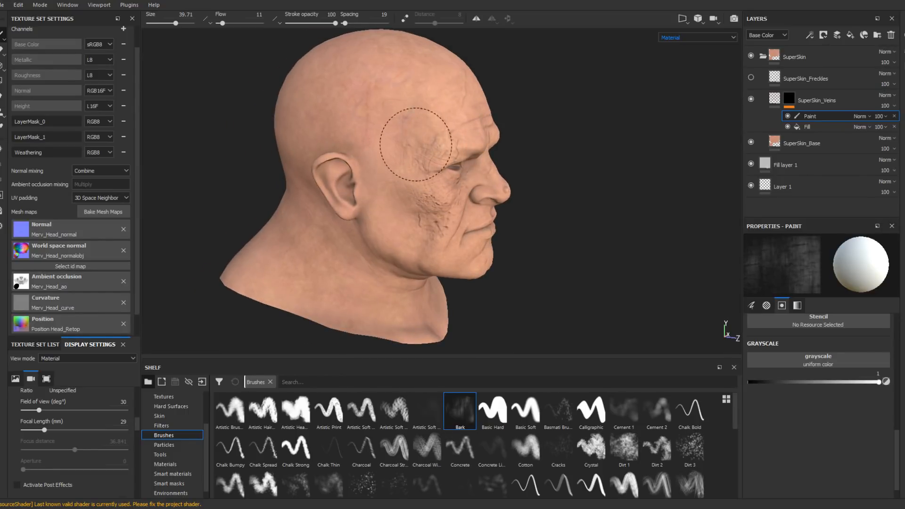
{"action": "left_click_drag", "start_coordinate": [426, 174], "coordinate": [424, 187], "text": "alt"}
{"action": "right_click_drag", "start_coordinate": [425, 187], "coordinate": [437, 212], "text": "alt"}
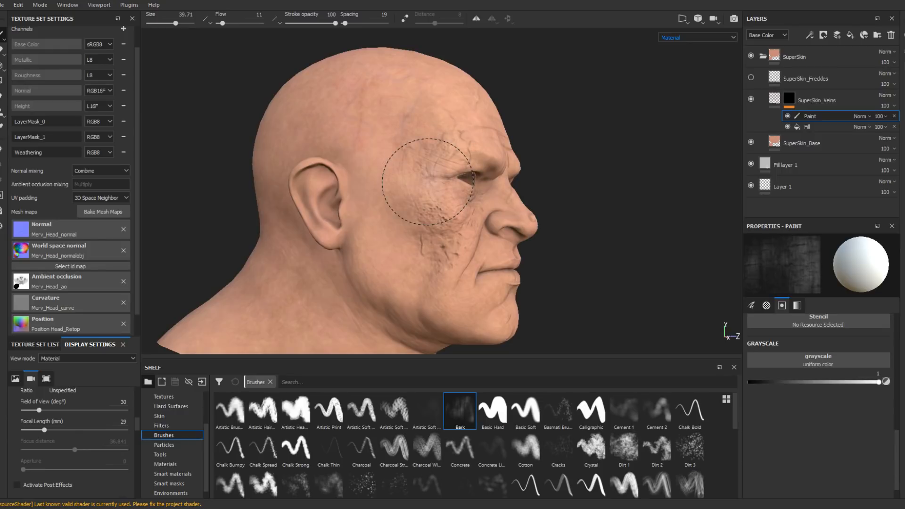
{"action": "mouse_move", "coordinate": [428, 181]}
{"action": "left_mouse_down", "text": "alt"}
{"action": "mouse_move", "coordinate": [404, 192]}
{"action": "mouse_move", "coordinate": [418, 196]}
{"action": "mouse_move", "coordinate": [384, 162]}
{"action": "left_mouse_up", "text": "alt"}
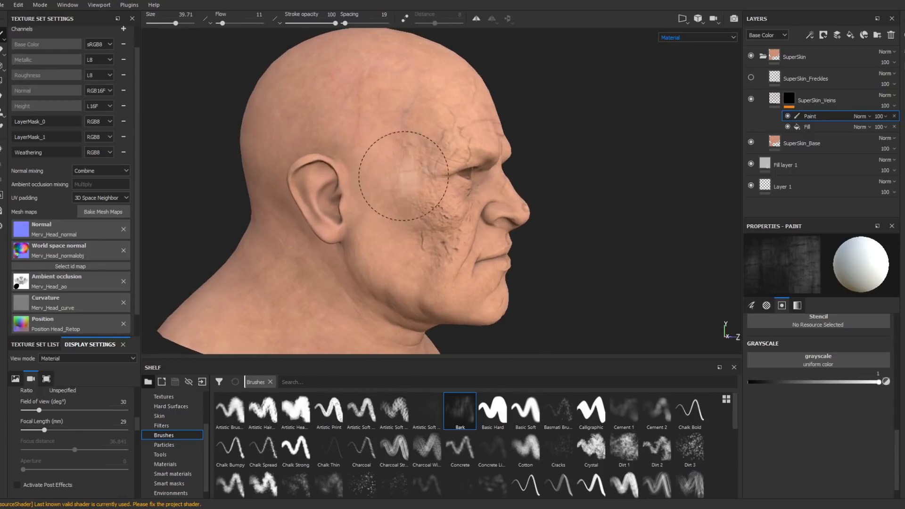
{"action": "mouse_move", "coordinate": [404, 206]}
{"action": "left_mouse_down", "text": "alt"}
{"action": "mouse_move", "coordinate": [441, 213]}
{"action": "mouse_move", "coordinate": [443, 203]}
{"action": "left_mouse_up", "text": "alt"}
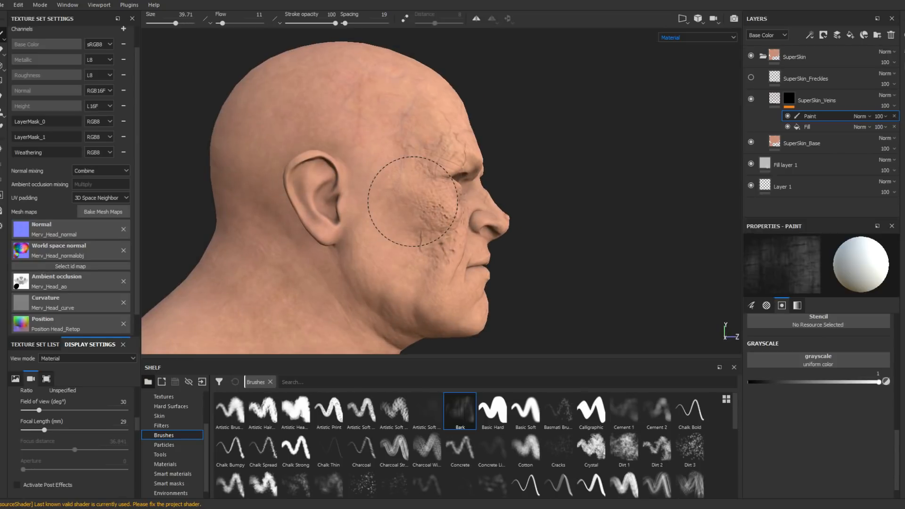
{"action": "mouse_move", "coordinate": [413, 202]}
{"action": "left_mouse_down"}
{"action": "mouse_move", "coordinate": [415, 228]}
{"action": "mouse_move", "coordinate": [427, 235]}
{"action": "mouse_move", "coordinate": [423, 262]}
{"action": "mouse_move", "coordinate": [369, 278]}
{"action": "left_mouse_up"}
{"action": "left_click_drag", "start_coordinate": [461, 260], "coordinate": [514, 255], "text": "alt"}
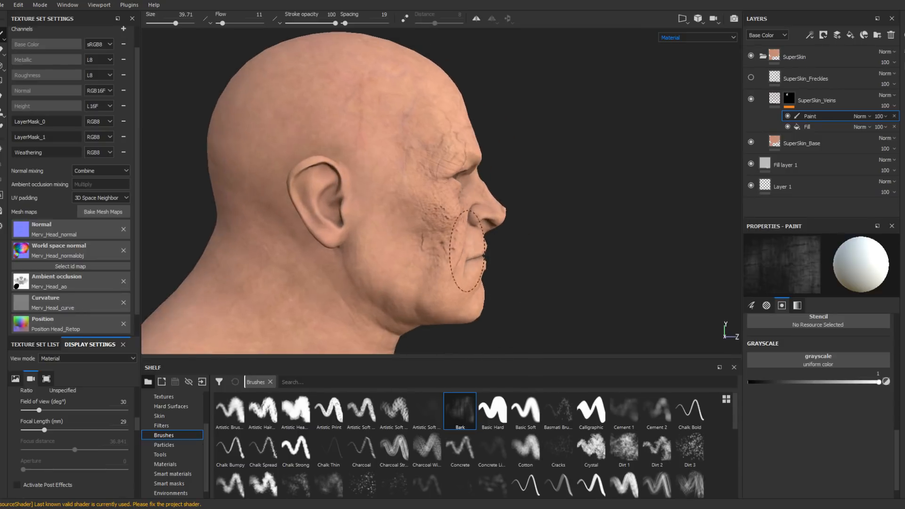
- Reduce the Bark brush to about size 22 and paint veins into the mask around the right ear
{"action": "right_click_drag", "start_coordinate": [514, 255], "coordinate": [341, 203], "text": "alt"}
{"action": "scroll", "coordinate": [348, 206], "scroll_direction": "up", "scroll_amount": 3}
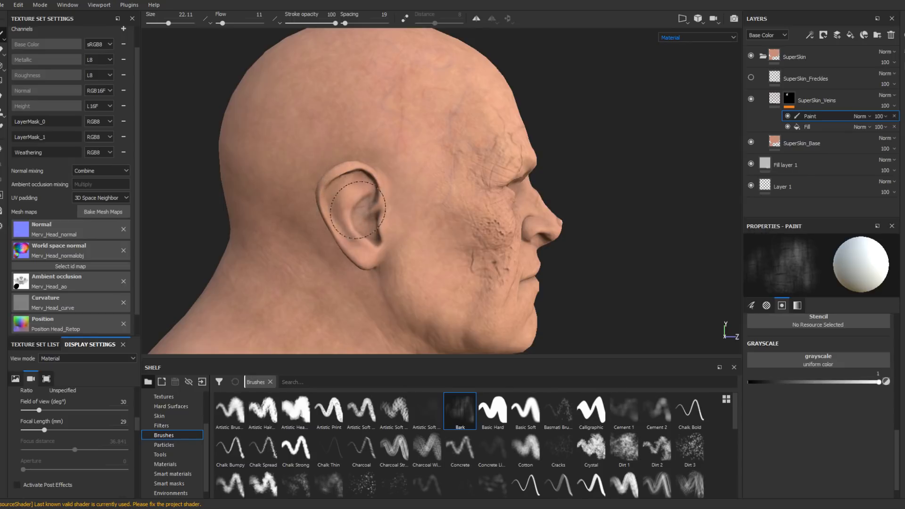
{"action": "left_click_drag", "start_coordinate": [352, 200], "coordinate": [332, 174], "text": "alt"}
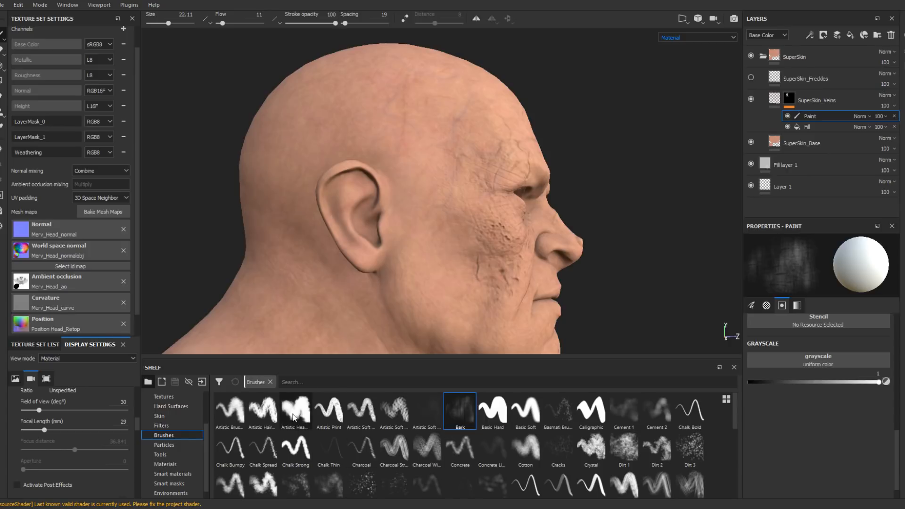
- Paint the veins mask on the ears with the Basic Soft brush at size 10, and switch back to the Bark brush
{"action": "left_click", "coordinate": [526, 411]}
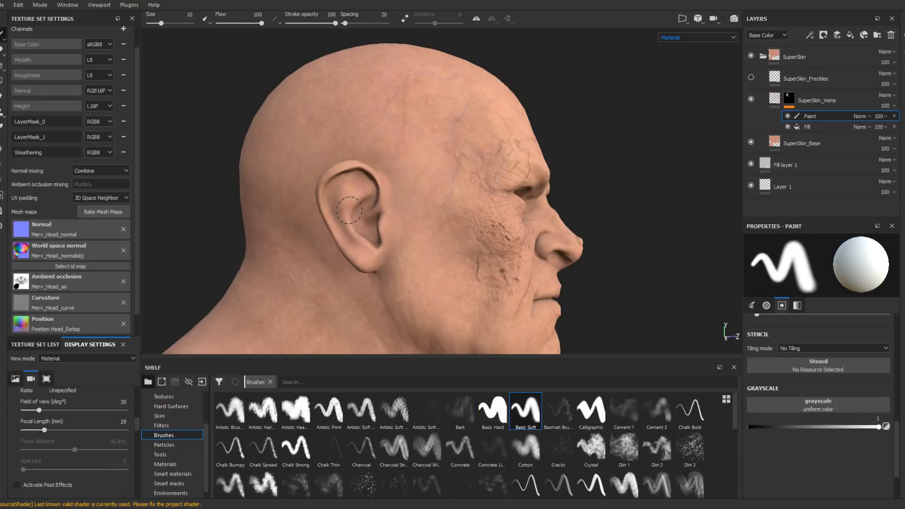
{"action": "right_click_drag", "start_coordinate": [439, 217], "coordinate": [324, 61], "text": "alt"}
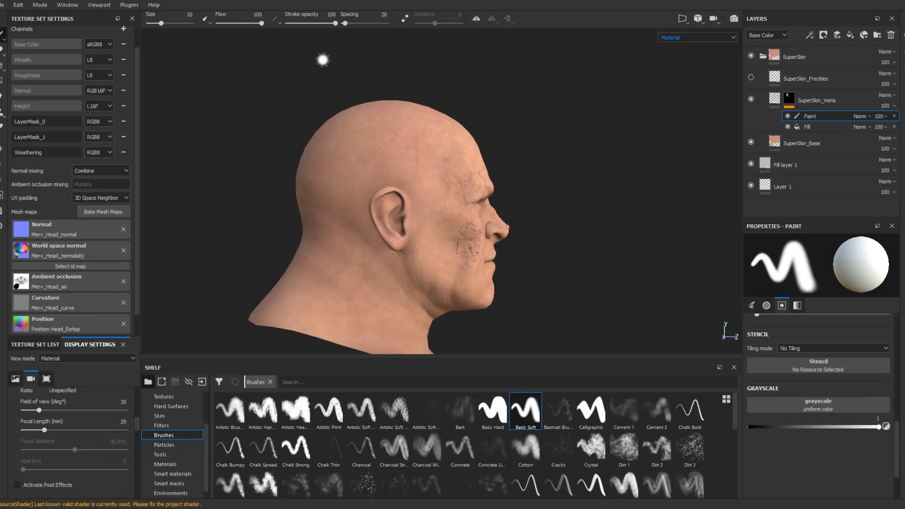
{"action": "left_click_drag", "start_coordinate": [519, 208], "coordinate": [321, 242], "text": "alt"}
{"action": "middle_click_drag", "start_coordinate": [530, 226], "coordinate": [396, 225], "text": "alt"}
{"action": "right_click_drag", "start_coordinate": [397, 225], "coordinate": [491, 299], "text": "alt"}
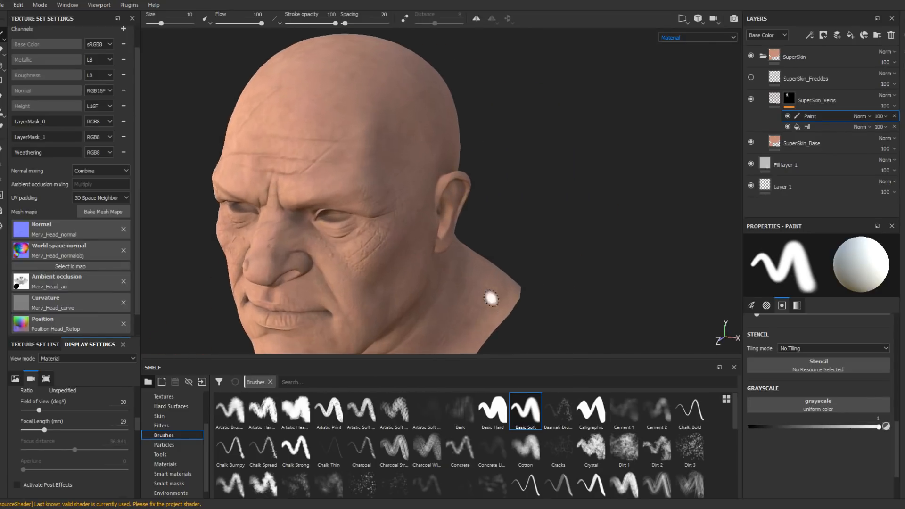
{"action": "left_click_drag", "start_coordinate": [491, 299], "coordinate": [375, 228], "text": "alt"}
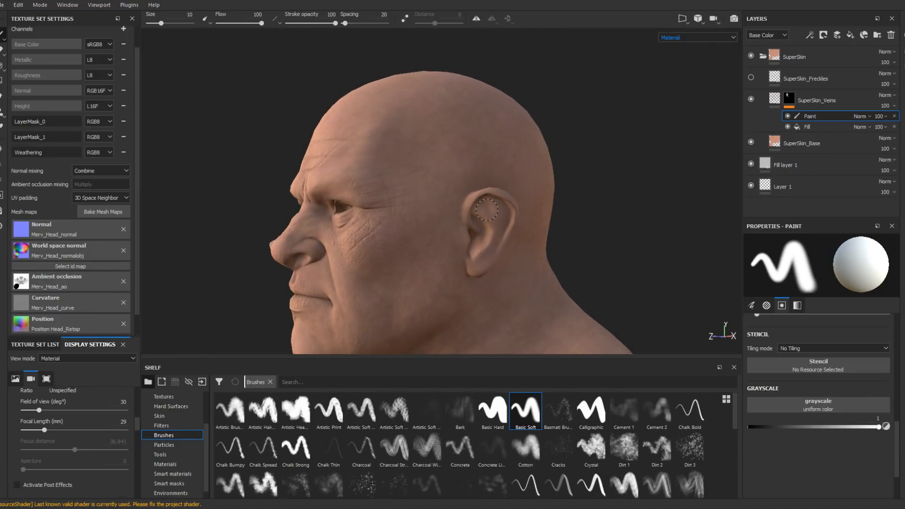
{"action": "mouse_move", "coordinate": [498, 214]}
{"action": "left_mouse_down"}
{"action": "mouse_move", "coordinate": [485, 231]}
{"action": "mouse_move", "coordinate": [485, 218]}
{"action": "mouse_move", "coordinate": [499, 214]}
{"action": "left_mouse_up"}
{"action": "mouse_move", "coordinate": [501, 213]}
{"action": "left_mouse_down"}
{"action": "mouse_move", "coordinate": [476, 212]}
{"action": "mouse_move", "coordinate": [558, 211]}
{"action": "mouse_move", "coordinate": [404, 33]}
{"action": "mouse_move", "coordinate": [501, 231]}
{"action": "mouse_move", "coordinate": [499, 349]}
{"action": "left_mouse_up"}
{"action": "left_click", "coordinate": [461, 408]}
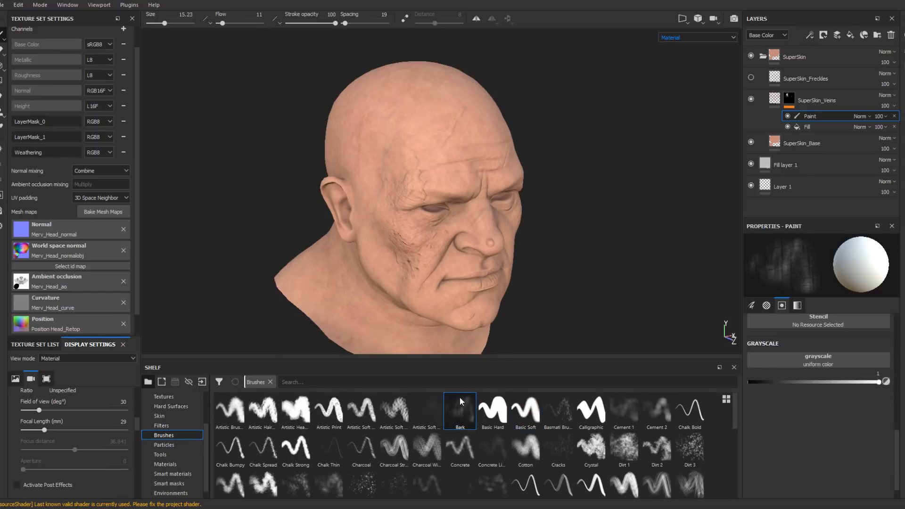
- Enlarge the Bark brush to about size 83 and paint veins into the mask on the left side and back of the scalp
{"action": "mouse_move", "coordinate": [533, 166]}
{"action": "left_mouse_down", "text": "alt"}
{"action": "mouse_move", "coordinate": [519, 186]}
{"action": "mouse_move", "coordinate": [448, 212]}
{"action": "mouse_move", "coordinate": [481, 202]}
{"action": "mouse_move", "coordinate": [465, 135]}
{"action": "left_mouse_up", "text": "alt"}
{"action": "right_click_drag", "start_coordinate": [465, 136], "coordinate": [494, 163], "text": "ctrl"}
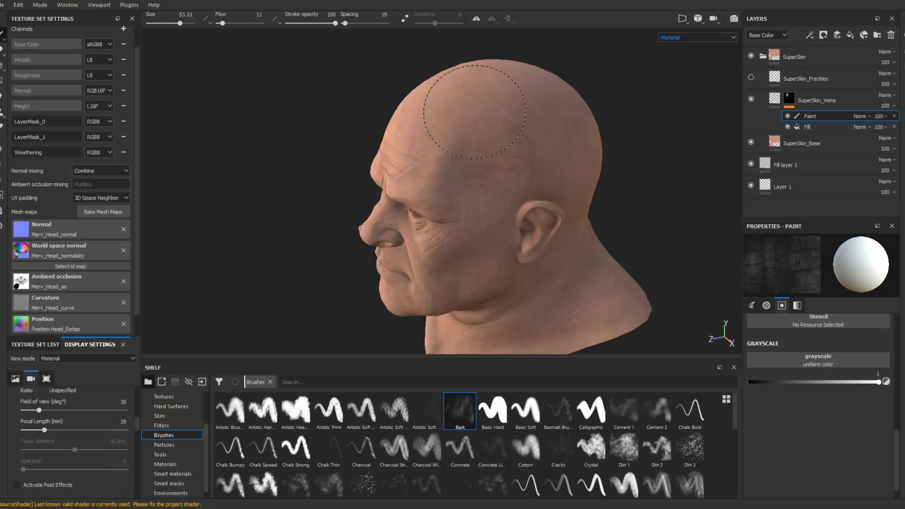
{"action": "mouse_move", "coordinate": [475, 112]}
{"action": "left_mouse_down", "text": "alt"}
{"action": "mouse_move", "coordinate": [556, 118]}
{"action": "mouse_move", "coordinate": [522, 171]}
{"action": "mouse_move", "coordinate": [469, 156]}
{"action": "mouse_move", "coordinate": [506, 194]}
{"action": "left_mouse_up", "text": "alt"}
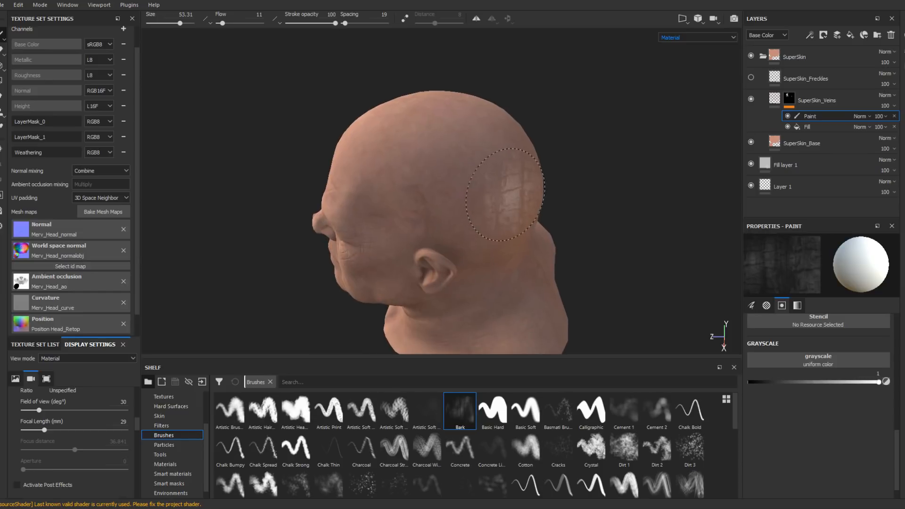
{"action": "right_click_drag", "start_coordinate": [505, 194], "coordinate": [506, 158], "text": "ctrl"}
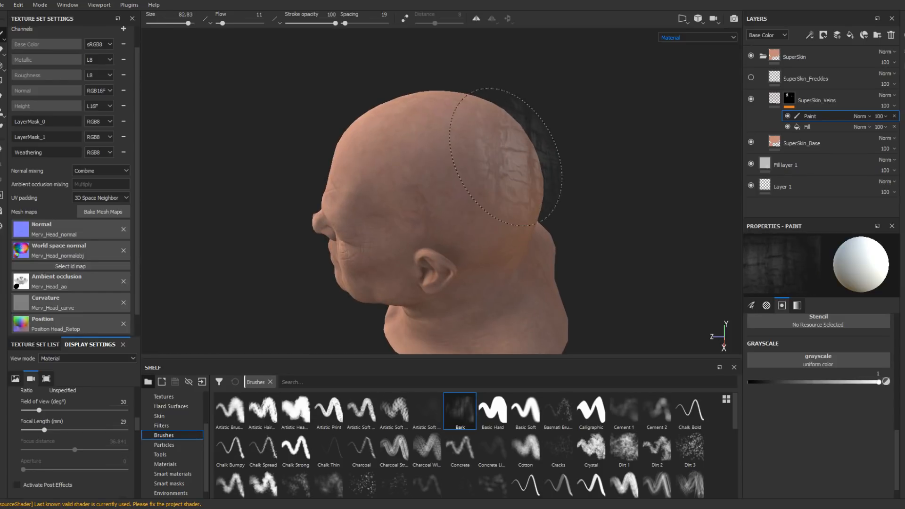
{"action": "mouse_move", "coordinate": [506, 157]}
{"action": "left_mouse_down", "text": "alt"}
{"action": "mouse_move", "coordinate": [547, 198]}
{"action": "mouse_move", "coordinate": [577, 208]}
{"action": "left_mouse_up", "text": "alt"}
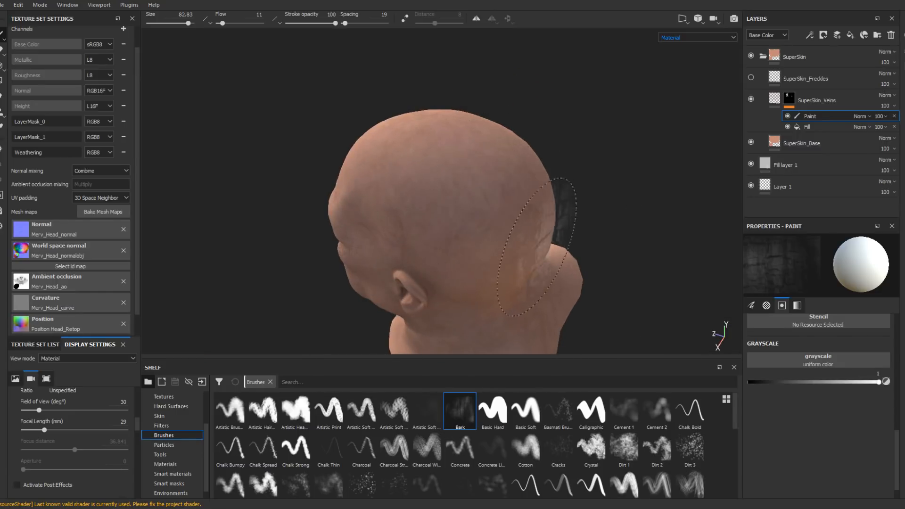
- Paint veins into the mask across the back of the head, and undo the last dab
{"action": "mouse_move", "coordinate": [536, 248]}
{"action": "left_mouse_down", "text": "alt"}
{"action": "mouse_move", "coordinate": [476, 250]}
{"action": "mouse_move", "coordinate": [464, 217]}
{"action": "mouse_move", "coordinate": [552, 231]}
{"action": "mouse_move", "coordinate": [430, 185]}
{"action": "left_mouse_up", "text": "alt"}
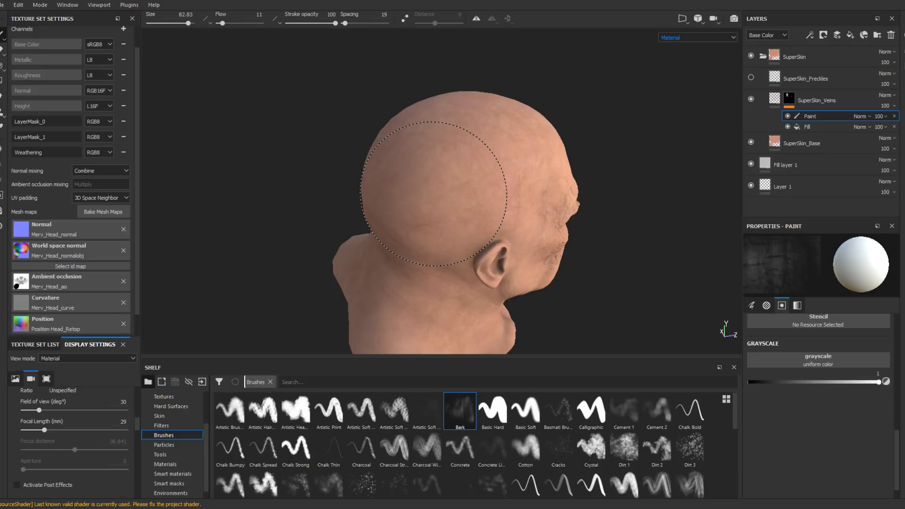
{"action": "left_click_drag", "start_coordinate": [433, 194], "coordinate": [453, 142], "text": "alt"}
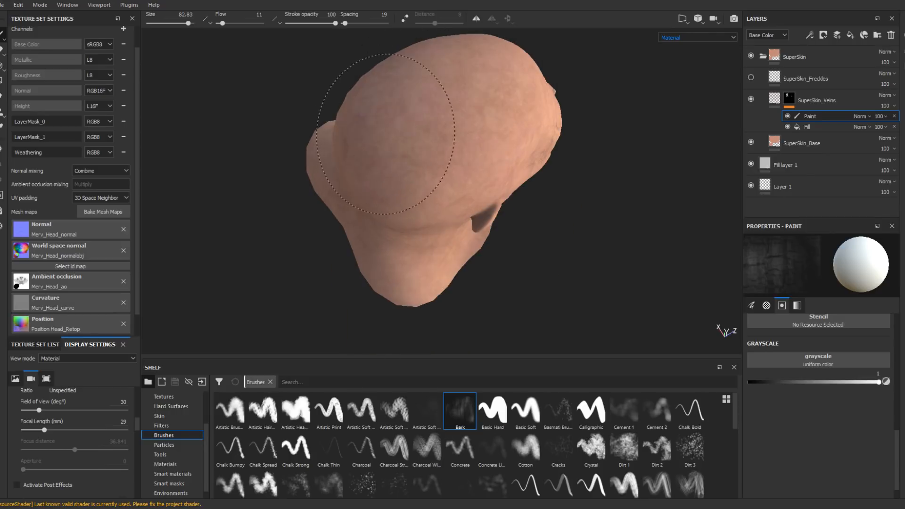
{"action": "mouse_move", "coordinate": [420, 144]}
{"action": "left_mouse_down", "text": "alt"}
{"action": "mouse_move", "coordinate": [398, 157]}
{"action": "mouse_move", "coordinate": [409, 128]}
{"action": "left_mouse_up", "text": "alt"}
{"action": "left_click", "coordinate": [409, 127]}
{"action": "key", "text": "ctrl+z"}
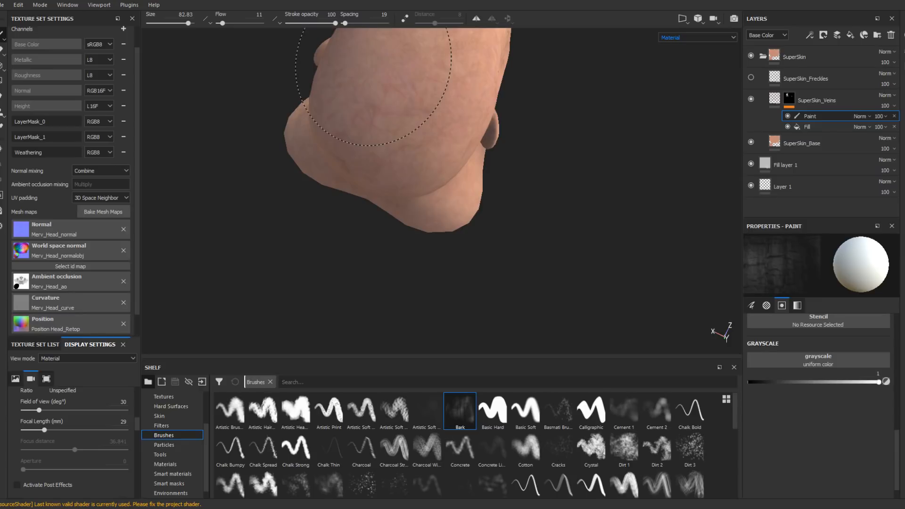
- Paint veins into the mask on both sides of the neck and behind the ears with the same large Bark brush
{"action": "left_click_drag", "start_coordinate": [373, 68], "coordinate": [420, 202], "text": "alt"}
{"action": "middle_click_drag", "start_coordinate": [421, 202], "coordinate": [461, 75], "text": "alt"}
{"action": "mouse_move", "coordinate": [461, 75]}
{"action": "left_mouse_down", "text": "alt"}
{"action": "mouse_move", "coordinate": [432, 148]}
{"action": "mouse_move", "coordinate": [318, 211]}
{"action": "mouse_move", "coordinate": [520, 174]}
{"action": "left_mouse_up", "text": "alt"}
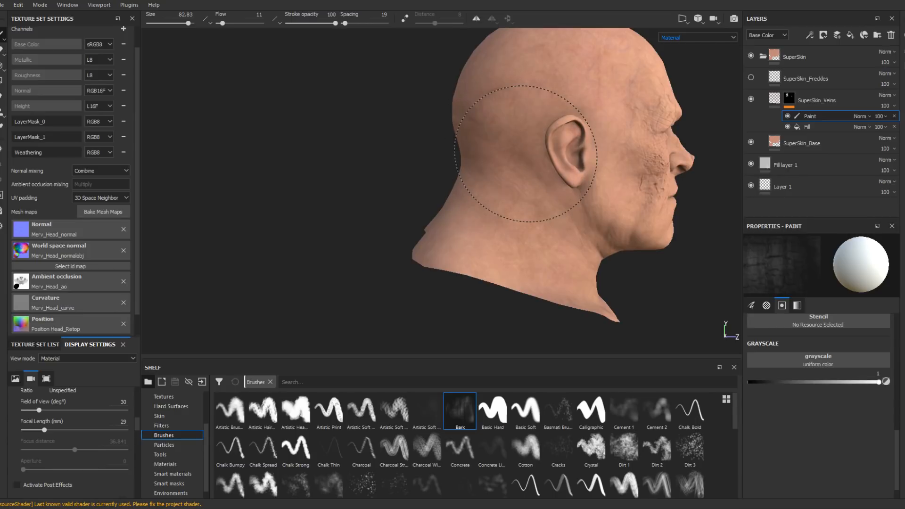
{"action": "middle_click_drag", "start_coordinate": [526, 153], "coordinate": [408, 156], "text": "alt"}
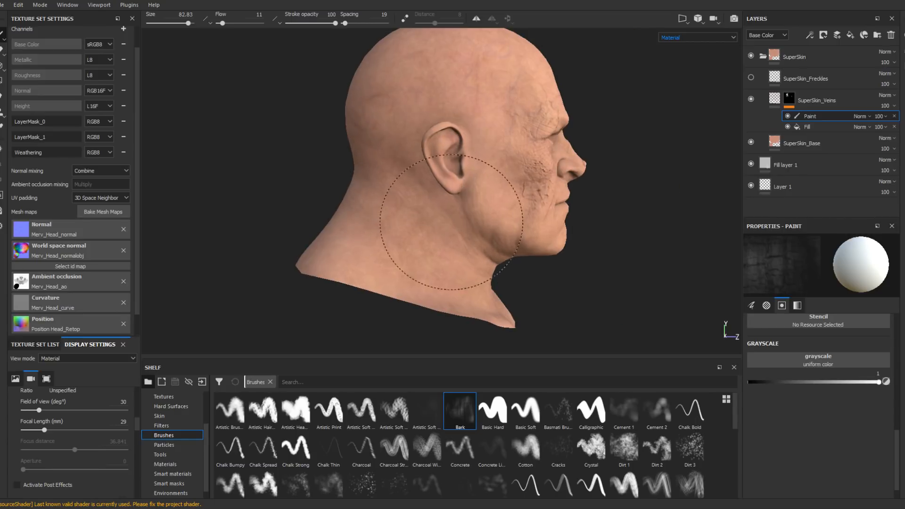
{"action": "left_click_drag", "start_coordinate": [479, 264], "coordinate": [377, 302], "text": "alt"}
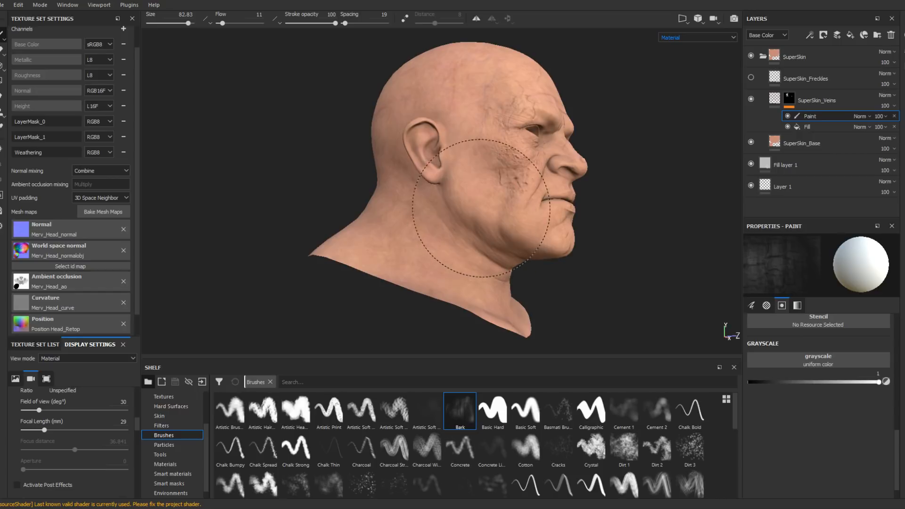
{"action": "mouse_move", "coordinate": [516, 276]}
{"action": "left_mouse_down", "text": "alt"}
{"action": "mouse_move", "coordinate": [340, 271]}
{"action": "mouse_move", "coordinate": [203, 283]}
{"action": "left_mouse_up", "text": "alt"}
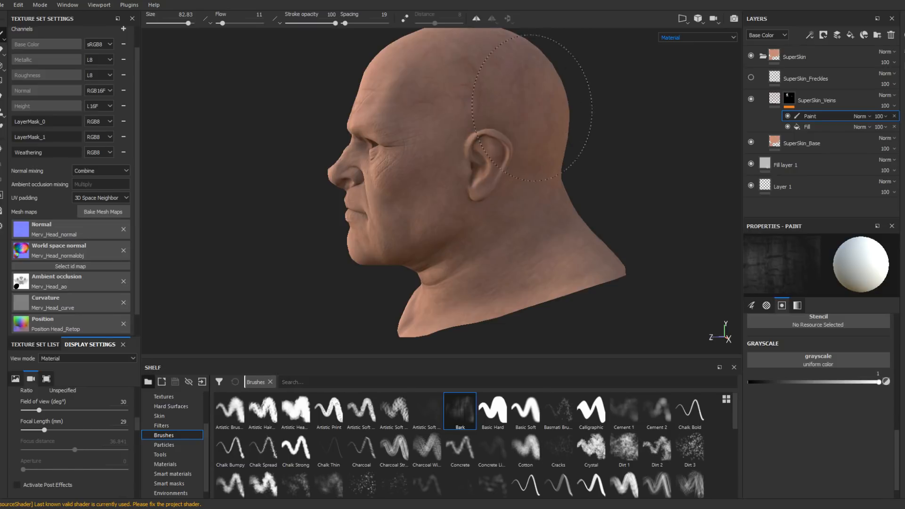
{"action": "left_click", "coordinate": [553, 185]}
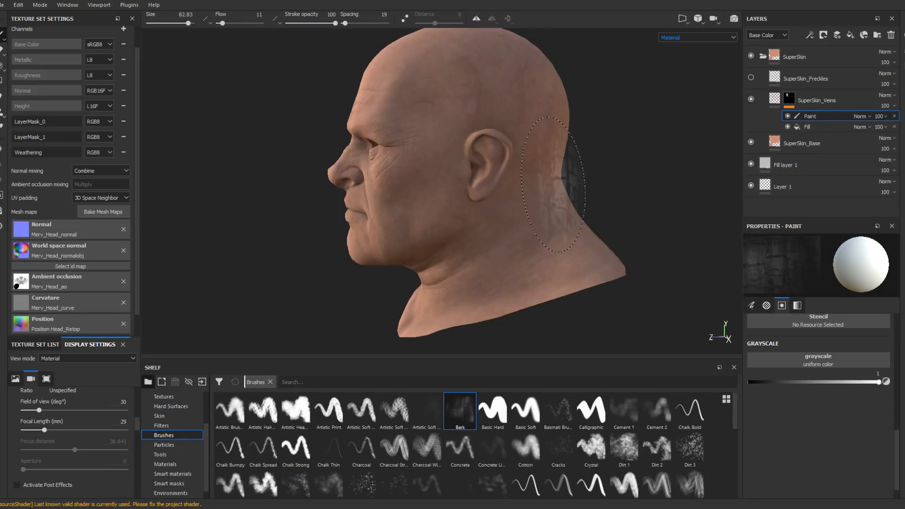
- Reduce the Bark brush to about size 28 and paint veins into the mask on the right cheek, nose and jaw
{"action": "left_click_drag", "start_coordinate": [553, 185], "coordinate": [606, 203], "text": "alt"}
{"action": "left_click_drag", "start_coordinate": [441, 235], "coordinate": [582, 254], "text": "alt"}
{"action": "left_click_drag", "start_coordinate": [468, 245], "coordinate": [564, 264], "text": "alt"}
{"action": "mouse_move", "coordinate": [460, 172]}
{"action": "right_mouse_down", "text": "alt"}
{"action": "mouse_move", "coordinate": [542, 200]}
{"action": "mouse_move", "coordinate": [517, 190]}
{"action": "mouse_move", "coordinate": [508, 214]}
{"action": "mouse_move", "coordinate": [489, 215]}
{"action": "right_mouse_up", "text": "alt"}
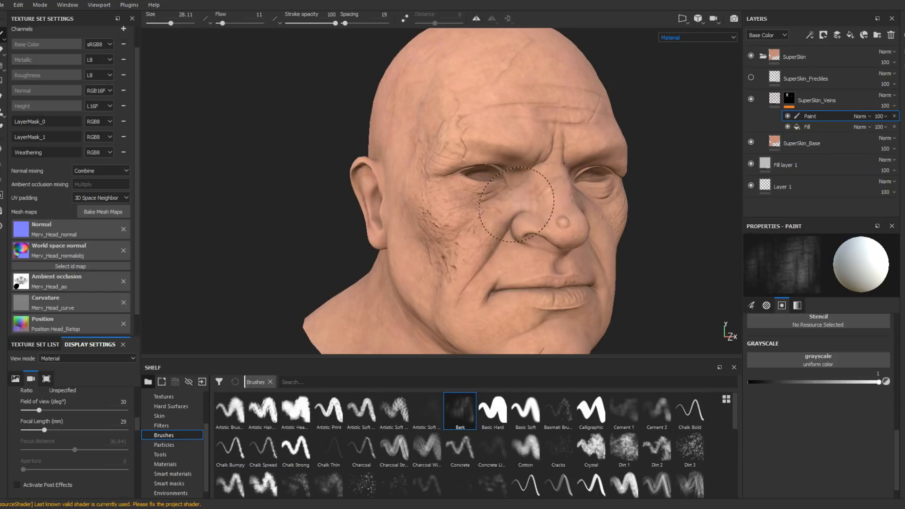
{"action": "left_click_drag", "start_coordinate": [502, 202], "coordinate": [545, 205], "text": "alt"}
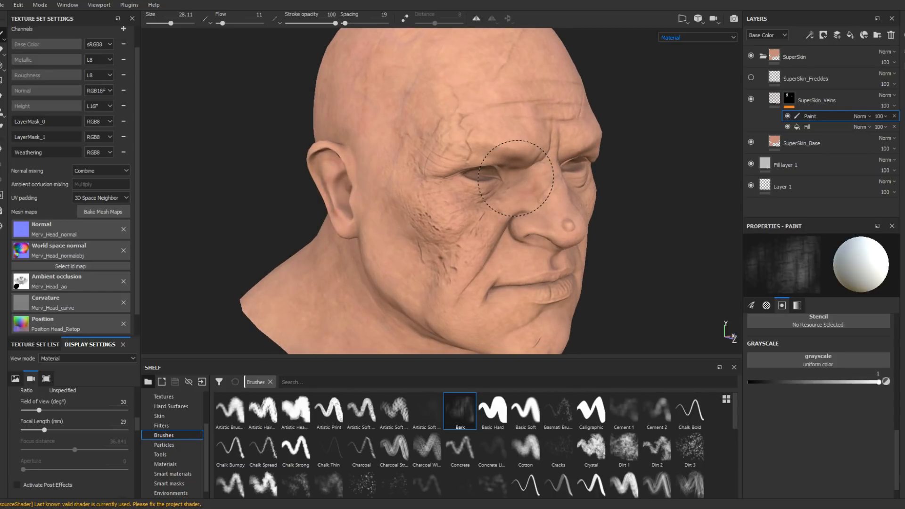
{"action": "left_click_drag", "start_coordinate": [403, 292], "coordinate": [406, 299]}
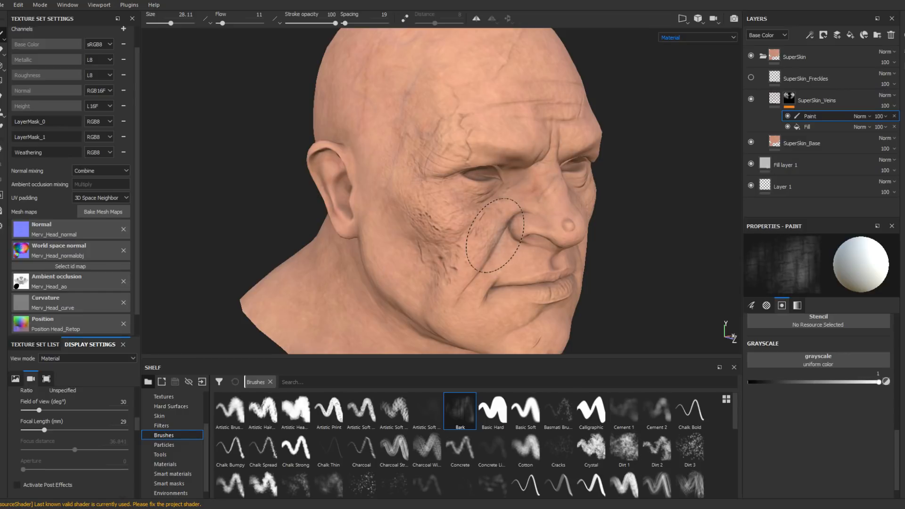
- Examine the painted veins on the face and scalp from the front and right side
{"action": "left_click_drag", "start_coordinate": [495, 235], "coordinate": [378, 269], "text": "alt"}
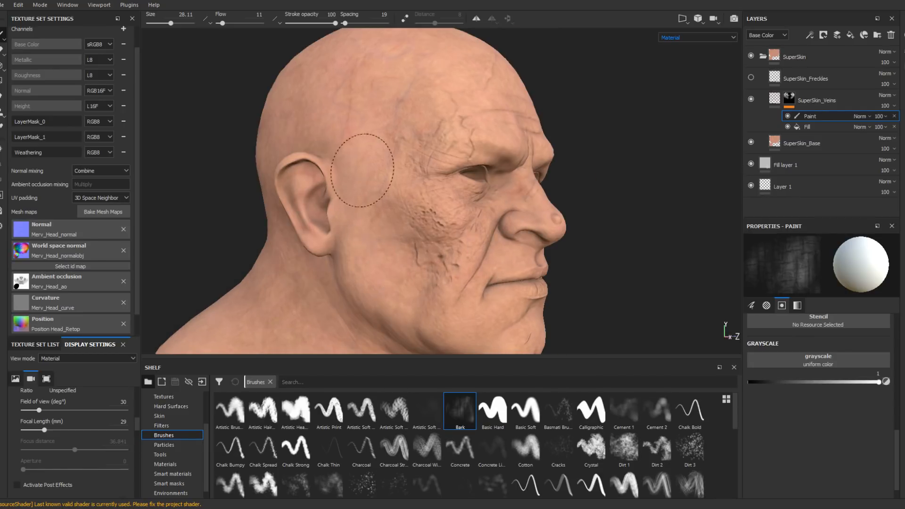
{"action": "left_click_drag", "start_coordinate": [368, 245], "coordinate": [243, 292], "text": "alt"}
{"action": "middle_click_drag", "start_coordinate": [533, 174], "coordinate": [436, 163], "text": "alt"}
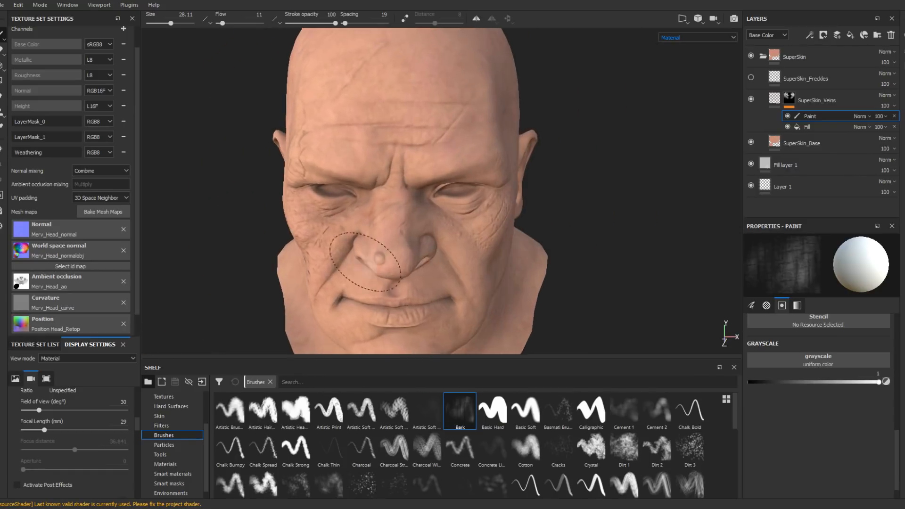
{"action": "scroll", "coordinate": [380, 158], "scroll_direction": "down", "scroll_amount": 2}
{"action": "left_click_drag", "start_coordinate": [380, 158], "coordinate": [360, 157], "text": "alt"}
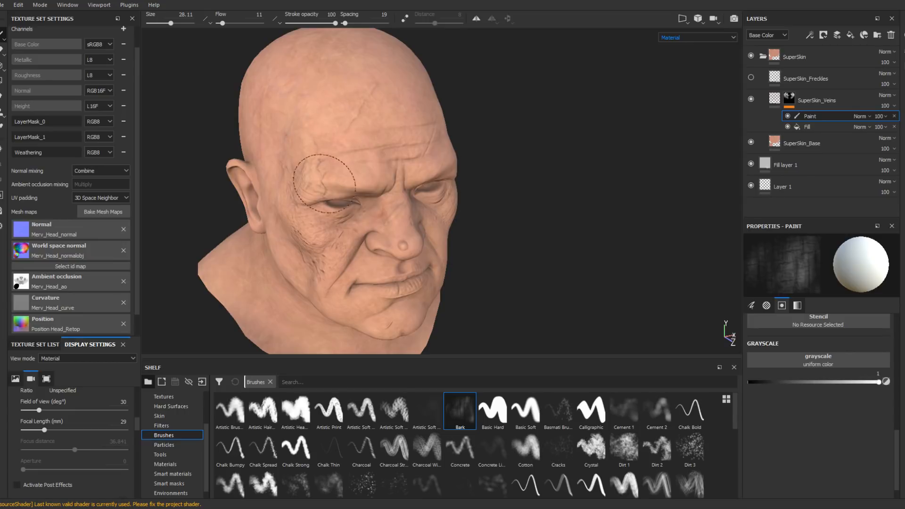
{"action": "left_click_drag", "start_coordinate": [325, 156], "coordinate": [368, 156], "text": "alt"}
{"action": "middle_click_drag", "start_coordinate": [441, 241], "coordinate": [499, 233], "text": "alt"}
{"action": "scroll", "coordinate": [497, 231], "scroll_direction": "down", "scroll_amount": 1}
{"action": "mouse_move", "coordinate": [460, 222]}
{"action": "left_mouse_down", "text": "alt"}
{"action": "mouse_move", "coordinate": [512, 225]}
{"action": "mouse_move", "coordinate": [441, 226]}
{"action": "mouse_move", "coordinate": [450, 262]}
{"action": "left_mouse_up", "text": "alt"}
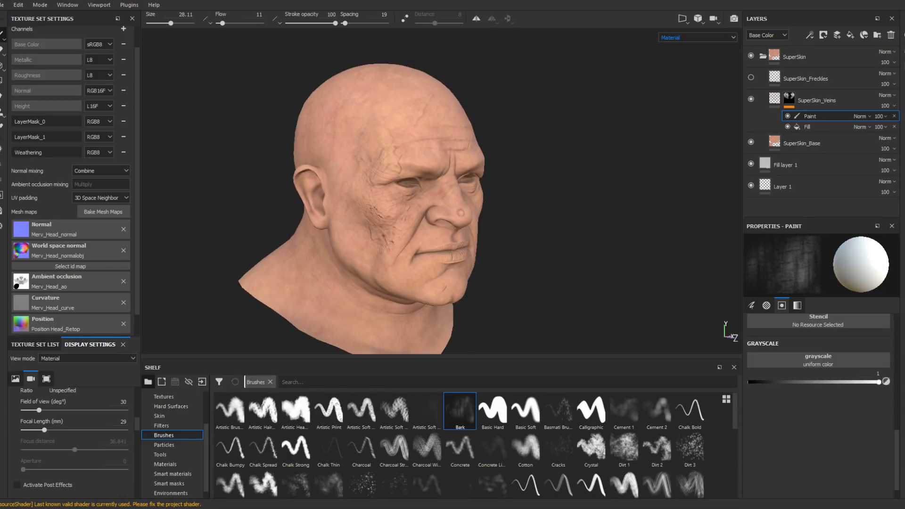
- Show the SuperSkin_Freckles layer and check the freckles on the face and forehead
{"action": "left_click", "coordinate": [750, 76]}
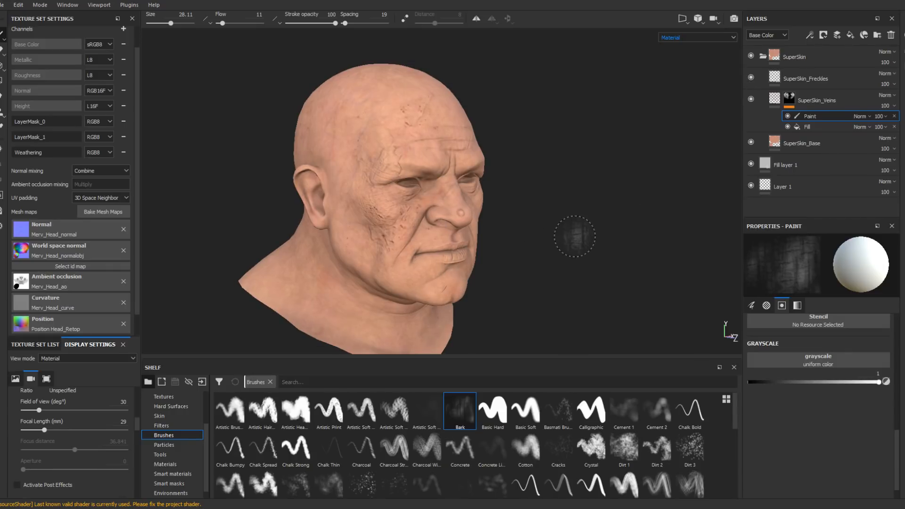
{"action": "left_click_drag", "start_coordinate": [575, 236], "coordinate": [471, 222], "text": "alt"}
{"action": "middle_click_drag", "start_coordinate": [390, 141], "coordinate": [425, 105], "text": "alt"}
{"action": "scroll", "coordinate": [491, 207], "scroll_direction": "up", "scroll_amount": 3}
{"action": "left_click_drag", "start_coordinate": [491, 208], "coordinate": [543, 210], "text": "alt"}
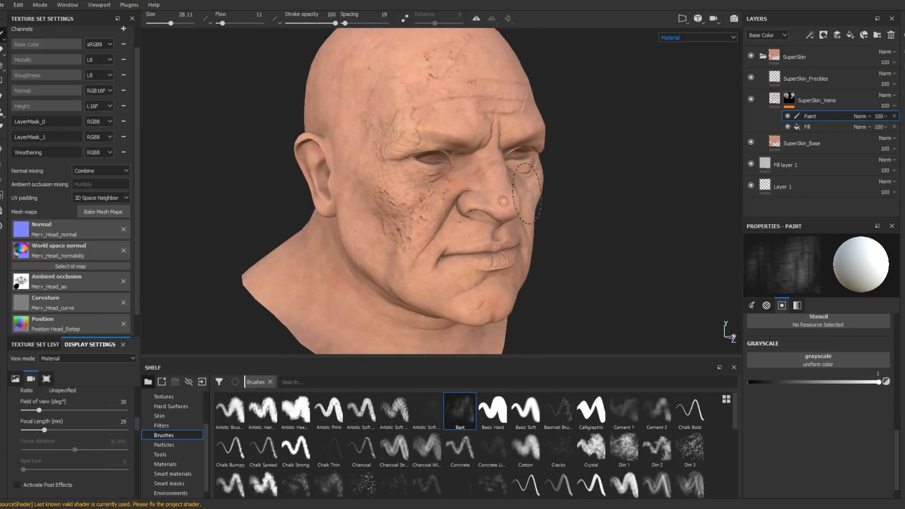
{"action": "middle_click_drag", "start_coordinate": [543, 210], "coordinate": [575, 200], "text": "alt"}
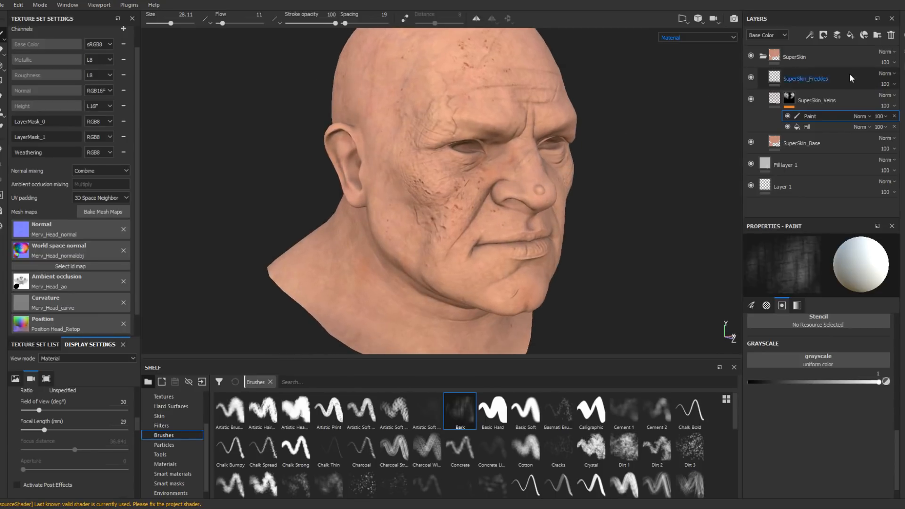
- Select the SuperSkin_Freckles layer and open its Freckle Settings parameters
{"action": "left_click", "coordinate": [796, 83]}
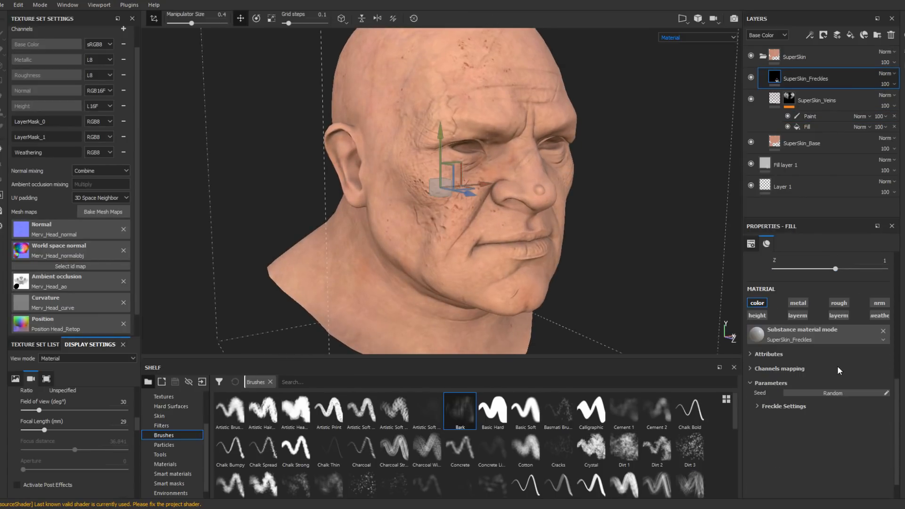
{"action": "left_click", "coordinate": [759, 406]}
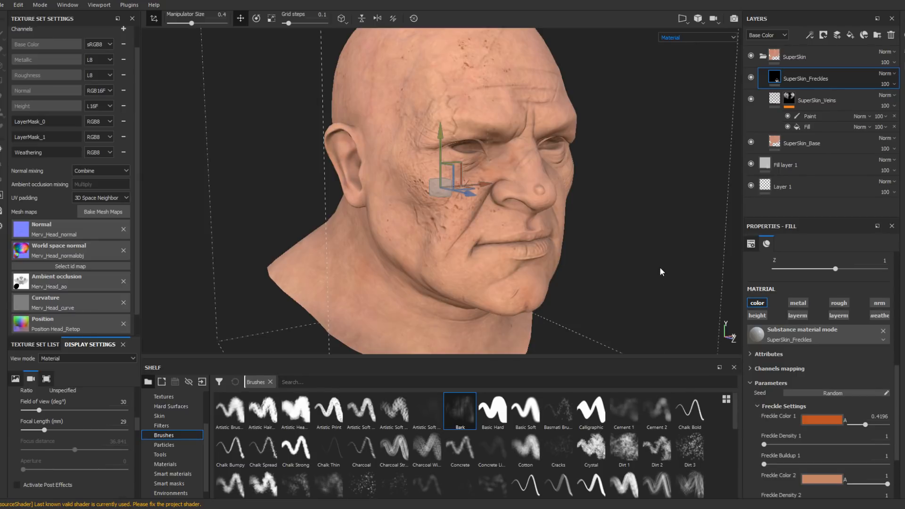
{"action": "left_click_drag", "start_coordinate": [660, 272], "coordinate": [527, 165], "text": "alt"}
{"action": "middle_click_drag", "start_coordinate": [528, 165], "coordinate": [542, 178], "text": "alt"}
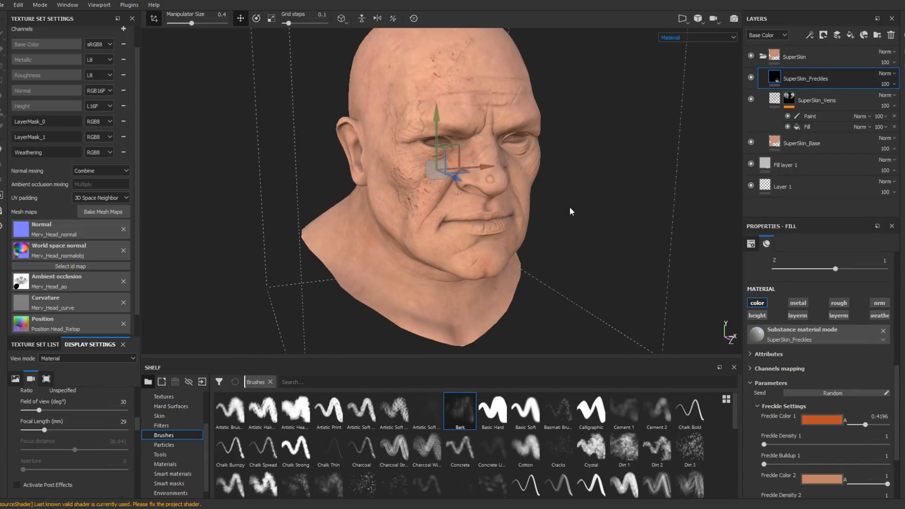
{"action": "scroll", "coordinate": [867, 347], "scroll_direction": "down", "scroll_amount": 4}
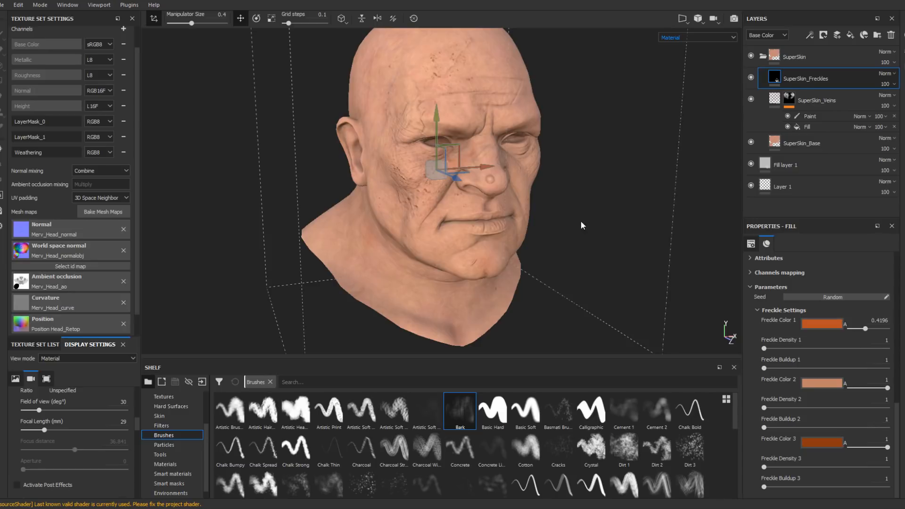
{"action": "left_click_drag", "start_coordinate": [581, 220], "coordinate": [561, 249], "text": "alt"}
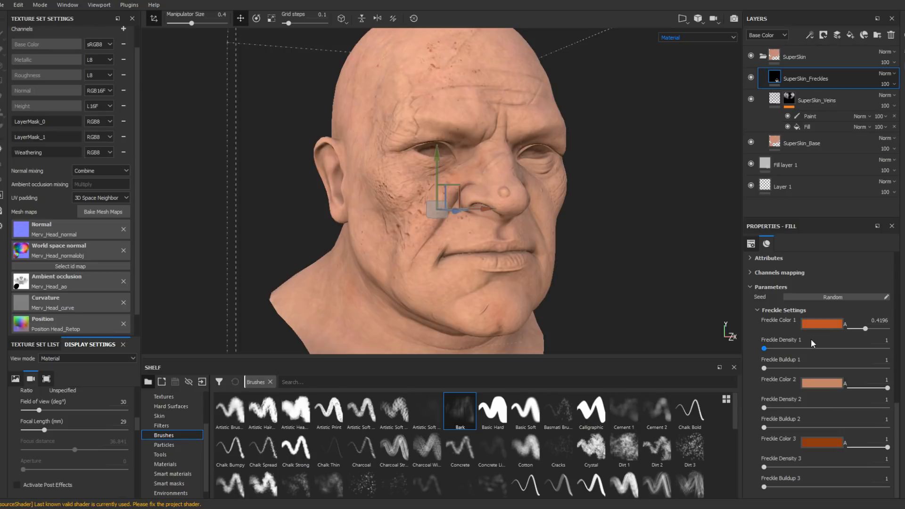
{"action": "left_click_drag", "start_coordinate": [717, 260], "coordinate": [661, 233], "text": "alt"}
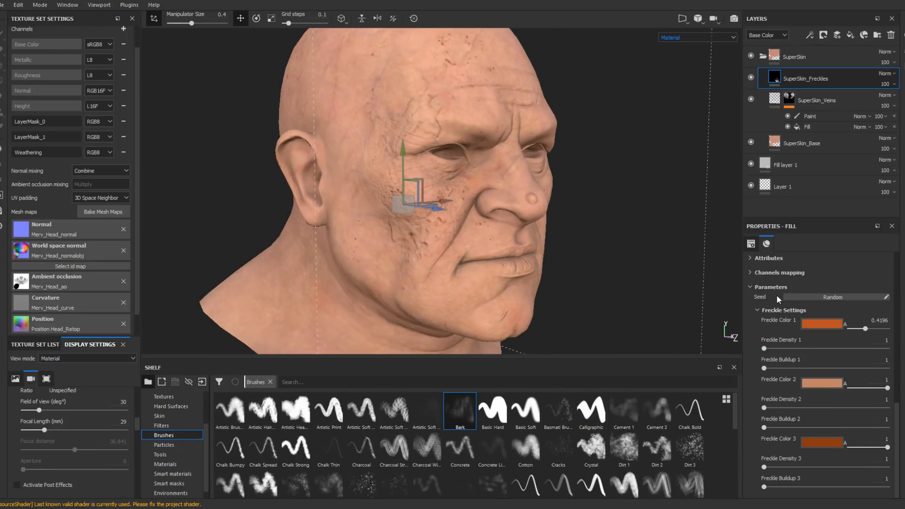
- Set Freckle Density 1 to 11 and Freckle Buildup 1 to 4
{"action": "left_click_drag", "start_coordinate": [766, 348], "coordinate": [828, 320]}
{"action": "left_click_drag", "start_coordinate": [765, 368], "coordinate": [787, 362]}
{"action": "left_click_drag", "start_coordinate": [544, 175], "coordinate": [410, 191], "text": "alt"}
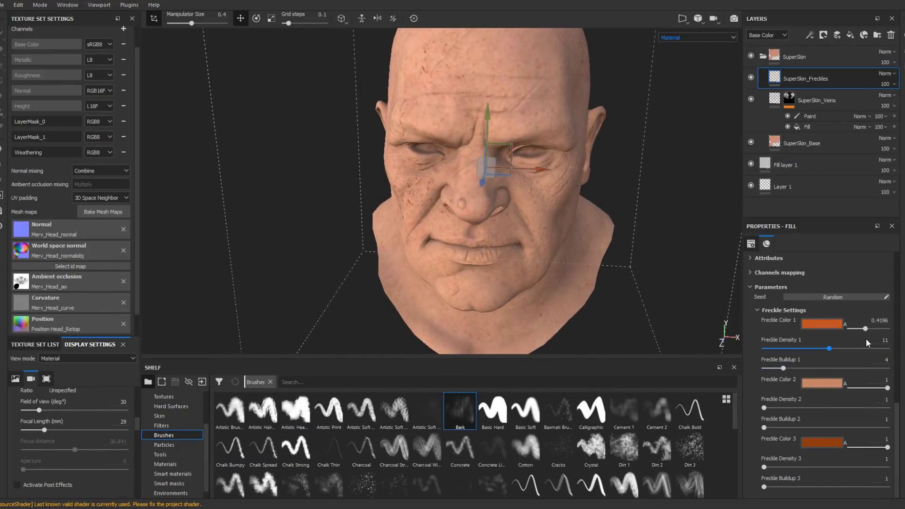
- Set Freckle Color 1 to full alpha (1) and a muted brown with R 0.563, G 0.357, B 0.276
{"action": "left_click_drag", "start_coordinate": [866, 329], "coordinate": [889, 328]}
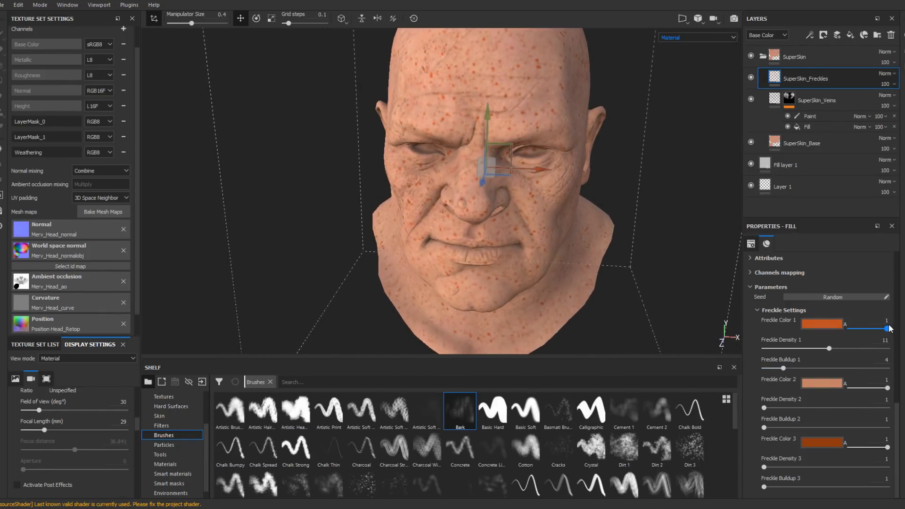
{"action": "left_click", "coordinate": [811, 324]}
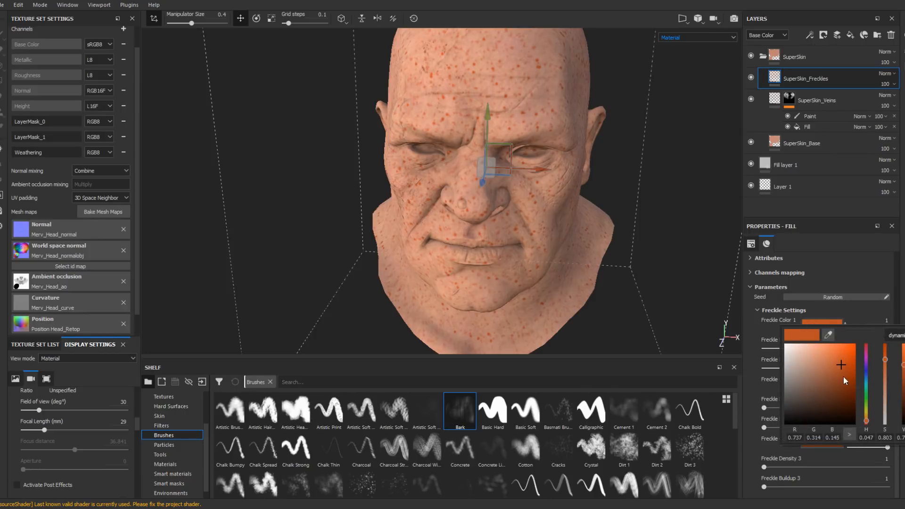
{"action": "left_click", "coordinate": [834, 381]}
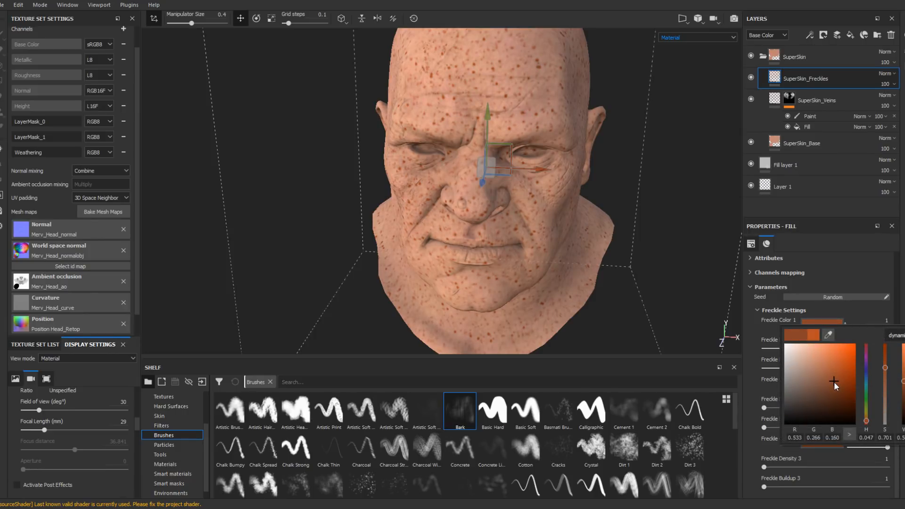
{"action": "mouse_move", "coordinate": [833, 381]}
{"action": "left_mouse_down"}
{"action": "mouse_move", "coordinate": [806, 376]}
{"action": "mouse_move", "coordinate": [820, 378]}
{"action": "left_mouse_up"}
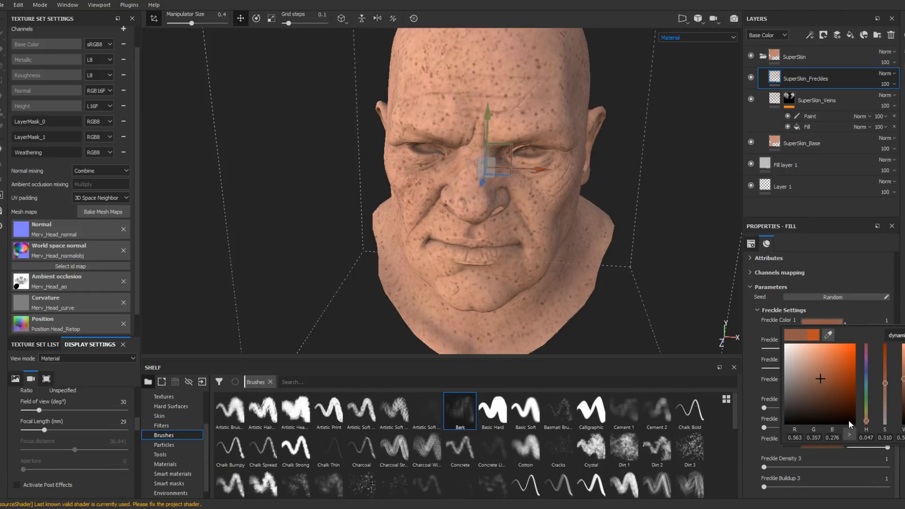
{"action": "key", "text": "Escape"}
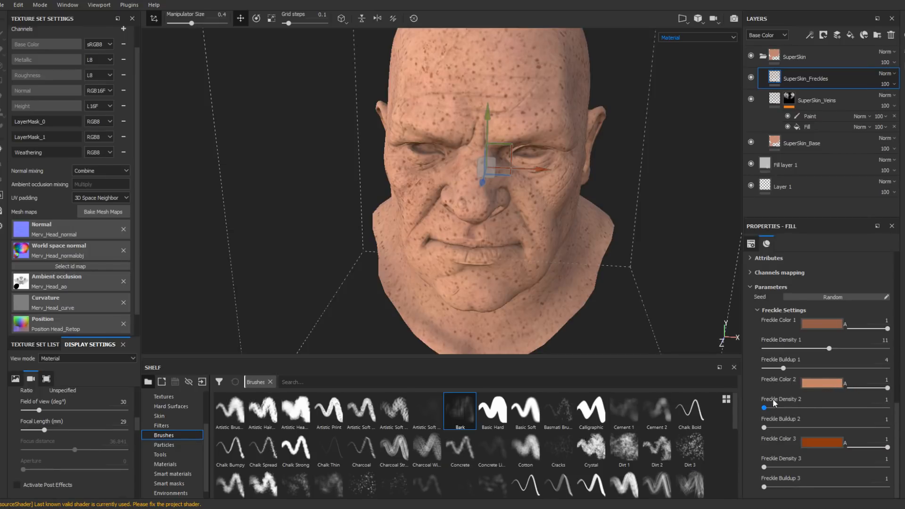
- Set Freckle Color 2 to a dark brown, Freckle Density 2 to 3 and Freckle Buildup 2 to 8
{"action": "left_click_drag", "start_coordinate": [769, 406], "coordinate": [791, 409]}
{"action": "left_click_drag", "start_coordinate": [804, 411], "coordinate": [796, 409]}
{"action": "left_click", "coordinate": [810, 428]}
{"action": "left_click", "coordinate": [825, 383]}
{"action": "mouse_move", "coordinate": [829, 448]}
{"action": "left_mouse_down"}
{"action": "mouse_move", "coordinate": [833, 462]}
{"action": "mouse_move", "coordinate": [827, 452]}
{"action": "left_mouse_up"}
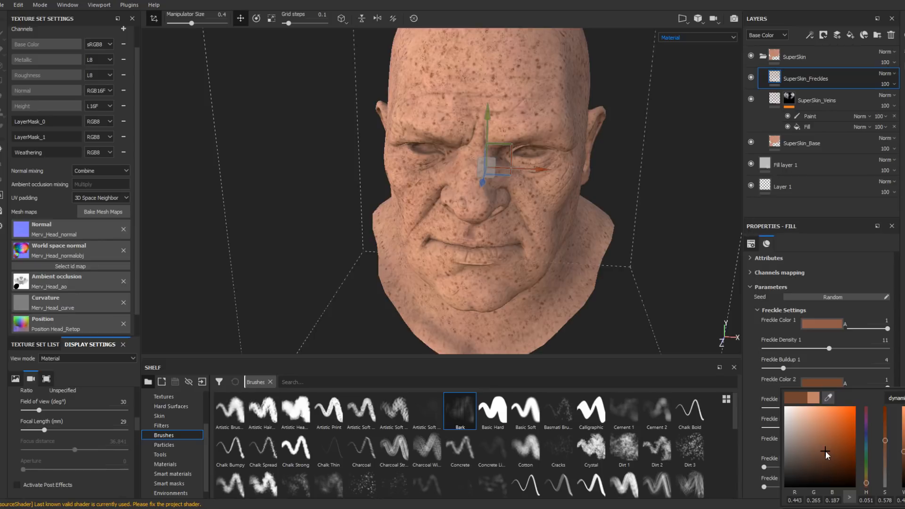
{"action": "left_click_drag", "start_coordinate": [795, 408], "coordinate": [777, 402]}
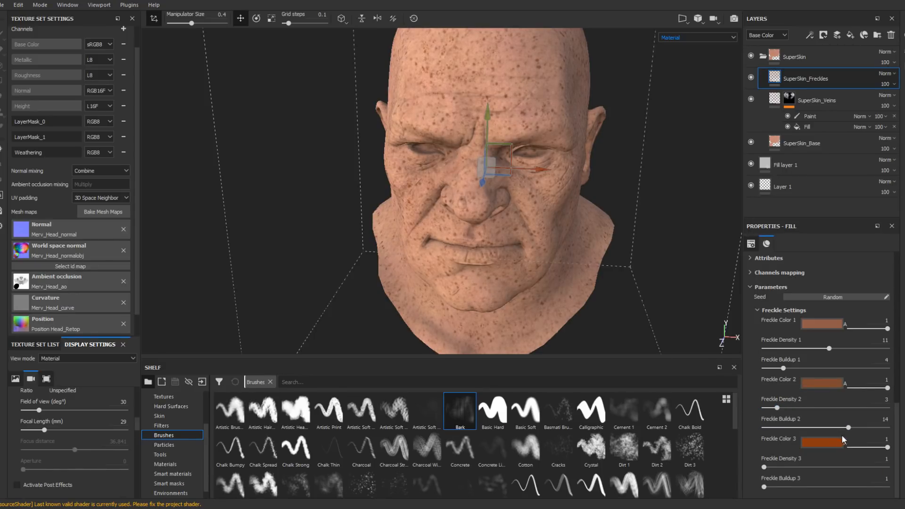
{"action": "left_click_drag", "start_coordinate": [850, 429], "coordinate": [809, 418]}
- Change Freckle Color 1 to a more saturated orange-brown
{"action": "left_click_drag", "start_coordinate": [354, 163], "coordinate": [448, 161], "text": "alt"}
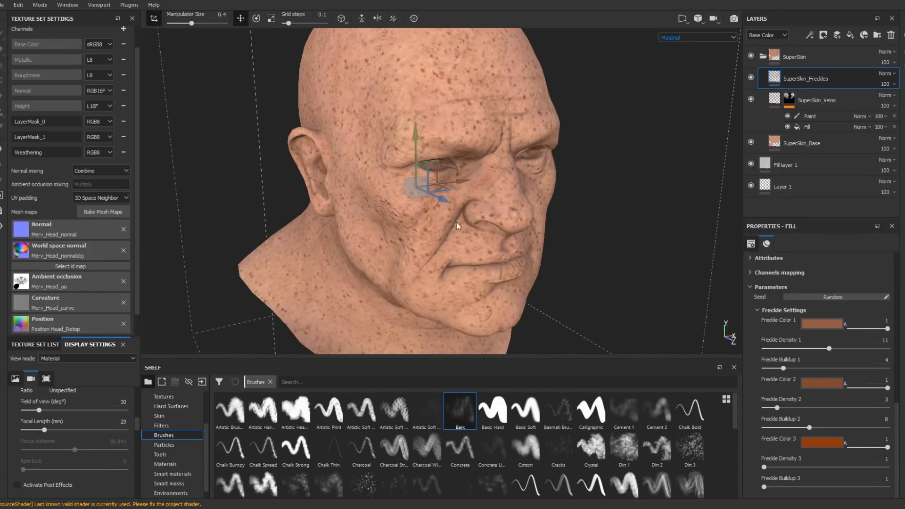
{"action": "middle_click_drag", "start_coordinate": [459, 224], "coordinate": [484, 212], "text": "alt"}
{"action": "left_click_drag", "start_coordinate": [492, 215], "coordinate": [557, 218], "text": "alt"}
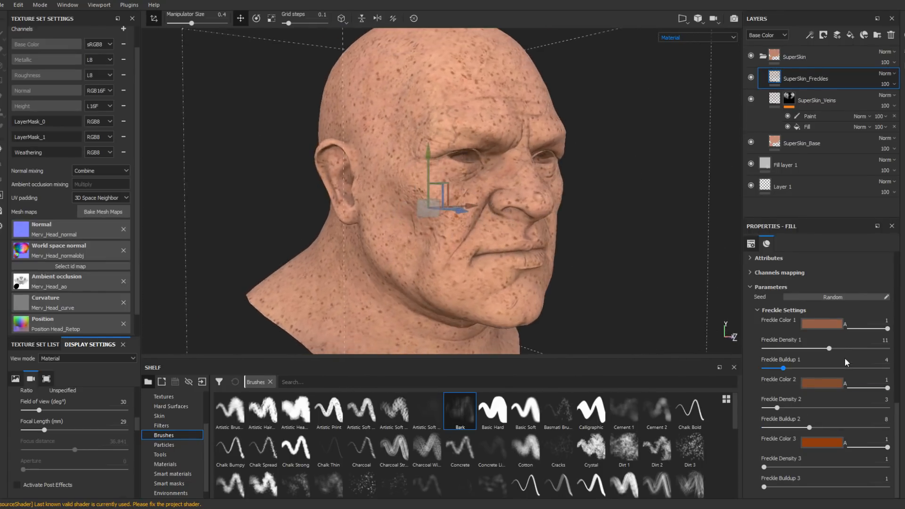
{"action": "left_click", "coordinate": [828, 324]}
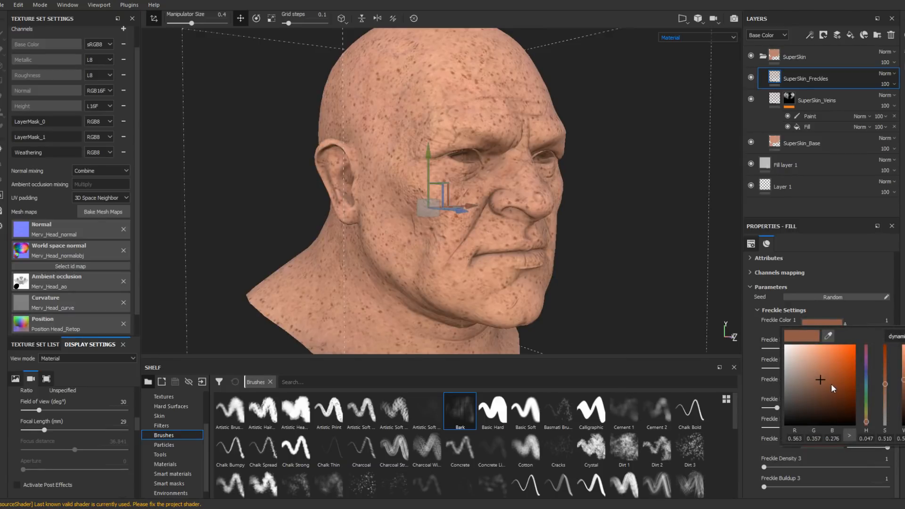
{"action": "left_click_drag", "start_coordinate": [831, 384], "coordinate": [838, 376]}
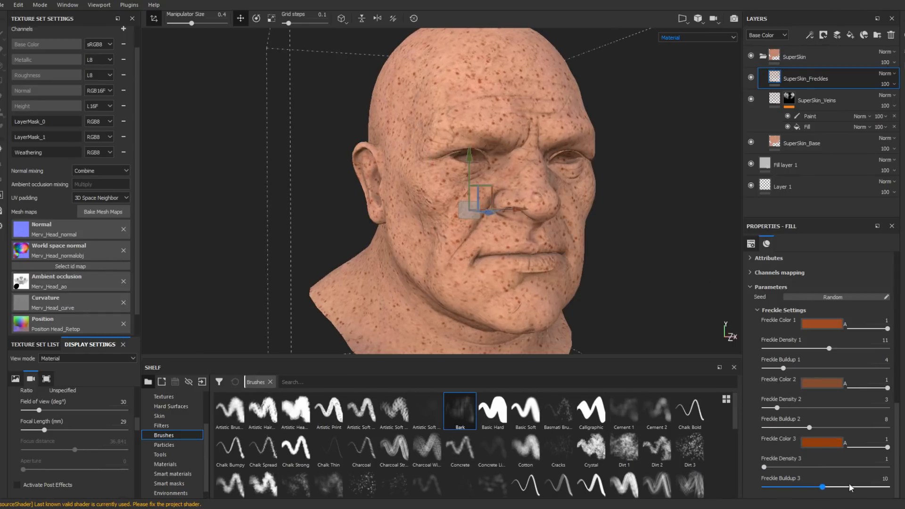
- Set Freckle Density 3 to 2 and keep Freckle Buildup 3 at 1
{"action": "left_click_drag", "start_coordinate": [850, 486], "coordinate": [779, 466]}
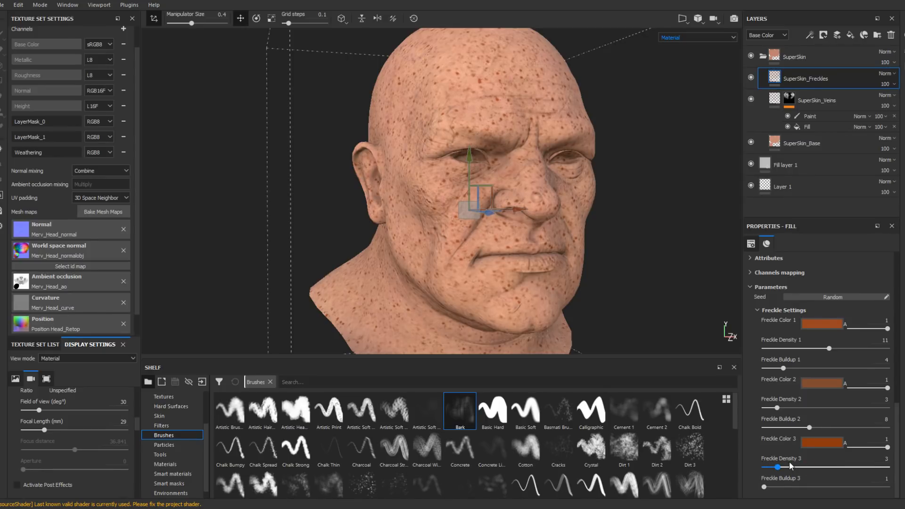
{"action": "left_click", "coordinate": [771, 467]}
{"action": "left_click_drag", "start_coordinate": [576, 145], "coordinate": [519, 162], "text": "alt"}
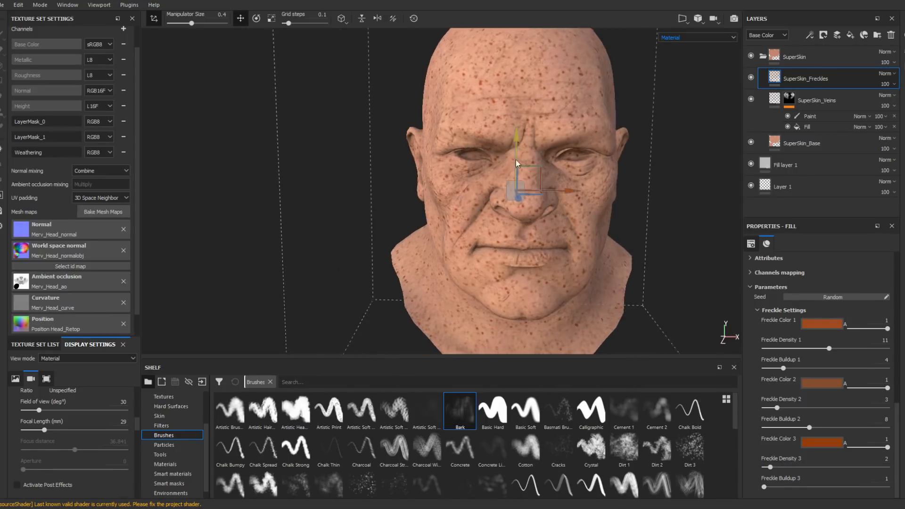
{"action": "right_click_drag", "start_coordinate": [603, 230], "coordinate": [603, 221], "text": "alt"}
{"action": "left_click_drag", "start_coordinate": [543, 198], "coordinate": [566, 179], "text": "alt"}
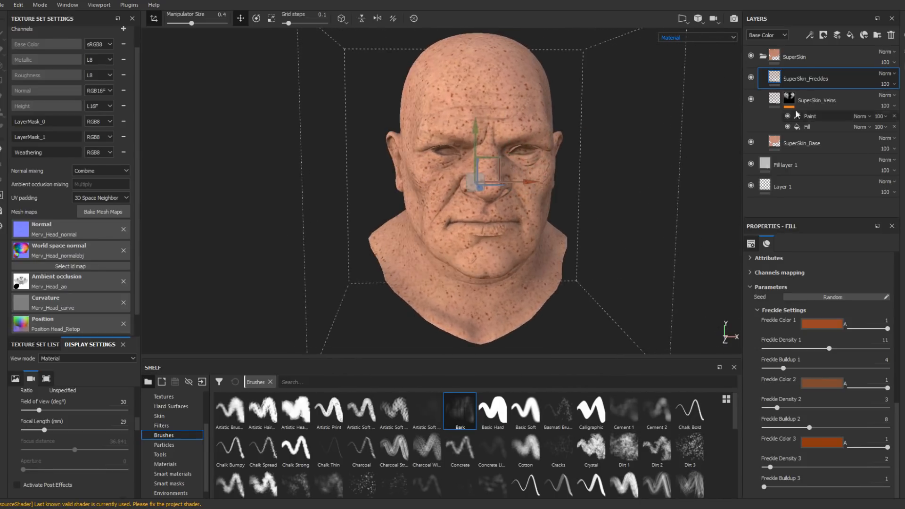
- Add a black mask to the SuperSkin_Freckles layer and give that mask a fill and a paint effect
{"action": "right_click", "coordinate": [808, 81]}
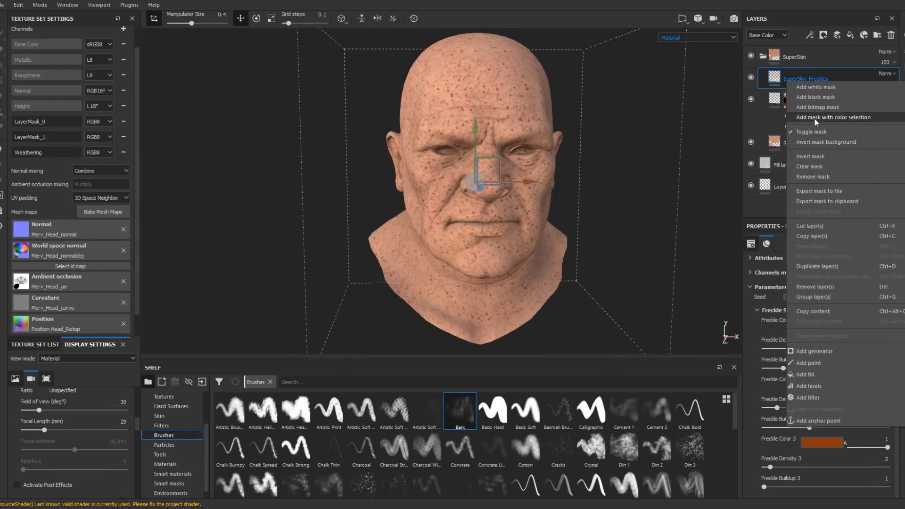
{"action": "left_click", "coordinate": [830, 97]}
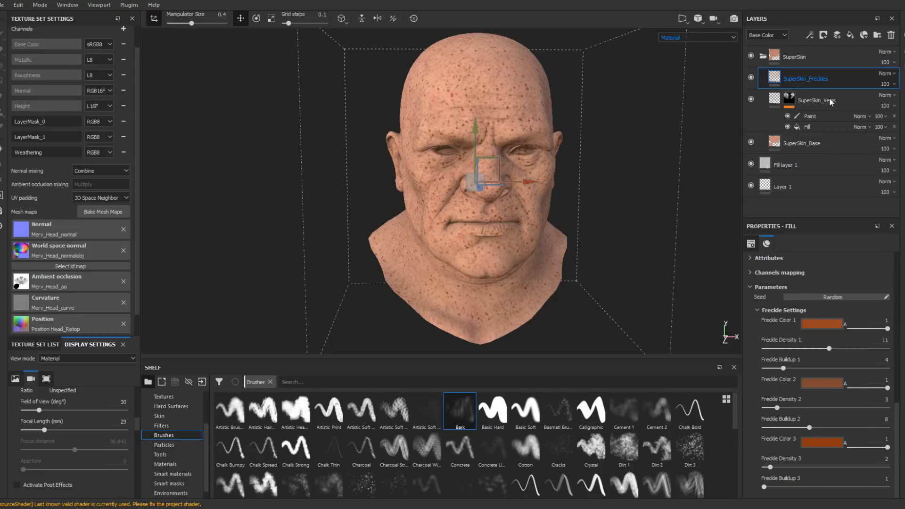
{"action": "right_click", "coordinate": [786, 79]}
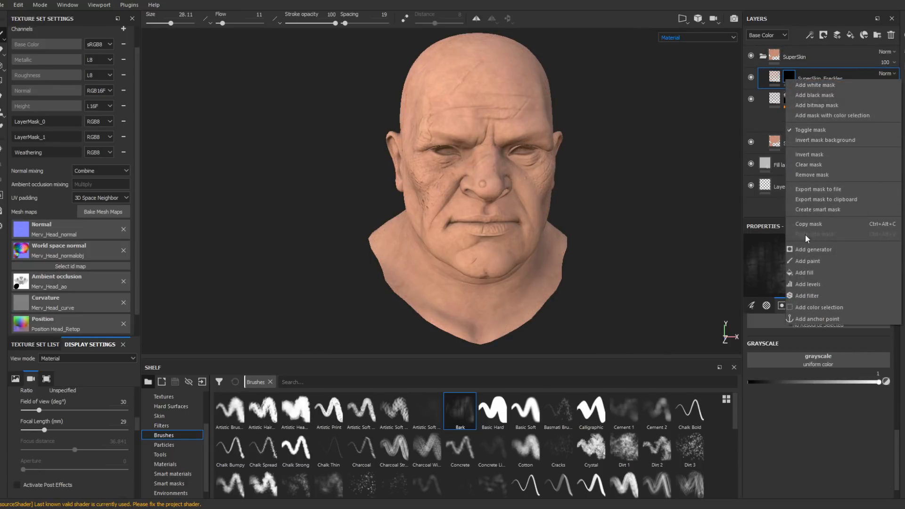
{"action": "left_click", "coordinate": [806, 273]}
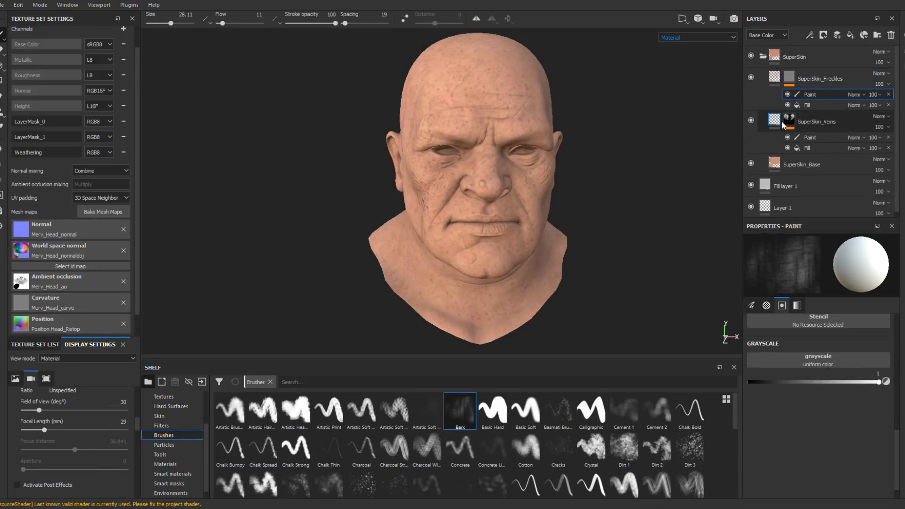
- Set the freckles mask's fill to black and select the Paint effect above it
{"action": "left_click", "coordinate": [810, 103]}
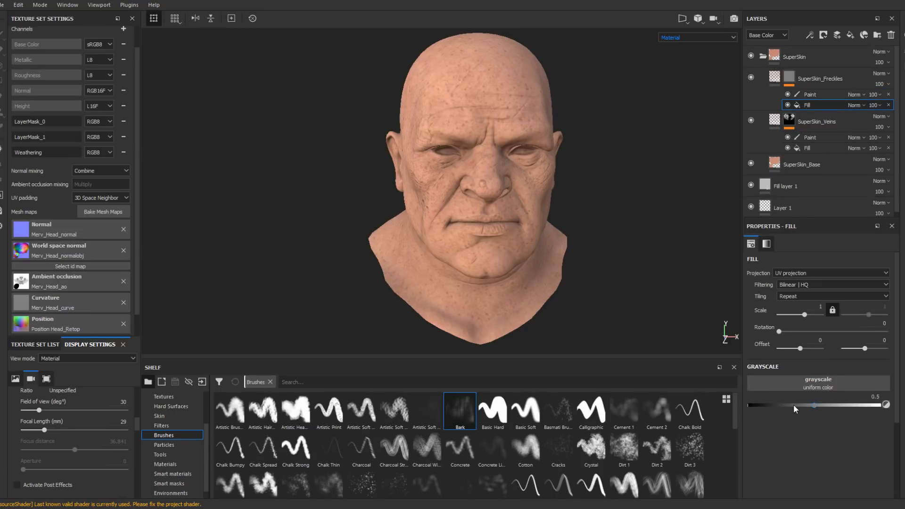
{"action": "left_click_drag", "start_coordinate": [793, 405], "coordinate": [748, 395]}
{"action": "left_click", "coordinate": [811, 95]}
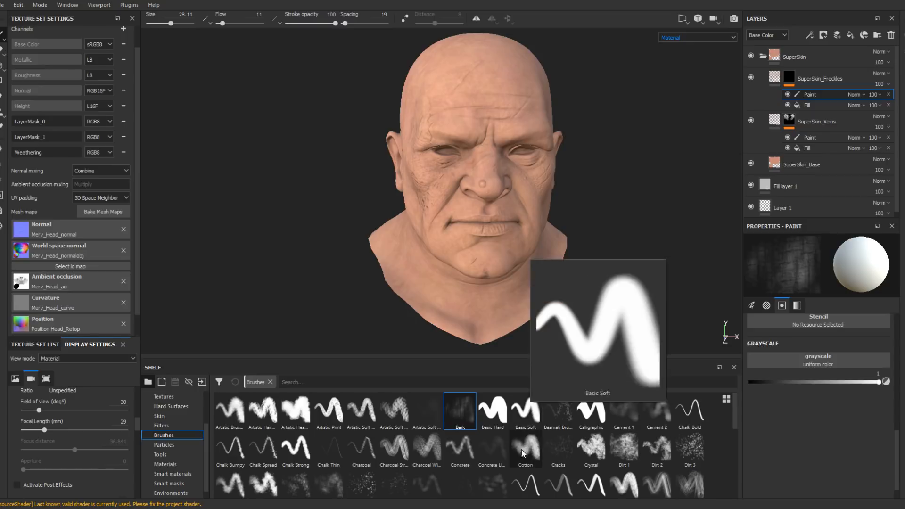
- Choose the Fur Soft Wide brush for the freckles mask and set its size to 26.24
{"action": "mouse_move", "coordinate": [522, 451]}
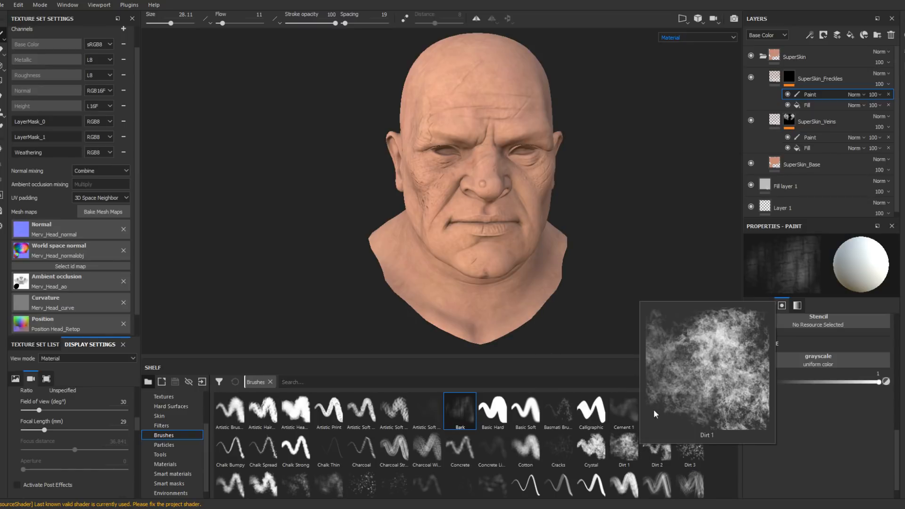
{"action": "mouse_move", "coordinate": [624, 407]}
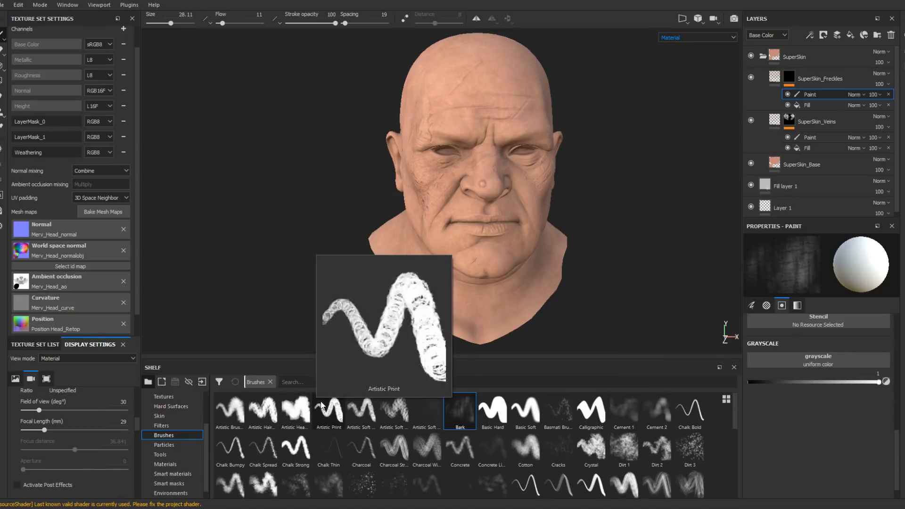
{"action": "scroll", "coordinate": [320, 400], "scroll_direction": "down", "scroll_amount": 5}
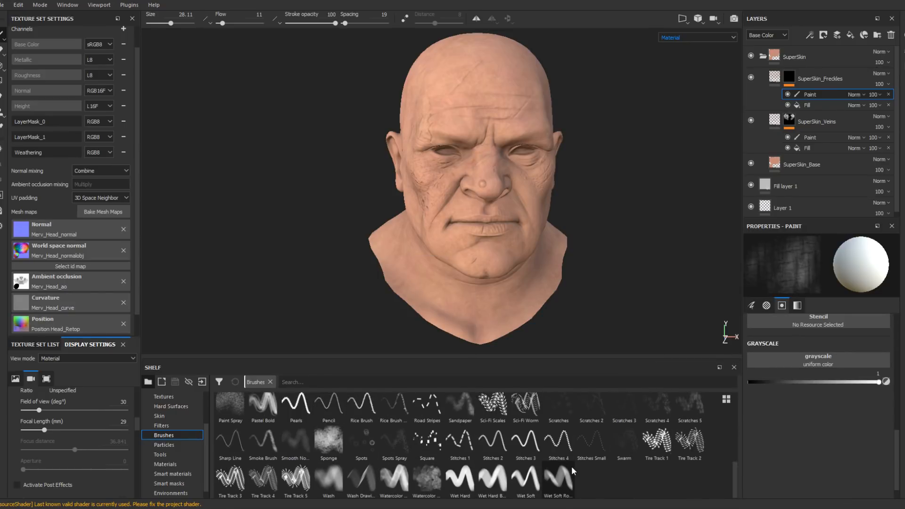
{"action": "scroll", "coordinate": [572, 466], "scroll_direction": "up", "scroll_amount": 5}
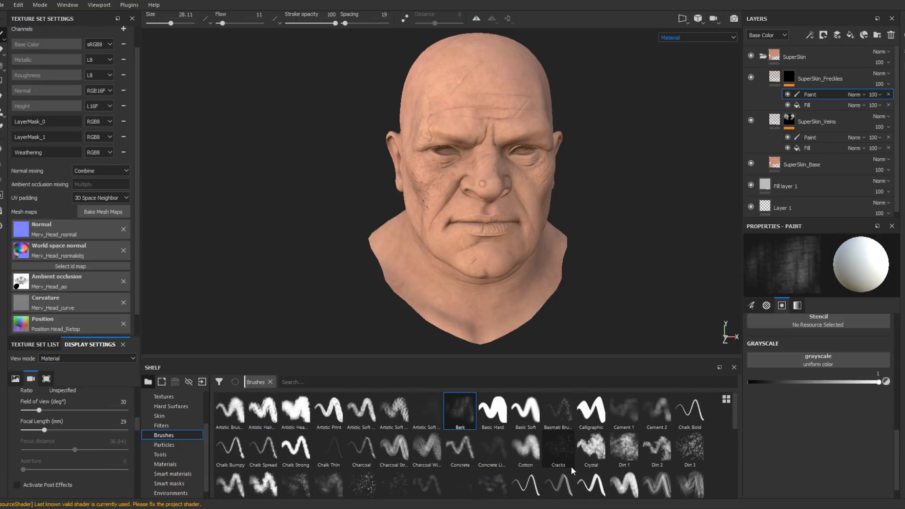
{"action": "scroll", "coordinate": [570, 466], "scroll_direction": "down", "scroll_amount": 3}
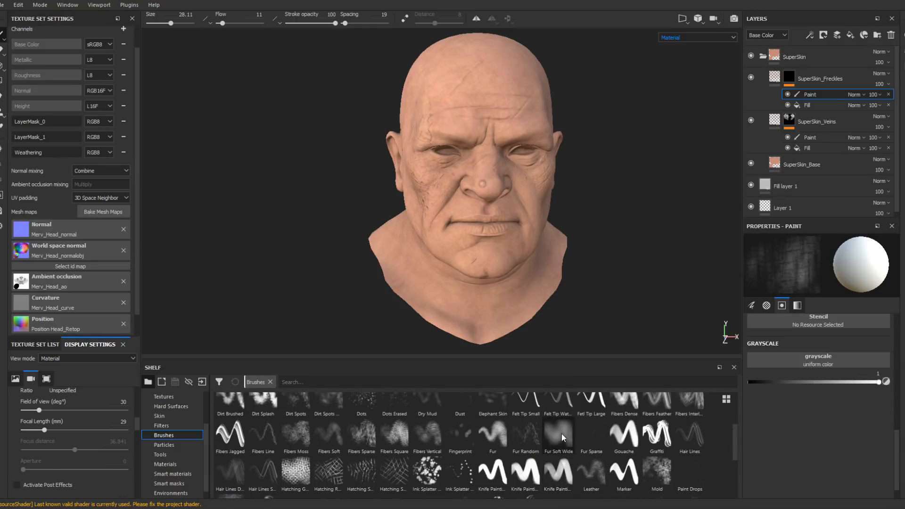
{"action": "mouse_move", "coordinate": [562, 434]}
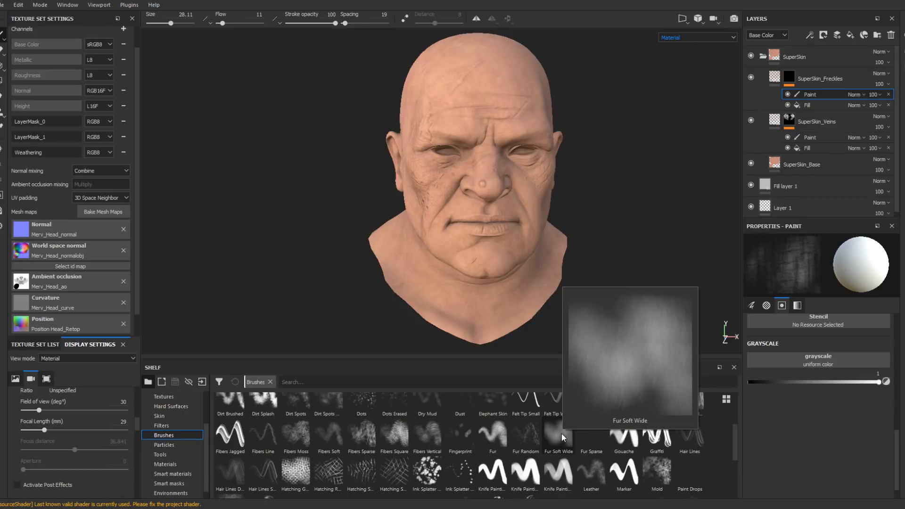
{"action": "left_click", "coordinate": [562, 434]}
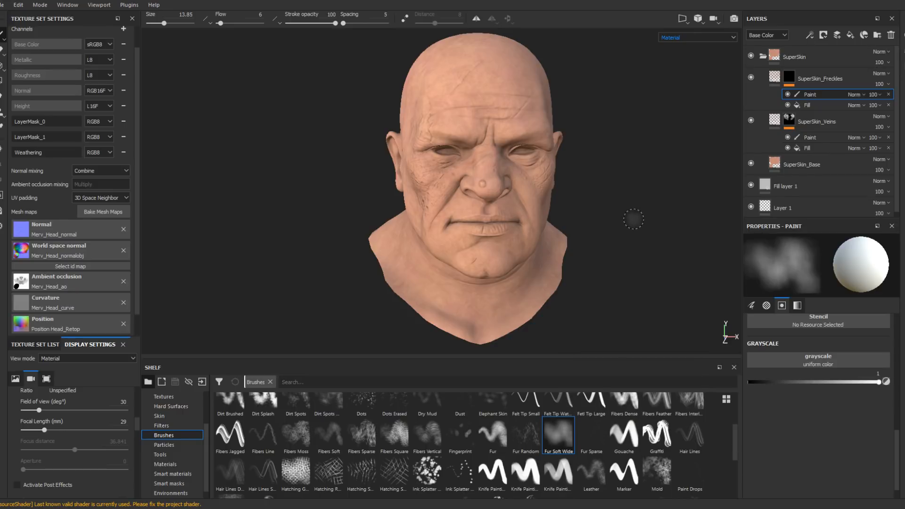
{"action": "key", "text": "bracketright"}
{"action": "key", "text": "bracketright"}
{"action": "key", "text": "bracketright"}
{"action": "key", "text": "bracketright"}
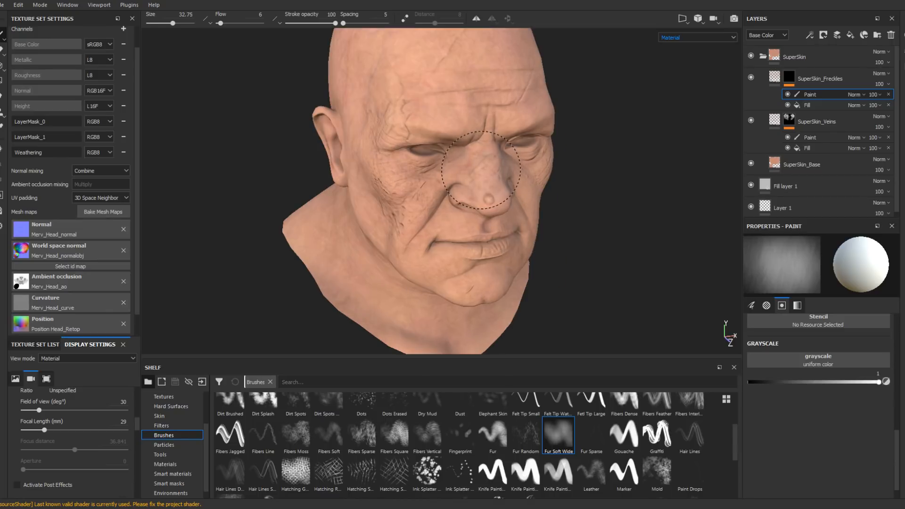
{"action": "key", "text": "bracketleft"}
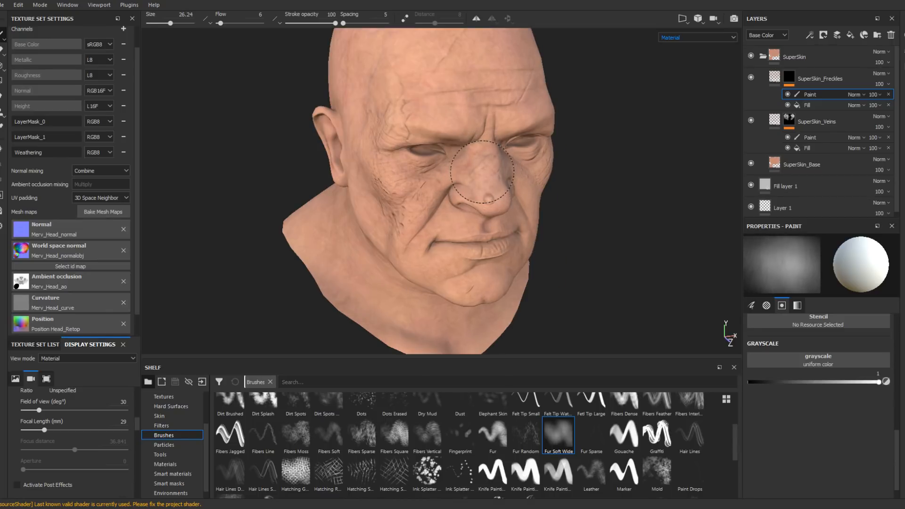
- Paint freckles into the mask across the nose and the adjoining upper cheeks
{"action": "mouse_move", "coordinate": [480, 174]}
{"action": "left_mouse_down"}
{"action": "mouse_move", "coordinate": [424, 184]}
{"action": "mouse_move", "coordinate": [486, 166]}
{"action": "mouse_move", "coordinate": [510, 178]}
{"action": "mouse_move", "coordinate": [538, 172]}
{"action": "left_mouse_up"}
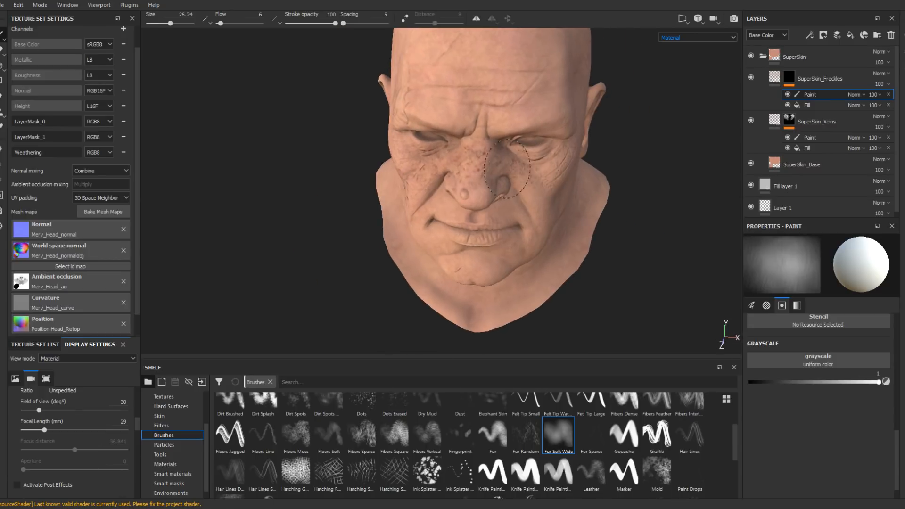
{"action": "left_click_drag", "start_coordinate": [486, 207], "coordinate": [554, 177], "text": "alt"}
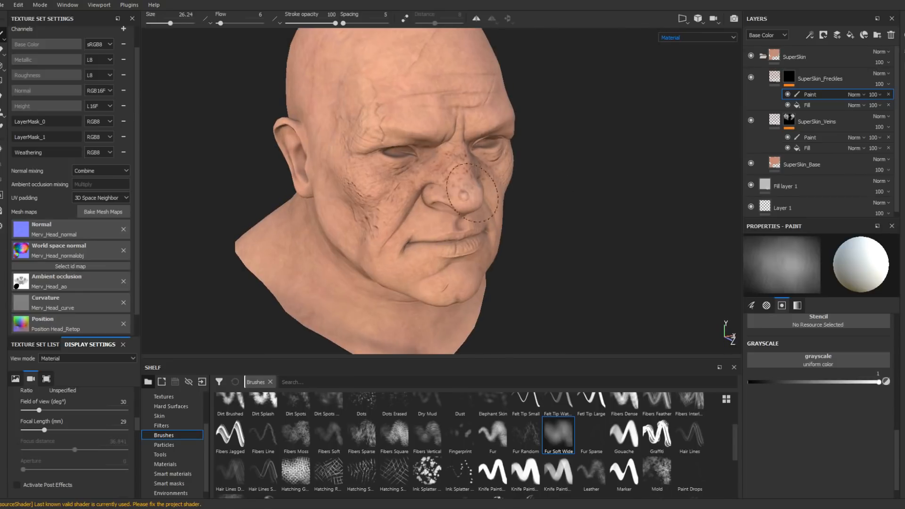
{"action": "mouse_move", "coordinate": [453, 203]}
{"action": "left_mouse_down", "text": "alt"}
{"action": "mouse_move", "coordinate": [455, 158]}
{"action": "mouse_move", "coordinate": [581, 448]}
{"action": "left_mouse_up", "text": "alt"}
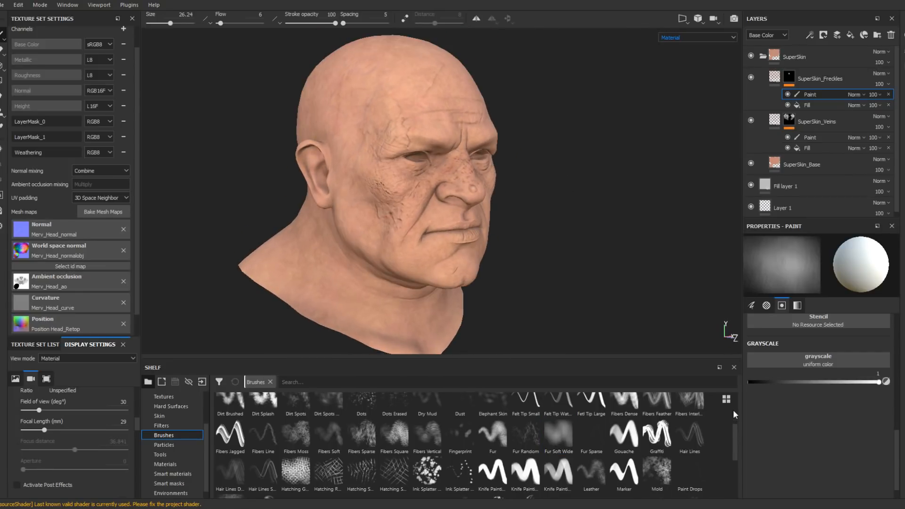
- Switch to the Cement 1 brush and enlarge it to size 62.43
{"action": "scroll", "coordinate": [734, 407], "scroll_direction": "up", "scroll_amount": 3}
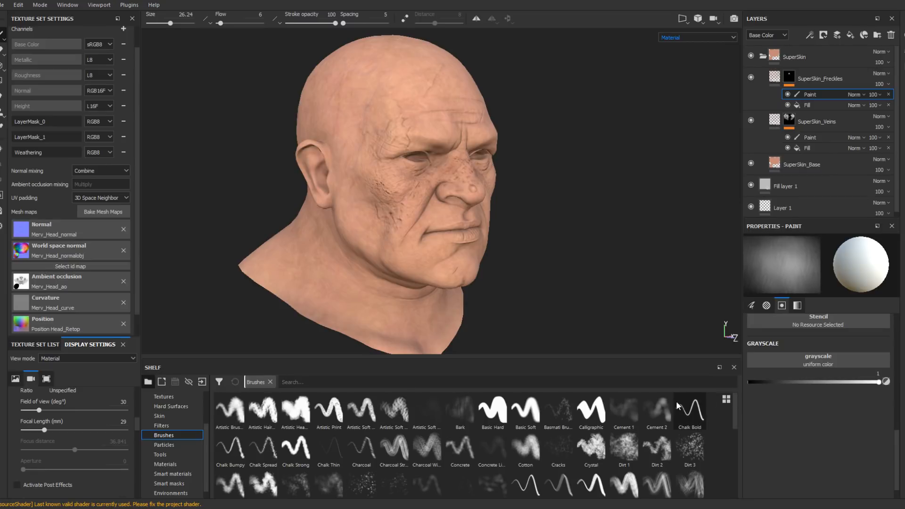
{"action": "left_click", "coordinate": [624, 408]}
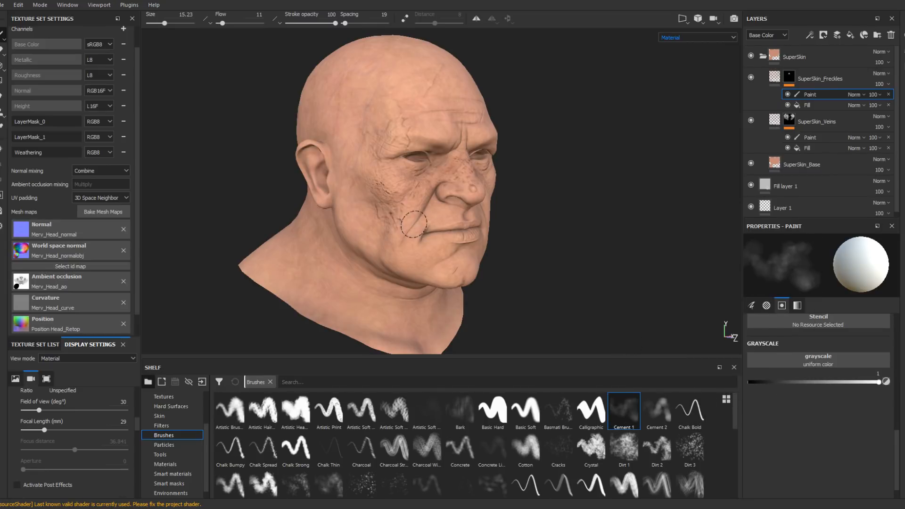
{"action": "key", "text": "bracketright"}
{"action": "key", "text": "bracketright"}
{"action": "key", "text": "bracketright"}
{"action": "key", "text": "bracketright"}
{"action": "key", "text": "bracketright"}
{"action": "key", "text": "bracketright"}
{"action": "key", "text": "bracketright"}
{"action": "key", "text": "bracketright"}
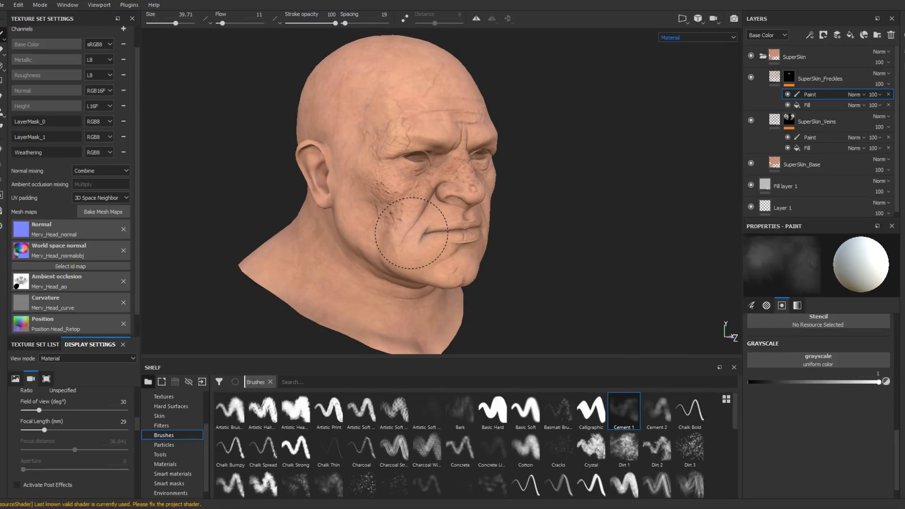
{"action": "key", "text": "bracketright"}
{"action": "key", "text": "bracketright"}
{"action": "key", "text": "bracketright"}
{"action": "key", "text": "bracketright"}
{"action": "key", "text": "bracketright"}
{"action": "key", "text": "bracketright"}
{"action": "key", "text": "bracketright"}
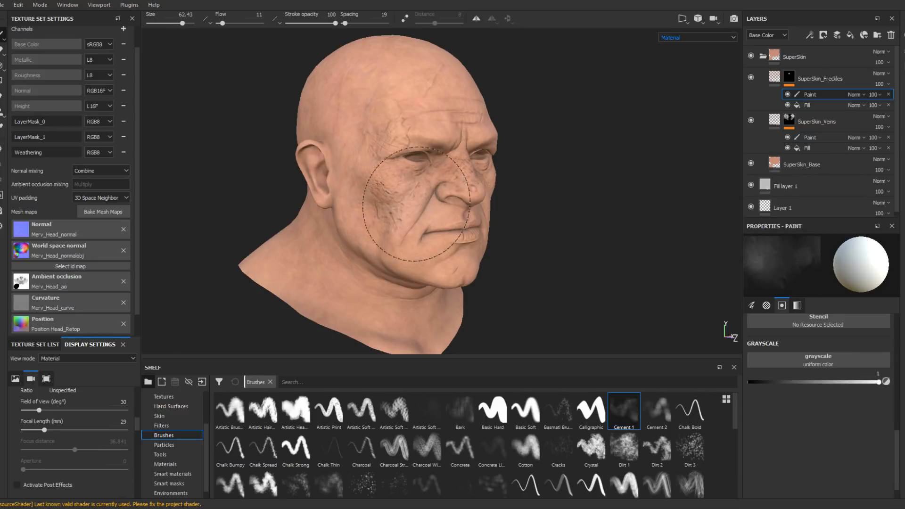
- Enlarge the Cement 1 brush to size 100 and paint freckles over the top and back of the scalp
{"action": "left_click_drag", "start_coordinate": [436, 250], "coordinate": [380, 256], "text": "alt"}
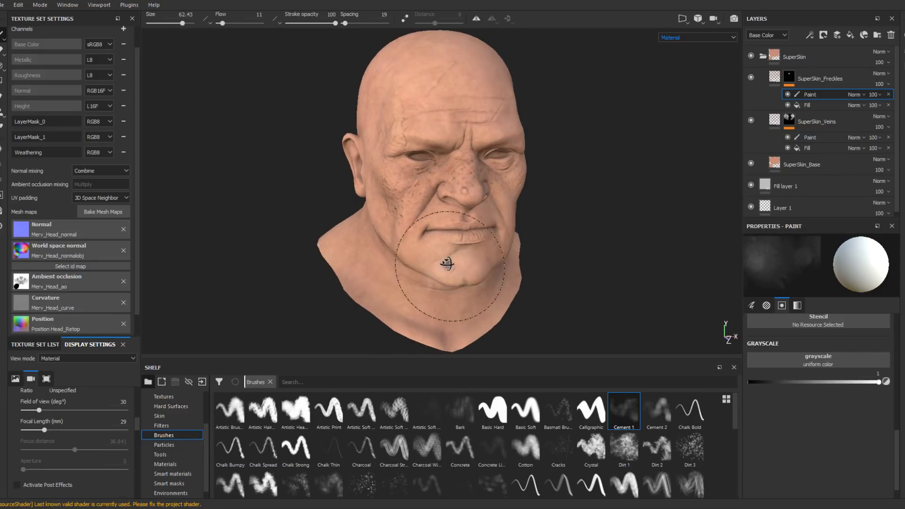
{"action": "left_click_drag", "start_coordinate": [447, 263], "coordinate": [427, 241], "text": "alt"}
{"action": "left_click_drag", "start_coordinate": [489, 248], "coordinate": [446, 244], "text": "alt"}
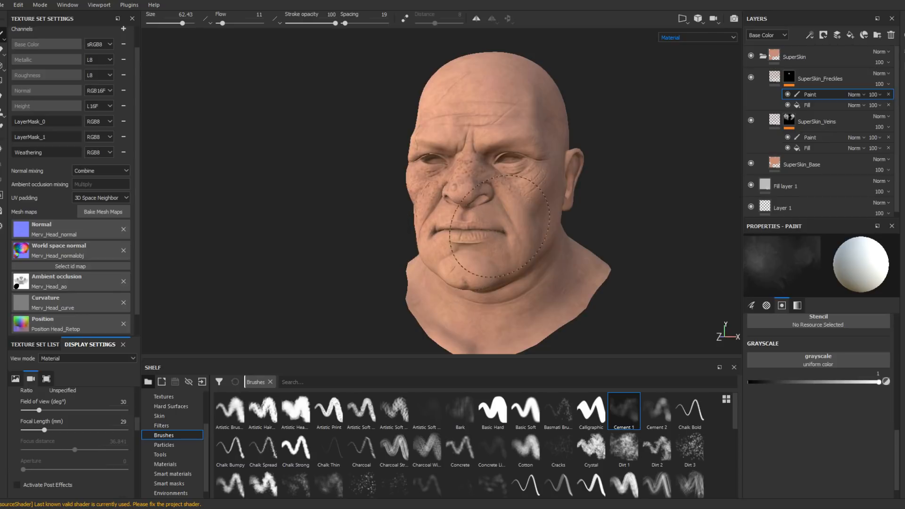
{"action": "mouse_move", "coordinate": [521, 241]}
{"action": "left_mouse_down", "text": "alt"}
{"action": "mouse_move", "coordinate": [500, 243]}
{"action": "mouse_move", "coordinate": [509, 201]}
{"action": "left_mouse_up", "text": "alt"}
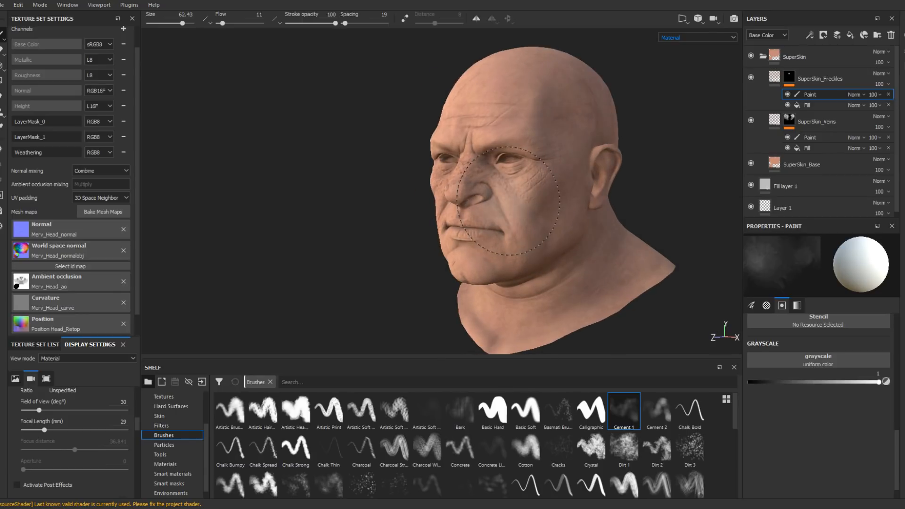
{"action": "mouse_move", "coordinate": [532, 259]}
{"action": "left_mouse_down", "text": "alt"}
{"action": "mouse_move", "coordinate": [471, 220]}
{"action": "mouse_move", "coordinate": [453, 191]}
{"action": "left_mouse_up", "text": "alt"}
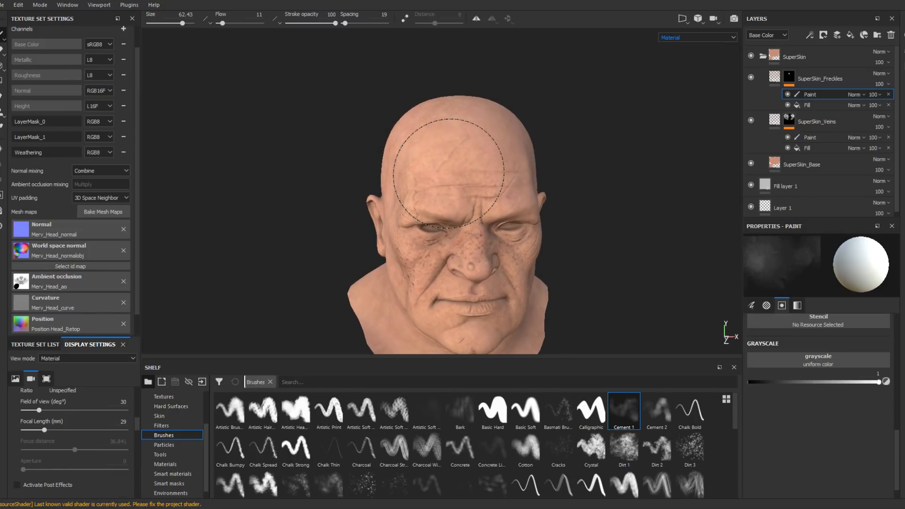
{"action": "mouse_move", "coordinate": [511, 175]}
{"action": "left_mouse_down", "text": "alt"}
{"action": "mouse_move", "coordinate": [517, 190]}
{"action": "mouse_move", "coordinate": [461, 216]}
{"action": "left_mouse_up", "text": "alt"}
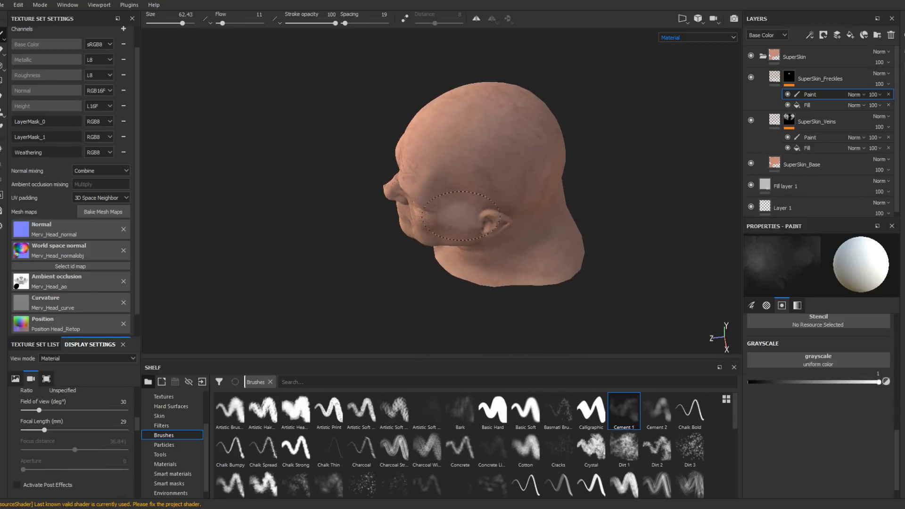
{"action": "middle_click_drag", "start_coordinate": [519, 193], "coordinate": [462, 239], "text": "alt"}
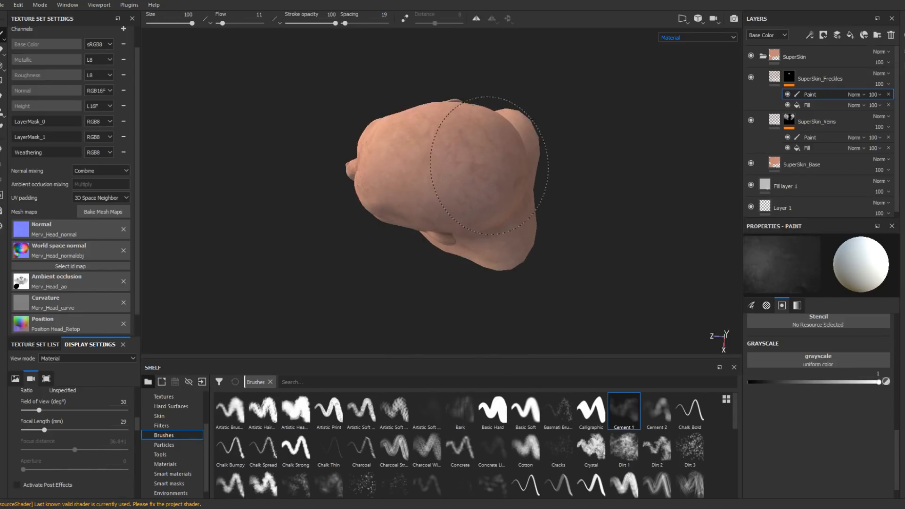
{"action": "mouse_move", "coordinate": [488, 158]}
{"action": "left_mouse_down"}
{"action": "mouse_move", "coordinate": [462, 143]}
{"action": "mouse_move", "coordinate": [426, 163]}
{"action": "left_mouse_up"}
{"action": "left_click_drag", "start_coordinate": [477, 192], "coordinate": [465, 124], "text": "alt"}
{"action": "mouse_move", "coordinate": [445, 205]}
{"action": "left_mouse_down"}
{"action": "mouse_move", "coordinate": [501, 230]}
{"action": "mouse_move", "coordinate": [491, 245]}
{"action": "mouse_move", "coordinate": [409, 202]}
{"action": "mouse_move", "coordinate": [448, 195]}
{"action": "mouse_move", "coordinate": [415, 213]}
{"action": "mouse_move", "coordinate": [396, 200]}
{"action": "left_mouse_up"}
{"action": "left_click_drag", "start_coordinate": [526, 181], "coordinate": [493, 179], "text": "alt"}
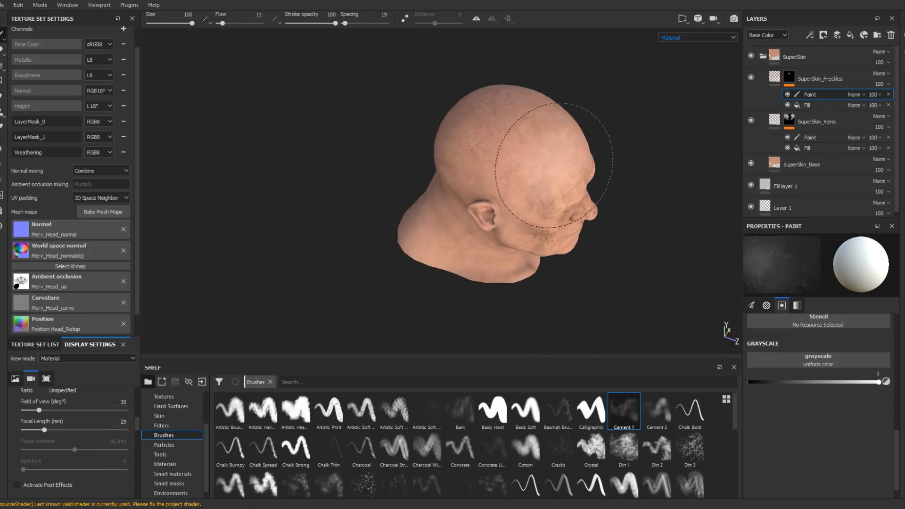
- Extend the painted freckles over the forehead and sides of the head, checking the coverage from several angles
{"action": "left_click_drag", "start_coordinate": [553, 166], "coordinate": [545, 152], "text": "alt"}
{"action": "mouse_move", "coordinate": [546, 152]}
{"action": "middle_mouse_down", "text": "alt"}
{"action": "mouse_move", "coordinate": [554, 179]}
{"action": "mouse_move", "coordinate": [508, 186]}
{"action": "middle_mouse_up", "text": "alt"}
{"action": "left_click_drag", "start_coordinate": [522, 176], "coordinate": [411, 193], "text": "alt"}
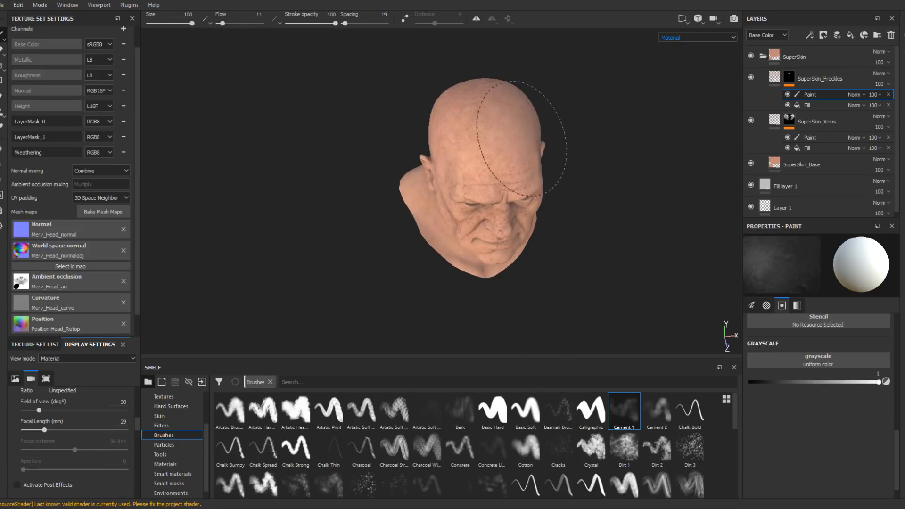
{"action": "left_click_drag", "start_coordinate": [555, 128], "coordinate": [499, 142], "text": "alt"}
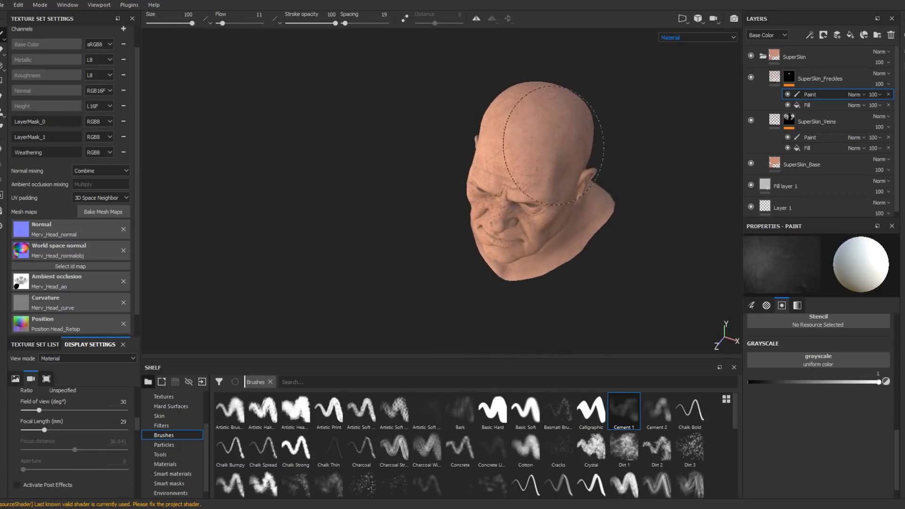
{"action": "mouse_move", "coordinate": [551, 156]}
{"action": "left_mouse_down", "text": "alt"}
{"action": "mouse_move", "coordinate": [600, 155]}
{"action": "mouse_move", "coordinate": [632, 180]}
{"action": "mouse_move", "coordinate": [511, 227]}
{"action": "left_mouse_up", "text": "alt"}
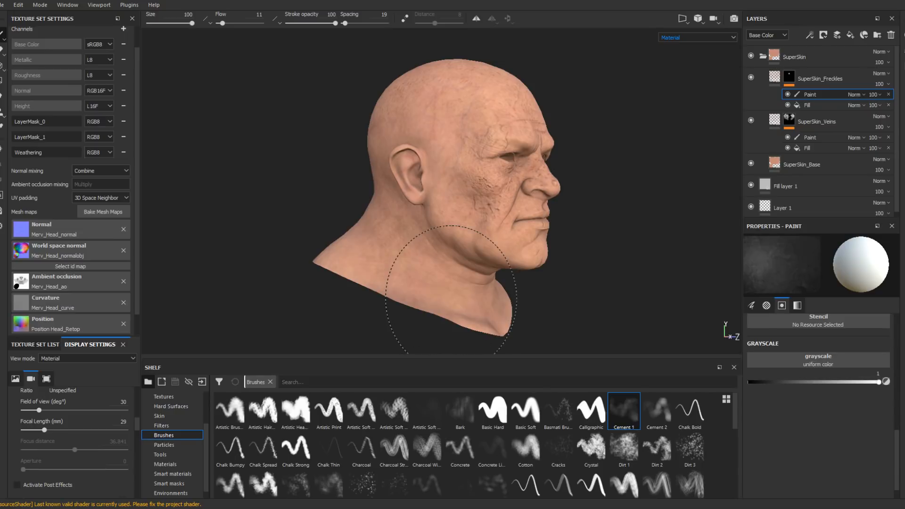
{"action": "mouse_move", "coordinate": [451, 289]}
{"action": "left_mouse_down", "text": "alt"}
{"action": "mouse_move", "coordinate": [429, 311]}
{"action": "mouse_move", "coordinate": [544, 244]}
{"action": "left_mouse_up", "text": "alt"}
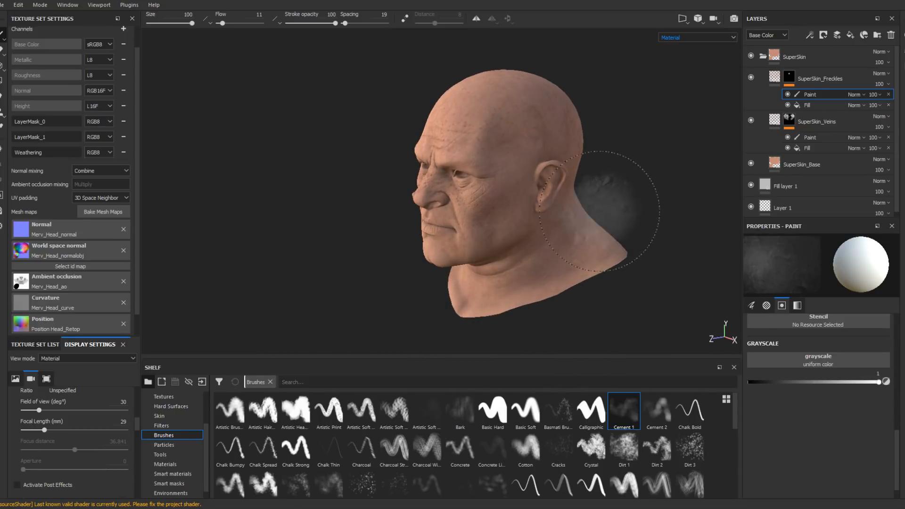
{"action": "mouse_move", "coordinate": [622, 202]}
{"action": "left_mouse_down", "text": "alt"}
{"action": "mouse_move", "coordinate": [683, 166]}
{"action": "mouse_move", "coordinate": [677, 160]}
{"action": "mouse_move", "coordinate": [483, 217]}
{"action": "left_mouse_up", "text": "alt"}
{"action": "middle_click_drag", "start_coordinate": [483, 216], "coordinate": [449, 238], "text": "alt"}
{"action": "left_click_drag", "start_coordinate": [448, 239], "coordinate": [523, 240], "text": "alt"}
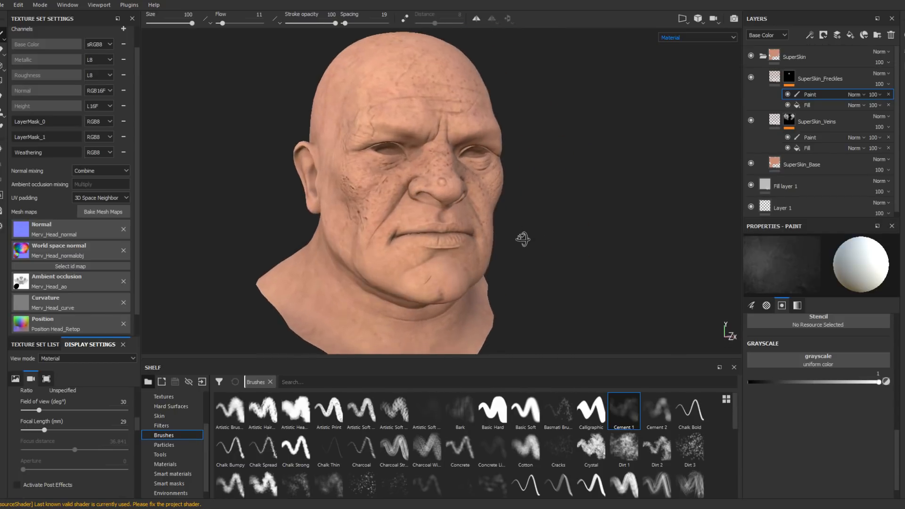
- Add a paint layer directly above SuperSkin_Base and limit its brush material to the color channel
{"action": "left_click", "coordinate": [839, 163]}
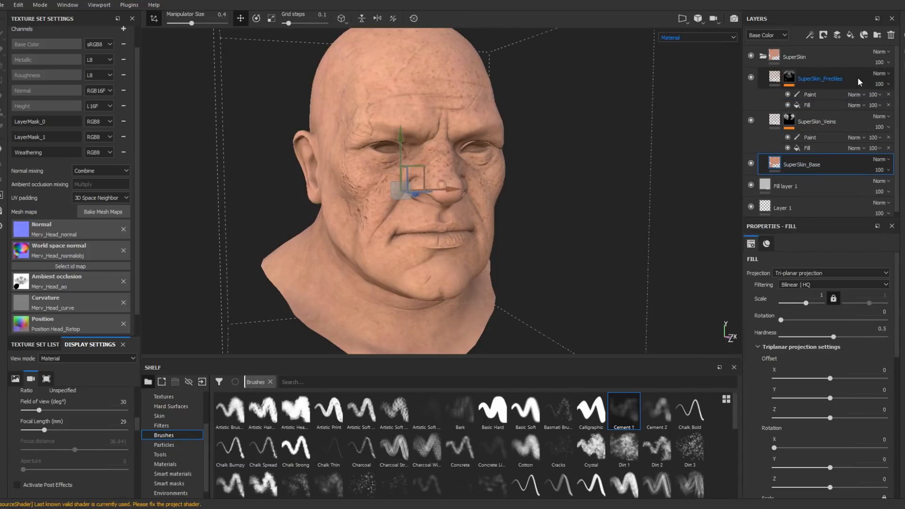
{"action": "left_click", "coordinate": [837, 35]}
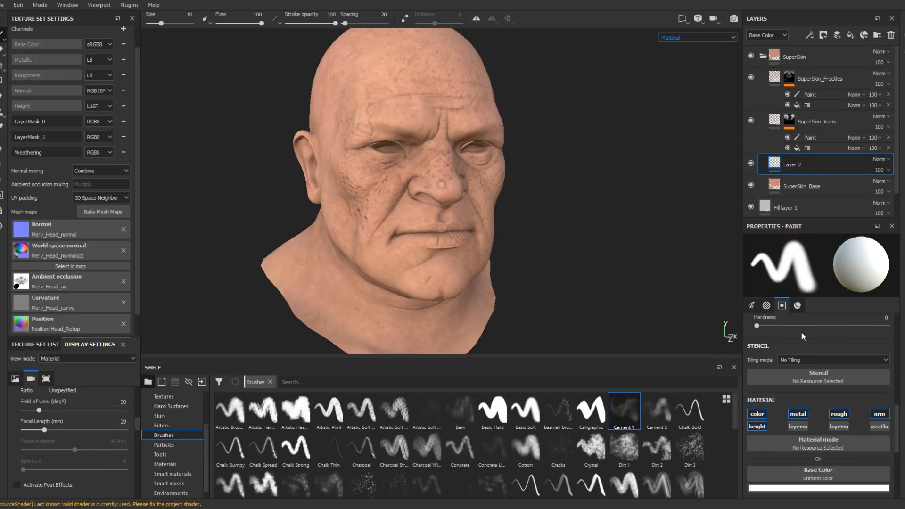
{"action": "left_click", "coordinate": [758, 427]}
{"action": "left_click", "coordinate": [798, 414]}
{"action": "left_click", "coordinate": [839, 414]}
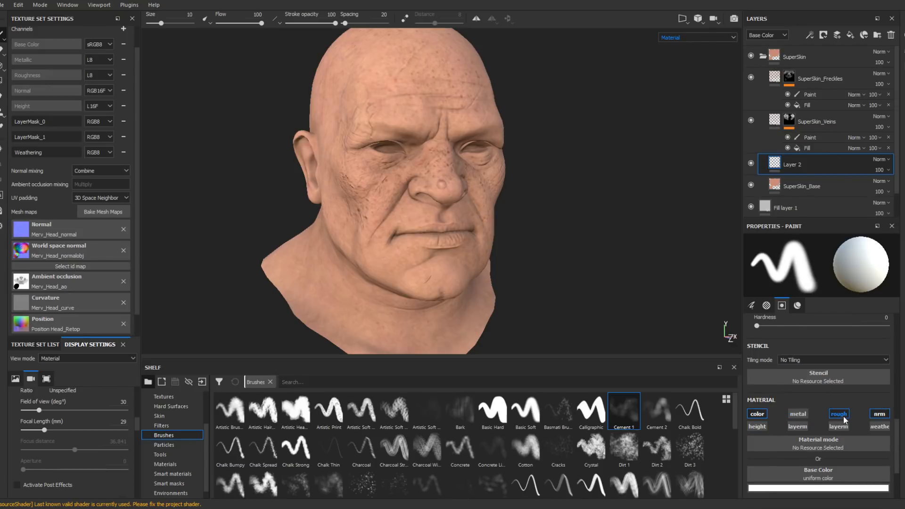
{"action": "left_click", "coordinate": [880, 415]}
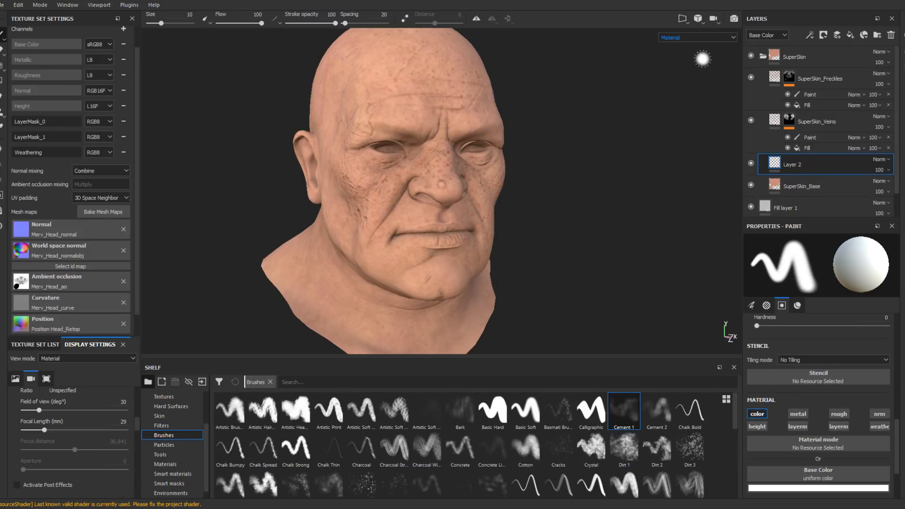
- Inspect the head's Base Color channel on its own, and return the viewport to the Material view
{"action": "left_click", "coordinate": [713, 38]}
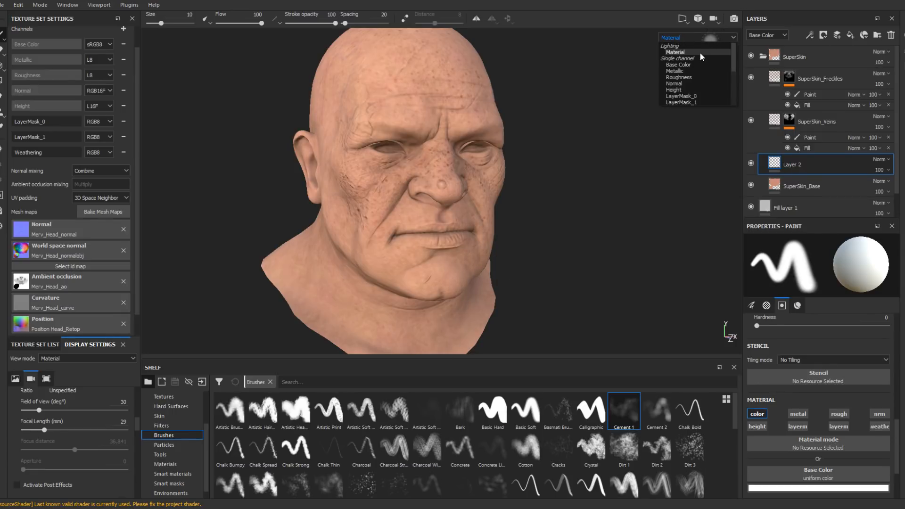
{"action": "left_click", "coordinate": [698, 65]}
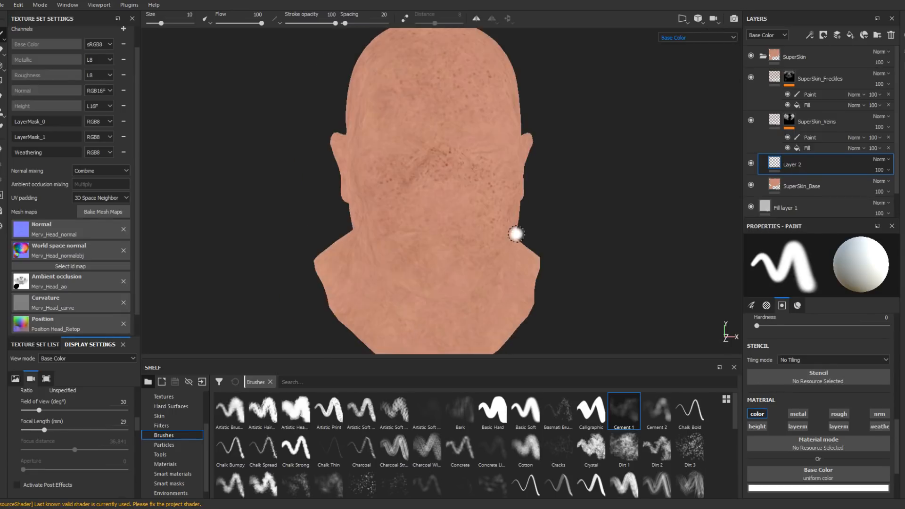
{"action": "scroll", "coordinate": [515, 234], "scroll_direction": "up", "scroll_amount": 3}
{"action": "left_click_drag", "start_coordinate": [514, 184], "coordinate": [669, 107], "text": "alt"}
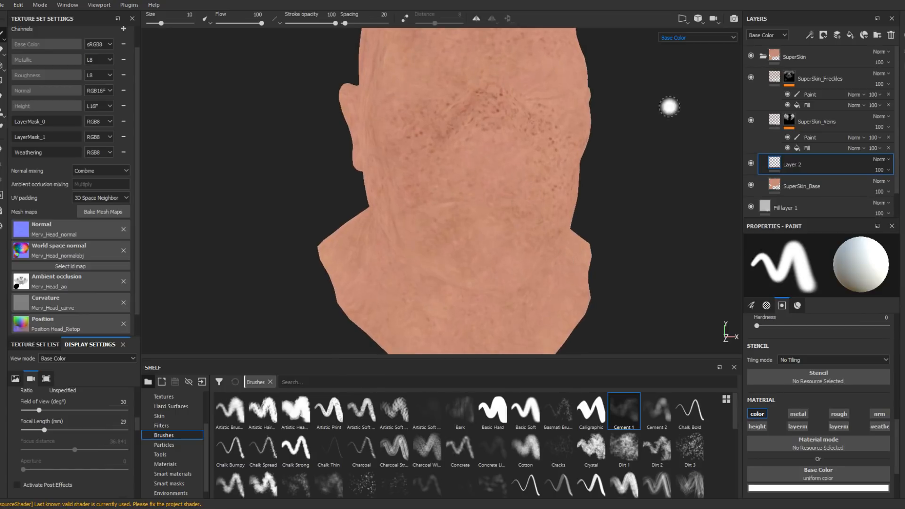
{"action": "left_click", "coordinate": [711, 38]}
{"action": "left_click", "coordinate": [689, 52]}
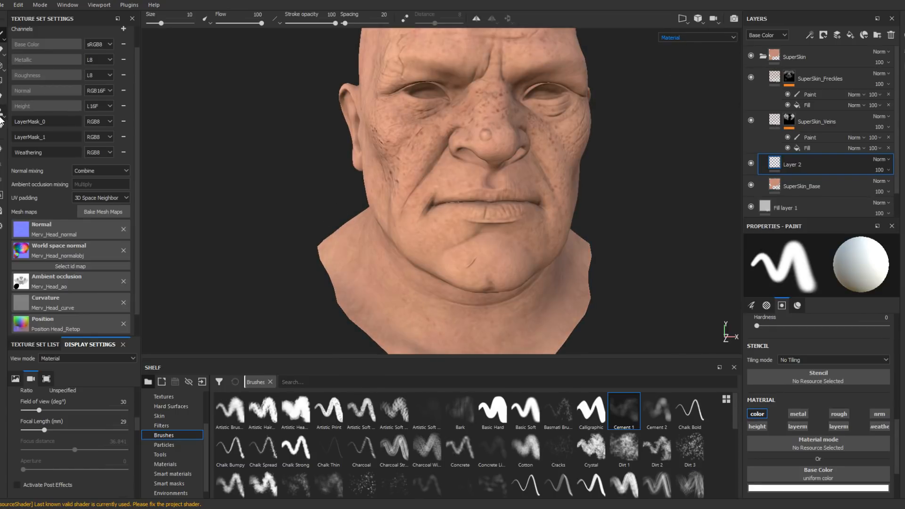
- Sample the skin material at the mouth with the Material Picker and keep only the color channel enabled
{"action": "left_click", "coordinate": [2, 123]}
{"action": "left_click", "coordinate": [479, 210]}
{"action": "left_click", "coordinate": [764, 426]}
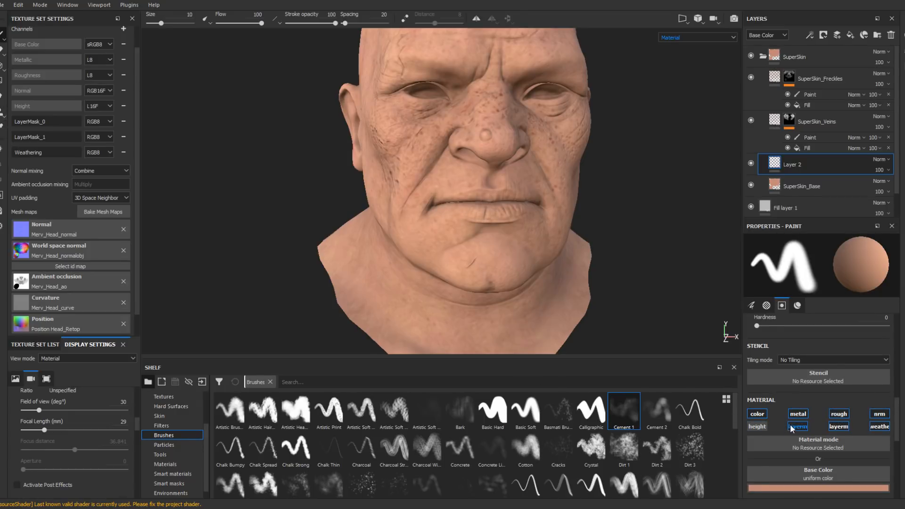
{"action": "left_click", "coordinate": [800, 427]}
{"action": "left_click", "coordinate": [804, 417]}
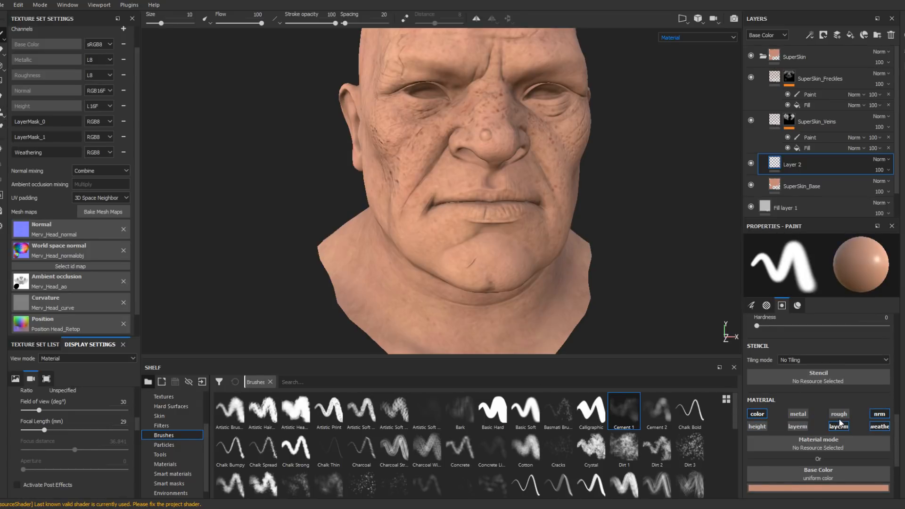
- Shift the brush's sampled base color to a pinkish red with hue 0.000
{"action": "left_click", "coordinate": [856, 487]}
{"action": "left_click_drag", "start_coordinate": [820, 410], "coordinate": [822, 405]}
{"action": "left_click_drag", "start_coordinate": [866, 468], "coordinate": [867, 473]}
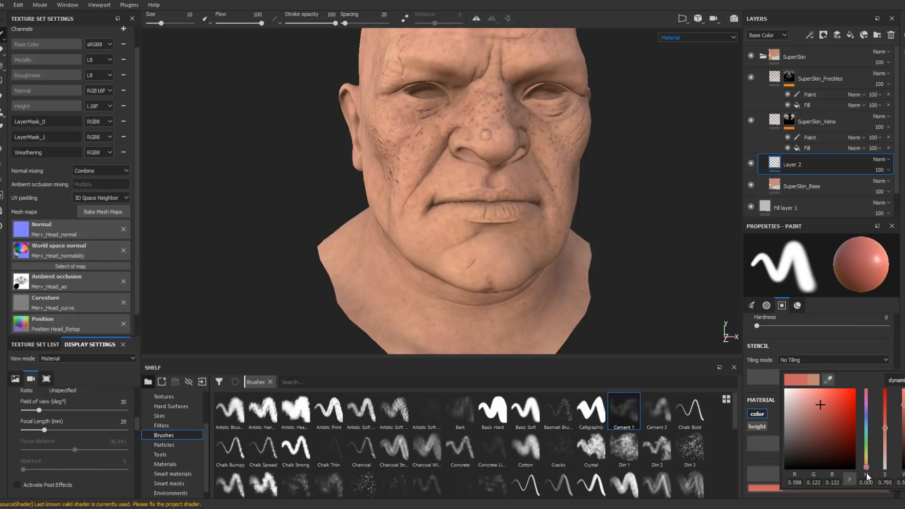
{"action": "left_click", "coordinate": [815, 406]}
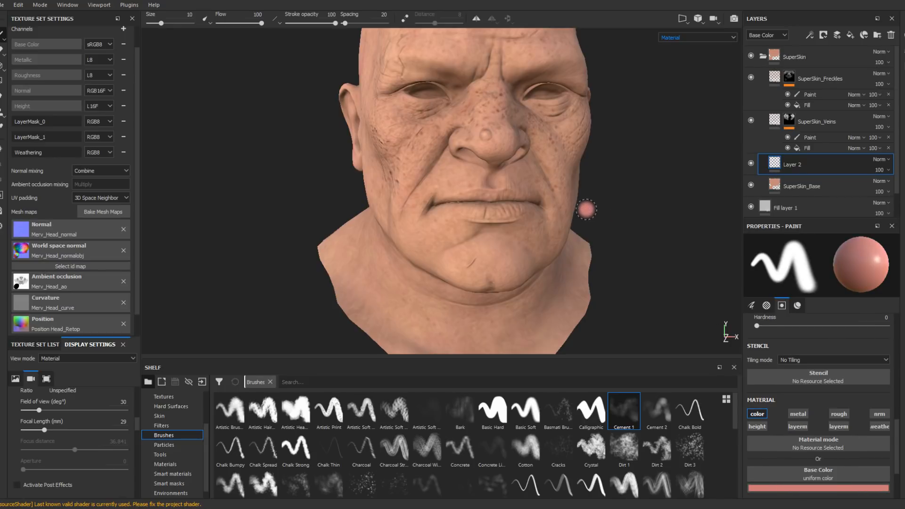
- Choose the Cement 1 brush for the new layer and set its size to 10.91 for work on the lips
{"action": "mouse_move", "coordinate": [507, 211]}
{"action": "left_mouse_down", "text": "alt"}
{"action": "mouse_move", "coordinate": [497, 216]}
{"action": "mouse_move", "coordinate": [514, 217]}
{"action": "left_mouse_up", "text": "alt"}
{"action": "right_click_drag", "start_coordinate": [514, 216], "coordinate": [522, 333], "text": "alt"}
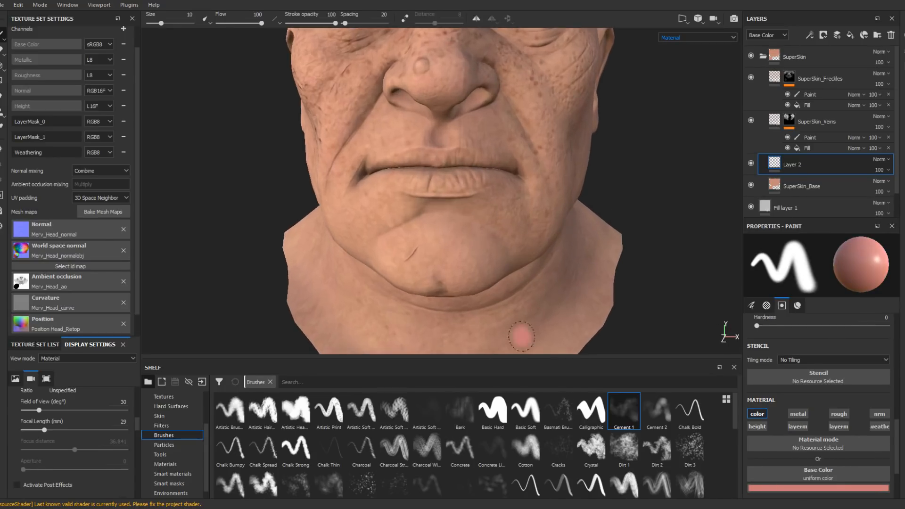
{"action": "left_click", "coordinate": [483, 486]}
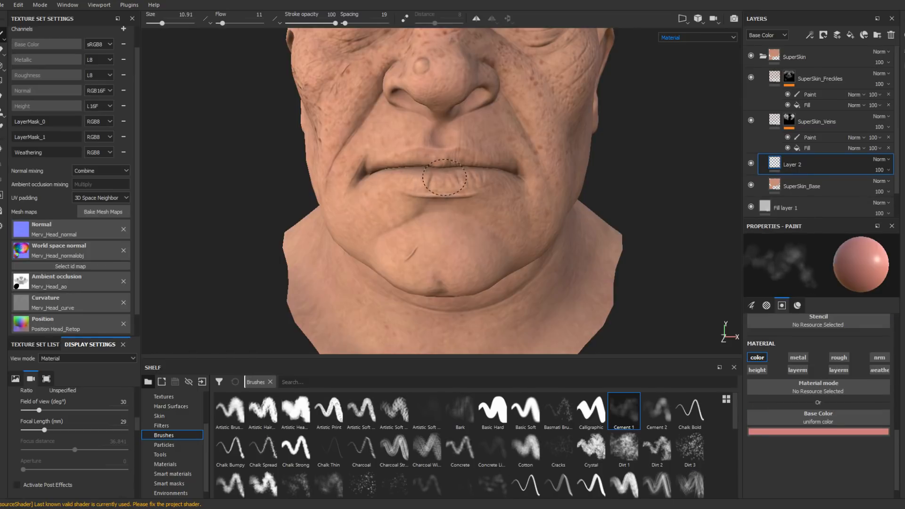
{"action": "mouse_move", "coordinate": [450, 175]}
{"action": "left_mouse_down", "text": "alt"}
{"action": "mouse_move", "coordinate": [496, 187]}
{"action": "mouse_move", "coordinate": [422, 176]}
{"action": "left_mouse_up", "text": "alt"}
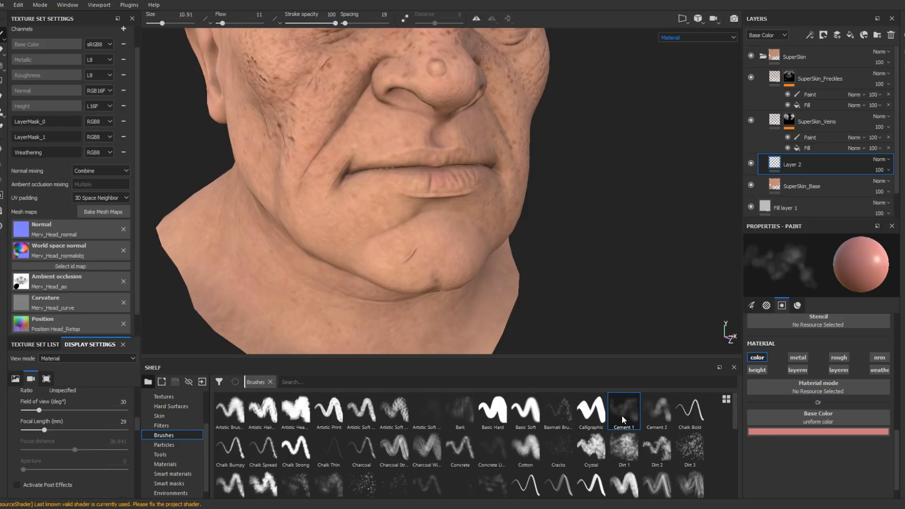
- Darken the base color to about RGB 0.449, 0.119, 0.119 and paint it over the lower lip
{"action": "left_click", "coordinate": [818, 432]}
{"action": "left_click_drag", "start_coordinate": [814, 353], "coordinate": [816, 352]}
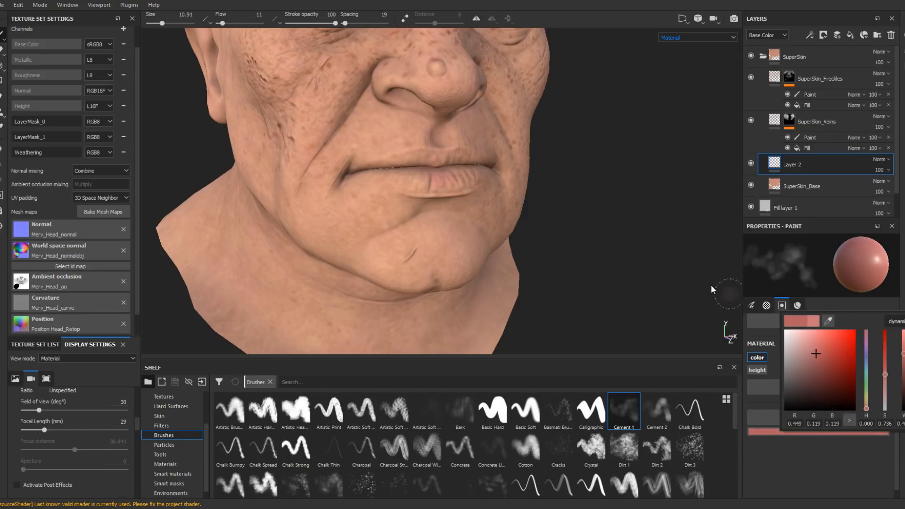
{"action": "left_click_drag", "start_coordinate": [435, 178], "coordinate": [405, 181]}
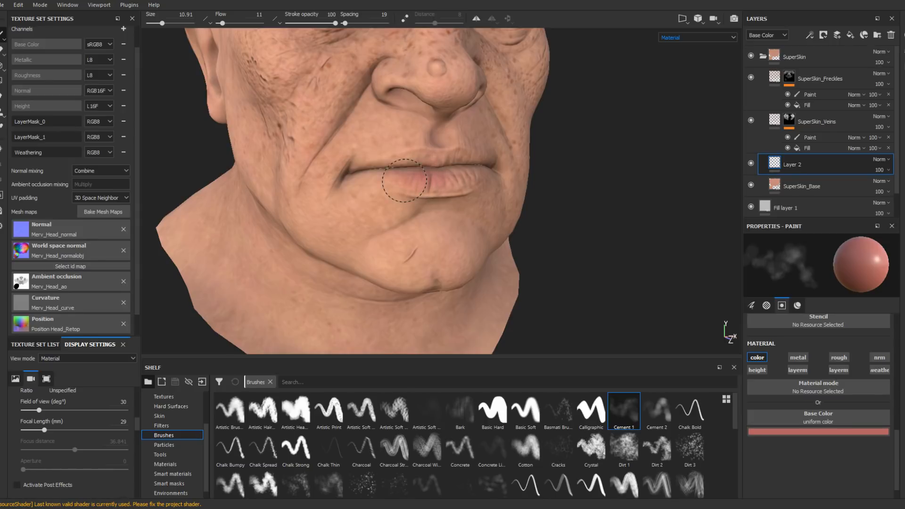
- Check the painted lips from both sides and enlarge the brush to a size of 15.23
{"action": "mouse_move", "coordinate": [476, 181]}
{"action": "left_mouse_down", "text": "alt"}
{"action": "mouse_move", "coordinate": [448, 177]}
{"action": "mouse_move", "coordinate": [453, 171]}
{"action": "mouse_move", "coordinate": [426, 157]}
{"action": "mouse_move", "coordinate": [459, 179]}
{"action": "mouse_move", "coordinate": [486, 161]}
{"action": "mouse_move", "coordinate": [507, 173]}
{"action": "mouse_move", "coordinate": [457, 181]}
{"action": "mouse_move", "coordinate": [361, 171]}
{"action": "mouse_move", "coordinate": [407, 163]}
{"action": "mouse_move", "coordinate": [395, 178]}
{"action": "mouse_move", "coordinate": [396, 158]}
{"action": "left_mouse_up", "text": "alt"}
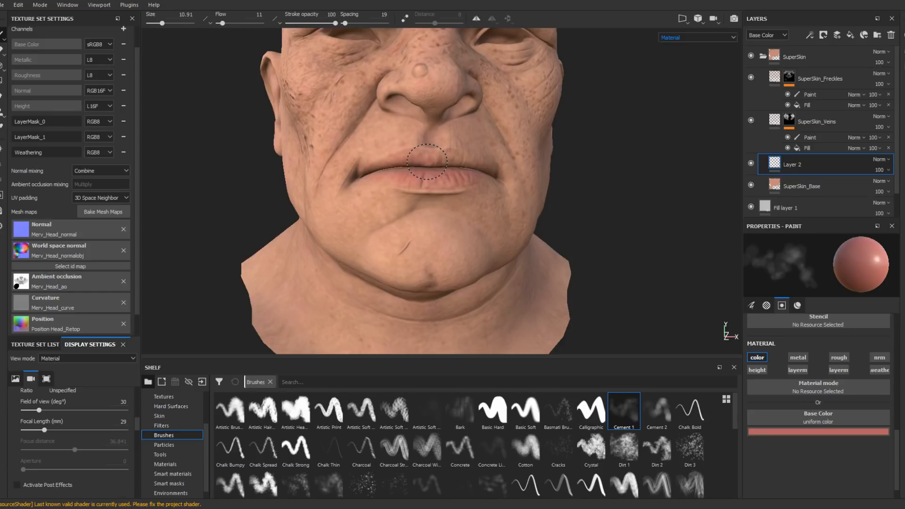
{"action": "left_click_drag", "start_coordinate": [427, 162], "coordinate": [429, 152], "text": "alt"}
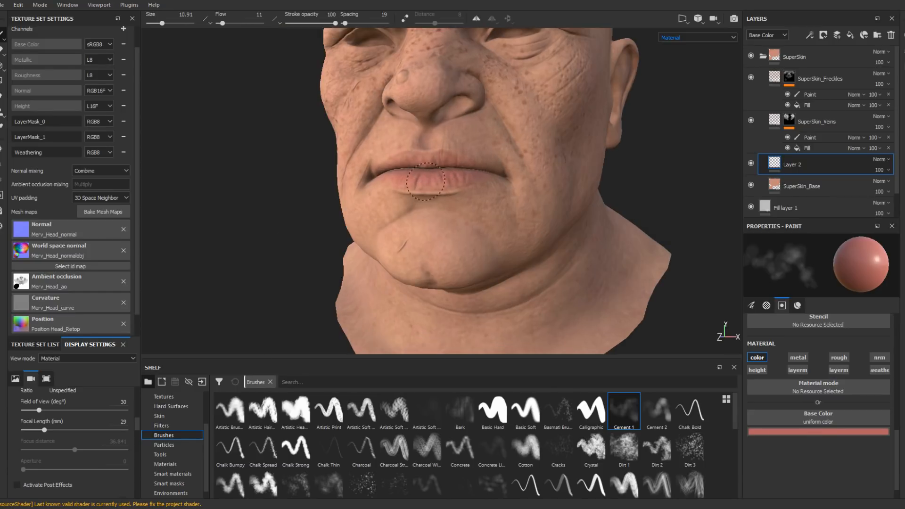
{"action": "mouse_move", "coordinate": [436, 171]}
{"action": "left_mouse_down", "text": "alt"}
{"action": "mouse_move", "coordinate": [377, 183]}
{"action": "mouse_move", "coordinate": [423, 174]}
{"action": "mouse_move", "coordinate": [457, 187]}
{"action": "mouse_move", "coordinate": [395, 146]}
{"action": "left_mouse_up", "text": "alt"}
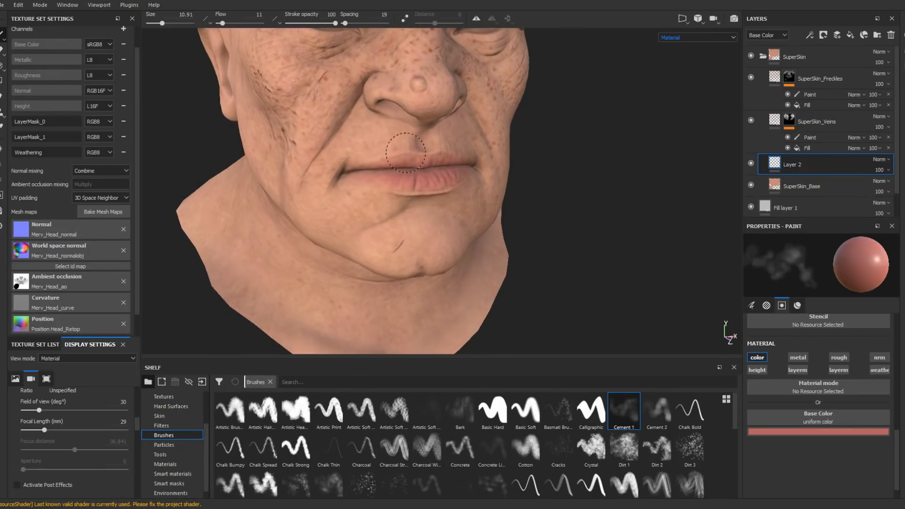
{"action": "right_click_drag", "start_coordinate": [409, 182], "coordinate": [422, 182], "text": "ctrl"}
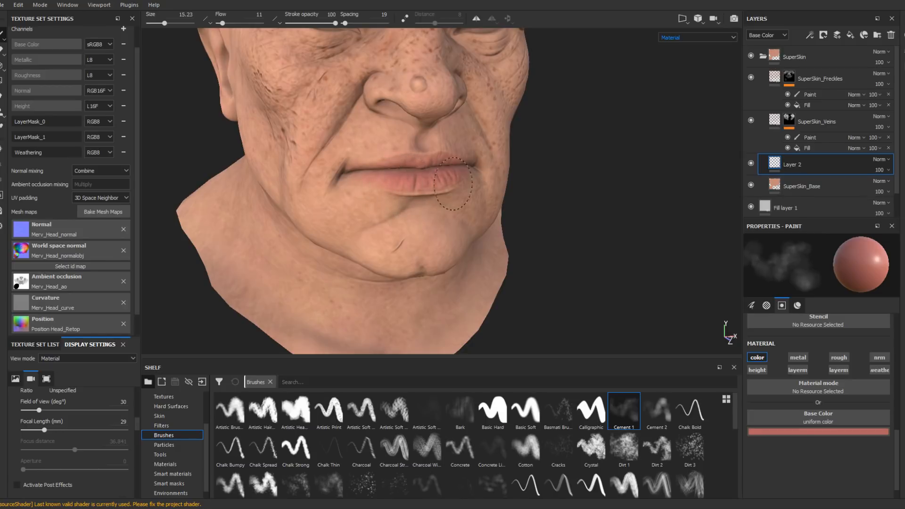
- Inspect the skin texture across the whole head, comparing the full front view with a close-up of the nose and cheek
{"action": "left_click_drag", "start_coordinate": [380, 194], "coordinate": [530, 152], "text": "alt"}
{"action": "middle_click_drag", "start_coordinate": [514, 159], "coordinate": [503, 250], "text": "alt"}
{"action": "right_click_drag", "start_coordinate": [503, 250], "coordinate": [570, 228], "text": "alt"}
{"action": "left_click_drag", "start_coordinate": [570, 228], "coordinate": [548, 233], "text": "alt"}
{"action": "right_click_drag", "start_coordinate": [559, 245], "coordinate": [495, 33], "text": "alt"}
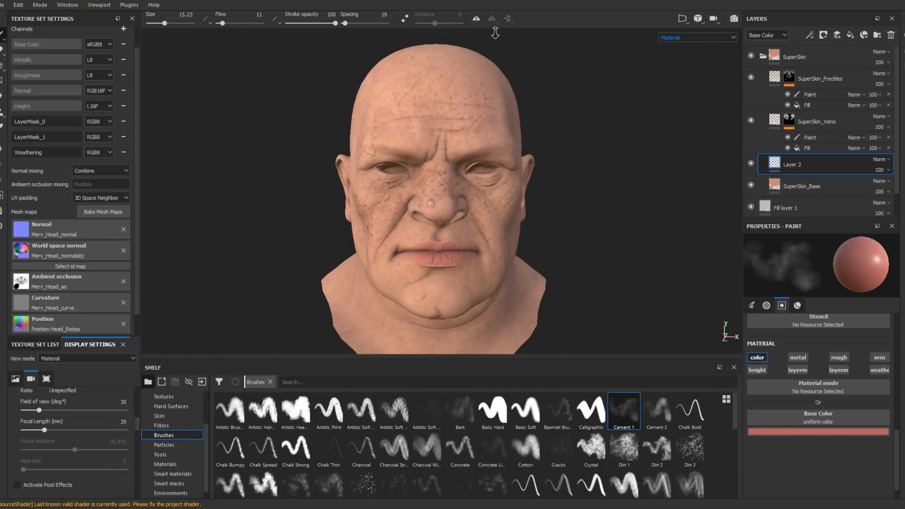
{"action": "right_click_drag", "start_coordinate": [495, 33], "coordinate": [887, 162], "text": "alt"}
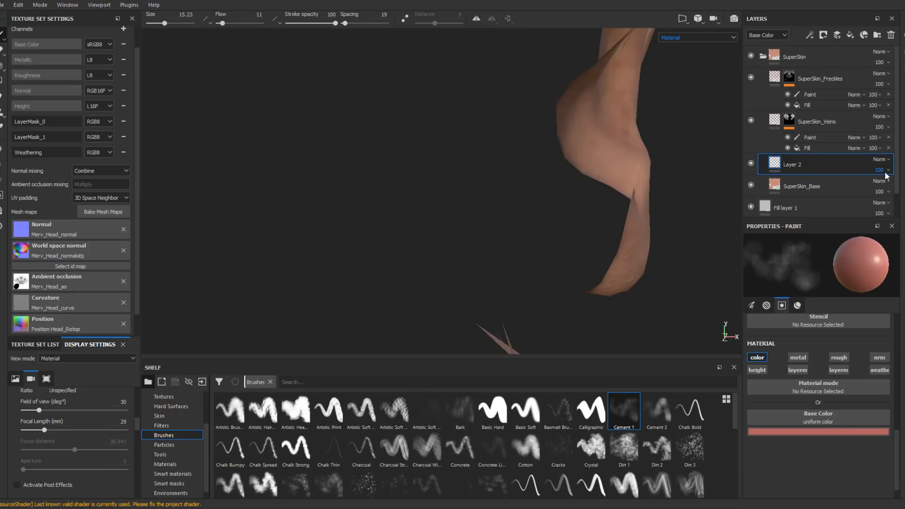
{"action": "right_click_drag", "start_coordinate": [692, 203], "coordinate": [387, 4], "text": "alt"}
{"action": "right_click_drag", "start_coordinate": [575, 202], "coordinate": [402, 42], "text": "alt"}
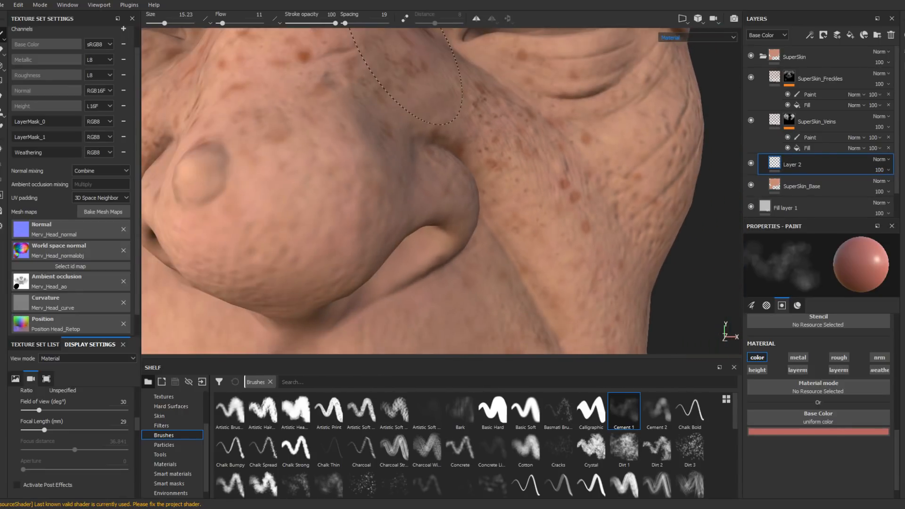
{"action": "right_click_drag", "start_coordinate": [590, 227], "coordinate": [462, 90], "text": "alt"}
{"action": "middle_click_drag", "start_coordinate": [621, 195], "coordinate": [584, 198], "text": "alt"}
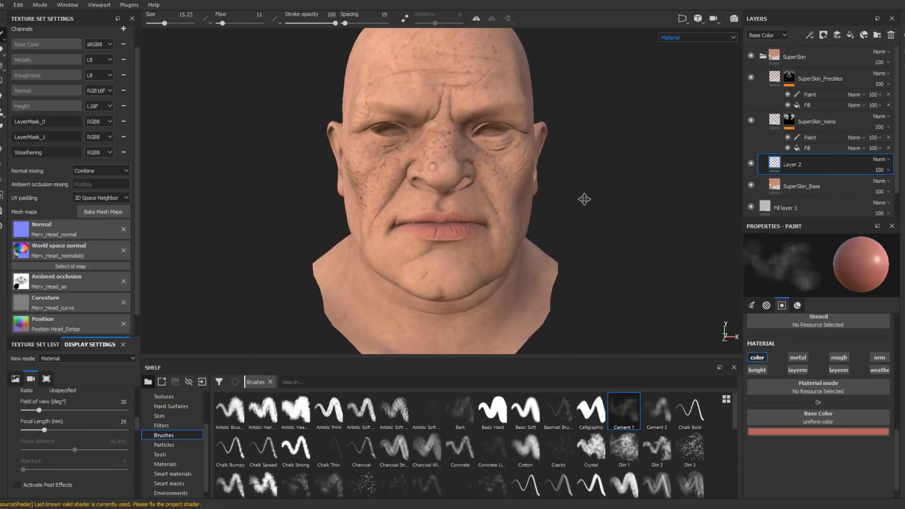
{"action": "mouse_move", "coordinate": [584, 198]}
{"action": "right_mouse_down", "text": "alt"}
{"action": "mouse_move", "coordinate": [492, 129]}
{"action": "mouse_move", "coordinate": [448, 74]}
{"action": "right_mouse_up", "text": "alt"}
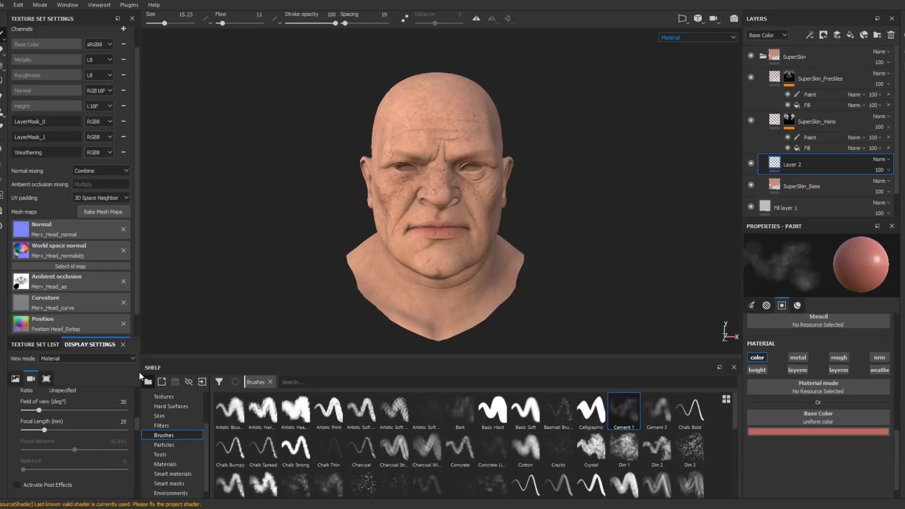
- Show the environment display settings and open the Shader Settings window
{"action": "left_click", "coordinate": [17, 377]}
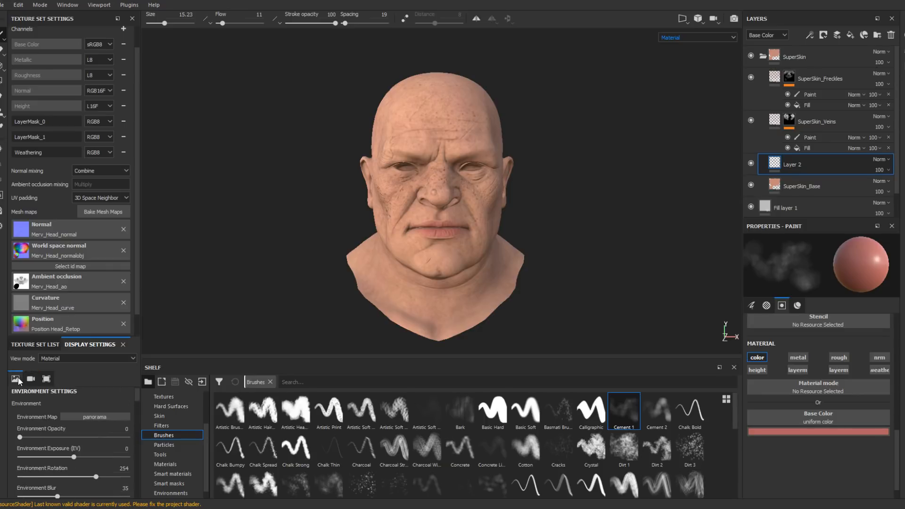
{"action": "left_click", "coordinate": [99, 5]}
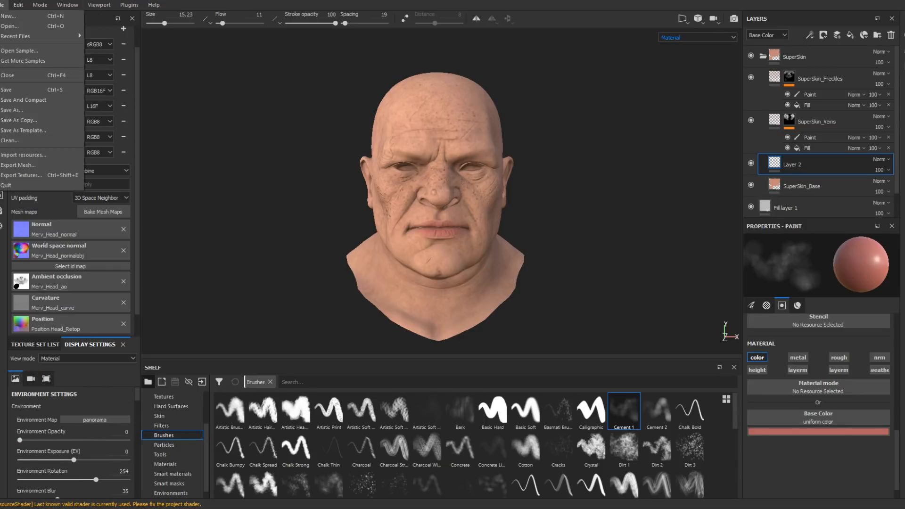
{"action": "left_click", "coordinate": [13, 90]}
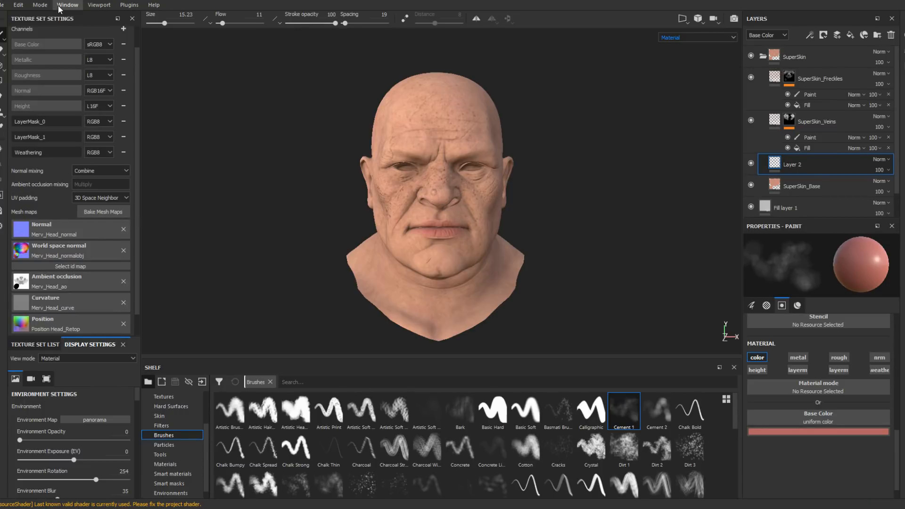
{"action": "left_click", "coordinate": [58, 5]}
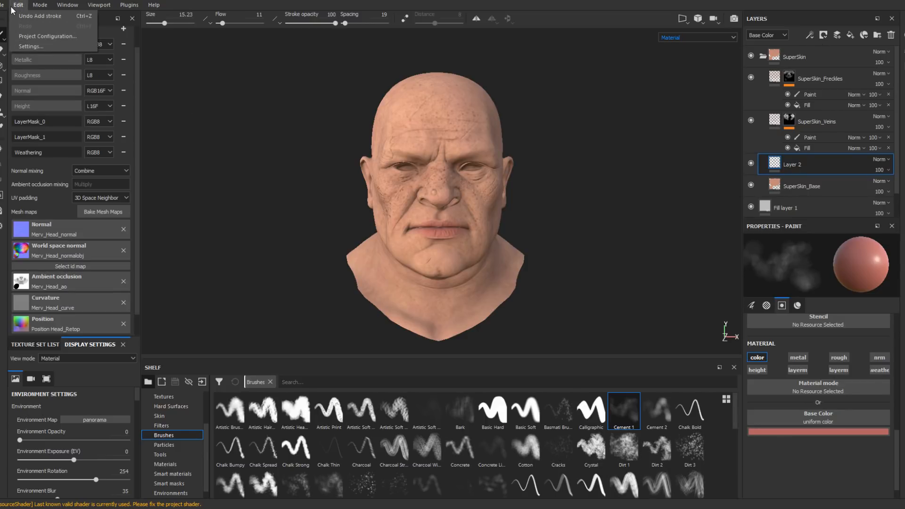
{"action": "mouse_move", "coordinate": [50, 6]}
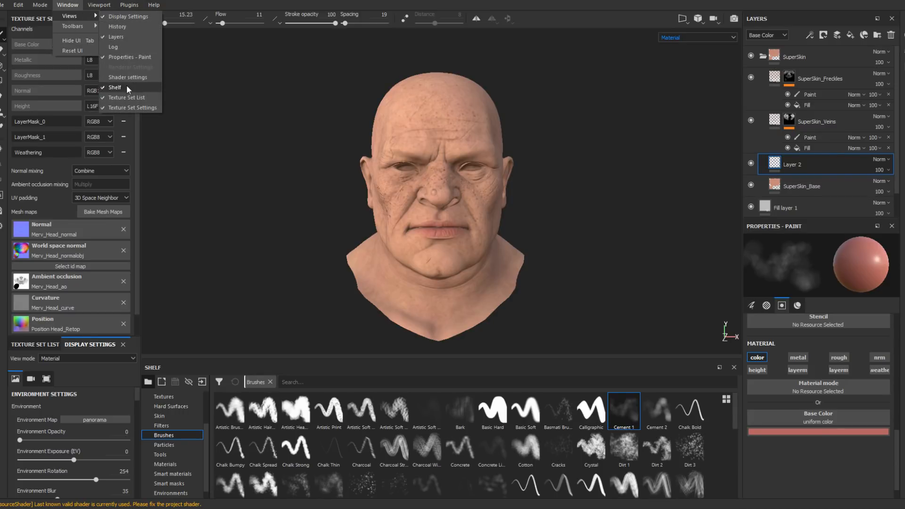
{"action": "left_click", "coordinate": [126, 78]}
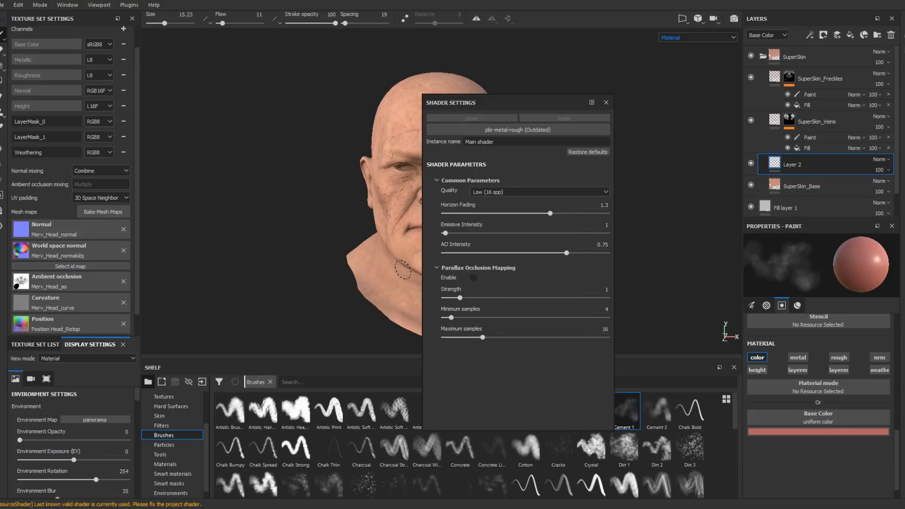
- Look through the shaders available for the main shader instance, and close the shader settings without choosing one
{"action": "left_click", "coordinate": [529, 132]}
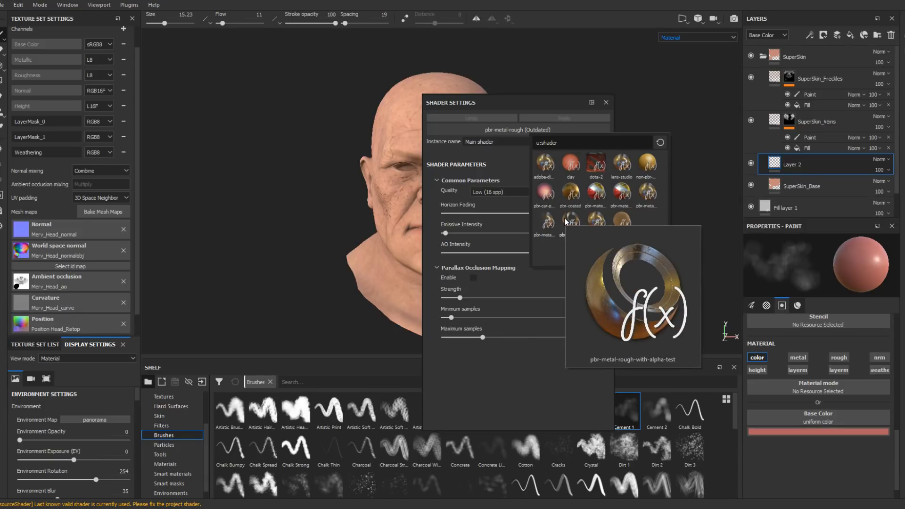
{"action": "mouse_move", "coordinate": [572, 196]}
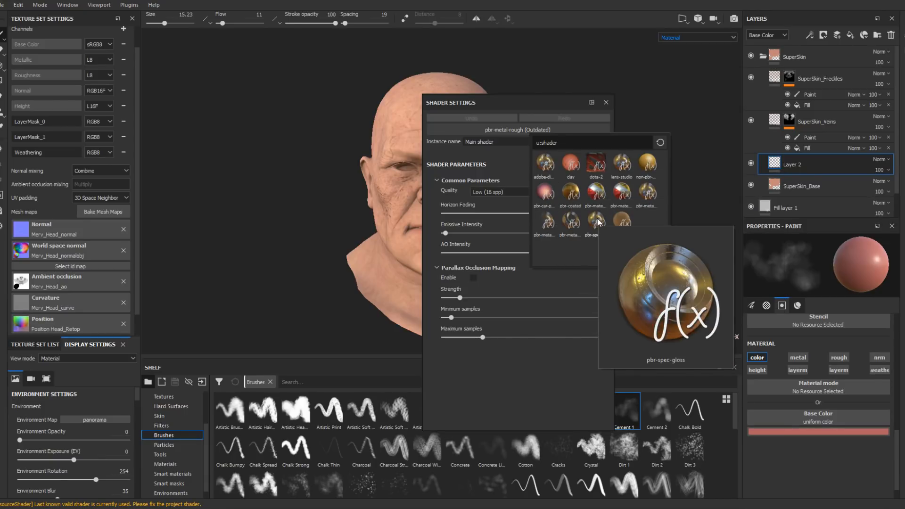
{"action": "mouse_move", "coordinate": [620, 221]}
{"action": "mouse_move", "coordinate": [621, 192]}
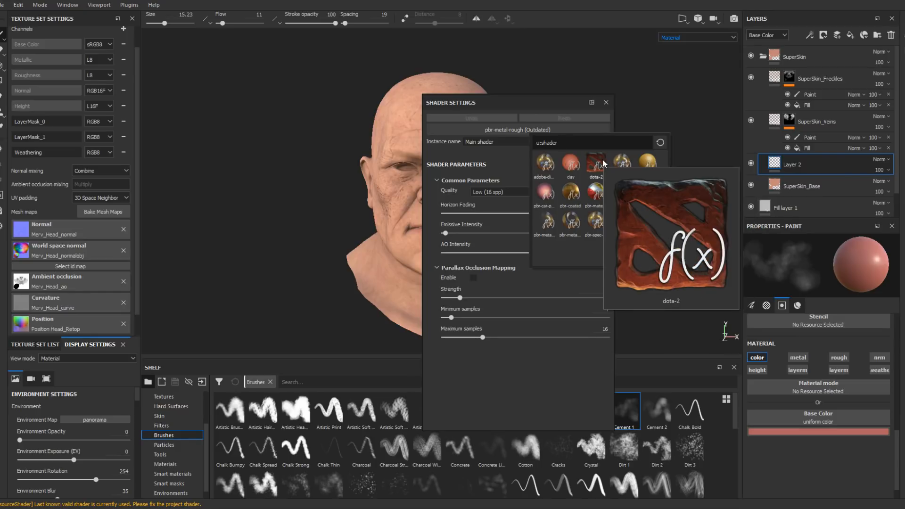
{"action": "mouse_move", "coordinate": [565, 165]}
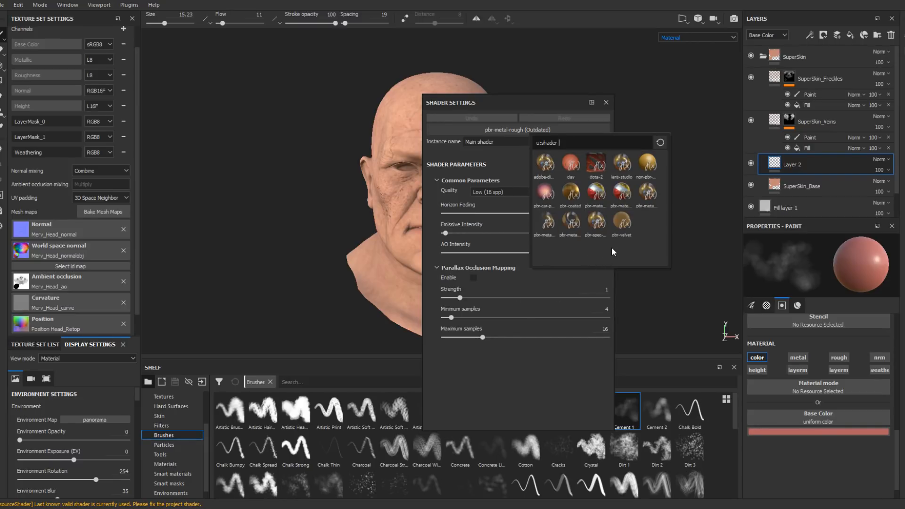
{"action": "left_click", "coordinate": [531, 391]}
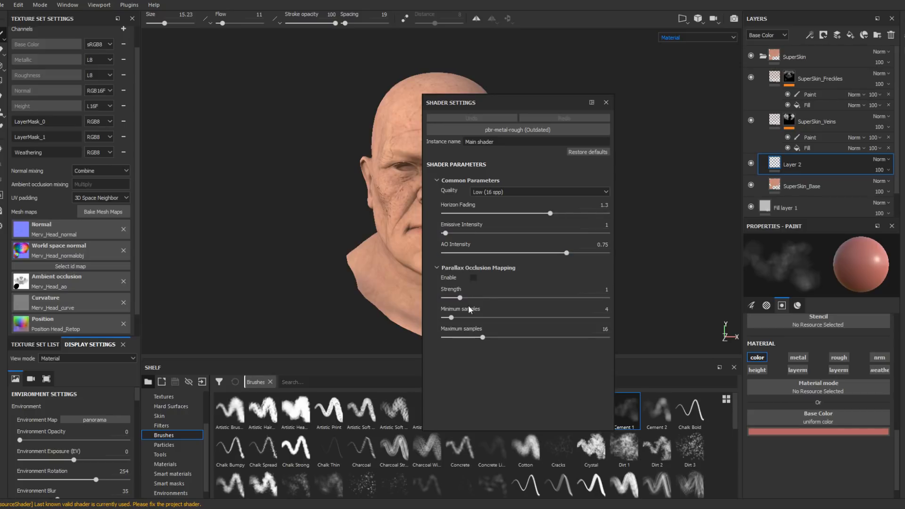
{"action": "left_click", "coordinate": [607, 103]}
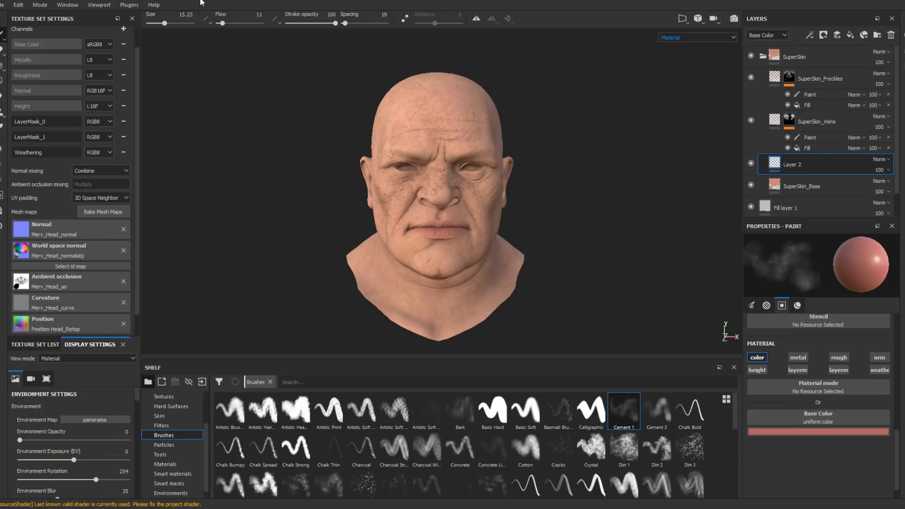
- Check for a program update, skim the release notes for skin and subsurface scattering entries, and close the update dialog
{"action": "left_click", "coordinate": [154, 5]}
{"action": "left_click", "coordinate": [191, 30]}
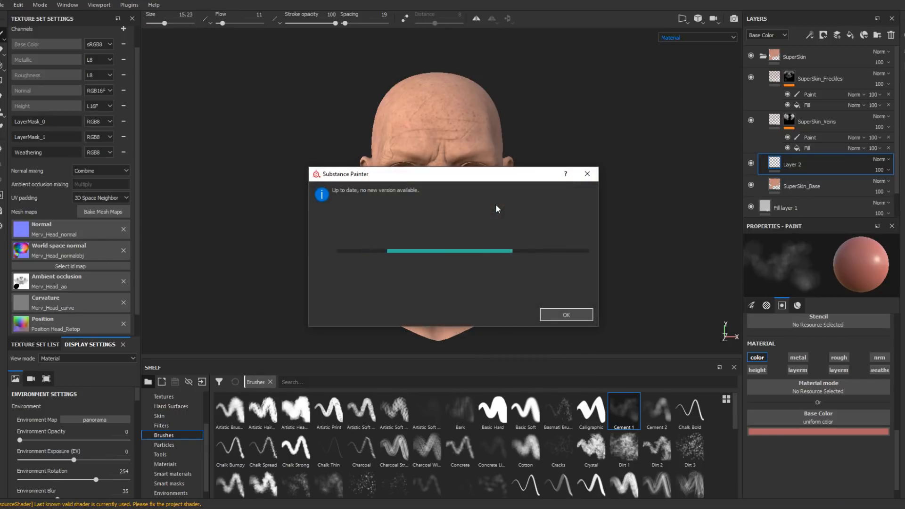
{"action": "scroll", "coordinate": [520, 253], "scroll_direction": "down", "scroll_amount": 6}
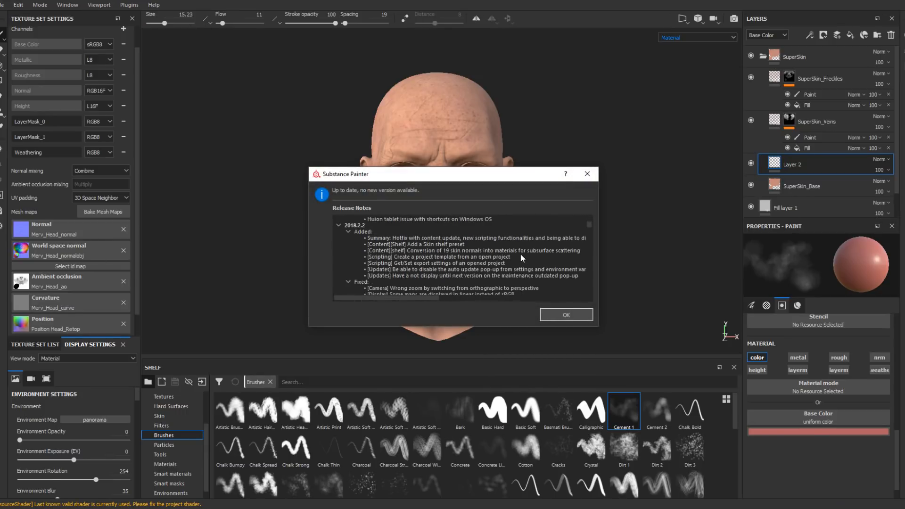
{"action": "scroll", "coordinate": [521, 257], "scroll_direction": "down", "scroll_amount": 4}
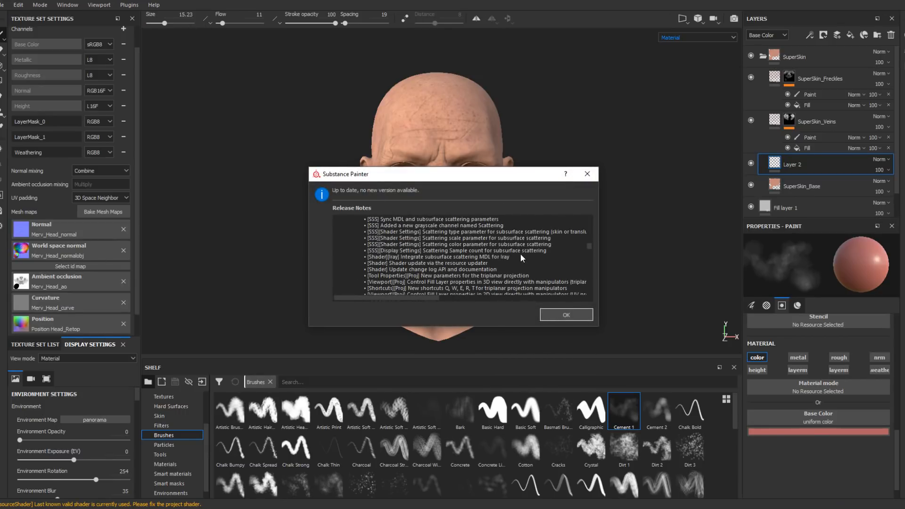
{"action": "scroll", "coordinate": [522, 257], "scroll_direction": "down", "scroll_amount": 6}
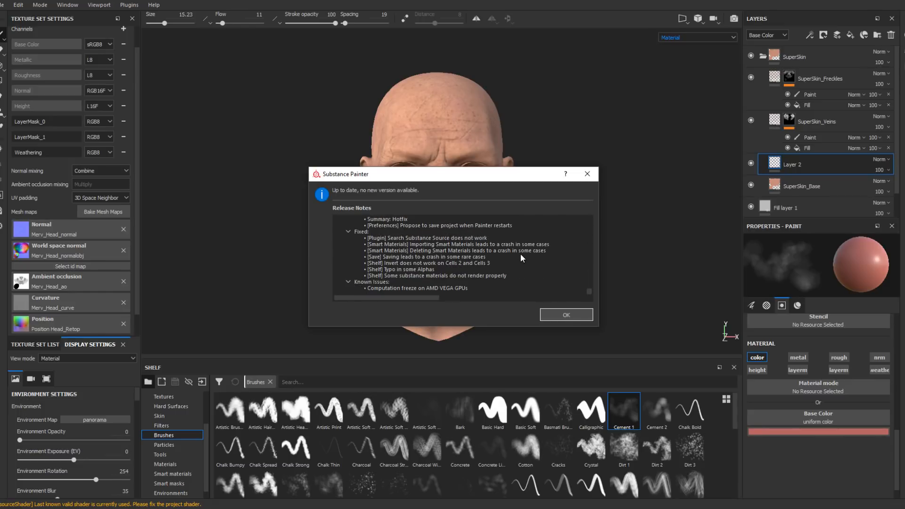
{"action": "left_click", "coordinate": [565, 315]}
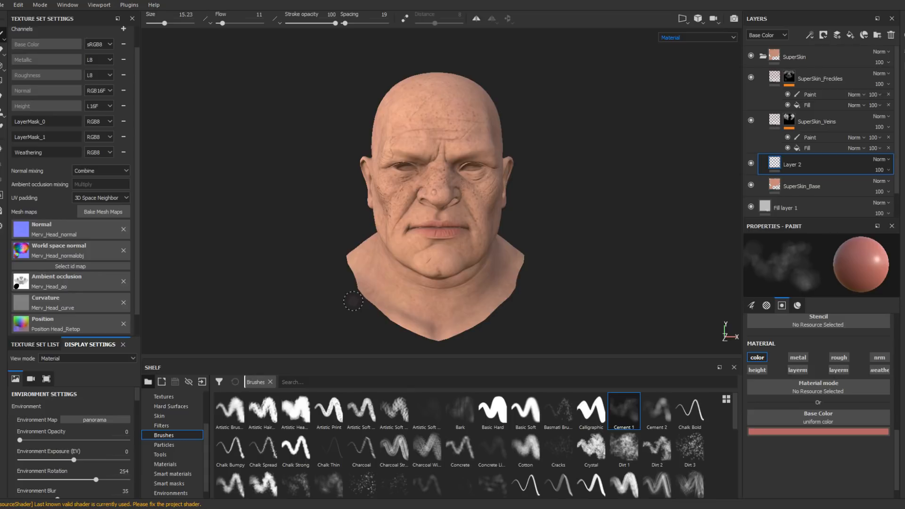
{"action": "left_click", "coordinate": [129, 5]}
{"action": "mouse_move", "coordinate": [151, 6]}
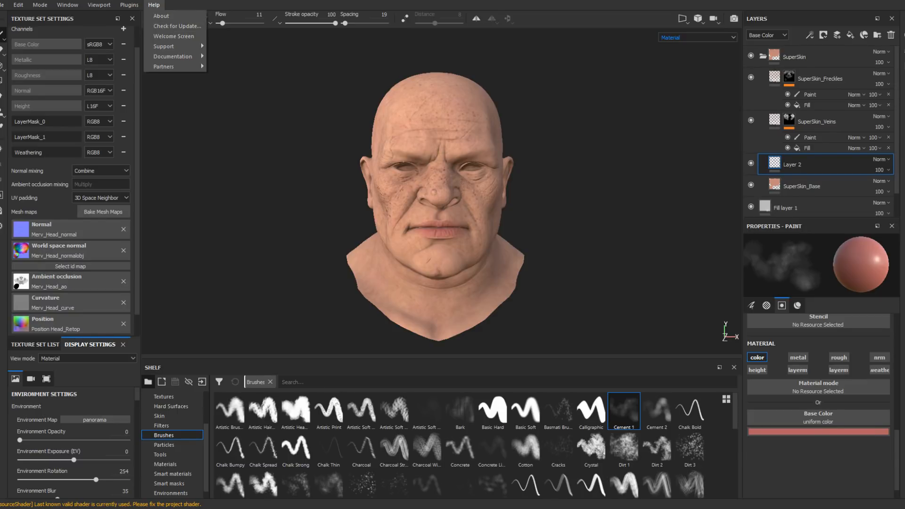
{"action": "key", "text": "Escape"}
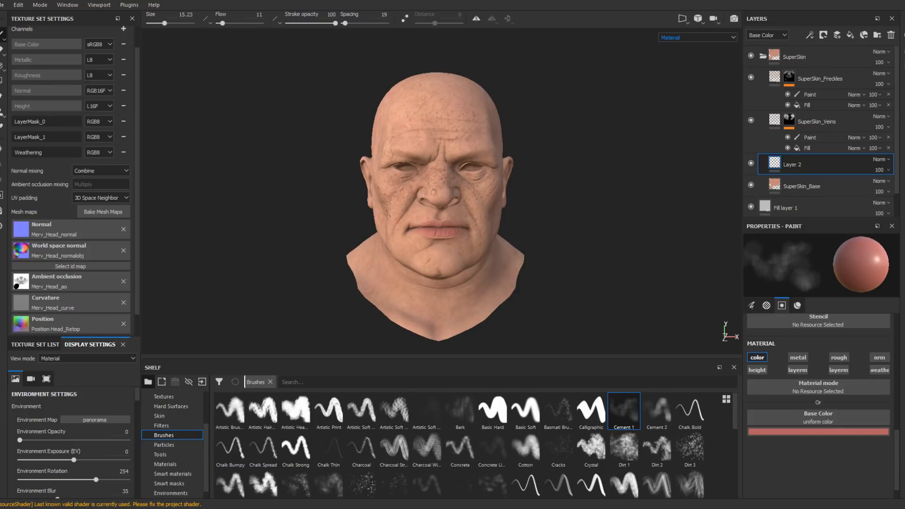
- Lower the opacity of Layer 2 to 64 and add a new paint layer directly above it
{"action": "left_click", "coordinate": [888, 170]}
{"action": "mouse_move", "coordinate": [904, 187]}
{"action": "left_mouse_down"}
{"action": "mouse_move", "coordinate": [889, 188]}
{"action": "mouse_move", "coordinate": [899, 188]}
{"action": "left_mouse_up"}
{"action": "left_click_drag", "start_coordinate": [580, 250], "coordinate": [528, 236], "text": "alt"}
{"action": "middle_click_drag", "start_coordinate": [528, 235], "coordinate": [554, 193], "text": "alt"}
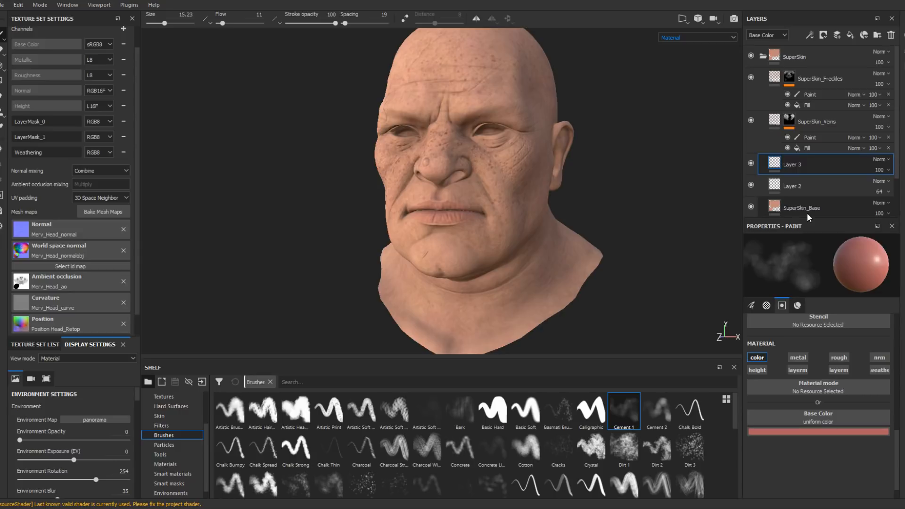
- Set the paint brush's base color to a deep dark red
{"action": "left_click", "coordinate": [817, 433]}
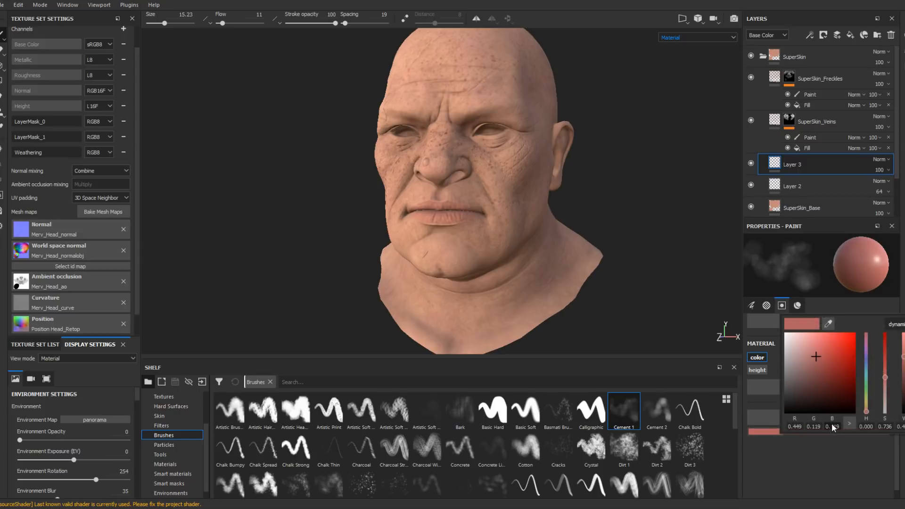
{"action": "left_click", "coordinate": [840, 376]}
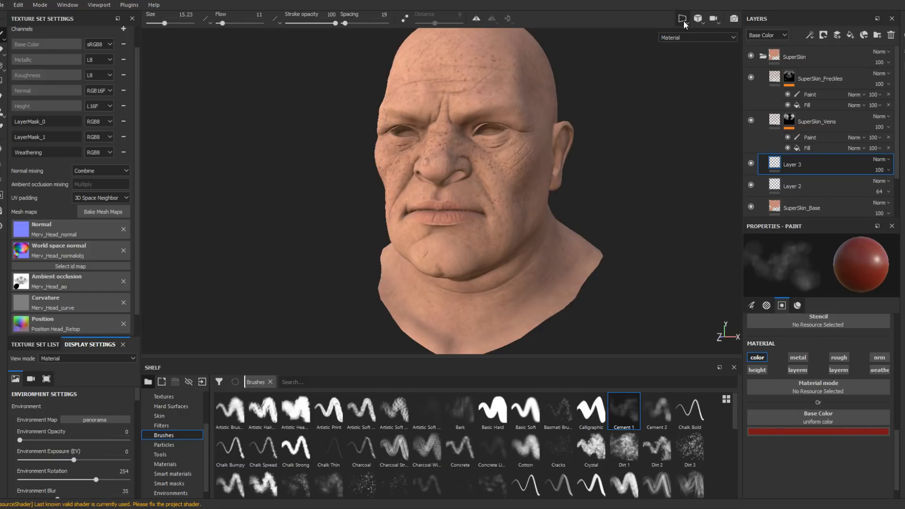
- Turn on symmetry painting for the head and hide the symmetry plane
{"action": "left_click", "coordinate": [478, 19]}
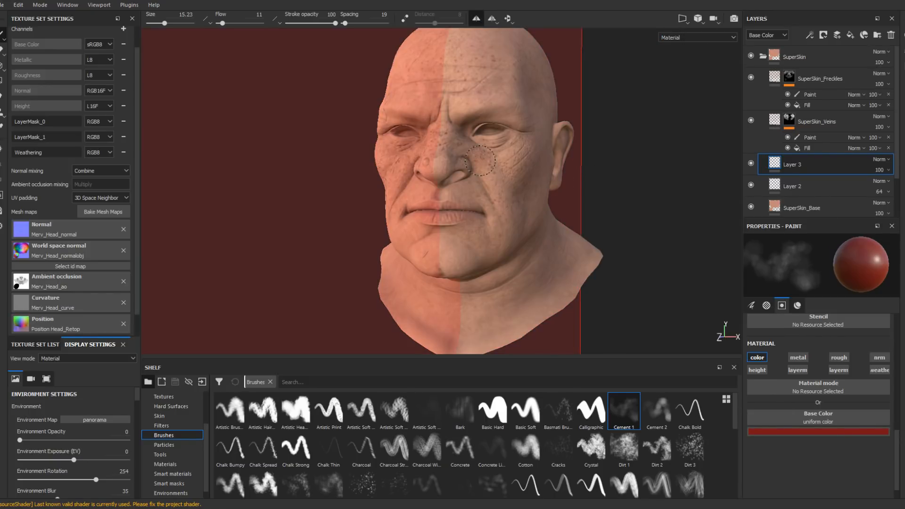
{"action": "left_click", "coordinate": [494, 21]}
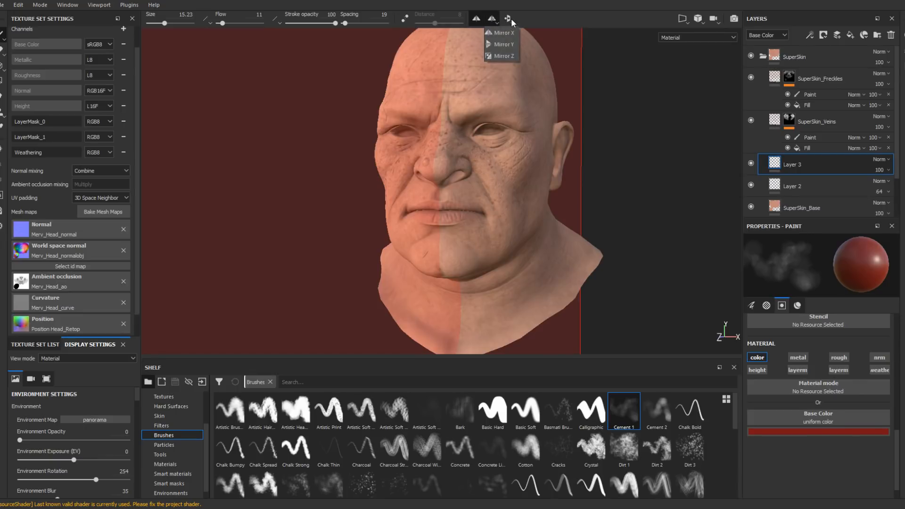
{"action": "left_click", "coordinate": [513, 18]}
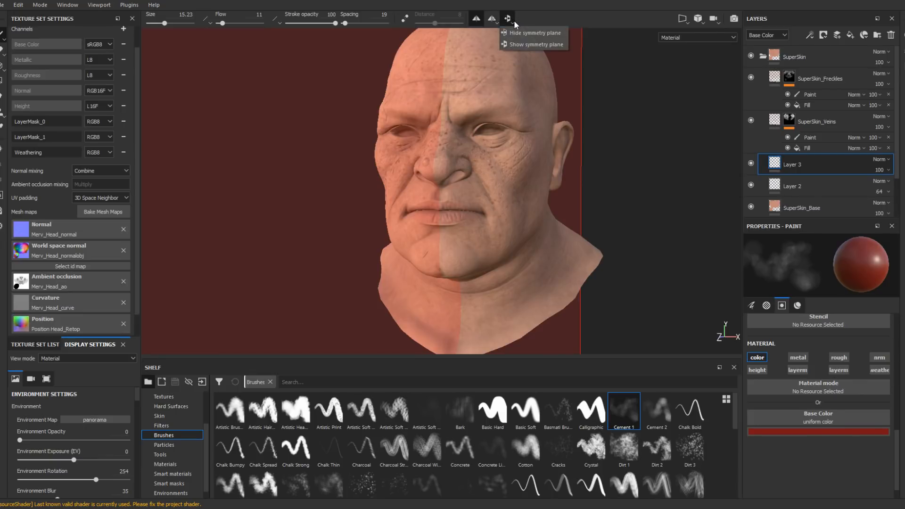
{"action": "left_click", "coordinate": [540, 29]}
{"action": "left_click_drag", "start_coordinate": [618, 192], "coordinate": [514, 179], "text": "alt"}
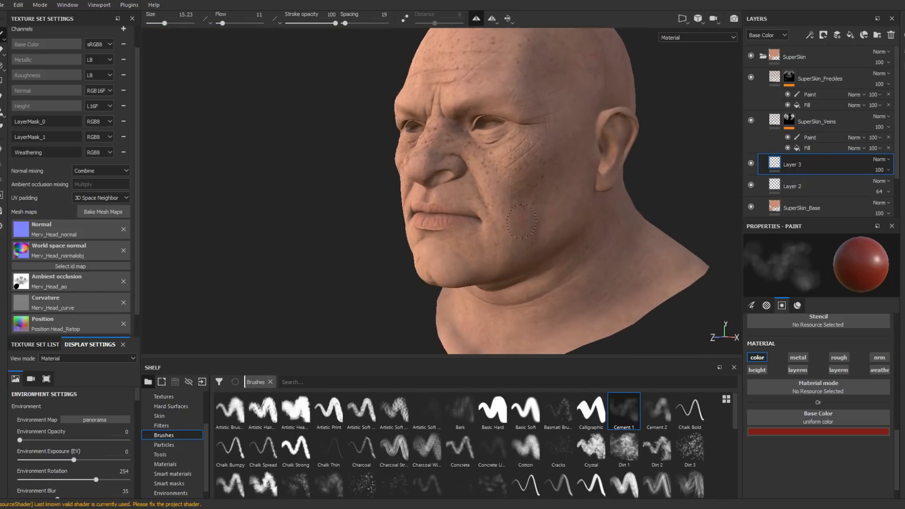
- Pick the Bark brush at a size of about 42 and paint red over the cheeks on Layer 3
{"action": "right_click_drag", "start_coordinate": [515, 180], "coordinate": [535, 179], "text": "ctrl"}
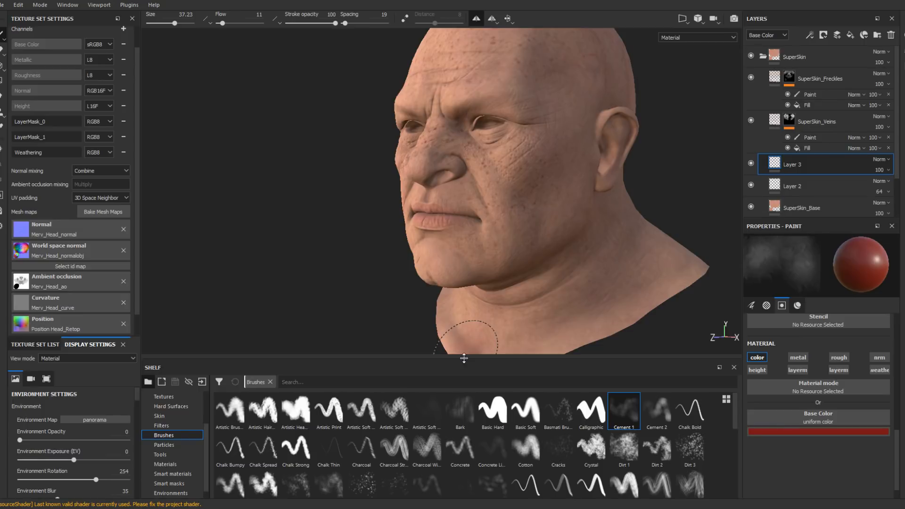
{"action": "left_click", "coordinate": [460, 411]}
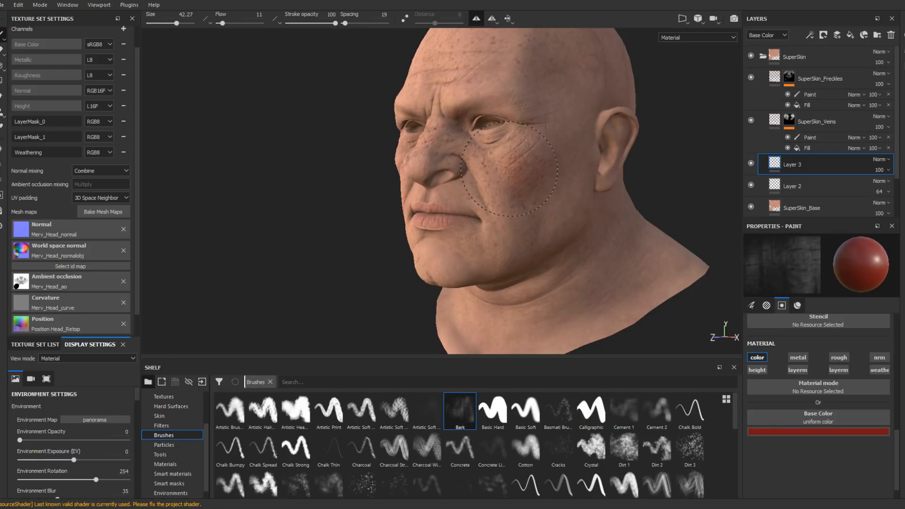
{"action": "left_click_drag", "start_coordinate": [519, 179], "coordinate": [510, 168]}
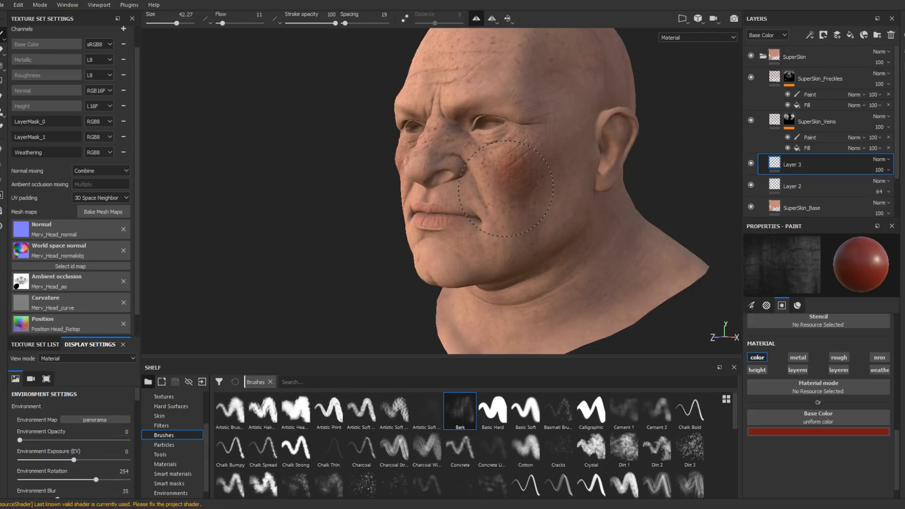
- Reduce the brush size to about 28 and paint red over the nose and inner cheeks
{"action": "mouse_move", "coordinate": [507, 188]}
{"action": "left_mouse_down", "text": "alt"}
{"action": "mouse_move", "coordinate": [519, 203]}
{"action": "mouse_move", "coordinate": [526, 155]}
{"action": "mouse_move", "coordinate": [547, 190]}
{"action": "mouse_move", "coordinate": [400, 186]}
{"action": "left_mouse_up", "text": "alt"}
{"action": "right_click_drag", "start_coordinate": [400, 186], "coordinate": [368, 186], "text": "ctrl"}
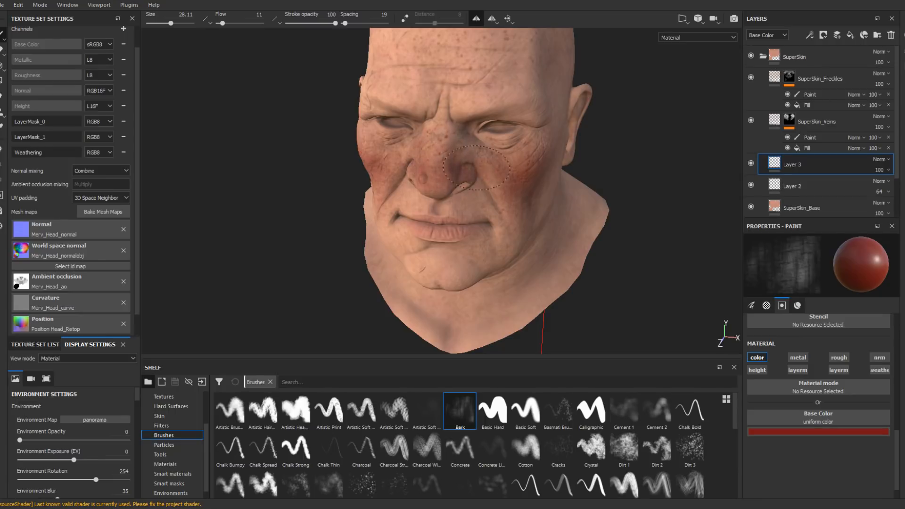
{"action": "left_click_drag", "start_coordinate": [446, 178], "coordinate": [458, 167], "text": "alt"}
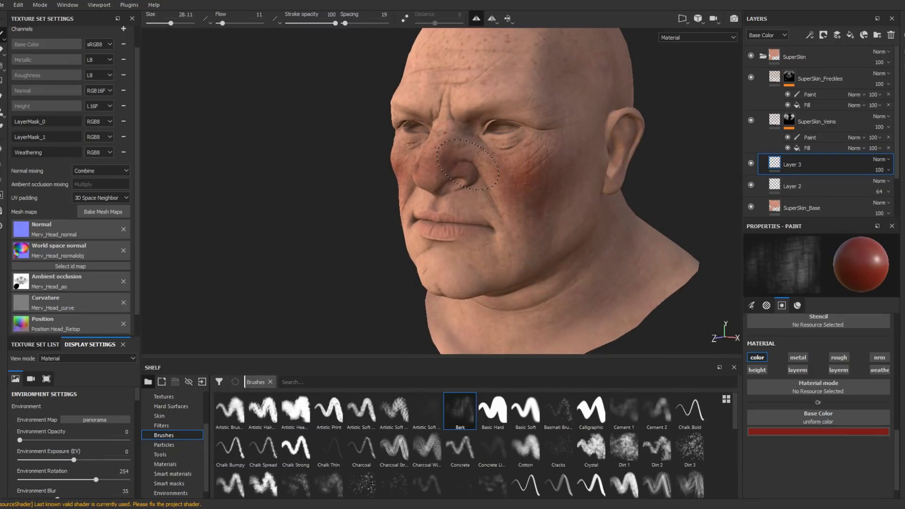
{"action": "mouse_move", "coordinate": [543, 189]}
{"action": "left_mouse_down", "text": "alt"}
{"action": "mouse_move", "coordinate": [577, 169]}
{"action": "mouse_move", "coordinate": [639, 172]}
{"action": "left_mouse_up", "text": "alt"}
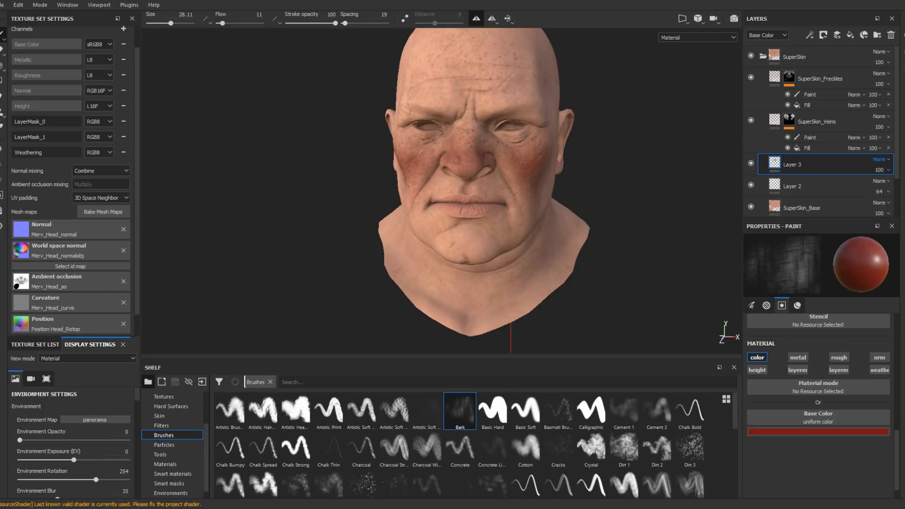
- Set Layer 3's blend mode to Overlay and its opacity to 73
{"action": "left_click", "coordinate": [857, 283]}
{"action": "left_click", "coordinate": [886, 170]}
{"action": "mouse_move", "coordinate": [903, 187]}
{"action": "left_mouse_down"}
{"action": "mouse_move", "coordinate": [892, 189]}
{"action": "mouse_move", "coordinate": [902, 189]}
{"action": "left_mouse_up"}
{"action": "left_click_drag", "start_coordinate": [623, 194], "coordinate": [469, 259], "text": "alt"}
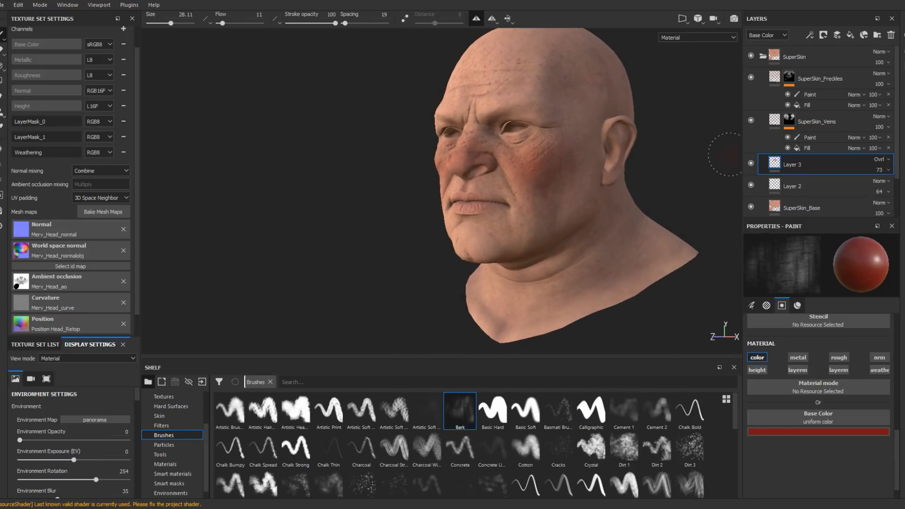
- Add a white mask to Layer 3 and add a paint effect to that mask
{"action": "right_click", "coordinate": [891, 174]}
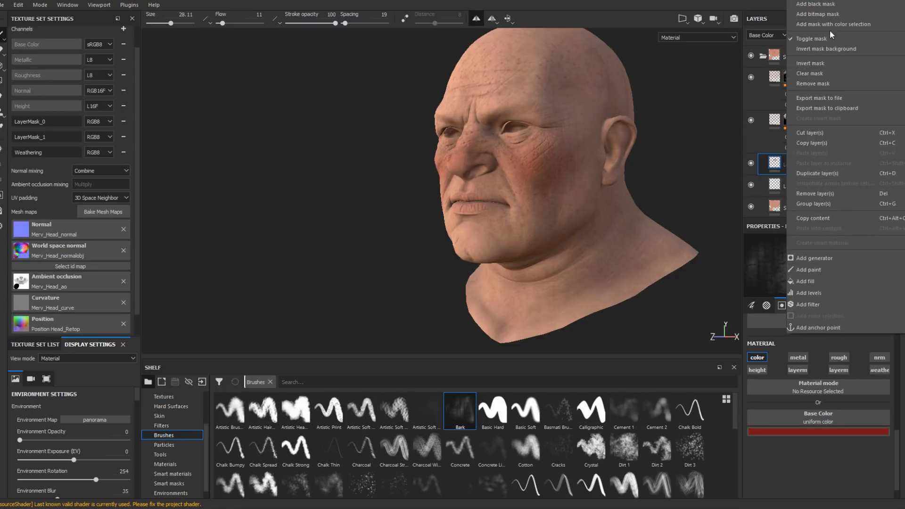
{"action": "left_click", "coordinate": [824, 6]}
{"action": "right_click", "coordinate": [786, 163]}
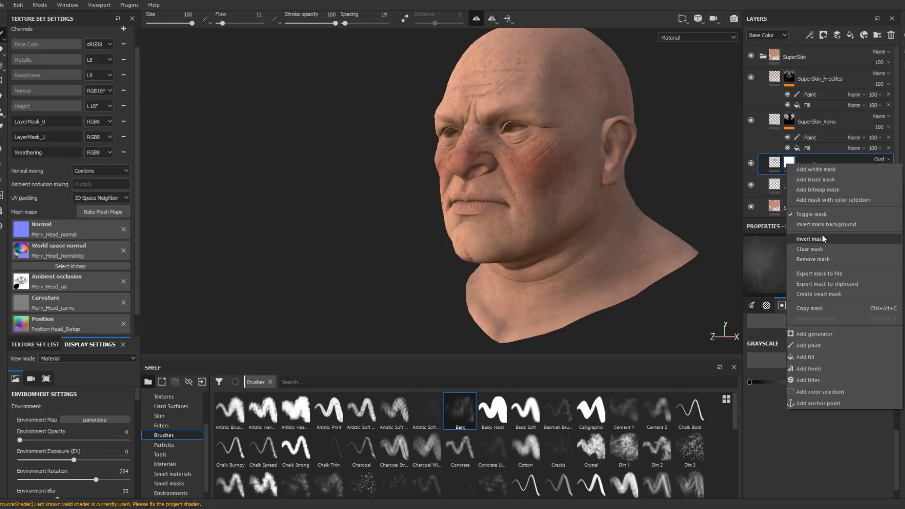
{"action": "left_click", "coordinate": [822, 347]}
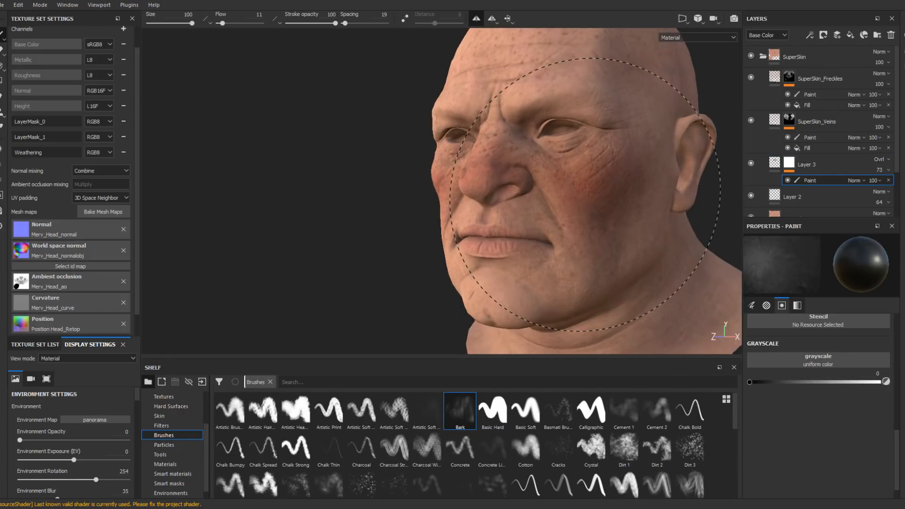
- Reduce the brush size to about 77 and paint black on Layer 3's mask to break up the red on the cheeks
{"action": "key", "text": "bracketleft"}
{"action": "key", "text": "bracketleft"}
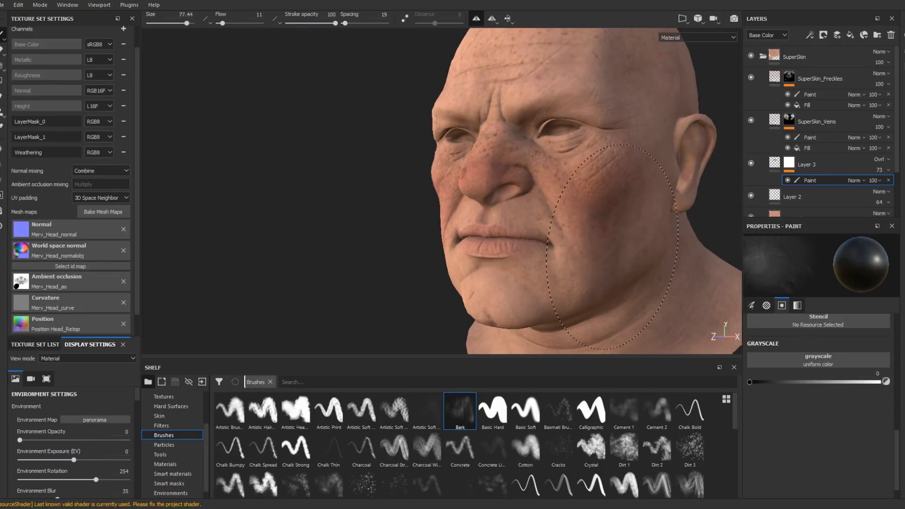
{"action": "mouse_move", "coordinate": [568, 235]}
{"action": "left_mouse_down", "text": "alt"}
{"action": "mouse_move", "coordinate": [617, 225]}
{"action": "mouse_move", "coordinate": [587, 182]}
{"action": "left_mouse_up", "text": "alt"}
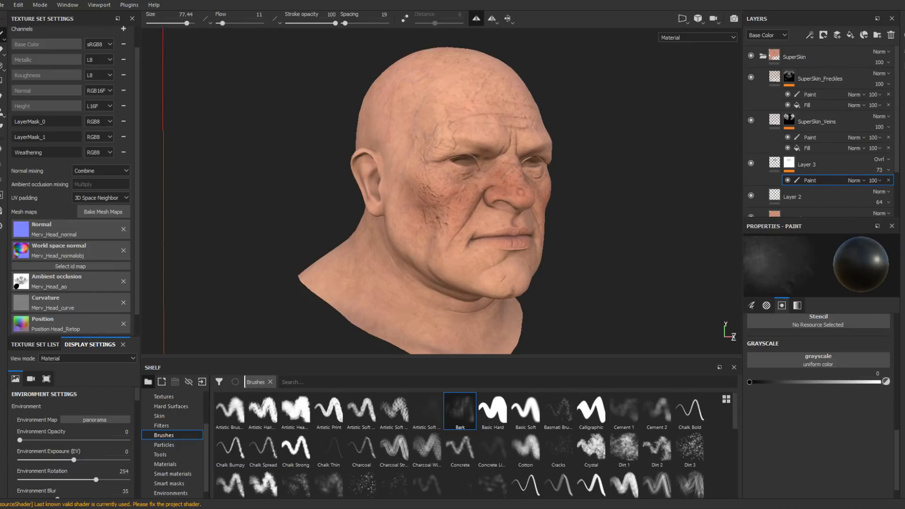
- Switch to the web browser and study the face color zones in the Skin tones by Choi image and related search results
{"action": "left_click_drag", "start_coordinate": [904, 110], "coordinate": [772, 0]}
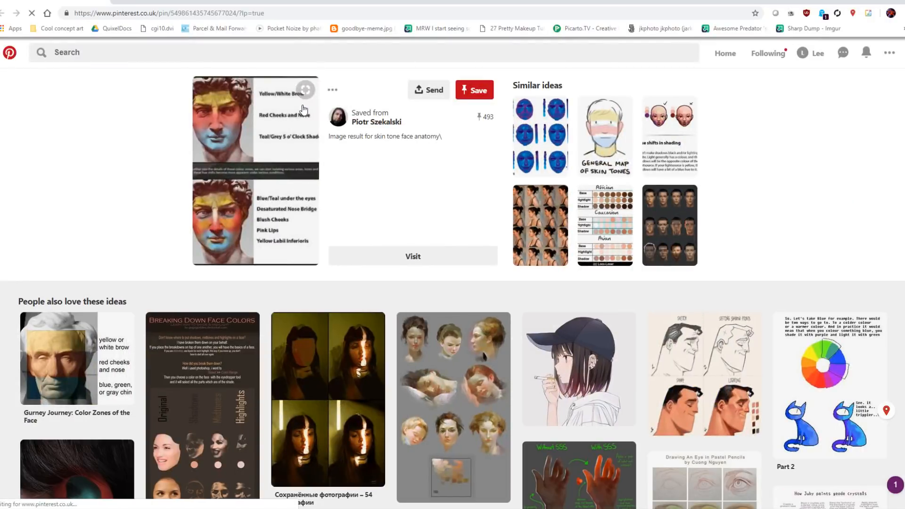
{"action": "left_click", "coordinate": [303, 109]}
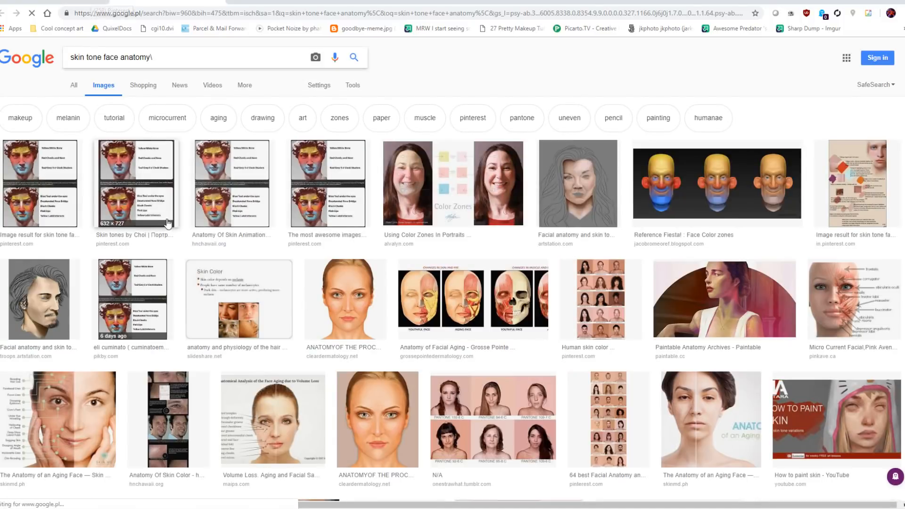
{"action": "left_click", "coordinate": [108, 201]}
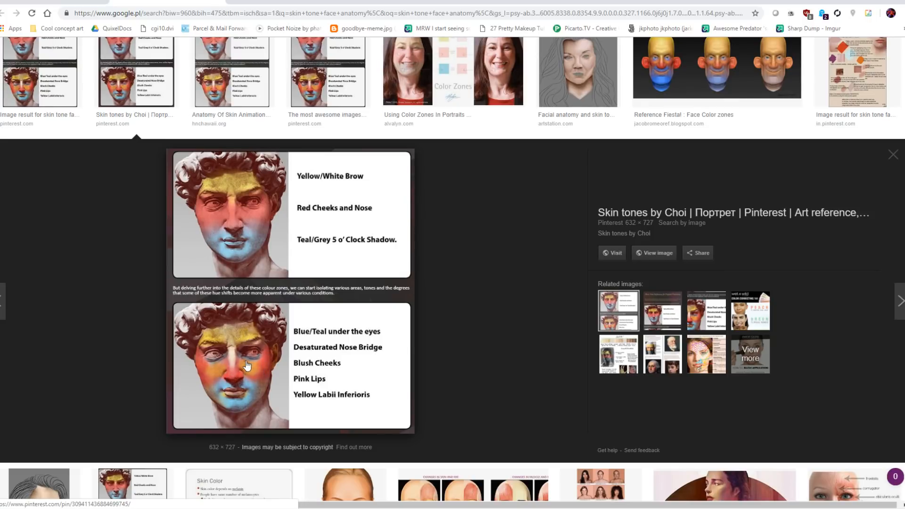
{"action": "scroll", "coordinate": [335, 212], "scroll_direction": "up", "scroll_amount": 2}
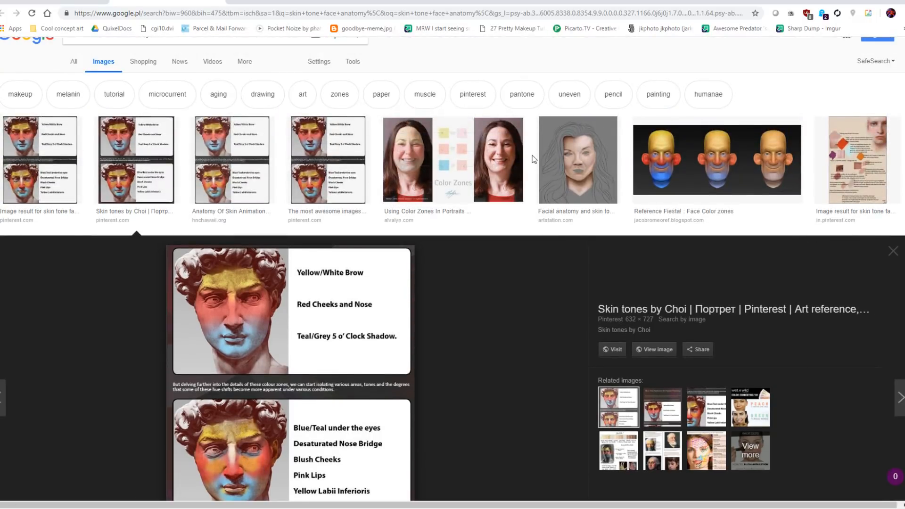
{"action": "scroll", "coordinate": [374, 346], "scroll_direction": "down", "scroll_amount": 2}
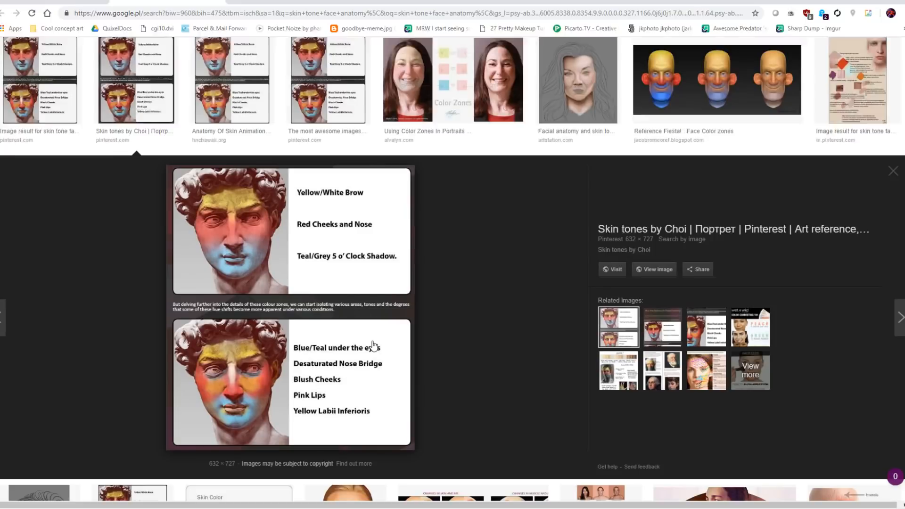
{"action": "scroll", "coordinate": [293, 368], "scroll_direction": "down", "scroll_amount": 1}
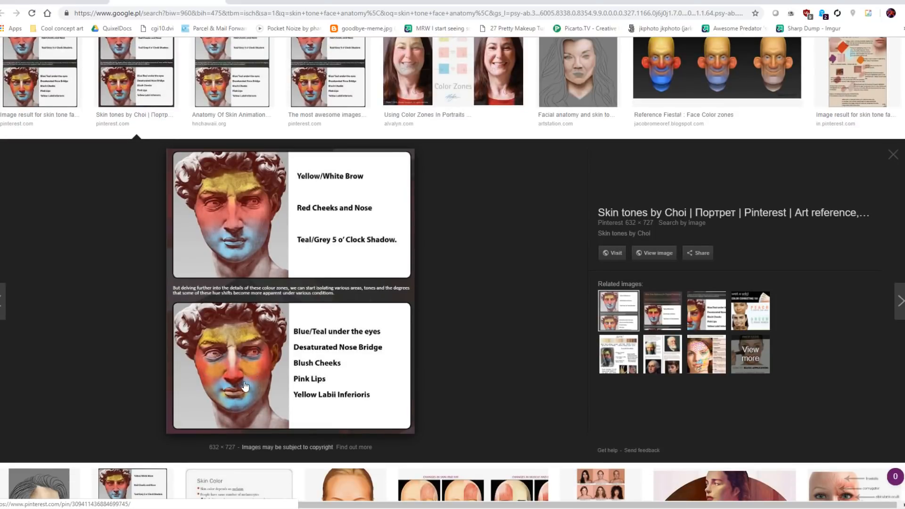
{"action": "scroll", "coordinate": [244, 354], "scroll_direction": "down", "scroll_amount": 2}
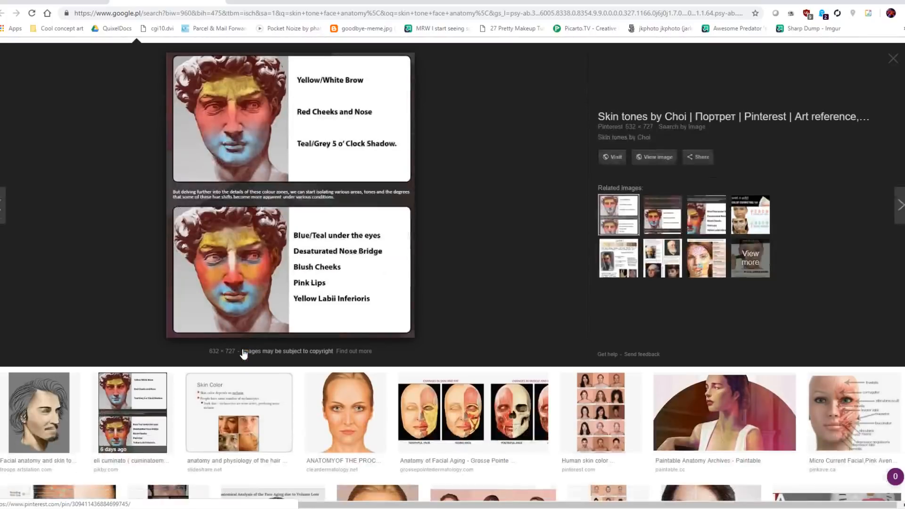
{"action": "scroll", "coordinate": [304, 304], "scroll_direction": "down", "scroll_amount": 4}
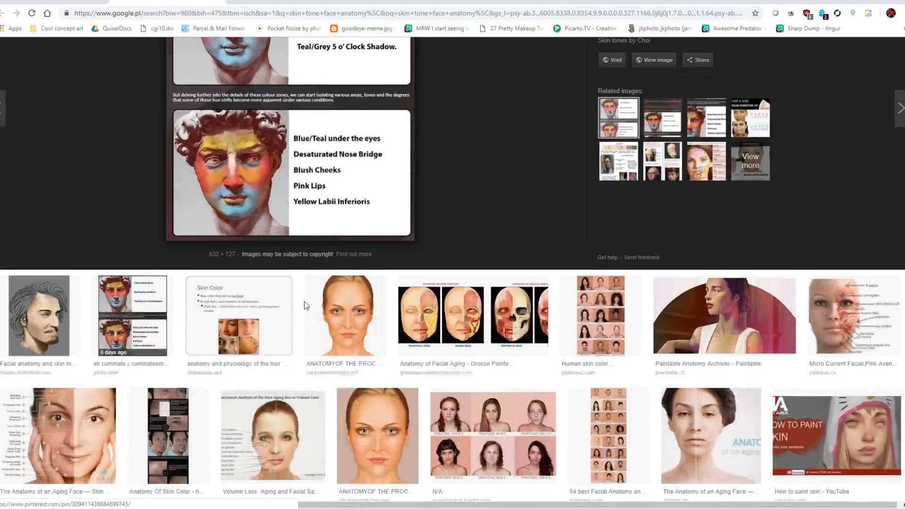
{"action": "scroll", "coordinate": [304, 305], "scroll_direction": "down", "scroll_amount": 3}
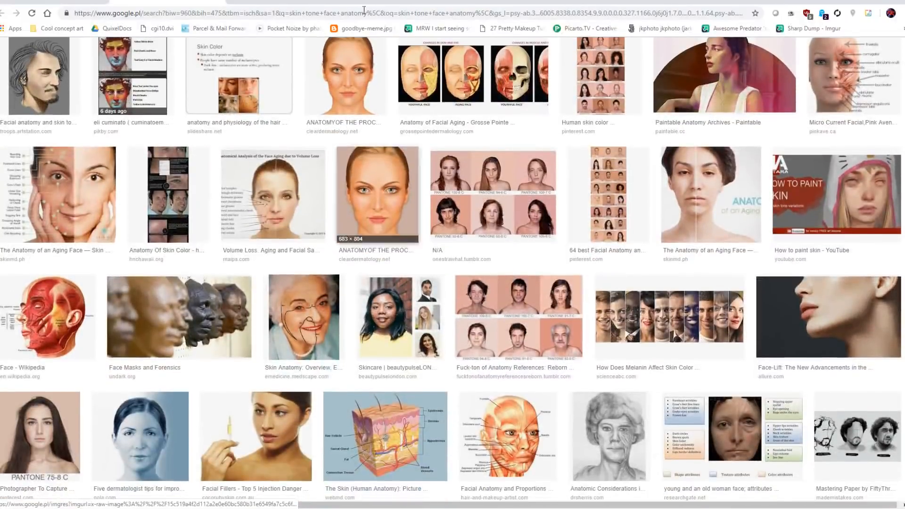
{"action": "left_click", "coordinate": [225, 4]}
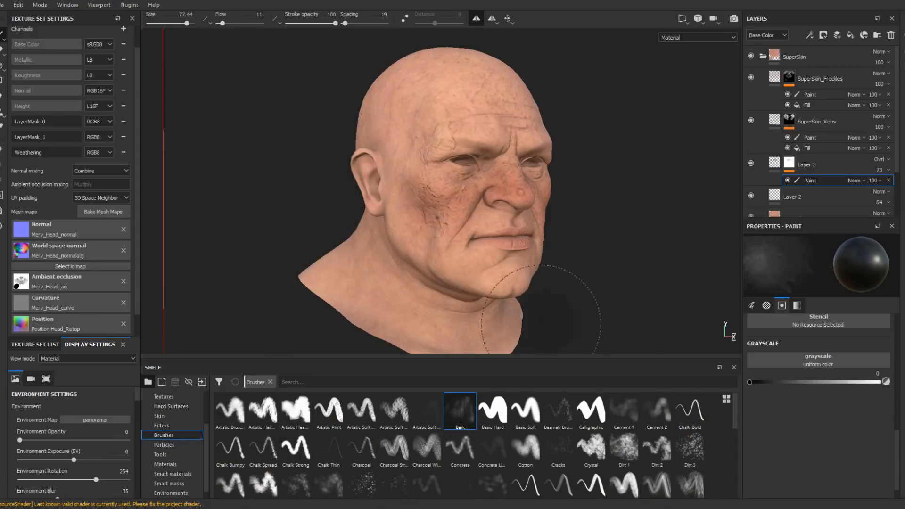
- Return to the head texturing project and add a new paint layer directly above Layer 3
{"action": "left_click", "coordinate": [811, 158]}
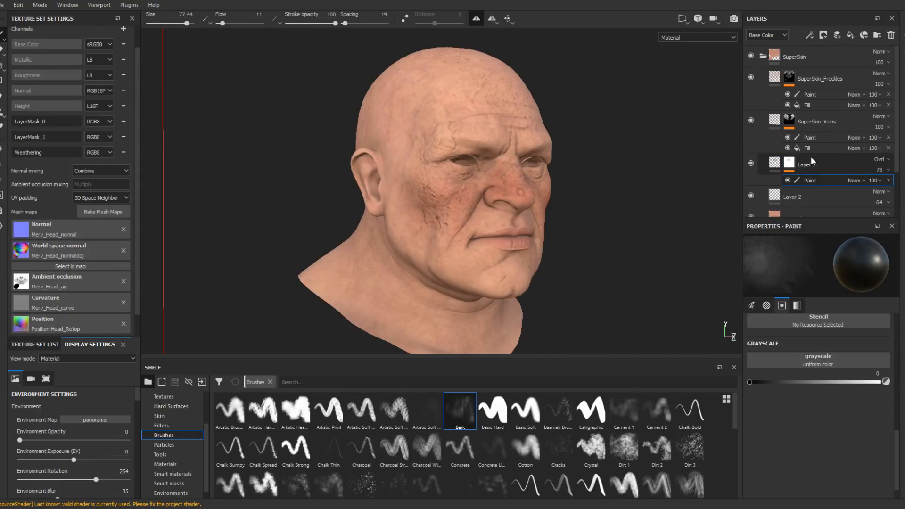
{"action": "left_click", "coordinate": [868, 36]}
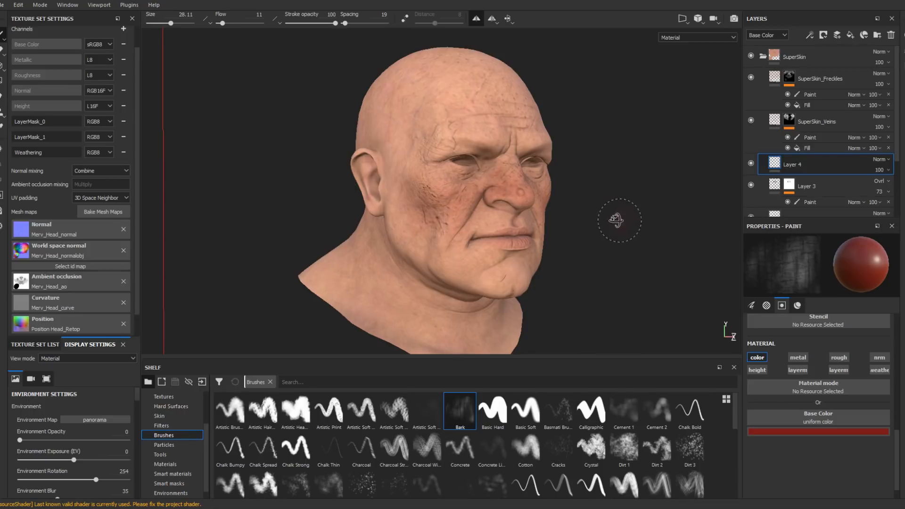
{"action": "mouse_move", "coordinate": [612, 217]}
{"action": "left_mouse_down", "text": "alt"}
{"action": "mouse_move", "coordinate": [623, 226]}
{"action": "mouse_move", "coordinate": [558, 218]}
{"action": "mouse_move", "coordinate": [528, 246]}
{"action": "left_mouse_up", "text": "alt"}
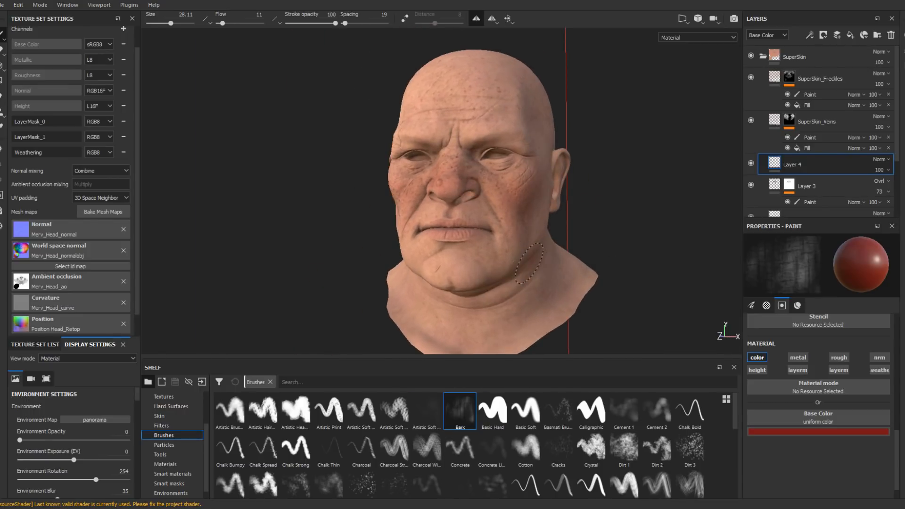
- Set the paint brush's base color to a dark ochre yellow
{"action": "left_click", "coordinate": [802, 432]}
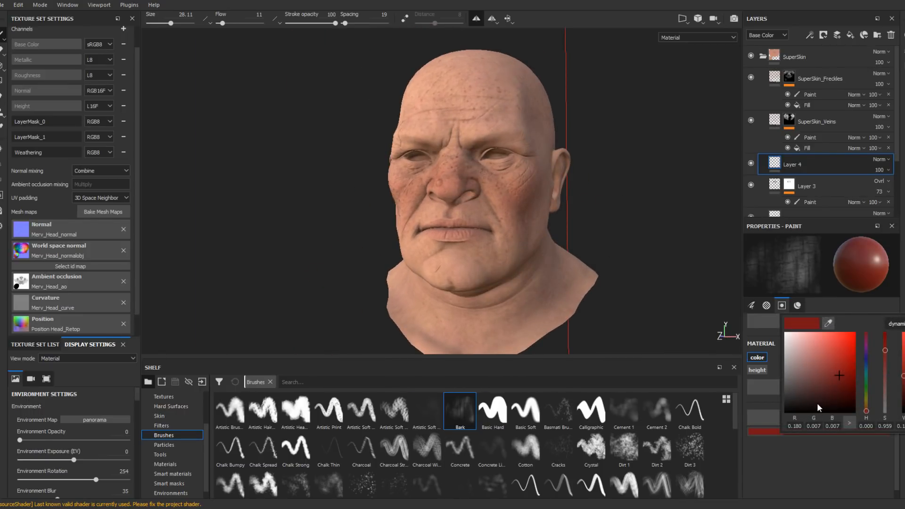
{"action": "left_click", "coordinate": [847, 370]}
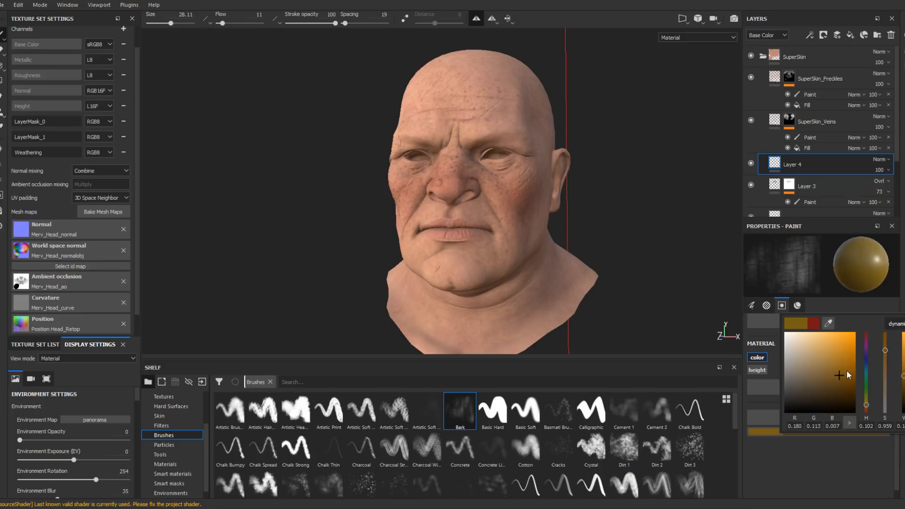
{"action": "left_click", "coordinate": [867, 407]}
{"action": "left_click_drag", "start_coordinate": [867, 408], "coordinate": [866, 398]}
- Paint ochre yellow on Layer 4 over the inner cheeks beneath both eyes
{"action": "left_click_drag", "start_coordinate": [596, 234], "coordinate": [533, 175], "text": "alt"}
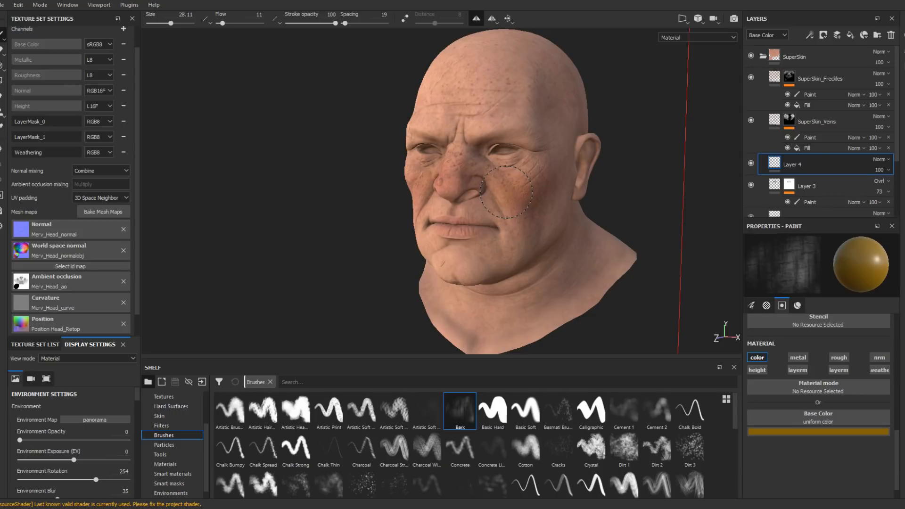
{"action": "left_click_drag", "start_coordinate": [507, 192], "coordinate": [502, 160], "text": "alt"}
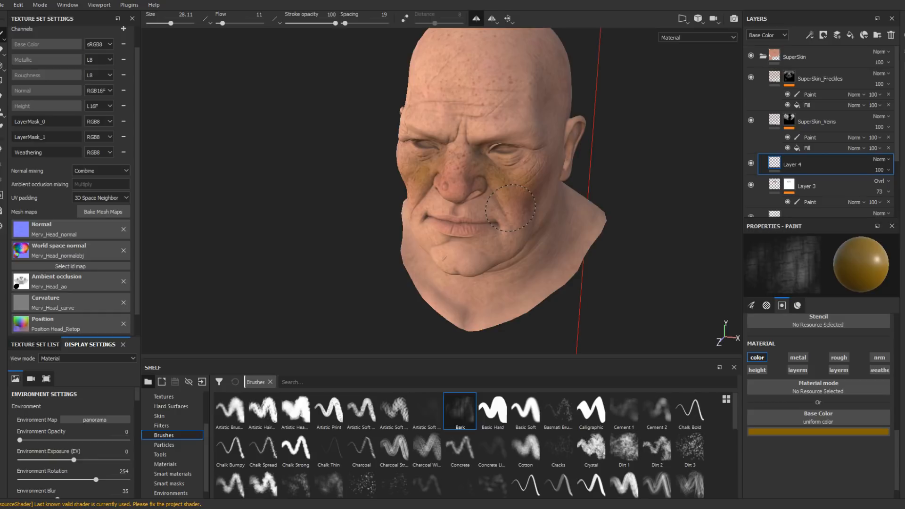
{"action": "left_click_drag", "start_coordinate": [511, 208], "coordinate": [530, 189], "text": "alt"}
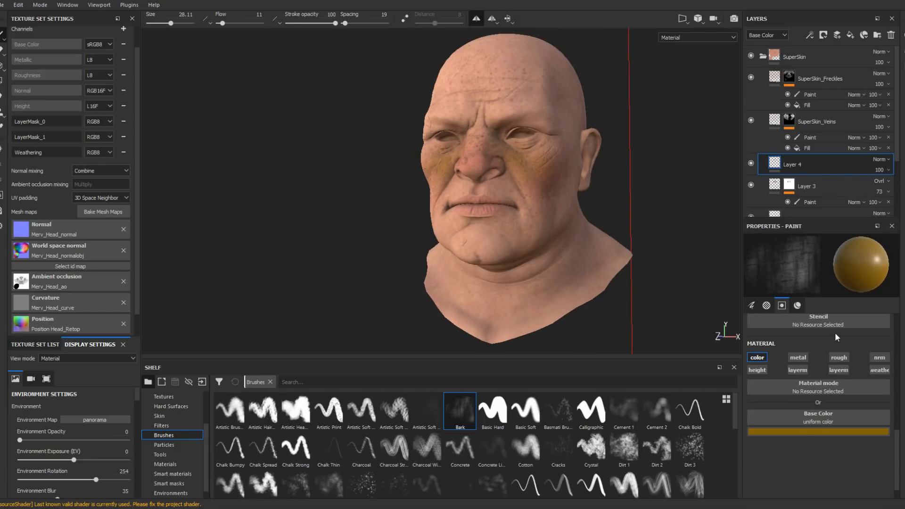
{"action": "mouse_move", "coordinate": [613, 222]}
{"action": "left_mouse_down", "text": "alt"}
{"action": "mouse_move", "coordinate": [622, 210]}
{"action": "mouse_move", "coordinate": [611, 236]}
{"action": "left_mouse_up", "text": "alt"}
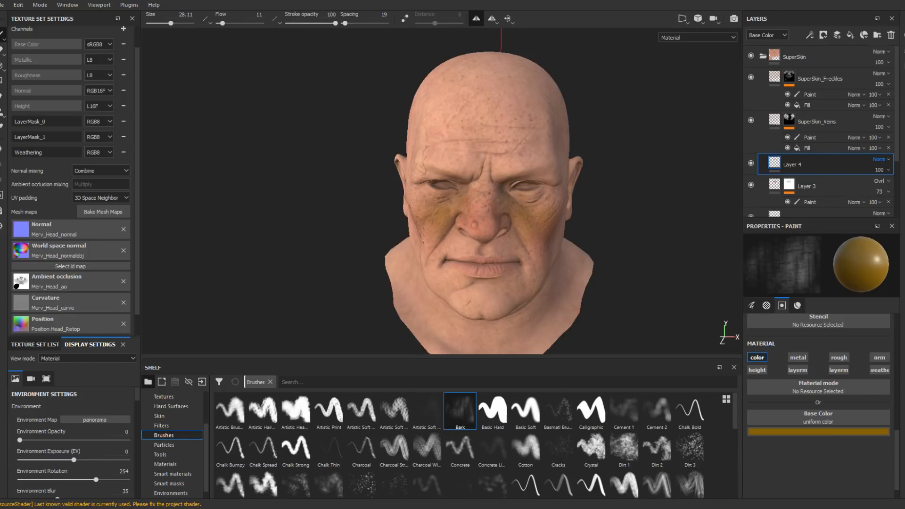
- Try the Overlay blend mode on Layer 4 with an opacity of 27
{"action": "left_click", "coordinate": [845, 181]}
{"action": "left_click", "coordinate": [889, 170]}
{"action": "mouse_move", "coordinate": [886, 187]}
{"action": "left_mouse_down"}
{"action": "mouse_move", "coordinate": [898, 189]}
{"action": "mouse_move", "coordinate": [872, 187]}
{"action": "mouse_move", "coordinate": [883, 187]}
{"action": "left_mouse_up"}
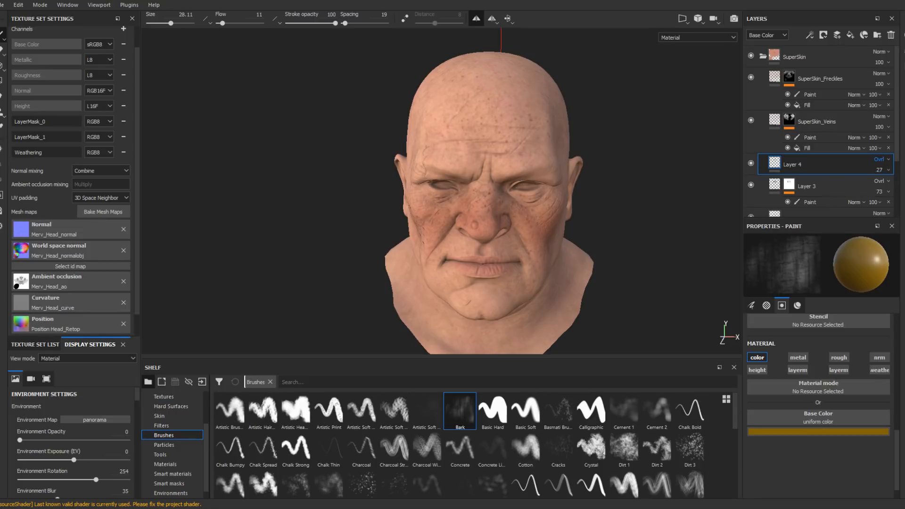
- Set Layer 4's blend mode to Color and its opacity to 14
{"action": "left_click", "coordinate": [818, 180]}
{"action": "left_click", "coordinate": [880, 170]}
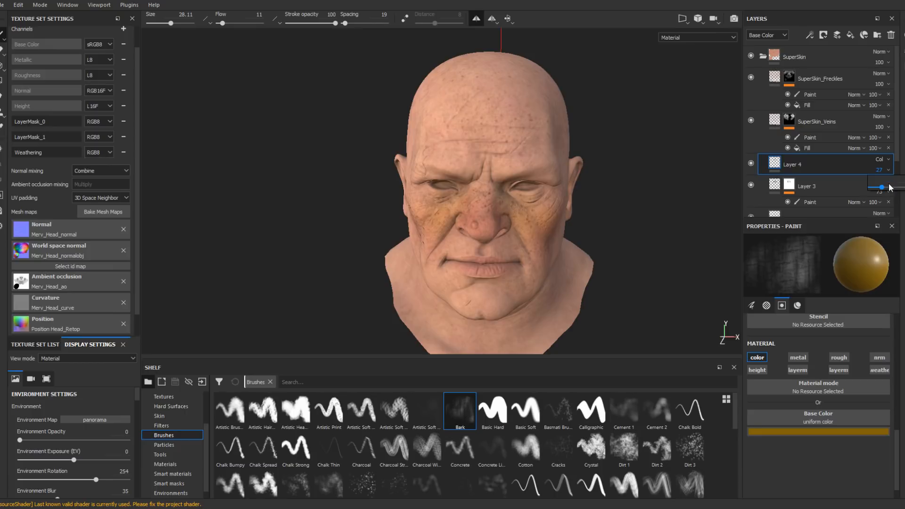
{"action": "mouse_move", "coordinate": [885, 189]}
{"action": "left_mouse_down"}
{"action": "mouse_move", "coordinate": [894, 188]}
{"action": "mouse_move", "coordinate": [880, 189]}
{"action": "left_mouse_up"}
{"action": "left_click_drag", "start_coordinate": [873, 187], "coordinate": [876, 186]}
- Rename Layer 3 as Reds
{"action": "double_click", "coordinate": [817, 186]}
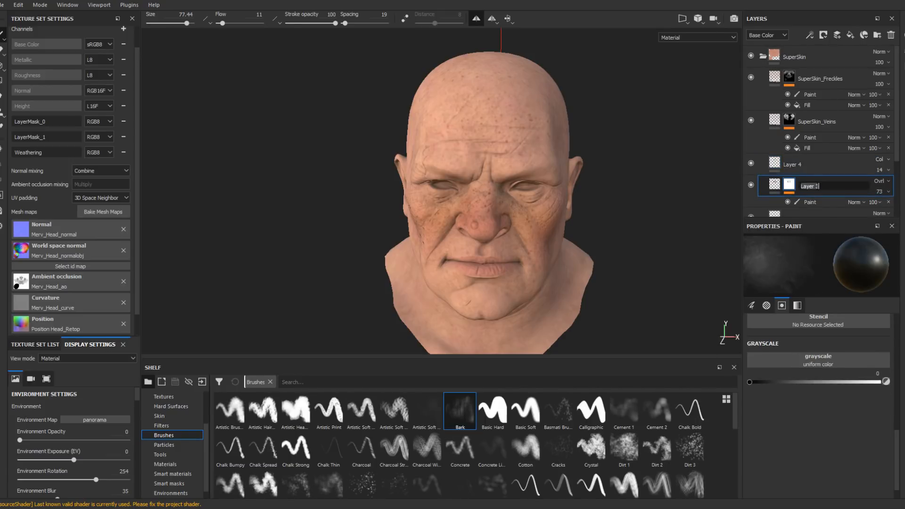
{"action": "type", "text": "Reds"}
{"action": "key", "text": "Return"}
- Rename Layer 4 as Oranges and add a new paint layer above it
{"action": "double_click", "coordinate": [793, 165]}
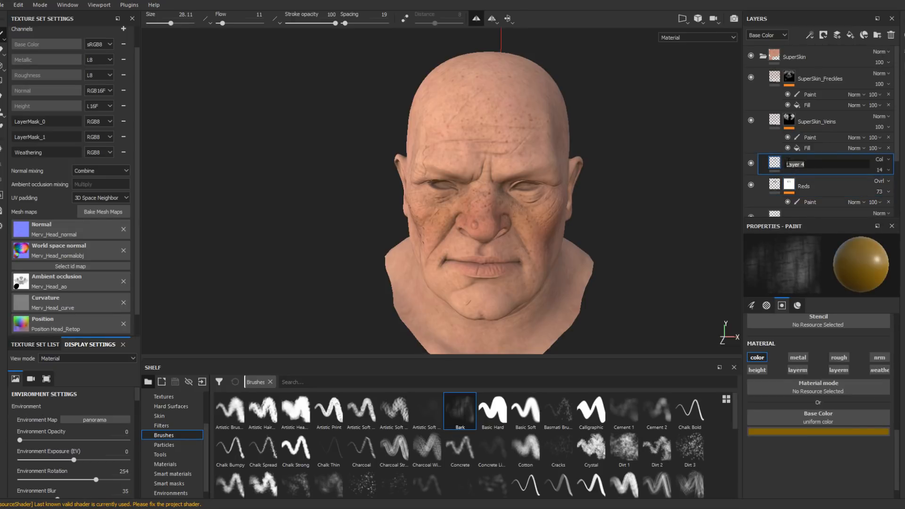
{"action": "type", "text": "Oranges"}
{"action": "left_click", "coordinate": [837, 35]}
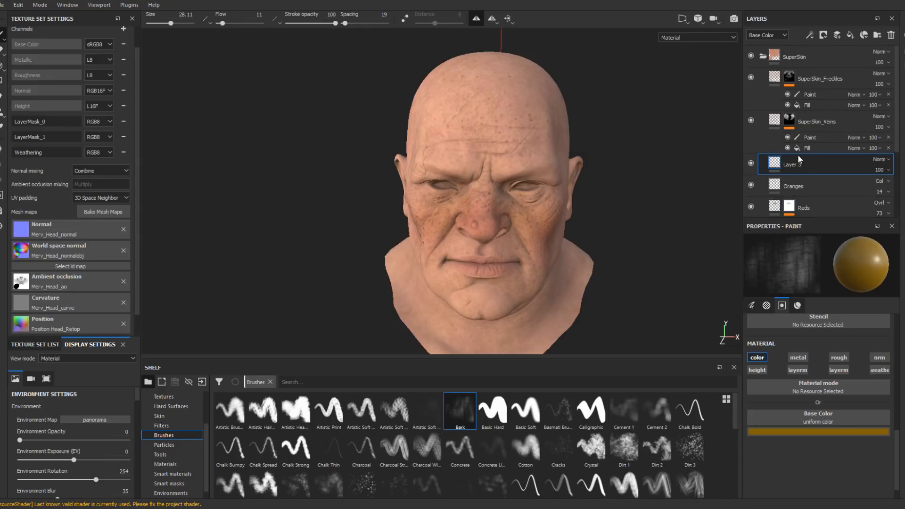
- Set the base color to medium blue and paint it symmetrically over the chin and along the jawline on Layer 3
{"action": "left_click", "coordinate": [808, 430]}
{"action": "left_click_drag", "start_coordinate": [867, 406], "coordinate": [867, 361]}
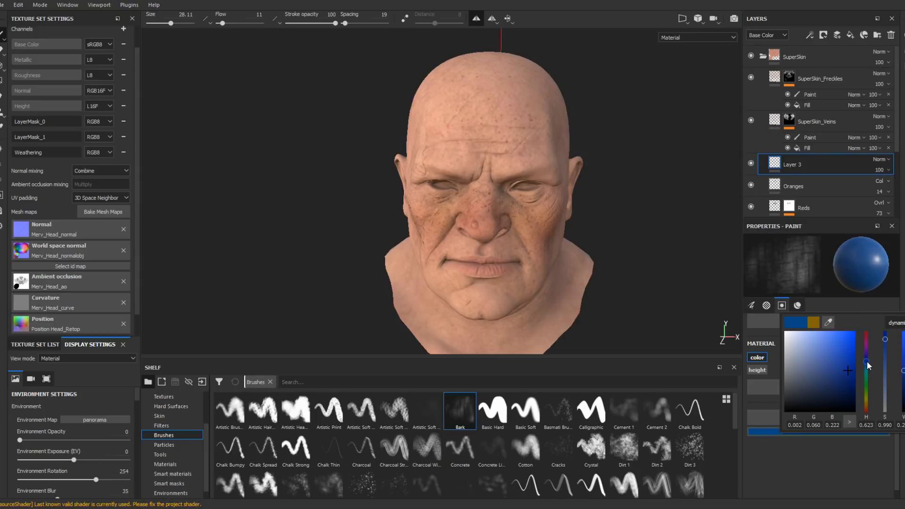
{"action": "left_click", "coordinate": [838, 355]}
{"action": "left_click", "coordinate": [649, 239]}
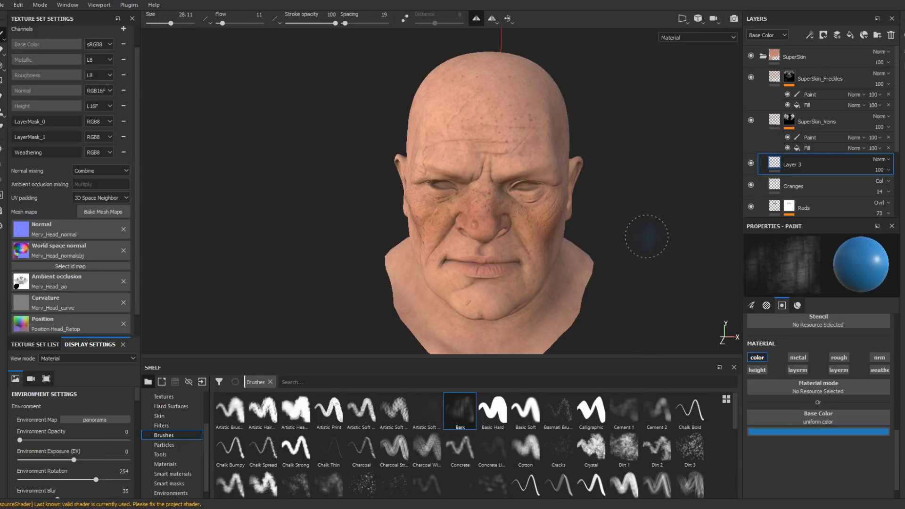
{"action": "mouse_move", "coordinate": [649, 239]}
{"action": "left_mouse_down", "text": "alt"}
{"action": "mouse_move", "coordinate": [604, 210]}
{"action": "mouse_move", "coordinate": [622, 208]}
{"action": "mouse_move", "coordinate": [593, 247]}
{"action": "mouse_move", "coordinate": [615, 240]}
{"action": "mouse_move", "coordinate": [646, 174]}
{"action": "mouse_move", "coordinate": [629, 167]}
{"action": "mouse_move", "coordinate": [637, 169]}
{"action": "left_mouse_up", "text": "alt"}
{"action": "right_click_drag", "start_coordinate": [443, 219], "coordinate": [459, 218], "text": "ctrl"}
{"action": "mouse_move", "coordinate": [443, 219]}
{"action": "left_mouse_down"}
{"action": "mouse_move", "coordinate": [434, 226]}
{"action": "mouse_move", "coordinate": [438, 217]}
{"action": "mouse_move", "coordinate": [467, 222]}
{"action": "mouse_move", "coordinate": [507, 210]}
{"action": "mouse_move", "coordinate": [502, 222]}
{"action": "mouse_move", "coordinate": [483, 217]}
{"action": "mouse_move", "coordinate": [504, 217]}
{"action": "left_mouse_up"}
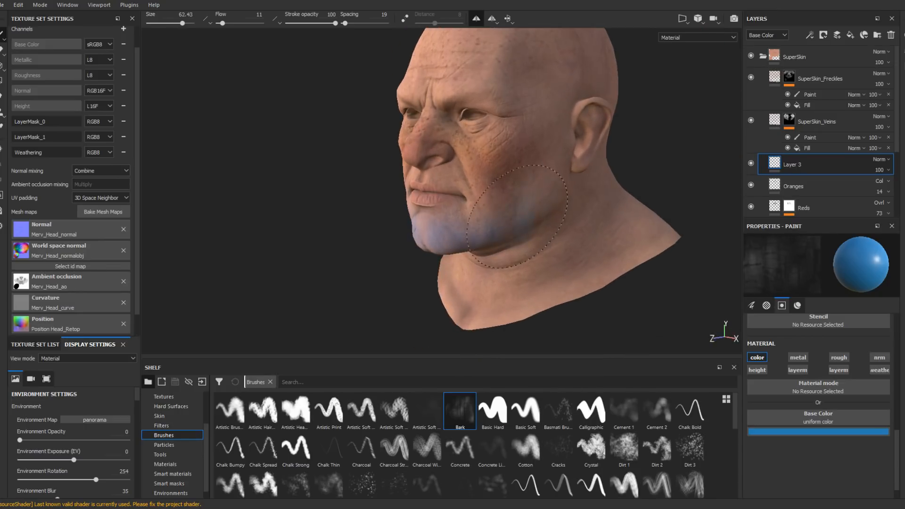
{"action": "right_click_drag", "start_coordinate": [503, 217], "coordinate": [523, 217], "text": "ctrl"}
{"action": "right_click_drag", "start_coordinate": [486, 211], "coordinate": [463, 210], "text": "ctrl"}
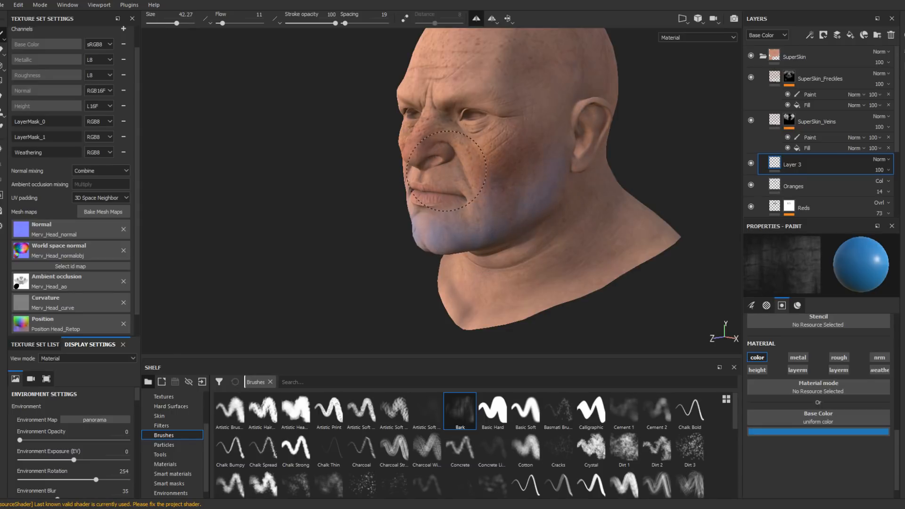
- Paint blue around the mouth, covering the upper lip area and lower cheeks on Layer 3
{"action": "left_click_drag", "start_coordinate": [460, 201], "coordinate": [542, 206], "text": "alt"}
{"action": "scroll", "coordinate": [436, 184], "scroll_direction": "up", "scroll_amount": 1}
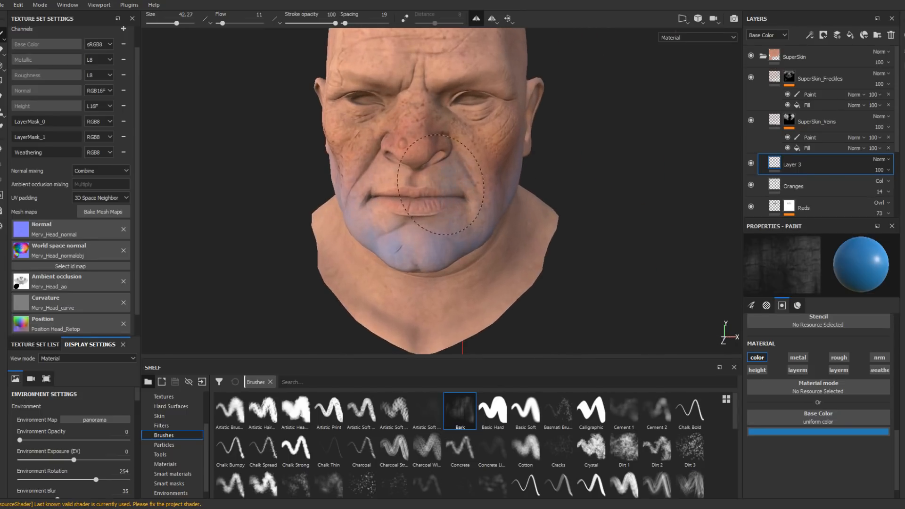
{"action": "right_click_drag", "start_coordinate": [445, 181], "coordinate": [423, 179], "text": "ctrl"}
{"action": "left_click_drag", "start_coordinate": [507, 226], "coordinate": [481, 205], "text": "alt"}
{"action": "right_click_drag", "start_coordinate": [482, 206], "coordinate": [502, 206], "text": "ctrl"}
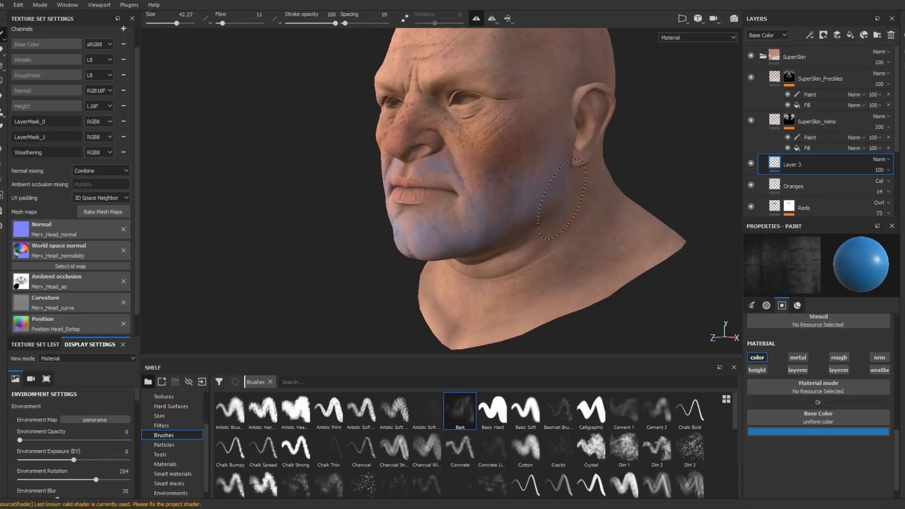
- Extend the blue paint along the rear jaw and onto the neck with a brush size of about 56
{"action": "mouse_move", "coordinate": [537, 203]}
{"action": "left_mouse_down", "text": "alt"}
{"action": "mouse_move", "coordinate": [520, 155]}
{"action": "mouse_move", "coordinate": [541, 215]}
{"action": "left_mouse_up", "text": "alt"}
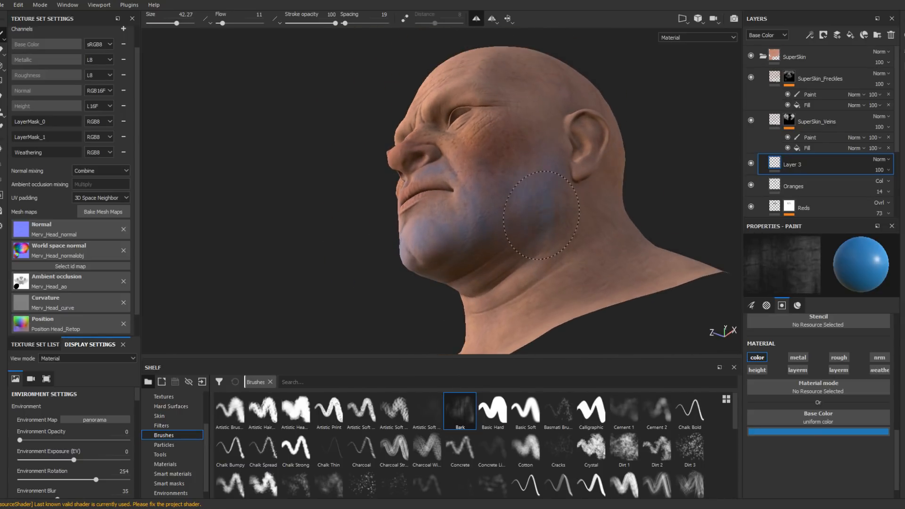
{"action": "right_click_drag", "start_coordinate": [541, 215], "coordinate": [555, 215], "text": "ctrl"}
{"action": "left_click_drag", "start_coordinate": [554, 215], "coordinate": [590, 259], "text": "alt"}
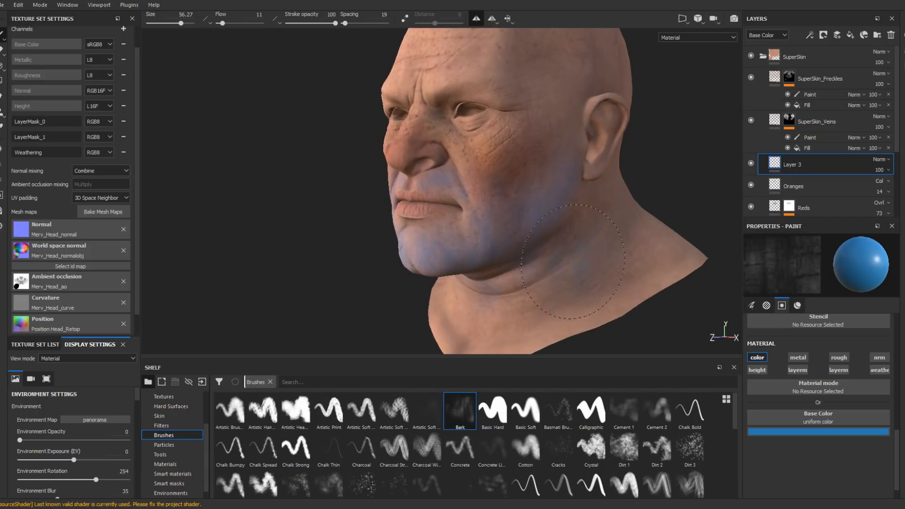
{"action": "mouse_move", "coordinate": [590, 258]}
{"action": "right_mouse_down", "text": "alt"}
{"action": "mouse_move", "coordinate": [523, 197]}
{"action": "mouse_move", "coordinate": [507, 217]}
{"action": "right_mouse_up", "text": "alt"}
{"action": "mouse_move", "coordinate": [507, 217]}
{"action": "left_mouse_down", "text": "alt"}
{"action": "mouse_move", "coordinate": [528, 248]}
{"action": "mouse_move", "coordinate": [550, 254]}
{"action": "mouse_move", "coordinate": [499, 240]}
{"action": "mouse_move", "coordinate": [517, 215]}
{"action": "left_mouse_up", "text": "alt"}
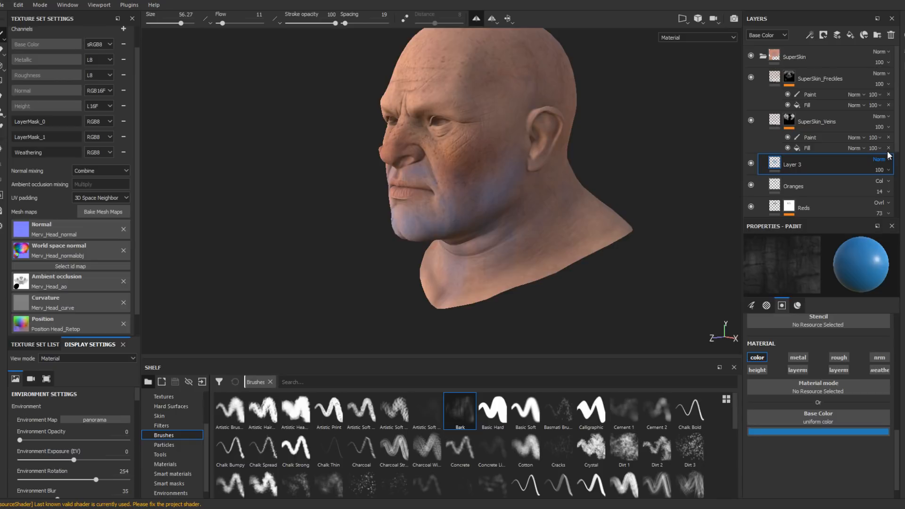
- Try the Overlay and Multiply blend modes on Layer 3
{"action": "left_click", "coordinate": [873, 101]}
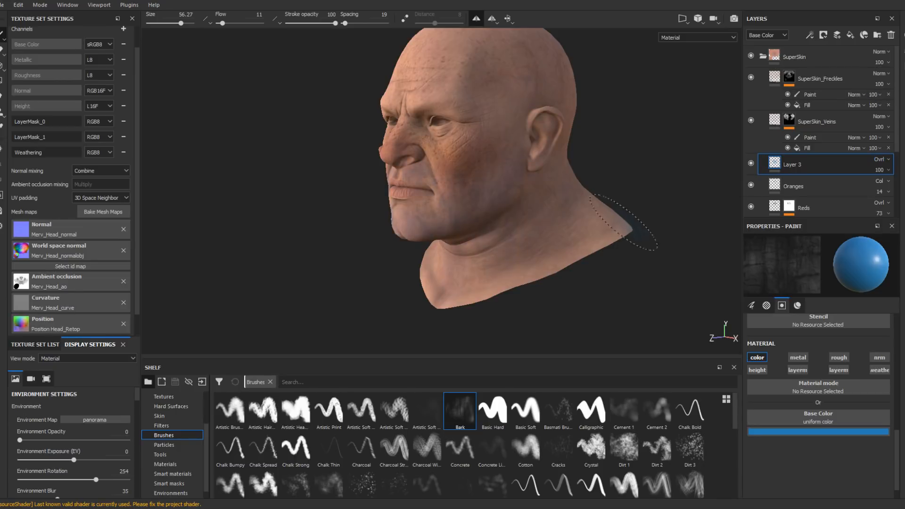
{"action": "left_click_drag", "start_coordinate": [639, 160], "coordinate": [754, 139], "text": "alt"}
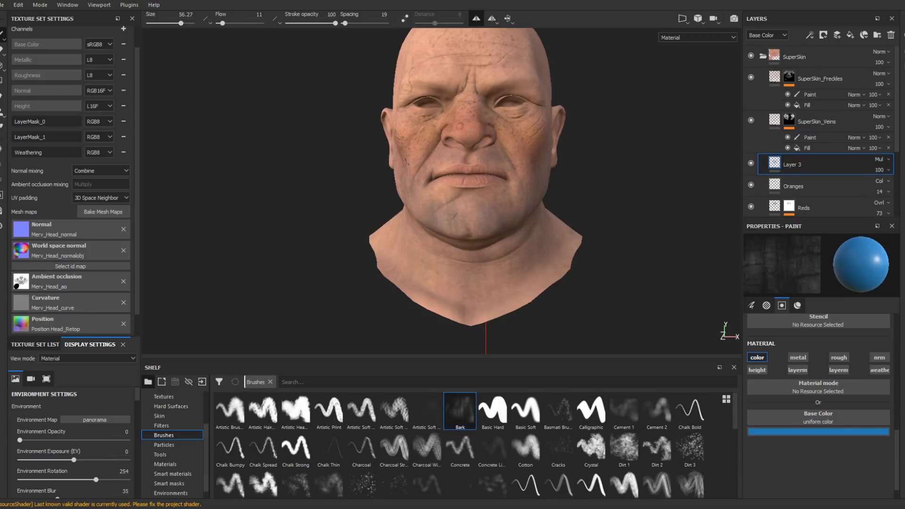
- Paint more blue over the chin, jaw and upper neck with the Cement 1 brush at a size of about 48
{"action": "left_click", "coordinate": [625, 409]}
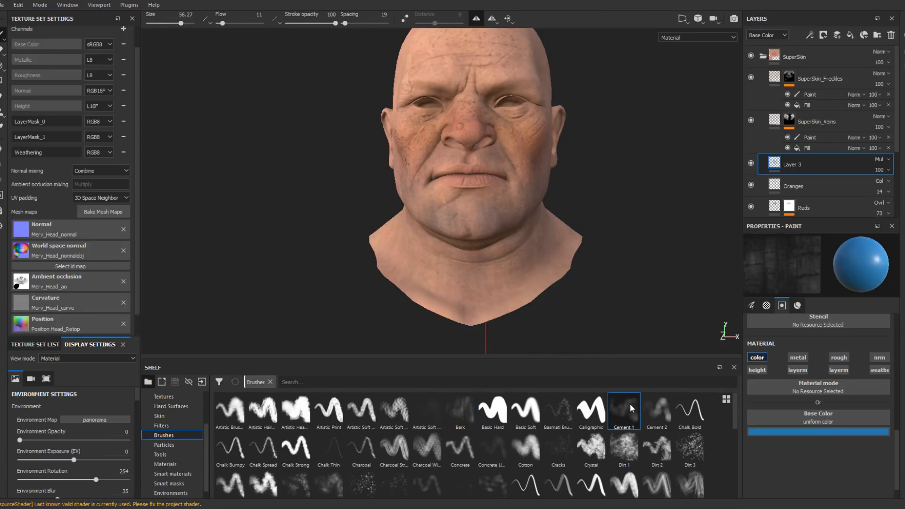
{"action": "right_click_drag", "start_coordinate": [493, 236], "coordinate": [538, 236], "text": "ctrl"}
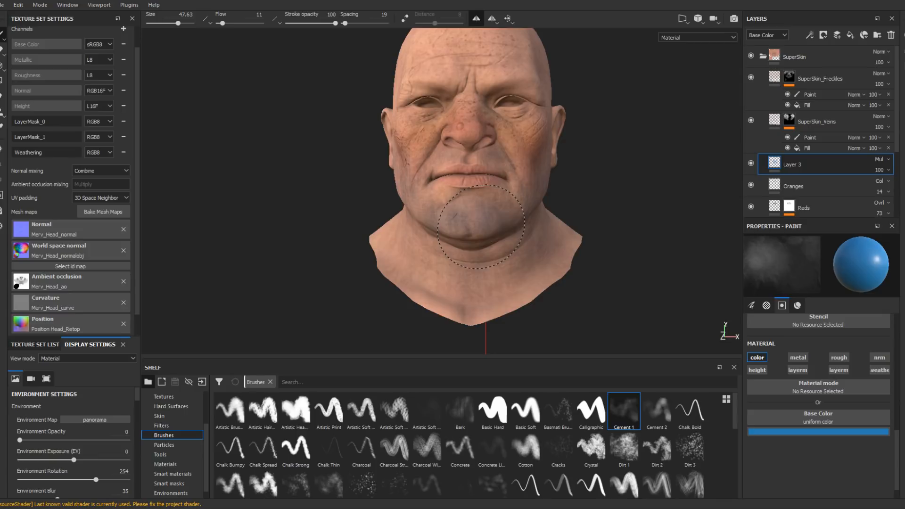
{"action": "left_click_drag", "start_coordinate": [481, 226], "coordinate": [468, 251], "text": "alt"}
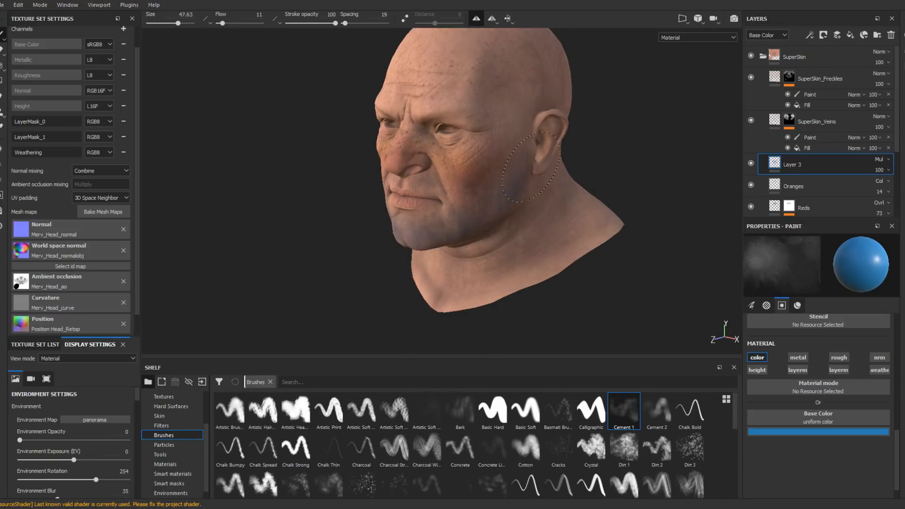
{"action": "left_click_drag", "start_coordinate": [510, 223], "coordinate": [501, 203], "text": "alt"}
{"action": "left_click_drag", "start_coordinate": [431, 238], "coordinate": [431, 202], "text": "alt"}
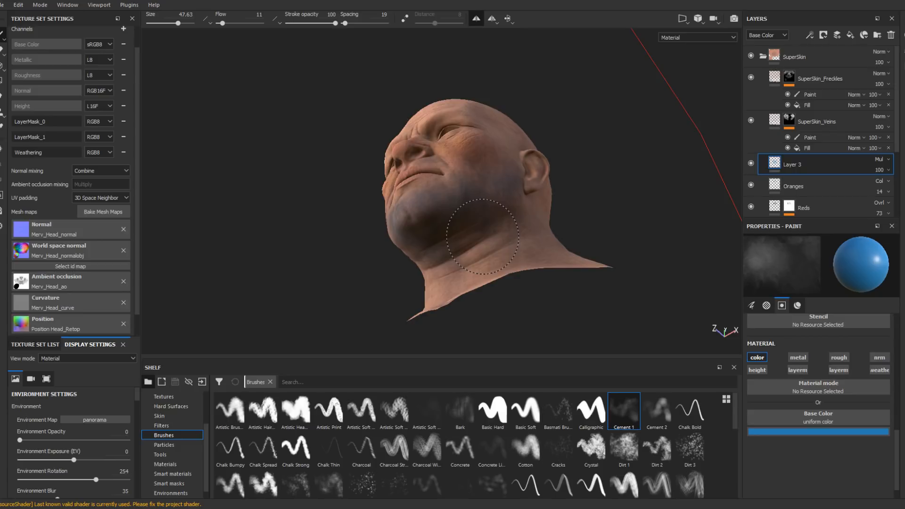
{"action": "left_click_drag", "start_coordinate": [482, 236], "coordinate": [475, 275], "text": "alt"}
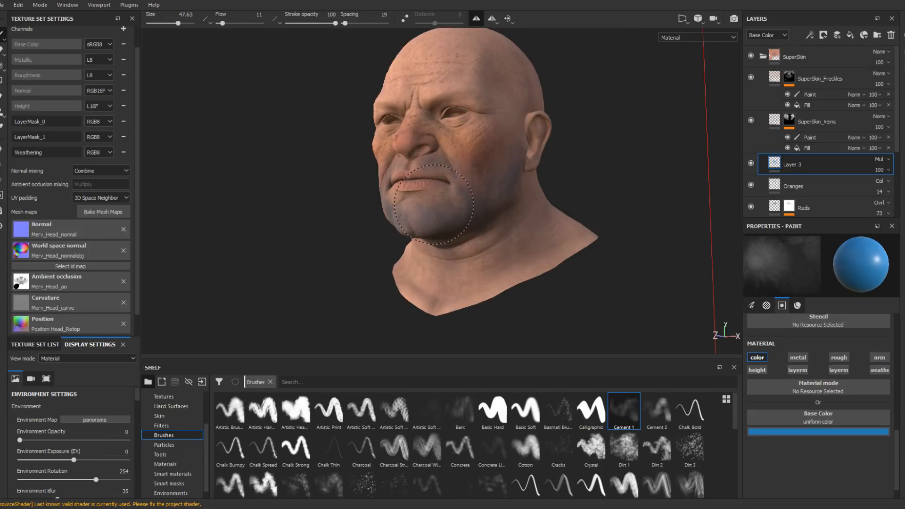
{"action": "left_click_drag", "start_coordinate": [454, 218], "coordinate": [458, 223], "text": "alt"}
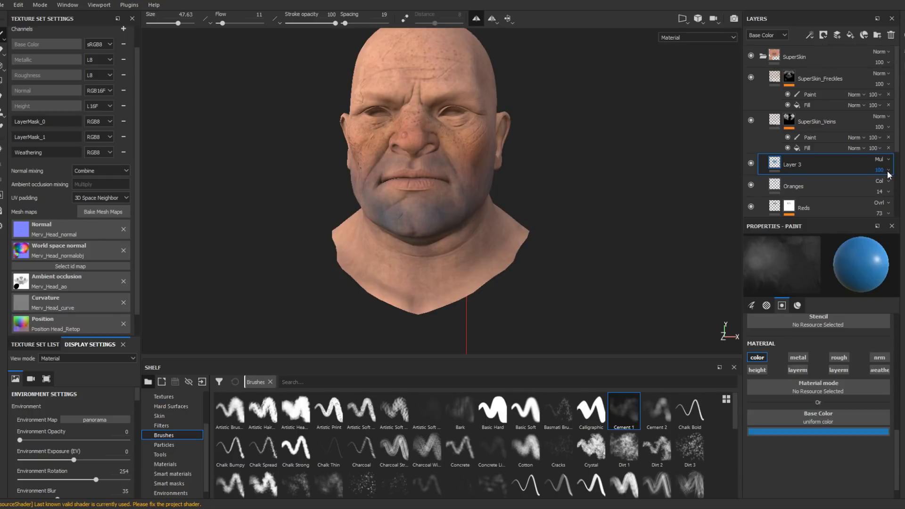
- Set Layer 3's blend mode to Overlay and lower its opacity to 42
{"action": "left_click_drag", "start_coordinate": [888, 175], "coordinate": [802, 195]}
{"action": "left_click_drag", "start_coordinate": [583, 203], "coordinate": [593, 227], "text": "alt"}
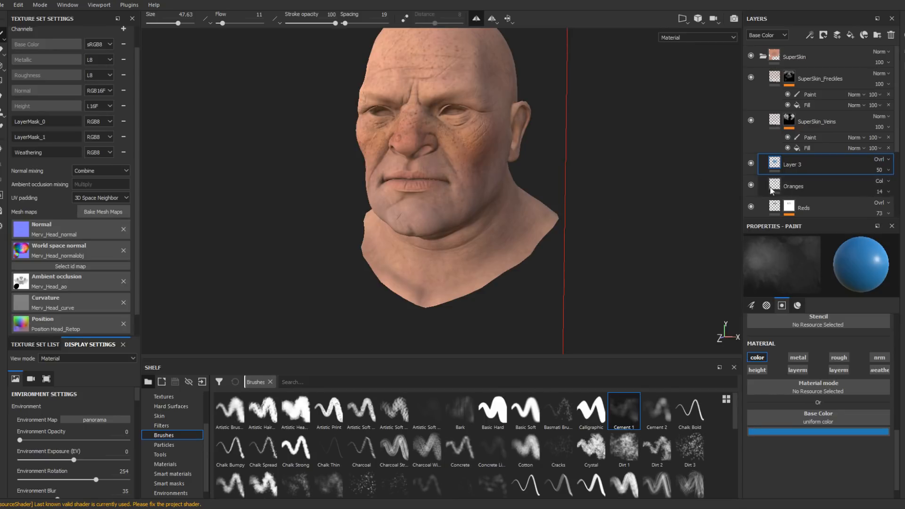
{"action": "left_click", "coordinate": [889, 171]}
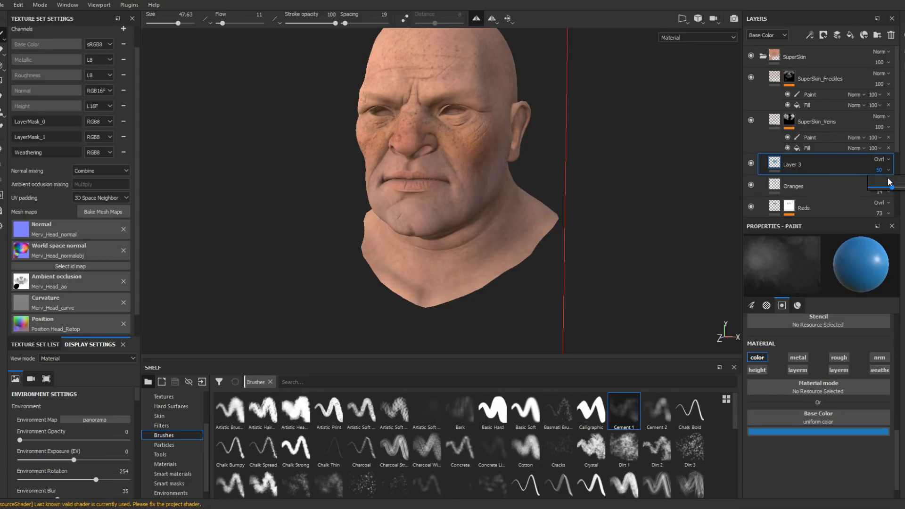
{"action": "left_click_drag", "start_coordinate": [888, 180], "coordinate": [890, 203]}
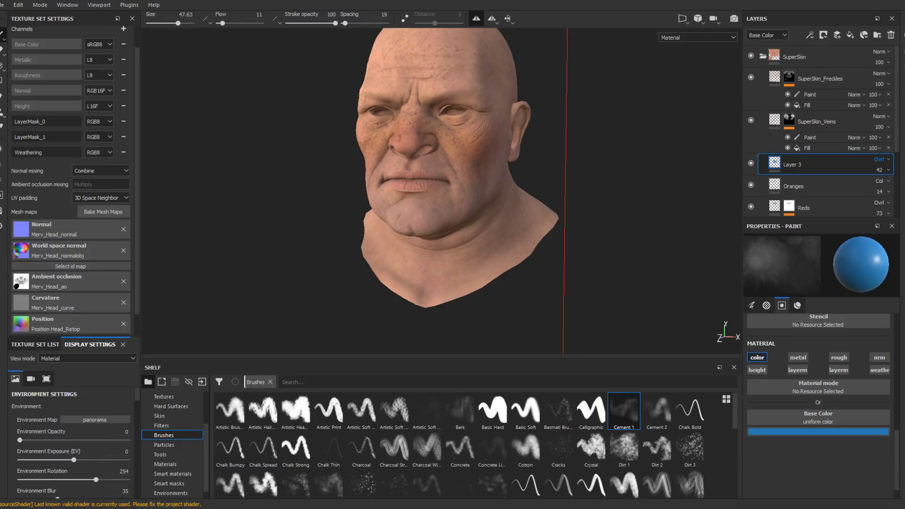
- Set Layer 3's blend mode to Hard Light and check the blue zones on the face and neck
{"action": "left_click", "coordinate": [869, 143]}
{"action": "mouse_move", "coordinate": [421, 255]}
{"action": "left_mouse_down", "text": "alt"}
{"action": "mouse_move", "coordinate": [685, 245]}
{"action": "mouse_move", "coordinate": [512, 247]}
{"action": "mouse_move", "coordinate": [550, 251]}
{"action": "mouse_move", "coordinate": [529, 153]}
{"action": "left_mouse_up", "text": "alt"}
{"action": "scroll", "coordinate": [528, 153], "scroll_direction": "up", "scroll_amount": 2}
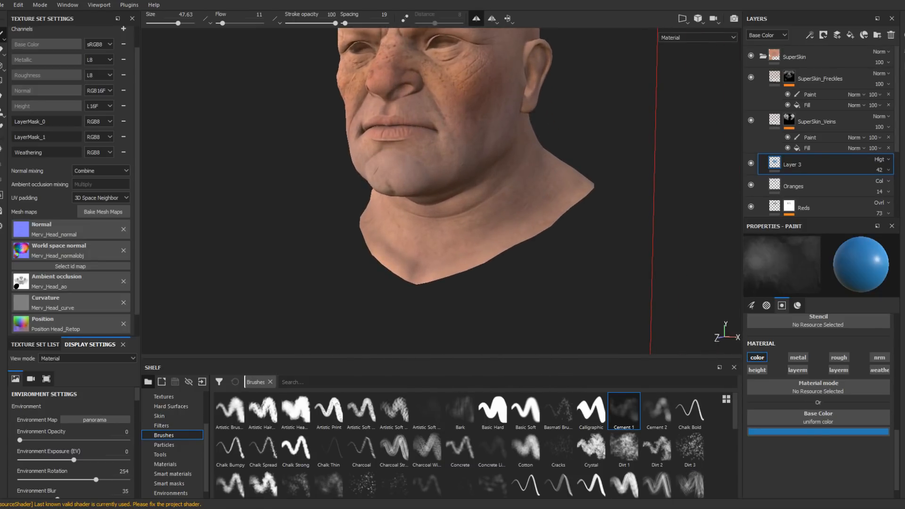
{"action": "middle_click_drag", "start_coordinate": [591, 65], "coordinate": [617, 146], "text": "alt"}
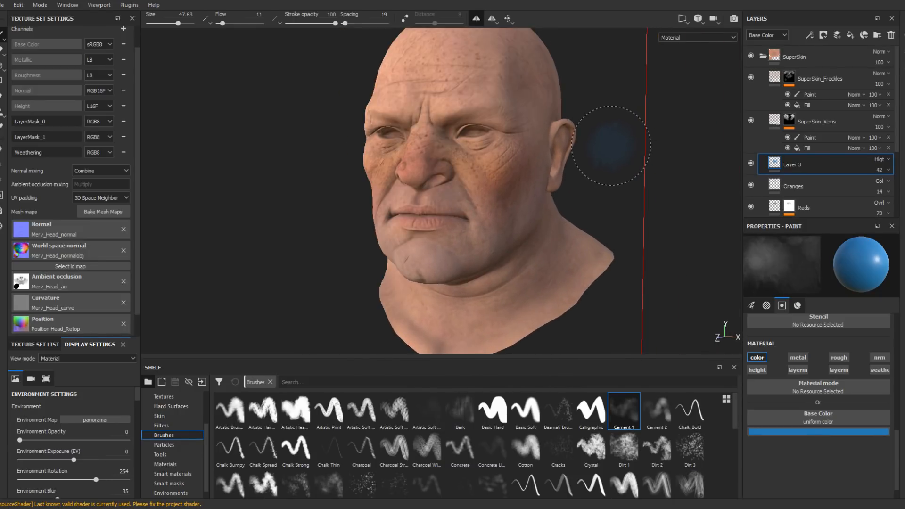
{"action": "mouse_move", "coordinate": [611, 145]}
{"action": "left_mouse_down", "text": "alt"}
{"action": "mouse_move", "coordinate": [597, 134]}
{"action": "mouse_move", "coordinate": [599, 141]}
{"action": "left_mouse_up", "text": "alt"}
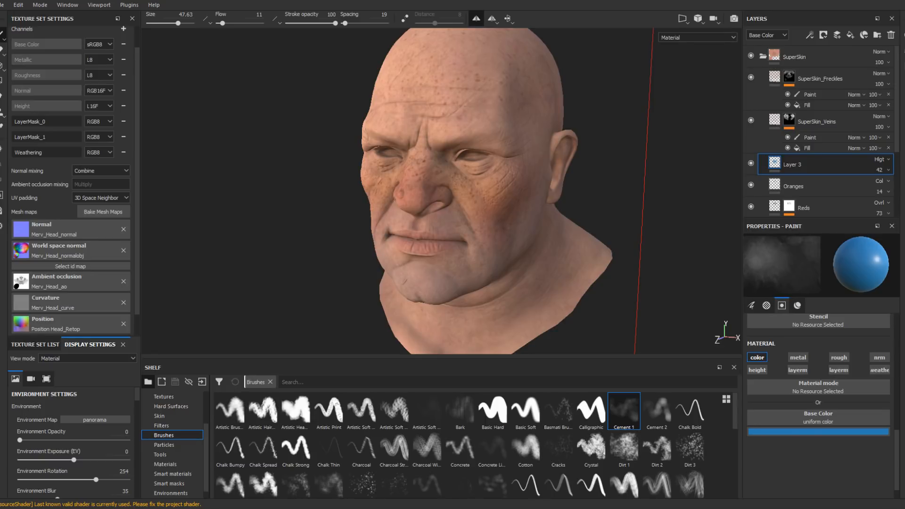
- Paint blue around both eyes on Layer 3 with a smaller brush, sized about 20 to 28
{"action": "right_click_drag", "start_coordinate": [481, 166], "coordinate": [455, 166], "text": "ctrl"}
{"action": "left_click_drag", "start_coordinate": [455, 166], "coordinate": [501, 171]}
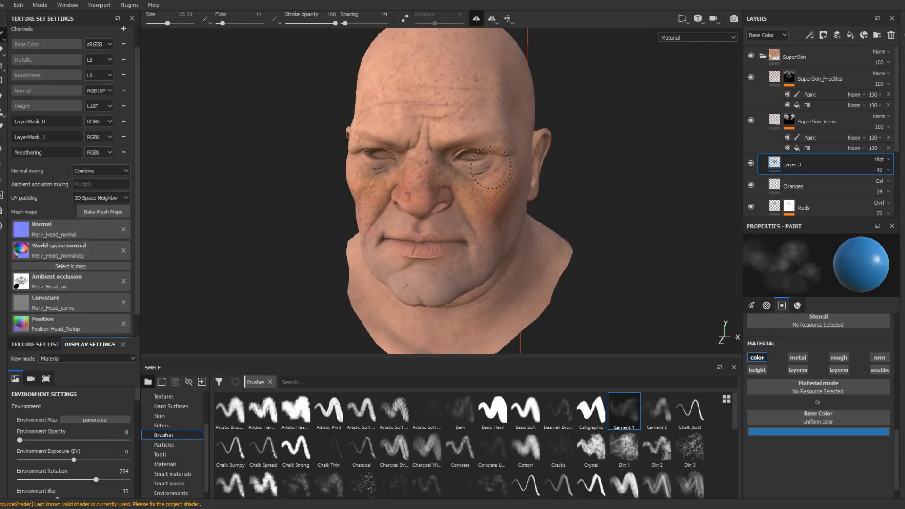
{"action": "mouse_move", "coordinate": [491, 164]}
{"action": "left_mouse_down", "text": "alt"}
{"action": "mouse_move", "coordinate": [479, 159]}
{"action": "mouse_move", "coordinate": [457, 178]}
{"action": "mouse_move", "coordinate": [471, 165]}
{"action": "mouse_move", "coordinate": [594, 162]}
{"action": "mouse_move", "coordinate": [525, 181]}
{"action": "mouse_move", "coordinate": [486, 169]}
{"action": "left_mouse_up", "text": "alt"}
{"action": "key", "text": "bracketright"}
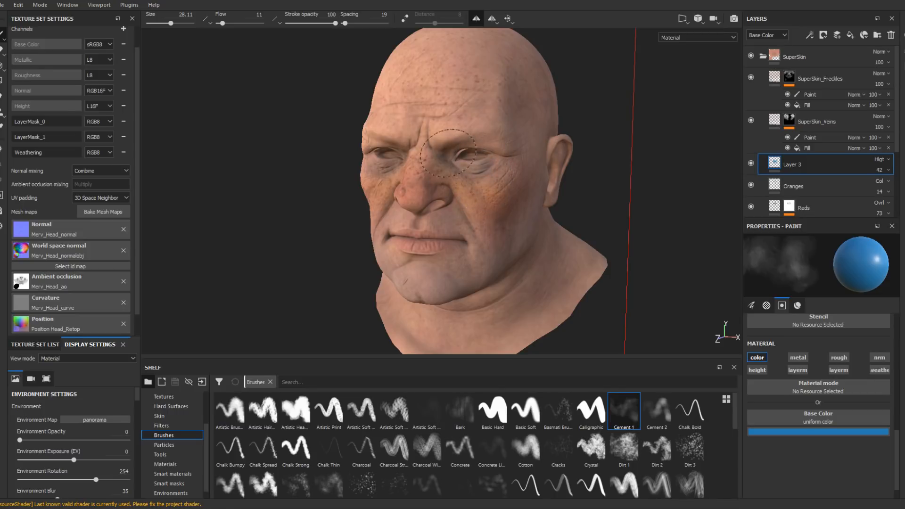
- Paint yellow across the forehead on the Oranges layer with a brush size of about 50
{"action": "left_click", "coordinate": [785, 187]}
{"action": "left_click", "coordinate": [819, 432]}
{"action": "left_click_drag", "start_coordinate": [866, 364], "coordinate": [867, 396]}
{"action": "left_click", "coordinate": [446, 94]}
{"action": "right_click_drag", "start_coordinate": [445, 92], "coordinate": [490, 92], "text": "ctrl"}
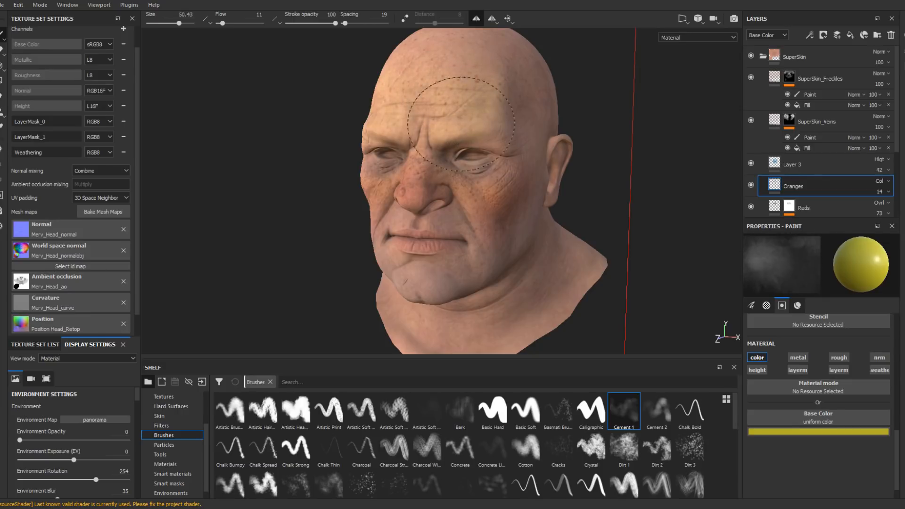
- Change the base color to a muted gold and touch up the brow, nose bridge and ear on Oranges with a brush size of about 28
{"action": "left_click", "coordinate": [838, 432]}
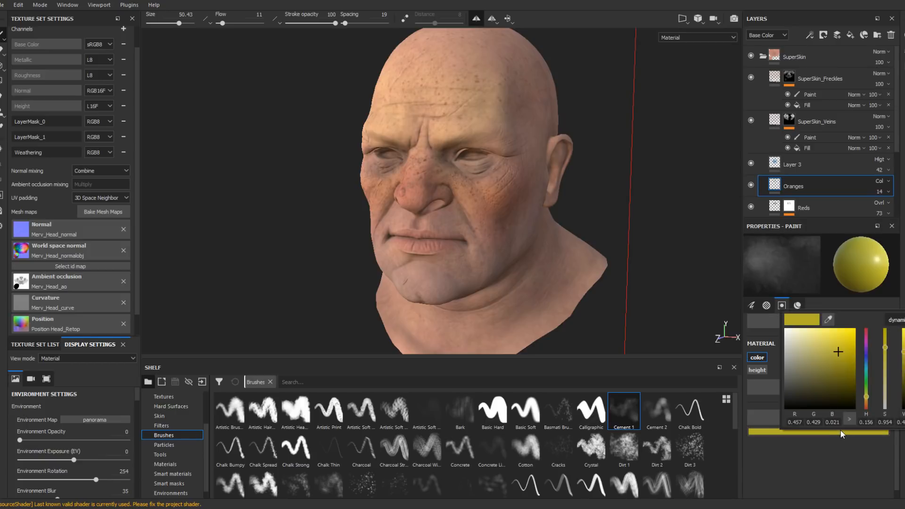
{"action": "left_click", "coordinate": [868, 400]}
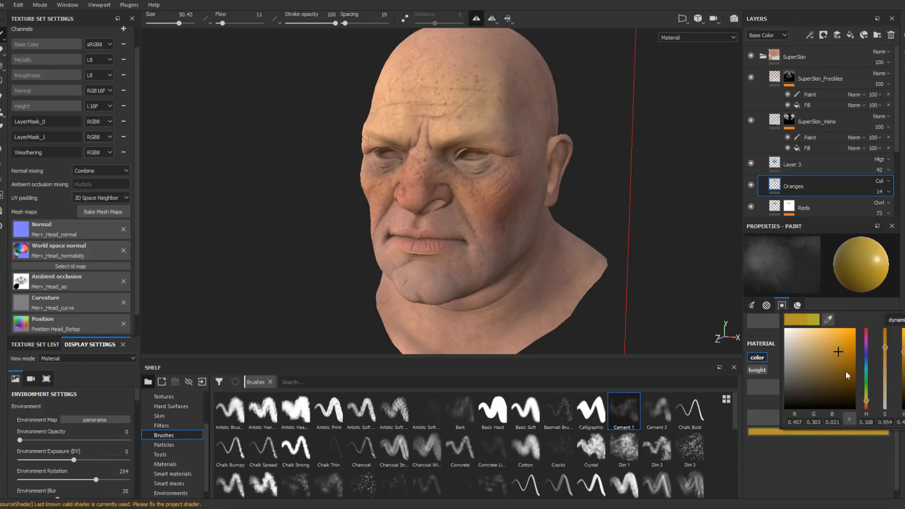
{"action": "left_click", "coordinate": [826, 353]}
{"action": "key", "text": "bracketleft"}
{"action": "key", "text": "bracketleft"}
{"action": "key", "text": "bracketleft"}
{"action": "key", "text": "bracketleft"}
{"action": "key", "text": "bracketleft"}
{"action": "key", "text": "bracketleft"}
{"action": "key", "text": "bracketleft"}
{"action": "key", "text": "bracketleft"}
{"action": "key", "text": "bracketleft"}
{"action": "mouse_move", "coordinate": [423, 124]}
{"action": "left_mouse_down"}
{"action": "mouse_move", "coordinate": [418, 170]}
{"action": "mouse_move", "coordinate": [432, 98]}
{"action": "mouse_move", "coordinate": [425, 125]}
{"action": "mouse_move", "coordinate": [434, 171]}
{"action": "mouse_move", "coordinate": [566, 172]}
{"action": "left_mouse_up"}
{"action": "right_click_drag", "start_coordinate": [566, 173], "coordinate": [560, 211], "text": "alt"}
{"action": "left_click_drag", "start_coordinate": [560, 211], "coordinate": [516, 202], "text": "alt"}
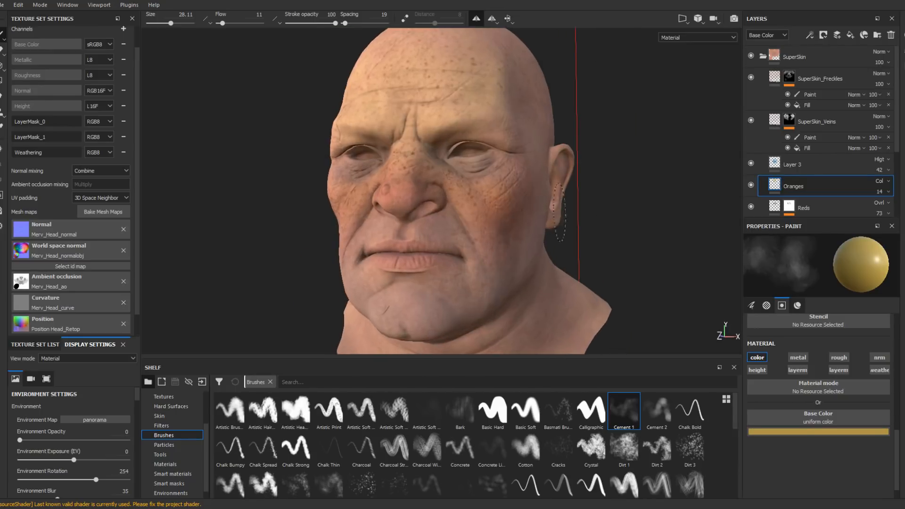
{"action": "right_click_drag", "start_coordinate": [516, 202], "coordinate": [501, 158], "text": "alt"}
- Add a new folder above Layer 3 and move Layer 3, Oranges, Reds and Layer 2 into it
{"action": "left_click", "coordinate": [819, 165]}
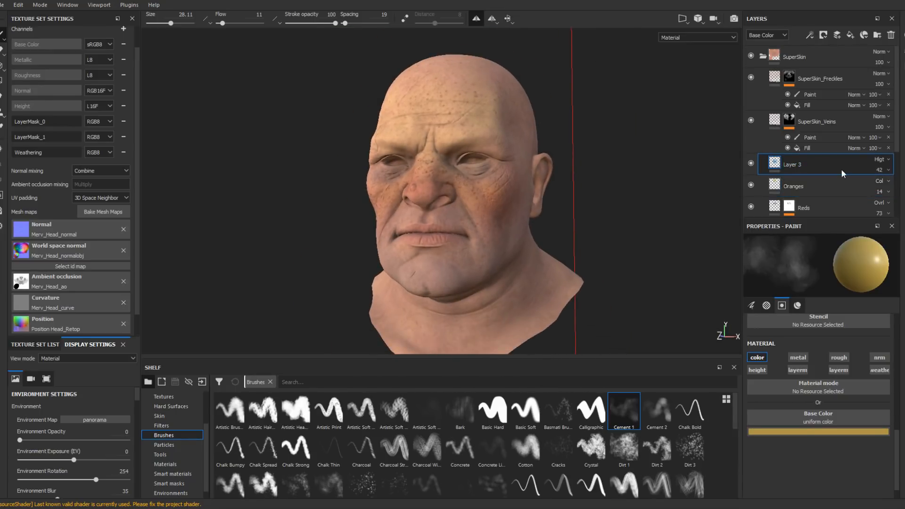
{"action": "left_click", "coordinate": [878, 35]}
{"action": "scroll", "coordinate": [802, 161], "scroll_direction": "down", "scroll_amount": 3}
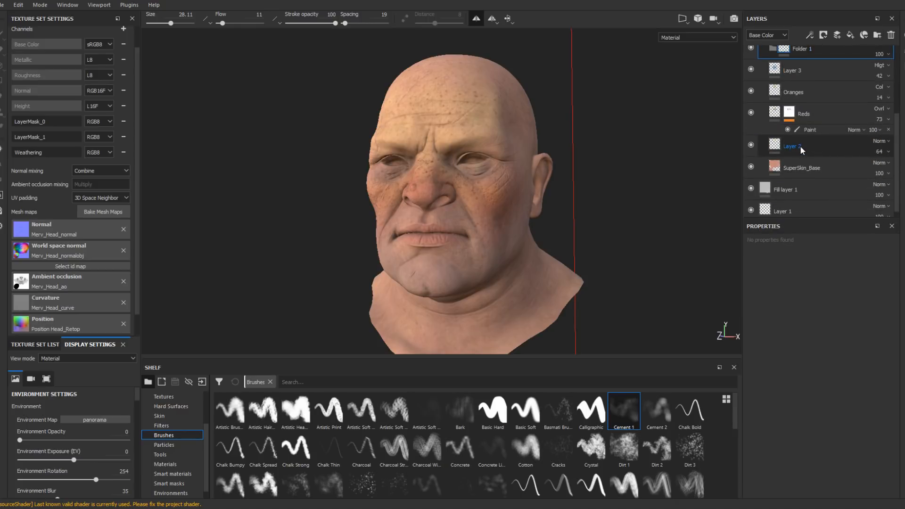
{"action": "left_click", "coordinate": [800, 146], "text": "shift"}
{"action": "scroll", "coordinate": [801, 146], "scroll_direction": "up", "scroll_amount": 3}
{"action": "left_click_drag", "start_coordinate": [808, 158], "coordinate": [808, 132]}
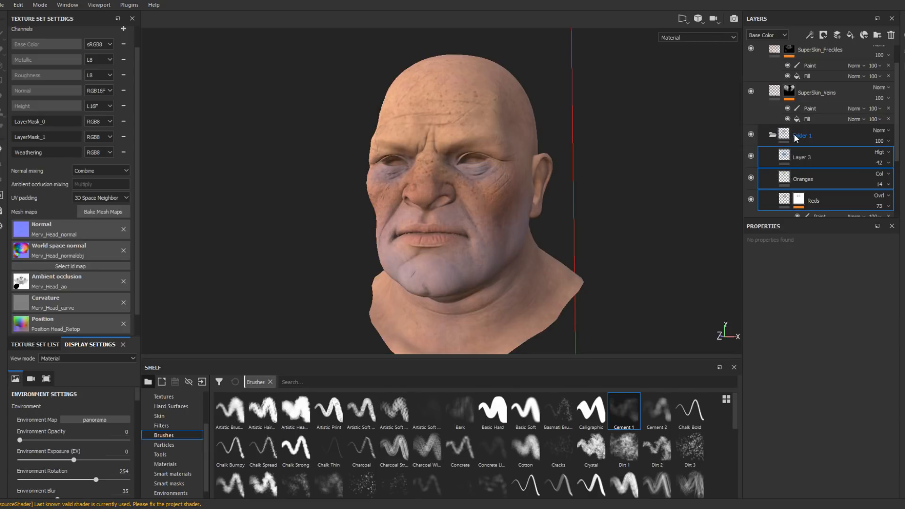
{"action": "left_click", "coordinate": [801, 137]}
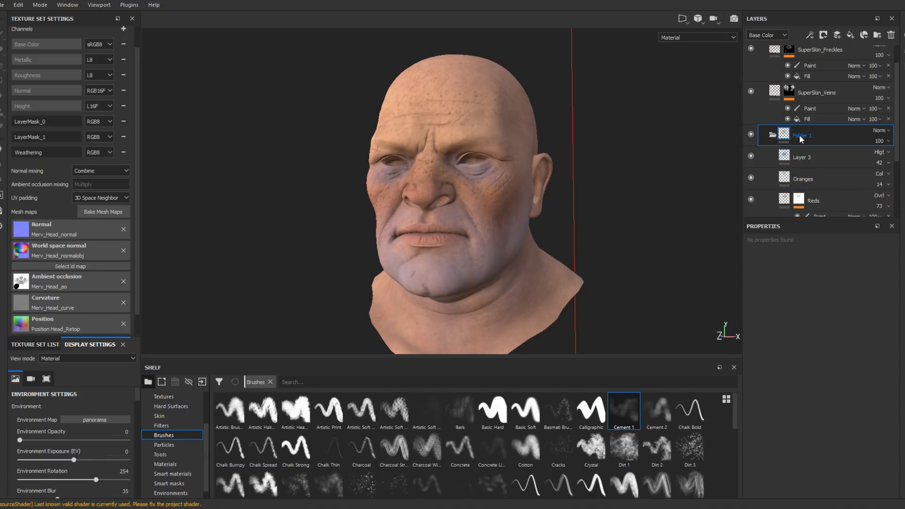
- Set Folder 1's blend mode to Passthrough
{"action": "left_click", "coordinate": [880, 131]}
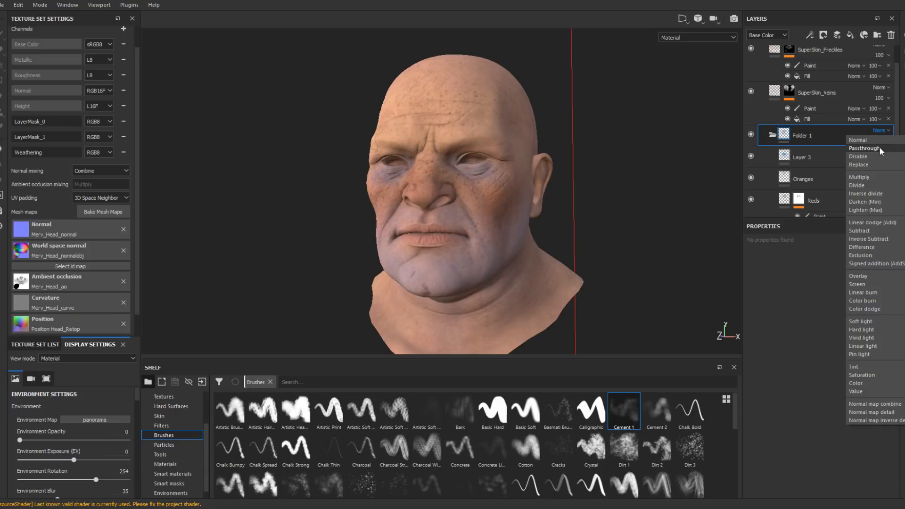
{"action": "left_click", "coordinate": [881, 149]}
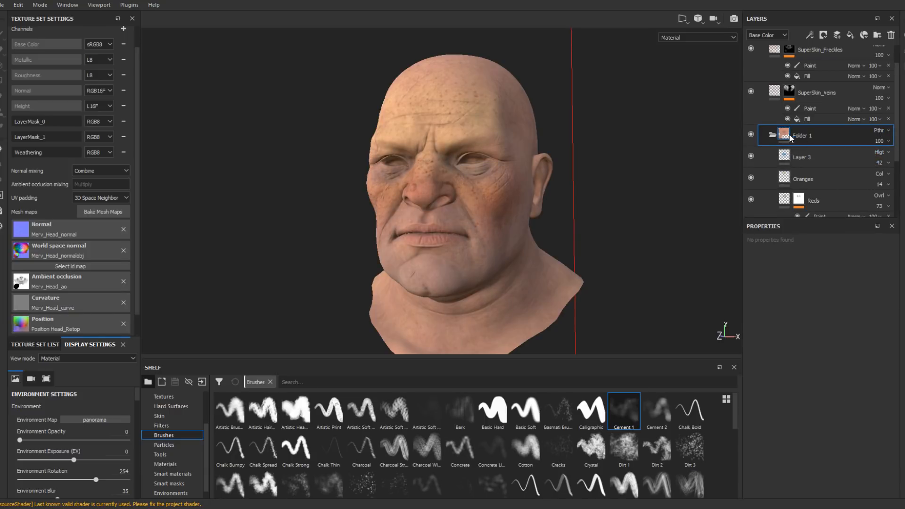
- Add a white mask to Folder 1 and paint black on it from the forehead to the cheek, with a brush size of about 77
{"action": "right_click", "coordinate": [805, 141]}
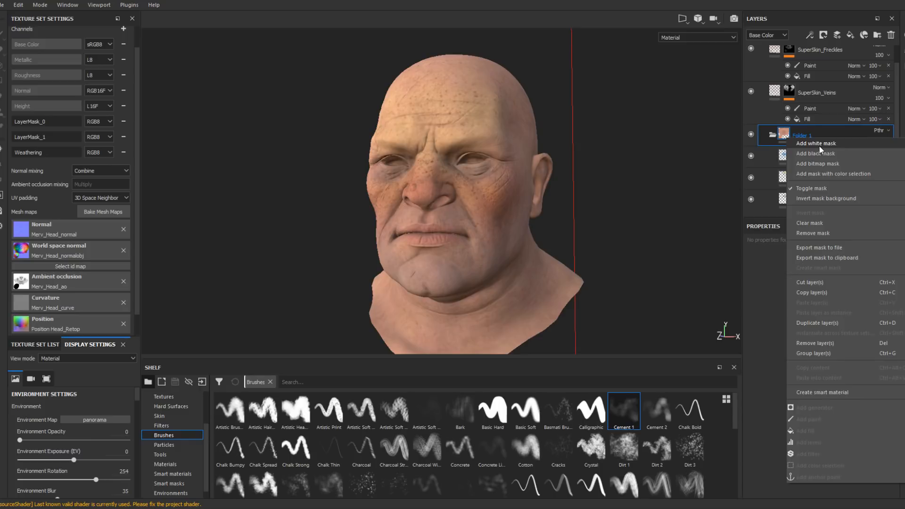
{"action": "left_click", "coordinate": [820, 146]}
{"action": "left_click_drag", "start_coordinate": [626, 262], "coordinate": [604, 239], "text": "alt"}
{"action": "mouse_move", "coordinate": [441, 87]}
{"action": "left_mouse_down"}
{"action": "mouse_move", "coordinate": [436, 118]}
{"action": "mouse_move", "coordinate": [443, 95]}
{"action": "mouse_move", "coordinate": [451, 126]}
{"action": "mouse_move", "coordinate": [455, 121]}
{"action": "mouse_move", "coordinate": [431, 168]}
{"action": "mouse_move", "coordinate": [443, 167]}
{"action": "mouse_move", "coordinate": [427, 182]}
{"action": "mouse_move", "coordinate": [471, 167]}
{"action": "mouse_move", "coordinate": [476, 205]}
{"action": "mouse_move", "coordinate": [505, 199]}
{"action": "left_mouse_up"}
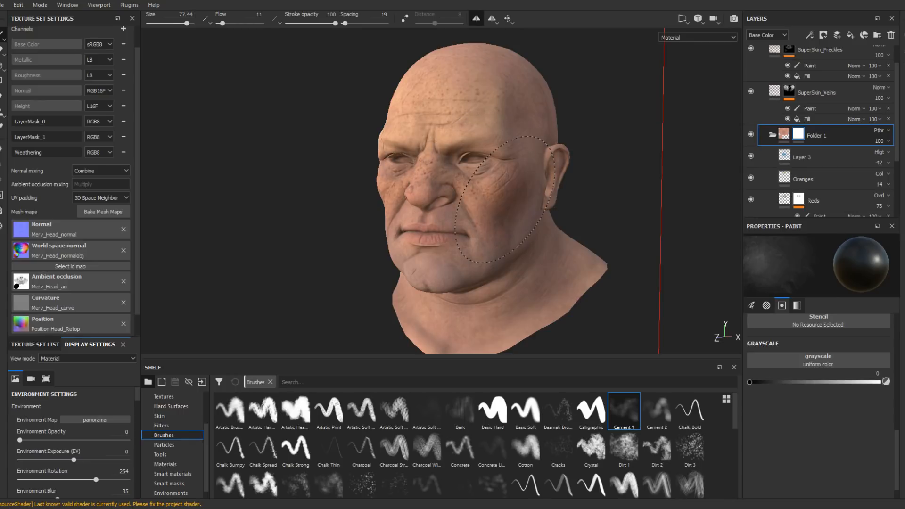
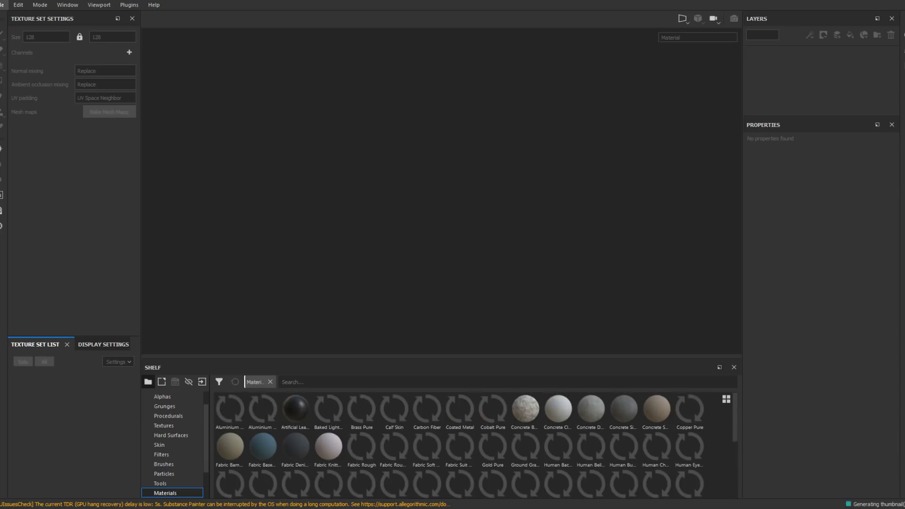
- Reopen the head project as the most recent file
{"action": "left_click", "coordinate": [2, 5]}
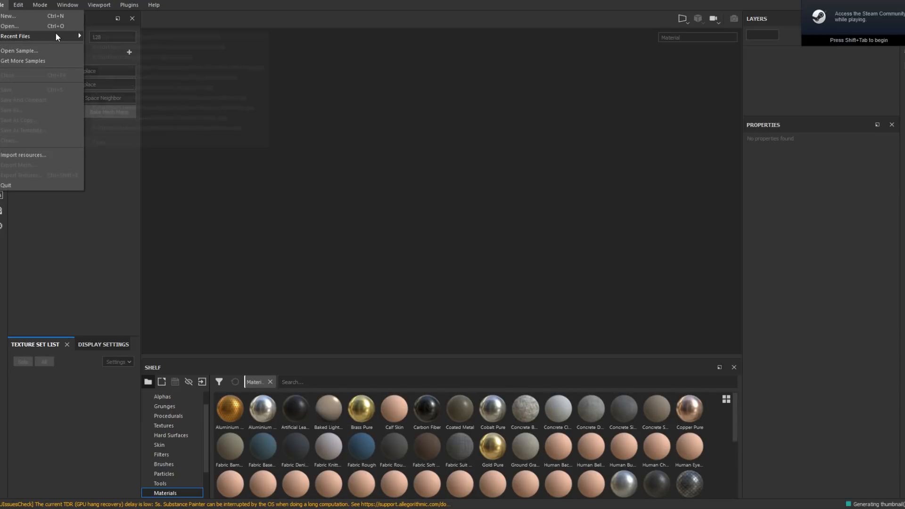
{"action": "mouse_move", "coordinate": [55, 32]}
{"action": "left_click", "coordinate": [229, 35]}
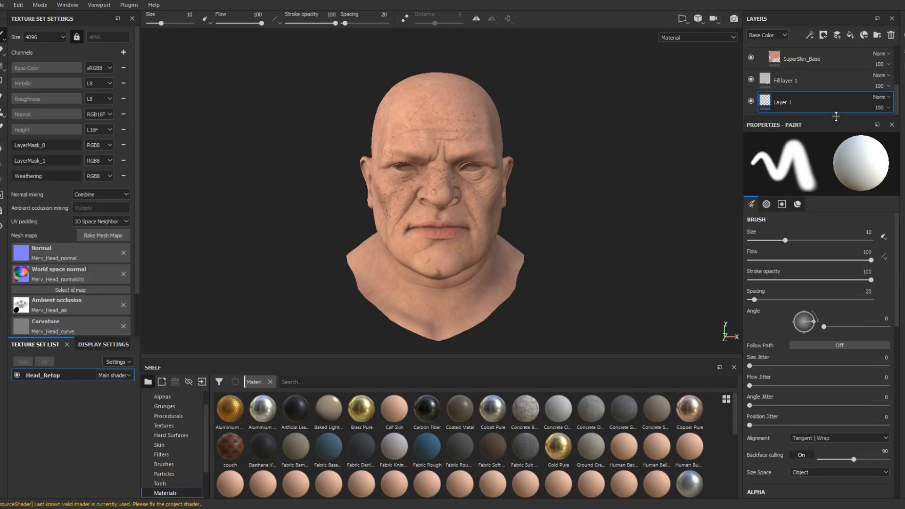
- Enlarge the layer stack area and set Layer 2's opacity to 68
{"action": "left_click_drag", "start_coordinate": [836, 115], "coordinate": [837, 329]}
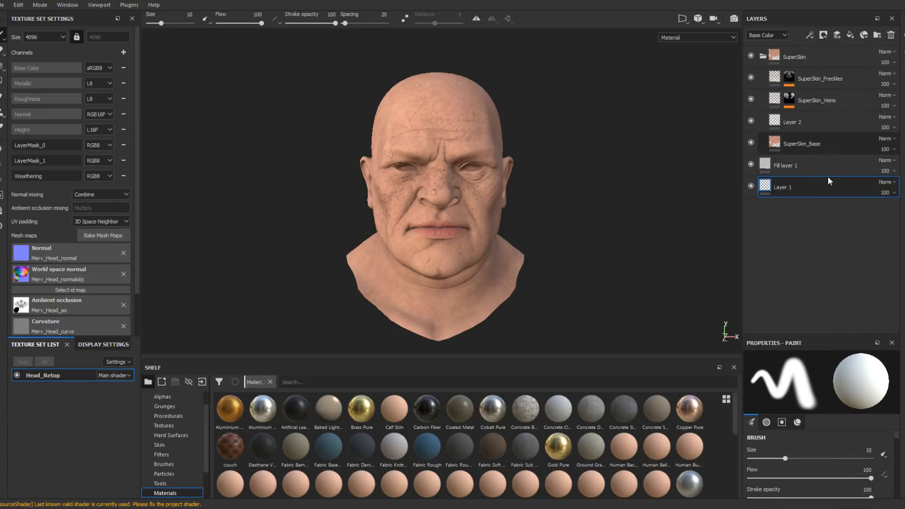
{"action": "left_click", "coordinate": [811, 172]}
{"action": "left_click", "coordinate": [823, 123]}
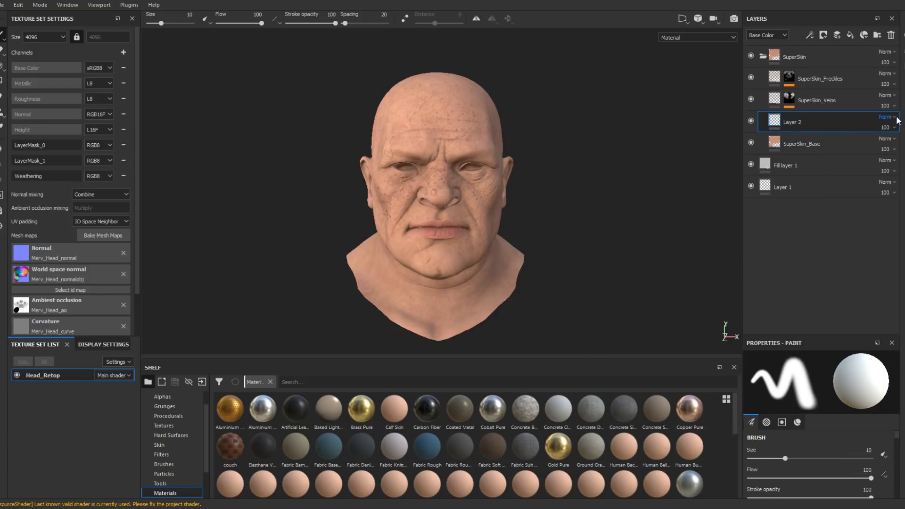
{"action": "left_click_drag", "start_coordinate": [893, 145], "coordinate": [900, 150]}
- Add a Passthrough folder above Layer 2 and create a new paint layer inside it
{"action": "left_click_drag", "start_coordinate": [602, 198], "coordinate": [622, 192], "text": "alt"}
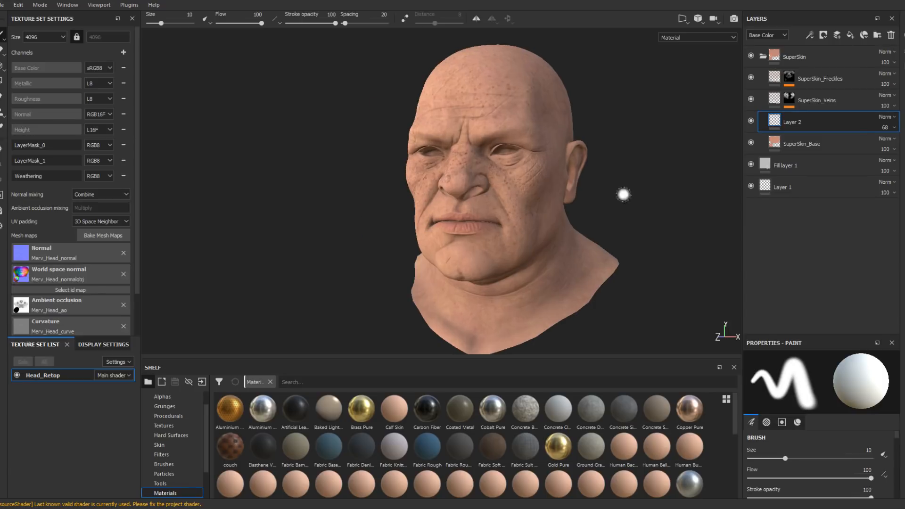
{"action": "left_click", "coordinate": [878, 35]}
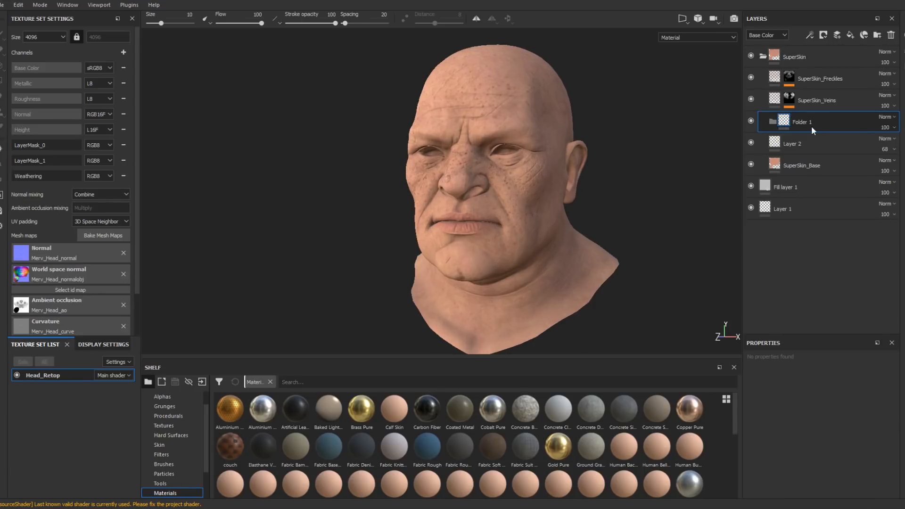
{"action": "left_click", "coordinate": [889, 118]}
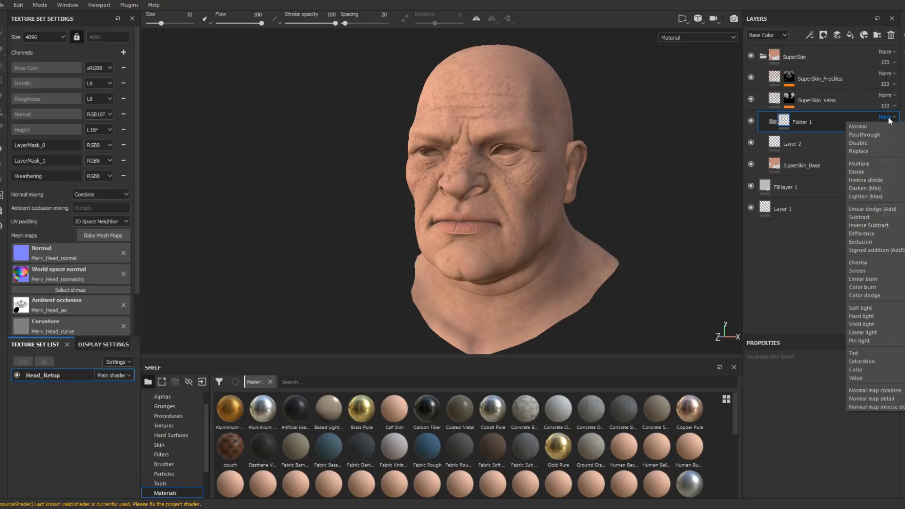
{"action": "left_click", "coordinate": [865, 135]}
{"action": "left_click", "coordinate": [837, 35]}
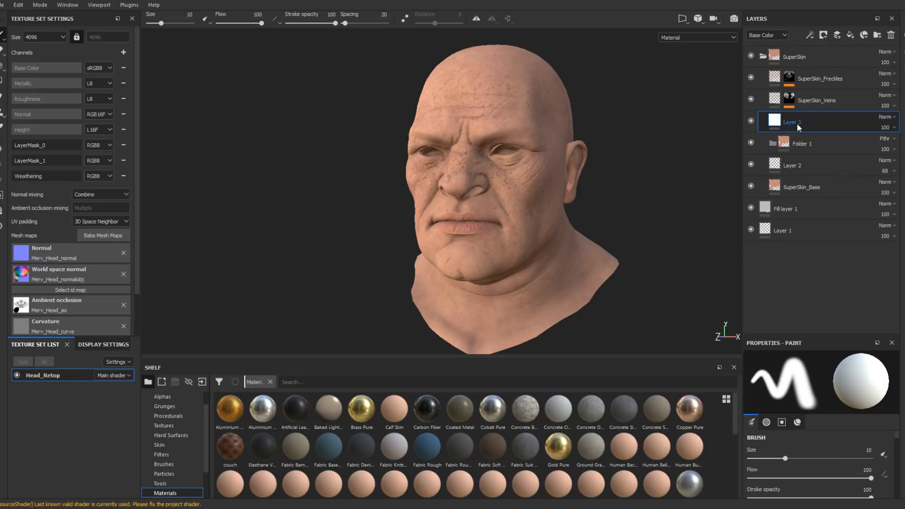
{"action": "left_click_drag", "start_coordinate": [805, 123], "coordinate": [812, 151]}
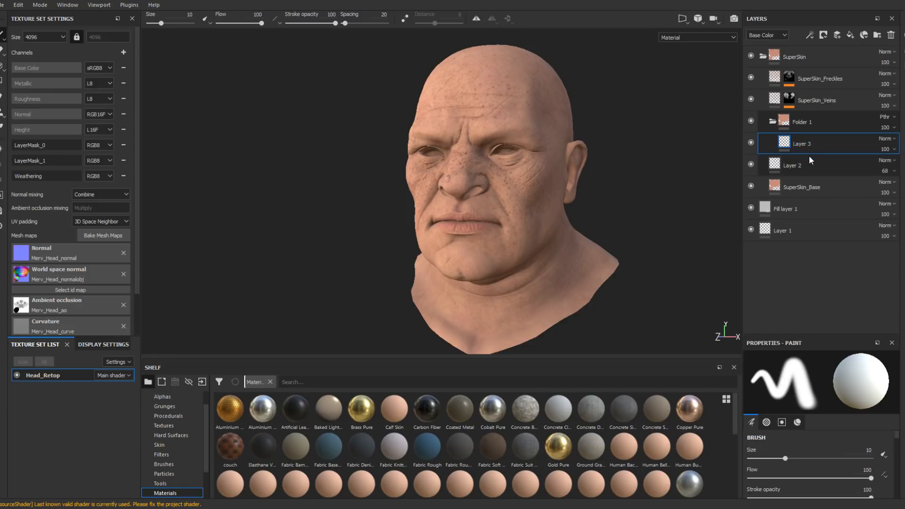
{"action": "scroll", "coordinate": [171, 430], "scroll_direction": "up", "scroll_amount": 2}
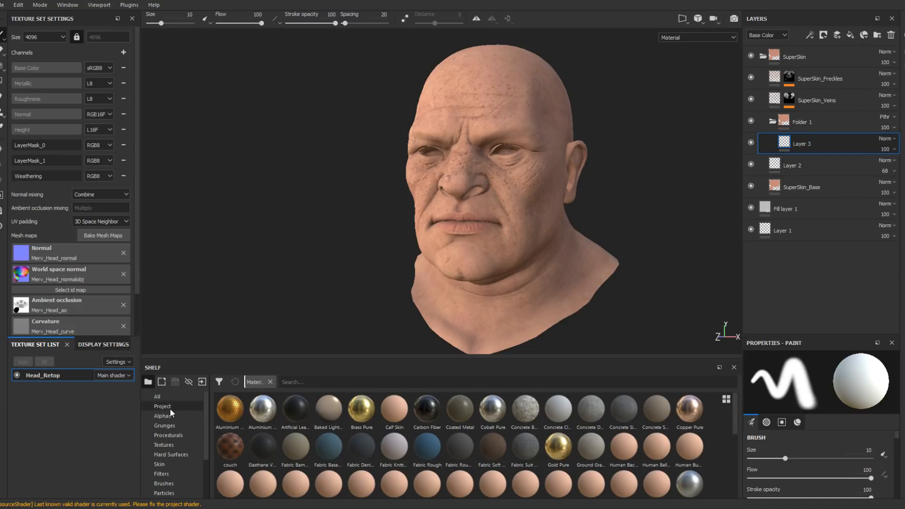
{"action": "left_click", "coordinate": [170, 407]}
{"action": "left_click", "coordinate": [171, 415]}
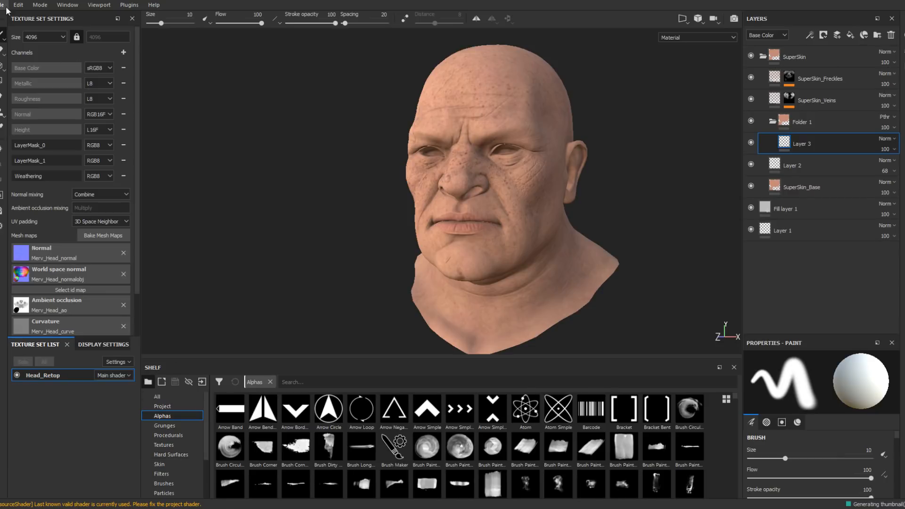
- Save the project
{"action": "key", "text": "ctrl+s"}
{"action": "key", "text": "alt+f"}
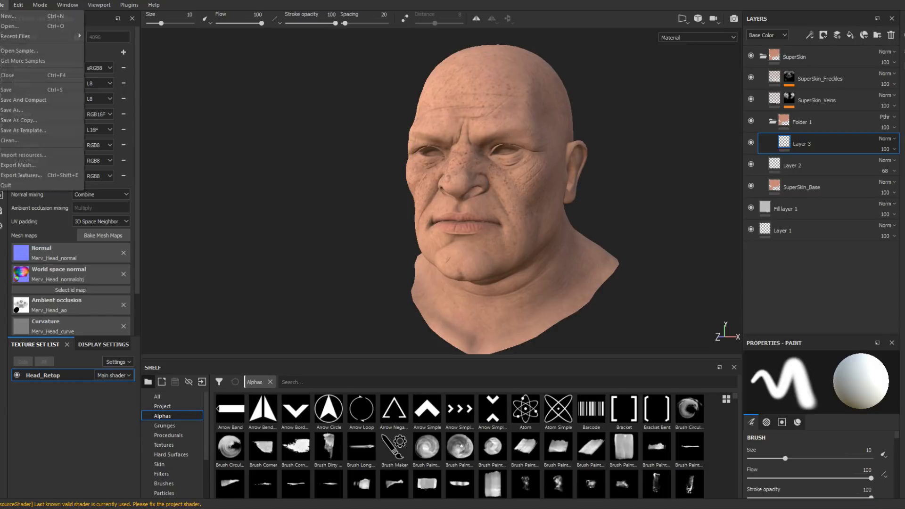
{"action": "left_click", "coordinate": [14, 91]}
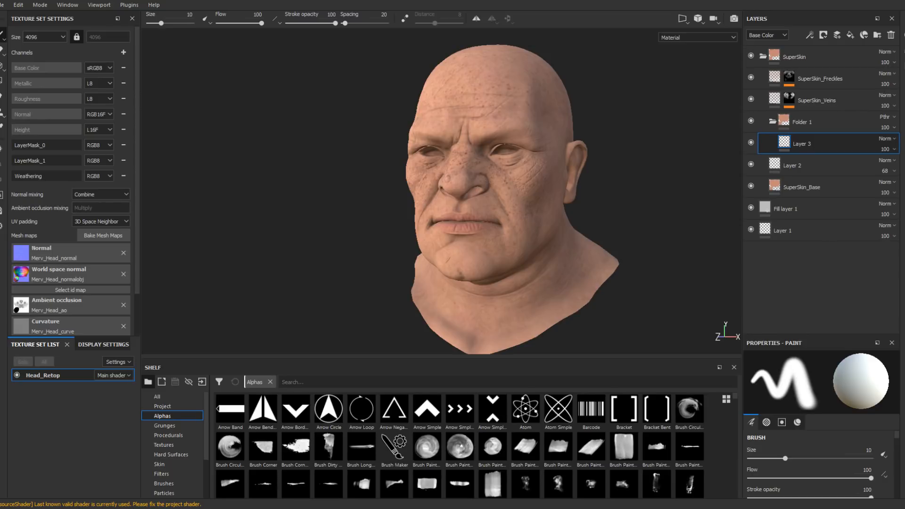
- Enlarge the 3D viewport by reducing the height of the shelf
{"action": "mouse_move", "coordinate": [620, 206]}
{"action": "left_mouse_down", "text": "alt"}
{"action": "mouse_move", "coordinate": [568, 208]}
{"action": "mouse_move", "coordinate": [578, 225]}
{"action": "left_mouse_up", "text": "alt"}
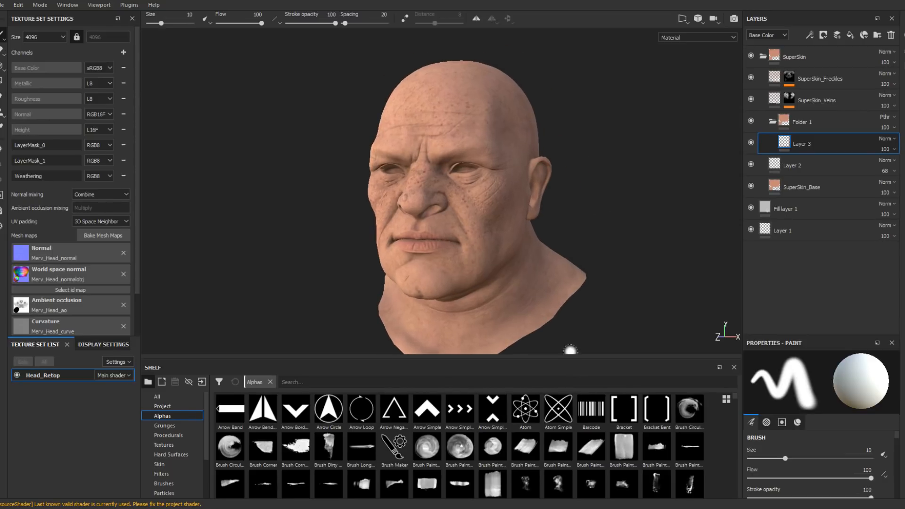
{"action": "left_click_drag", "start_coordinate": [574, 359], "coordinate": [586, 397]}
{"action": "middle_click_drag", "start_coordinate": [606, 262], "coordinate": [565, 251], "text": "alt"}
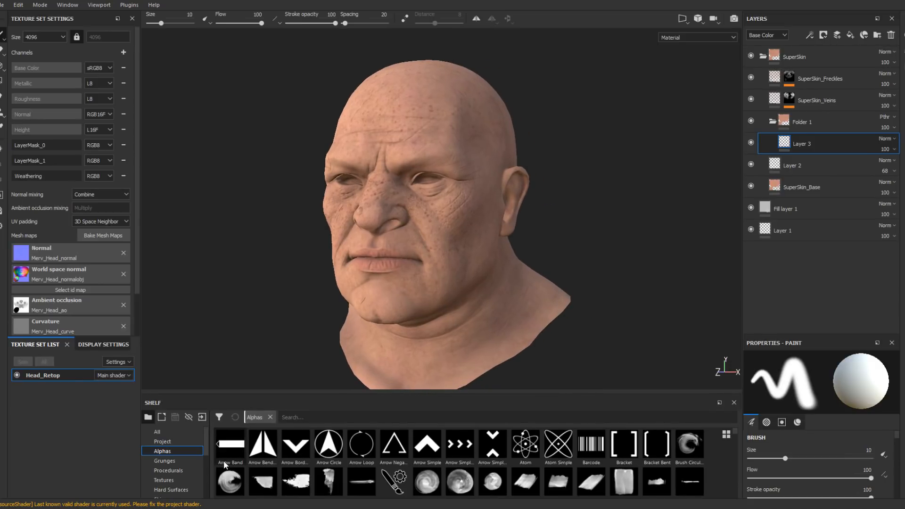
- Look through the shelf's resource categories, including Project, Procedurals, Skin, Tools, Smart materials, Smart masks, Color profiles and Filters
{"action": "left_click", "coordinate": [180, 460]}
{"action": "left_click", "coordinate": [175, 441]}
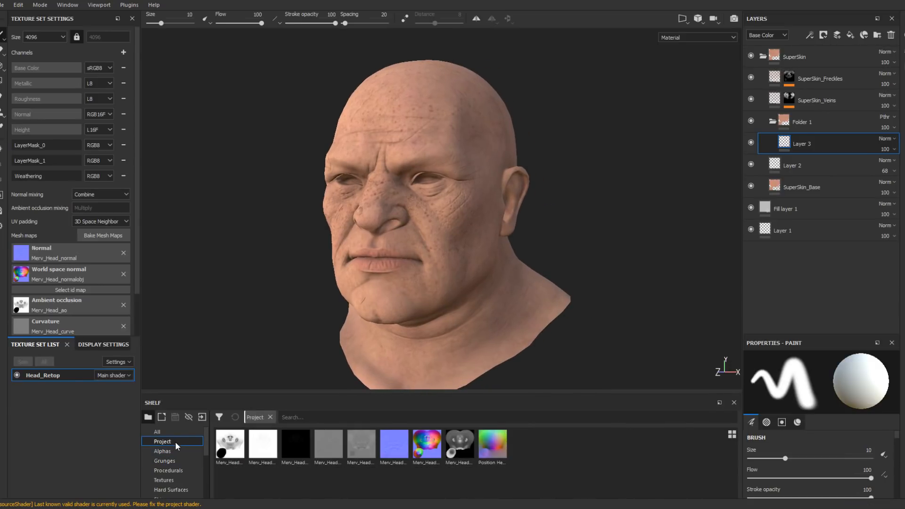
{"action": "left_click", "coordinate": [183, 458]}
{"action": "left_click", "coordinate": [183, 471]}
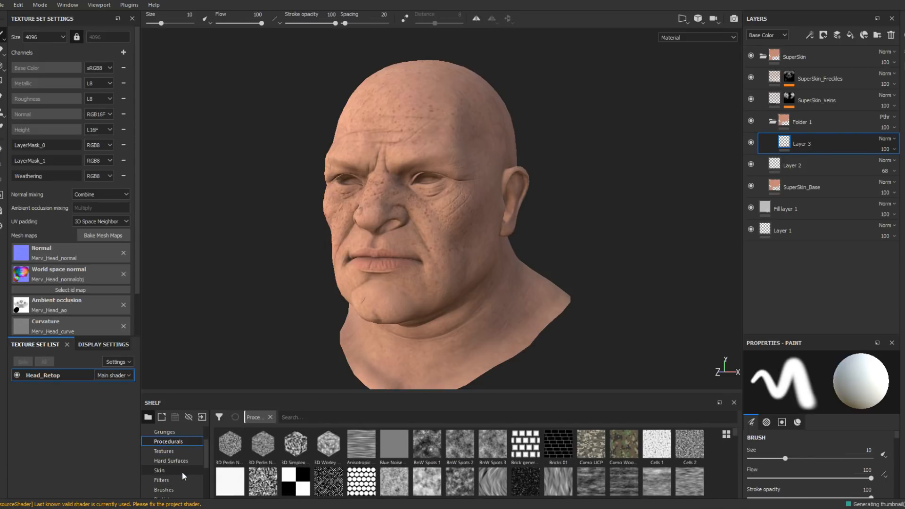
{"action": "left_click", "coordinate": [182, 472]}
{"action": "scroll", "coordinate": [177, 446], "scroll_direction": "down", "scroll_amount": 2}
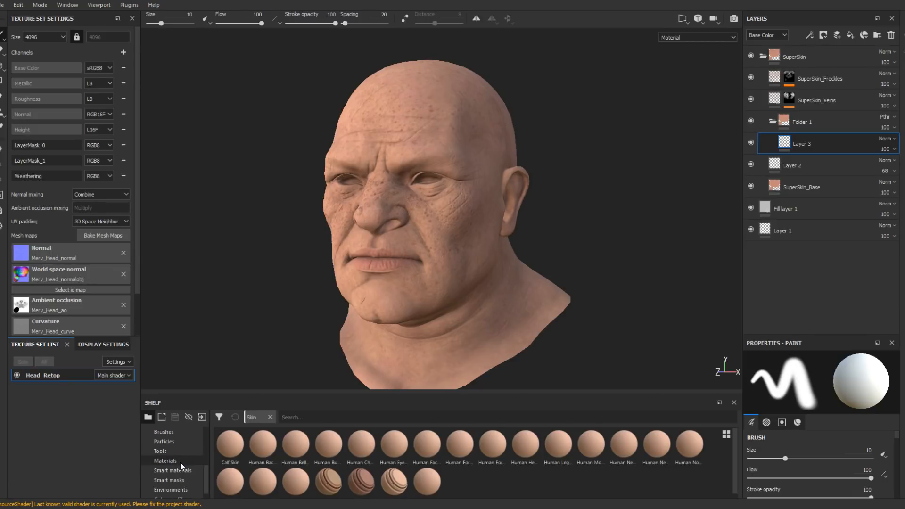
{"action": "left_click", "coordinate": [180, 460]}
{"action": "left_click", "coordinate": [180, 450]}
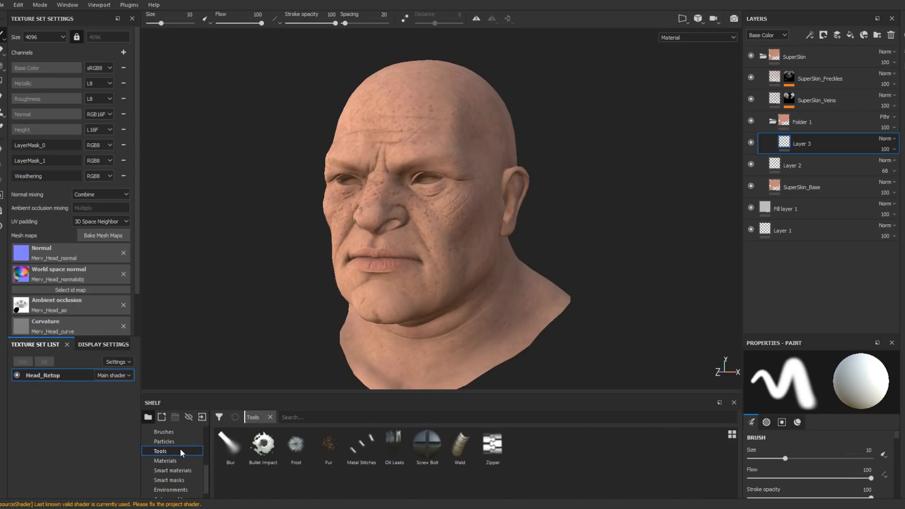
{"action": "left_click", "coordinate": [182, 469]}
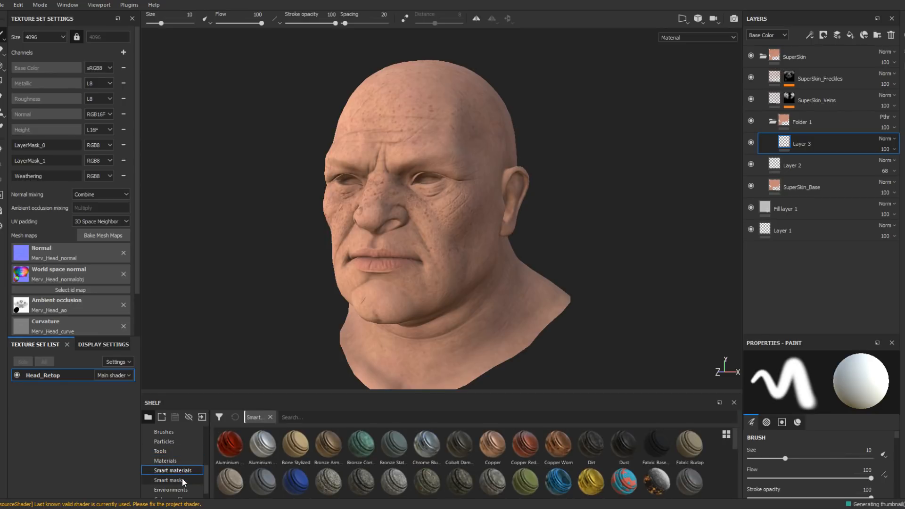
{"action": "left_click", "coordinate": [182, 477]}
{"action": "scroll", "coordinate": [182, 477], "scroll_direction": "down", "scroll_amount": 1}
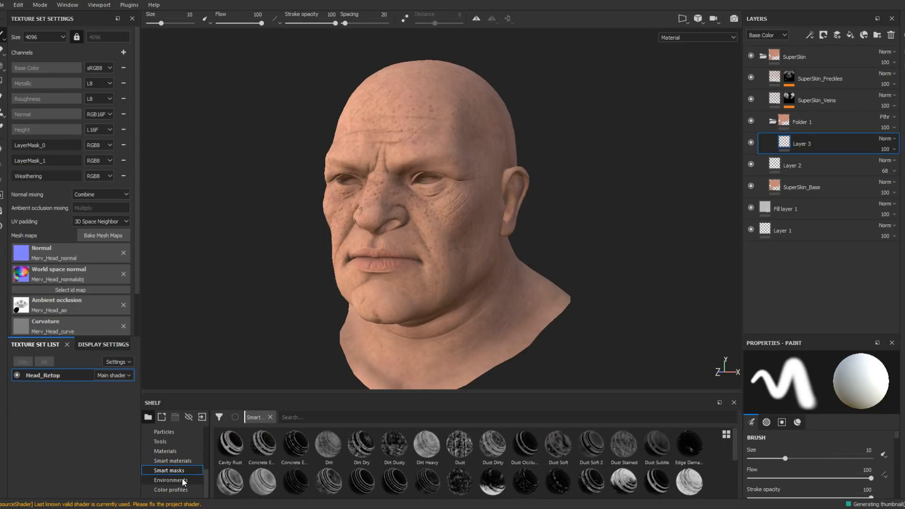
{"action": "left_click", "coordinate": [179, 490]}
{"action": "scroll", "coordinate": [185, 460], "scroll_direction": "up", "scroll_amount": 3}
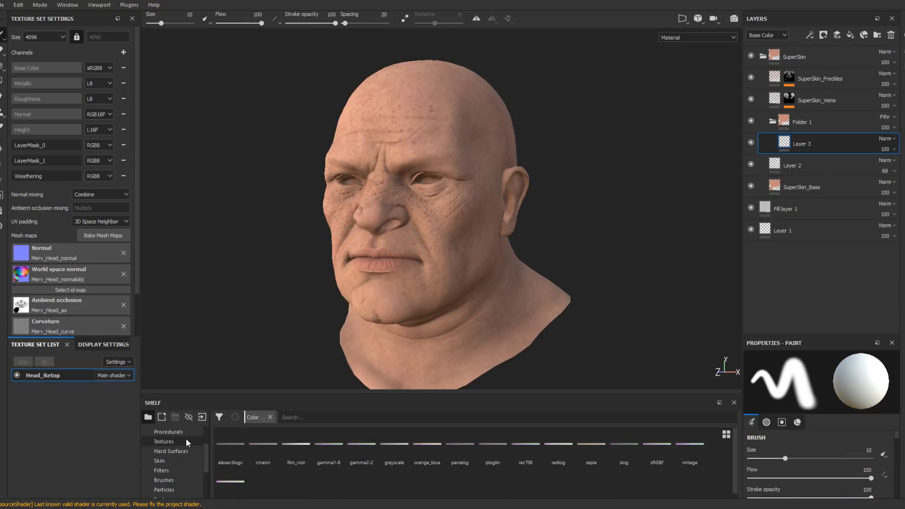
{"action": "left_click", "coordinate": [188, 451]}
{"action": "left_click", "coordinate": [185, 460]}
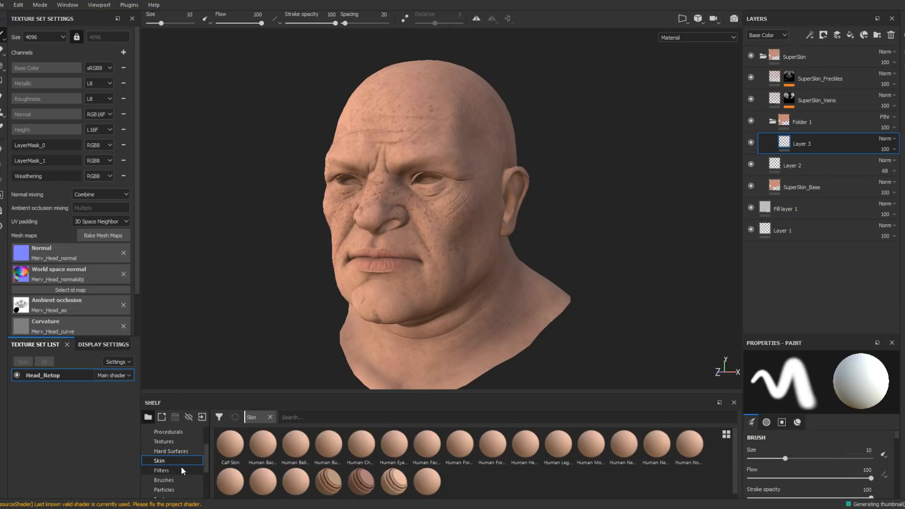
{"action": "left_click", "coordinate": [181, 469]}
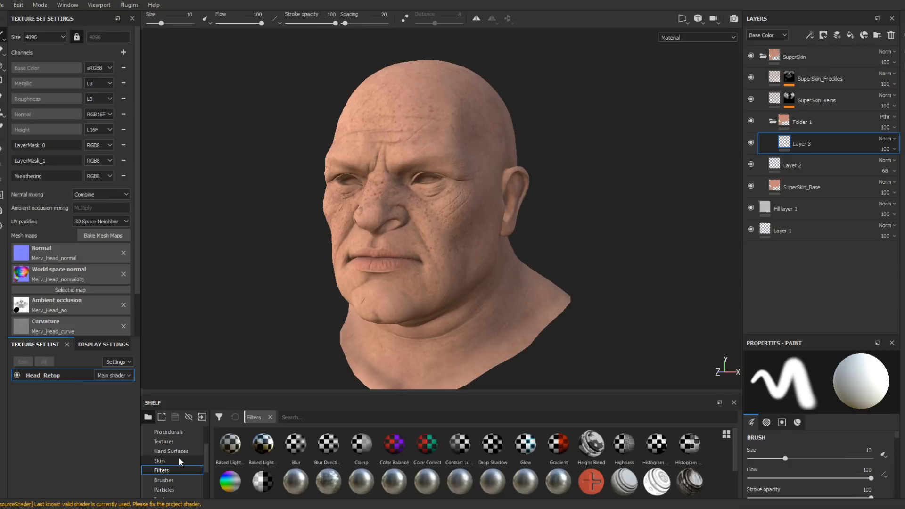
{"action": "scroll", "coordinate": [180, 461], "scroll_direction": "down", "scroll_amount": 3}
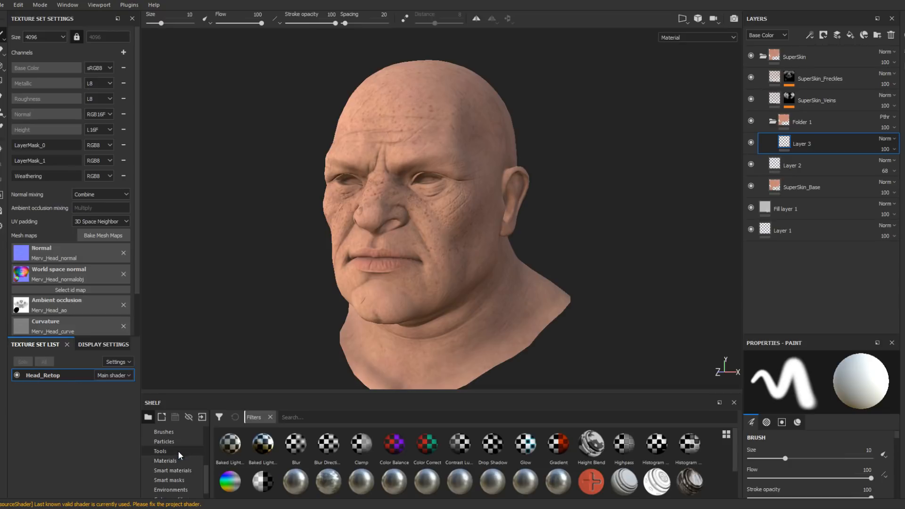
- Choose the Cement 1 brush for painting on Layer 3
{"action": "left_click", "coordinate": [188, 431]}
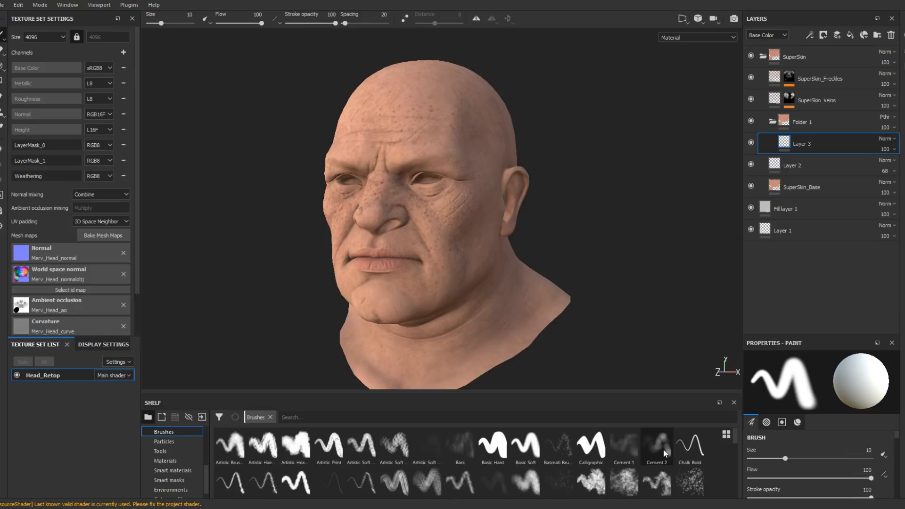
{"action": "left_click", "coordinate": [624, 446]}
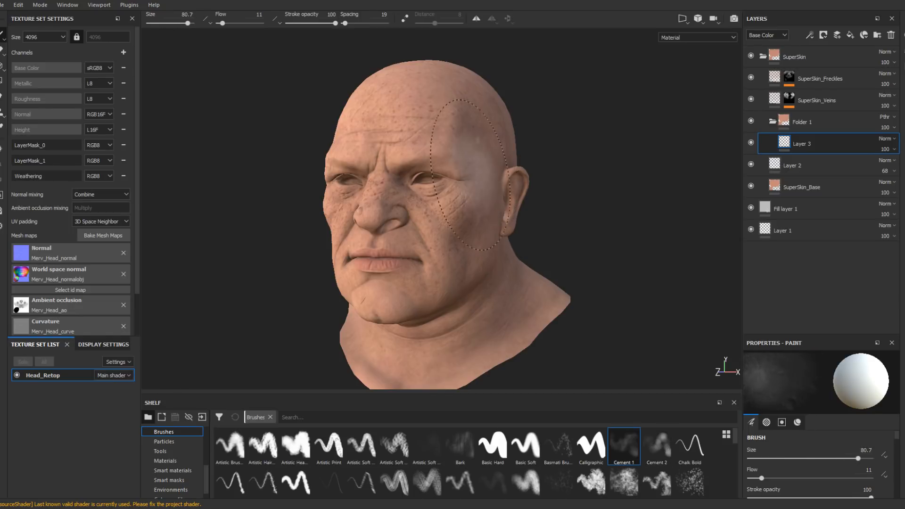
{"action": "left_click_drag", "start_coordinate": [602, 233], "coordinate": [634, 200], "text": "alt"}
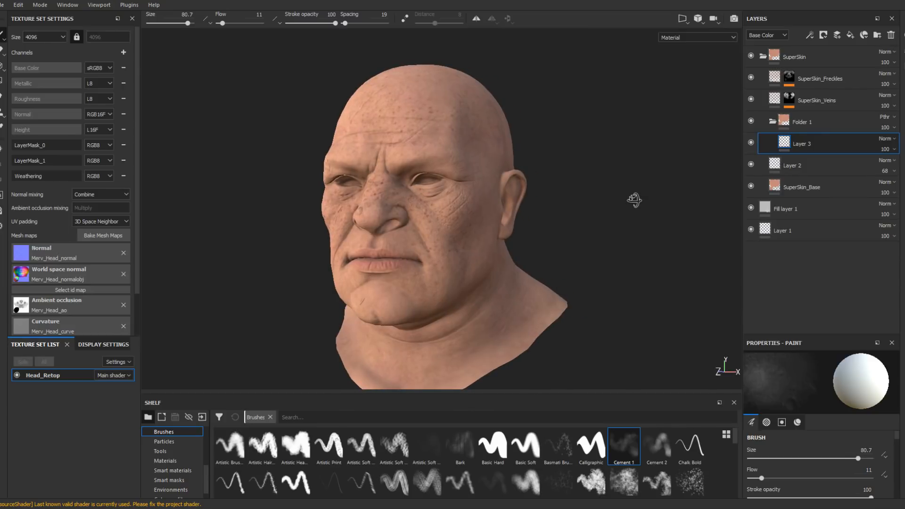
- Limit the brush material to the color channel by disabling its metal, rough, nrm and height channels
{"action": "scroll", "coordinate": [847, 449], "scroll_direction": "down", "scroll_amount": 5}
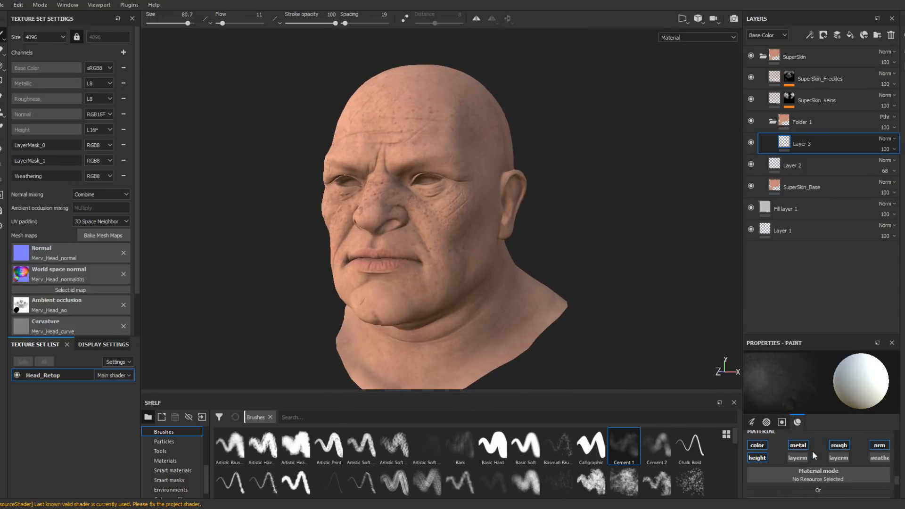
{"action": "left_click", "coordinate": [760, 458]}
{"action": "left_click", "coordinate": [798, 445]}
{"action": "left_click", "coordinate": [847, 444]}
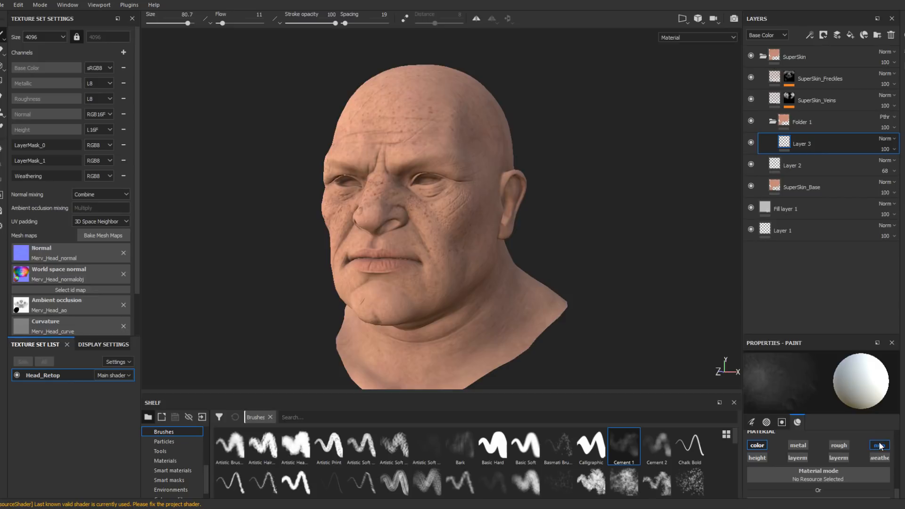
{"action": "left_click", "coordinate": [879, 445]}
- Enlarge the paint properties area and set the brush's base color to a dark red
{"action": "left_click_drag", "start_coordinate": [835, 335], "coordinate": [835, 281]}
{"action": "left_click", "coordinate": [825, 474]}
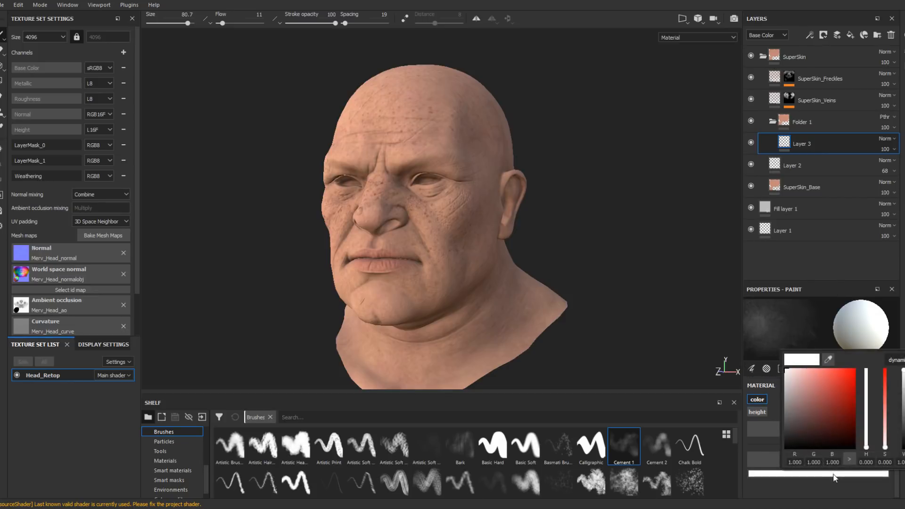
{"action": "left_click", "coordinate": [842, 399]}
{"action": "mouse_move", "coordinate": [843, 398]}
{"action": "left_mouse_down"}
{"action": "mouse_move", "coordinate": [844, 408]}
{"action": "mouse_move", "coordinate": [848, 402]}
{"action": "left_mouse_up"}
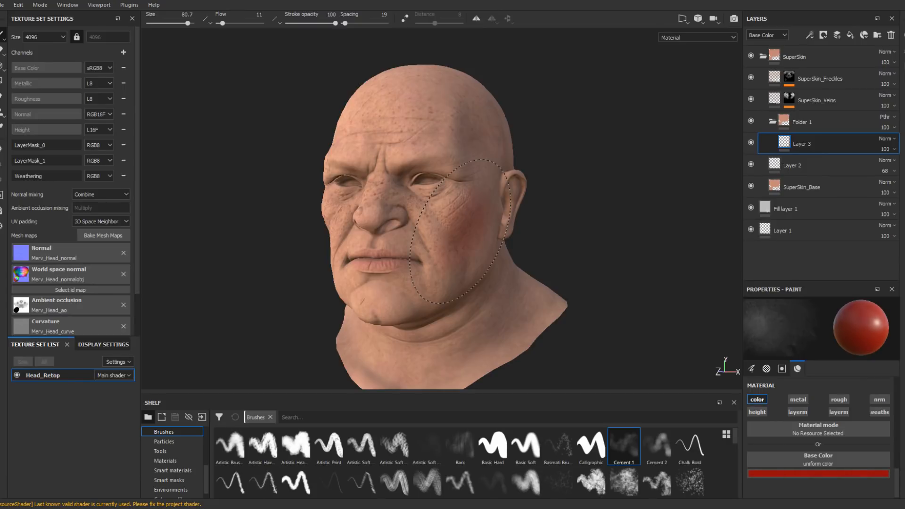
- Paint red on Layer 3 over the head's left cheek, reducing the brush size to about 64
{"action": "mouse_move", "coordinate": [580, 198]}
{"action": "left_mouse_down", "text": "alt"}
{"action": "mouse_move", "coordinate": [559, 222]}
{"action": "mouse_move", "coordinate": [505, 231]}
{"action": "left_mouse_up", "text": "alt"}
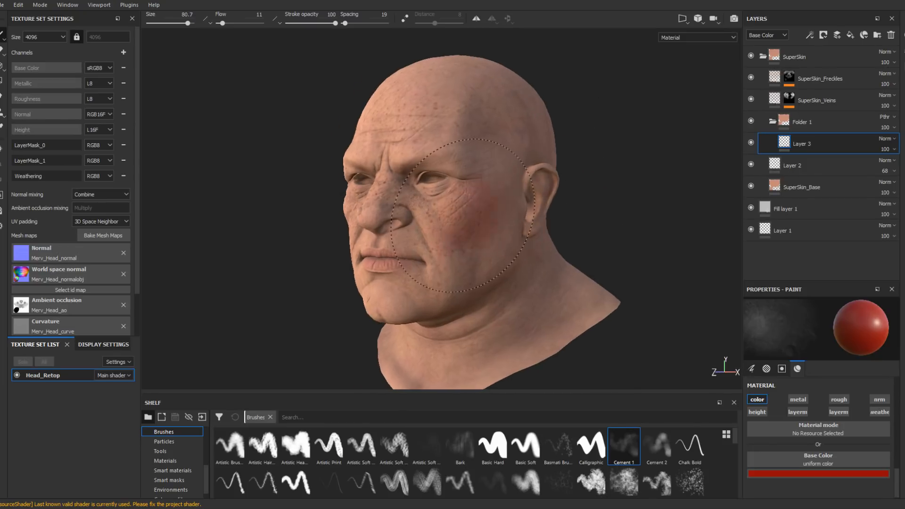
{"action": "scroll", "coordinate": [474, 245], "scroll_direction": "up", "scroll_amount": 1}
{"action": "key", "text": "["}
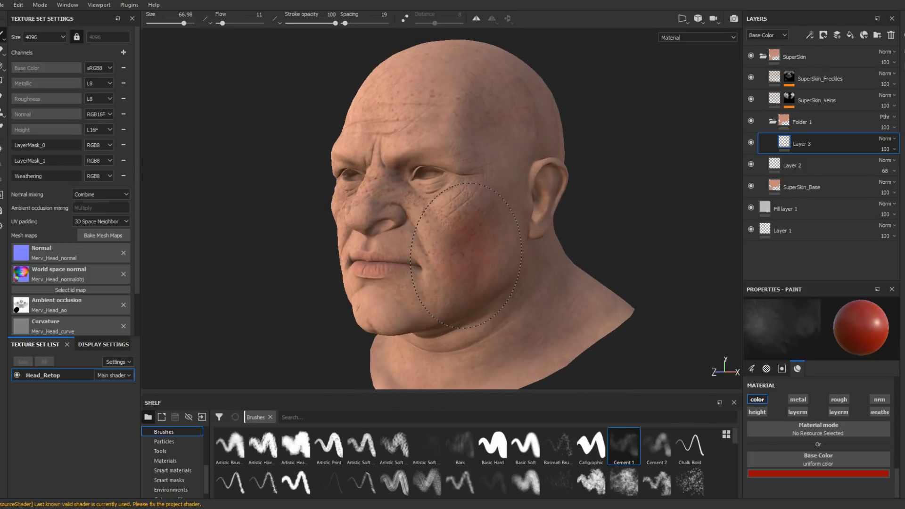
{"action": "key", "text": "["}
{"action": "mouse_move", "coordinate": [474, 210]}
{"action": "left_mouse_down"}
{"action": "mouse_move", "coordinate": [496, 198]}
{"action": "mouse_move", "coordinate": [496, 242]}
{"action": "mouse_move", "coordinate": [443, 250]}
{"action": "mouse_move", "coordinate": [517, 262]}
{"action": "mouse_move", "coordinate": [515, 240]}
{"action": "mouse_move", "coordinate": [477, 259]}
{"action": "left_mouse_up"}
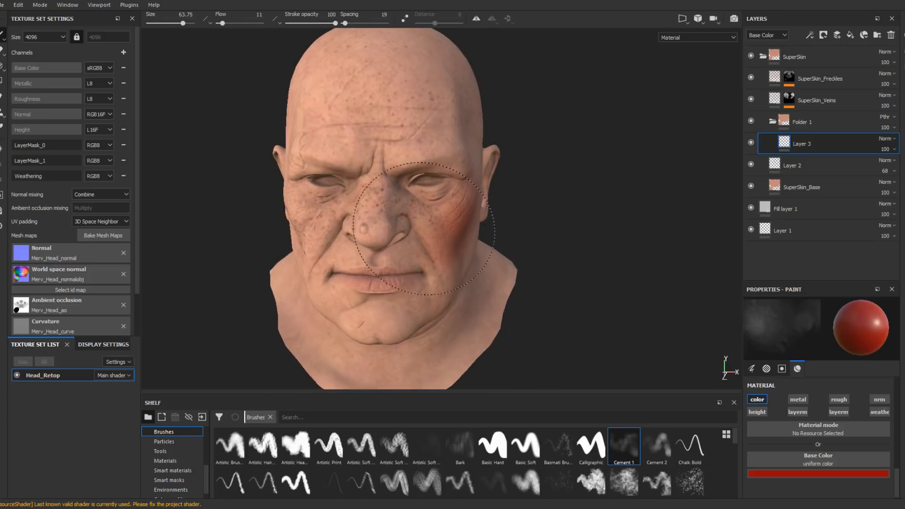
- Paint red over the nose and the head's right cheek with the brush size reduced to about 52
{"action": "key", "text": "["}
{"action": "key", "text": "["}
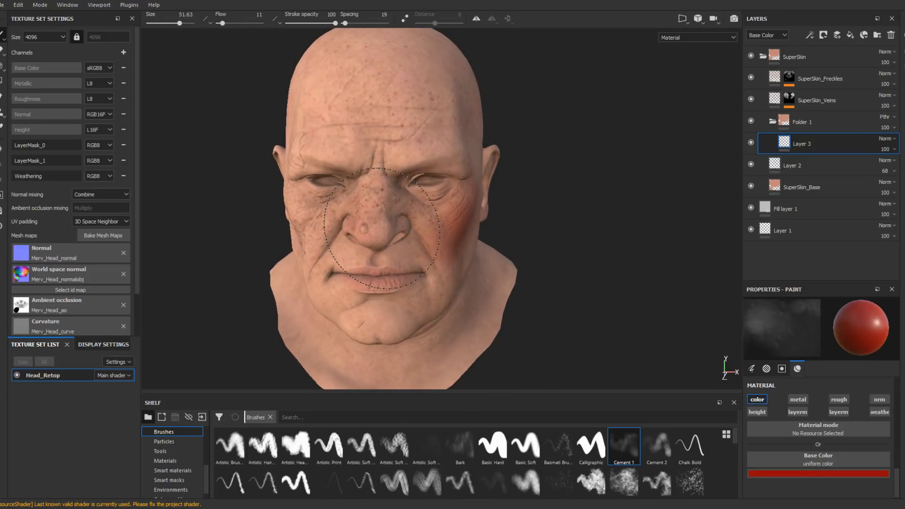
{"action": "left_click_drag", "start_coordinate": [382, 228], "coordinate": [433, 257], "text": "alt"}
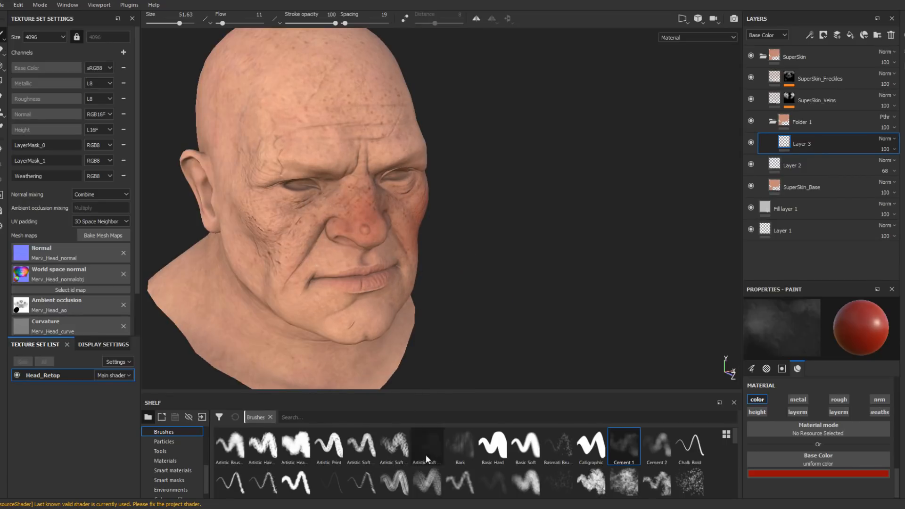
{"action": "mouse_move", "coordinate": [444, 492]}
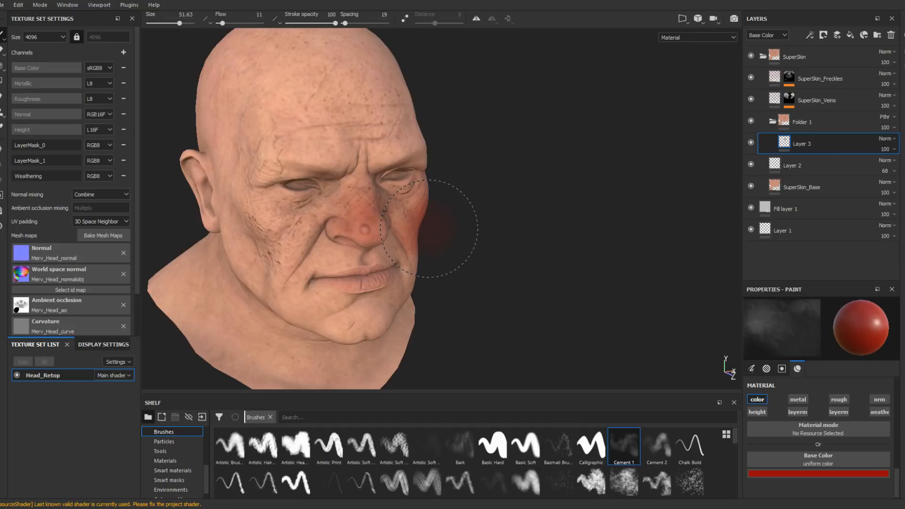
{"action": "mouse_move", "coordinate": [425, 227]}
{"action": "left_mouse_down", "text": "alt"}
{"action": "mouse_move", "coordinate": [368, 194]}
{"action": "mouse_move", "coordinate": [406, 221]}
{"action": "mouse_move", "coordinate": [395, 180]}
{"action": "mouse_move", "coordinate": [419, 218]}
{"action": "mouse_move", "coordinate": [453, 220]}
{"action": "left_mouse_up", "text": "alt"}
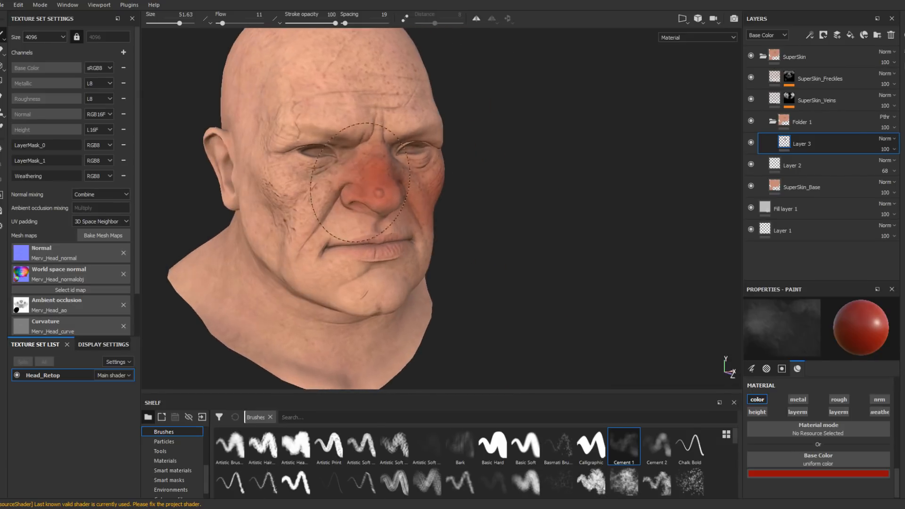
{"action": "mouse_move", "coordinate": [328, 182]}
{"action": "left_mouse_down"}
{"action": "mouse_move", "coordinate": [317, 218]}
{"action": "mouse_move", "coordinate": [337, 220]}
{"action": "mouse_move", "coordinate": [278, 262]}
{"action": "mouse_move", "coordinate": [289, 264]}
{"action": "mouse_move", "coordinate": [300, 234]}
{"action": "mouse_move", "coordinate": [319, 236]}
{"action": "mouse_move", "coordinate": [276, 219]}
{"action": "mouse_move", "coordinate": [306, 227]}
{"action": "mouse_move", "coordinate": [290, 204]}
{"action": "mouse_move", "coordinate": [302, 226]}
{"action": "left_mouse_up"}
{"action": "left_click_drag", "start_coordinate": [301, 227], "coordinate": [257, 236], "text": "alt"}
{"action": "left_click_drag", "start_coordinate": [456, 237], "coordinate": [486, 241], "text": "alt"}
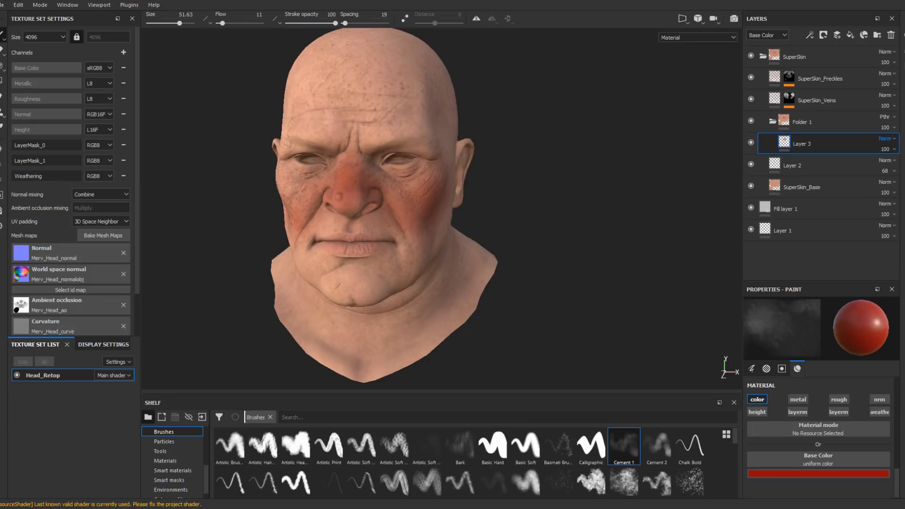
- Set Layer 3's blend mode to Overlay and its opacity to 64
{"action": "left_click", "coordinate": [886, 149]}
{"action": "left_click_drag", "start_coordinate": [892, 168], "coordinate": [897, 171]}
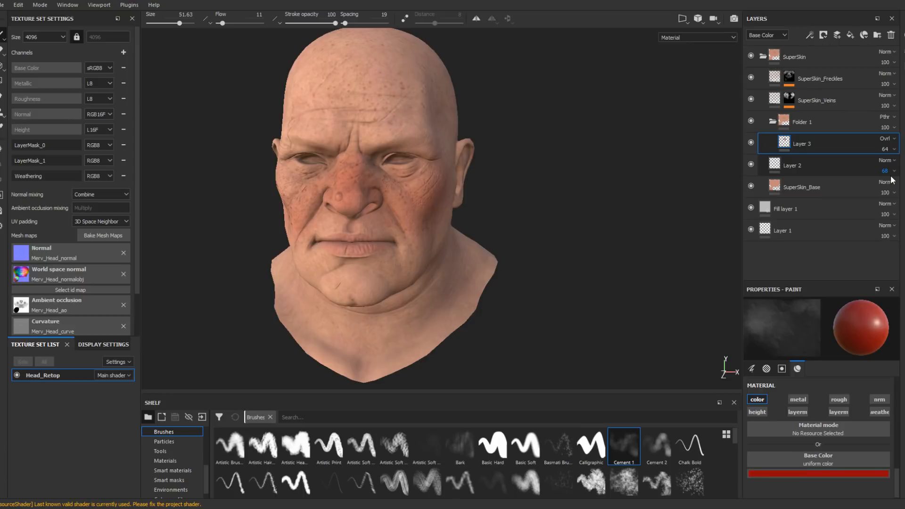
- Add a paint layer above Layer 3 and set the brush's base color to an orange-brown with hue 0.066
{"action": "left_click", "coordinate": [837, 35]}
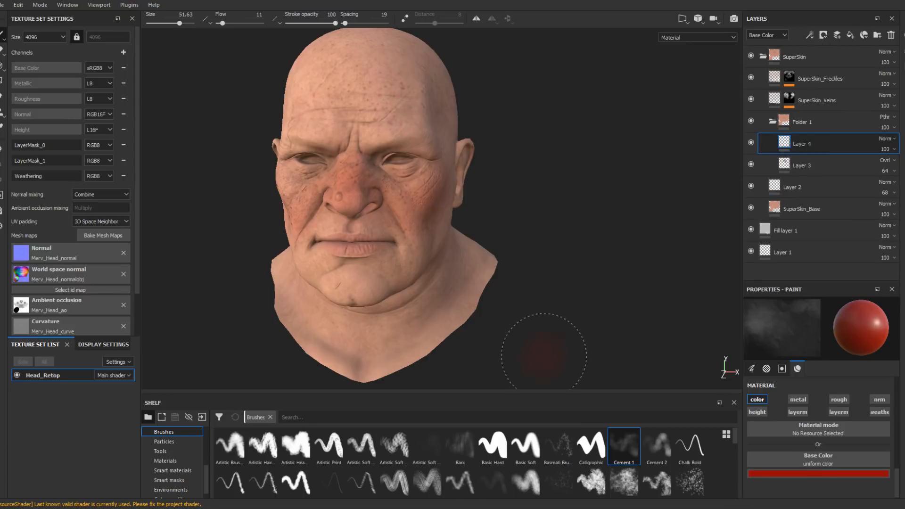
{"action": "left_click", "coordinate": [820, 474]}
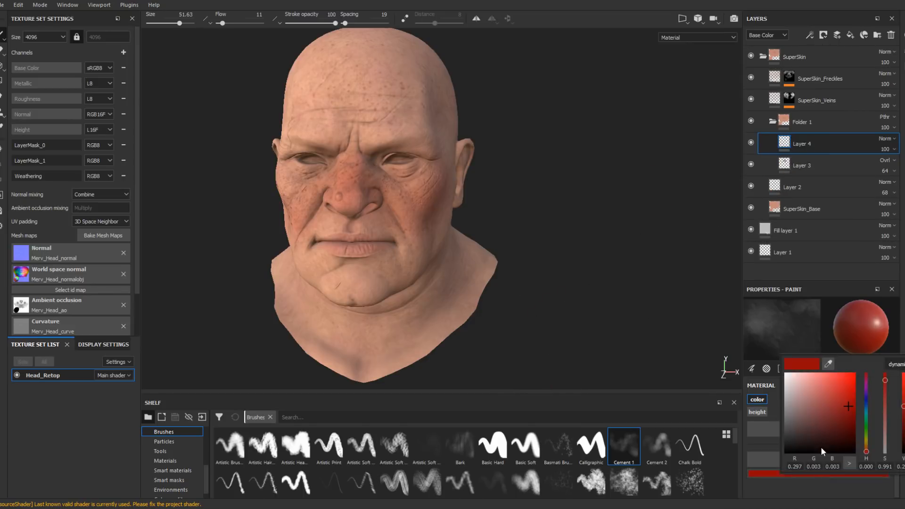
{"action": "left_click", "coordinate": [866, 446]}
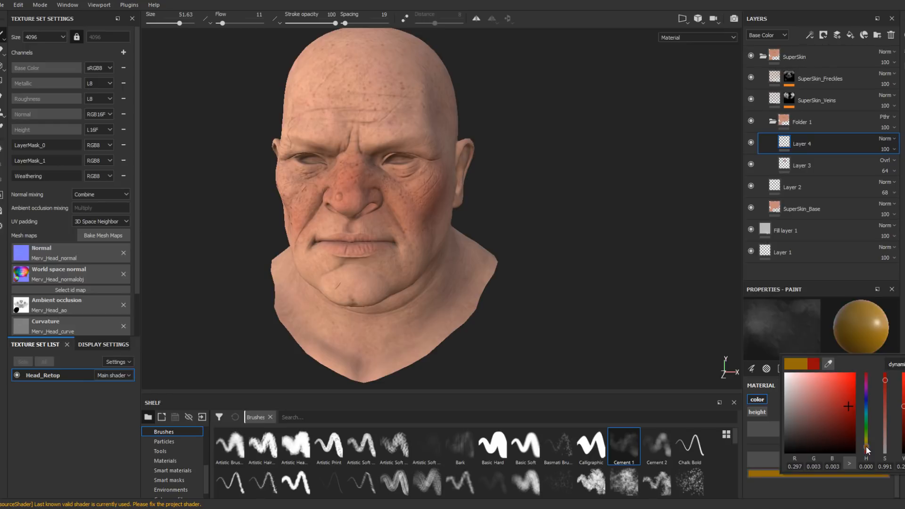
{"action": "left_click_drag", "start_coordinate": [867, 446], "coordinate": [867, 448]}
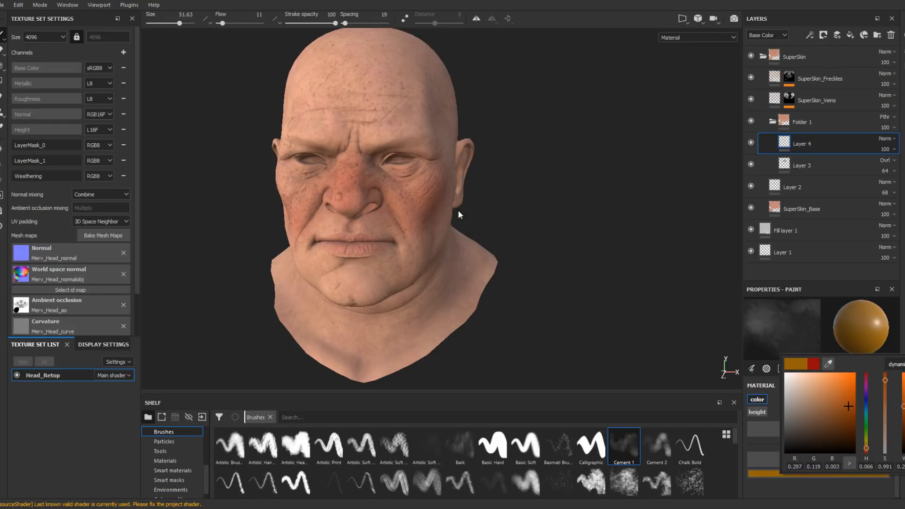
{"action": "left_click", "coordinate": [551, 178]}
- Paint orange-brown under both eyes on Layer 4 with a brush size of about 30
{"action": "right_click_drag", "start_coordinate": [397, 191], "coordinate": [365, 190], "text": "ctrl"}
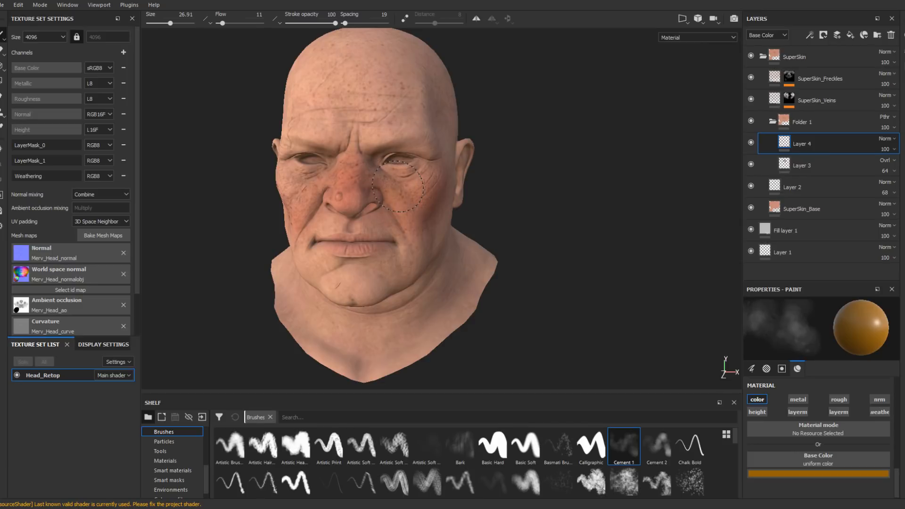
{"action": "left_click_drag", "start_coordinate": [398, 186], "coordinate": [401, 189]}
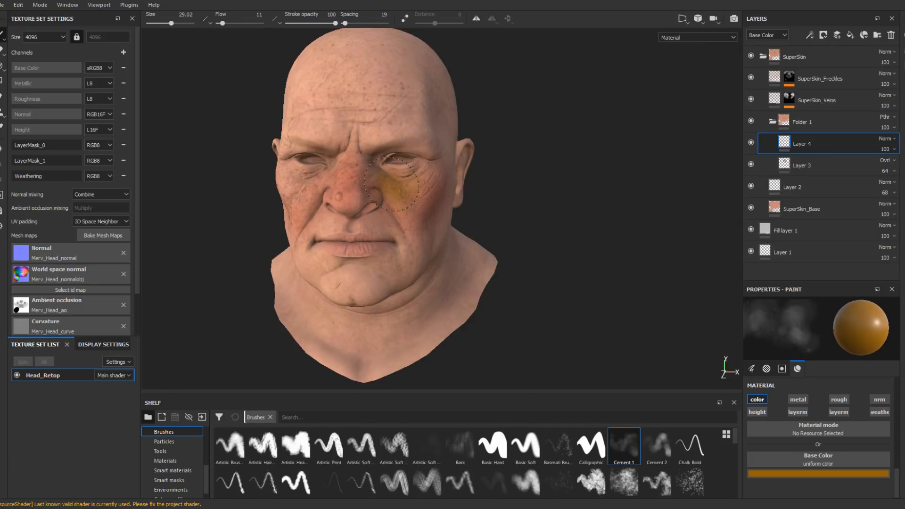
{"action": "right_click_drag", "start_coordinate": [364, 231], "coordinate": [369, 232], "text": "ctrl"}
{"action": "left_click_drag", "start_coordinate": [524, 189], "coordinate": [568, 202], "text": "alt"}
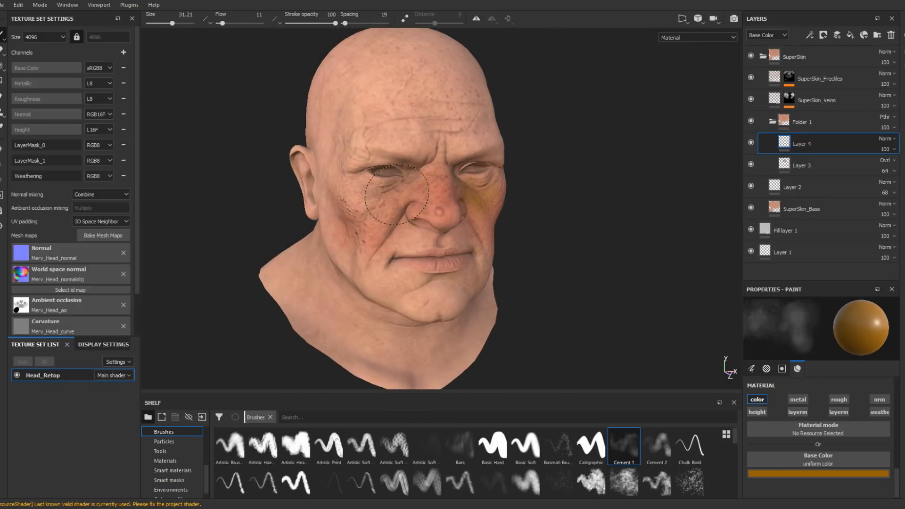
{"action": "left_click_drag", "start_coordinate": [396, 205], "coordinate": [401, 203]}
- Paint orange-brown across the forehead on Layer 4 with the brush size raised to about 74
{"action": "left_click_drag", "start_coordinate": [556, 193], "coordinate": [511, 189], "text": "alt"}
{"action": "mouse_move", "coordinate": [523, 222]}
{"action": "middle_mouse_down", "text": "alt"}
{"action": "mouse_move", "coordinate": [518, 200]}
{"action": "mouse_move", "coordinate": [531, 179]}
{"action": "mouse_move", "coordinate": [568, 236]}
{"action": "middle_mouse_up", "text": "alt"}
{"action": "mouse_move", "coordinate": [568, 236]}
{"action": "left_mouse_down", "text": "alt"}
{"action": "mouse_move", "coordinate": [600, 206]}
{"action": "mouse_move", "coordinate": [505, 184]}
{"action": "left_mouse_up", "text": "alt"}
{"action": "right_click_drag", "start_coordinate": [413, 138], "coordinate": [448, 137], "text": "ctrl"}
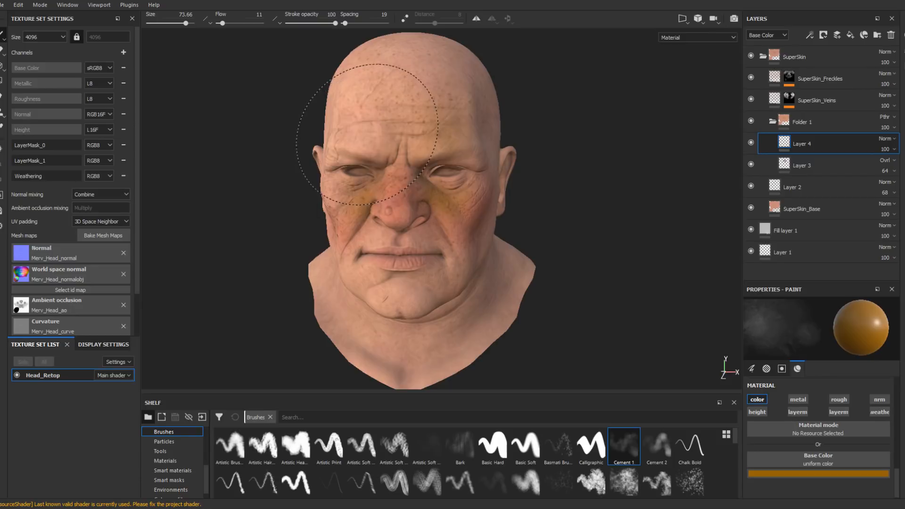
{"action": "mouse_move", "coordinate": [369, 130]}
{"action": "left_mouse_down"}
{"action": "mouse_move", "coordinate": [347, 117]}
{"action": "mouse_move", "coordinate": [380, 101]}
{"action": "mouse_move", "coordinate": [465, 108]}
{"action": "mouse_move", "coordinate": [424, 154]}
{"action": "left_mouse_up"}
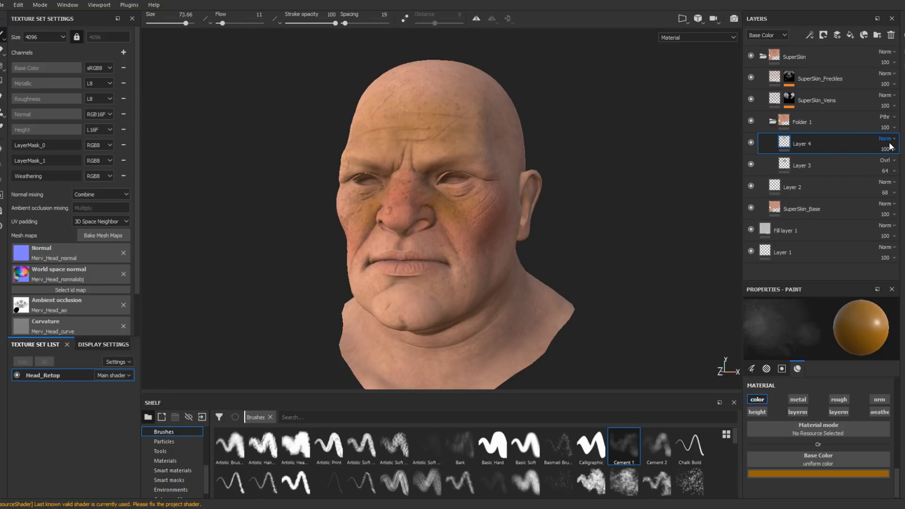
- Set Layer 4's blend mode to Color and its opacity to 26
{"action": "left_click", "coordinate": [868, 230]}
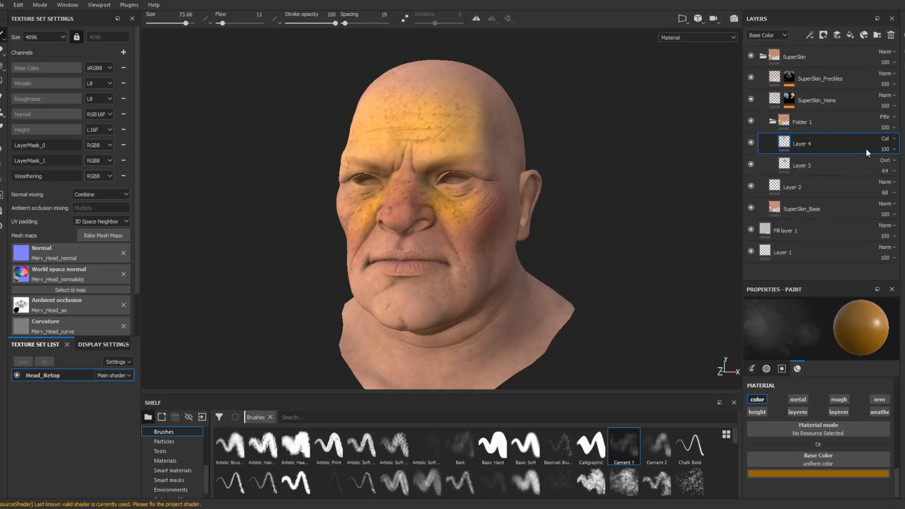
{"action": "left_click", "coordinate": [885, 149]}
{"action": "left_click_drag", "start_coordinate": [889, 163], "coordinate": [882, 167]}
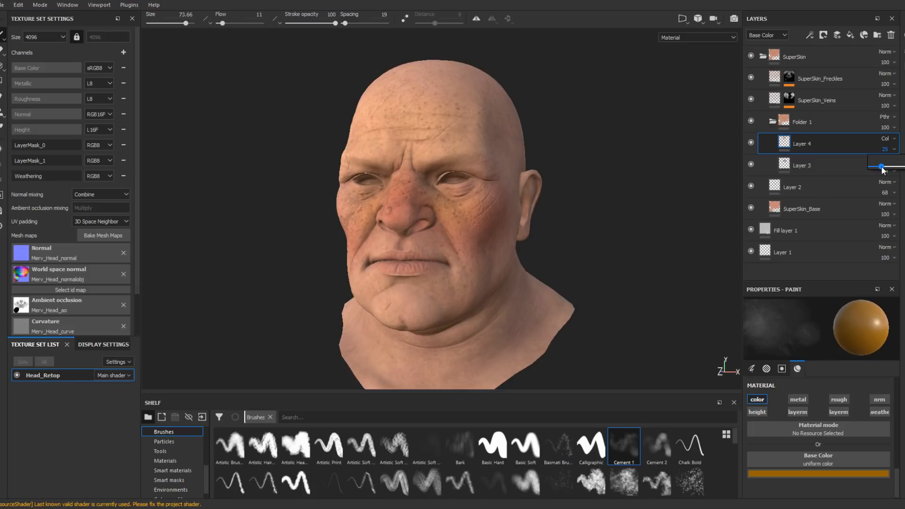
{"action": "left_click_drag", "start_coordinate": [882, 170], "coordinate": [883, 169]}
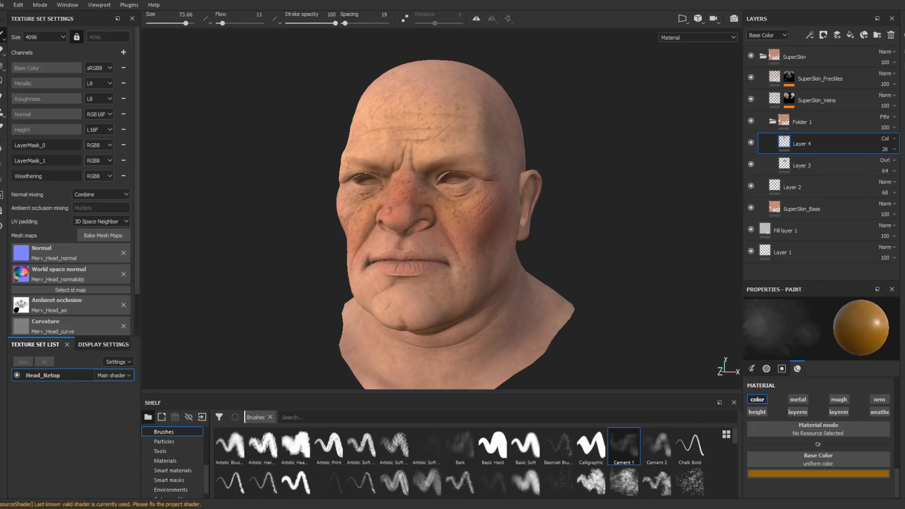
- Add a paint layer above Layer 4 and set the brush's base color to a muted dark blue
{"action": "left_click", "coordinate": [837, 36]}
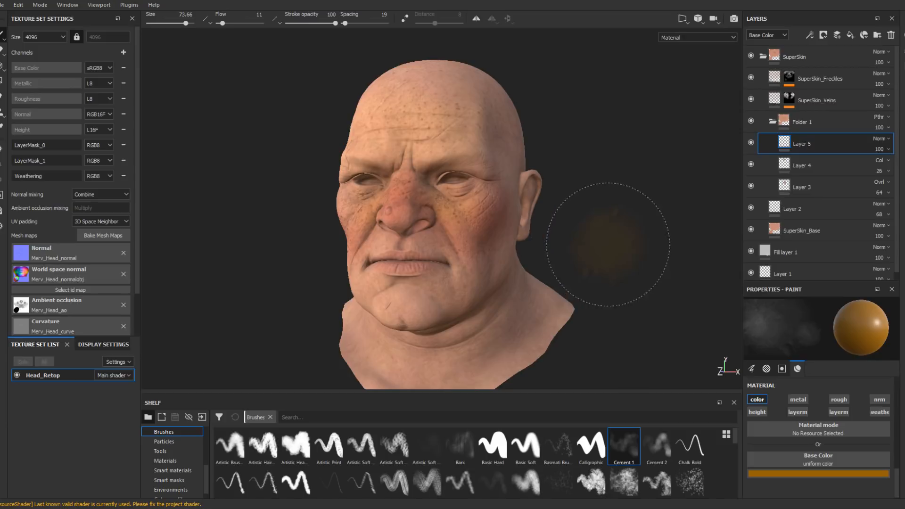
{"action": "left_click_drag", "start_coordinate": [630, 249], "coordinate": [600, 246], "text": "alt"}
{"action": "middle_click_drag", "start_coordinate": [620, 244], "coordinate": [604, 204], "text": "alt"}
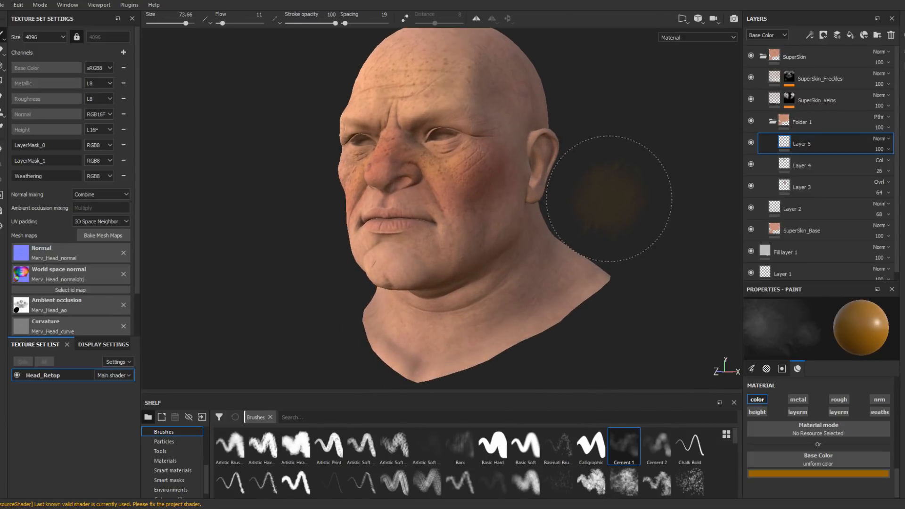
{"action": "left_click", "coordinate": [819, 474]}
{"action": "left_click", "coordinate": [867, 400]}
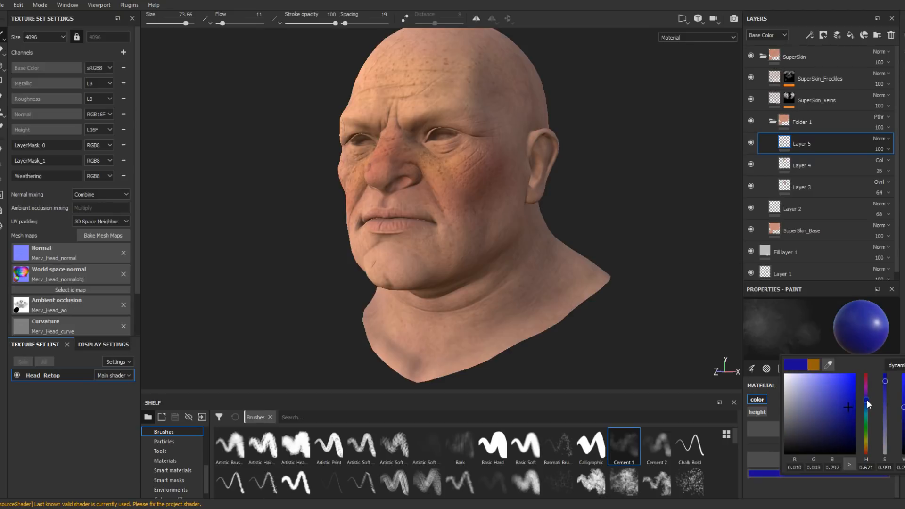
{"action": "left_click", "coordinate": [825, 413]}
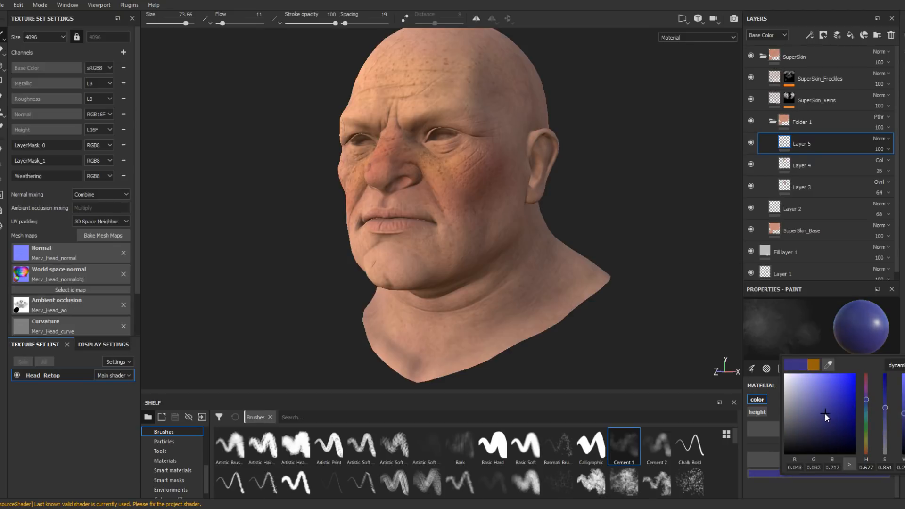
{"action": "left_click_drag", "start_coordinate": [825, 411], "coordinate": [825, 413]}
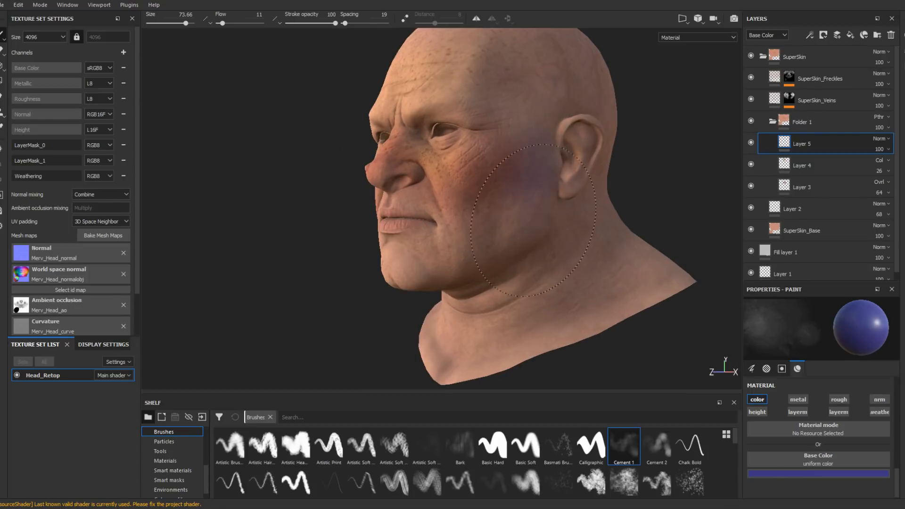
- Paint the blue over the jaw and chin on both sides of Layer 5, and around the mouth with a brush size of about 29
{"action": "left_click_drag", "start_coordinate": [447, 255], "coordinate": [501, 258], "text": "alt"}
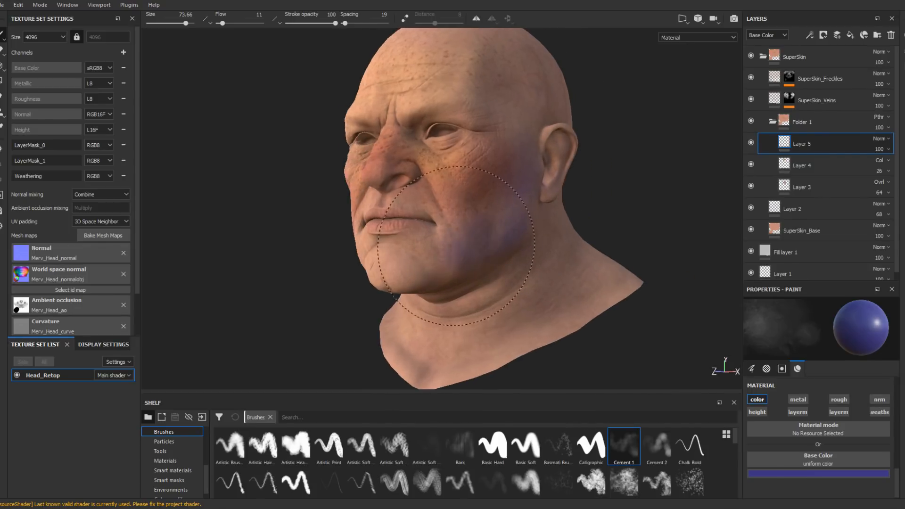
{"action": "mouse_move", "coordinate": [395, 272]}
{"action": "left_mouse_down"}
{"action": "mouse_move", "coordinate": [476, 270]}
{"action": "mouse_move", "coordinate": [459, 291]}
{"action": "left_mouse_up"}
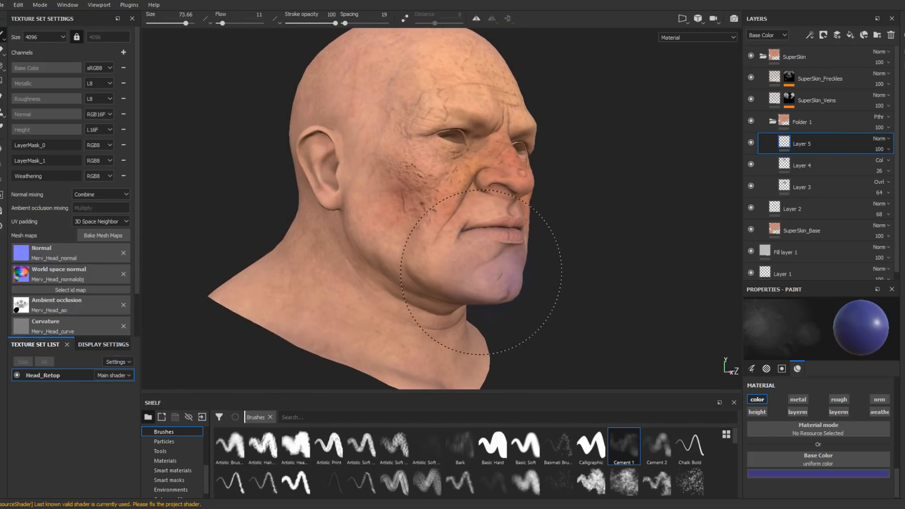
{"action": "mouse_move", "coordinate": [394, 257]}
{"action": "left_mouse_down"}
{"action": "mouse_move", "coordinate": [377, 181]}
{"action": "mouse_move", "coordinate": [387, 217]}
{"action": "mouse_move", "coordinate": [377, 252]}
{"action": "mouse_move", "coordinate": [435, 261]}
{"action": "mouse_move", "coordinate": [407, 233]}
{"action": "left_mouse_up"}
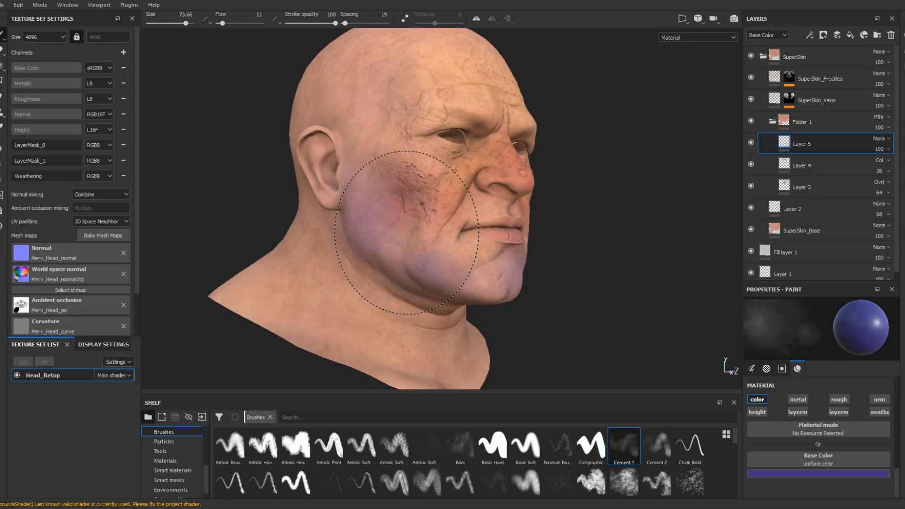
{"action": "mouse_move", "coordinate": [547, 275]}
{"action": "left_mouse_down", "text": "alt"}
{"action": "mouse_move", "coordinate": [493, 278]}
{"action": "mouse_move", "coordinate": [490, 297]}
{"action": "left_mouse_up", "text": "alt"}
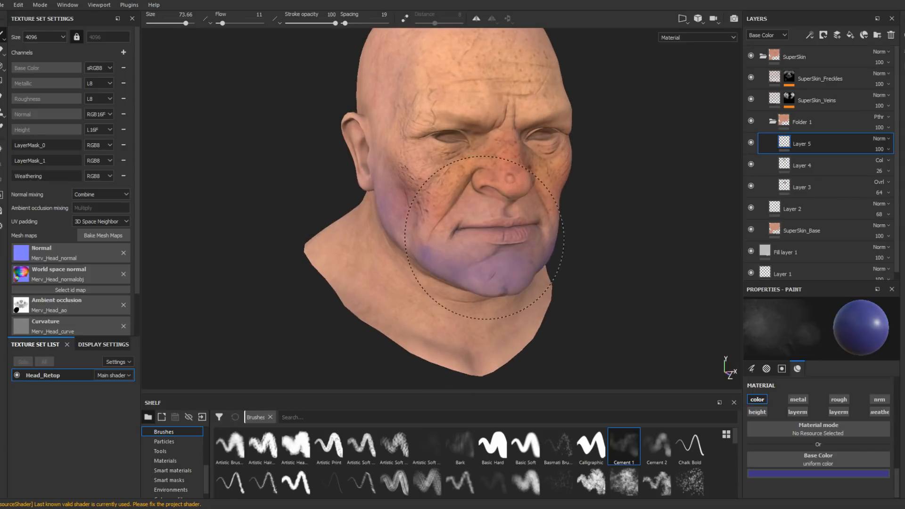
{"action": "right_click_drag", "start_coordinate": [484, 234], "coordinate": [443, 240], "text": "ctrl"}
{"action": "mouse_move", "coordinate": [435, 245]}
{"action": "left_mouse_down"}
{"action": "mouse_move", "coordinate": [437, 193]}
{"action": "mouse_move", "coordinate": [486, 214]}
{"action": "mouse_move", "coordinate": [514, 211]}
{"action": "left_mouse_up"}
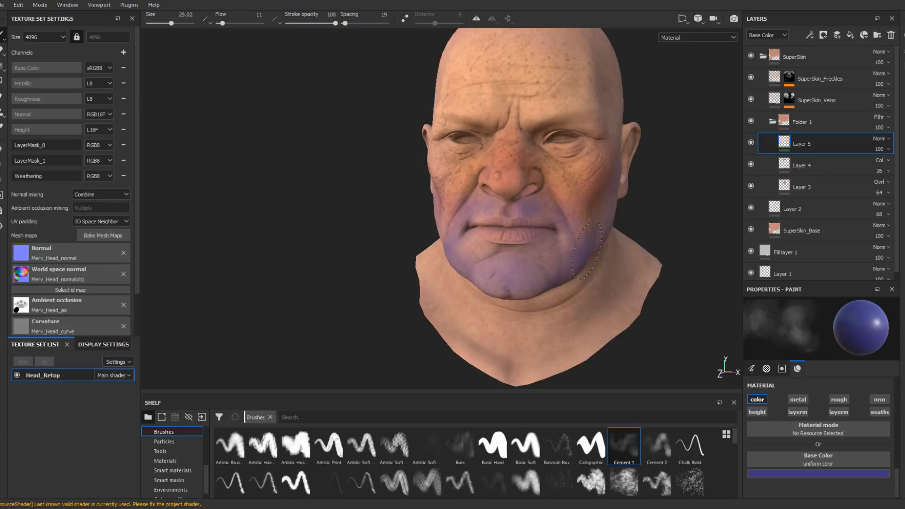
- Paint the blue over the side of the jaw and under the chin on Layer 5 with a brush size of about 64
{"action": "left_click_drag", "start_coordinate": [564, 233], "coordinate": [519, 226], "text": "alt"}
{"action": "right_click_drag", "start_coordinate": [519, 226], "coordinate": [567, 225], "text": "ctrl"}
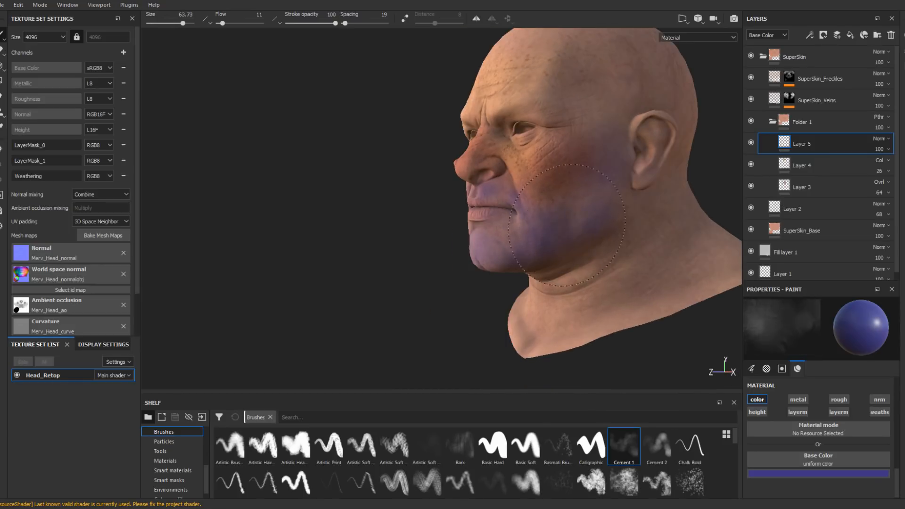
{"action": "left_click_drag", "start_coordinate": [608, 222], "coordinate": [607, 216], "text": "alt"}
{"action": "left_click_drag", "start_coordinate": [500, 287], "coordinate": [538, 269], "text": "alt"}
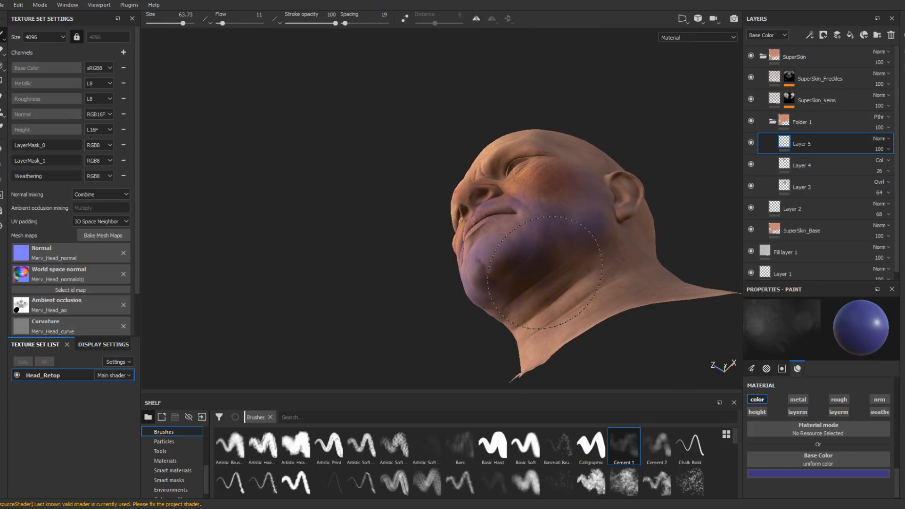
{"action": "mouse_move", "coordinate": [545, 273]}
{"action": "left_mouse_down", "text": "alt"}
{"action": "mouse_move", "coordinate": [623, 249]}
{"action": "mouse_move", "coordinate": [530, 280]}
{"action": "mouse_move", "coordinate": [560, 287]}
{"action": "mouse_move", "coordinate": [473, 258]}
{"action": "left_mouse_up", "text": "alt"}
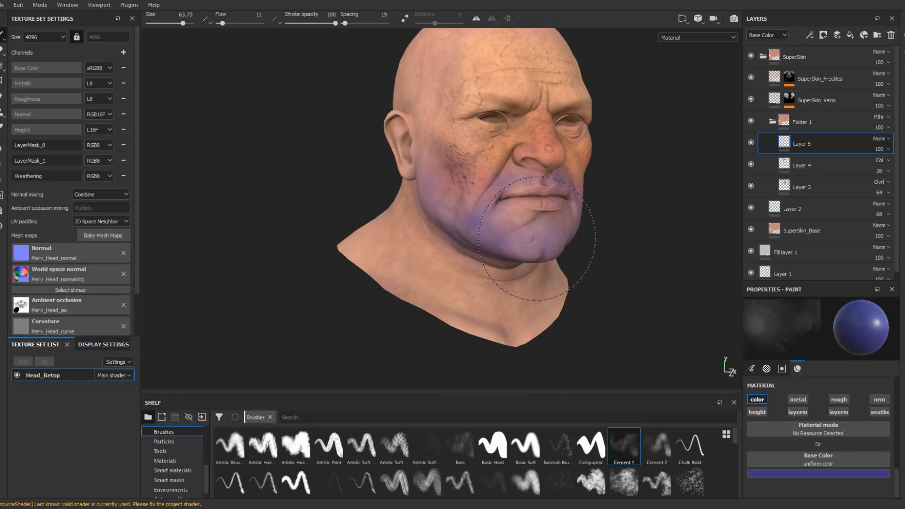
{"action": "left_click_drag", "start_coordinate": [537, 239], "coordinate": [514, 222], "text": "alt"}
- Paint the blue around and beneath both eyes on Layer 5 with the brush size reduced to about 21
{"action": "right_click_drag", "start_coordinate": [521, 215], "coordinate": [496, 215], "text": "ctrl"}
{"action": "mouse_move", "coordinate": [521, 212]}
{"action": "left_mouse_down", "text": "alt"}
{"action": "mouse_move", "coordinate": [509, 231]}
{"action": "mouse_move", "coordinate": [466, 151]}
{"action": "left_mouse_up", "text": "alt"}
{"action": "right_click_drag", "start_coordinate": [460, 144], "coordinate": [446, 144], "text": "ctrl"}
{"action": "left_click_drag", "start_coordinate": [457, 140], "coordinate": [468, 143]}
{"action": "right_click_drag", "start_coordinate": [467, 142], "coordinate": [452, 139], "text": "ctrl"}
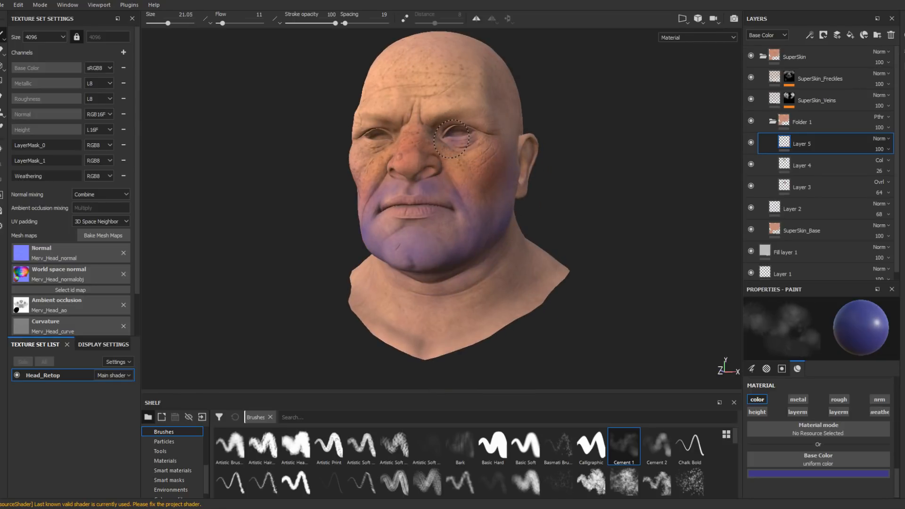
{"action": "left_click_drag", "start_coordinate": [452, 139], "coordinate": [496, 146], "text": "alt"}
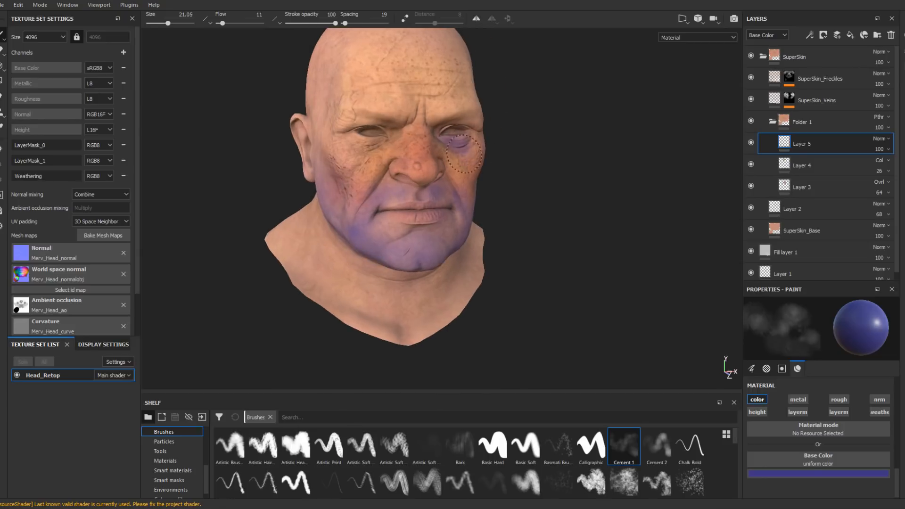
{"action": "mouse_move", "coordinate": [380, 145]}
{"action": "left_mouse_down"}
{"action": "mouse_move", "coordinate": [359, 141]}
{"action": "mouse_move", "coordinate": [386, 138]}
{"action": "mouse_move", "coordinate": [391, 156]}
{"action": "mouse_move", "coordinate": [379, 142]}
{"action": "mouse_move", "coordinate": [561, 251]}
{"action": "mouse_move", "coordinate": [562, 227]}
{"action": "mouse_move", "coordinate": [568, 250]}
{"action": "left_mouse_up"}
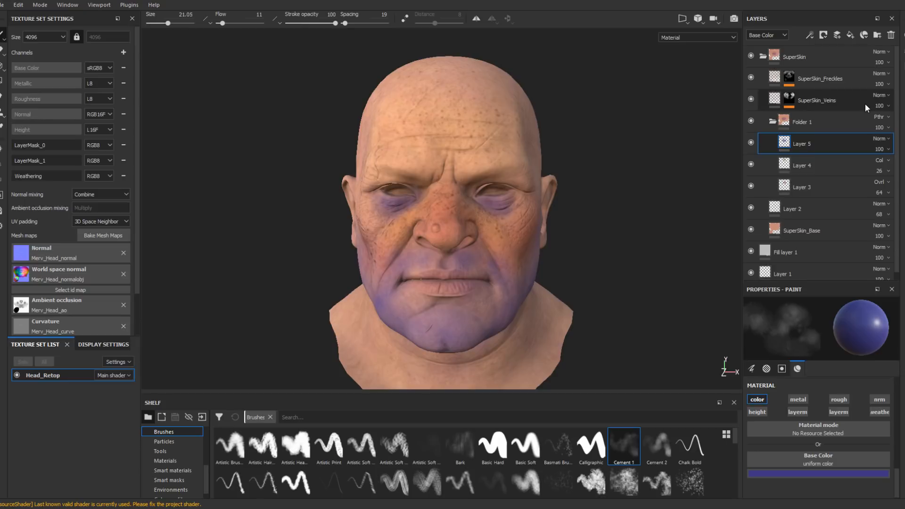
- Try the Multiply blend mode on Layer 5 with its opacity lowered to 60
{"action": "left_click", "coordinate": [827, 156]}
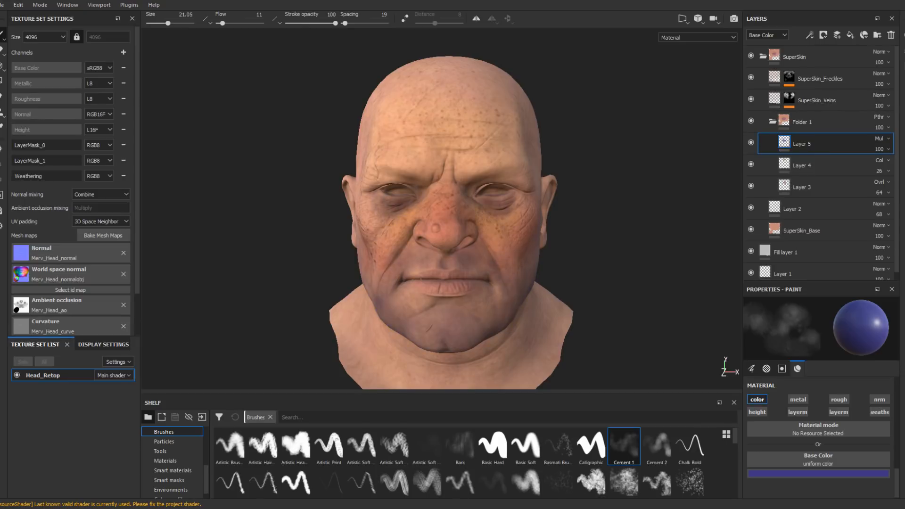
{"action": "left_click_drag", "start_coordinate": [643, 248], "coordinate": [701, 186], "text": "alt"}
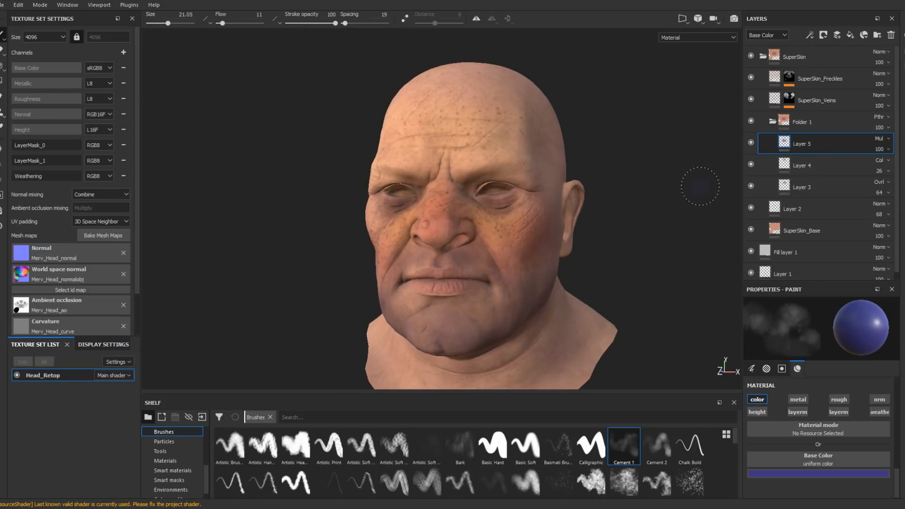
{"action": "left_click", "coordinate": [889, 149]}
{"action": "left_click", "coordinate": [896, 166]}
{"action": "left_click_drag", "start_coordinate": [428, 206], "coordinate": [620, 201], "text": "alt"}
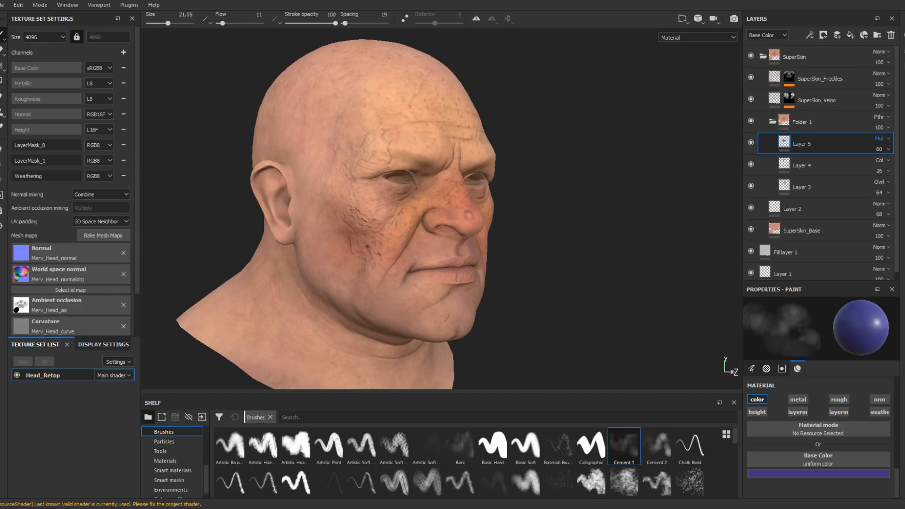
- Set Layer 5's blend mode to Color and its opacity to 8
{"action": "left_click", "coordinate": [892, 169]}
{"action": "left_click", "coordinate": [879, 150]}
{"action": "mouse_move", "coordinate": [887, 167]}
{"action": "left_mouse_down"}
{"action": "mouse_move", "coordinate": [904, 168]}
{"action": "mouse_move", "coordinate": [884, 168]}
{"action": "left_mouse_up"}
{"action": "key", "text": "ctrl+z"}
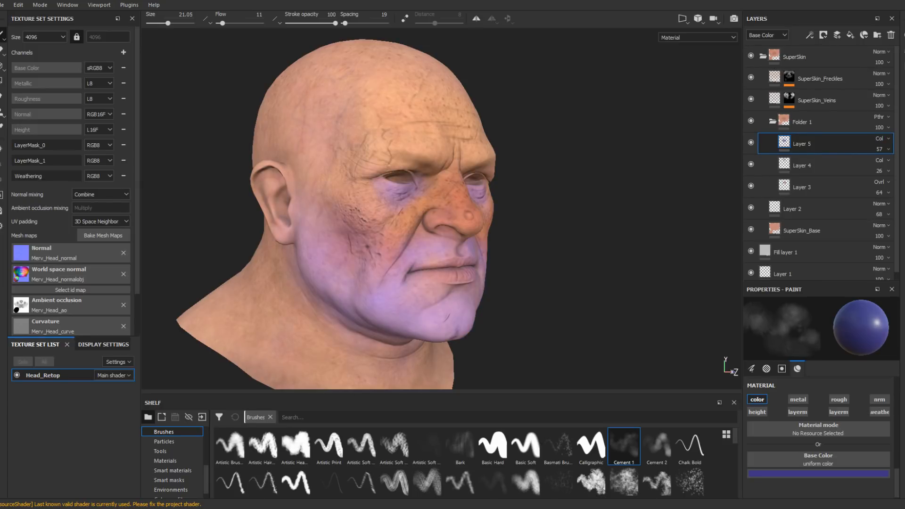
{"action": "left_click", "coordinate": [883, 149]}
{"action": "left_click_drag", "start_coordinate": [901, 166], "coordinate": [875, 169]}
{"action": "left_click_drag", "start_coordinate": [641, 261], "coordinate": [547, 226], "text": "alt"}
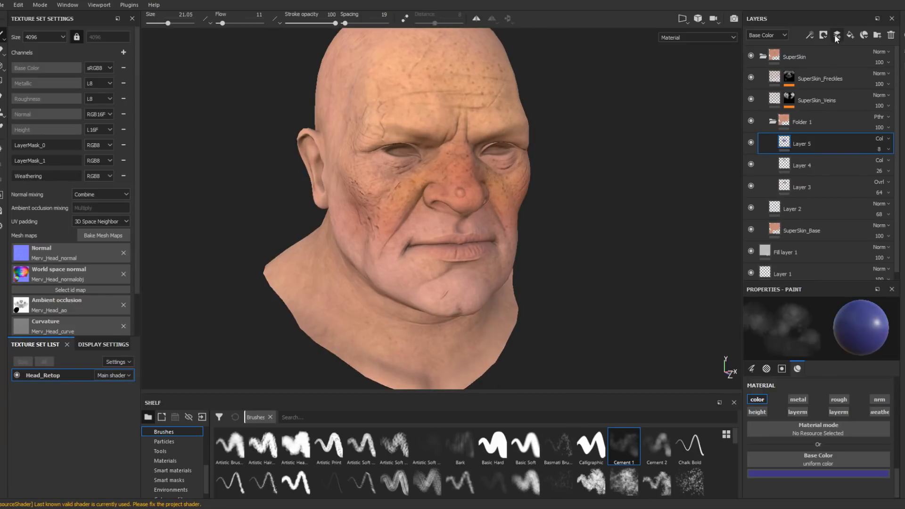
- Add a white mask to Layer 5 and a paint effect on that mask
{"action": "right_click", "coordinate": [808, 143]}
{"action": "left_click", "coordinate": [816, 149]}
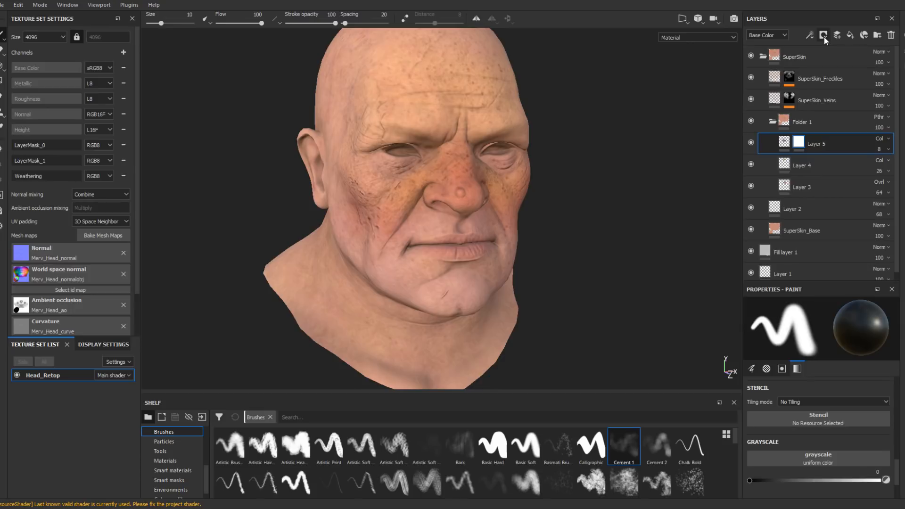
{"action": "right_click", "coordinate": [800, 149]}
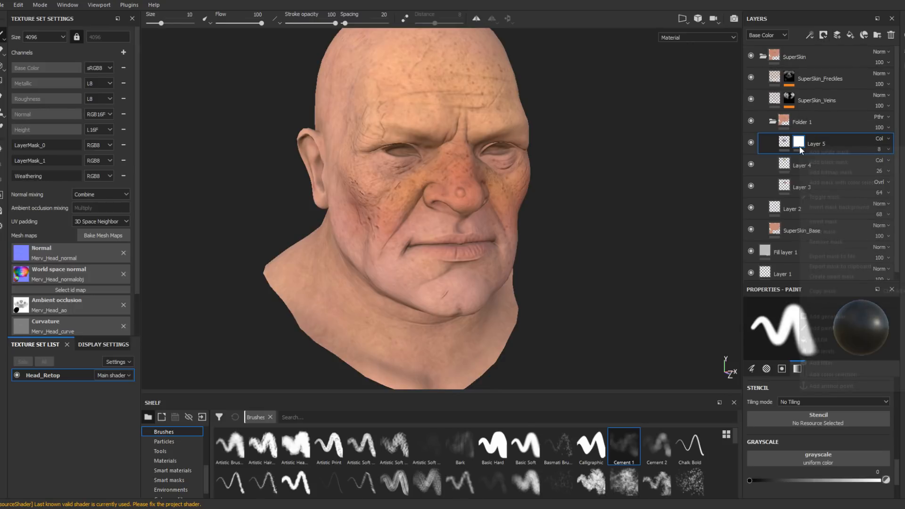
{"action": "left_click", "coordinate": [835, 326]}
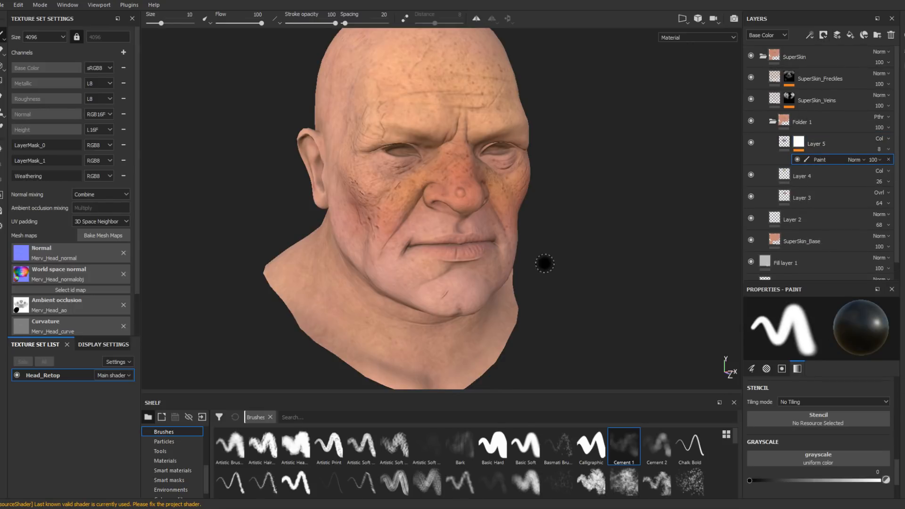
- Paint black over the lips on Layer 5's mask with the size 10 brush
{"action": "left_click_drag", "start_coordinate": [542, 262], "coordinate": [469, 231], "text": "alt"}
{"action": "mouse_move", "coordinate": [469, 231]}
{"action": "right_mouse_down", "text": "alt"}
{"action": "mouse_move", "coordinate": [647, 398]}
{"action": "mouse_move", "coordinate": [684, 402]}
{"action": "right_mouse_up", "text": "alt"}
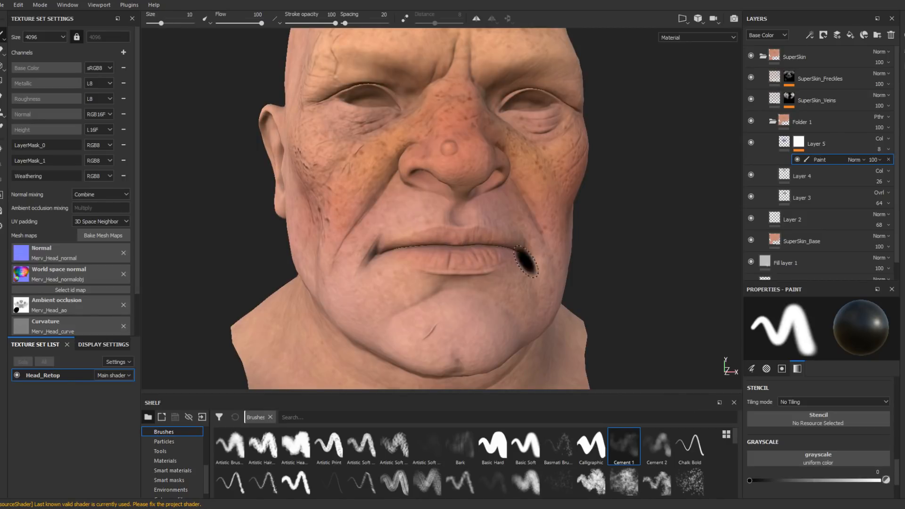
{"action": "left_click_drag", "start_coordinate": [545, 260], "coordinate": [596, 239], "text": "alt"}
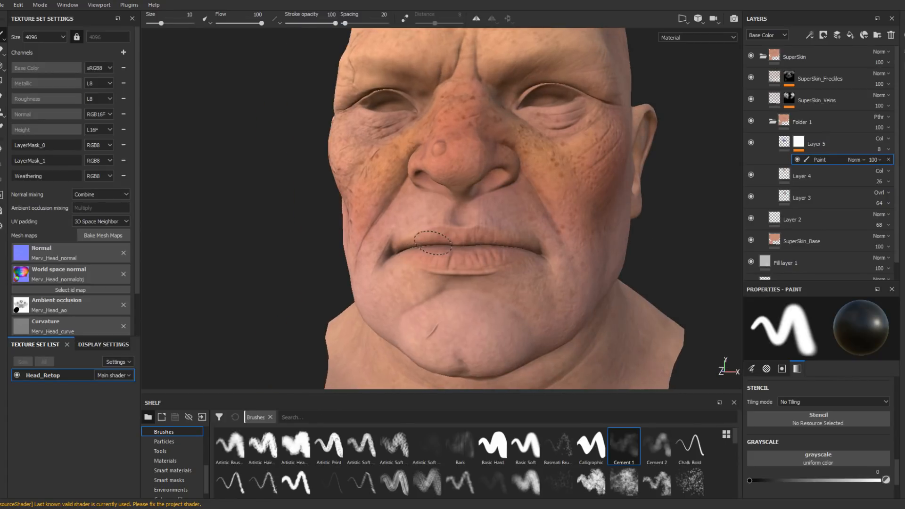
{"action": "mouse_move", "coordinate": [542, 496]}
{"action": "left_click", "coordinate": [2, 5]}
{"action": "left_click", "coordinate": [21, 89]}
{"action": "left_click_drag", "start_coordinate": [291, 242], "coordinate": [557, 309], "text": "alt+shift"}
{"action": "right_click_drag", "start_coordinate": [558, 309], "coordinate": [372, 220], "text": "alt"}
{"action": "left_click_drag", "start_coordinate": [647, 309], "coordinate": [554, 228], "text": "alt"}
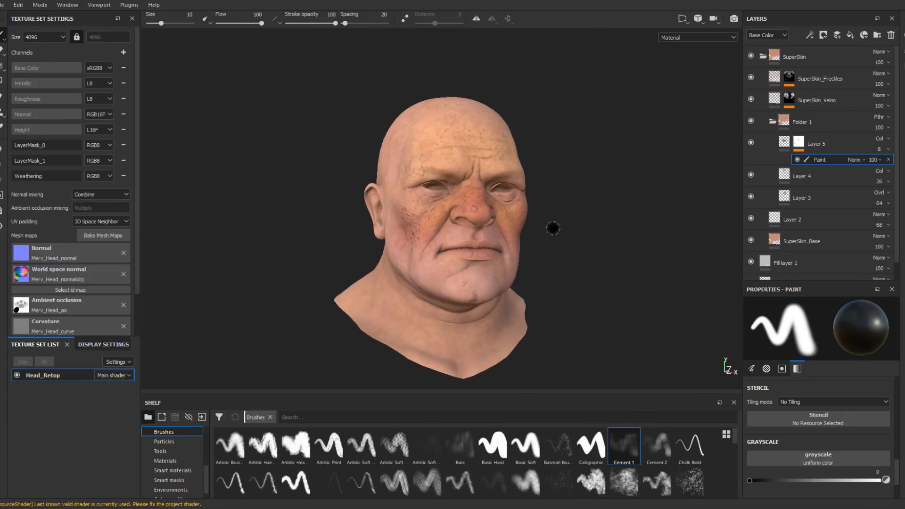
{"action": "right_click_drag", "start_coordinate": [515, 225], "coordinate": [538, 248], "text": "alt"}
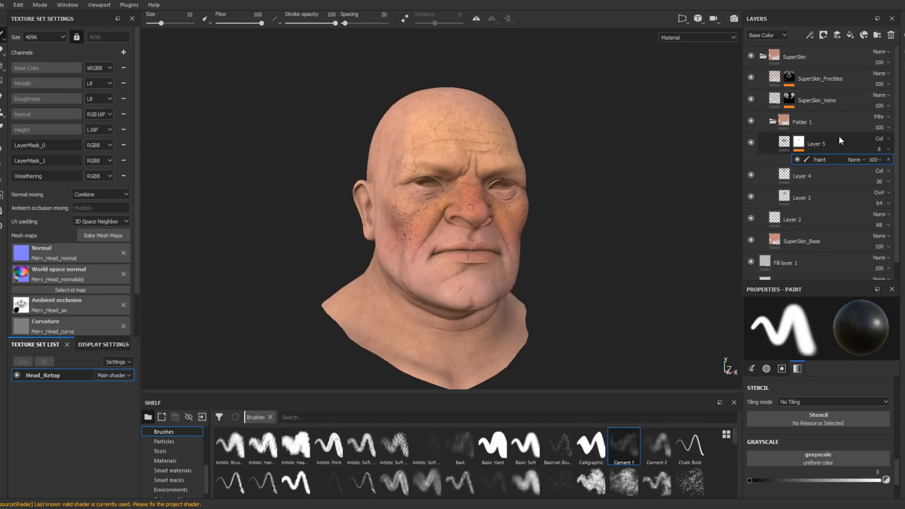
- Add a white mask to Folder 1 and a paint effect on that mask
{"action": "left_click", "coordinate": [804, 119]}
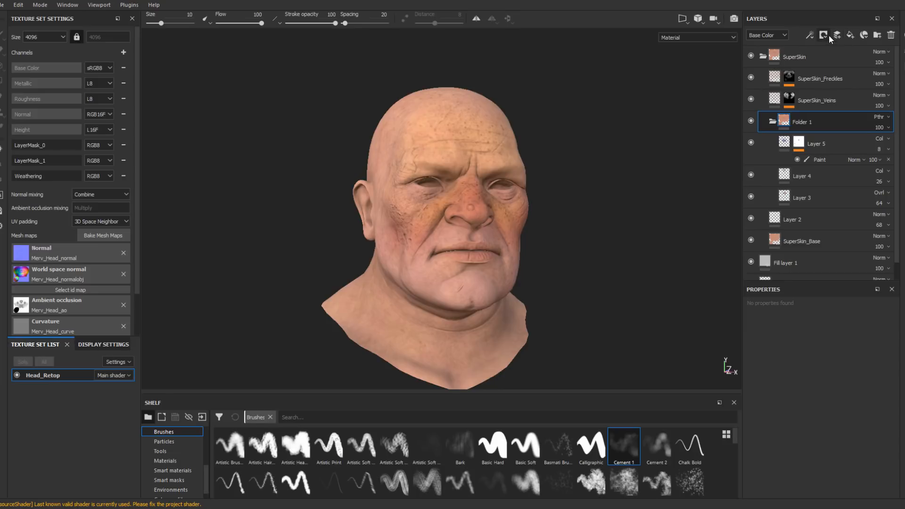
{"action": "right_click", "coordinate": [813, 127]}
{"action": "left_click", "coordinate": [824, 135]}
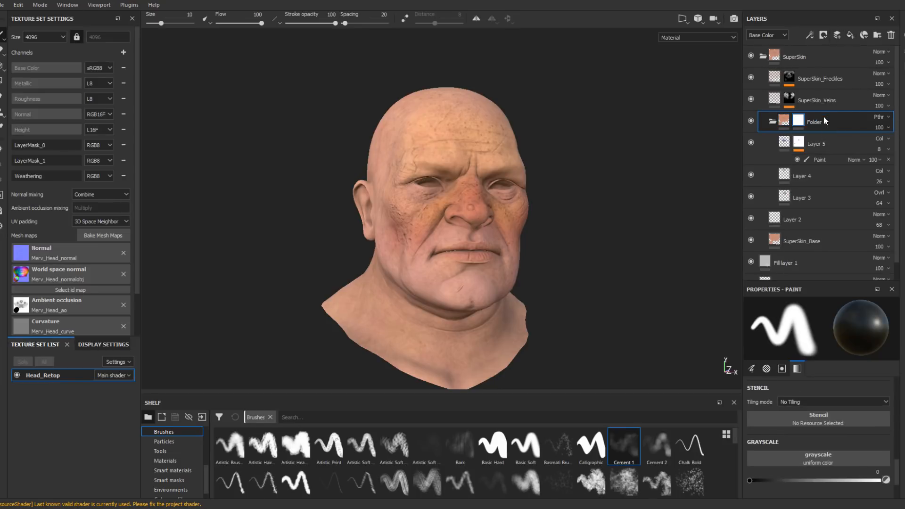
{"action": "right_click", "coordinate": [825, 121]}
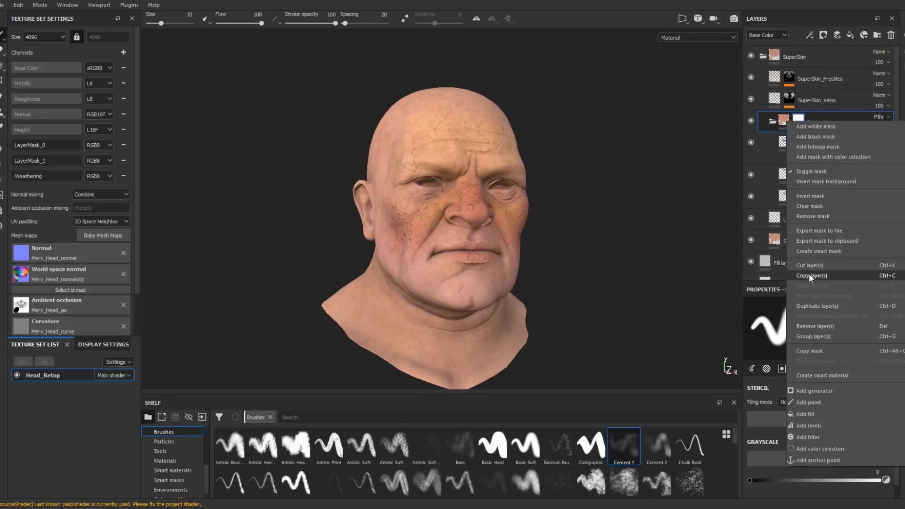
{"action": "left_click", "coordinate": [806, 403]}
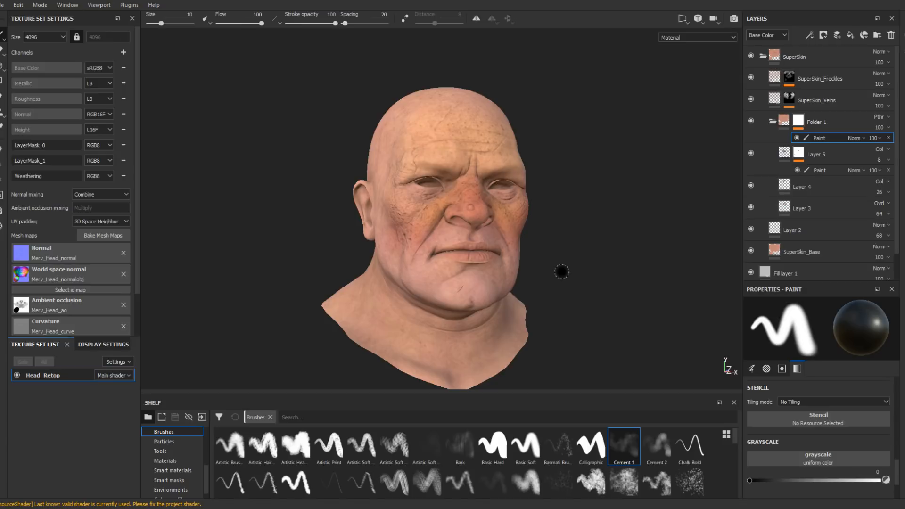
- Paint black lightly over the nose and cheeks on Folder 1's mask, using the Cement 1 brush at a size of about 59
{"action": "mouse_move", "coordinate": [561, 272]}
{"action": "left_mouse_down", "text": "alt"}
{"action": "mouse_move", "coordinate": [530, 316]}
{"action": "mouse_move", "coordinate": [548, 229]}
{"action": "mouse_move", "coordinate": [477, 138]}
{"action": "mouse_move", "coordinate": [555, 178]}
{"action": "mouse_move", "coordinate": [542, 188]}
{"action": "mouse_move", "coordinate": [547, 171]}
{"action": "mouse_move", "coordinate": [482, 170]}
{"action": "left_mouse_up", "text": "alt"}
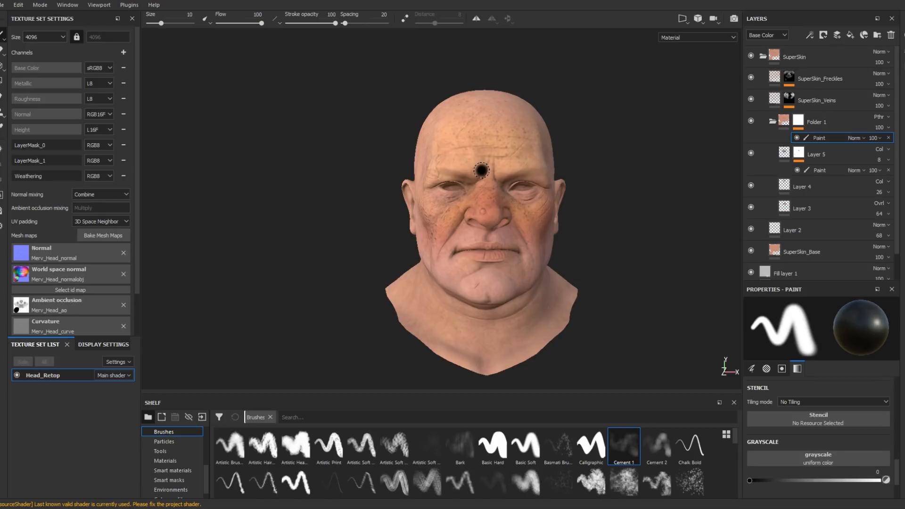
{"action": "right_click_drag", "start_coordinate": [482, 171], "coordinate": [591, 236], "text": "alt"}
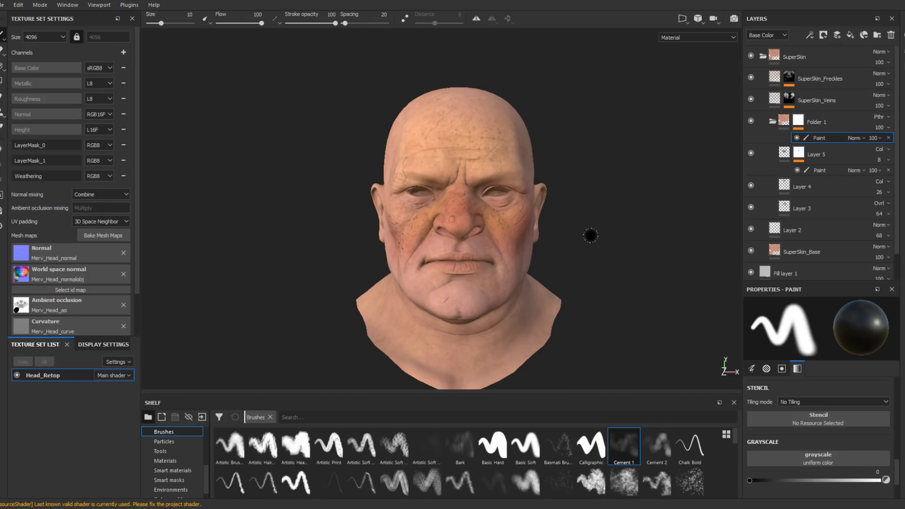
{"action": "left_click", "coordinate": [622, 450]}
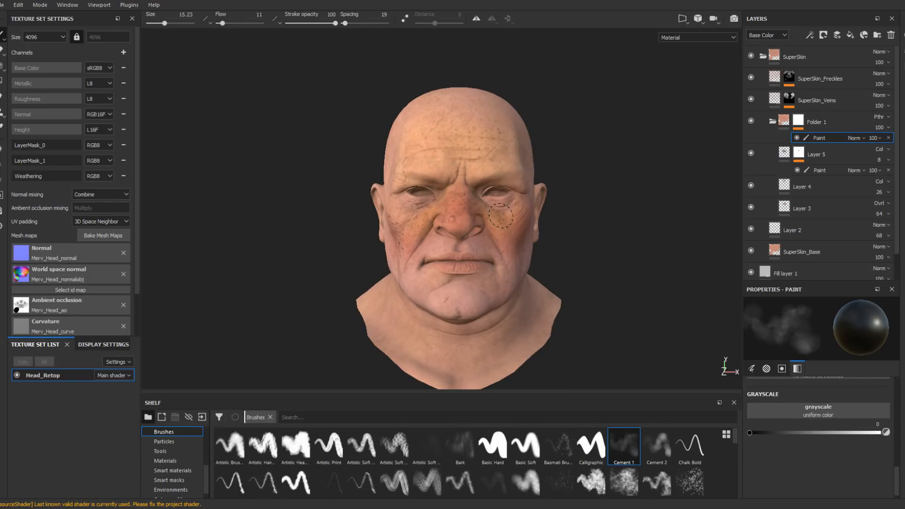
{"action": "key", "text": "]"}
{"action": "key", "text": "]"}
{"action": "key", "text": "]"}
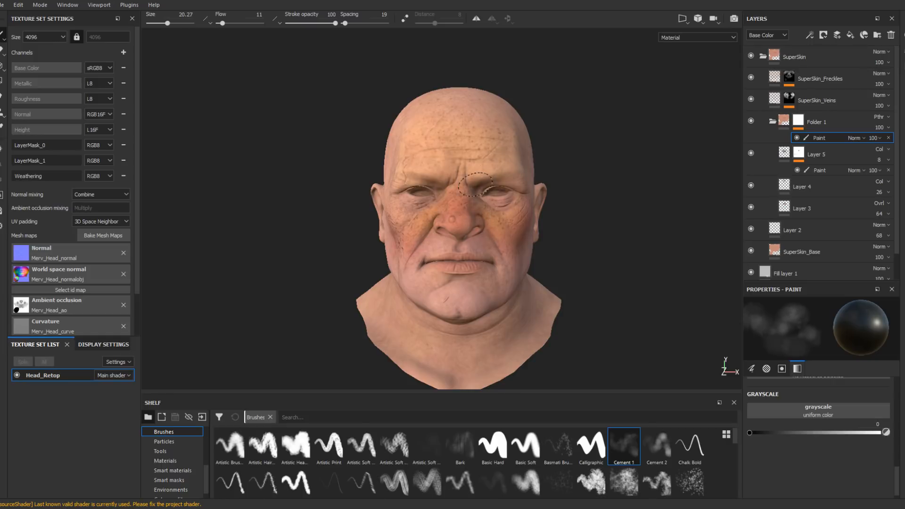
{"action": "right_click_drag", "start_coordinate": [475, 184], "coordinate": [554, 229], "text": "ctrl"}
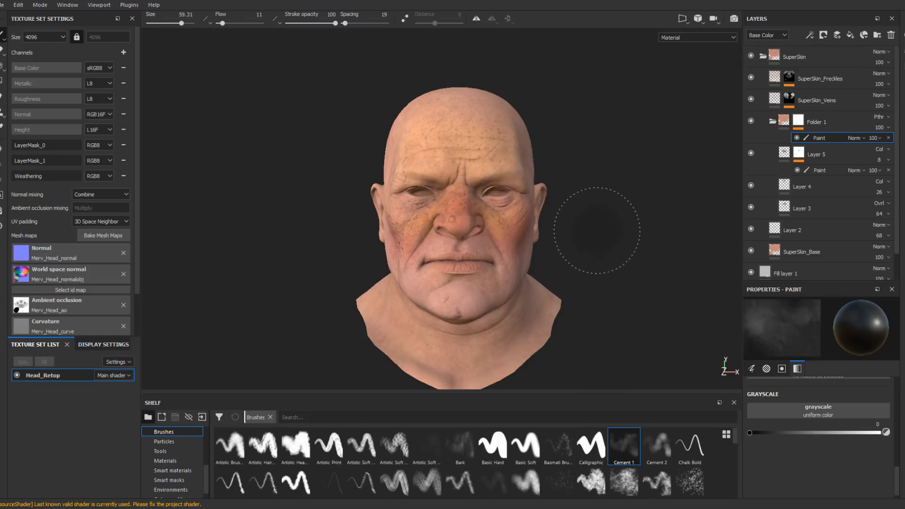
{"action": "left_click_drag", "start_coordinate": [598, 229], "coordinate": [562, 244], "text": "alt"}
{"action": "left_click_drag", "start_coordinate": [553, 200], "coordinate": [598, 198], "text": "alt"}
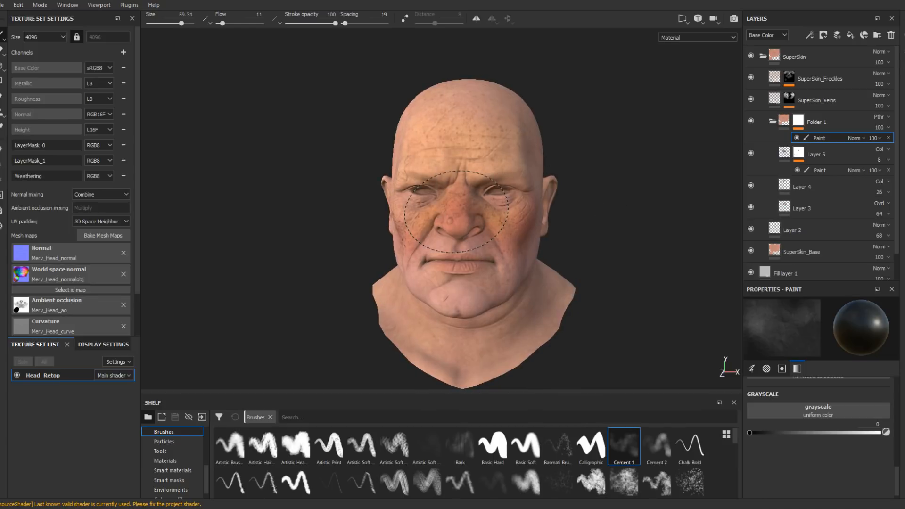
{"action": "left_click_drag", "start_coordinate": [457, 211], "coordinate": [417, 213], "text": "alt"}
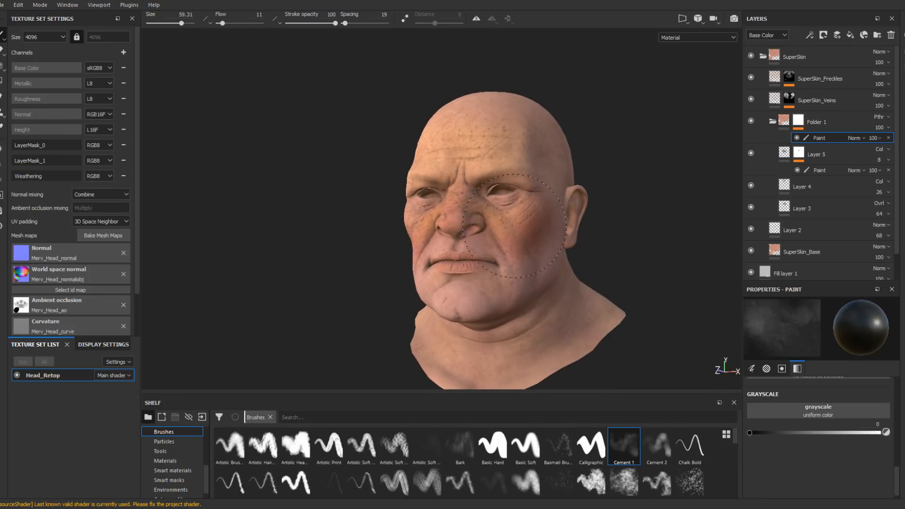
- Continue painting black on Folder 1's mask over the jaw, chin and both sides of the face to soften the color zones
{"action": "left_click_drag", "start_coordinate": [541, 217], "coordinate": [552, 238], "text": "alt"}
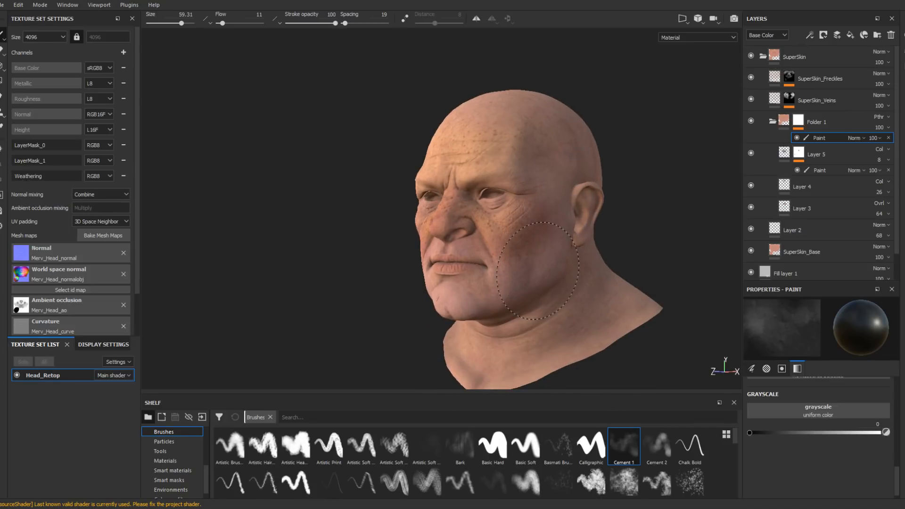
{"action": "mouse_move", "coordinate": [538, 271]}
{"action": "left_mouse_down", "text": "alt"}
{"action": "mouse_move", "coordinate": [457, 277]}
{"action": "mouse_move", "coordinate": [594, 285]}
{"action": "left_mouse_up", "text": "alt"}
{"action": "left_click_drag", "start_coordinate": [427, 270], "coordinate": [467, 276], "text": "alt"}
{"action": "middle_click_drag", "start_coordinate": [467, 277], "coordinate": [522, 291], "text": "alt"}
{"action": "left_click_drag", "start_coordinate": [455, 226], "coordinate": [476, 212]}
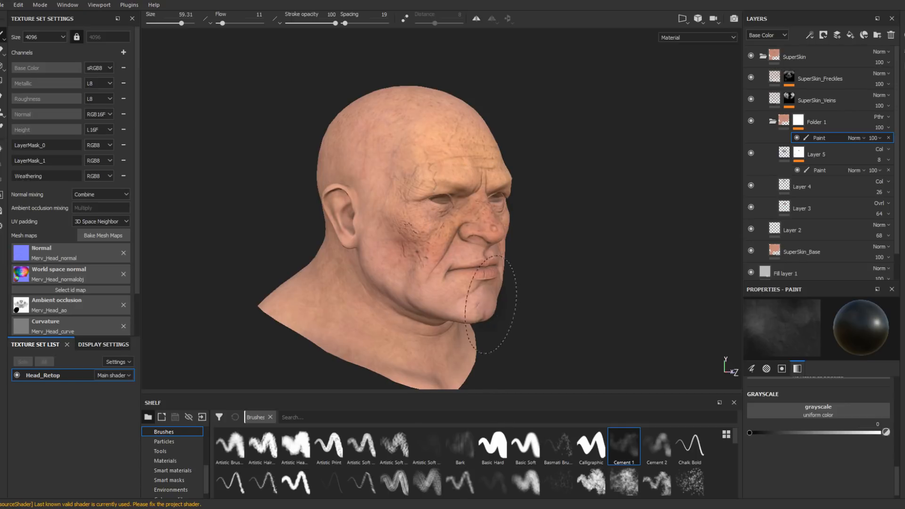
{"action": "mouse_move", "coordinate": [476, 304]}
{"action": "left_mouse_down", "text": "alt"}
{"action": "mouse_move", "coordinate": [456, 301]}
{"action": "mouse_move", "coordinate": [476, 300]}
{"action": "mouse_move", "coordinate": [485, 188]}
{"action": "left_mouse_up", "text": "alt"}
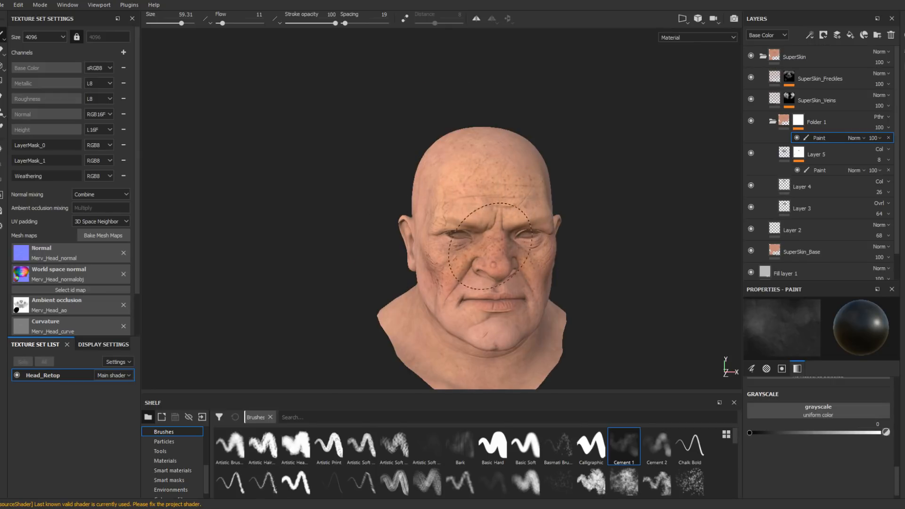
{"action": "mouse_move", "coordinate": [531, 251]}
{"action": "left_mouse_down", "text": "alt"}
{"action": "mouse_move", "coordinate": [652, 278]}
{"action": "mouse_move", "coordinate": [567, 277]}
{"action": "left_mouse_up", "text": "alt"}
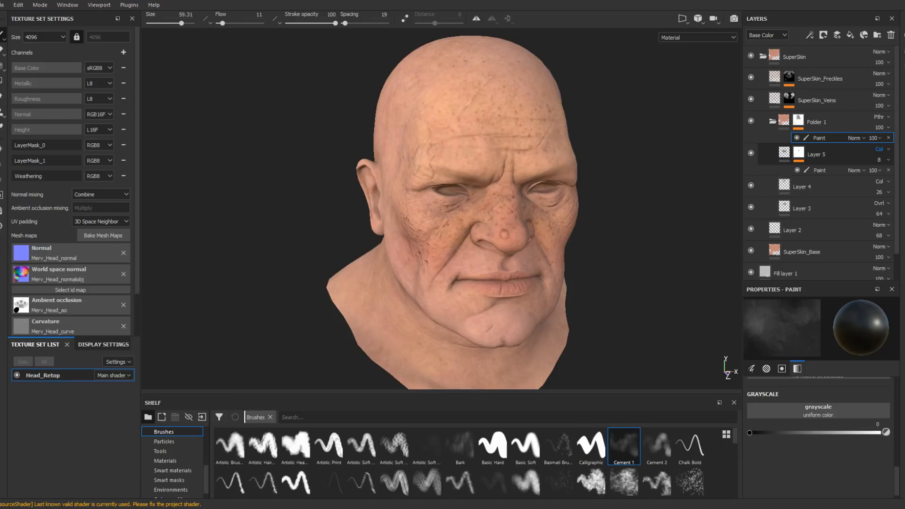
- Set Layer 5's blending mode to Color burn and its opacity to 88
{"action": "left_click", "coordinate": [878, 149]}
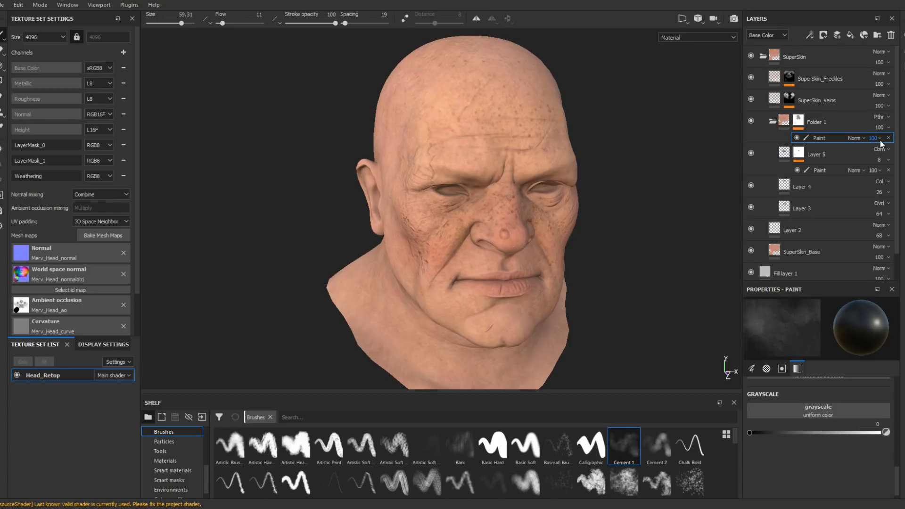
{"action": "left_click", "coordinate": [886, 161]}
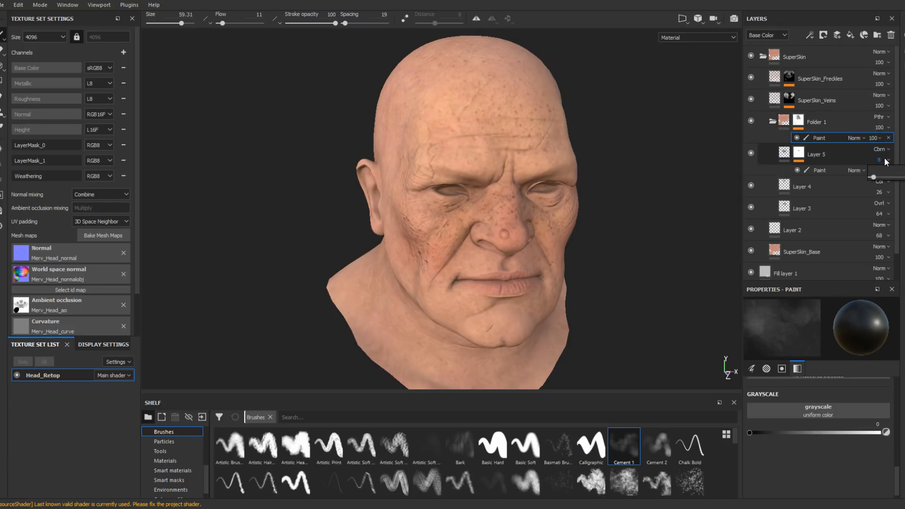
{"action": "left_click_drag", "start_coordinate": [877, 179], "coordinate": [904, 180]}
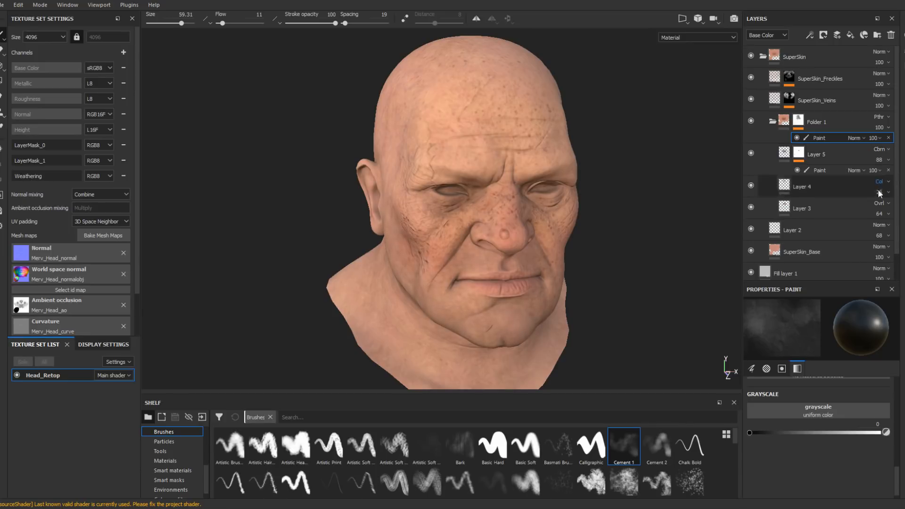
{"action": "left_click_drag", "start_coordinate": [549, 232], "coordinate": [650, 225], "text": "alt"}
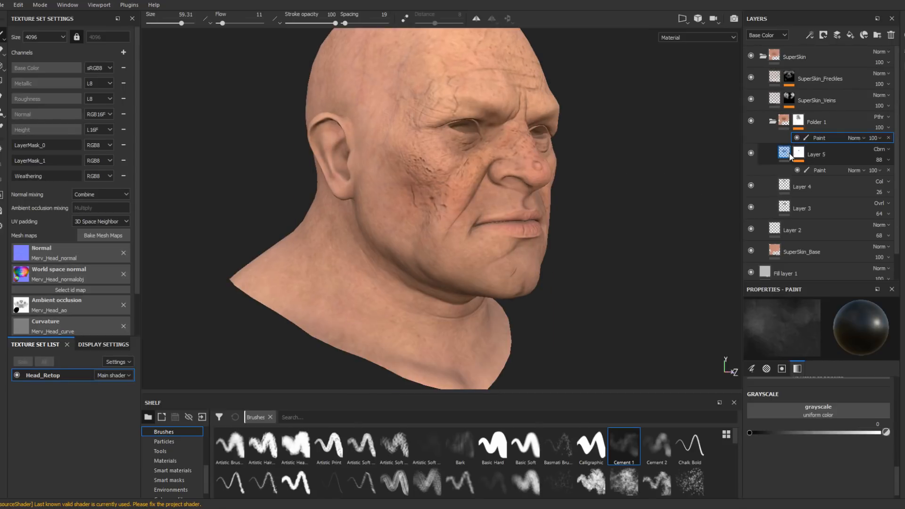
- Try other blending modes on Layer 5, including Overlay, and settle on Multiply
{"action": "left_click", "coordinate": [787, 153]}
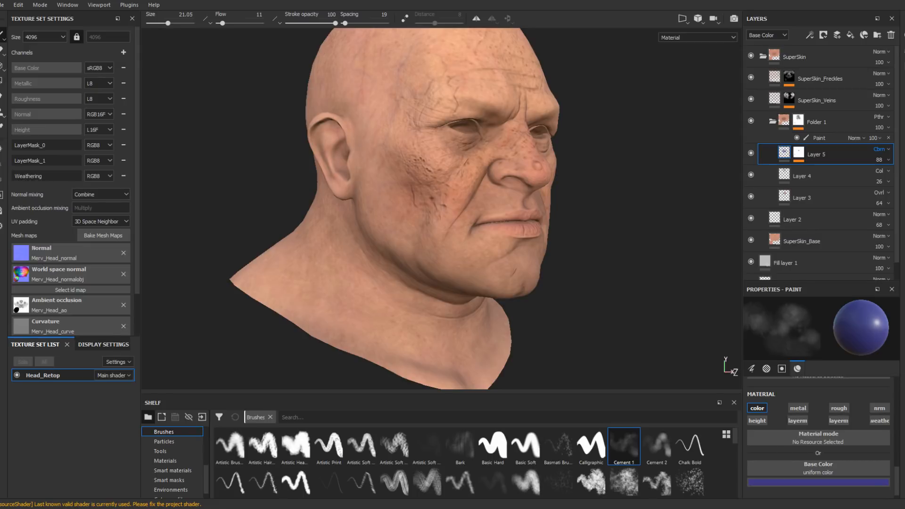
{"action": "key", "text": "Up"}
{"action": "key", "text": "Up"}
{"action": "key", "text": "Up"}
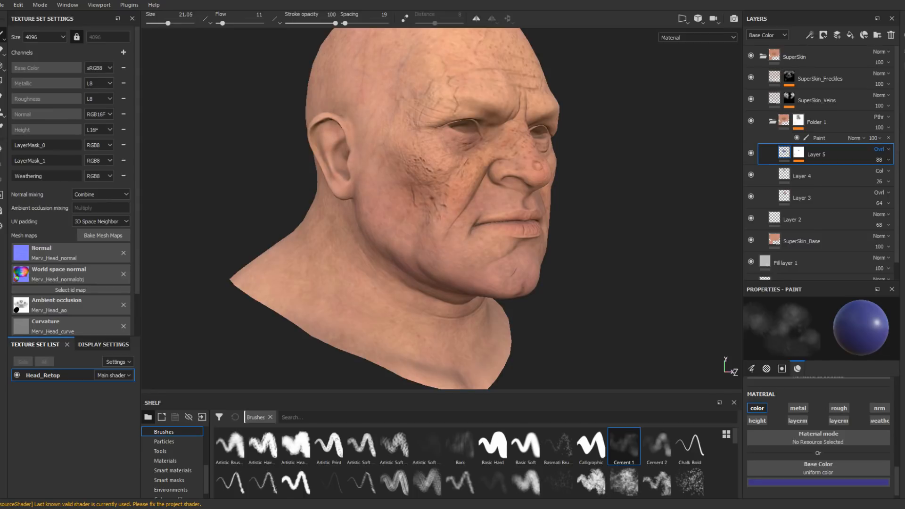
{"action": "key", "text": "m"}
{"action": "key", "text": "h"}
{"action": "key", "text": "d"}
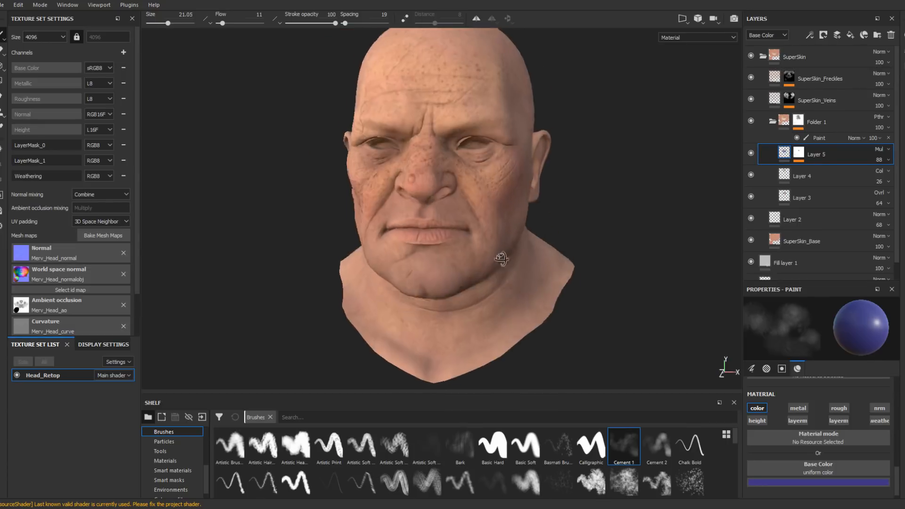
{"action": "left_click_drag", "start_coordinate": [655, 241], "coordinate": [611, 241], "text": "alt"}
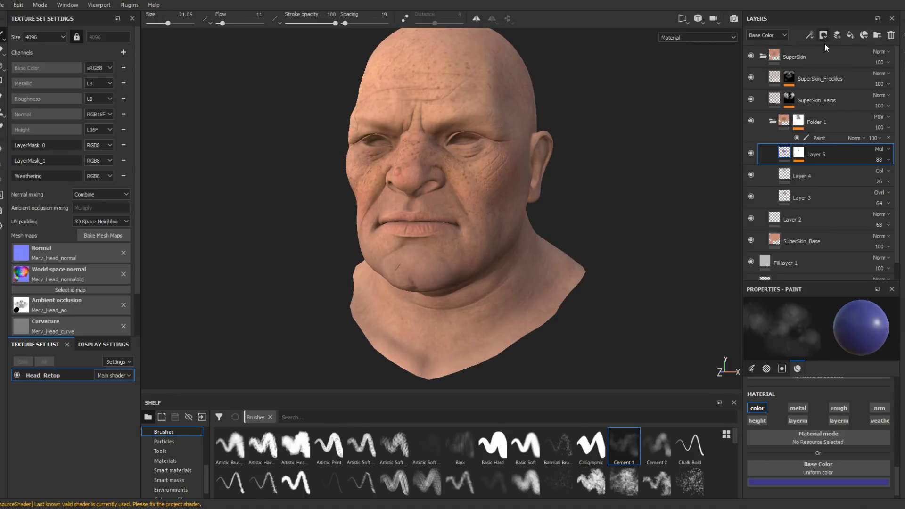
- Add a paint layer above Folder 1 and show only the Base Color channel on the head
{"action": "left_click", "coordinate": [834, 118]}
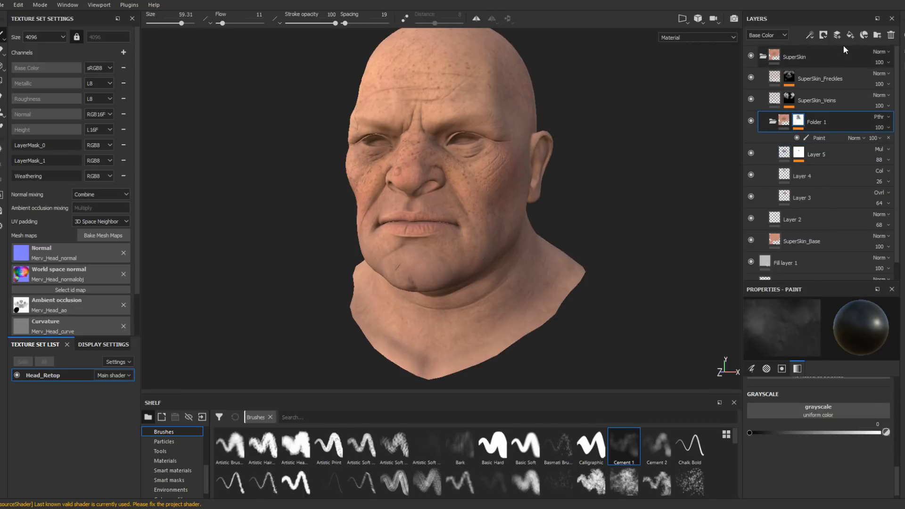
{"action": "left_click", "coordinate": [837, 35]}
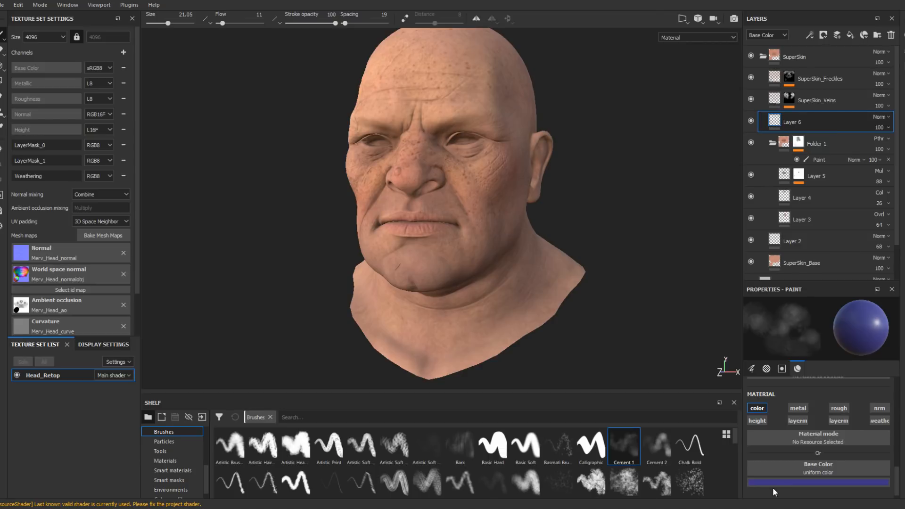
{"action": "left_click", "coordinate": [698, 37]}
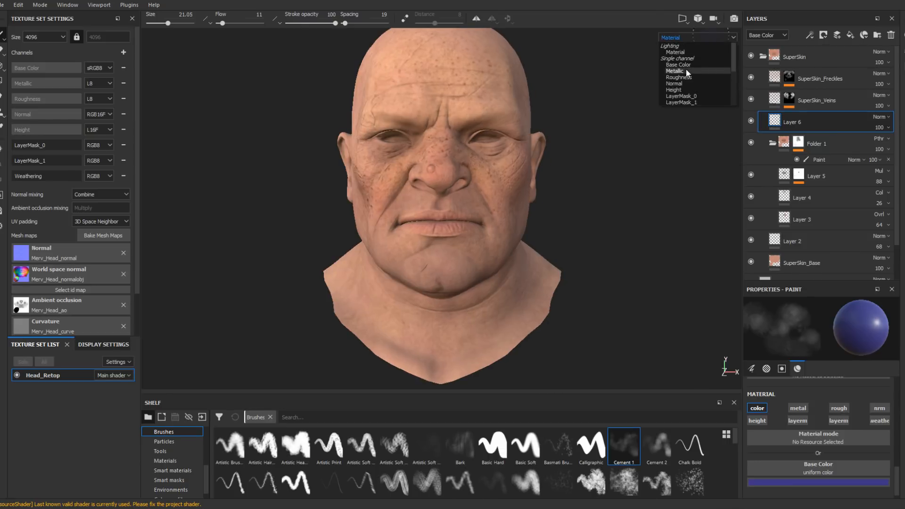
{"action": "left_click", "coordinate": [687, 65]}
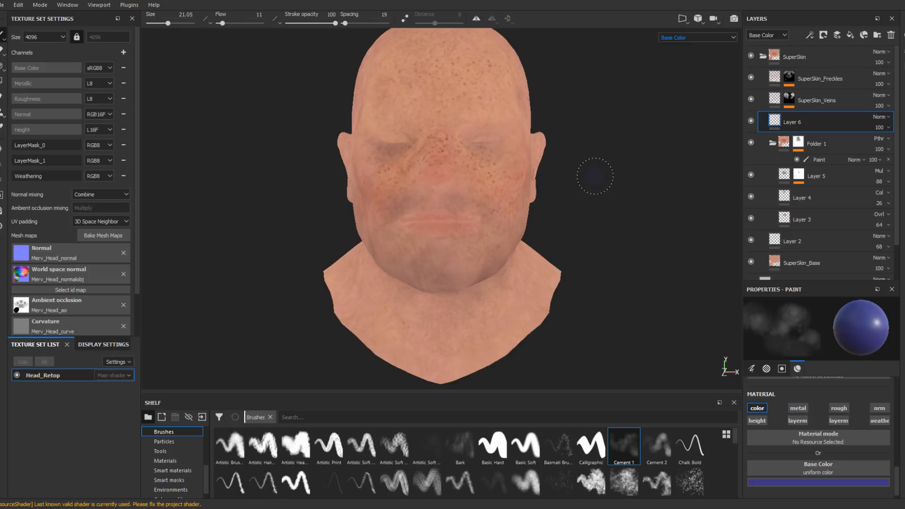
{"action": "left_click_drag", "start_coordinate": [595, 176], "coordinate": [684, 293], "text": "alt"}
- Sample the cheek's skin tone as the paint base color and darken it to a brown of about 0.121, 0.043, 0.029
{"action": "left_click", "coordinate": [832, 485]}
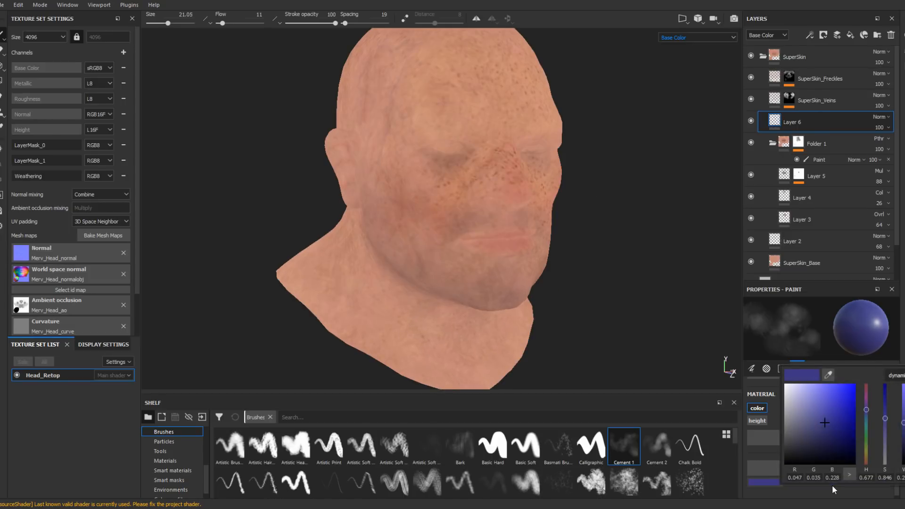
{"action": "left_click", "coordinate": [833, 369]}
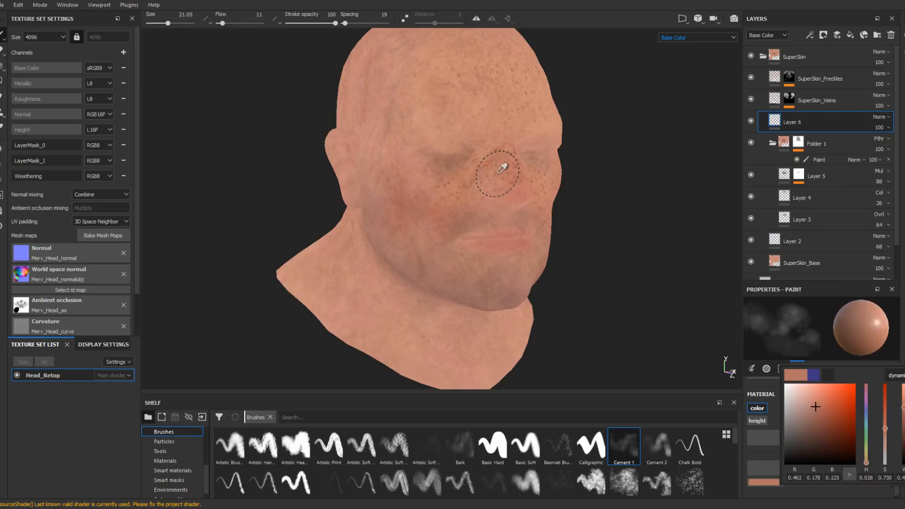
{"action": "left_click", "coordinate": [449, 179]}
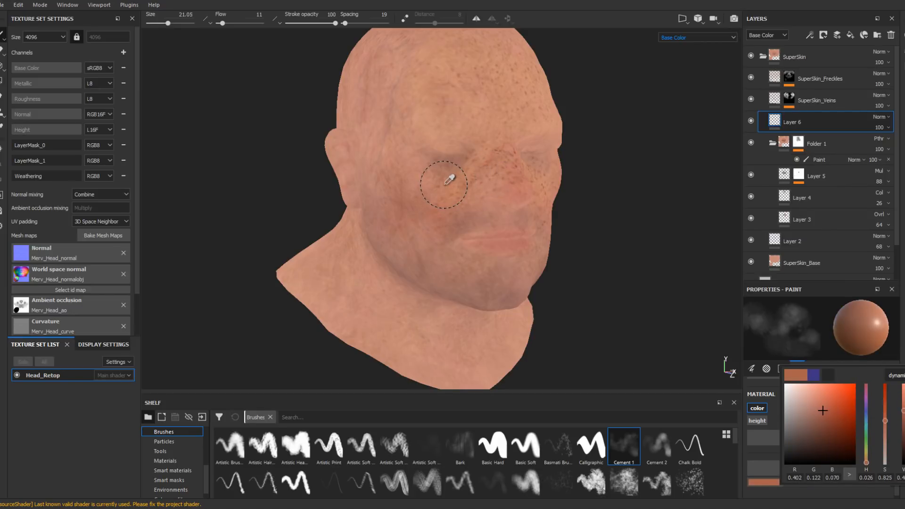
{"action": "mouse_move", "coordinate": [821, 414]}
{"action": "left_mouse_down"}
{"action": "mouse_move", "coordinate": [830, 425]}
{"action": "mouse_move", "coordinate": [818, 433]}
{"action": "left_mouse_up"}
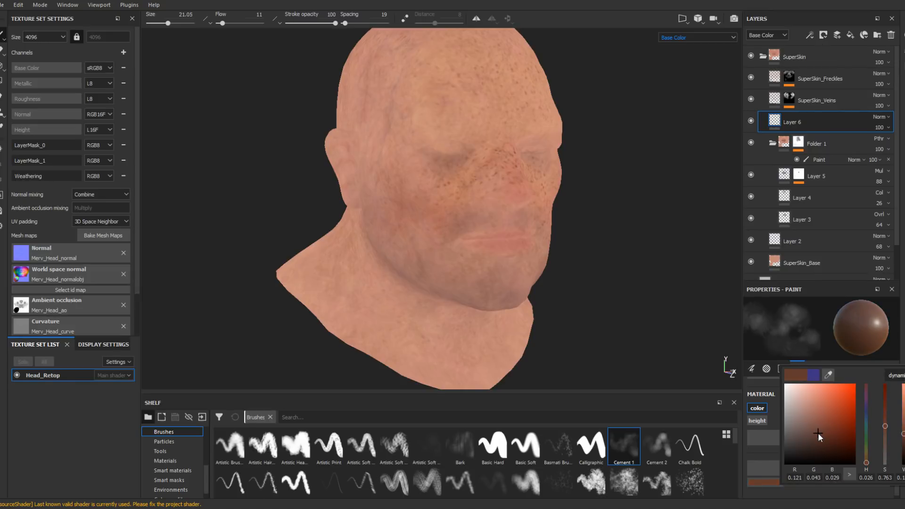
- Return to the Material display and paint a dark brown mole on the nose bump with the Basic Soft brush at size 5.58
{"action": "left_click", "coordinate": [684, 39]}
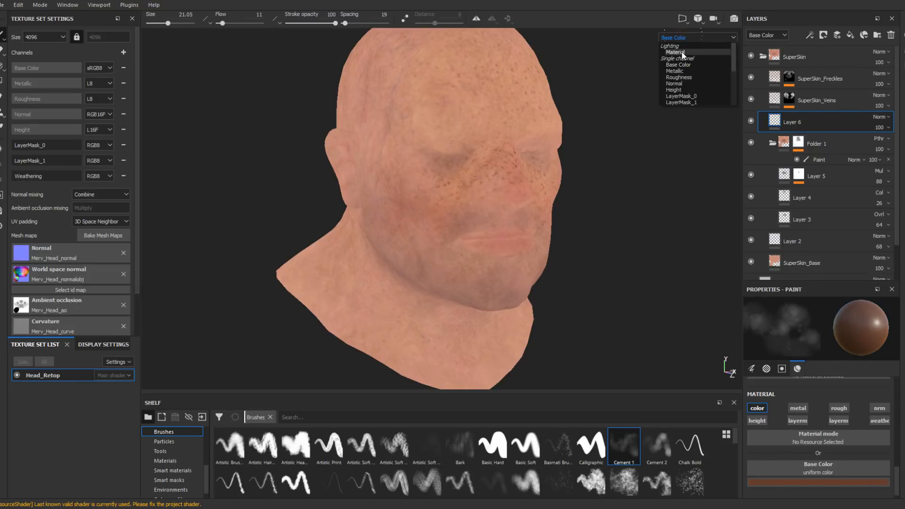
{"action": "left_click", "coordinate": [682, 46]}
{"action": "left_click_drag", "start_coordinate": [681, 52], "coordinate": [594, 265], "text": "alt"}
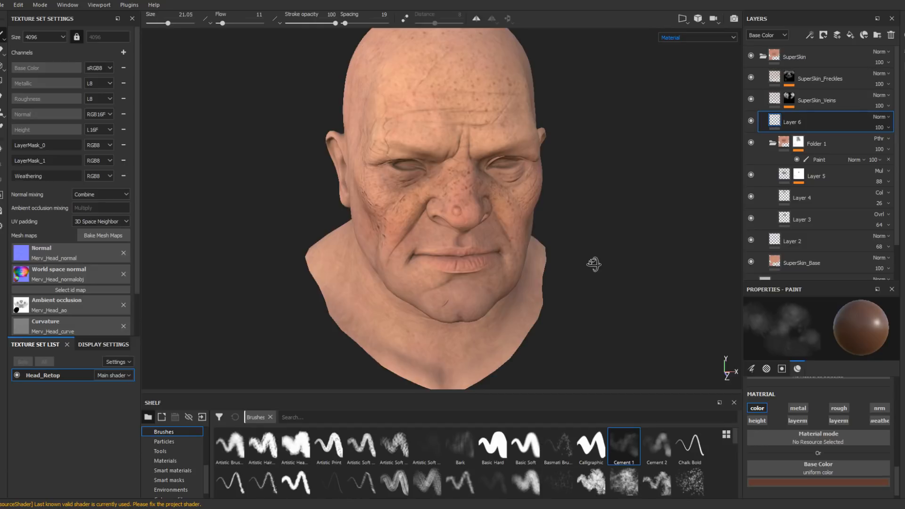
{"action": "scroll", "coordinate": [594, 264], "scroll_direction": "up", "scroll_amount": 5}
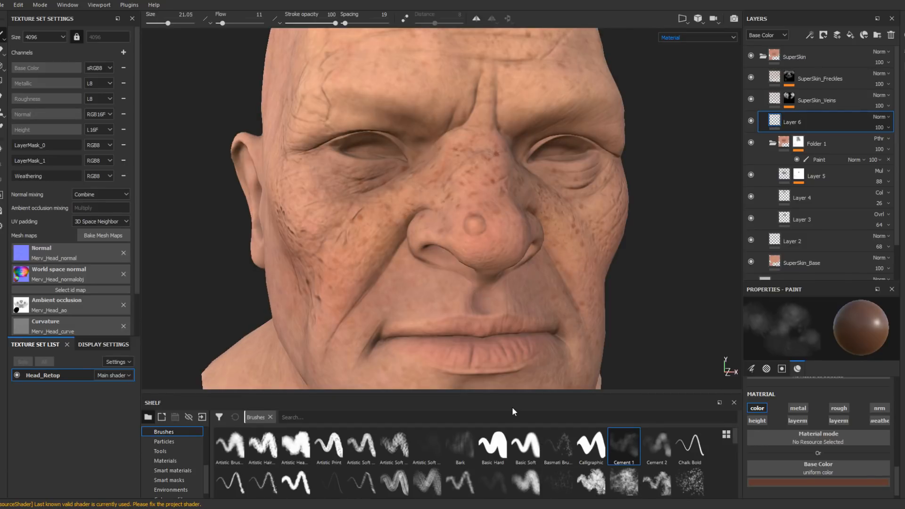
{"action": "left_click", "coordinate": [525, 446]}
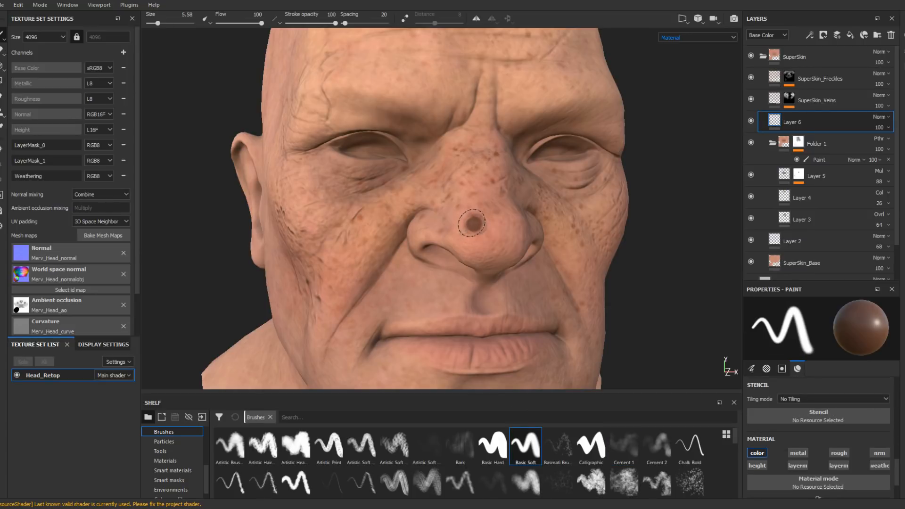
{"action": "left_click", "coordinate": [475, 223]}
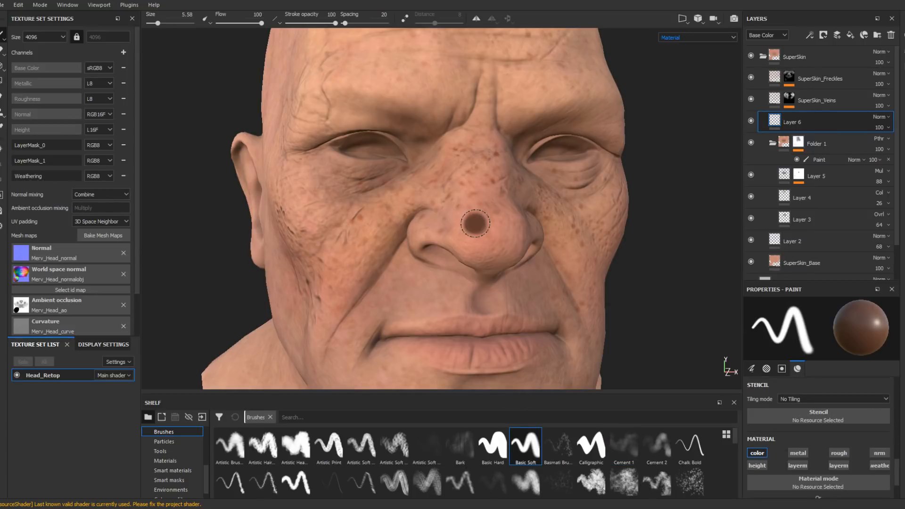
{"action": "left_click_drag", "start_coordinate": [475, 224], "coordinate": [487, 237], "text": "alt"}
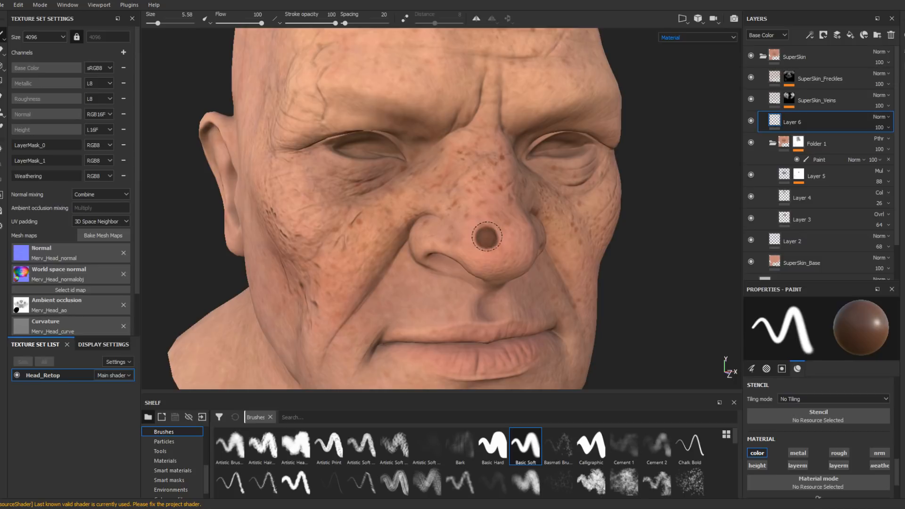
{"action": "right_click_drag", "start_coordinate": [601, 211], "coordinate": [566, 148], "text": "alt"}
{"action": "left_click_drag", "start_coordinate": [627, 222], "coordinate": [595, 229], "text": "alt"}
{"action": "middle_click_drag", "start_coordinate": [596, 228], "coordinate": [544, 230], "text": "alt"}
{"action": "right_click_drag", "start_coordinate": [544, 229], "coordinate": [511, 130], "text": "alt"}
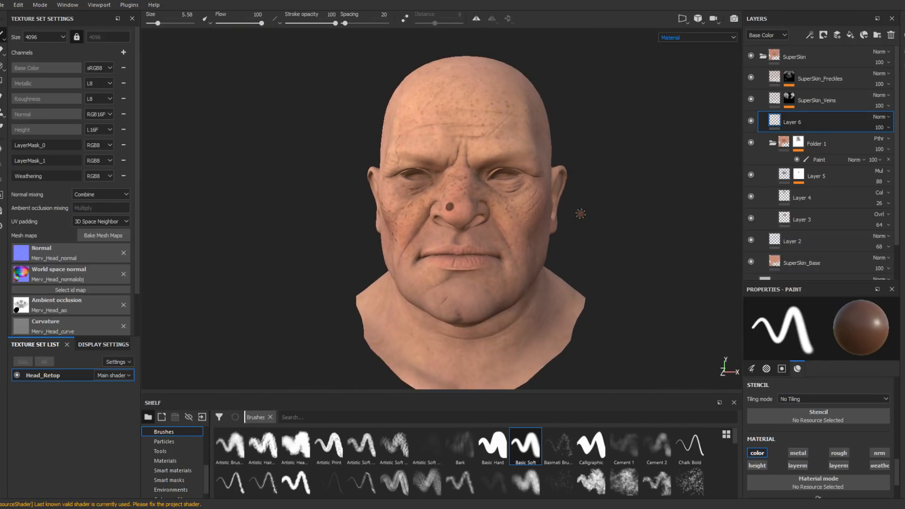
{"action": "left_click_drag", "start_coordinate": [581, 214], "coordinate": [548, 240], "text": "alt"}
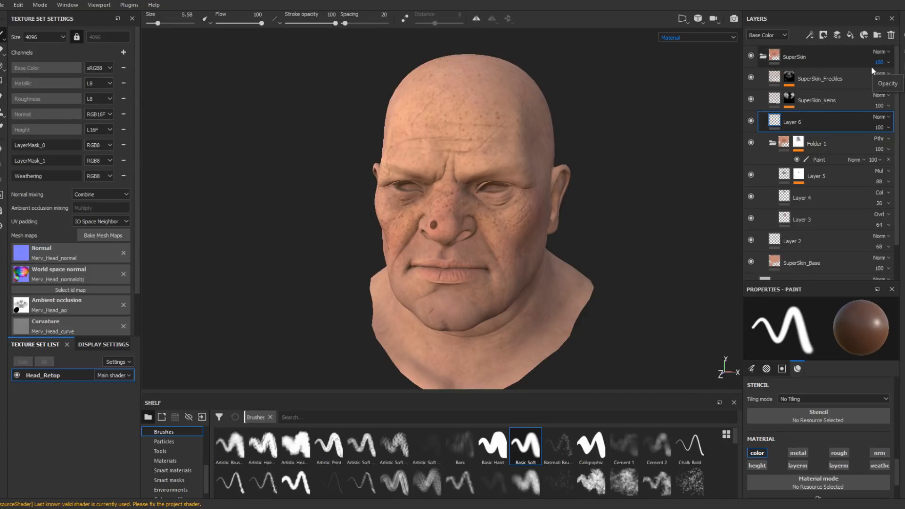
- Add a new paint layer above the SuperSkin folder
{"action": "left_click", "coordinate": [813, 64]}
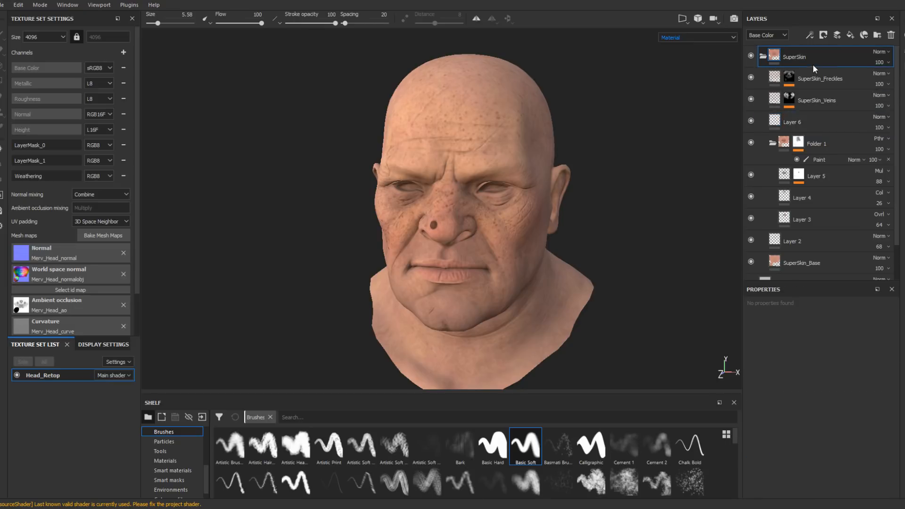
{"action": "left_click", "coordinate": [842, 36]}
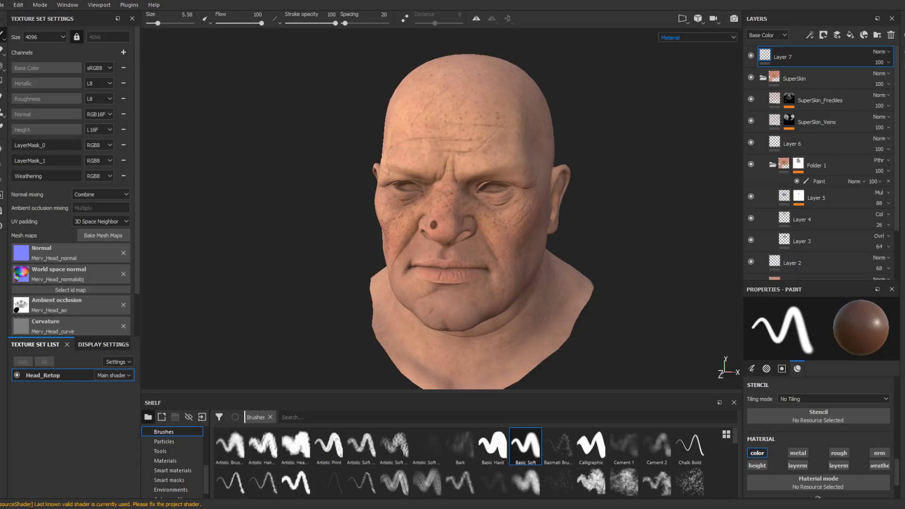
{"action": "left_click_drag", "start_coordinate": [433, 225], "coordinate": [558, 234], "text": "alt"}
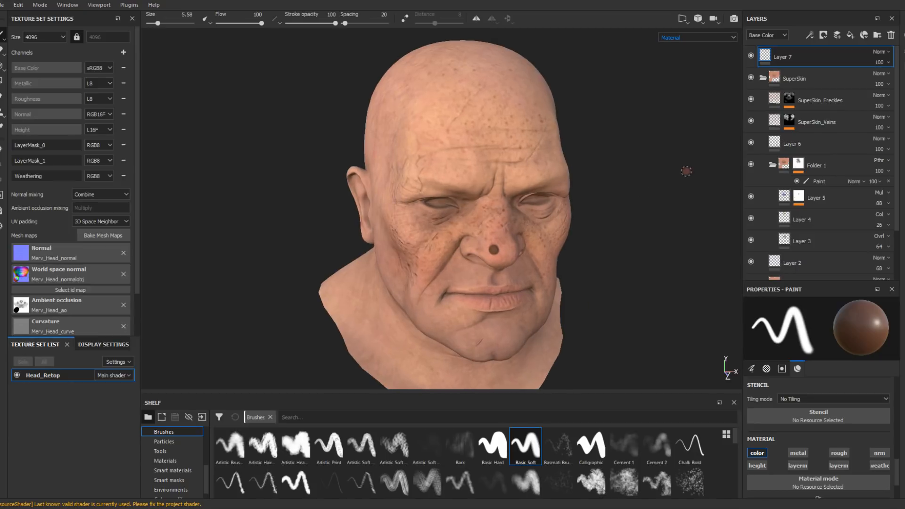
- Lower the opacity of Layer 6, which holds the nose mole, to 72
{"action": "left_click", "coordinate": [799, 145]}
{"action": "left_click", "coordinate": [889, 151]}
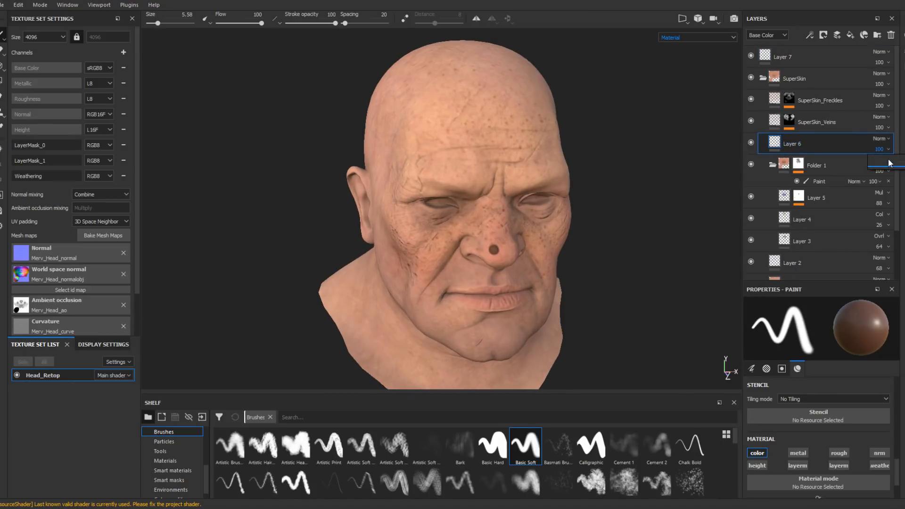
{"action": "left_click", "coordinate": [898, 167]}
{"action": "left_click_drag", "start_coordinate": [898, 167], "coordinate": [902, 167]}
{"action": "left_click_drag", "start_coordinate": [556, 222], "coordinate": [505, 185], "text": "alt"}
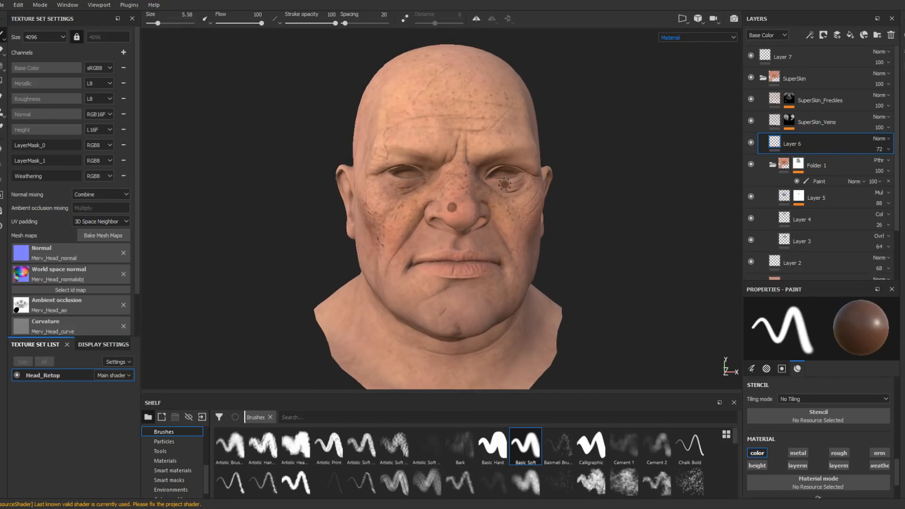
- Add a paint layer directly below Layer 6 and find the Merv_Head_concave map among the project resources
{"action": "scroll", "coordinate": [817, 157], "scroll_direction": "down", "scroll_amount": 1}
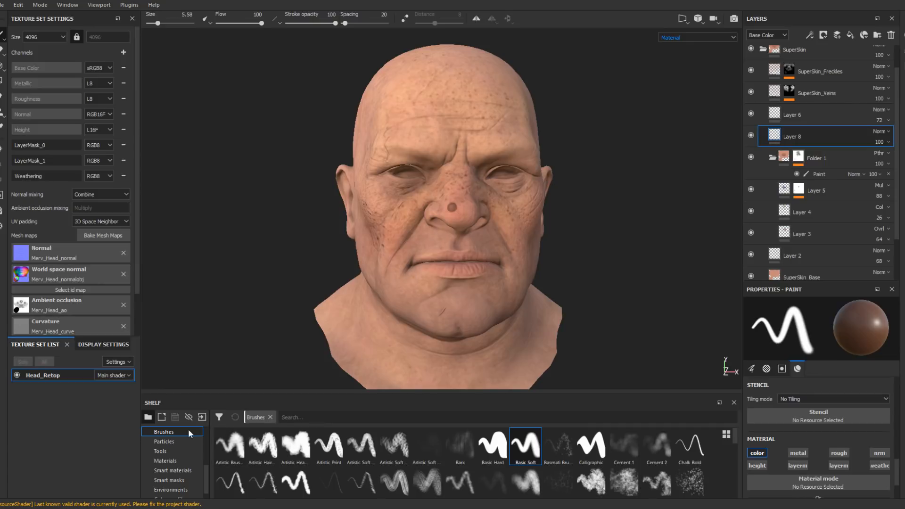
{"action": "scroll", "coordinate": [177, 437], "scroll_direction": "up", "scroll_amount": 3}
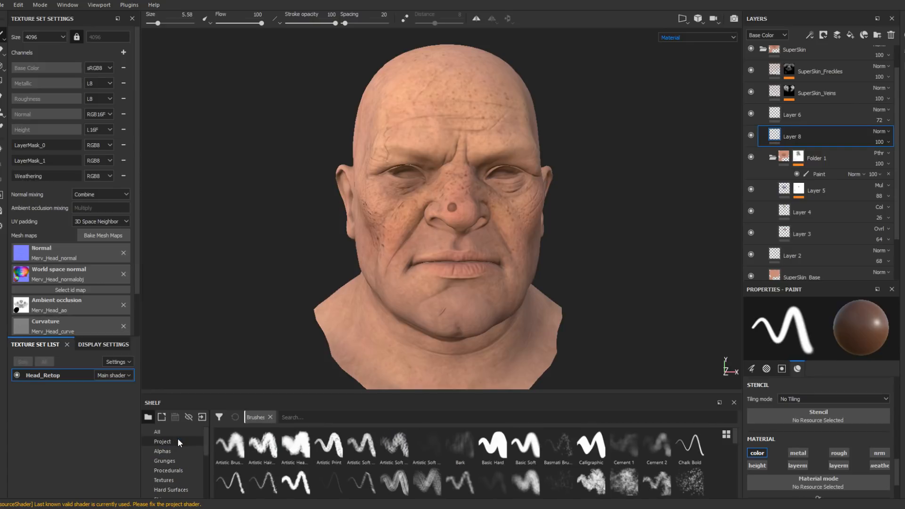
{"action": "left_click", "coordinate": [177, 440]}
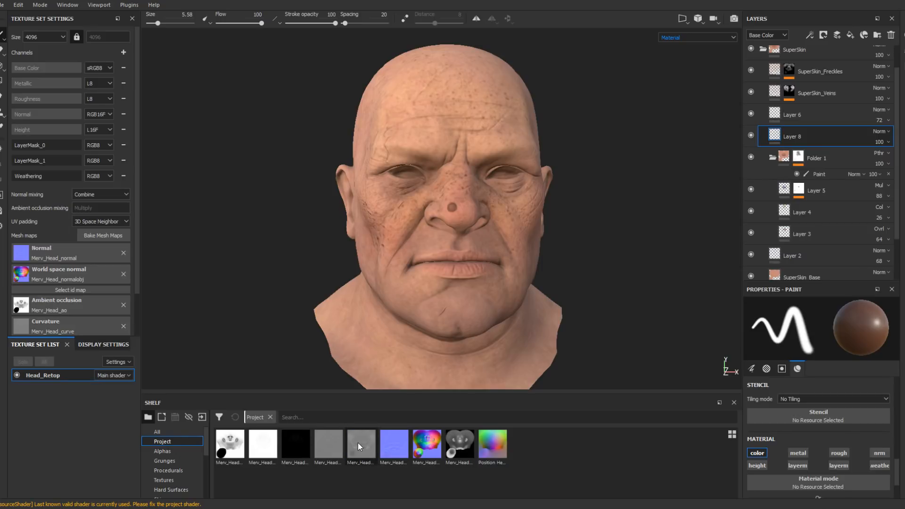
{"action": "mouse_move", "coordinate": [293, 445]}
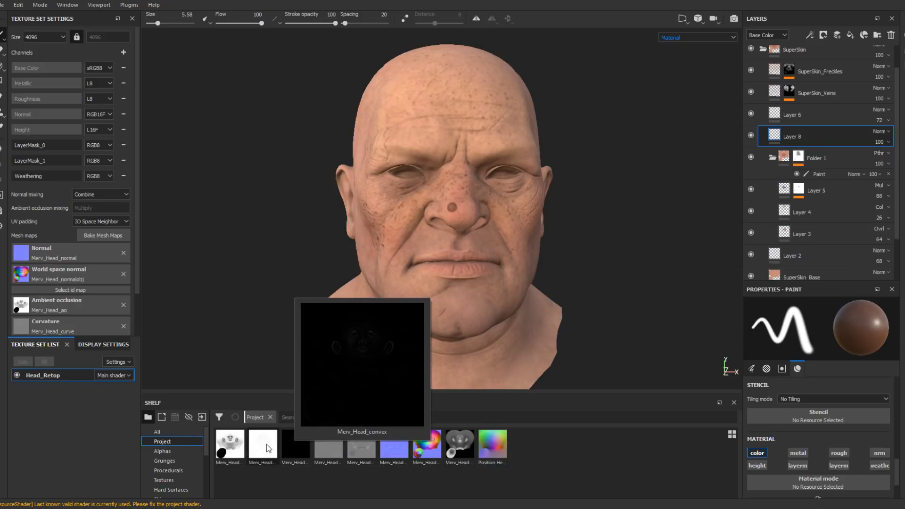
{"action": "mouse_move", "coordinate": [263, 445]}
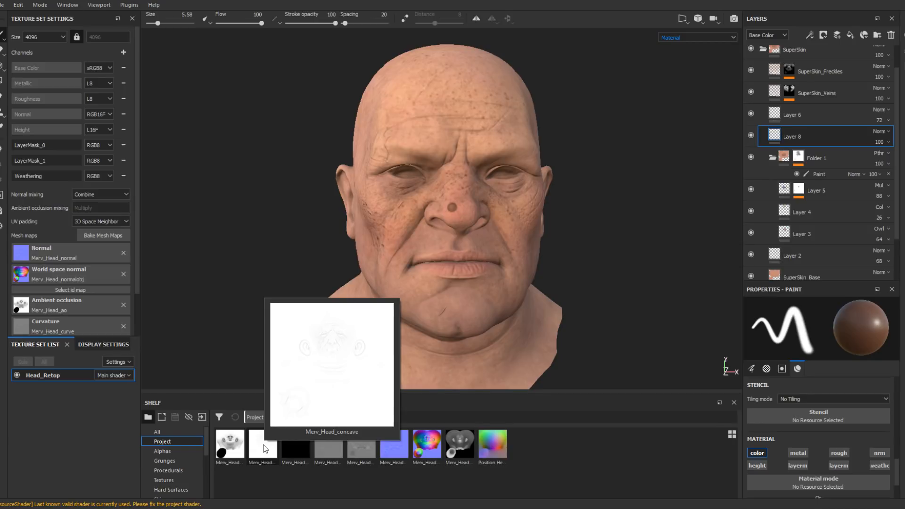
{"action": "left_click_drag", "start_coordinate": [263, 448], "coordinate": [786, 151]}
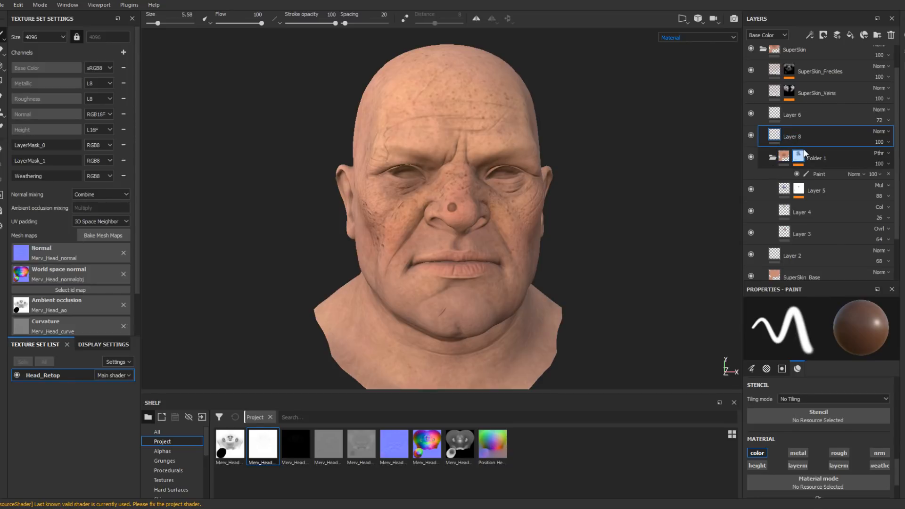
- Add a fill effect to Layer 8 that affects only the color channel, with Merv_Head_concave as its base color
{"action": "right_click", "coordinate": [803, 138]}
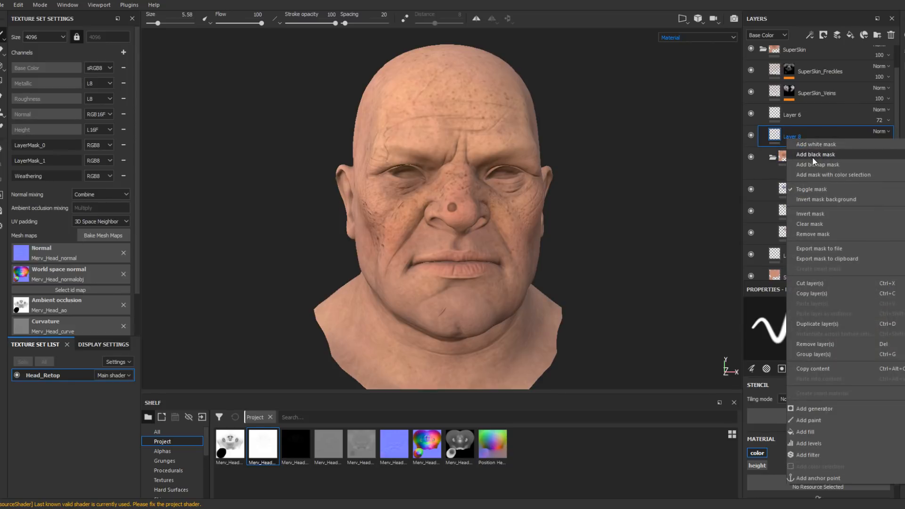
{"action": "left_click", "coordinate": [814, 429]}
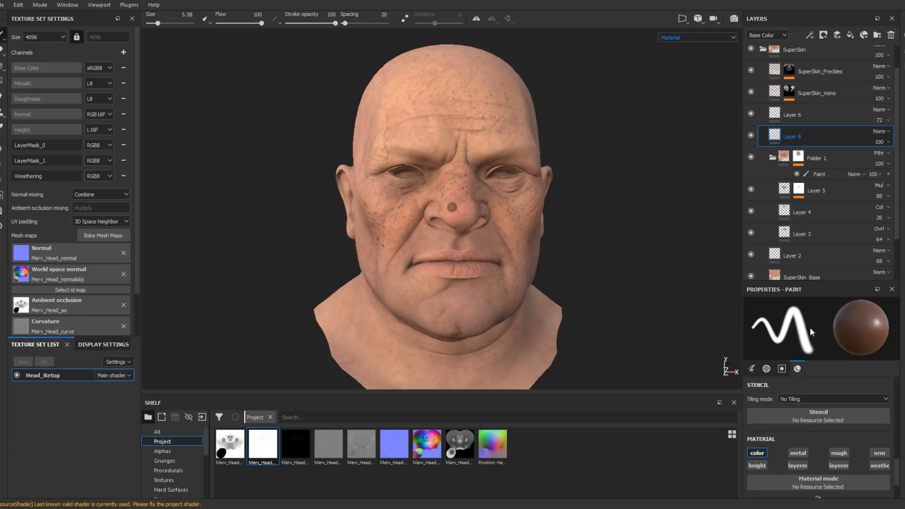
{"action": "left_click_drag", "start_coordinate": [534, 247], "coordinate": [585, 245], "text": "alt"}
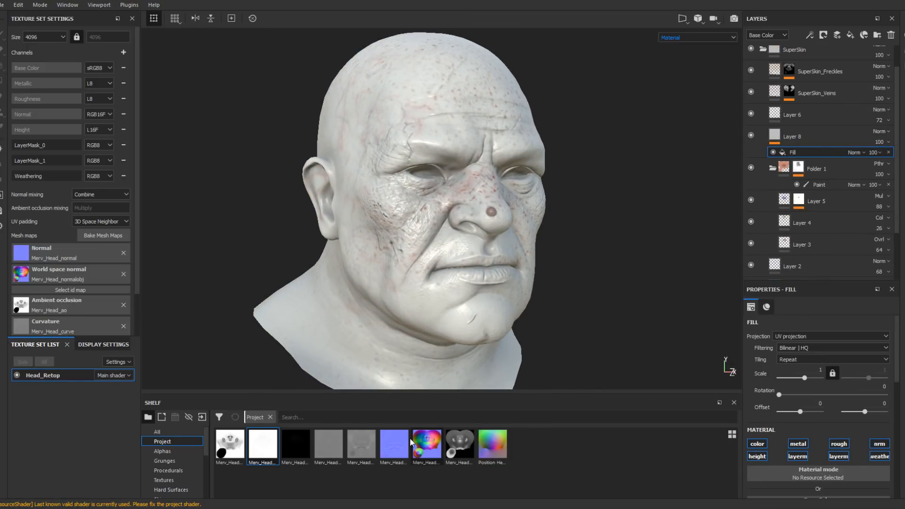
{"action": "scroll", "coordinate": [768, 431], "scroll_direction": "down", "scroll_amount": 2}
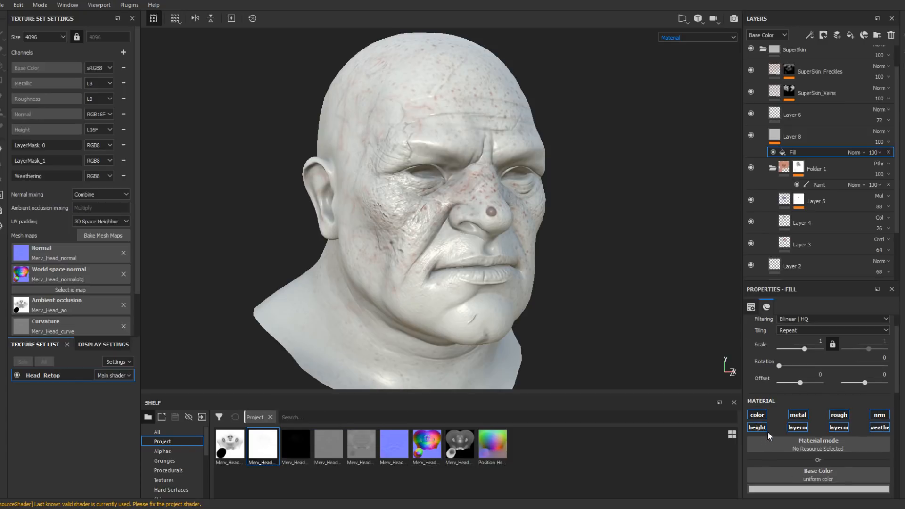
{"action": "left_click", "coordinate": [797, 427]}
{"action": "left_click", "coordinate": [800, 417]}
{"action": "left_click", "coordinate": [838, 417]}
{"action": "left_click", "coordinate": [839, 429]}
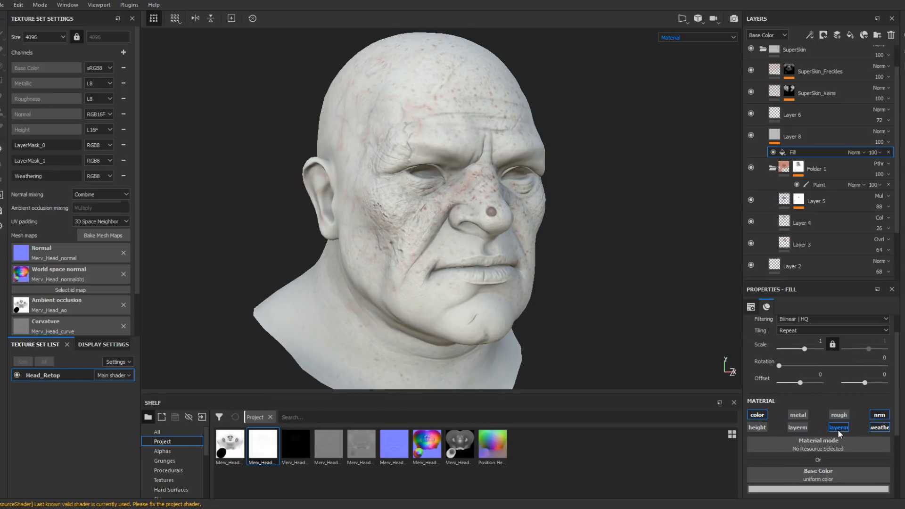
{"action": "left_click", "coordinate": [878, 426]}
{"action": "left_click", "coordinate": [879, 415]}
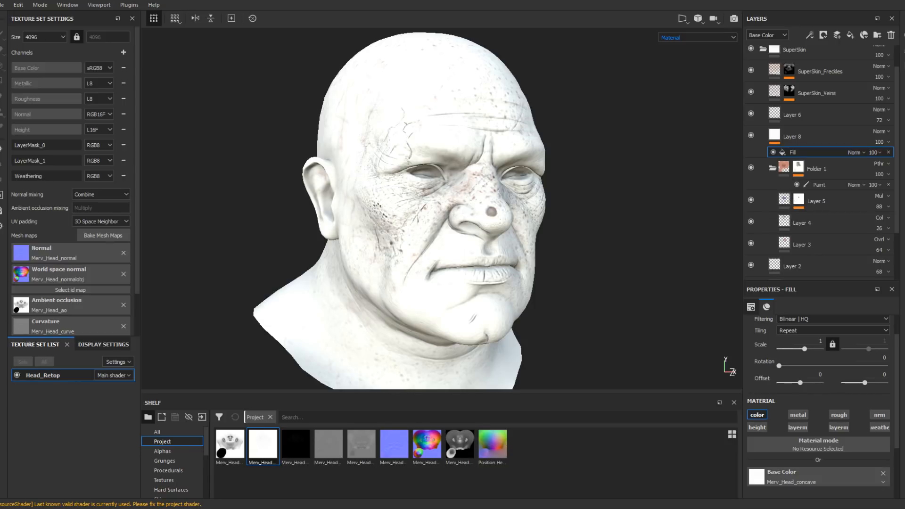
- Try Overlay blending on Layer 8 and test a reduced opacity before restoring it to 100
{"action": "left_click_drag", "start_coordinate": [607, 268], "coordinate": [572, 261], "text": "alt"}
{"action": "middle_click_drag", "start_coordinate": [572, 261], "coordinate": [594, 257], "text": "alt"}
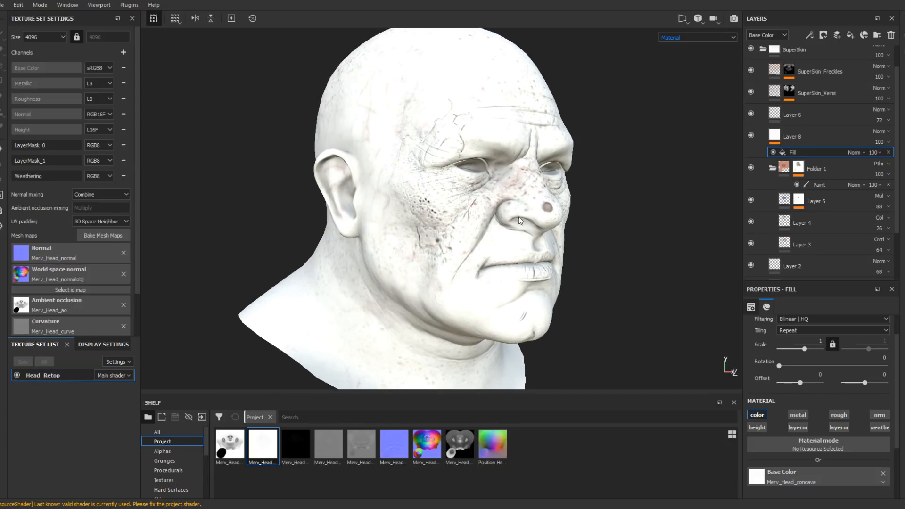
{"action": "right_click_drag", "start_coordinate": [507, 252], "coordinate": [514, 271], "text": "alt"}
{"action": "left_click_drag", "start_coordinate": [514, 271], "coordinate": [453, 206], "text": "alt"}
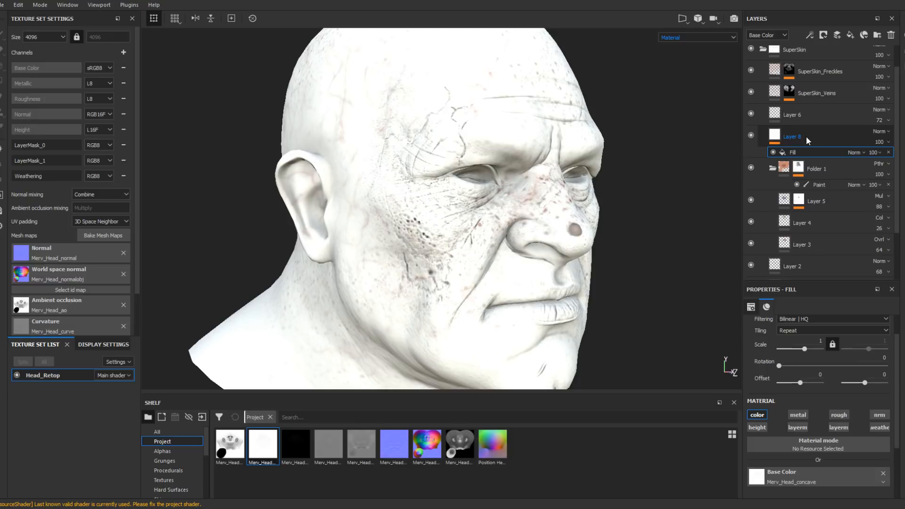
{"action": "left_click", "coordinate": [880, 131]}
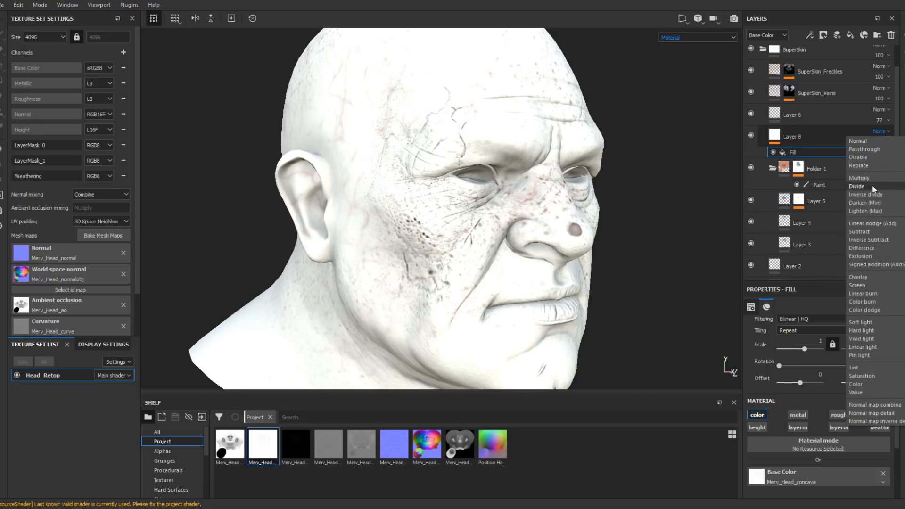
{"action": "left_click", "coordinate": [880, 277]}
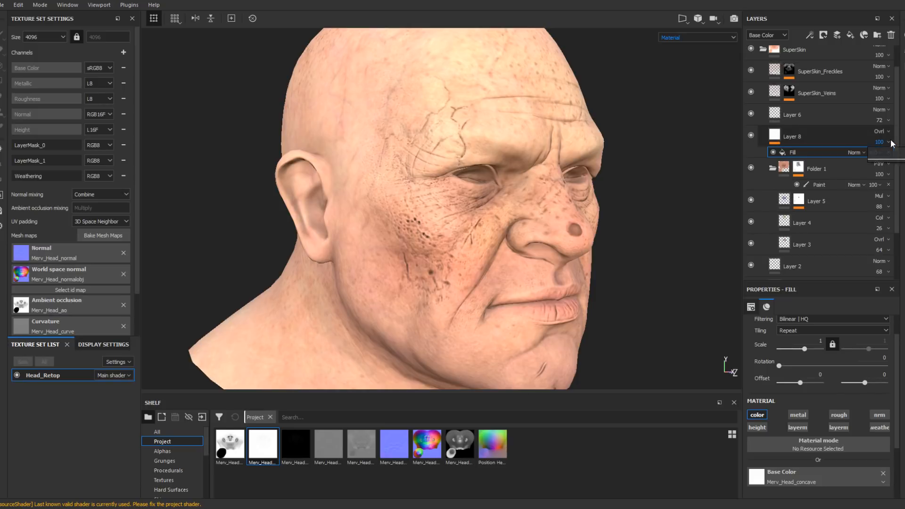
{"action": "mouse_move", "coordinate": [899, 164]}
{"action": "left_mouse_down"}
{"action": "mouse_move", "coordinate": [870, 163]}
{"action": "mouse_move", "coordinate": [888, 166]}
{"action": "left_mouse_up"}
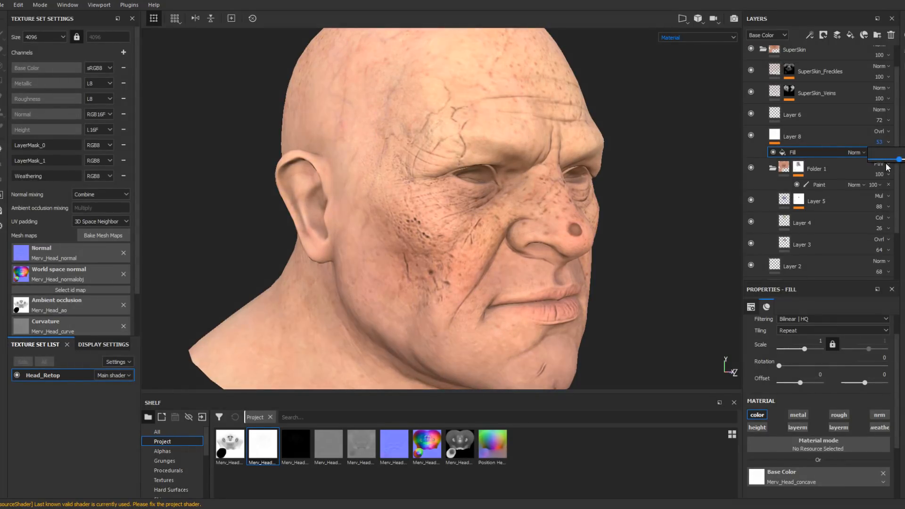
{"action": "mouse_move", "coordinate": [887, 167]}
{"action": "left_mouse_down"}
{"action": "mouse_move", "coordinate": [904, 162]}
{"action": "mouse_move", "coordinate": [876, 157]}
{"action": "mouse_move", "coordinate": [904, 161]}
{"action": "left_mouse_up"}
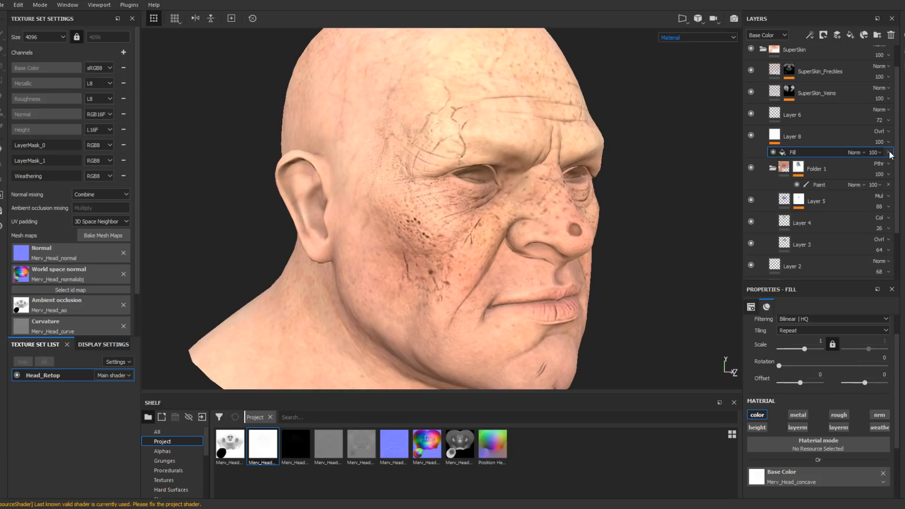
- Remove the fill effect from Layer 8 and set the layer's blend mode to Passthrough
{"action": "left_click", "coordinate": [889, 153]}
{"action": "left_click", "coordinate": [881, 132]}
{"action": "left_click", "coordinate": [876, 150]}
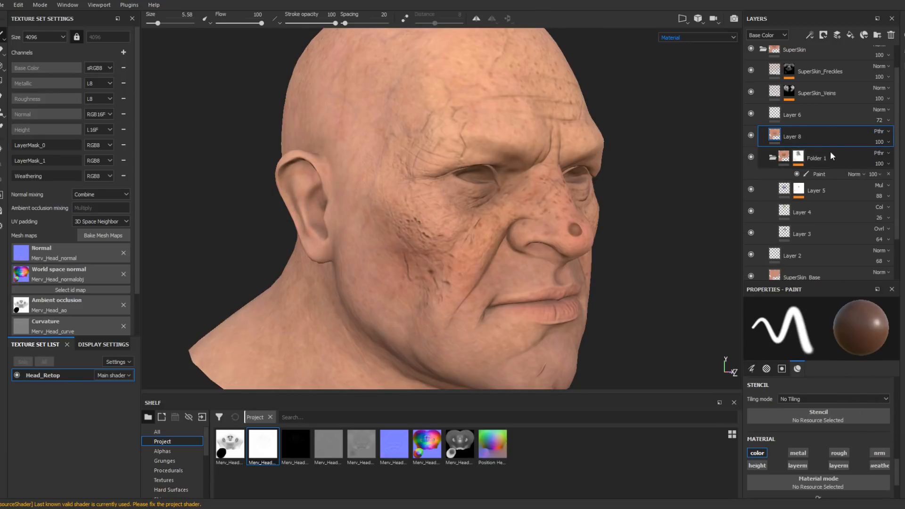
- Add a Levels effect on Layer 8's base color and set its midtone value to about 1.528
{"action": "right_click", "coordinate": [787, 141]}
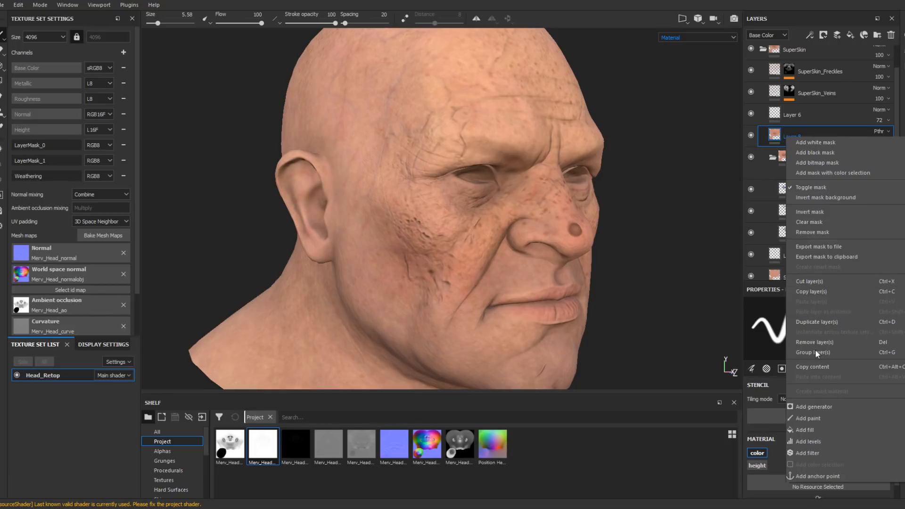
{"action": "left_click", "coordinate": [820, 443]}
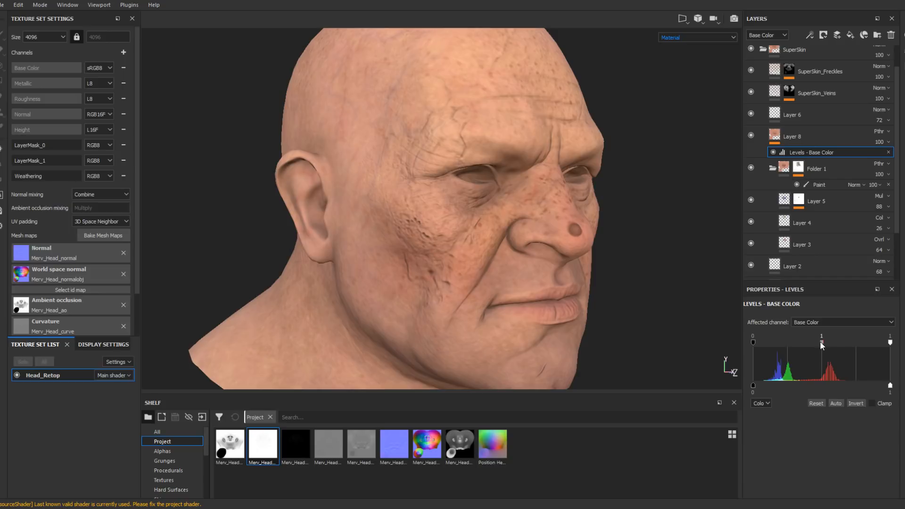
{"action": "left_click_drag", "start_coordinate": [820, 341], "coordinate": [825, 344]}
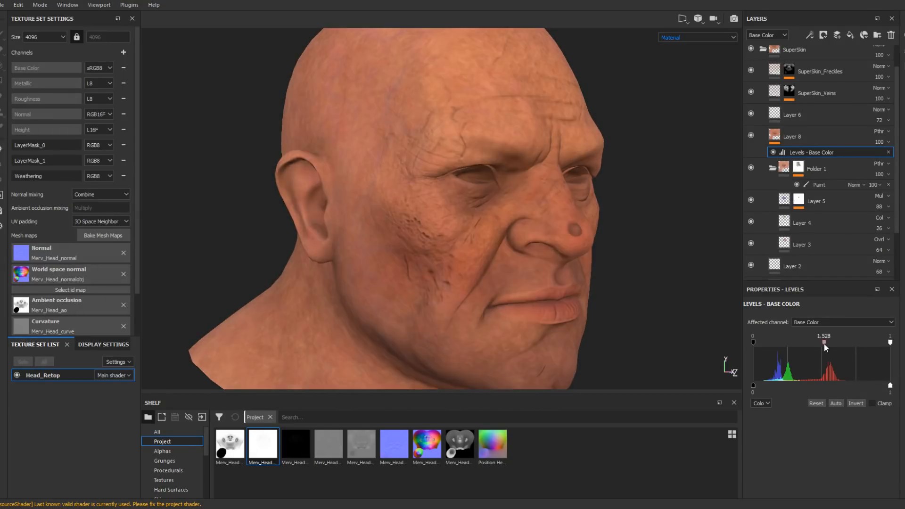
- Add a black mask to Layer 8 with a fill effect that uses the Merv_Head_concave map as grayscale
{"action": "right_click", "coordinate": [801, 139]}
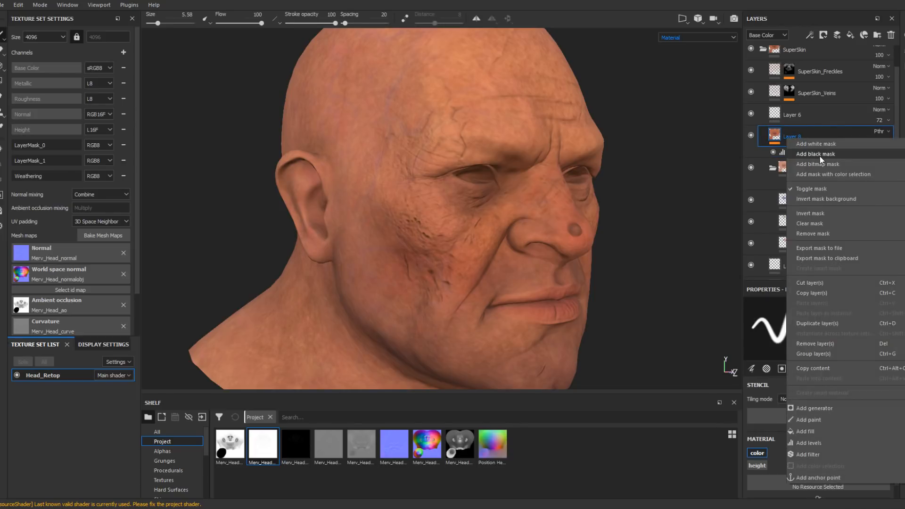
{"action": "left_click", "coordinate": [820, 157]}
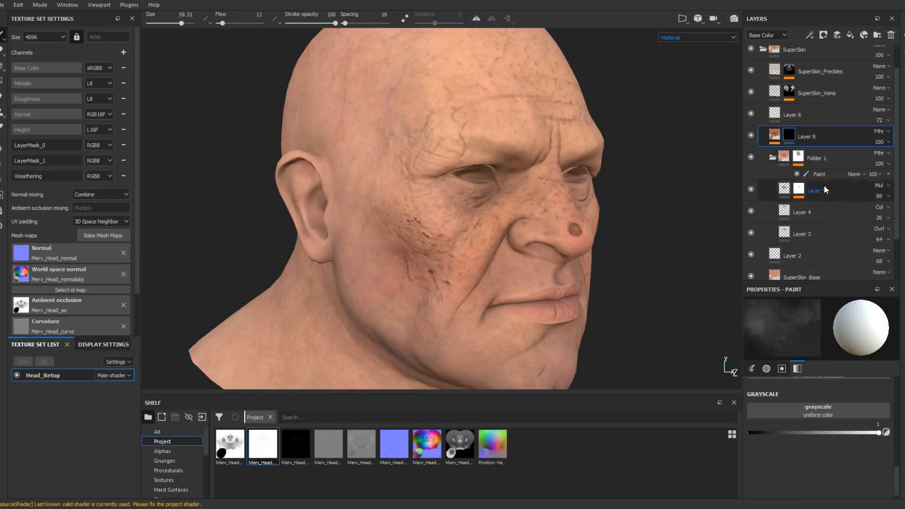
{"action": "right_click", "coordinate": [791, 134]}
{"action": "left_click", "coordinate": [817, 330]}
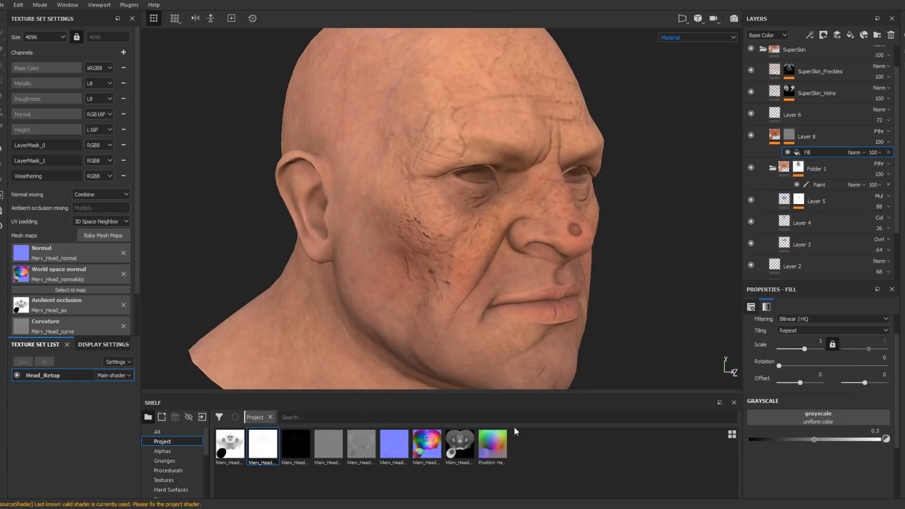
{"action": "left_click_drag", "start_coordinate": [264, 459], "coordinate": [821, 416]}
- Add a Levels effect to Layer 8's mask, invert it and set its midtone value to about 2.585
{"action": "right_click", "coordinate": [813, 152]}
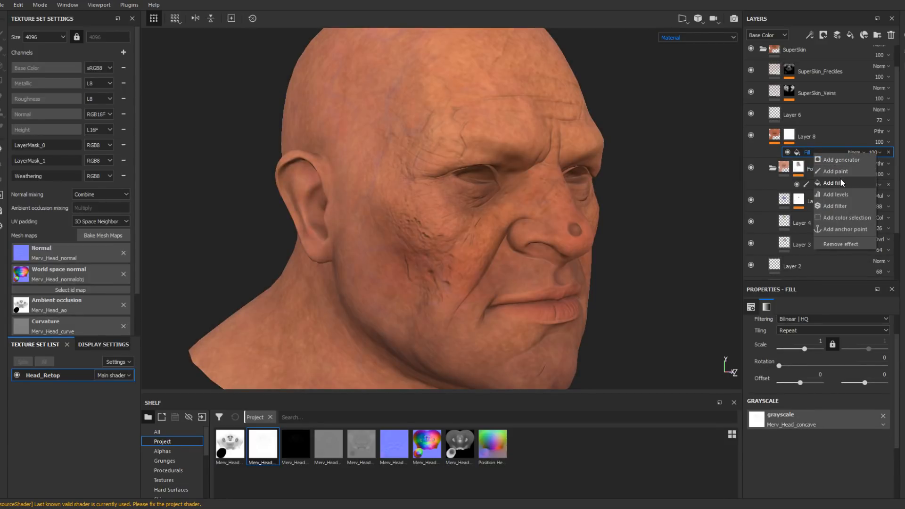
{"action": "left_click", "coordinate": [838, 194]}
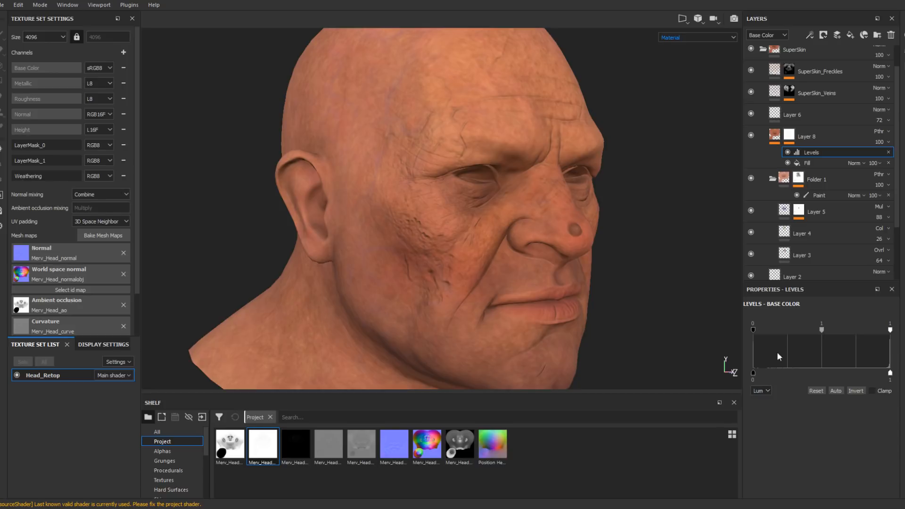
{"action": "left_click", "coordinate": [853, 389]}
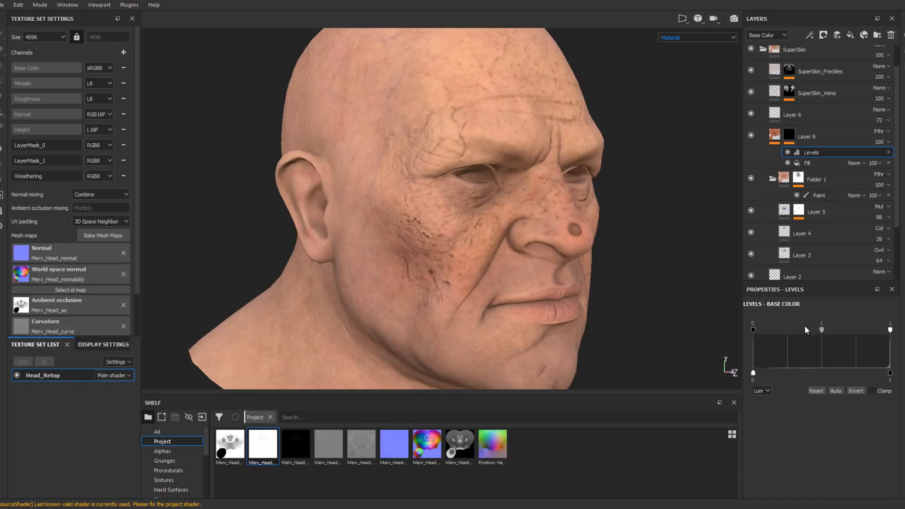
{"action": "left_click_drag", "start_coordinate": [822, 331], "coordinate": [841, 332]}
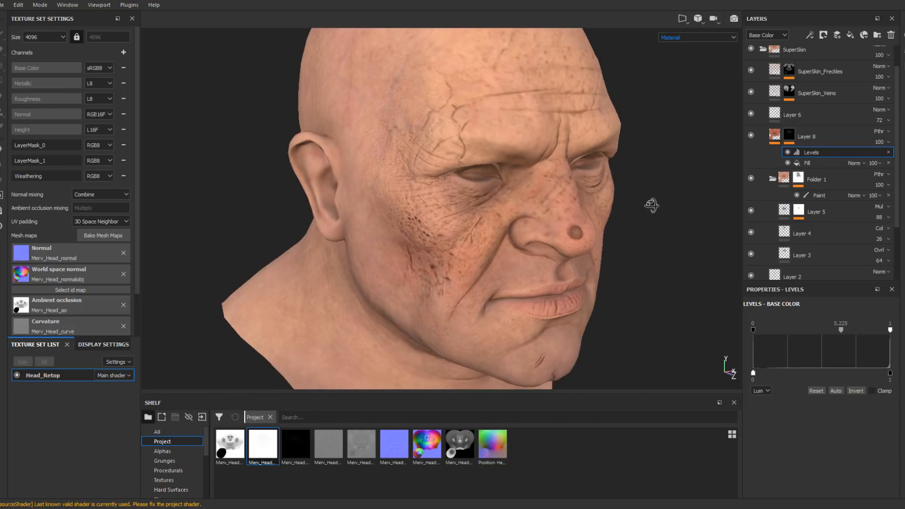
{"action": "left_click_drag", "start_coordinate": [650, 205], "coordinate": [614, 177], "text": "alt"}
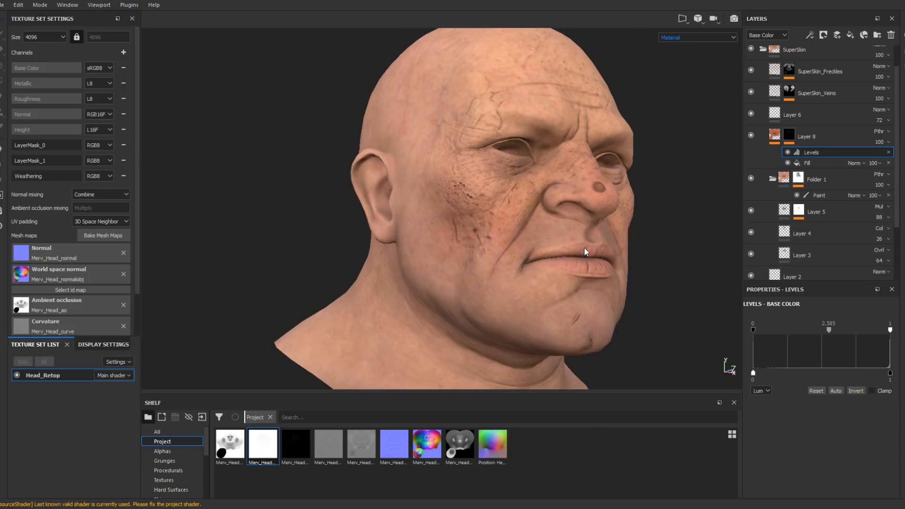
{"action": "left_click_drag", "start_coordinate": [586, 253], "coordinate": [495, 240], "text": "alt"}
- Save the project, and start a texture export with its destination browsed to the Mervon project's Textures folder
{"action": "key", "text": "ctrl+s"}
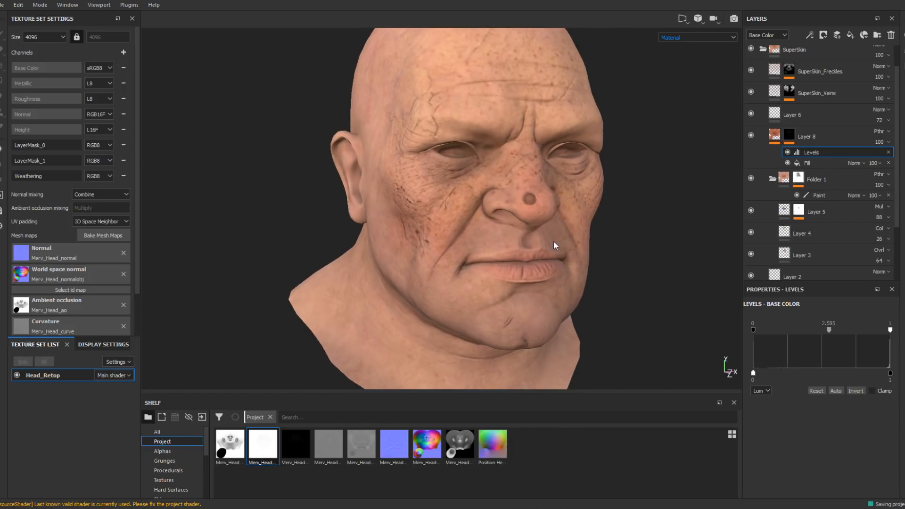
{"action": "left_click", "coordinate": [2, 5]}
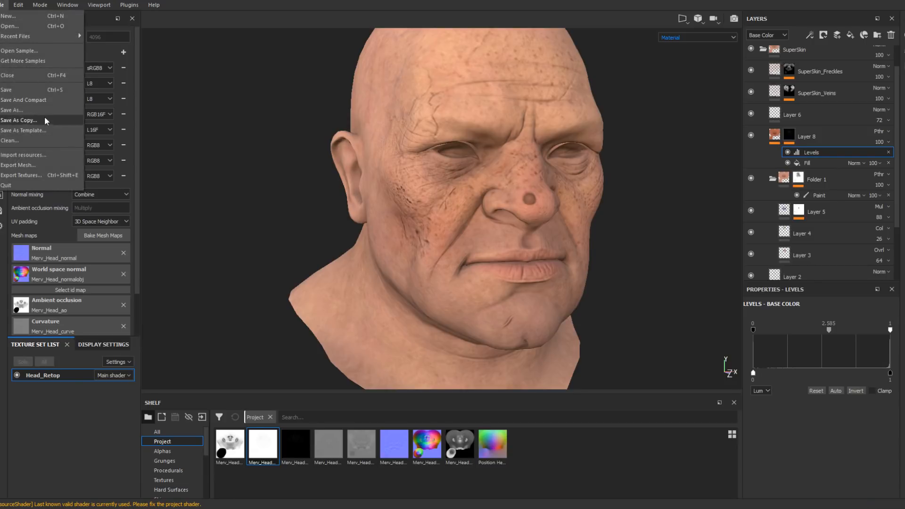
{"action": "left_click", "coordinate": [44, 175]}
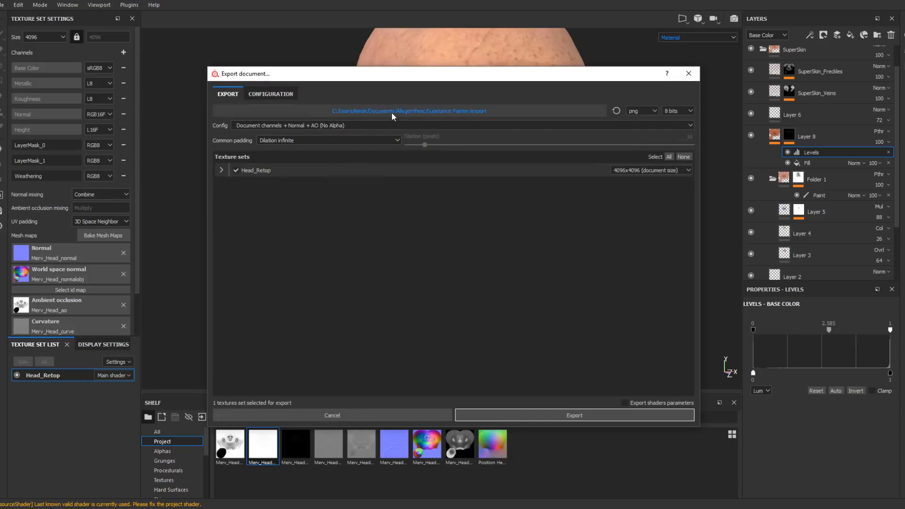
{"action": "left_click", "coordinate": [322, 114]}
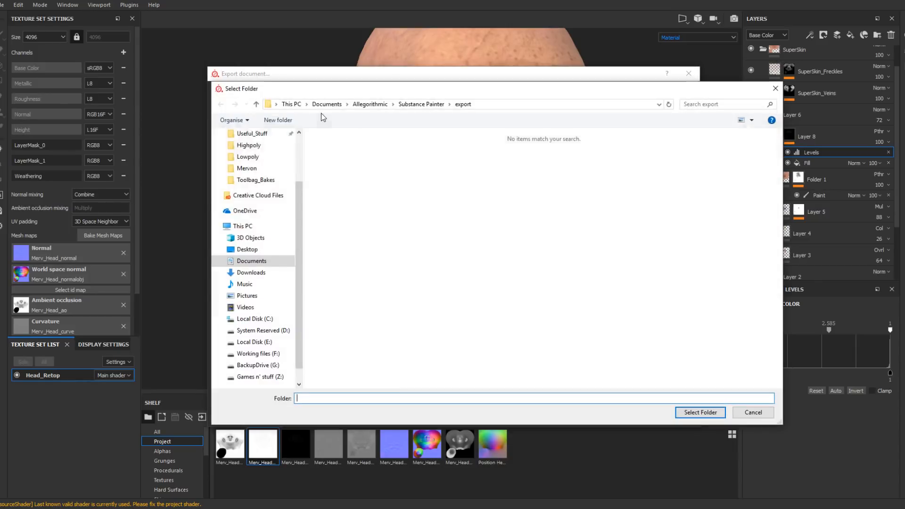
{"action": "left_click", "coordinate": [259, 182]}
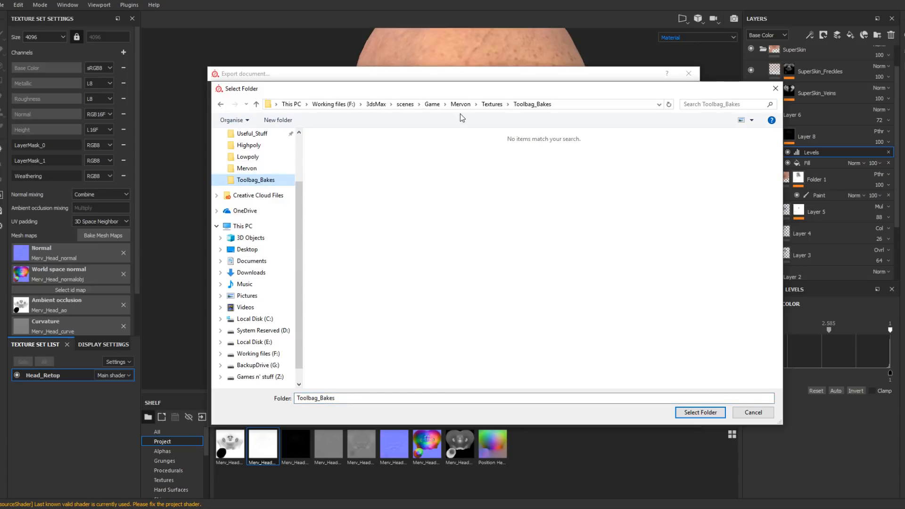
{"action": "left_click", "coordinate": [493, 104]}
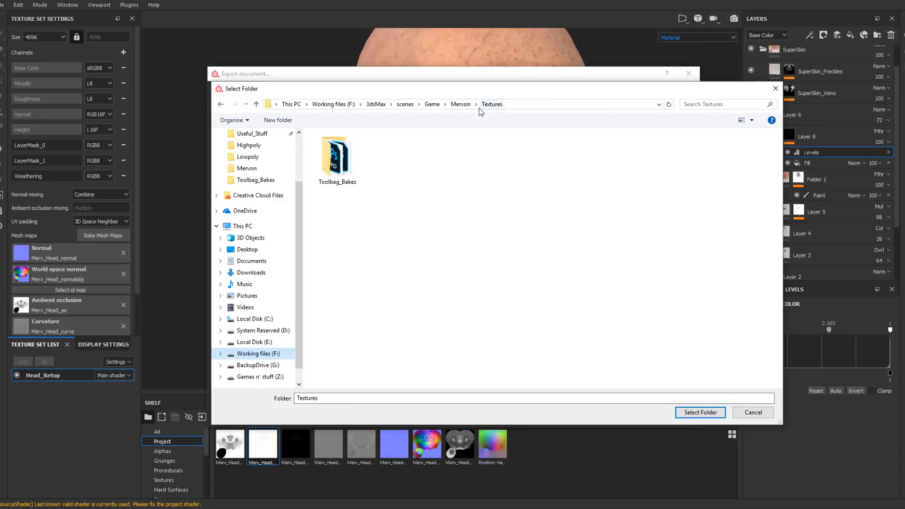
- Create a folder named Toolbag_Previs inside Textures and select it as the export destination
{"action": "key", "text": "ctrl+shift+n"}
{"action": "key", "text": "Tab"}
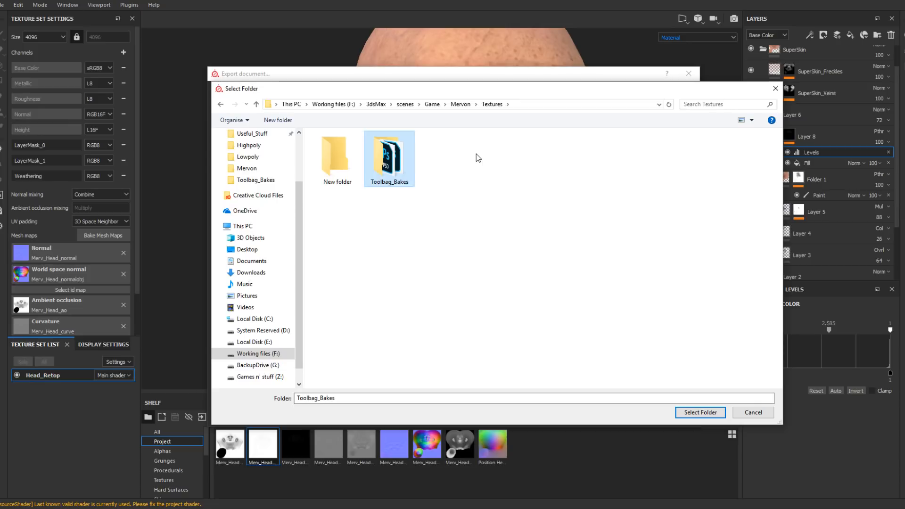
{"action": "left_click", "coordinate": [334, 185]}
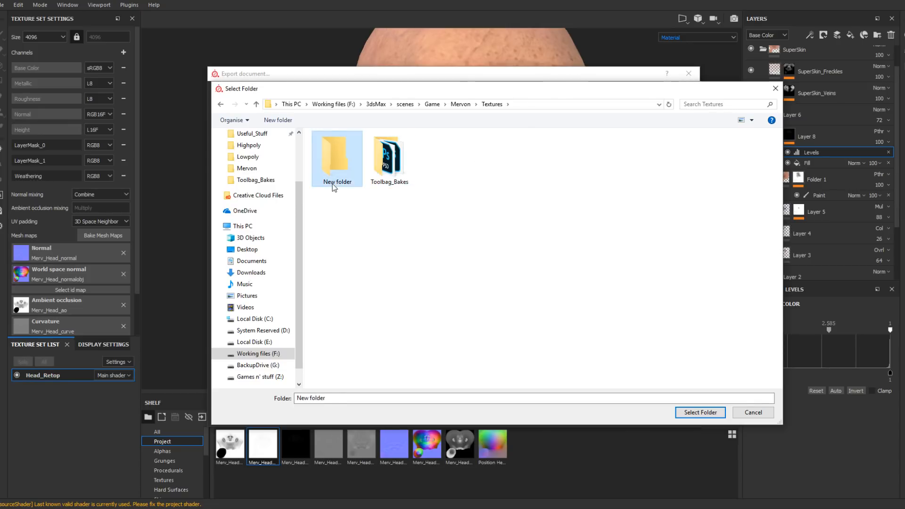
{"action": "left_click", "coordinate": [332, 184]}
{"action": "type", "text": "Spp"}
{"action": "key", "text": "BackSpace"}
{"action": "key", "text": "BackSpace"}
{"action": "key", "text": "BackSpace"}
{"action": "type", "text": "Toolbag+"}
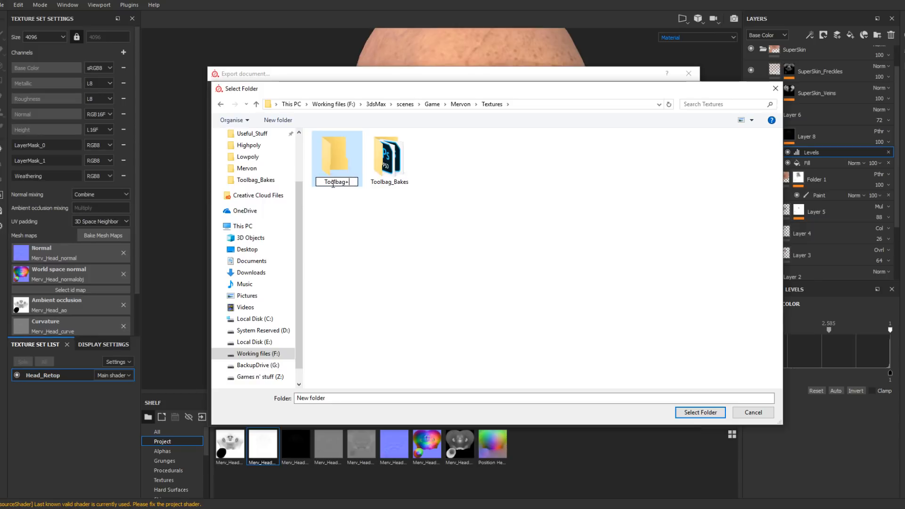
{"action": "key", "text": "BackSpace"}
{"action": "type", "text": "_("}
{"action": "key", "text": "BackSpace"}
{"action": "type", "text": "Previs"}
{"action": "key", "text": "Return"}
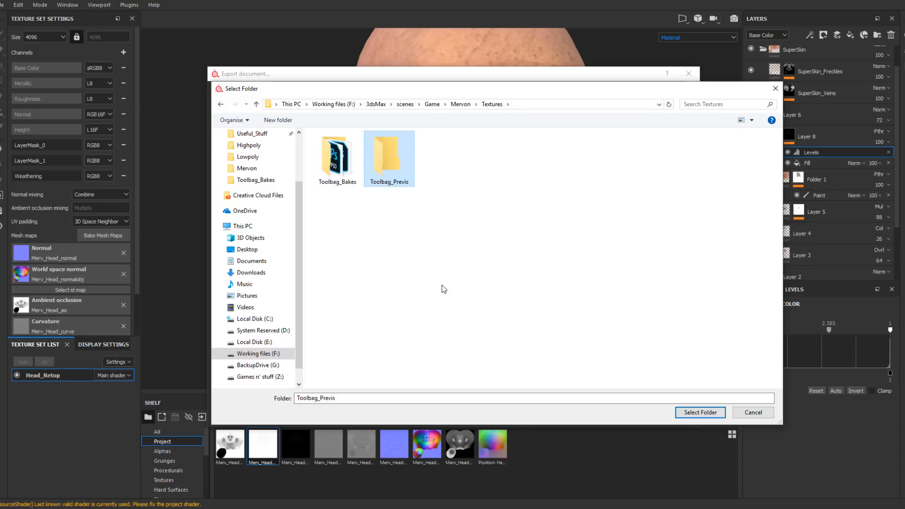
{"action": "left_click", "coordinate": [697, 411]}
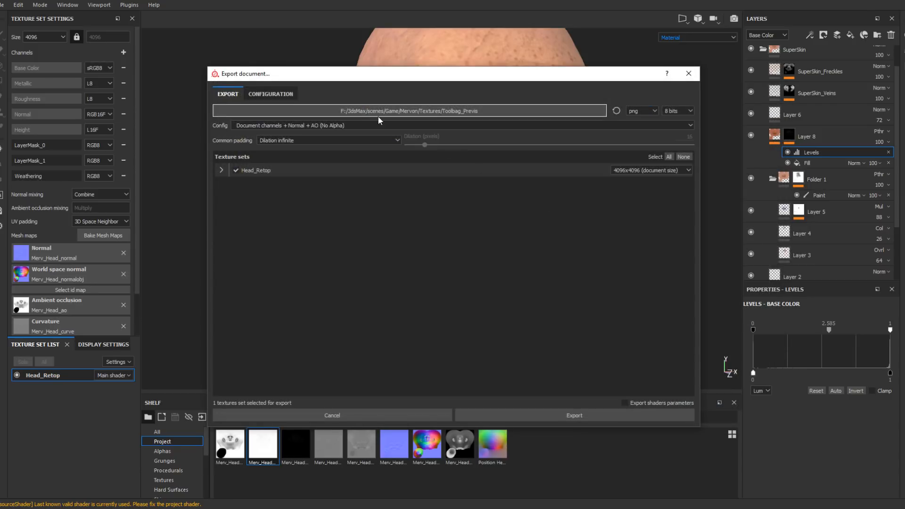
- Export the Head_Retop textures using the Unreal Engine 4 (Packed) configuration
{"action": "left_click", "coordinate": [356, 126]}
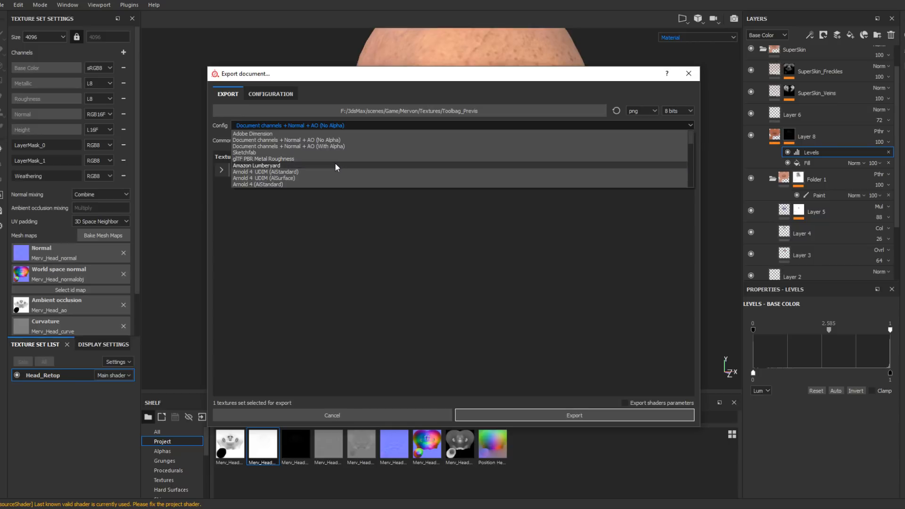
{"action": "scroll", "coordinate": [298, 144], "scroll_direction": "down", "scroll_amount": 4}
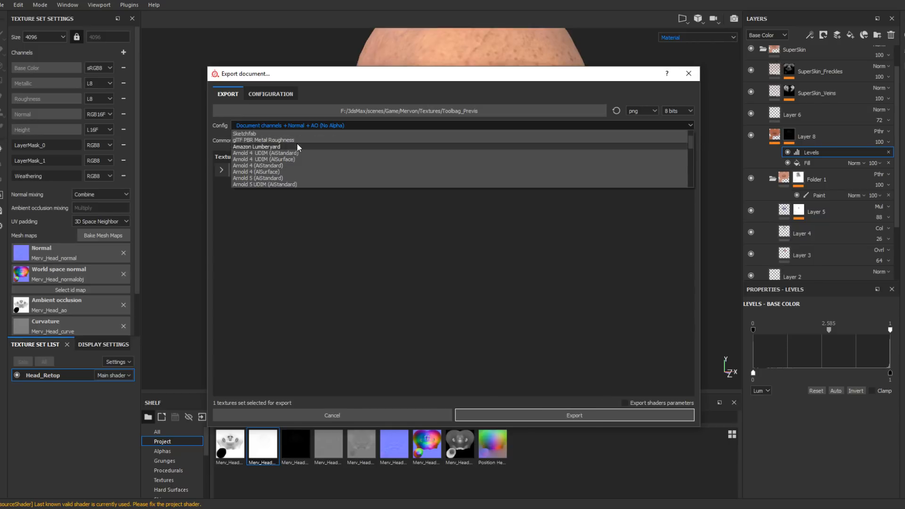
{"action": "scroll", "coordinate": [297, 144], "scroll_direction": "down", "scroll_amount": 1}
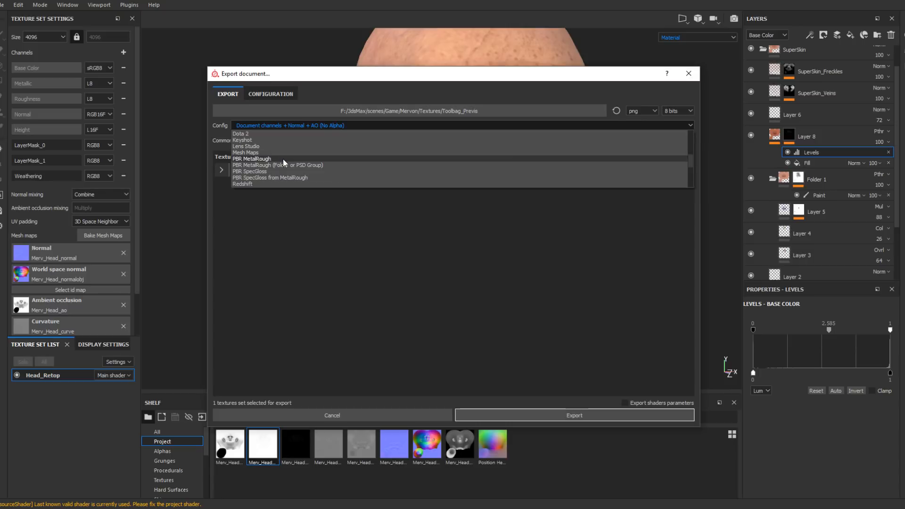
{"action": "scroll", "coordinate": [284, 159], "scroll_direction": "down", "scroll_amount": 1}
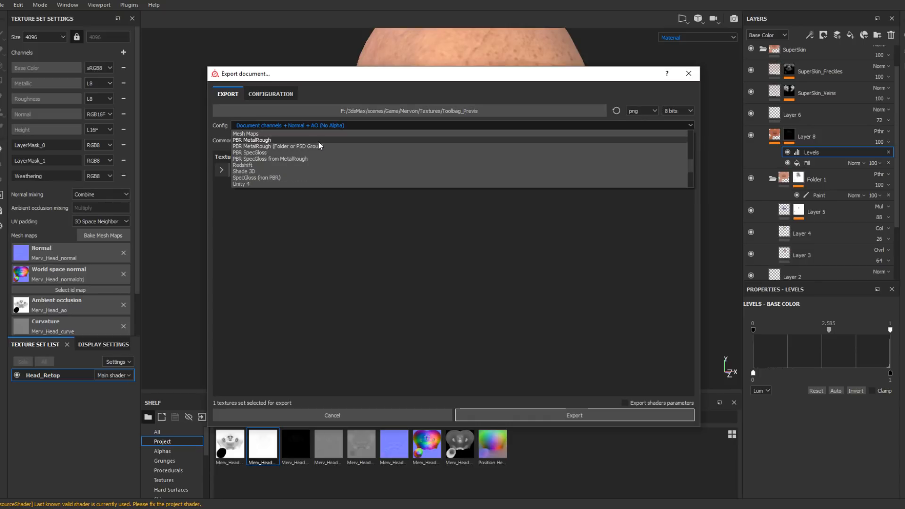
{"action": "scroll", "coordinate": [318, 142], "scroll_direction": "down", "scroll_amount": 1}
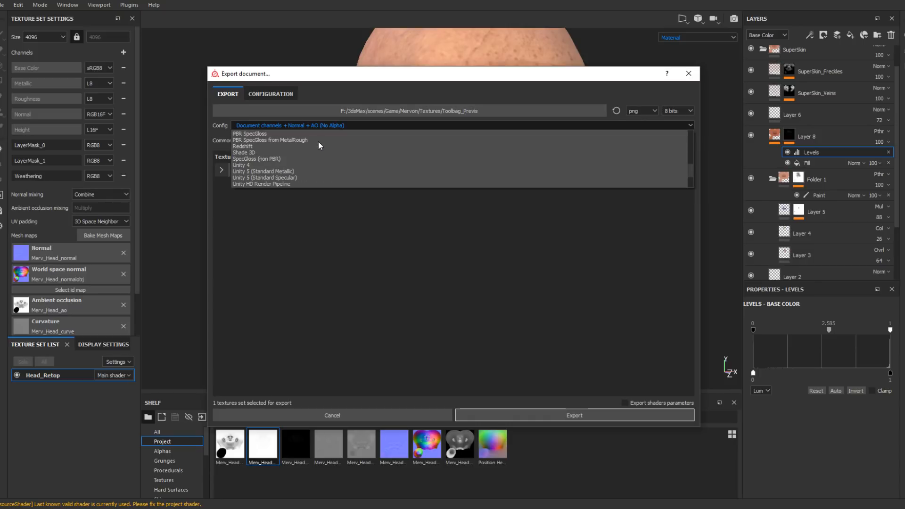
{"action": "scroll", "coordinate": [293, 160], "scroll_direction": "down", "scroll_amount": 2}
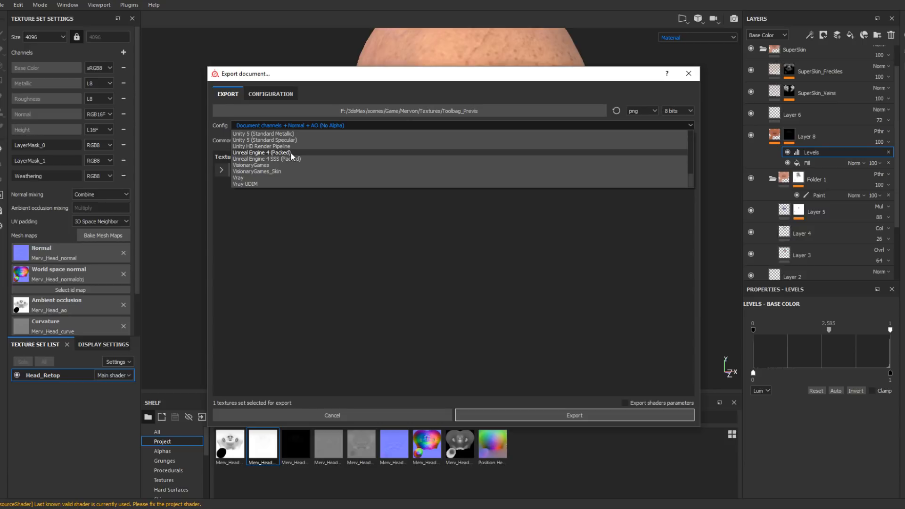
{"action": "left_click", "coordinate": [291, 152]}
{"action": "left_click", "coordinate": [595, 416]}
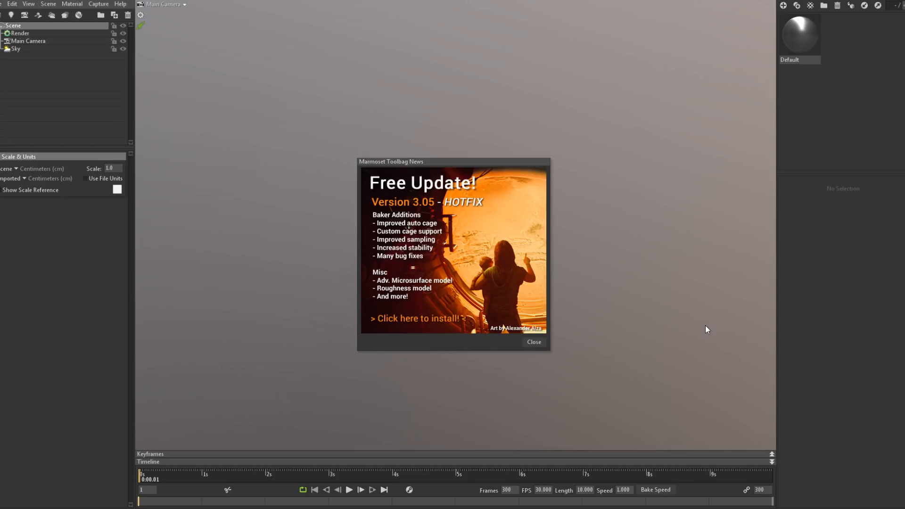
- Switch to Marmoset Toolbag and set the scene's sky light to the Museum preset
{"action": "left_click", "coordinate": [16, 49]}
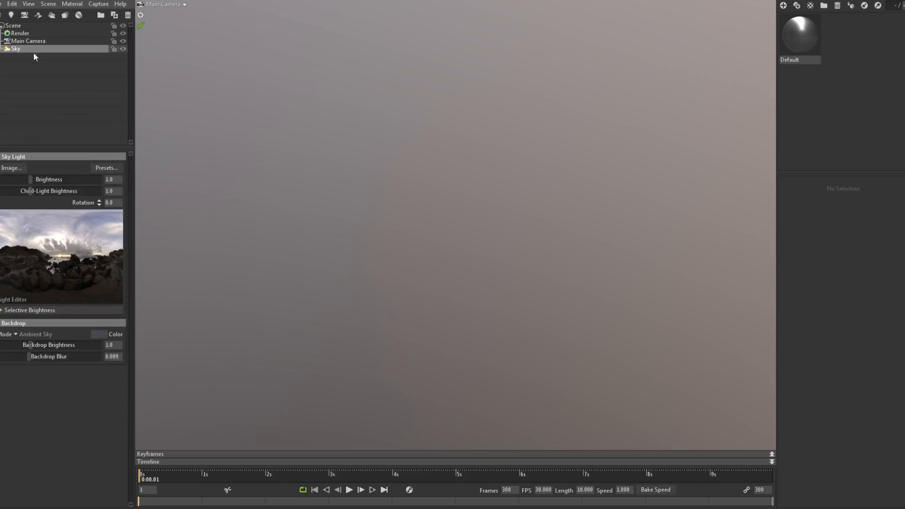
{"action": "left_click", "coordinate": [106, 167]}
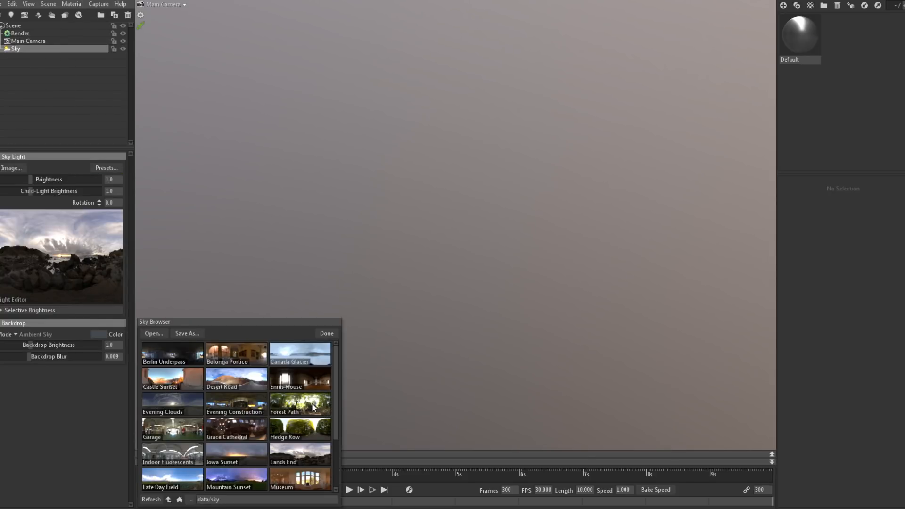
{"action": "left_click", "coordinate": [296, 483]}
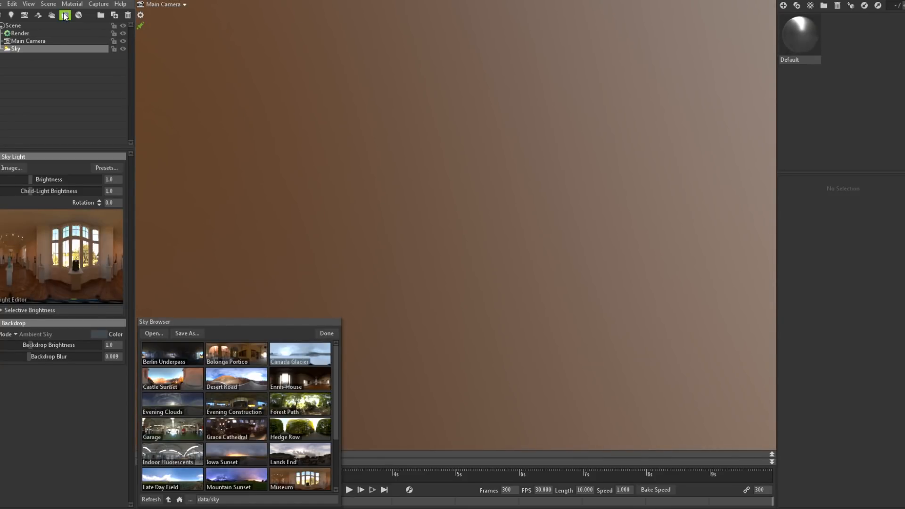
- Import the Merv_Head_Low.FBX model from the Mervon project's Lowpoly folder
{"action": "left_click", "coordinate": [3, 4]}
{"action": "left_click", "coordinate": [18, 74]}
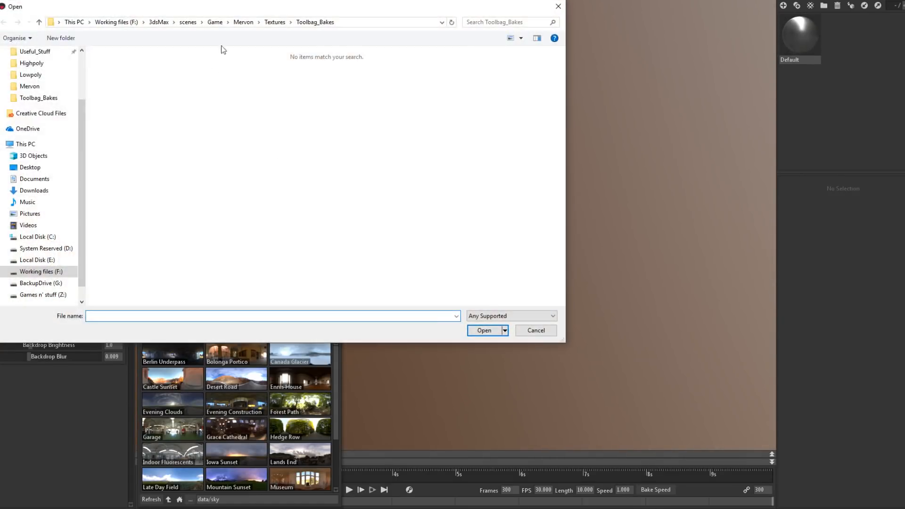
{"action": "left_click", "coordinate": [278, 23]}
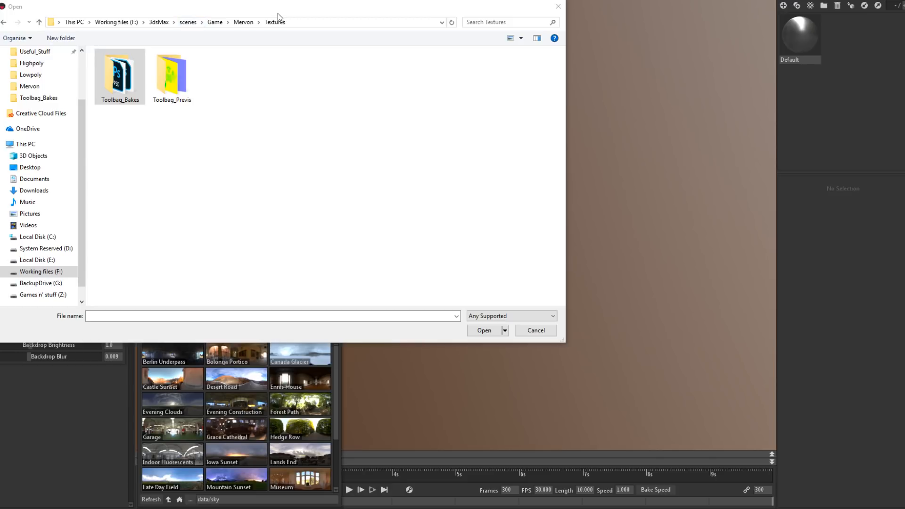
{"action": "left_click", "coordinate": [243, 22]}
{"action": "double_click", "coordinate": [174, 80]}
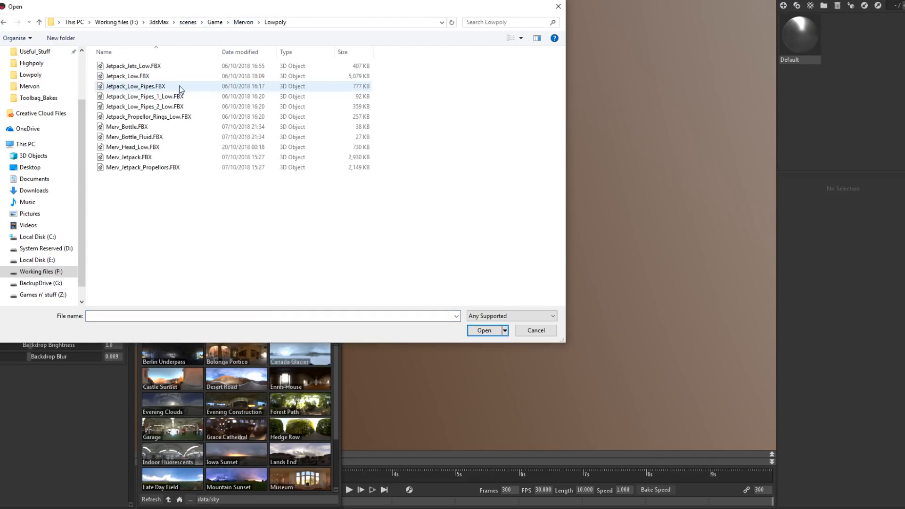
{"action": "double_click", "coordinate": [133, 147]}
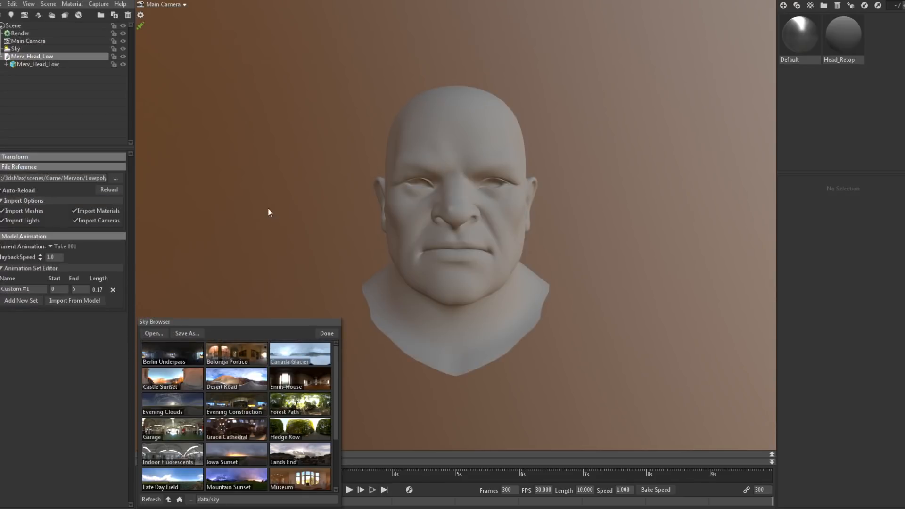
- Set the Head_Retop material's albedo color to white and close the sky browser
{"action": "left_click_drag", "start_coordinate": [269, 208], "coordinate": [710, 68]}
{"action": "left_click", "coordinate": [852, 35]}
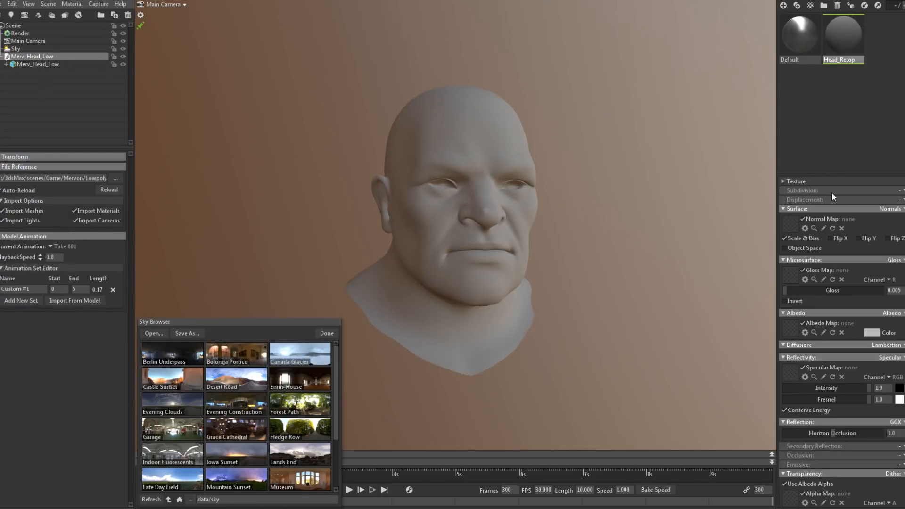
{"action": "left_click", "coordinate": [880, 332]}
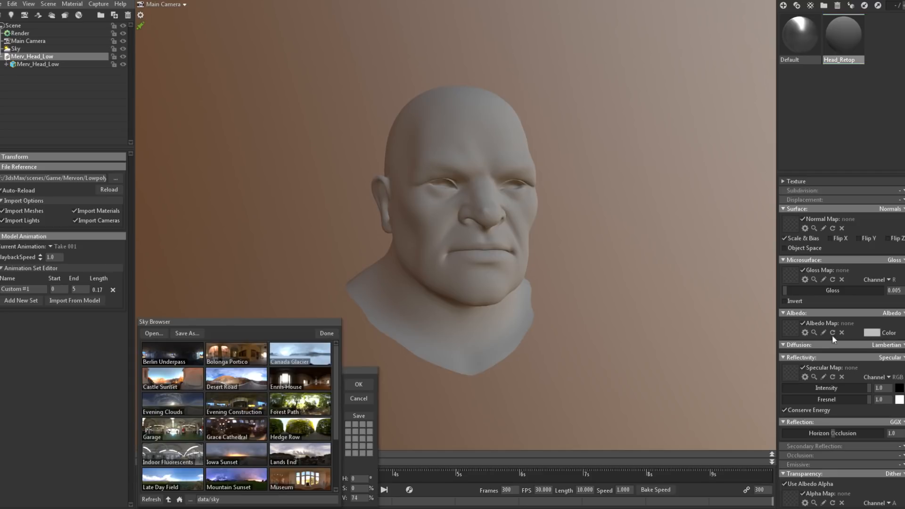
{"action": "left_click", "coordinate": [333, 336]}
{"action": "left_click", "coordinate": [354, 386]}
- Load Merv_Head_Low_Head_Retop_Normal.png from Toolbag_Previs as the Head_Retop material's normal map and enable Flip Y
{"action": "left_click_drag", "start_coordinate": [717, 284], "coordinate": [635, 271]}
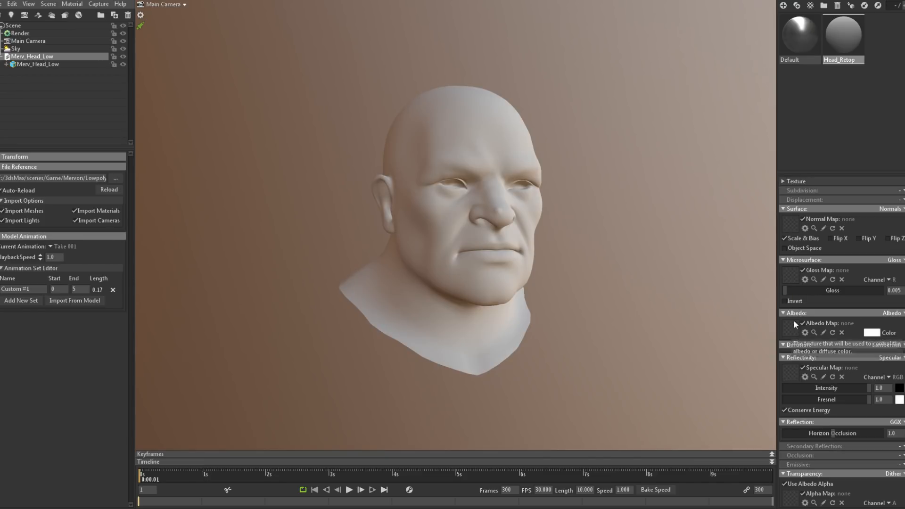
{"action": "left_click", "coordinate": [791, 226]}
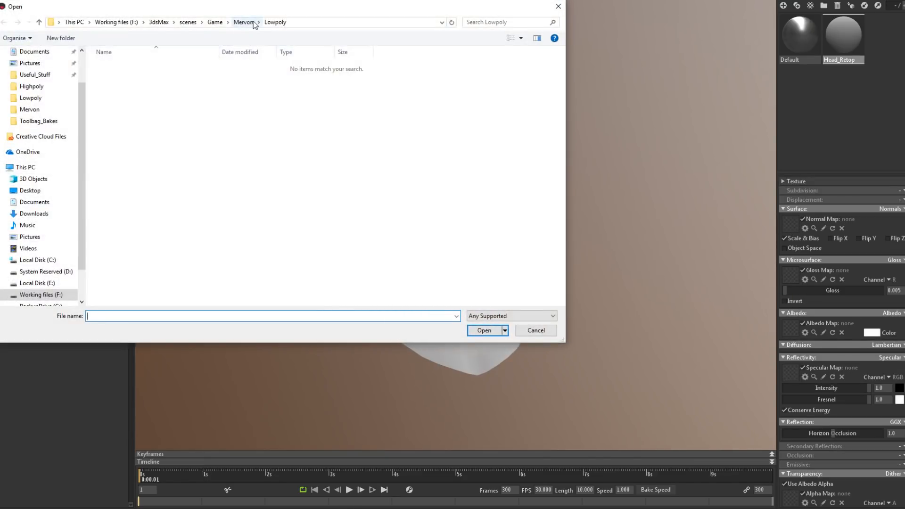
{"action": "left_click", "coordinate": [244, 22]}
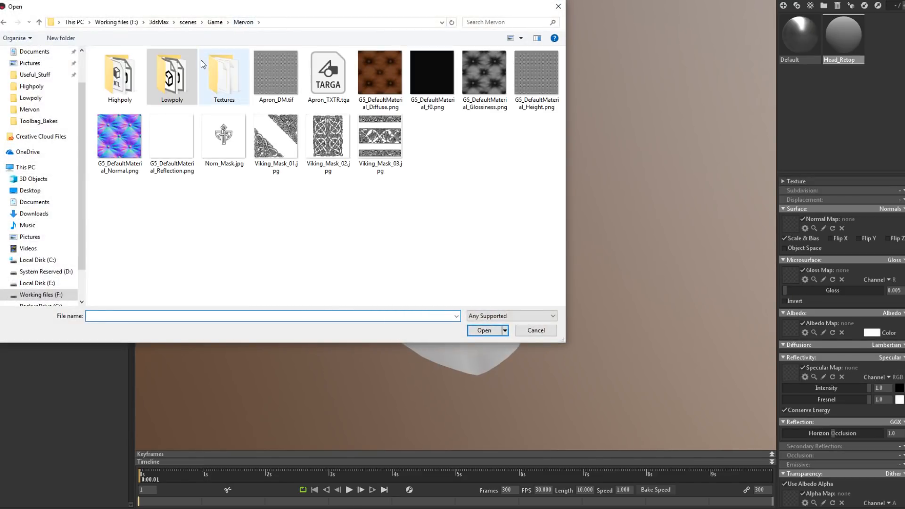
{"action": "double_click", "coordinate": [245, 94]}
{"action": "double_click", "coordinate": [194, 131]}
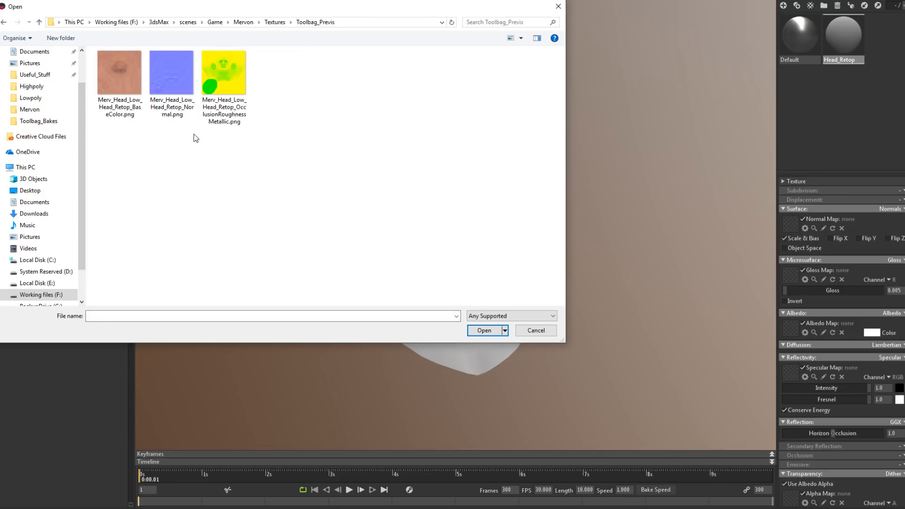
{"action": "double_click", "coordinate": [135, 78]}
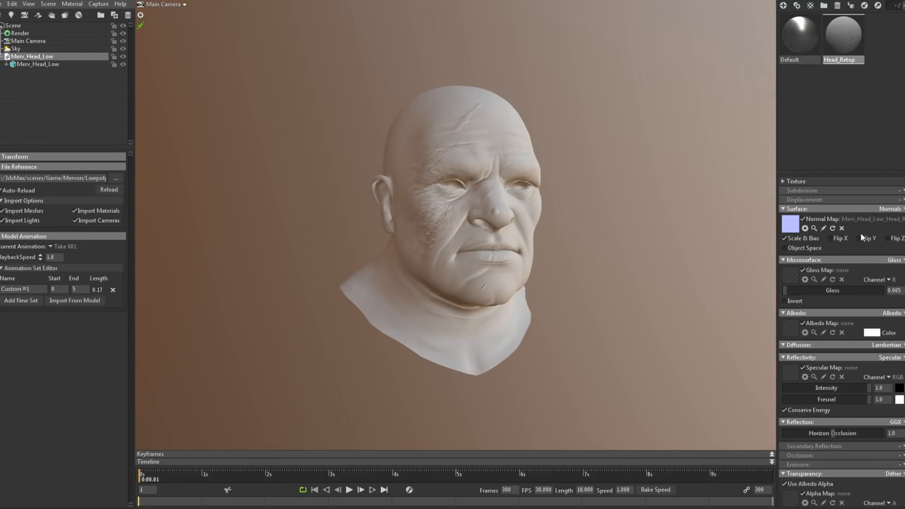
{"action": "left_click", "coordinate": [863, 238]}
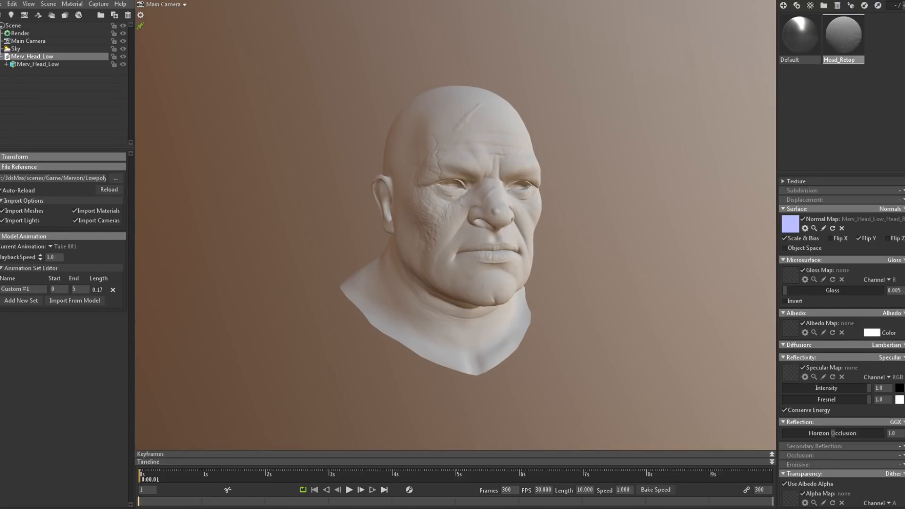
- Load Merv_Head_Low_Head_Retop_BaseColor.png from Toolbag_Previs as the Head_Retop material's albedo map
{"action": "left_click_drag", "start_coordinate": [626, 268], "coordinate": [561, 245]}
{"action": "right_click_drag", "start_coordinate": [561, 245], "coordinate": [572, 263]}
{"action": "left_click_drag", "start_coordinate": [572, 263], "coordinate": [595, 251]}
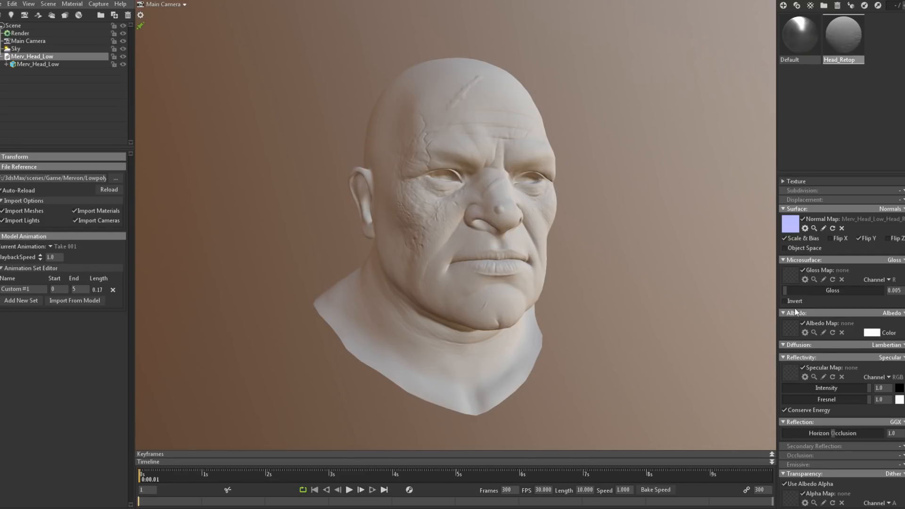
{"action": "left_click", "coordinate": [790, 326]}
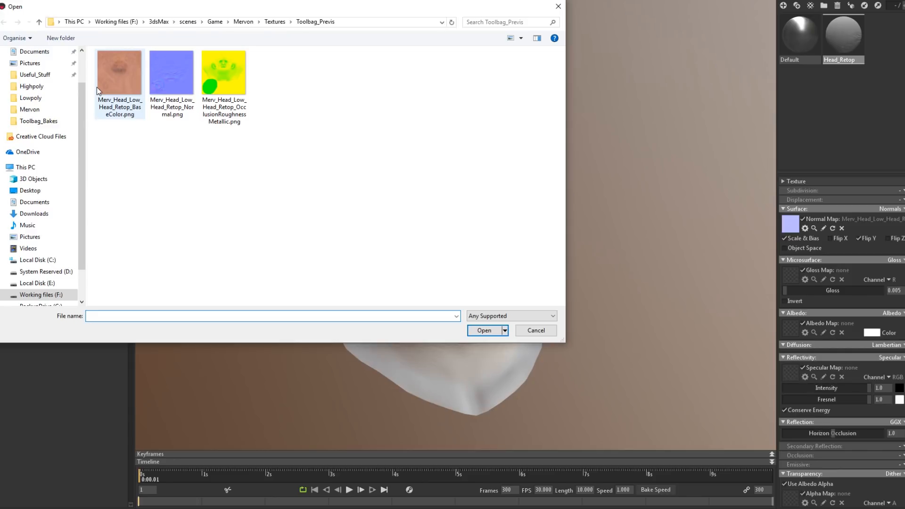
{"action": "double_click", "coordinate": [97, 87]}
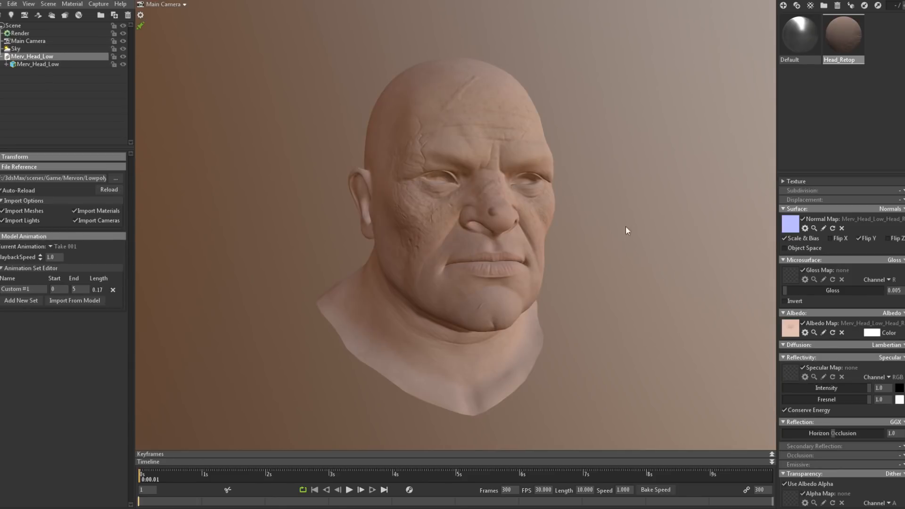
- Add a spot light to the scene from a distant, raised camera view in front of the head
{"action": "right_click_drag", "start_coordinate": [626, 227], "coordinate": [368, 111], "text": "alt"}
{"action": "left_click_drag", "start_coordinate": [368, 111], "coordinate": [513, 233], "text": "alt"}
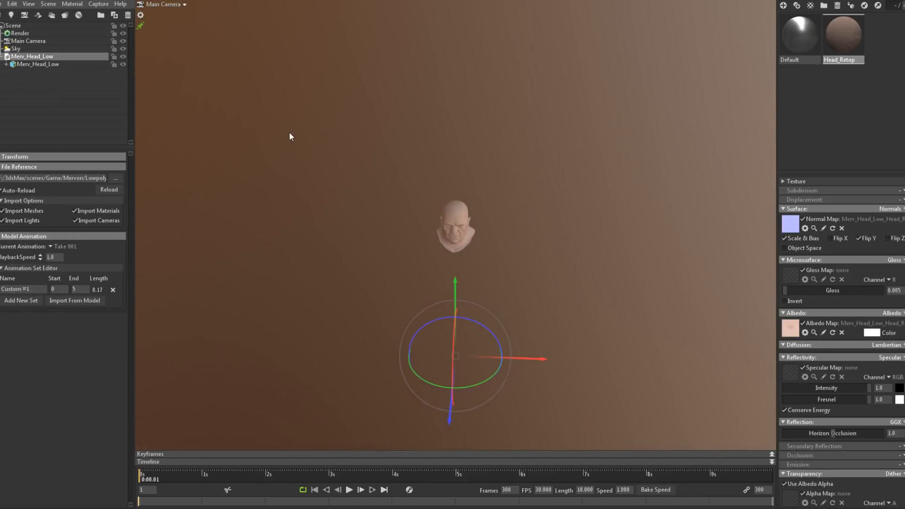
{"action": "left_click_drag", "start_coordinate": [289, 136], "coordinate": [265, 108], "text": "alt"}
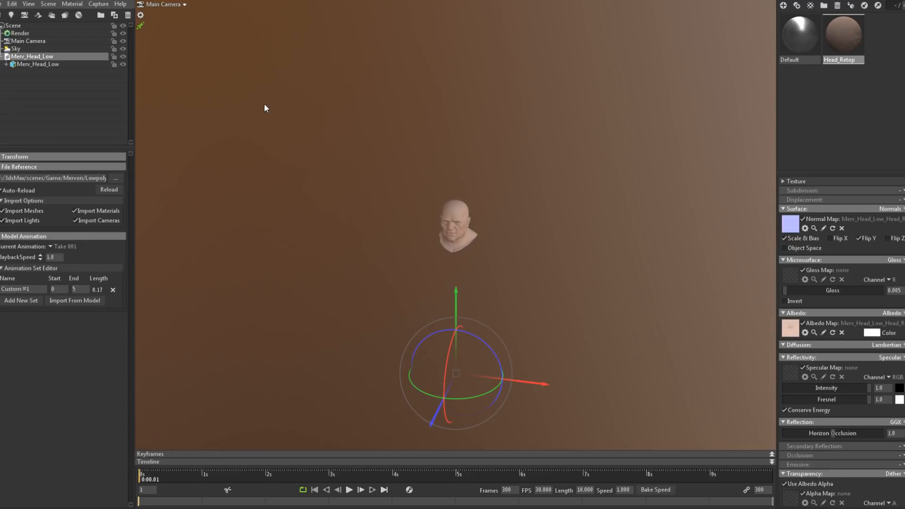
{"action": "key", "text": "ctrl+l"}
{"action": "right_click_drag", "start_coordinate": [521, 241], "coordinate": [596, 348], "text": "alt"}
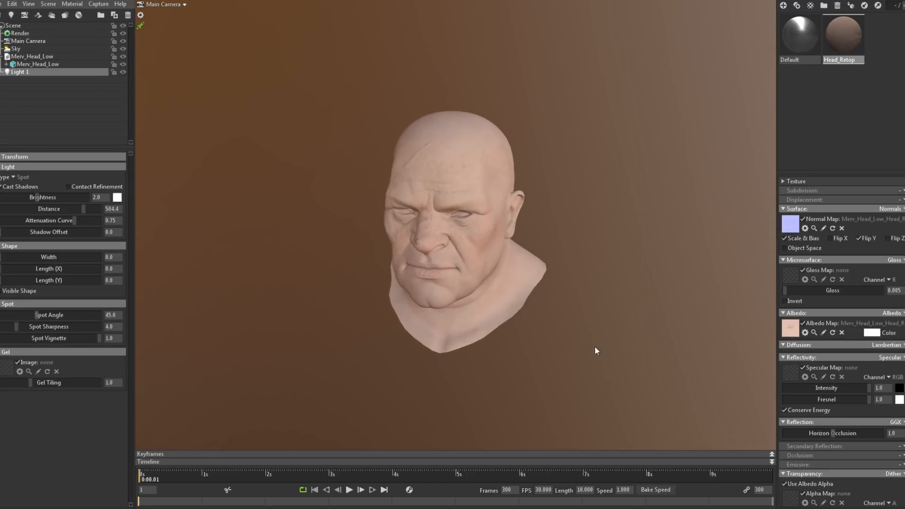
{"action": "left_click_drag", "start_coordinate": [595, 348], "coordinate": [610, 281], "text": "alt"}
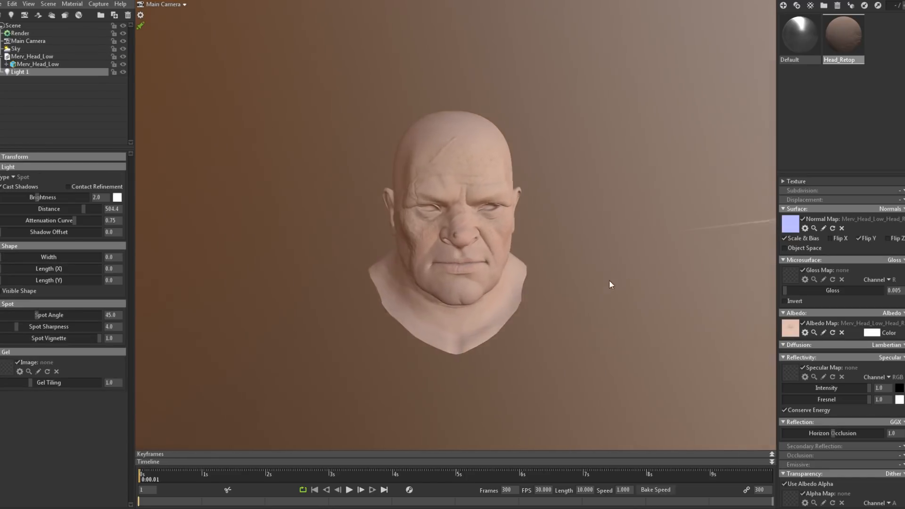
{"action": "scroll", "coordinate": [561, 215], "scroll_direction": "up", "scroll_amount": 2}
{"action": "left_click_drag", "start_coordinate": [561, 215], "coordinate": [583, 204], "text": "alt"}
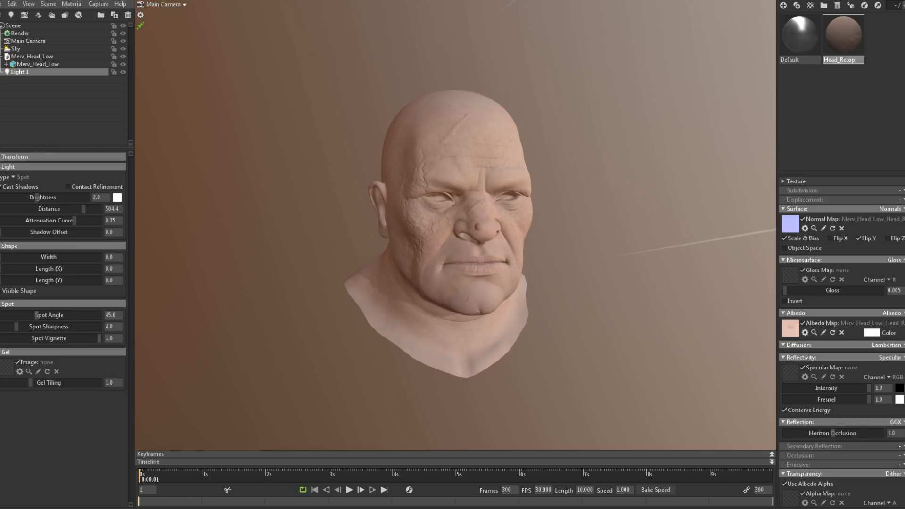
- Set the Head_Retop material's gloss to about 0.376 and switch its reflectivity to Metalness with a metalness of 0
{"action": "left_click_drag", "start_coordinate": [679, 298], "coordinate": [652, 304]}
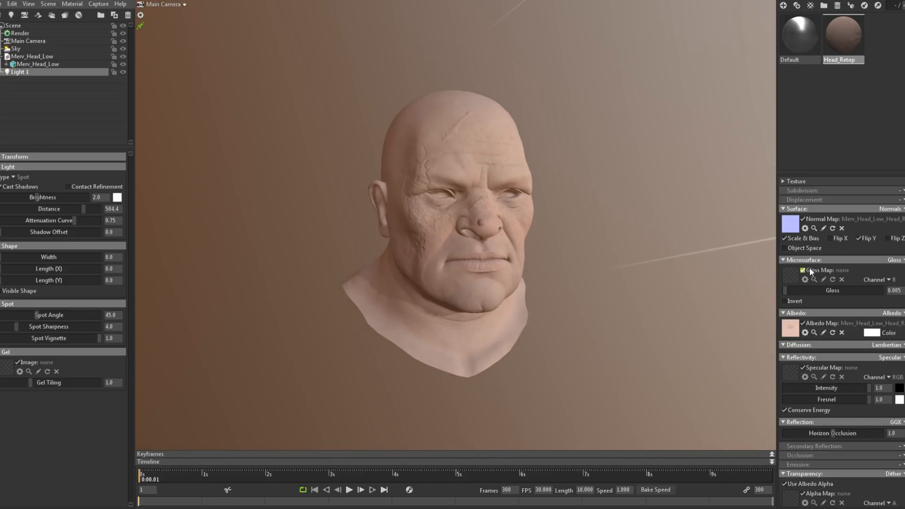
{"action": "left_click_drag", "start_coordinate": [800, 290], "coordinate": [823, 291]}
{"action": "left_click", "coordinate": [899, 359]}
{"action": "left_click", "coordinate": [887, 377]}
{"action": "left_click_drag", "start_coordinate": [875, 388], "coordinate": [784, 387]}
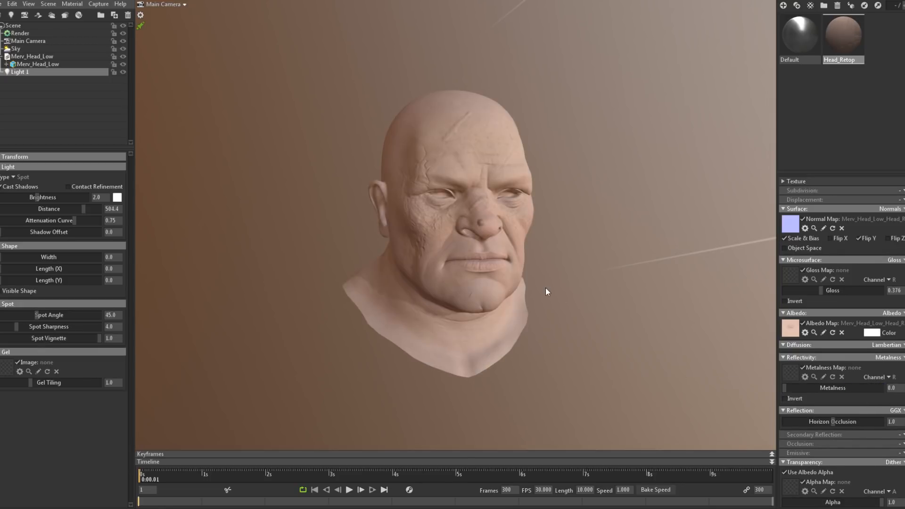
- Enable sRGB Color Space for the Head_Retop material's albedo texture
{"action": "left_click_drag", "start_coordinate": [545, 287], "coordinate": [488, 294]}
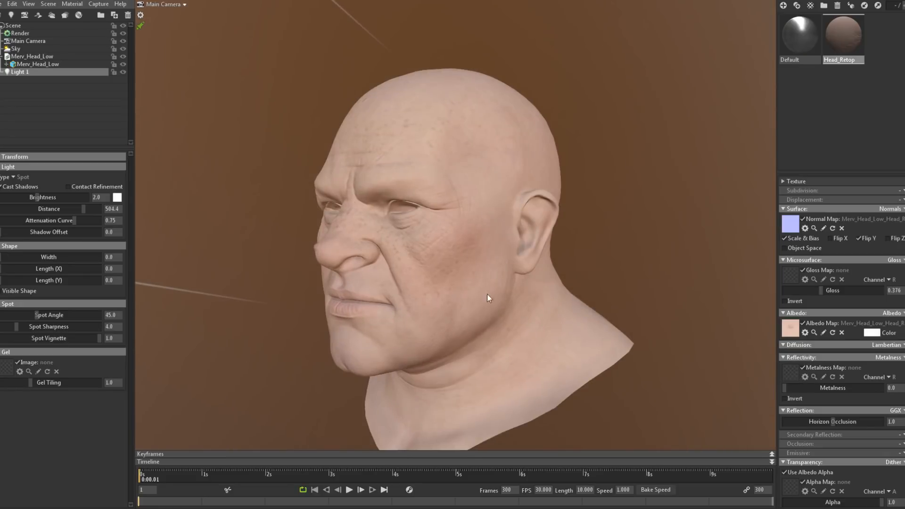
{"action": "left_click", "coordinate": [805, 333]}
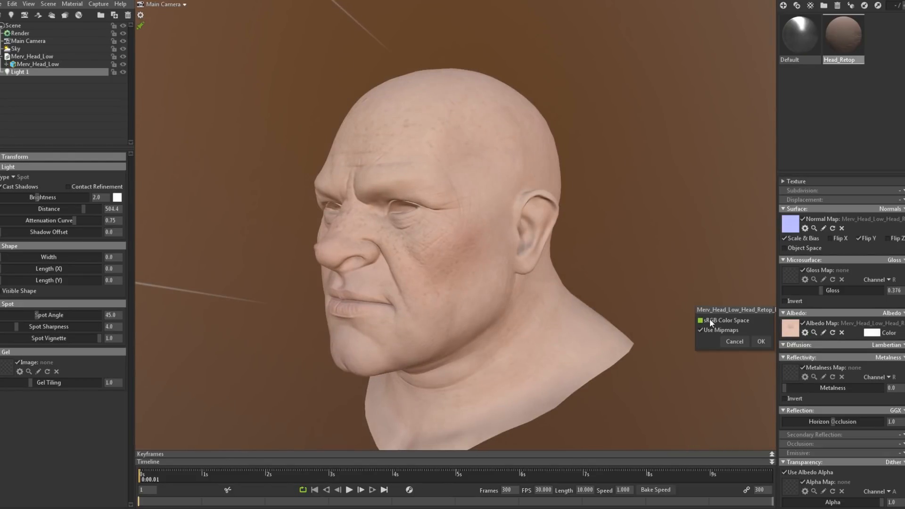
{"action": "left_click", "coordinate": [709, 321]}
{"action": "left_click_drag", "start_coordinate": [436, 272], "coordinate": [460, 276]}
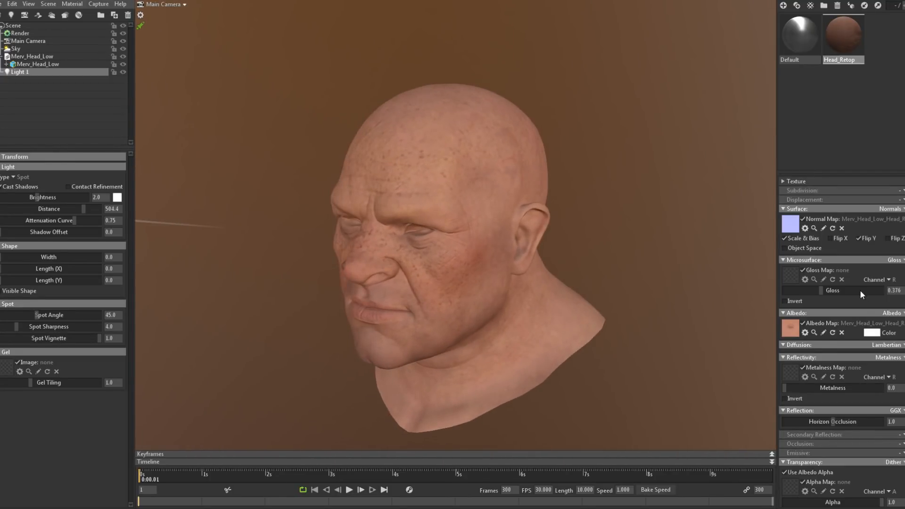
- Set the diffusion to Subsurface Scatter and load Merv_Head_thickness.psd from Toolbag_Bakes as both the scatter map and the translucency map
{"action": "left_click", "coordinate": [887, 345]}
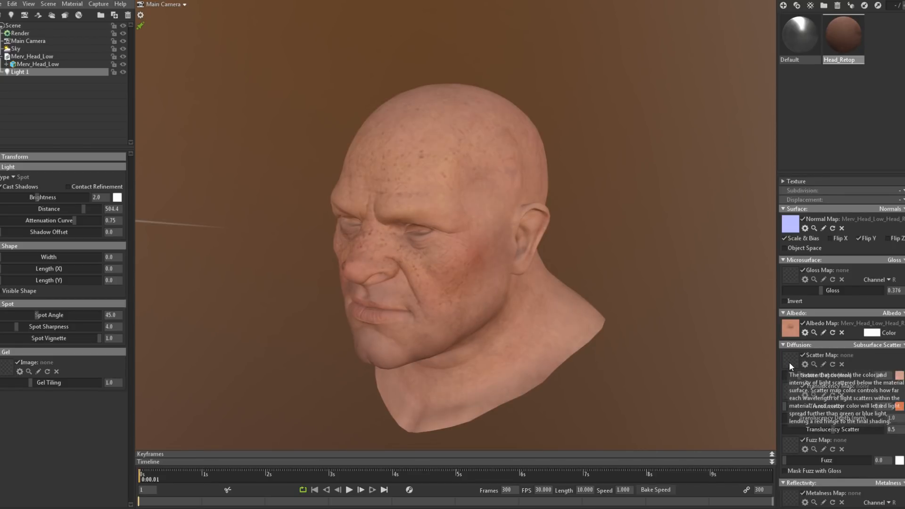
{"action": "left_click", "coordinate": [790, 363]}
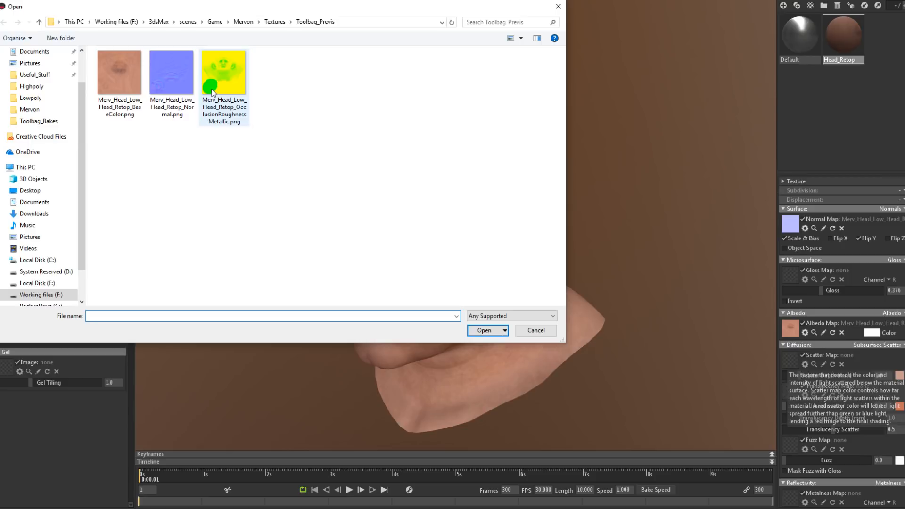
{"action": "key", "text": "alt+Up"}
{"action": "double_click", "coordinate": [122, 79]}
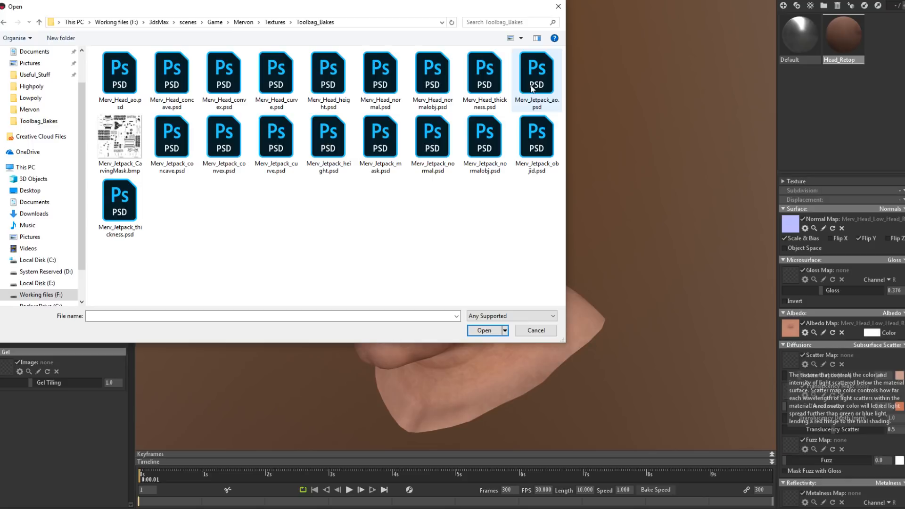
{"action": "double_click", "coordinate": [485, 76]}
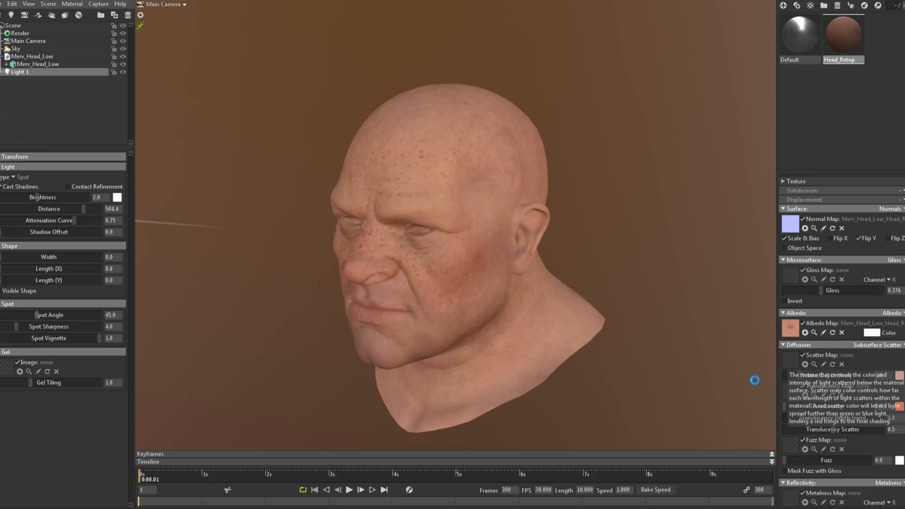
{"action": "left_click", "coordinate": [791, 393]}
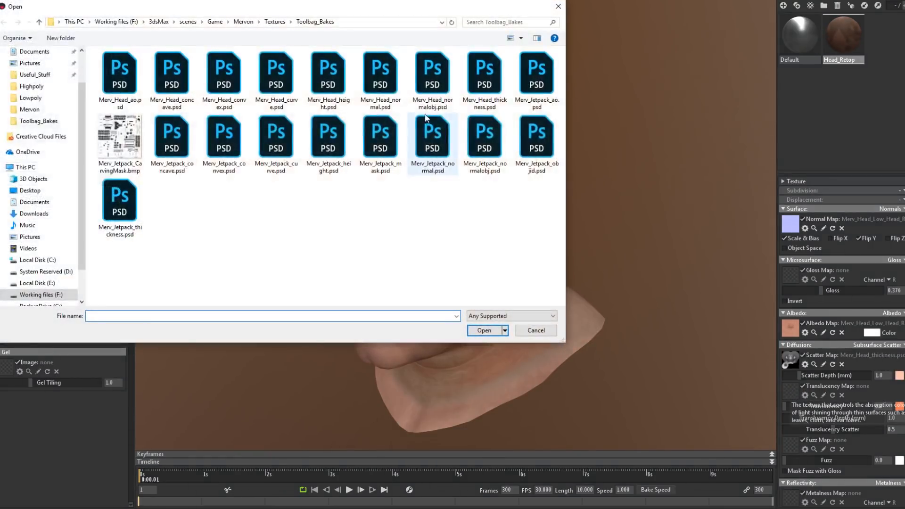
{"action": "double_click", "coordinate": [477, 84]}
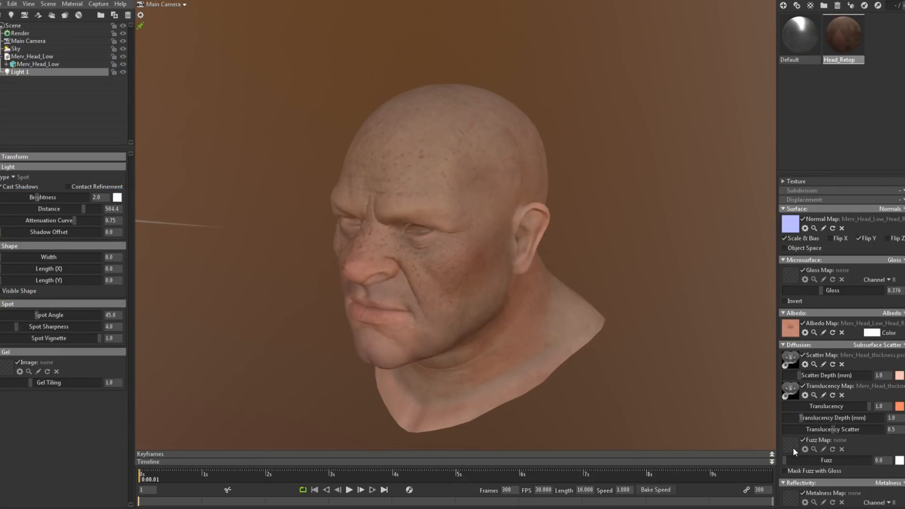
- Set the Head_Retop material's fuzz to about 0.284
{"action": "left_click_drag", "start_coordinate": [786, 460], "coordinate": [840, 460]}
{"action": "left_click_drag", "start_coordinate": [566, 283], "coordinate": [643, 270]}
{"action": "left_click_drag", "start_coordinate": [835, 460], "coordinate": [810, 466]}
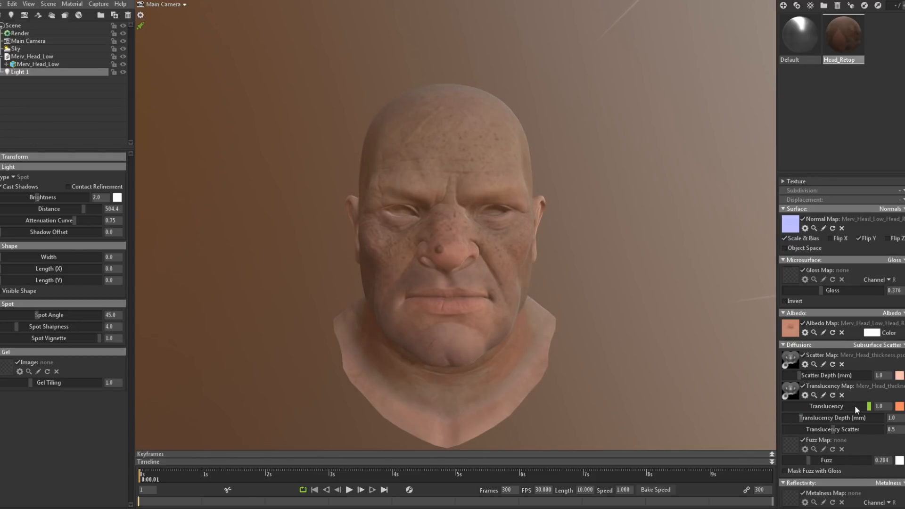
- Try a different scatter depth on the head material and reset it to 1 mm
{"action": "mouse_move", "coordinate": [869, 406]}
{"action": "left_mouse_down"}
{"action": "mouse_move", "coordinate": [779, 394]}
{"action": "mouse_move", "coordinate": [865, 395]}
{"action": "mouse_move", "coordinate": [862, 408]}
{"action": "mouse_move", "coordinate": [873, 407]}
{"action": "left_mouse_up"}
{"action": "mouse_move", "coordinate": [799, 378]}
{"action": "left_mouse_down"}
{"action": "mouse_move", "coordinate": [811, 376]}
{"action": "mouse_move", "coordinate": [806, 382]}
{"action": "left_mouse_up"}
{"action": "left_click_drag", "start_coordinate": [875, 376], "coordinate": [889, 376]}
{"action": "type", "text": "1"}
{"action": "key", "text": "Return"}
{"action": "left_click_drag", "start_coordinate": [377, 266], "coordinate": [500, 286]}
{"action": "scroll", "coordinate": [499, 287], "scroll_direction": "up", "scroll_amount": 1}
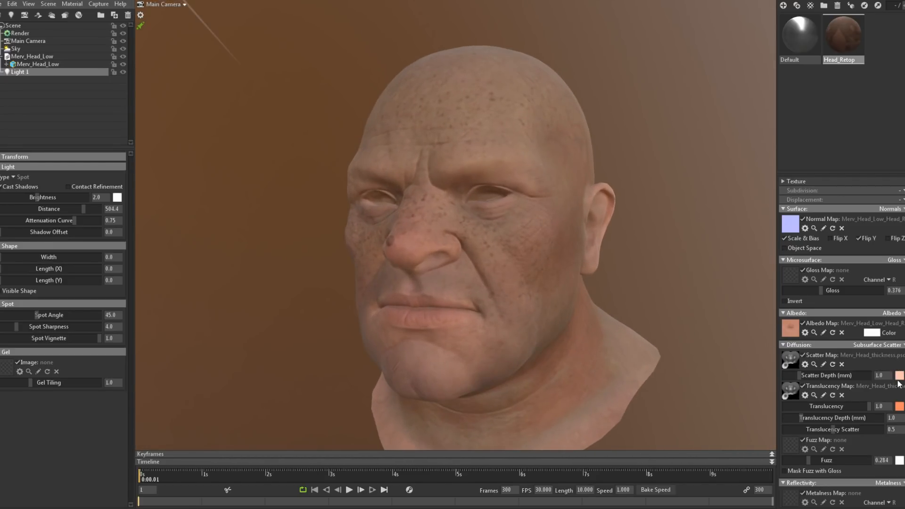
- Lighten the scatter color to a pale skin tone and change the translucency color to saturated red
{"action": "left_click", "coordinate": [900, 376]}
{"action": "mouse_move", "coordinate": [223, 386]}
{"action": "left_mouse_down"}
{"action": "mouse_move", "coordinate": [236, 380]}
{"action": "mouse_move", "coordinate": [110, 352]}
{"action": "mouse_move", "coordinate": [172, 362]}
{"action": "mouse_move", "coordinate": [161, 359]}
{"action": "left_mouse_up"}
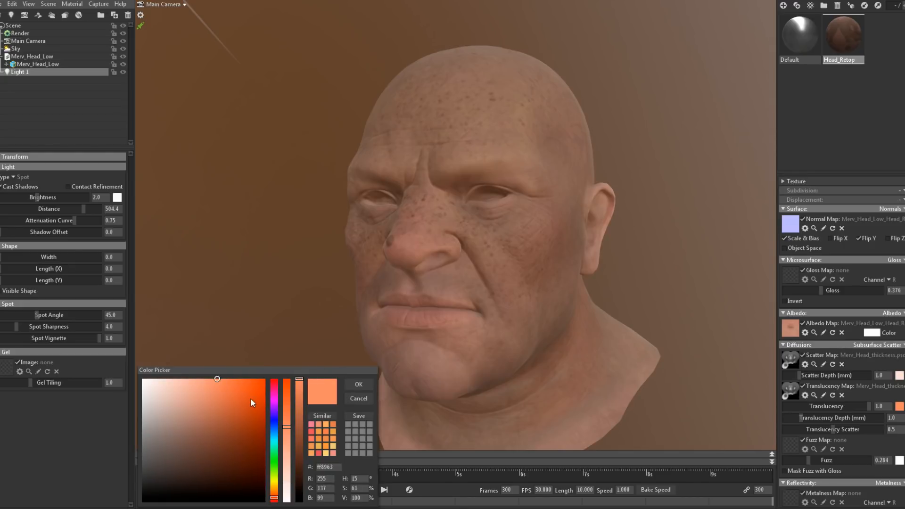
{"action": "mouse_move", "coordinate": [250, 398]}
{"action": "left_mouse_down"}
{"action": "mouse_move", "coordinate": [288, 369]}
{"action": "mouse_move", "coordinate": [281, 364]}
{"action": "left_mouse_up"}
{"action": "left_click", "coordinate": [359, 384]}
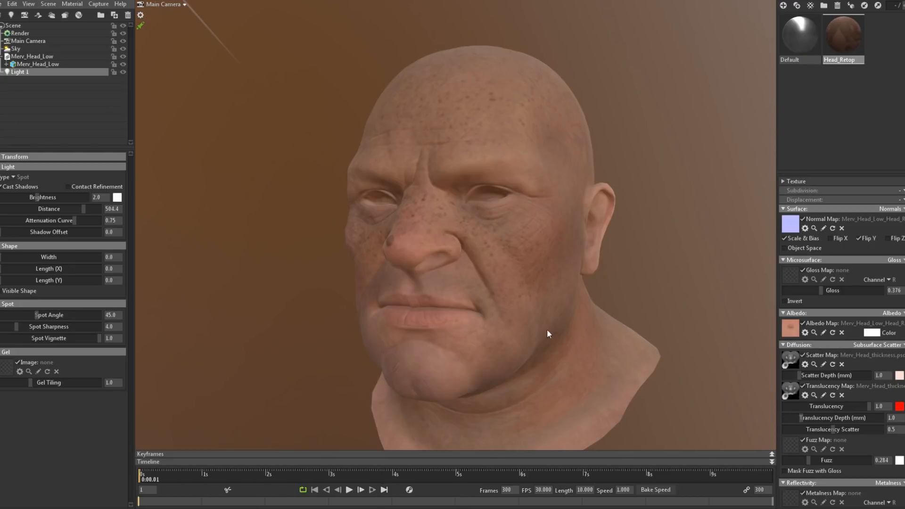
- Set the head material's translucency to 5 and its translucency depth to about 4.739 mm
{"action": "left_click_drag", "start_coordinate": [547, 329], "coordinate": [780, 396]}
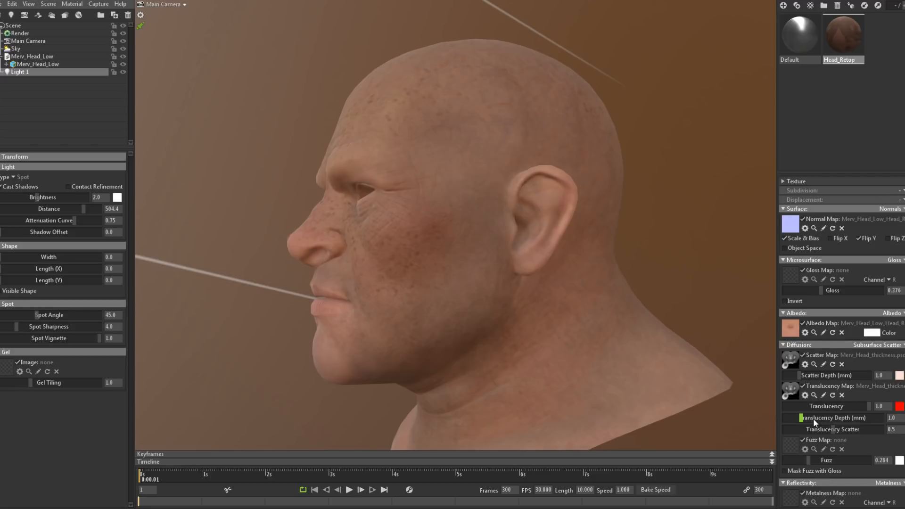
{"action": "left_click_drag", "start_coordinate": [889, 407], "coordinate": [858, 407]}
{"action": "type", "text": "5"}
{"action": "key", "text": "Return"}
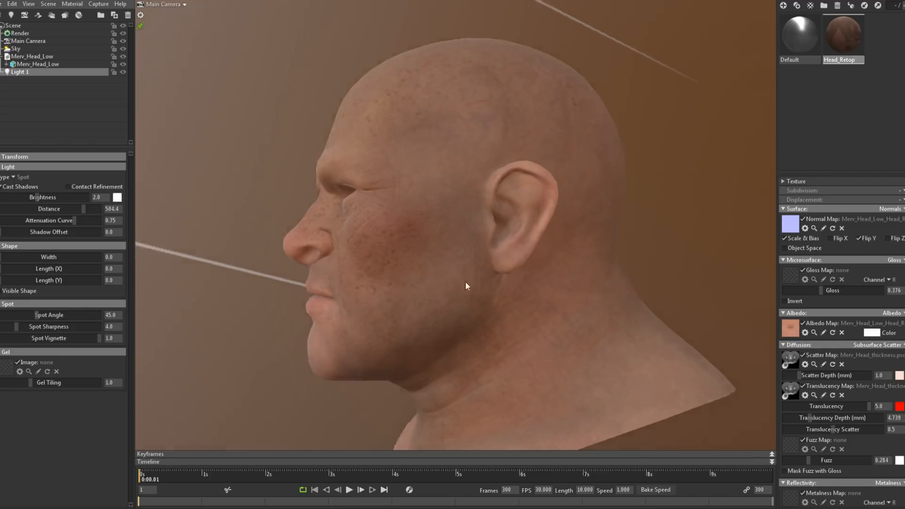
- Enable contact refinement on the light and set its brightness to about 12.34, distance to 536.3 and width to 3.555
{"action": "left_click_drag", "start_coordinate": [465, 282], "coordinate": [347, 292]}
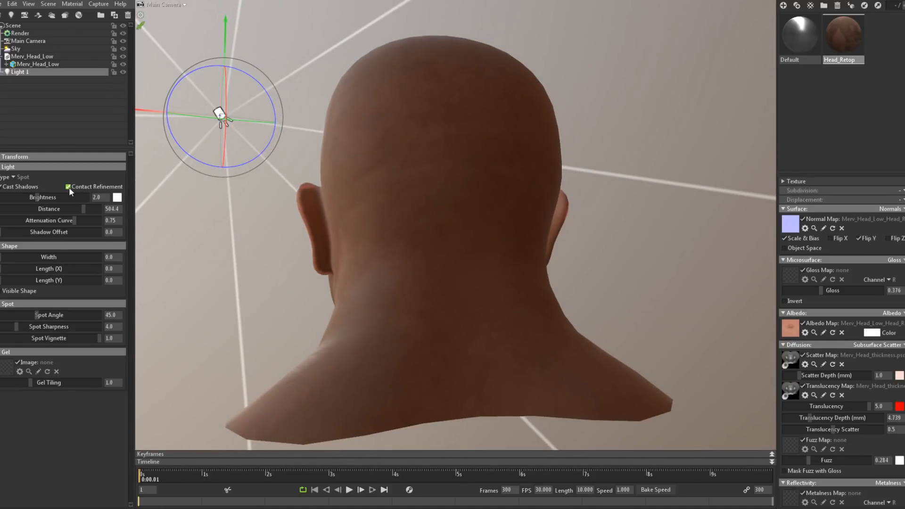
{"action": "left_click", "coordinate": [58, 198]}
{"action": "mouse_move", "coordinate": [379, 263]}
{"action": "left_mouse_down"}
{"action": "mouse_move", "coordinate": [239, 272]}
{"action": "mouse_move", "coordinate": [313, 293]}
{"action": "mouse_move", "coordinate": [293, 289]}
{"action": "mouse_move", "coordinate": [451, 270]}
{"action": "mouse_move", "coordinate": [368, 264]}
{"action": "left_mouse_up"}
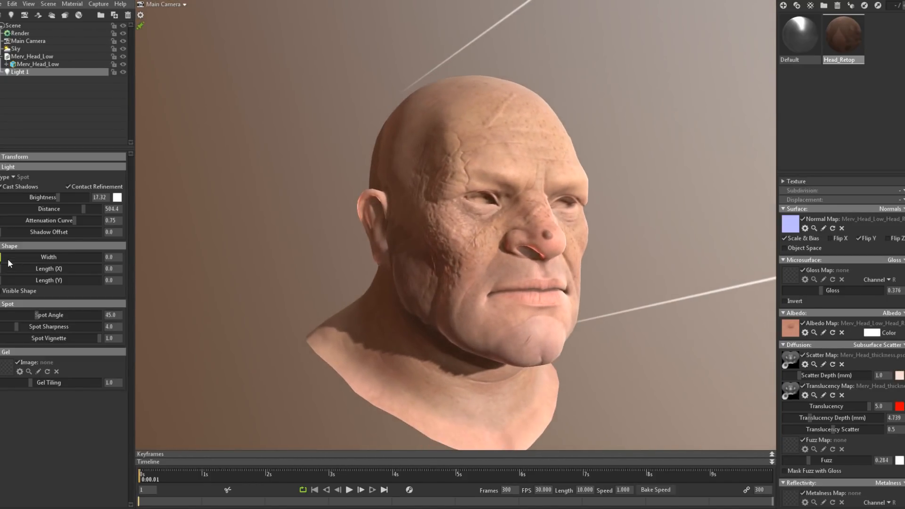
{"action": "mouse_move", "coordinate": [8, 259]}
{"action": "left_mouse_down"}
{"action": "mouse_move", "coordinate": [32, 258]}
{"action": "mouse_move", "coordinate": [25, 258]}
{"action": "mouse_move", "coordinate": [41, 270]}
{"action": "mouse_move", "coordinate": [2, 270]}
{"action": "mouse_move", "coordinate": [28, 251]}
{"action": "mouse_move", "coordinate": [17, 248]}
{"action": "left_mouse_up"}
{"action": "mouse_move", "coordinate": [81, 209]}
{"action": "left_mouse_down"}
{"action": "mouse_move", "coordinate": [71, 209]}
{"action": "mouse_move", "coordinate": [85, 209]}
{"action": "left_mouse_up"}
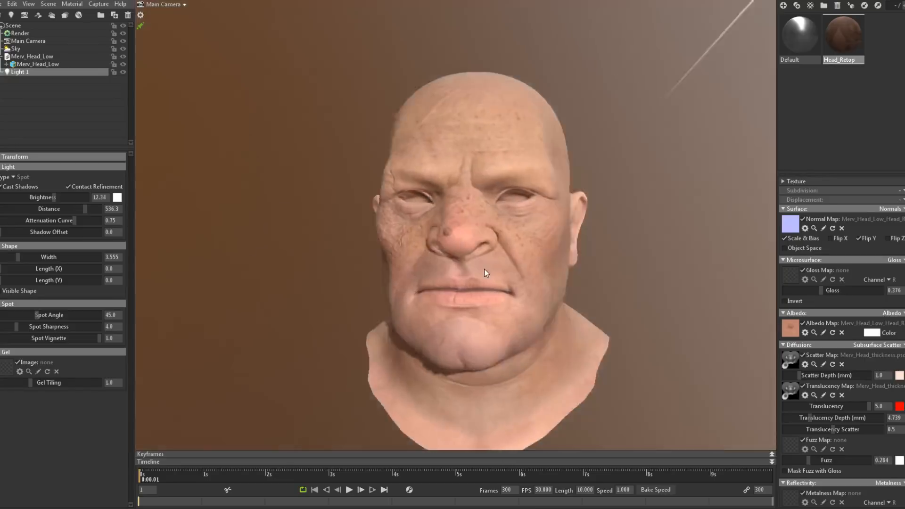
{"action": "left_click_drag", "start_coordinate": [485, 268], "coordinate": [540, 279]}
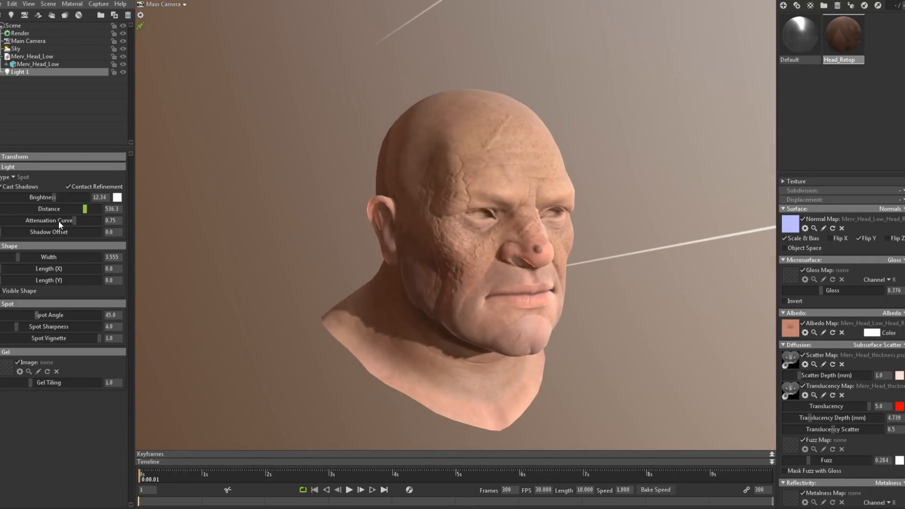
{"action": "left_click_drag", "start_coordinate": [21, 235], "coordinate": [0, 233]}
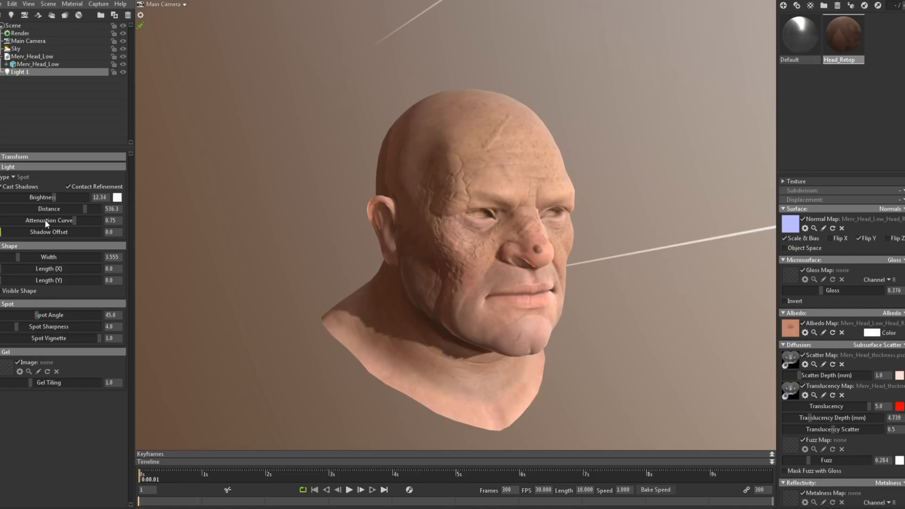
- Change the light's type to Omni and set its brightness to about 8.18, distance to 501.0 and width to 3.555
{"action": "left_click", "coordinate": [15, 178]}
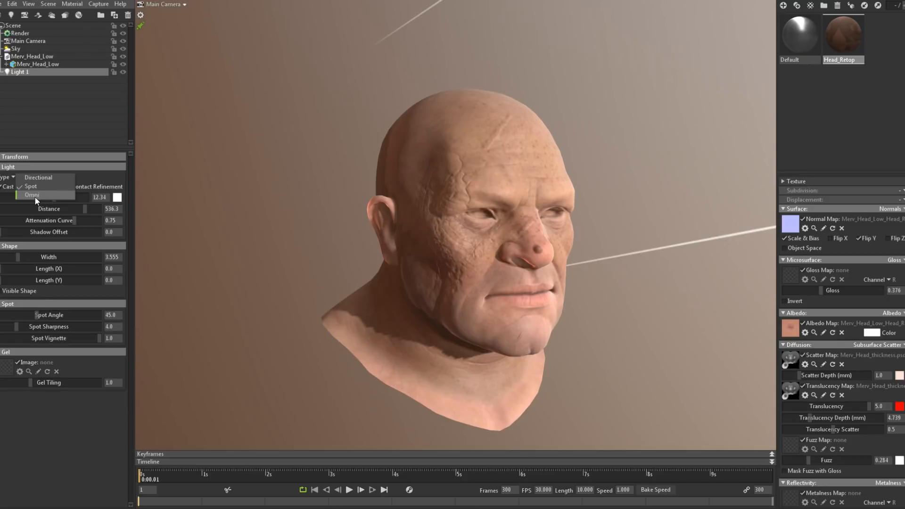
{"action": "left_click", "coordinate": [35, 195]}
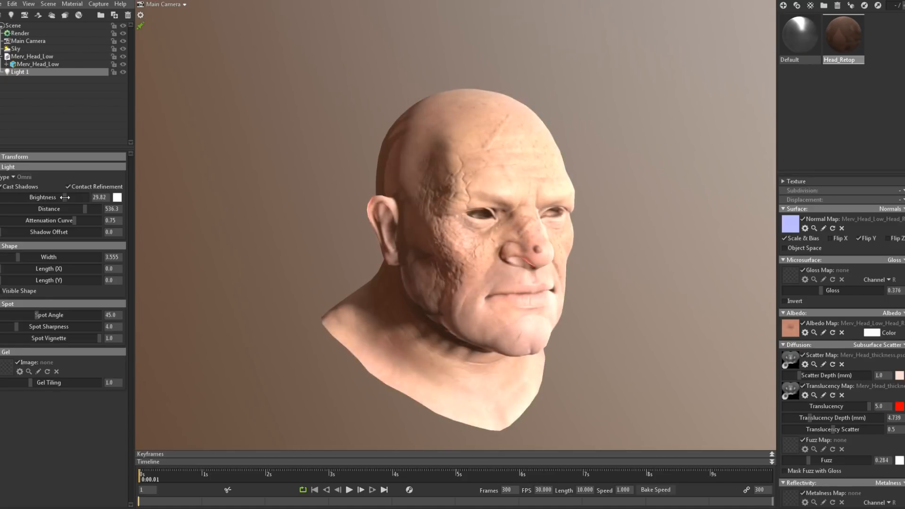
{"action": "left_click_drag", "start_coordinate": [53, 197], "coordinate": [49, 198]}
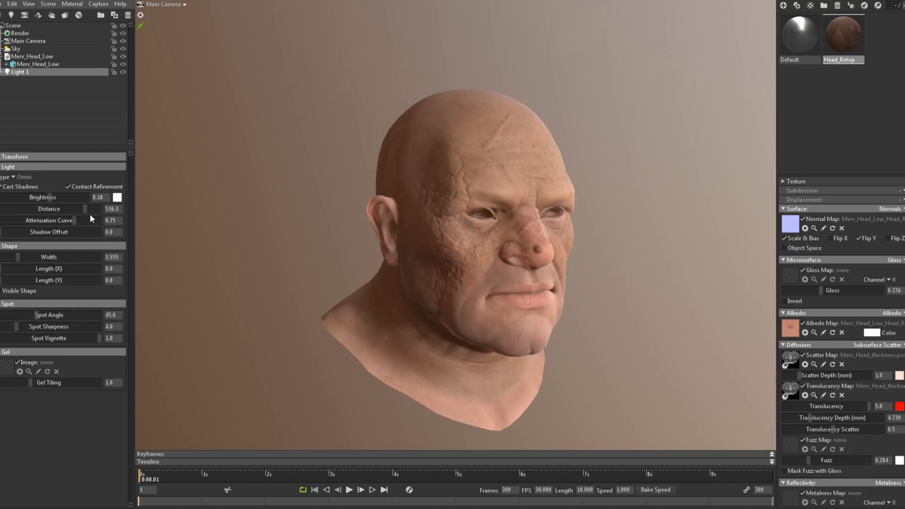
{"action": "left_click_drag", "start_coordinate": [89, 214], "coordinate": [84, 203]}
{"action": "left_click_drag", "start_coordinate": [405, 250], "coordinate": [472, 264]}
{"action": "mouse_move", "coordinate": [18, 257]}
{"action": "left_mouse_down"}
{"action": "mouse_move", "coordinate": [102, 253]}
{"action": "mouse_move", "coordinate": [9, 250]}
{"action": "mouse_move", "coordinate": [18, 252]}
{"action": "left_mouse_up"}
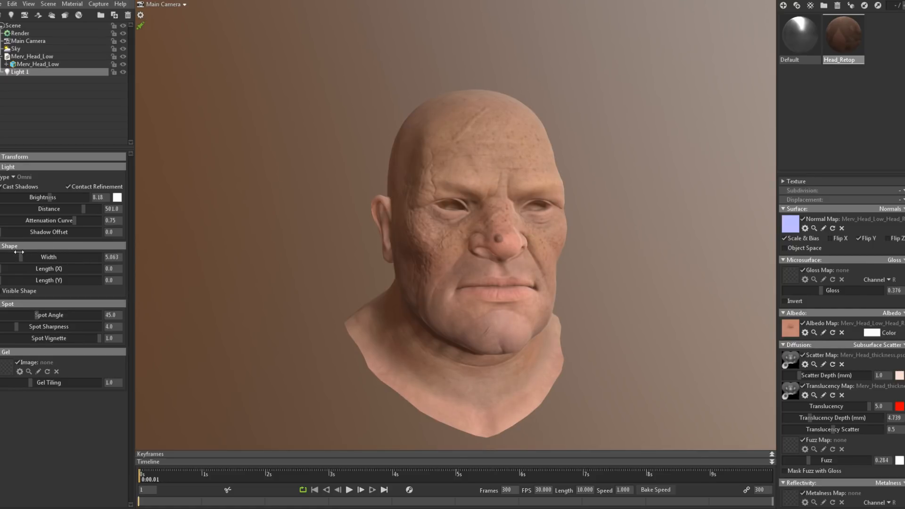
{"action": "left_click_drag", "start_coordinate": [19, 252], "coordinate": [17, 252]}
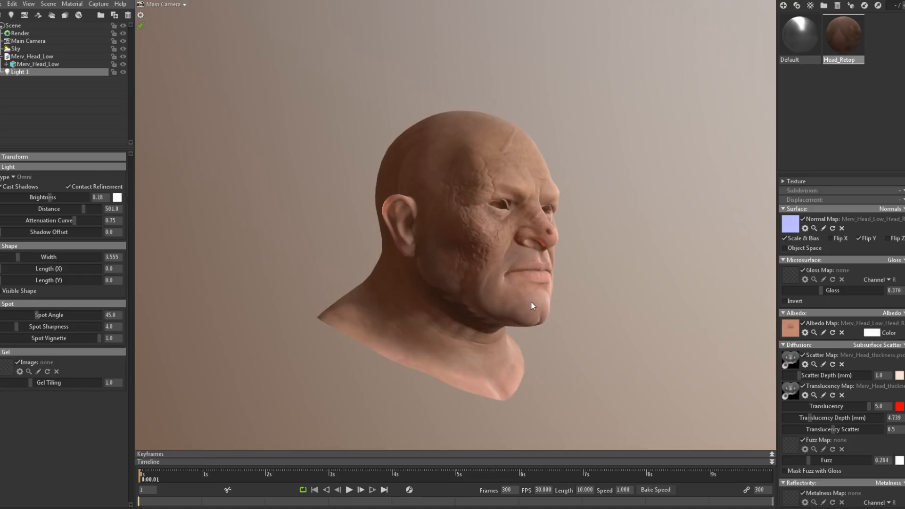
- Set the head material's translucency scatter to about 0.331, translucency depth to about 7.783 mm and translucency to 1
{"action": "left_click_drag", "start_coordinate": [531, 302], "coordinate": [556, 282]}
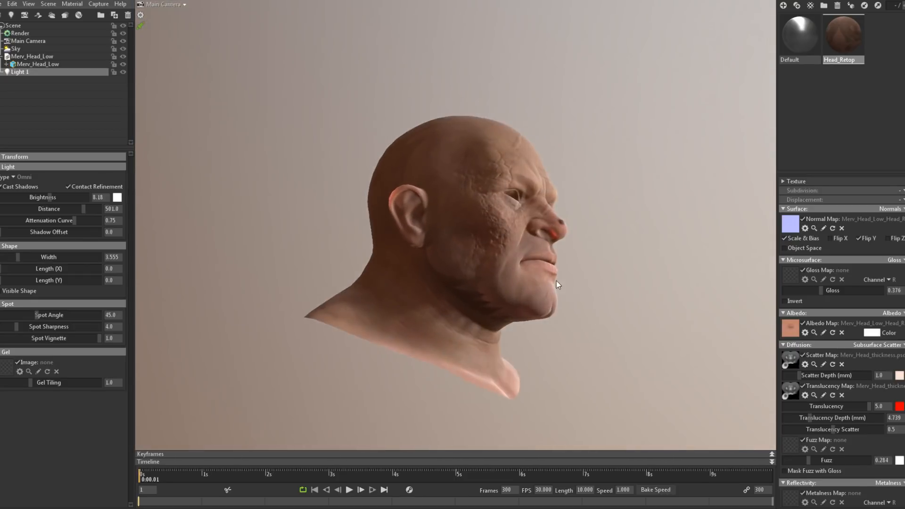
{"action": "mouse_move", "coordinate": [822, 428]}
{"action": "left_mouse_down"}
{"action": "mouse_move", "coordinate": [762, 431]}
{"action": "mouse_move", "coordinate": [817, 429]}
{"action": "left_mouse_up"}
{"action": "mouse_move", "coordinate": [814, 417]}
{"action": "left_mouse_down"}
{"action": "mouse_move", "coordinate": [841, 416]}
{"action": "mouse_move", "coordinate": [800, 416]}
{"action": "mouse_move", "coordinate": [814, 416]}
{"action": "left_mouse_up"}
{"action": "left_click_drag", "start_coordinate": [885, 409], "coordinate": [839, 406]}
{"action": "type", "text": "1"}
{"action": "key", "text": "Return"}
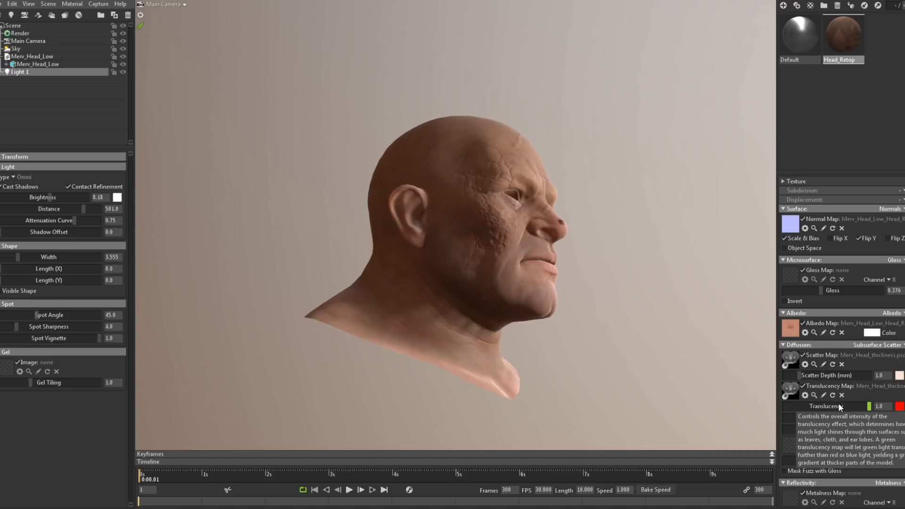
- Raise the Head_Retop material's gloss to about 0.539 while checking the skin's shine from different angles
{"action": "left_click_drag", "start_coordinate": [707, 356], "coordinate": [475, 291]}
{"action": "right_click_drag", "start_coordinate": [475, 291], "coordinate": [485, 297]}
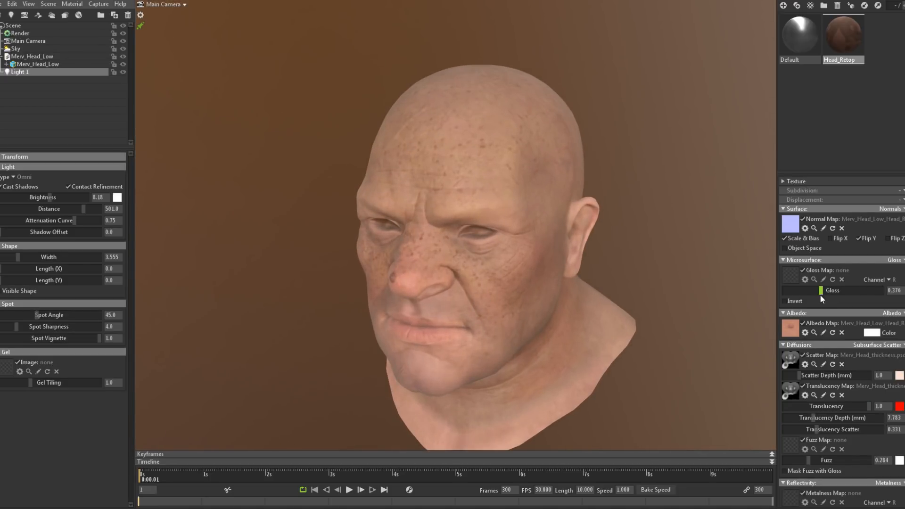
{"action": "left_click_drag", "start_coordinate": [821, 295], "coordinate": [837, 292]}
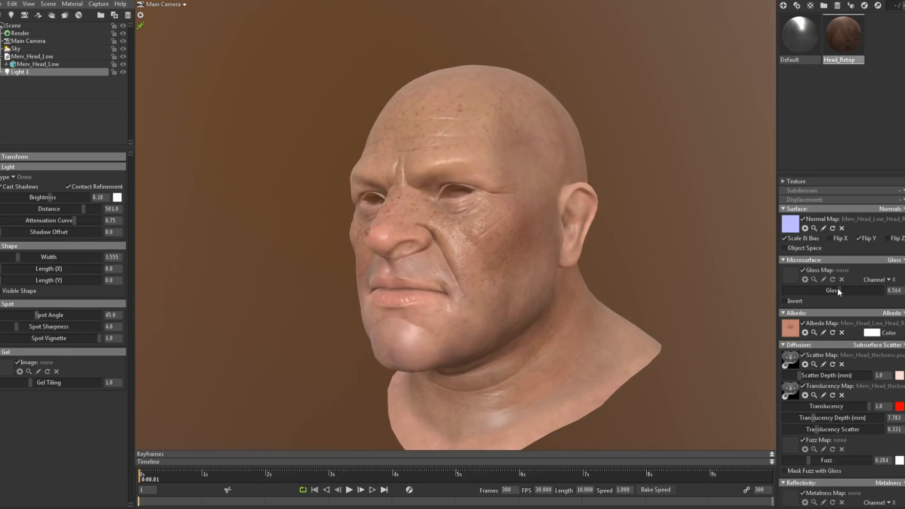
{"action": "left_click_drag", "start_coordinate": [836, 292], "coordinate": [838, 291]}
{"action": "left_click_drag", "start_coordinate": [542, 244], "coordinate": [754, 300]}
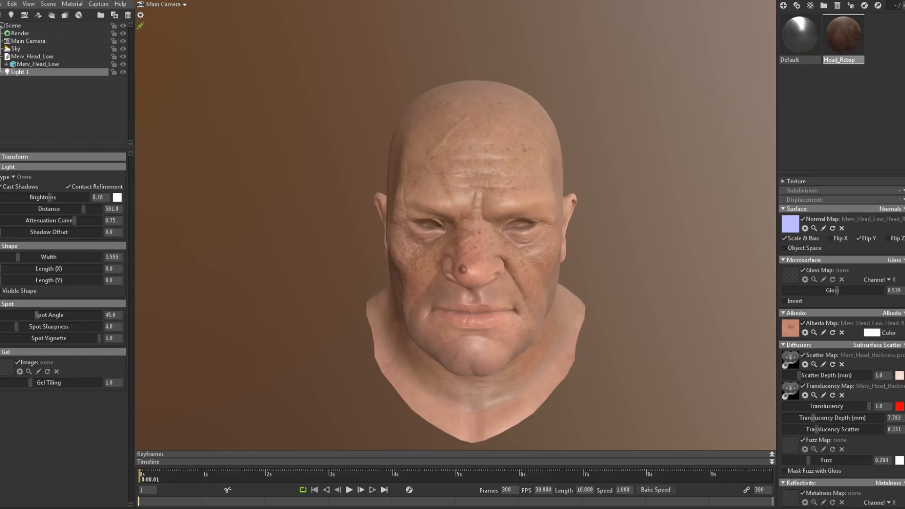
- Switch to Substance Painter, dismiss the export-finished message and inspect the head from both sides
{"action": "left_click_drag", "start_coordinate": [547, 392], "coordinate": [519, 337]}
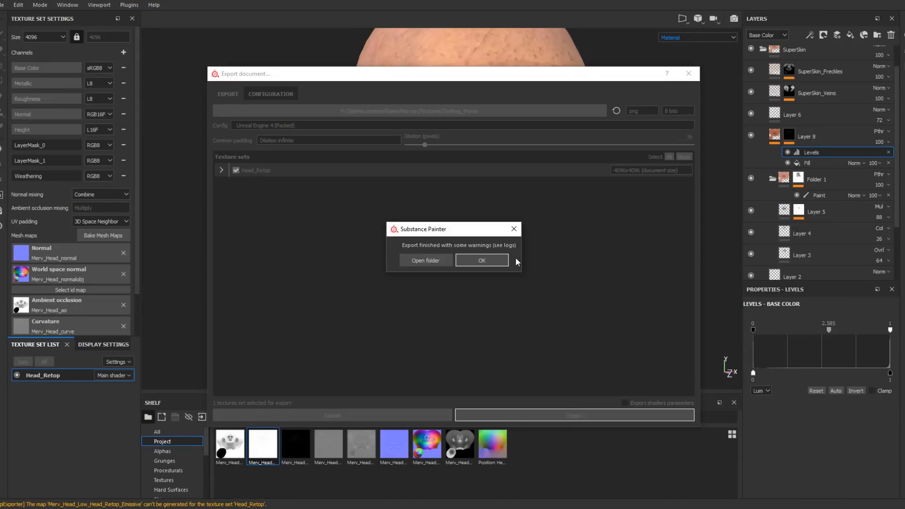
{"action": "left_click", "coordinate": [483, 259]}
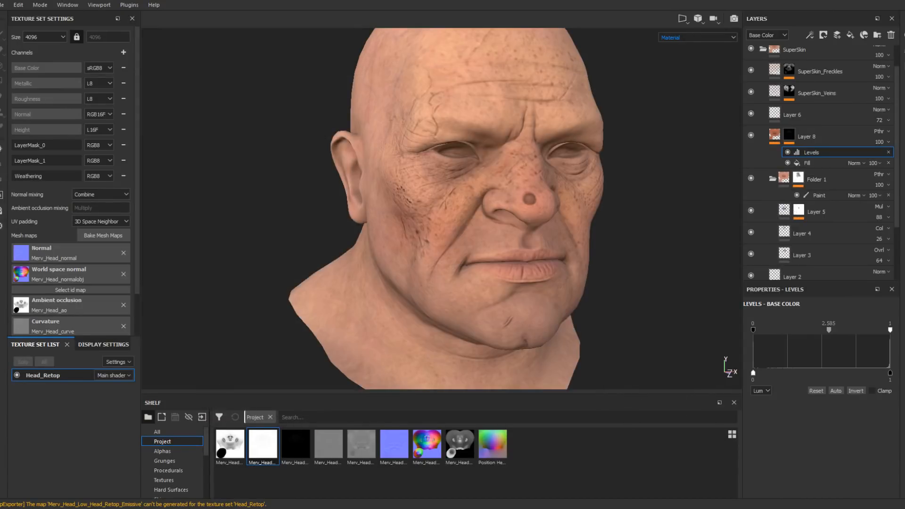
{"action": "left_click_drag", "start_coordinate": [604, 284], "coordinate": [563, 284], "text": "alt"}
{"action": "left_click_drag", "start_coordinate": [654, 188], "coordinate": [533, 193], "text": "alt"}
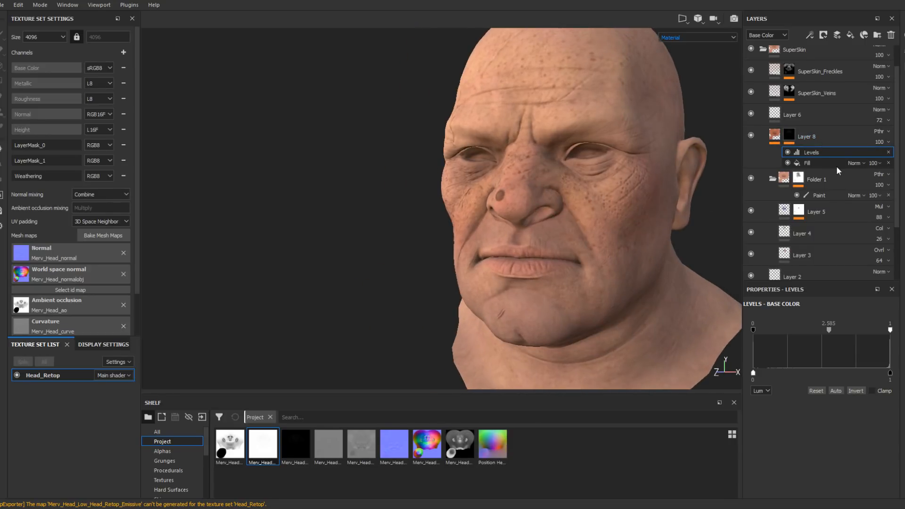
- Add a new paint layer directly above Layer 8 in the layer stack
{"action": "left_click", "coordinate": [820, 137]}
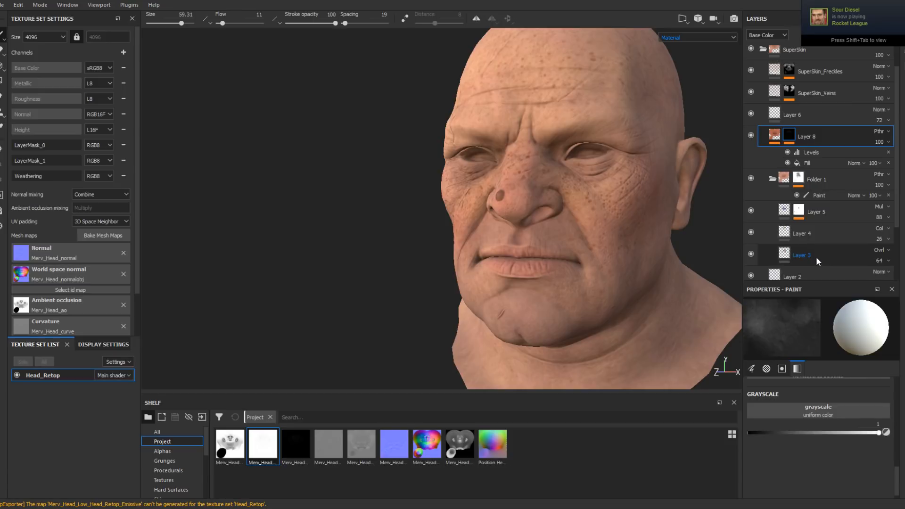
{"action": "middle_click_drag", "start_coordinate": [630, 208], "coordinate": [489, 197], "text": "alt"}
{"action": "right_click_drag", "start_coordinate": [583, 237], "coordinate": [608, 198], "text": "alt"}
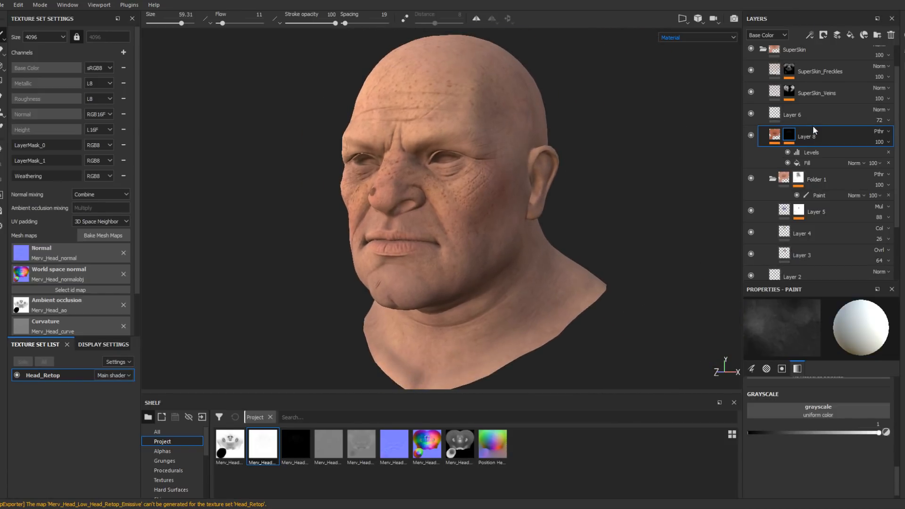
{"action": "left_click", "coordinate": [838, 36]}
- Set the new layer's paint base color to a saturated dark red, R 0.200, G 0.000, B 0.000
{"action": "left_click", "coordinate": [830, 470]}
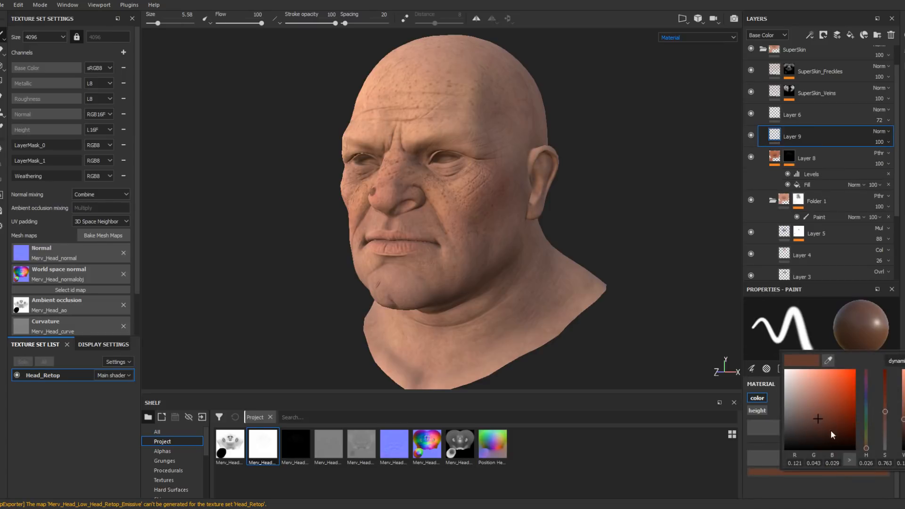
{"action": "left_click", "coordinate": [850, 403]}
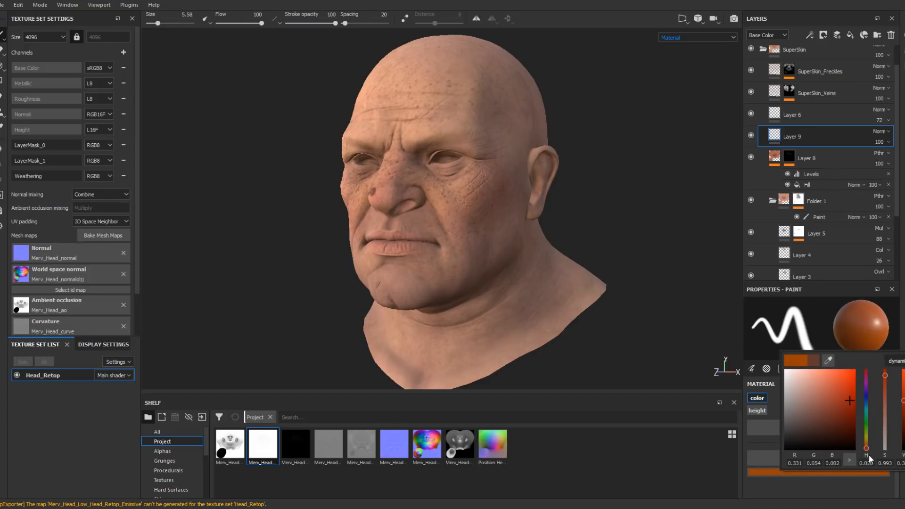
{"action": "left_click_drag", "start_coordinate": [867, 448], "coordinate": [866, 462]}
{"action": "left_click_drag", "start_coordinate": [850, 400], "coordinate": [853, 411]}
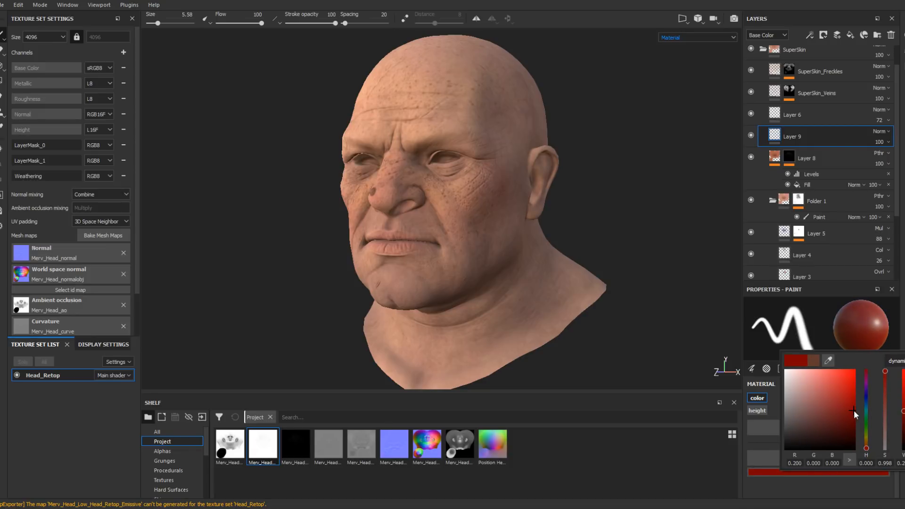
- Choose the Cement 2 brush for painting on the face
{"action": "left_click_drag", "start_coordinate": [608, 180], "coordinate": [623, 184], "text": "alt"}
{"action": "left_click_drag", "start_coordinate": [431, 203], "coordinate": [507, 214], "text": "alt"}
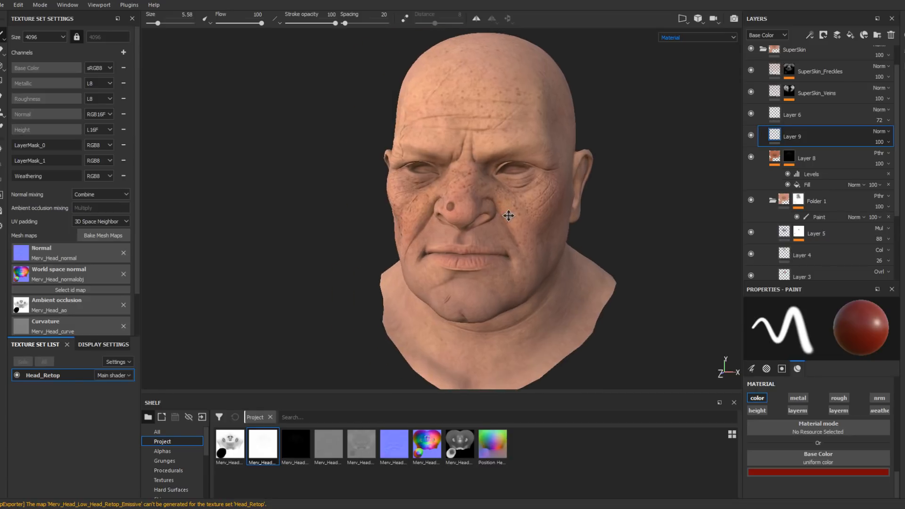
{"action": "right_click_drag", "start_coordinate": [507, 215], "coordinate": [521, 279], "text": "alt"}
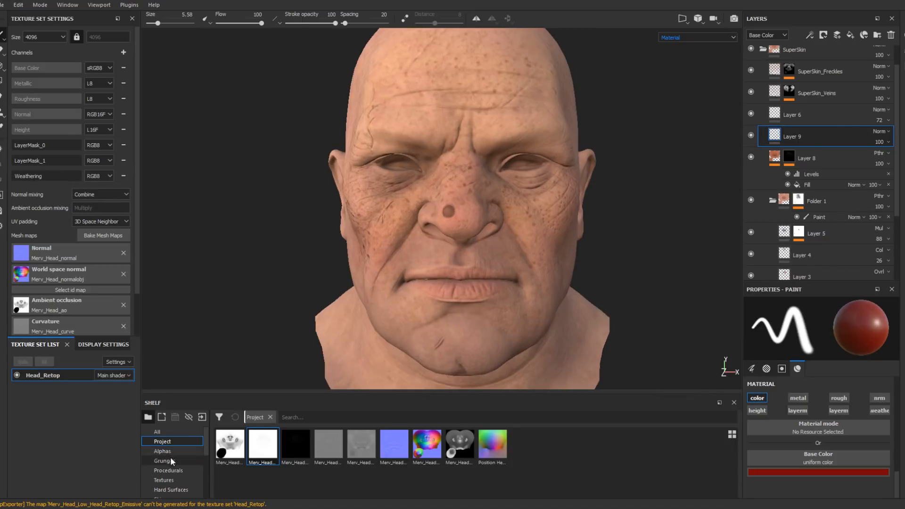
{"action": "scroll", "coordinate": [173, 468], "scroll_direction": "down", "scroll_amount": 3}
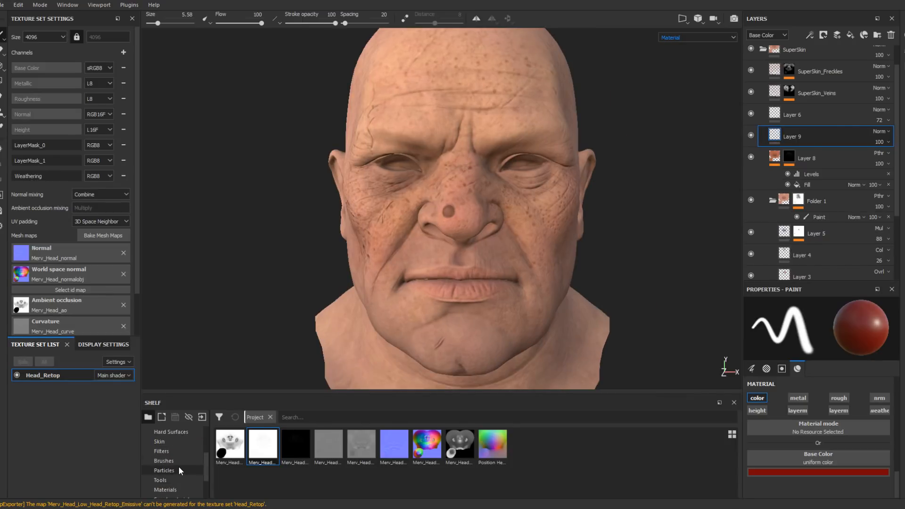
{"action": "left_click", "coordinate": [181, 461]}
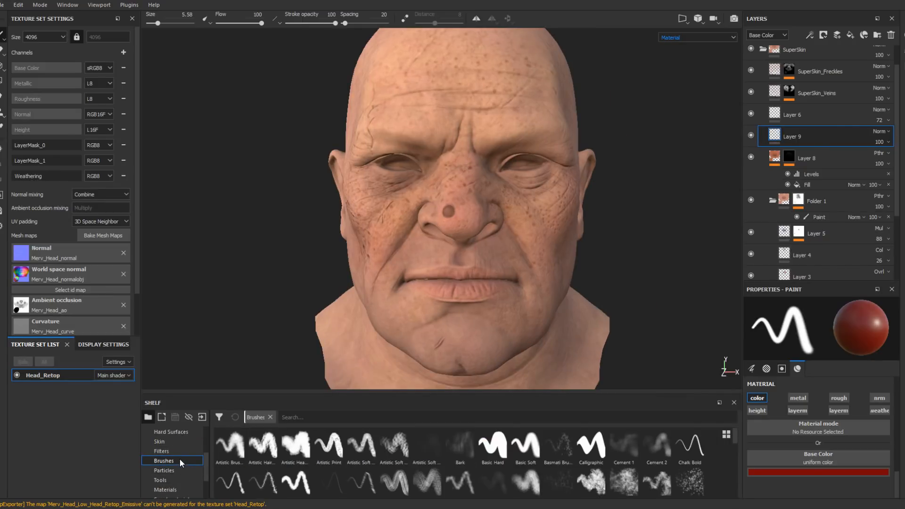
{"action": "left_click", "coordinate": [657, 446]}
- Set the brush size to about 32 and paint redness over the nose tip, bridge and nostrils
{"action": "mouse_move", "coordinate": [500, 210]}
{"action": "left_mouse_down", "text": "alt"}
{"action": "mouse_move", "coordinate": [463, 210]}
{"action": "mouse_move", "coordinate": [470, 232]}
{"action": "left_mouse_up", "text": "alt"}
{"action": "right_click_drag", "start_coordinate": [469, 232], "coordinate": [489, 233], "text": "ctrl"}
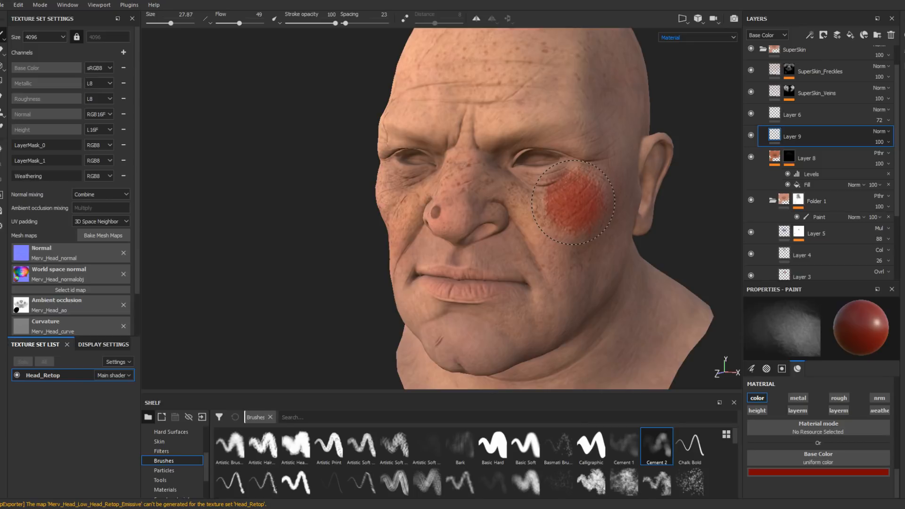
{"action": "right_click_drag", "start_coordinate": [460, 210], "coordinate": [460, 213], "text": "ctrl"}
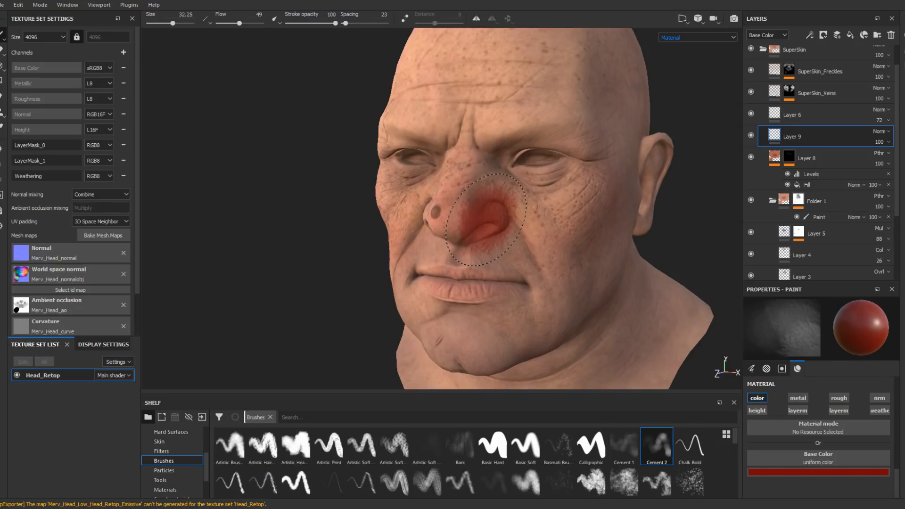
{"action": "left_click_drag", "start_coordinate": [486, 220], "coordinate": [424, 208], "text": "alt"}
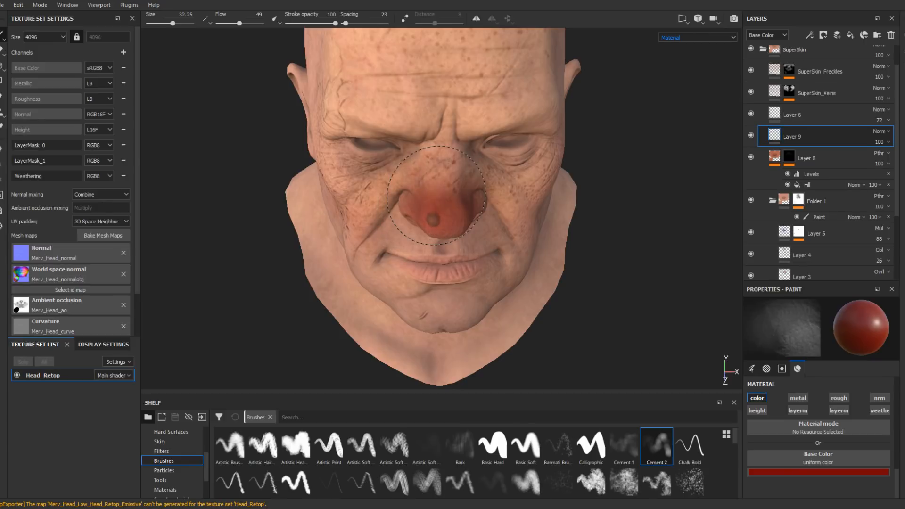
{"action": "left_click_drag", "start_coordinate": [437, 196], "coordinate": [476, 174], "text": "alt"}
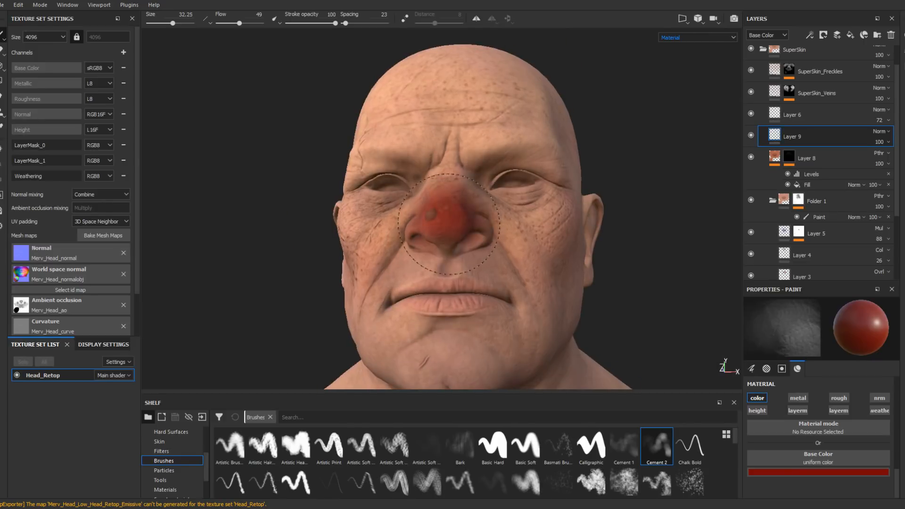
{"action": "mouse_move", "coordinate": [465, 228]}
{"action": "left_mouse_down", "text": "alt"}
{"action": "mouse_move", "coordinate": [417, 251]}
{"action": "mouse_move", "coordinate": [427, 249]}
{"action": "left_mouse_up", "text": "alt"}
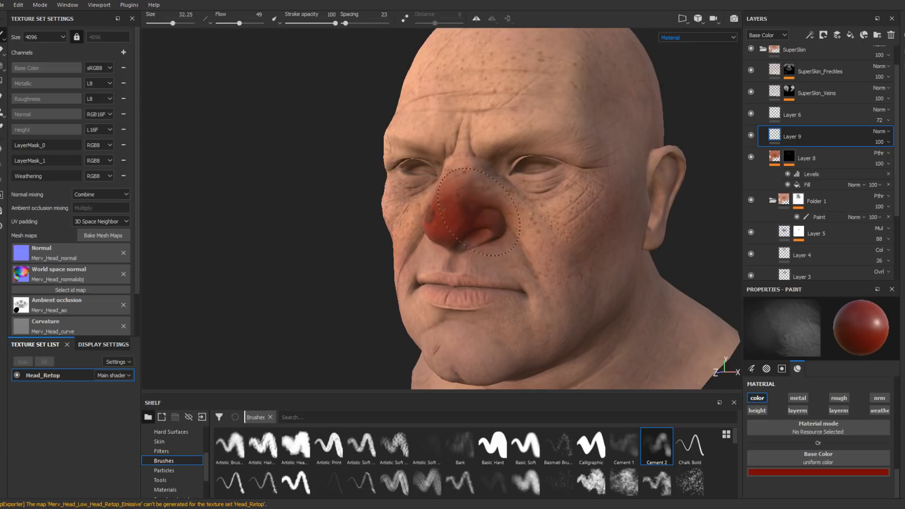
- Enlarge the brush to about 47 and paint soft redness onto the cheeks
{"action": "left_click", "coordinate": [575, 241]}
{"action": "left_click_drag", "start_coordinate": [575, 241], "coordinate": [551, 235], "text": "alt"}
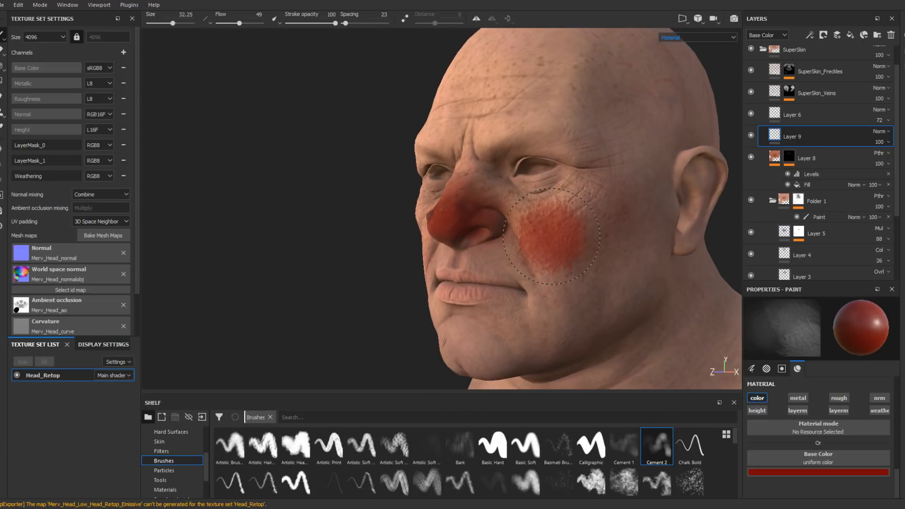
{"action": "right_click_drag", "start_coordinate": [551, 236], "coordinate": [605, 234], "text": "ctrl"}
{"action": "mouse_move", "coordinate": [578, 257]}
{"action": "left_mouse_down", "text": "alt"}
{"action": "mouse_move", "coordinate": [601, 229]}
{"action": "mouse_move", "coordinate": [552, 234]}
{"action": "mouse_move", "coordinate": [554, 222]}
{"action": "left_mouse_up", "text": "alt"}
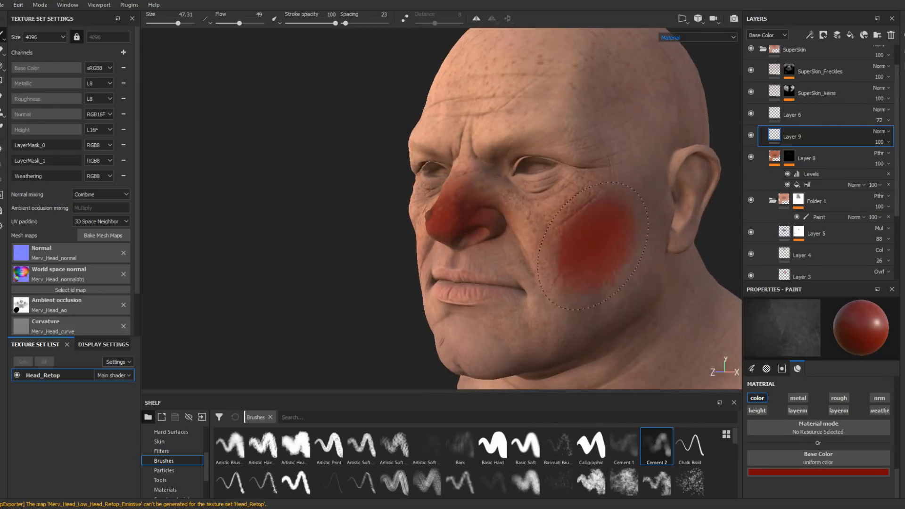
{"action": "mouse_move", "coordinate": [603, 247]}
{"action": "left_mouse_down", "text": "alt"}
{"action": "mouse_move", "coordinate": [625, 262]}
{"action": "mouse_move", "coordinate": [551, 210]}
{"action": "left_mouse_up", "text": "alt"}
{"action": "left_click", "coordinate": [587, 260]}
{"action": "left_click_drag", "start_coordinate": [587, 261], "coordinate": [643, 292], "text": "alt"}
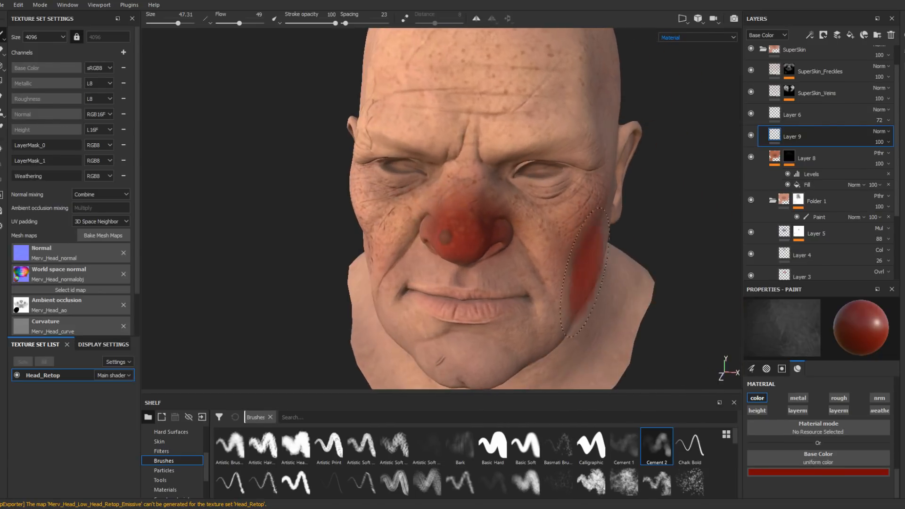
{"action": "middle_click_drag", "start_coordinate": [569, 278], "coordinate": [534, 281], "text": "alt"}
{"action": "mouse_move", "coordinate": [472, 285]}
{"action": "left_mouse_down", "text": "alt"}
{"action": "mouse_move", "coordinate": [505, 290]}
{"action": "mouse_move", "coordinate": [637, 263]}
{"action": "left_mouse_up", "text": "alt"}
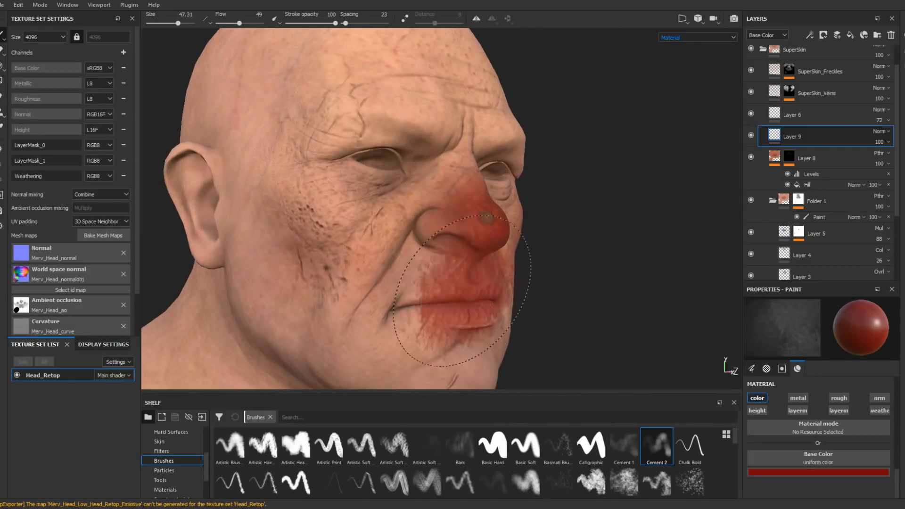
- Tint the lips red, reducing the brush size to about 32, 24 and finally 18
{"action": "right_click_drag", "start_coordinate": [446, 321], "coordinate": [435, 310], "text": "ctrl"}
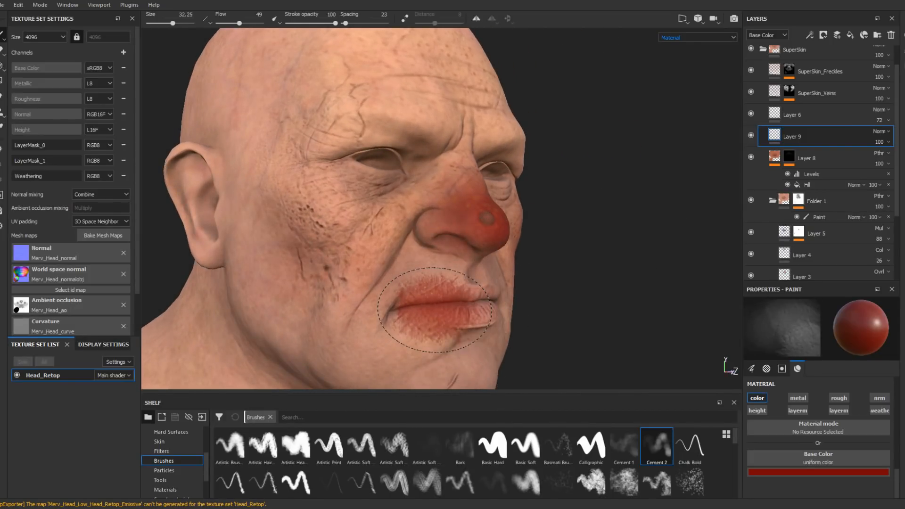
{"action": "left_click_drag", "start_coordinate": [434, 310], "coordinate": [396, 340], "text": "alt"}
{"action": "left_click_drag", "start_coordinate": [495, 310], "coordinate": [446, 312], "text": "alt"}
{"action": "right_click_drag", "start_coordinate": [464, 312], "coordinate": [453, 308], "text": "ctrl"}
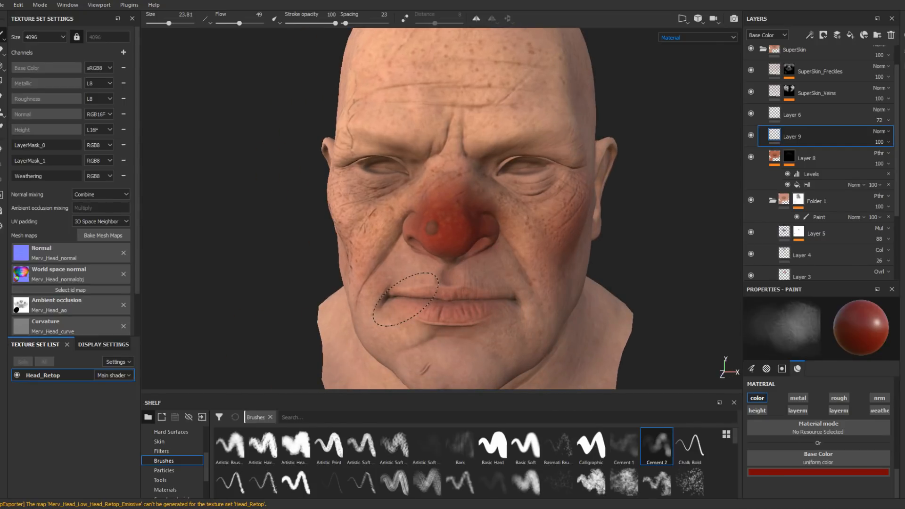
{"action": "right_click_drag", "start_coordinate": [512, 304], "coordinate": [502, 304], "text": "ctrl"}
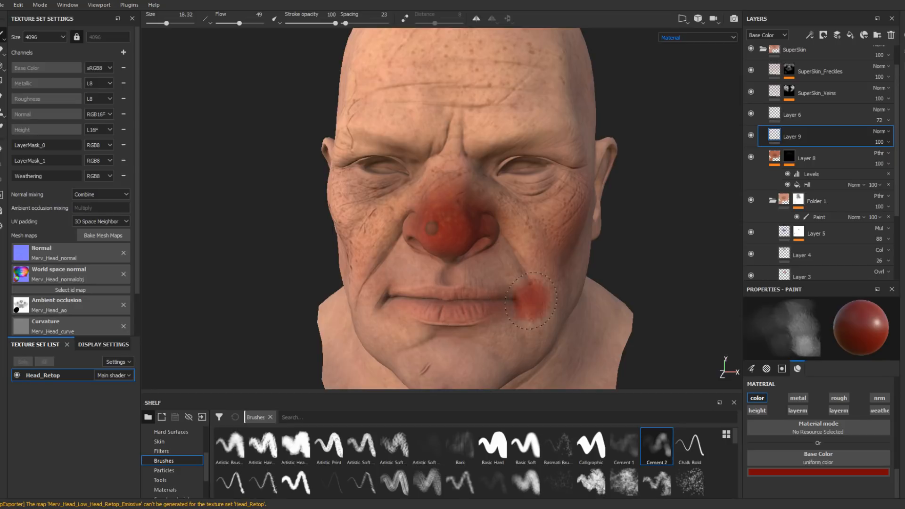
{"action": "mouse_move", "coordinate": [532, 300]}
{"action": "left_mouse_down", "text": "alt"}
{"action": "mouse_move", "coordinate": [570, 299]}
{"action": "mouse_move", "coordinate": [481, 307]}
{"action": "mouse_move", "coordinate": [660, 286]}
{"action": "left_mouse_up", "text": "alt"}
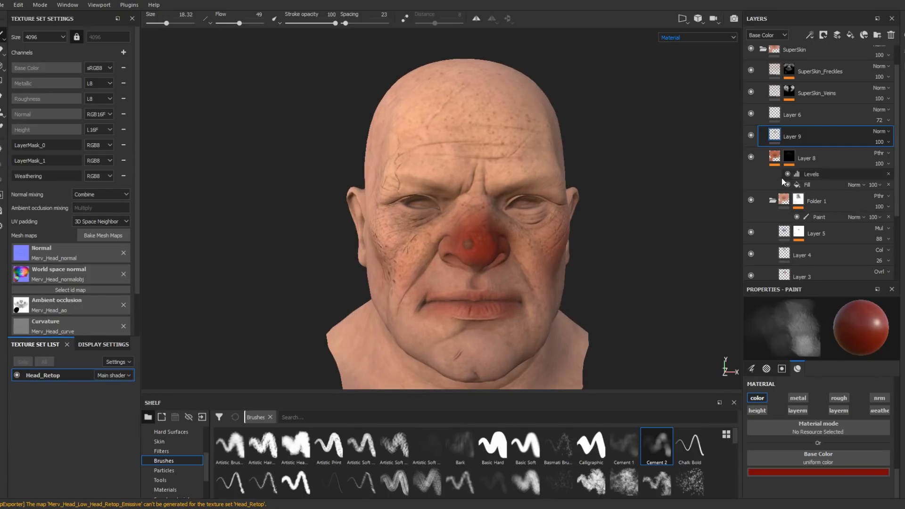
- Give Layer 9 a white mask, add a Paint effect to it and set the grayscale value to 0
{"action": "left_click", "coordinate": [836, 41]}
{"action": "left_click", "coordinate": [829, 151]}
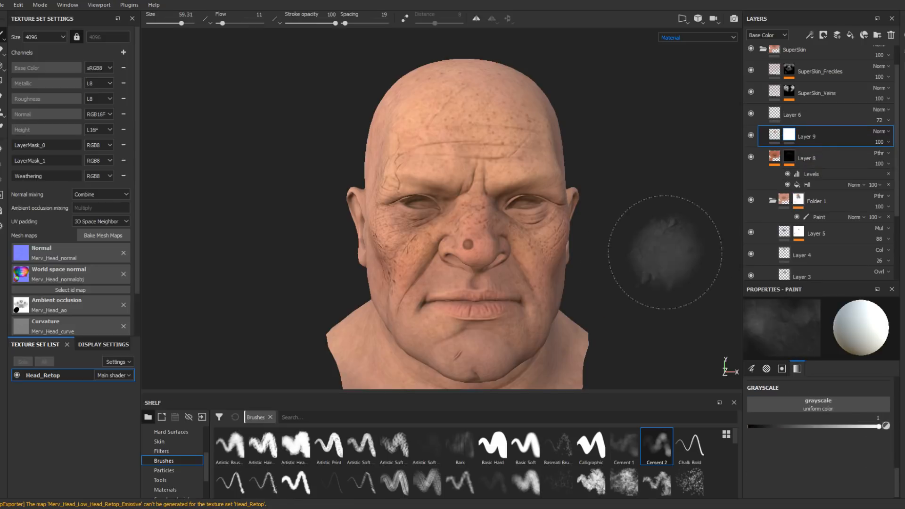
{"action": "right_click", "coordinate": [792, 135]}
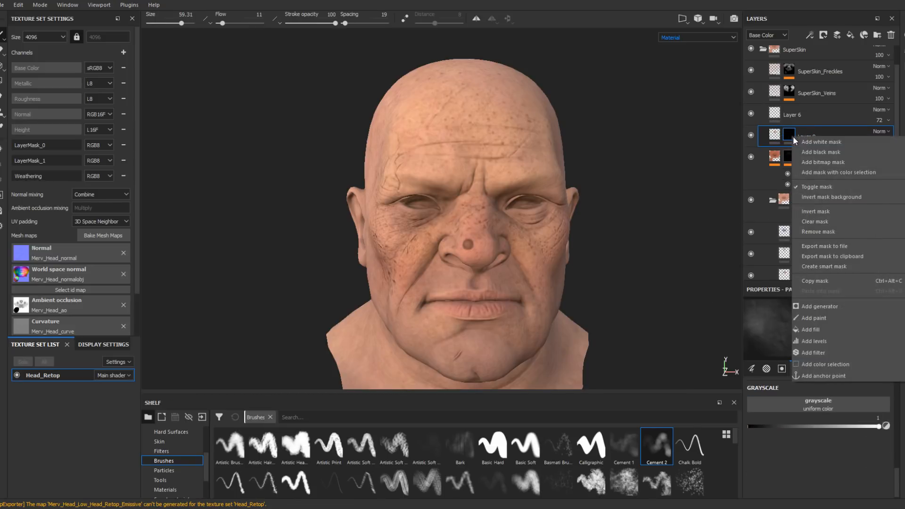
{"action": "left_click", "coordinate": [828, 142]}
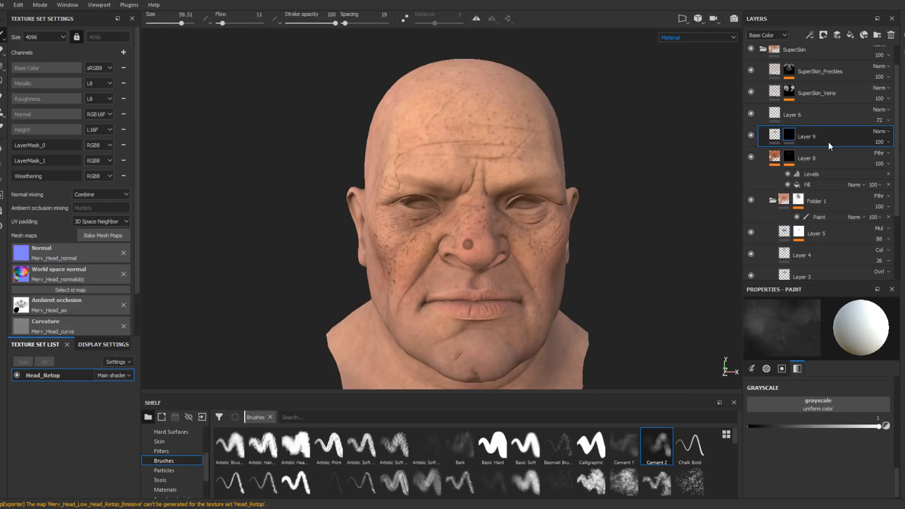
{"action": "right_click", "coordinate": [792, 137]}
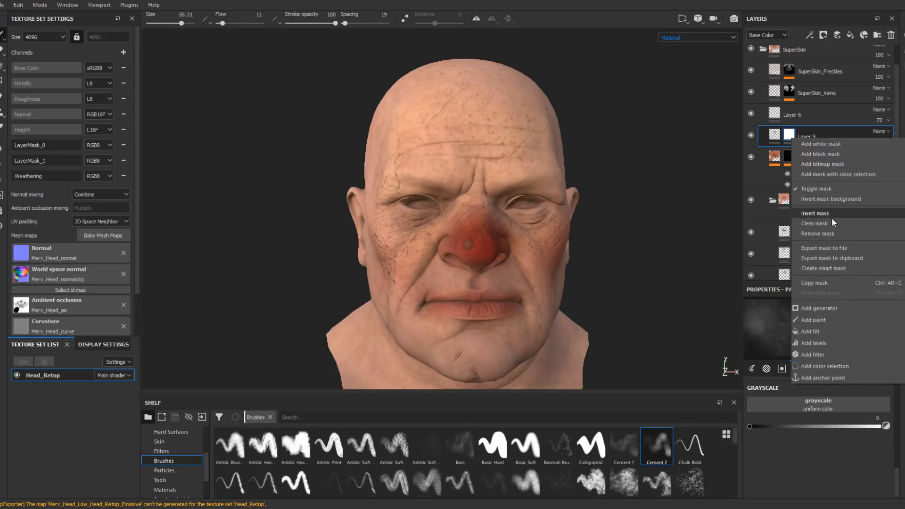
{"action": "left_click", "coordinate": [819, 320]}
{"action": "middle_click_drag", "start_coordinate": [622, 271], "coordinate": [554, 214], "text": "alt"}
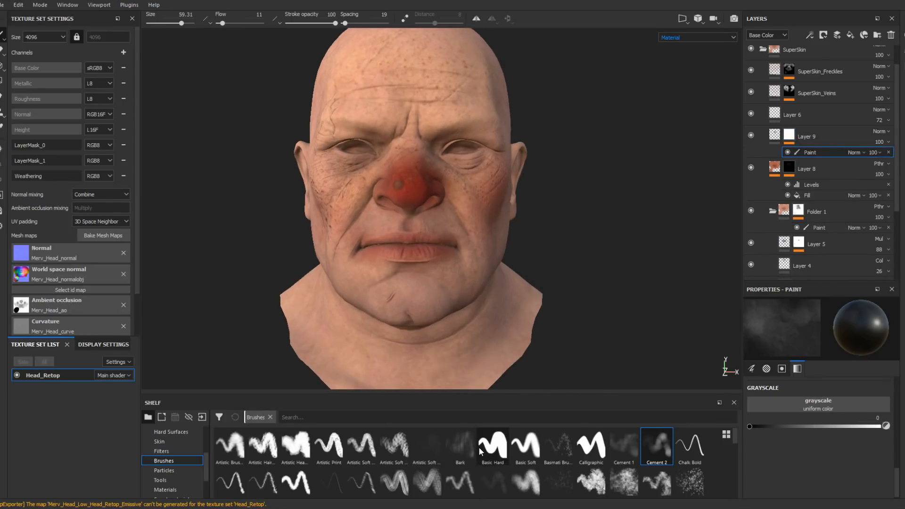
{"action": "left_click", "coordinate": [525, 445]}
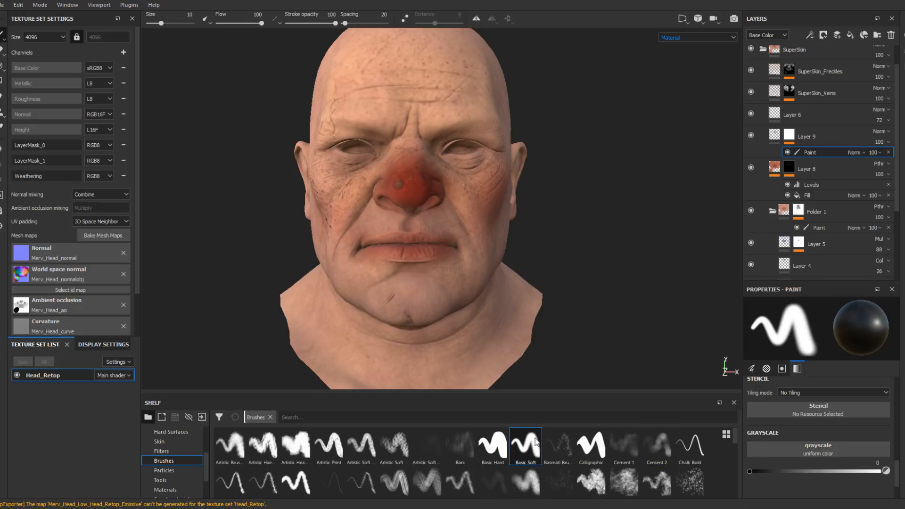
{"action": "mouse_move", "coordinate": [425, 285]}
{"action": "right_mouse_down", "text": "ctrl"}
{"action": "mouse_move", "coordinate": [448, 294]}
{"action": "mouse_move", "coordinate": [458, 281]}
{"action": "right_mouse_up", "text": "ctrl"}
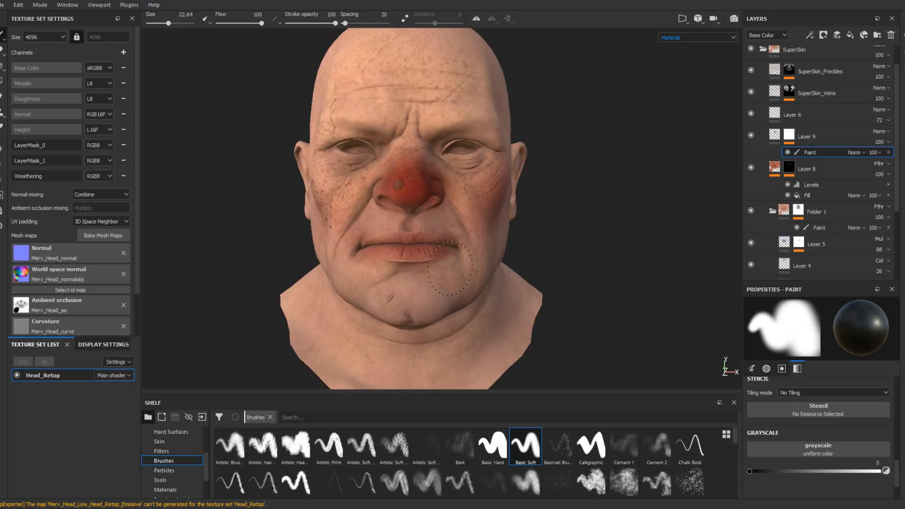
{"action": "left_click", "coordinate": [469, 269]}
{"action": "left_click_drag", "start_coordinate": [469, 269], "coordinate": [432, 283], "text": "alt"}
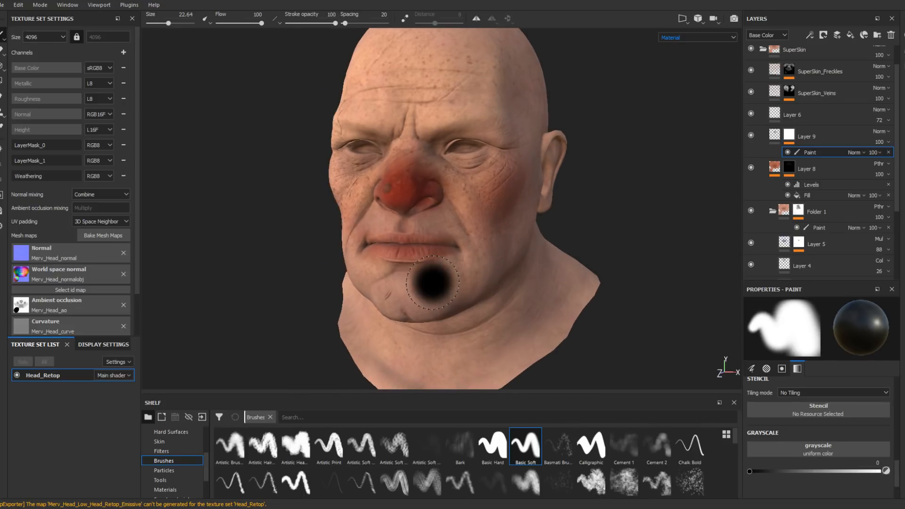
{"action": "right_click_drag", "start_coordinate": [433, 283], "coordinate": [456, 282], "text": "ctrl"}
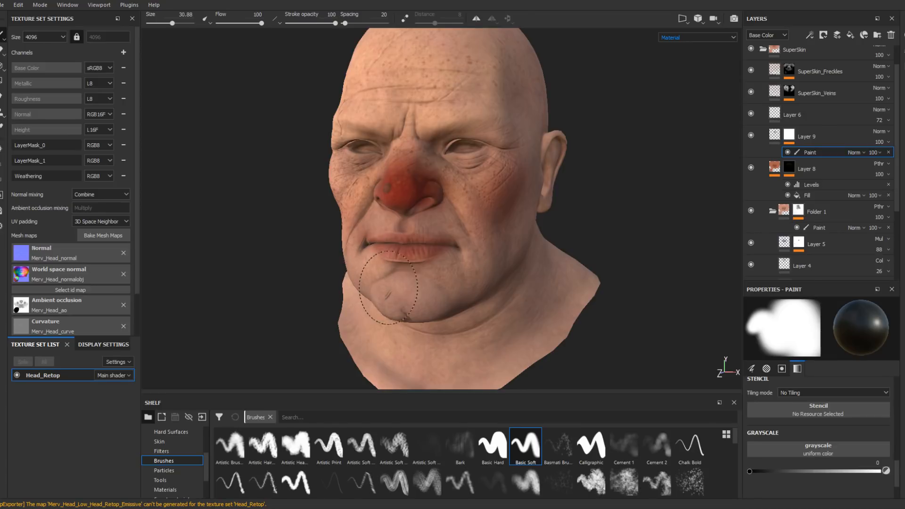
{"action": "left_click", "coordinate": [472, 271]}
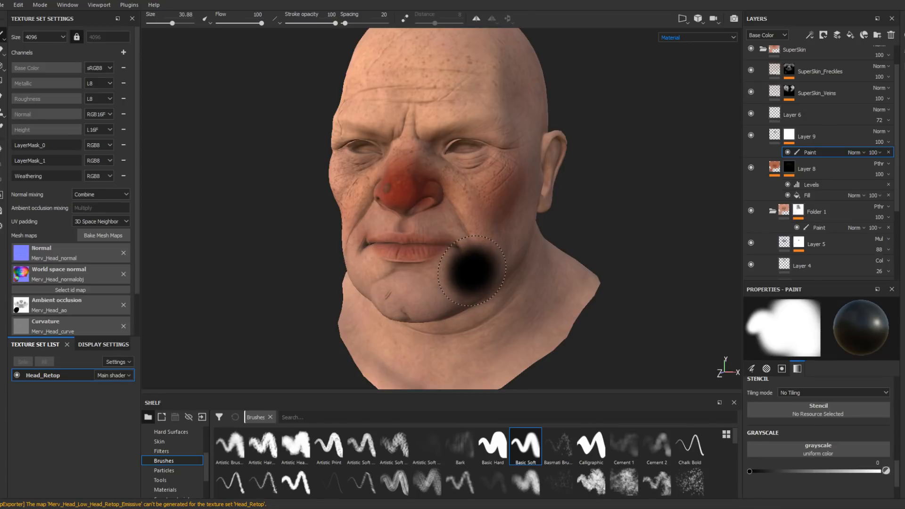
- With the Bark brush, enlarged to about 28, 33 and finally 37, mask back Layer 9's redness on the lips and cheek
{"action": "left_click", "coordinate": [463, 443]}
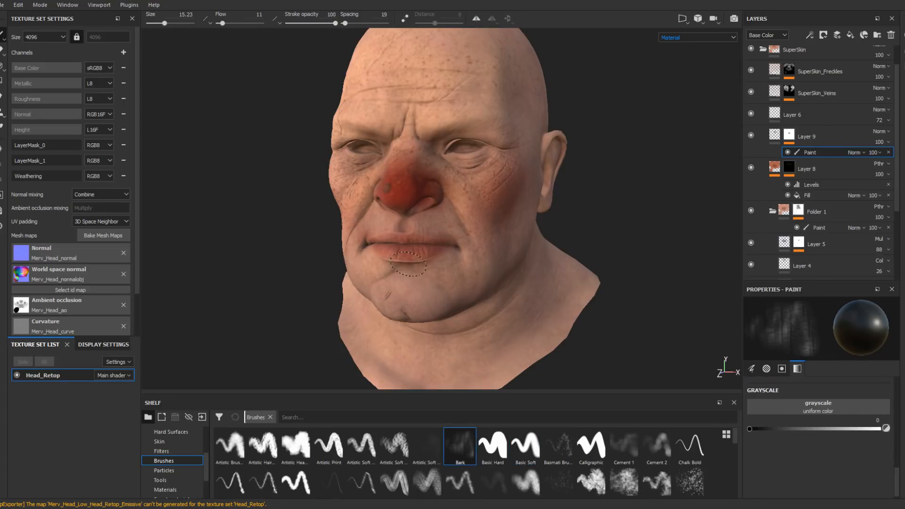
{"action": "key", "text": "bracketright"}
{"action": "key", "text": "bracketright"}
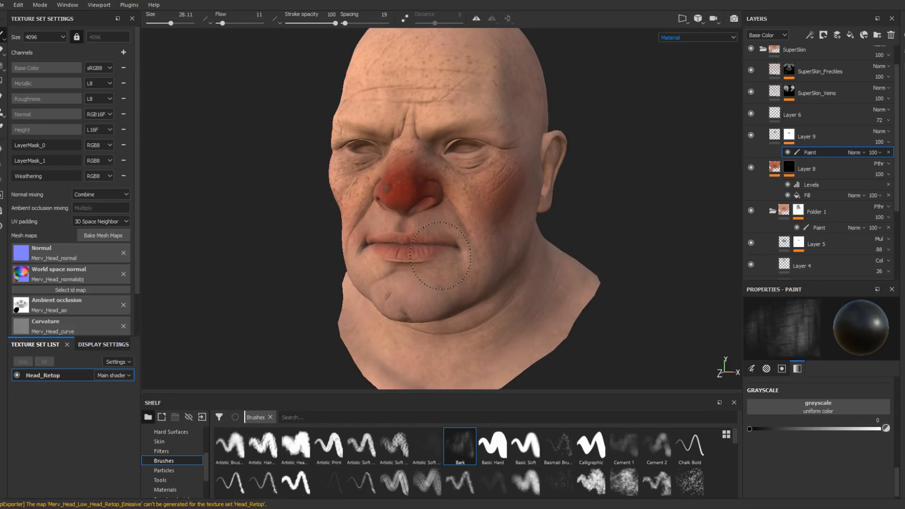
{"action": "mouse_move", "coordinate": [441, 256]}
{"action": "left_mouse_down", "text": "alt"}
{"action": "mouse_move", "coordinate": [490, 257]}
{"action": "mouse_move", "coordinate": [420, 255]}
{"action": "left_mouse_up", "text": "alt"}
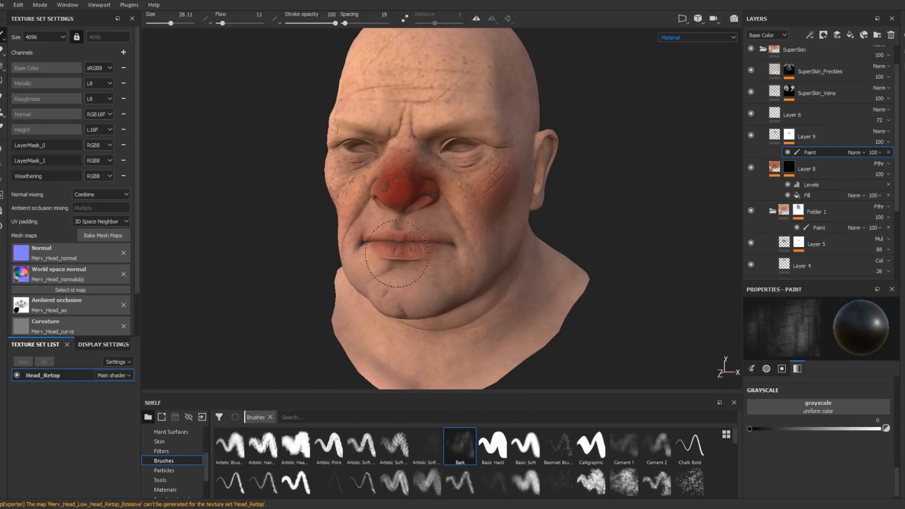
{"action": "left_click_drag", "start_coordinate": [494, 228], "coordinate": [472, 208], "text": "alt"}
{"action": "key", "text": "bracketright"}
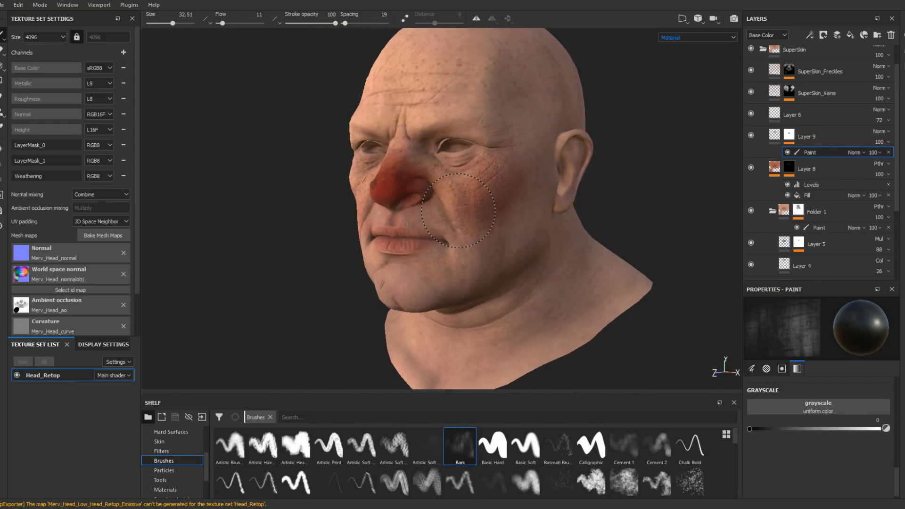
{"action": "left_click_drag", "start_coordinate": [458, 211], "coordinate": [419, 194], "text": "alt"}
{"action": "key", "text": "bracketright"}
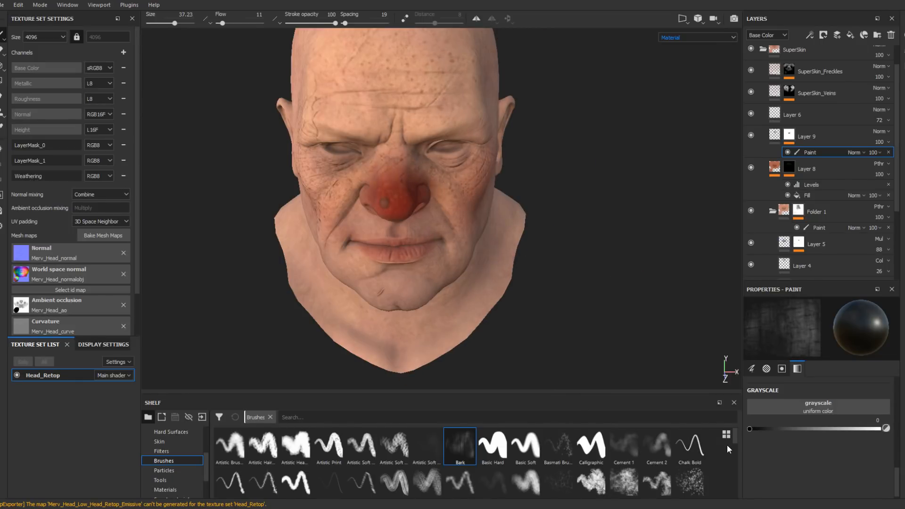
- With the Elephant Skin brush at about 36 and then 25, fade Layer 9's redness on the nose and cheeks in the mask
{"action": "left_click_drag", "start_coordinate": [735, 437], "coordinate": [736, 459]}
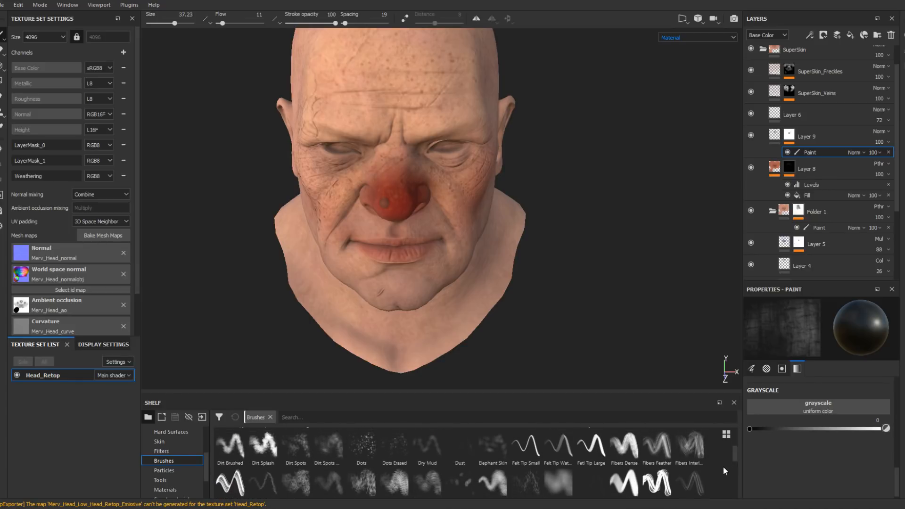
{"action": "left_click", "coordinate": [487, 448]}
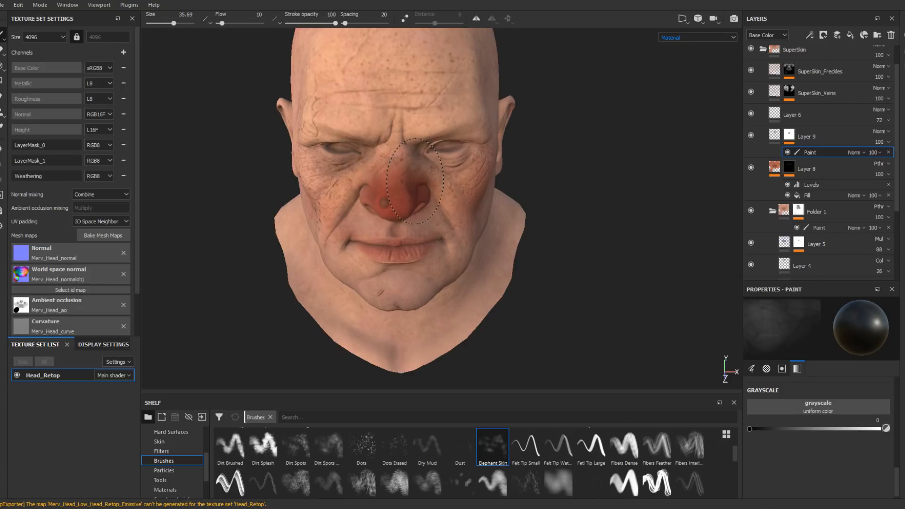
{"action": "right_click_drag", "start_coordinate": [415, 181], "coordinate": [391, 184], "text": "ctrl"}
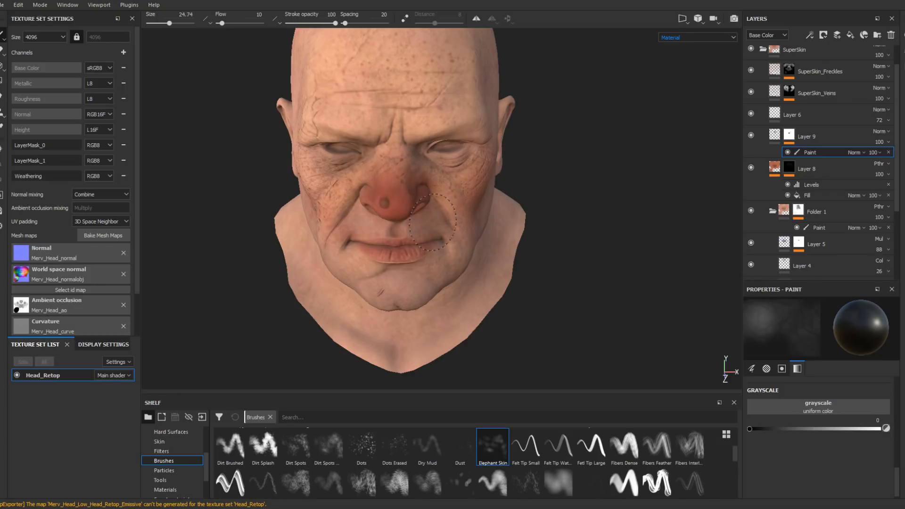
{"action": "mouse_move", "coordinate": [435, 196]}
{"action": "left_mouse_down", "text": "alt"}
{"action": "mouse_move", "coordinate": [503, 191]}
{"action": "mouse_move", "coordinate": [392, 196]}
{"action": "left_mouse_up", "text": "alt"}
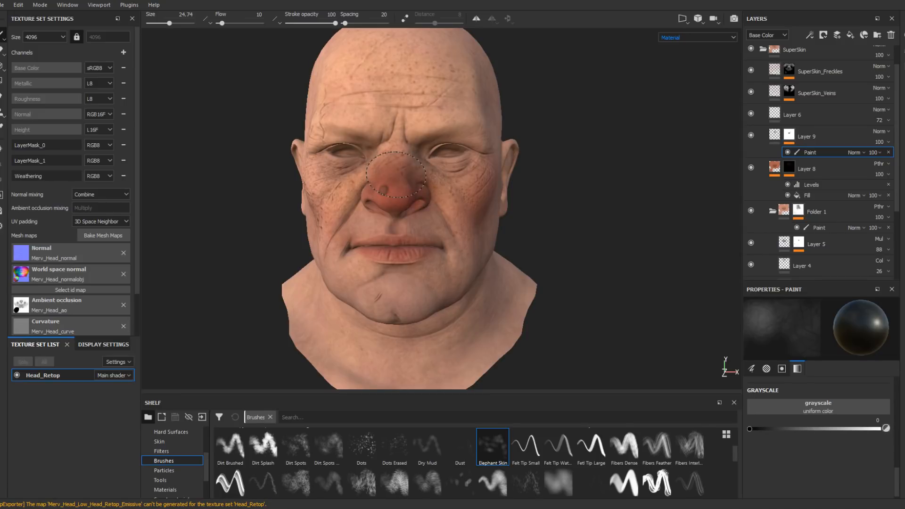
{"action": "left_click_drag", "start_coordinate": [396, 174], "coordinate": [400, 168], "text": "alt"}
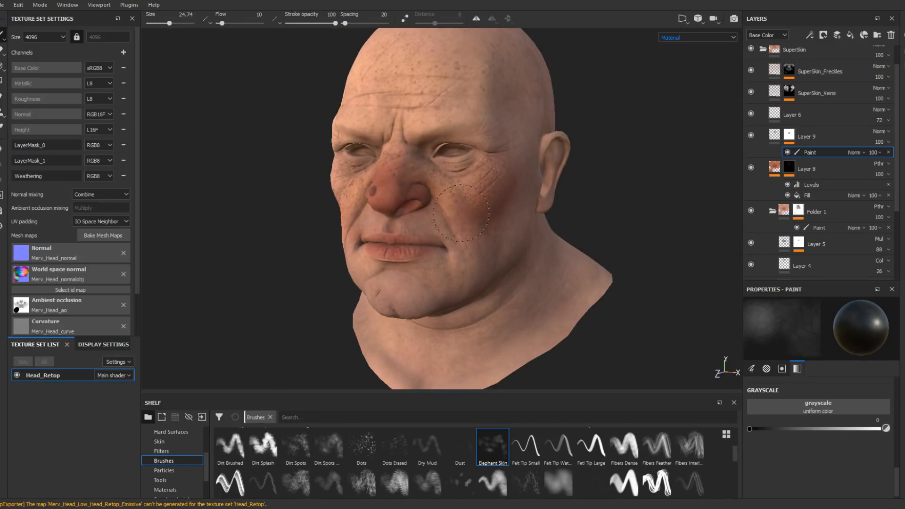
{"action": "left_click_drag", "start_coordinate": [461, 212], "coordinate": [490, 225], "text": "alt"}
{"action": "mouse_move", "coordinate": [534, 176]}
{"action": "left_mouse_down", "text": "alt"}
{"action": "mouse_move", "coordinate": [556, 250]}
{"action": "mouse_move", "coordinate": [639, 240]}
{"action": "mouse_move", "coordinate": [591, 131]}
{"action": "left_mouse_up", "text": "alt"}
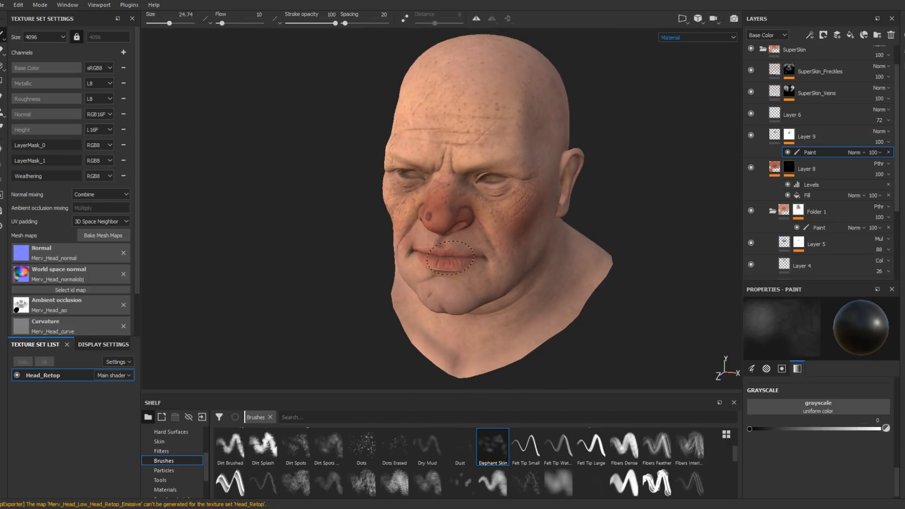
- Check the softened redness from the front and side of the head, and save the project
{"action": "left_click_drag", "start_coordinate": [521, 266], "coordinate": [570, 243], "text": "alt"}
{"action": "middle_click_drag", "start_coordinate": [570, 243], "coordinate": [561, 239], "text": "alt"}
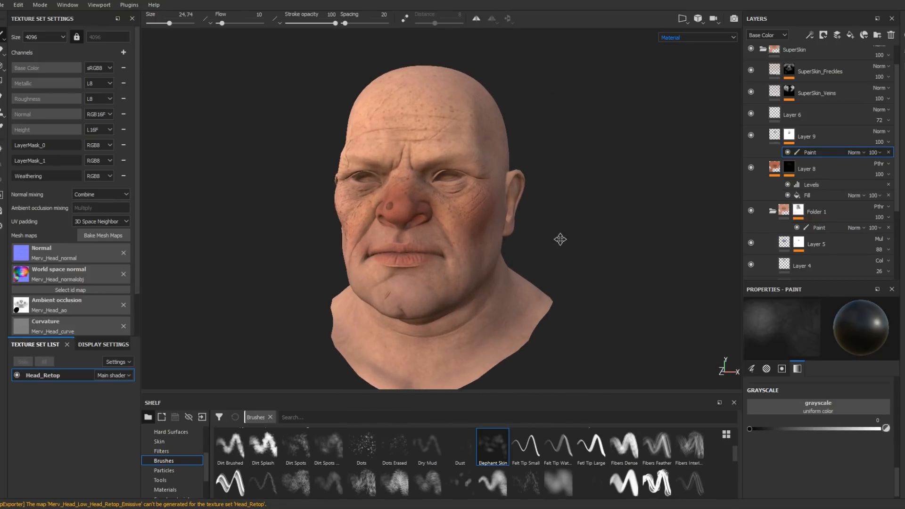
{"action": "left_click_drag", "start_coordinate": [560, 239], "coordinate": [564, 278], "text": "alt"}
{"action": "middle_click_drag", "start_coordinate": [564, 278], "coordinate": [571, 279], "text": "alt"}
{"action": "mouse_move", "coordinate": [571, 279]}
{"action": "left_mouse_down", "text": "alt"}
{"action": "mouse_move", "coordinate": [566, 291]}
{"action": "mouse_move", "coordinate": [602, 287]}
{"action": "left_mouse_up", "text": "alt"}
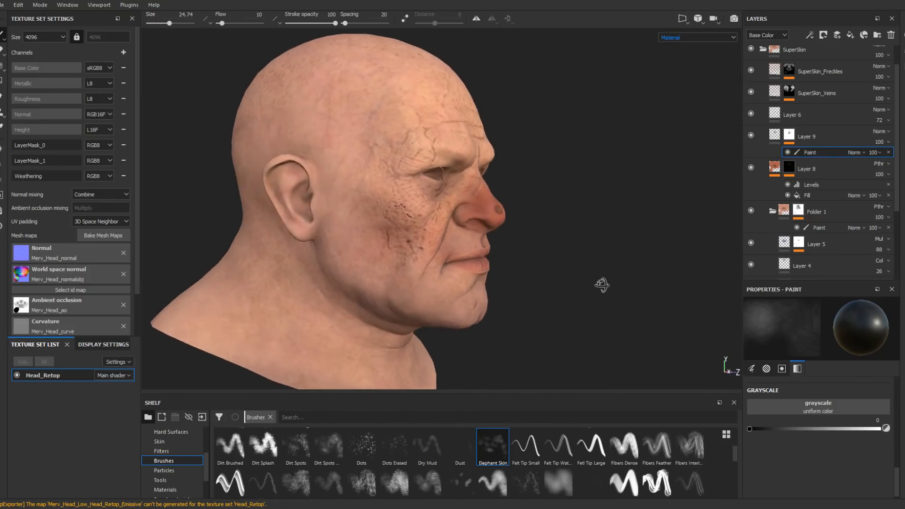
{"action": "middle_click_drag", "start_coordinate": [582, 280], "coordinate": [561, 275], "text": "alt"}
{"action": "left_click", "coordinate": [3, 4]}
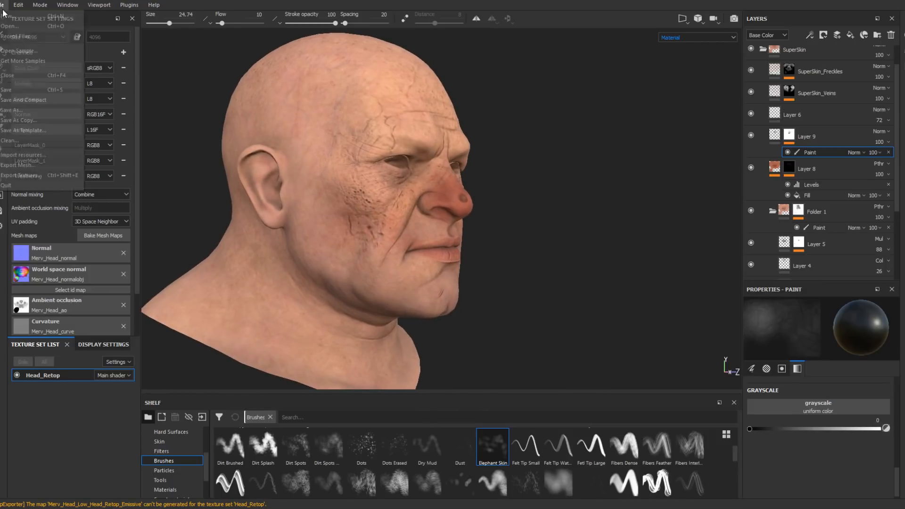
{"action": "left_click", "coordinate": [22, 89]}
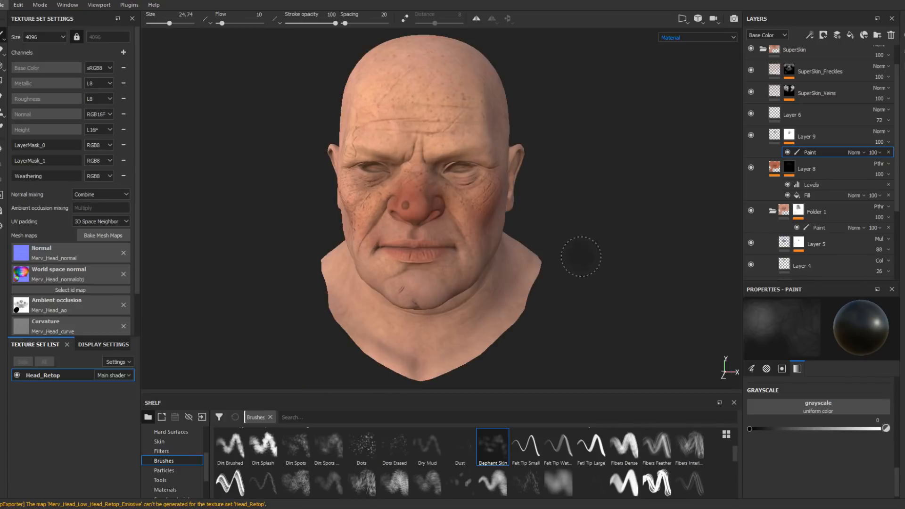
- Enlarge the Elephant Skin brush to about 46 and mask out more of the redness across the cheek
{"action": "left_click_drag", "start_coordinate": [582, 259], "coordinate": [515, 224], "text": "alt"}
{"action": "right_click_drag", "start_coordinate": [460, 187], "coordinate": [486, 186], "text": "ctrl"}
{"action": "left_click", "coordinate": [457, 184]}
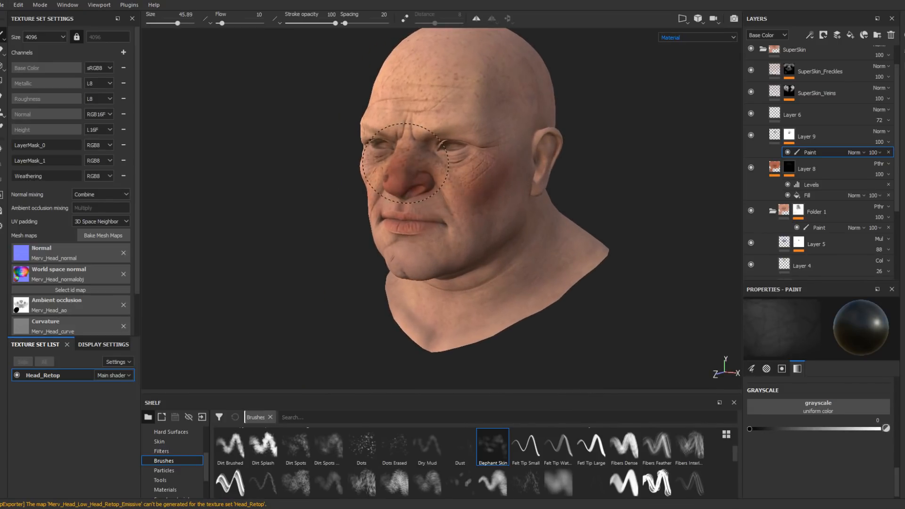
{"action": "mouse_move", "coordinate": [404, 177]}
{"action": "left_mouse_down"}
{"action": "mouse_move", "coordinate": [401, 158]}
{"action": "mouse_move", "coordinate": [459, 165]}
{"action": "mouse_move", "coordinate": [277, 182]}
{"action": "left_mouse_up"}
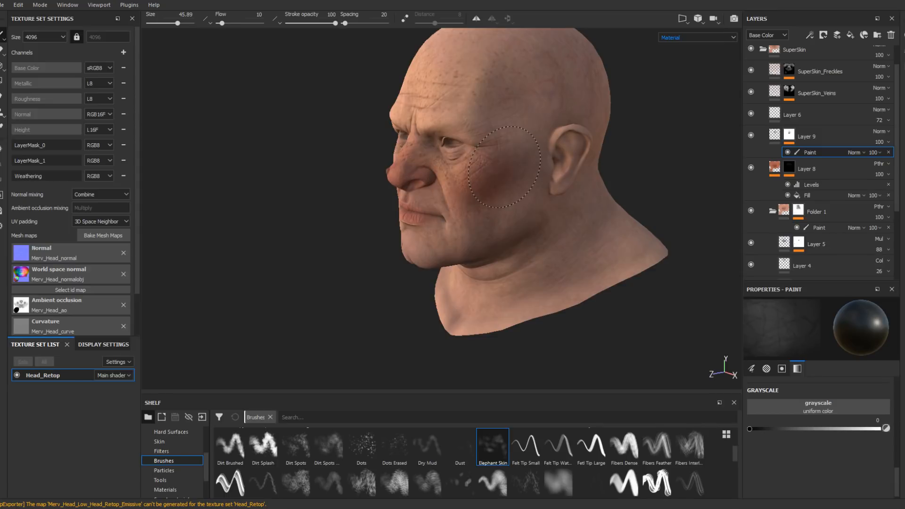
- Switch to painting on Layer 9's content instead of its mask and lower the brush flow to 11
{"action": "left_click", "coordinate": [774, 135]}
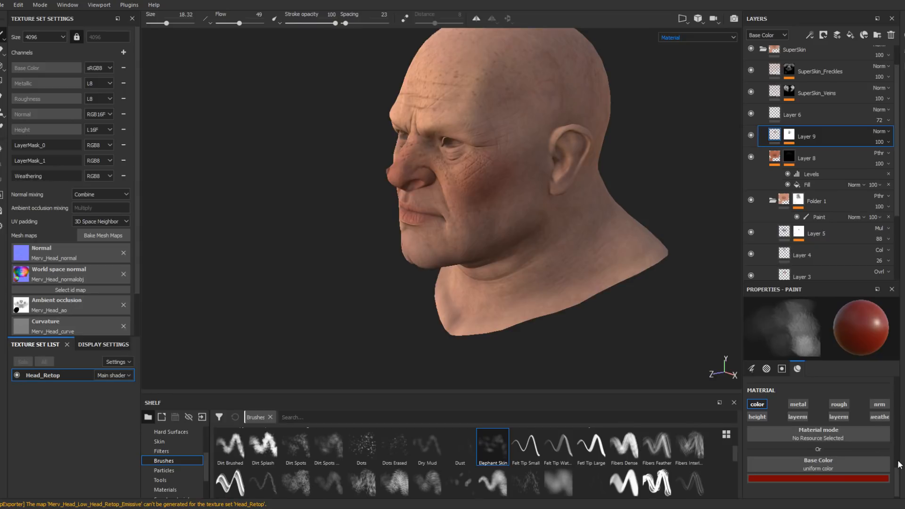
{"action": "scroll", "coordinate": [897, 465], "scroll_direction": "up", "scroll_amount": 3}
{"action": "scroll", "coordinate": [898, 464], "scroll_direction": "up", "scroll_amount": 2}
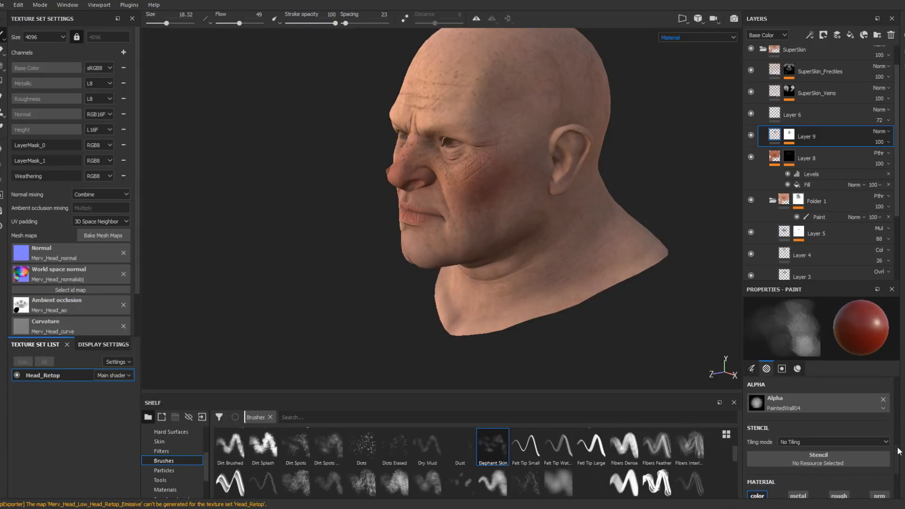
{"action": "left_click_drag", "start_coordinate": [899, 448], "coordinate": [897, 383]}
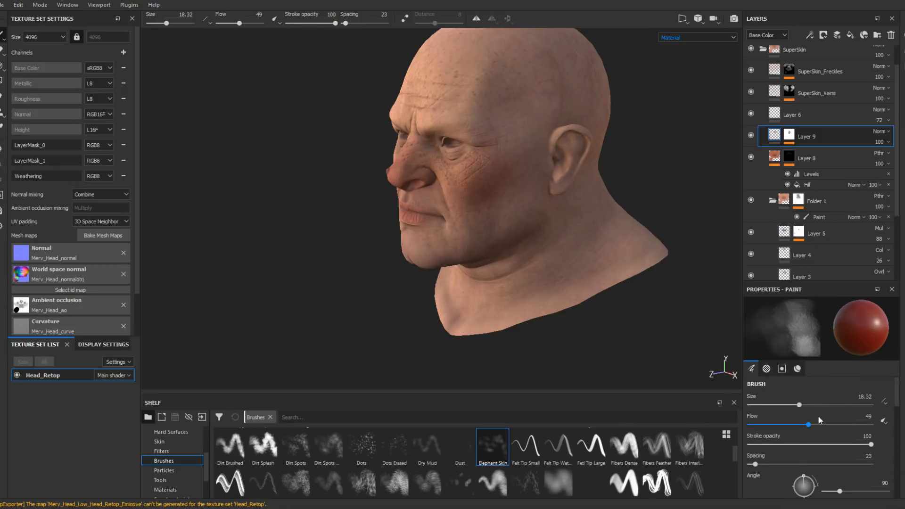
{"action": "left_click", "coordinate": [806, 424]}
{"action": "mouse_move", "coordinate": [835, 286]}
{"action": "left_mouse_down"}
{"action": "mouse_move", "coordinate": [780, 428]}
{"action": "mouse_move", "coordinate": [829, 354]}
{"action": "mouse_move", "coordinate": [837, 445]}
{"action": "left_mouse_up"}
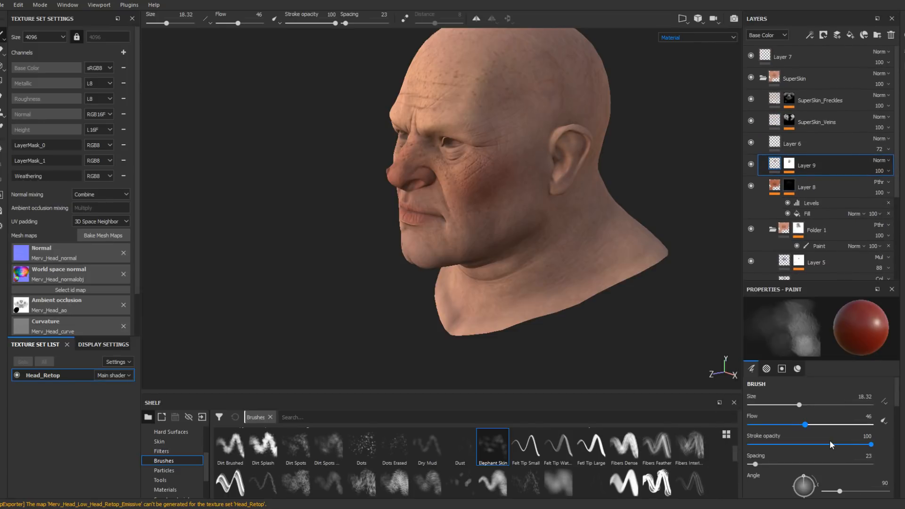
{"action": "left_click", "coordinate": [762, 424]}
- Paint soft redness inside both ears on Layer 9 with a brush size of about 20
{"action": "left_click_drag", "start_coordinate": [621, 182], "coordinate": [578, 156], "text": "alt"}
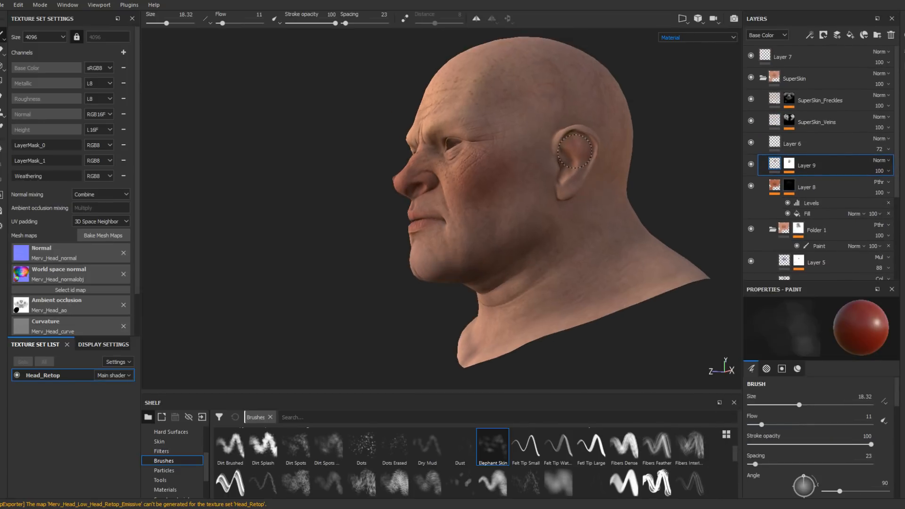
{"action": "right_click_drag", "start_coordinate": [561, 152], "coordinate": [575, 151], "text": "ctrl"}
{"action": "mouse_move", "coordinate": [578, 140]}
{"action": "left_mouse_down", "text": "alt"}
{"action": "mouse_move", "coordinate": [536, 151]}
{"action": "mouse_move", "coordinate": [703, 185]}
{"action": "mouse_move", "coordinate": [748, 184]}
{"action": "left_mouse_up", "text": "alt"}
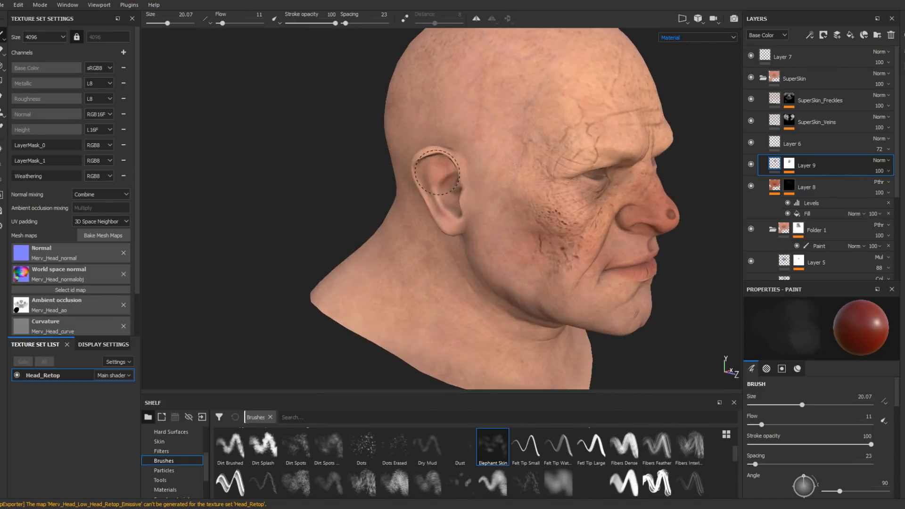
{"action": "right_click_drag", "start_coordinate": [437, 194], "coordinate": [418, 194], "text": "ctrl"}
{"action": "left_click_drag", "start_coordinate": [439, 187], "coordinate": [480, 192], "text": "alt"}
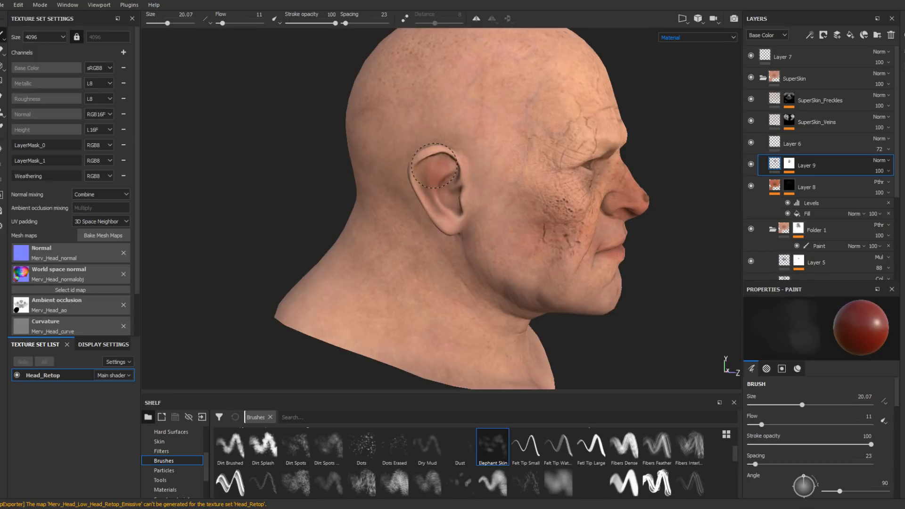
{"action": "mouse_move", "coordinate": [435, 165]}
{"action": "left_mouse_down"}
{"action": "mouse_move", "coordinate": [445, 190]}
{"action": "mouse_move", "coordinate": [433, 173]}
{"action": "mouse_move", "coordinate": [438, 201]}
{"action": "mouse_move", "coordinate": [330, 227]}
{"action": "mouse_move", "coordinate": [358, 226]}
{"action": "left_mouse_up"}
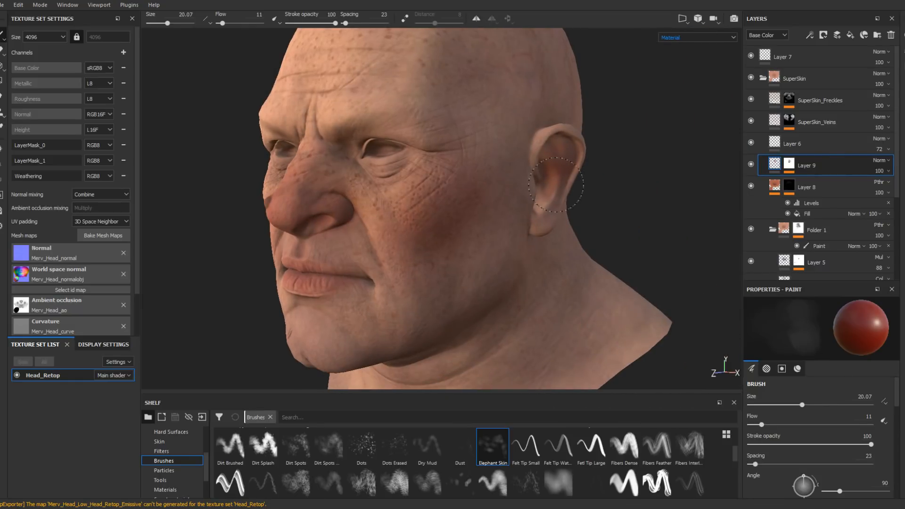
{"action": "mouse_move", "coordinate": [556, 185]}
{"action": "left_mouse_down", "text": "alt"}
{"action": "mouse_move", "coordinate": [526, 212]}
{"action": "mouse_move", "coordinate": [577, 236]}
{"action": "mouse_move", "coordinate": [613, 231]}
{"action": "left_mouse_up", "text": "alt"}
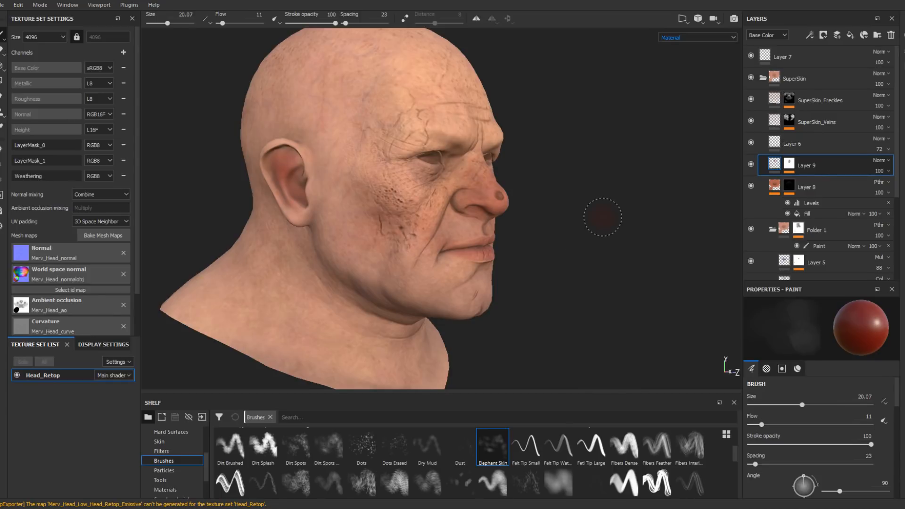
- Add a new paint layer above Layer 9 and paint redness over the cheek with brush sizes between about 12 and 20
{"action": "key", "text": "ctrl+shift+l"}
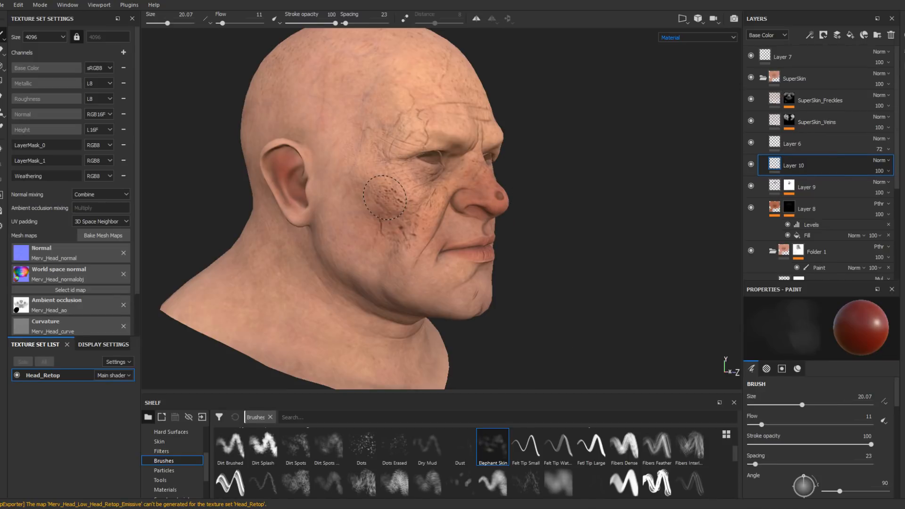
{"action": "left_click_drag", "start_coordinate": [385, 198], "coordinate": [420, 209]}
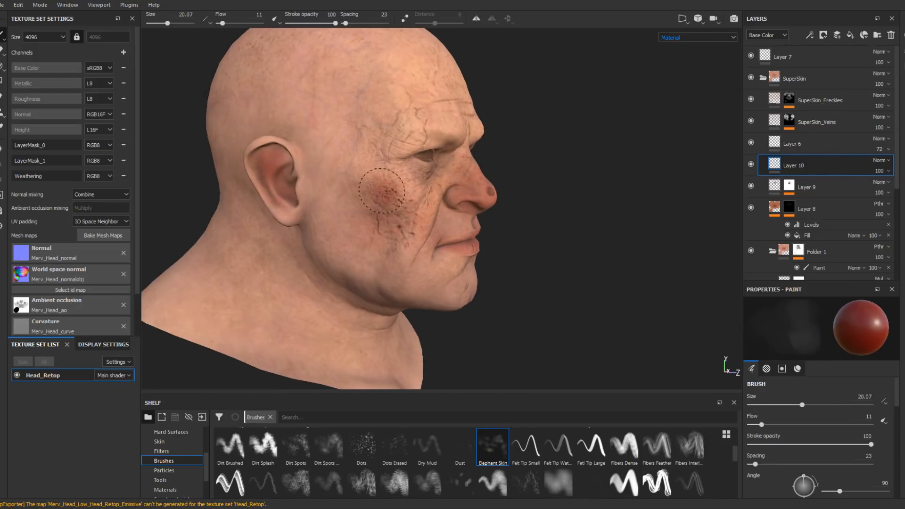
{"action": "mouse_move", "coordinate": [386, 176]}
{"action": "left_mouse_down"}
{"action": "mouse_move", "coordinate": [406, 198]}
{"action": "mouse_move", "coordinate": [408, 241]}
{"action": "left_mouse_up"}
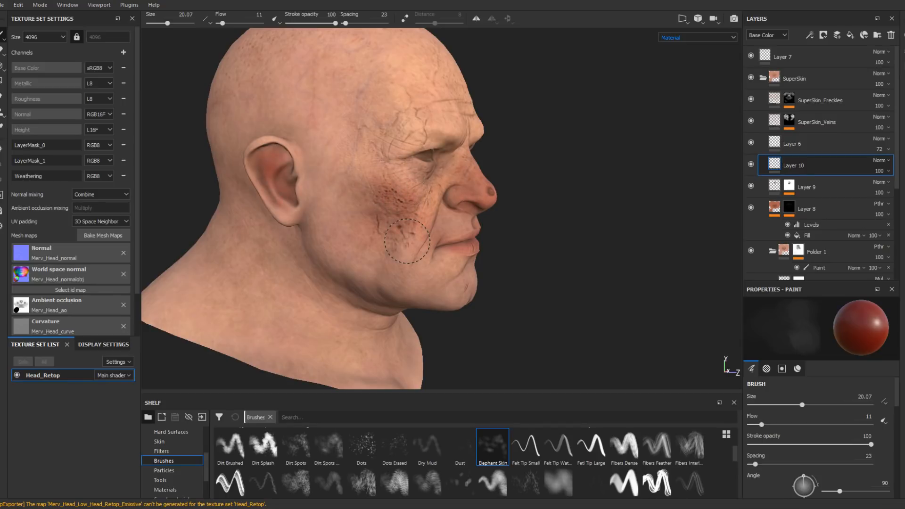
{"action": "right_click_drag", "start_coordinate": [408, 241], "coordinate": [388, 241], "text": "ctrl"}
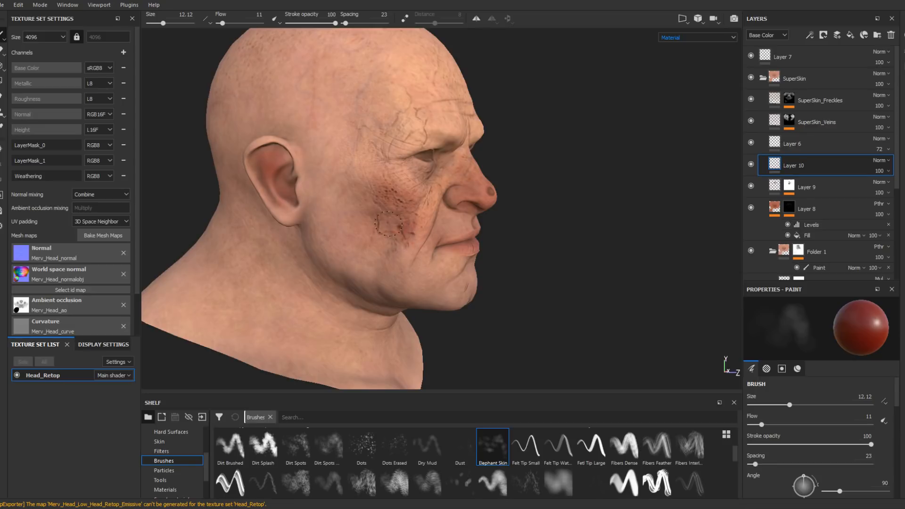
{"action": "right_click_drag", "start_coordinate": [390, 180], "coordinate": [397, 180], "text": "ctrl"}
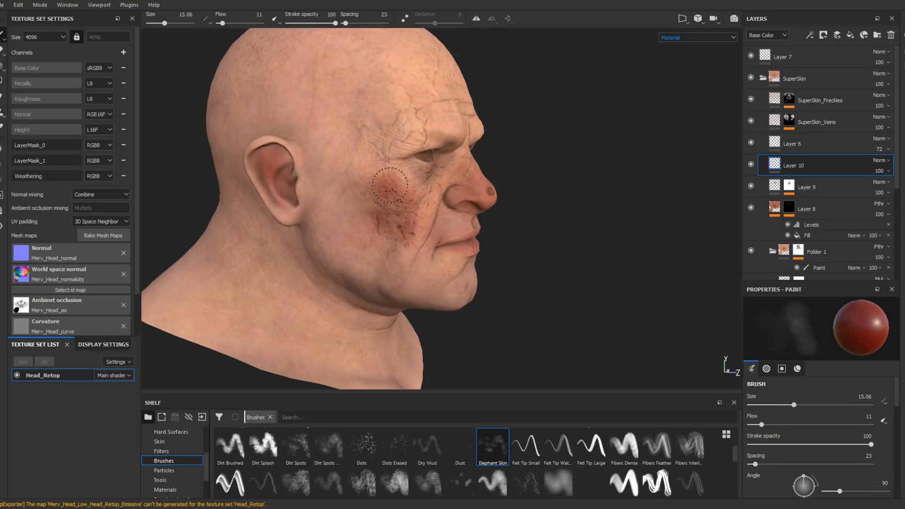
{"action": "mouse_move", "coordinate": [396, 180]}
{"action": "left_mouse_down"}
{"action": "mouse_move", "coordinate": [415, 195]}
{"action": "mouse_move", "coordinate": [414, 184]}
{"action": "left_mouse_up"}
{"action": "right_click_drag", "start_coordinate": [410, 184], "coordinate": [418, 184], "text": "ctrl"}
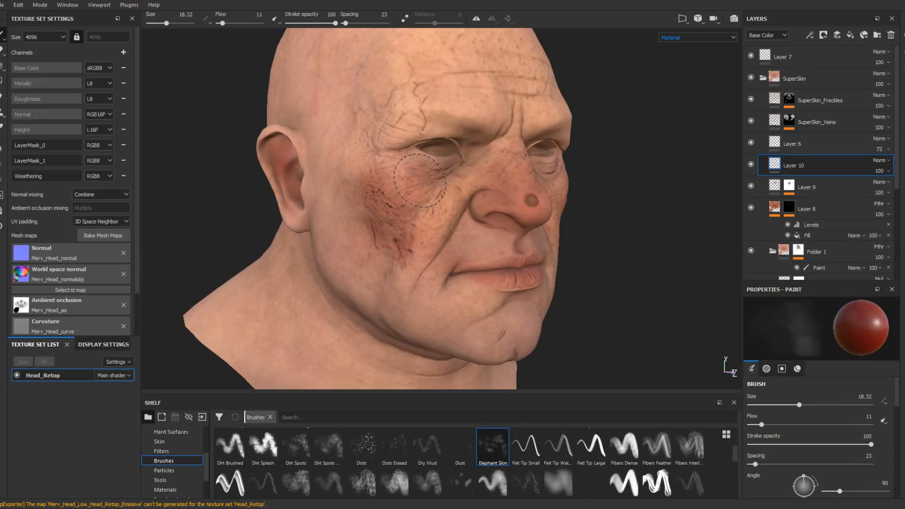
- Extend the redness from the cheek up beside the eye and compare the face with Layer 10 hidden and shown
{"action": "mouse_move", "coordinate": [405, 179]}
{"action": "left_mouse_down"}
{"action": "mouse_move", "coordinate": [408, 171]}
{"action": "mouse_move", "coordinate": [419, 187]}
{"action": "mouse_move", "coordinate": [405, 194]}
{"action": "mouse_move", "coordinate": [409, 163]}
{"action": "mouse_move", "coordinate": [365, 139]}
{"action": "mouse_move", "coordinate": [404, 147]}
{"action": "left_mouse_up"}
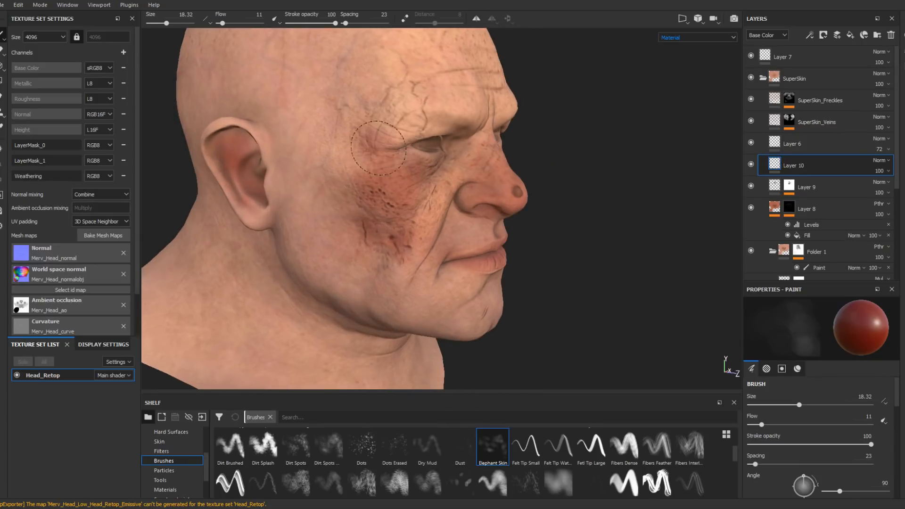
{"action": "mouse_move", "coordinate": [372, 150]}
{"action": "right_mouse_down", "text": "ctrl"}
{"action": "mouse_move", "coordinate": [384, 149]}
{"action": "mouse_move", "coordinate": [376, 149]}
{"action": "right_mouse_up", "text": "ctrl"}
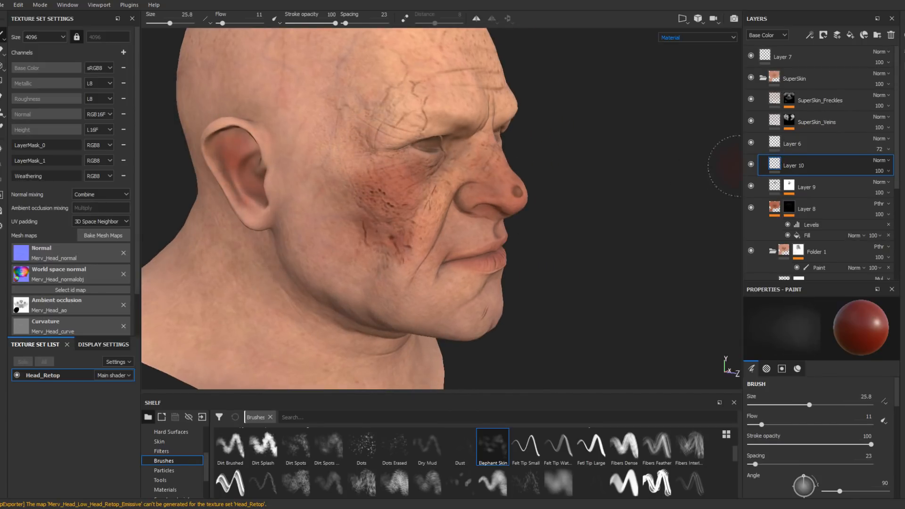
{"action": "left_click", "coordinate": [750, 164]}
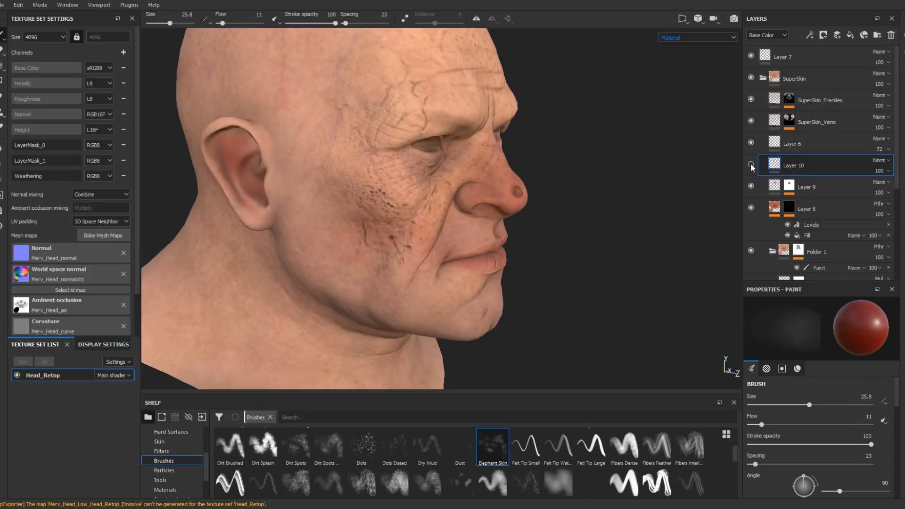
{"action": "left_click", "coordinate": [751, 163]}
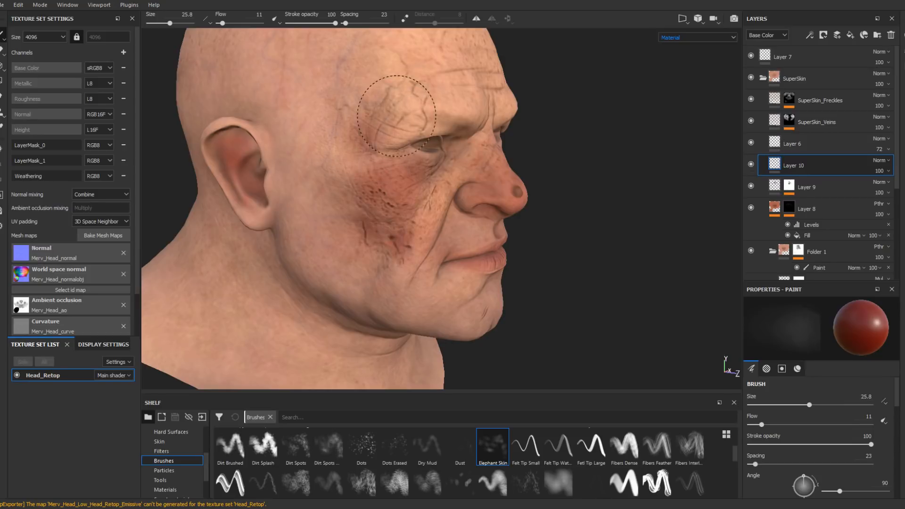
- Paint a patch of redness above the eyebrow up onto the forehead, reducing the brush size from about 22 to 11
{"action": "left_click", "coordinate": [406, 74]}
{"action": "key", "text": "ctrl+z"}
{"action": "right_click_drag", "start_coordinate": [410, 92], "coordinate": [401, 92], "text": "ctrl"}
{"action": "left_click", "coordinate": [403, 101]}
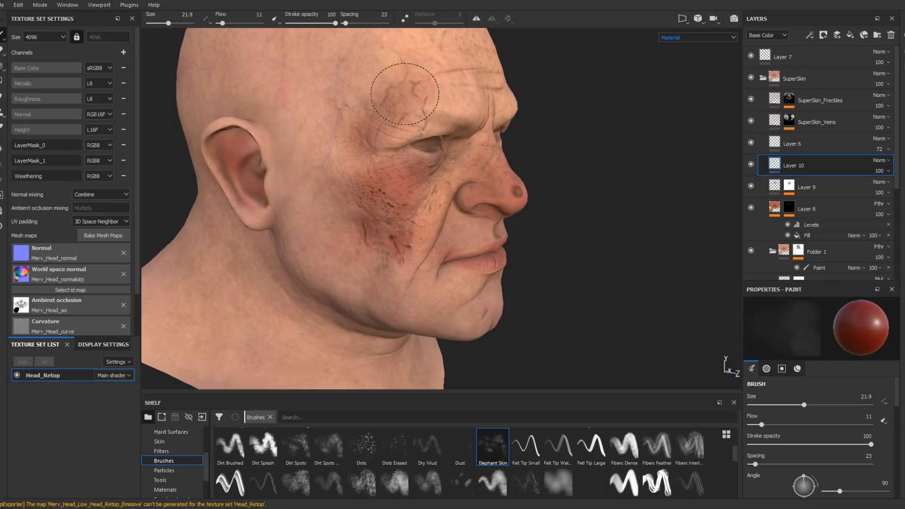
{"action": "left_click", "coordinate": [405, 94]}
{"action": "mouse_move", "coordinate": [415, 64]}
{"action": "right_mouse_down", "text": "ctrl"}
{"action": "mouse_move", "coordinate": [402, 84]}
{"action": "mouse_move", "coordinate": [387, 84]}
{"action": "right_mouse_up", "text": "ctrl"}
{"action": "left_click", "coordinate": [414, 64]}
{"action": "key", "text": "ctrl+z"}
{"action": "left_click", "coordinate": [410, 61]}
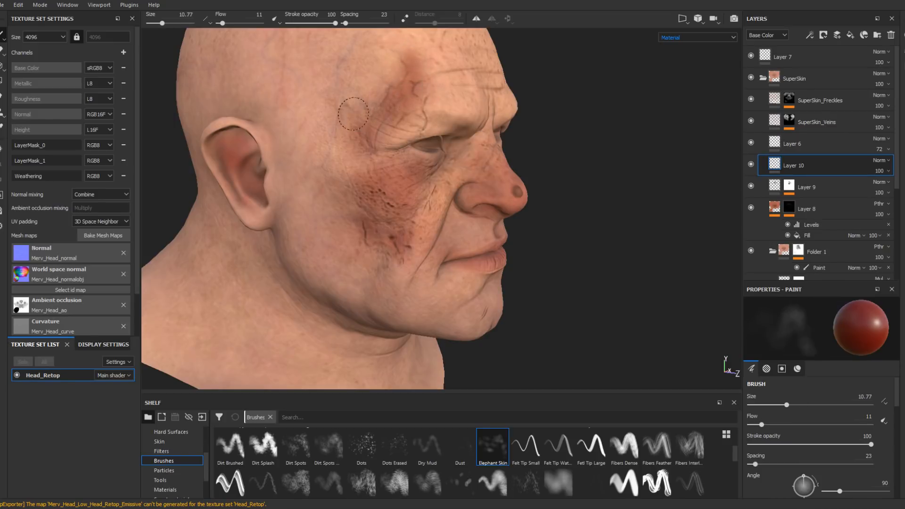
- Spread the redness over the temple and outer brow at brush size 18, and touch up the inner cheek with a smaller brush
{"action": "right_click_drag", "start_coordinate": [363, 146], "coordinate": [393, 139], "text": "ctrl"}
{"action": "left_click", "coordinate": [369, 141]}
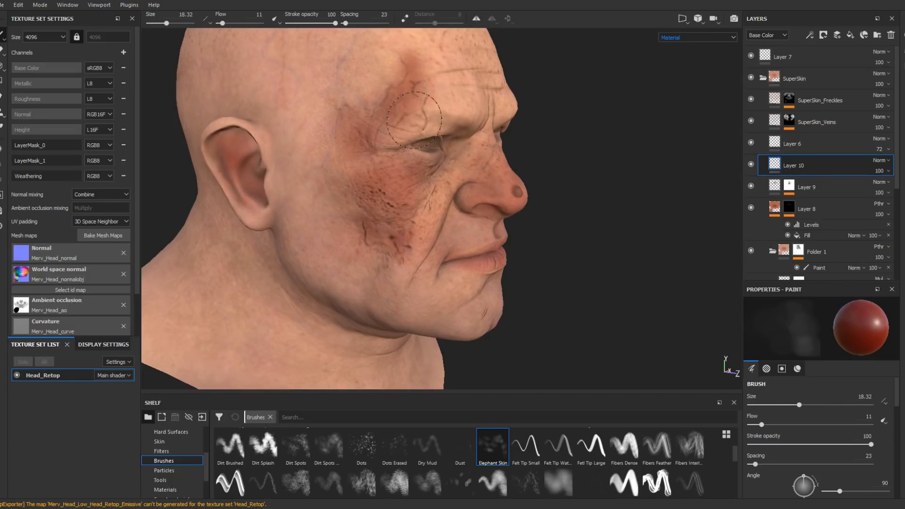
{"action": "mouse_move", "coordinate": [415, 132]}
{"action": "left_mouse_down"}
{"action": "mouse_move", "coordinate": [418, 118]}
{"action": "mouse_move", "coordinate": [401, 125]}
{"action": "left_mouse_up"}
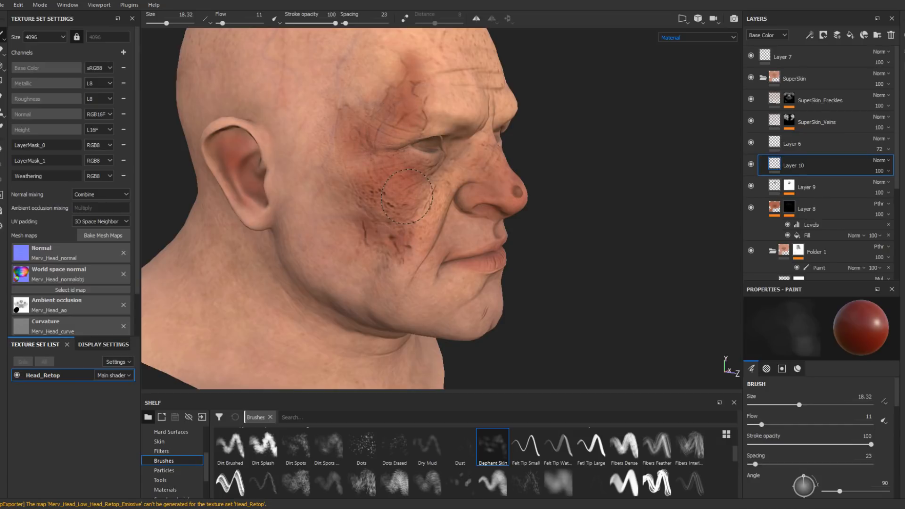
{"action": "right_click_drag", "start_coordinate": [431, 199], "coordinate": [424, 200], "text": "ctrl"}
{"action": "left_click_drag", "start_coordinate": [431, 200], "coordinate": [431, 210]}
{"action": "right_click_drag", "start_coordinate": [430, 202], "coordinate": [424, 202], "text": "ctrl"}
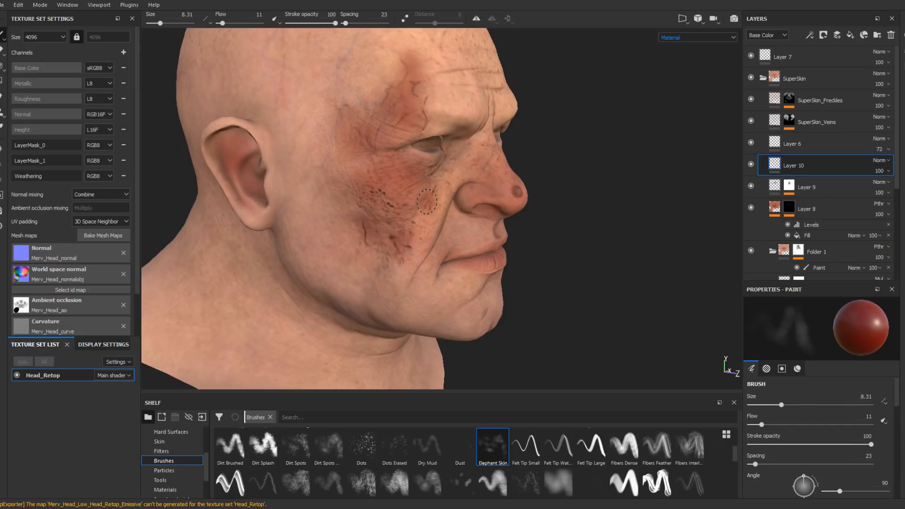
{"action": "mouse_move", "coordinate": [455, 179]}
{"action": "left_mouse_down", "text": "alt"}
{"action": "mouse_move", "coordinate": [415, 177]}
{"action": "mouse_move", "coordinate": [425, 170]}
{"action": "left_mouse_up", "text": "alt"}
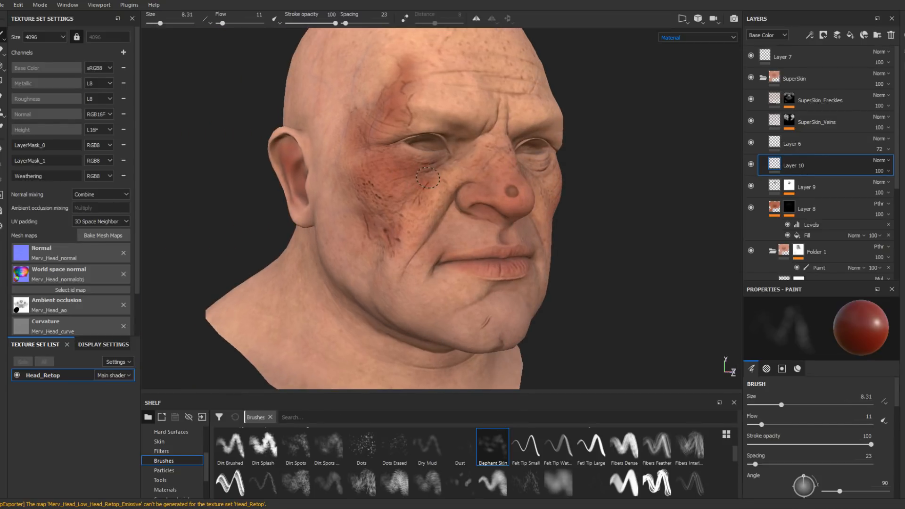
{"action": "left_click", "coordinate": [399, 197]}
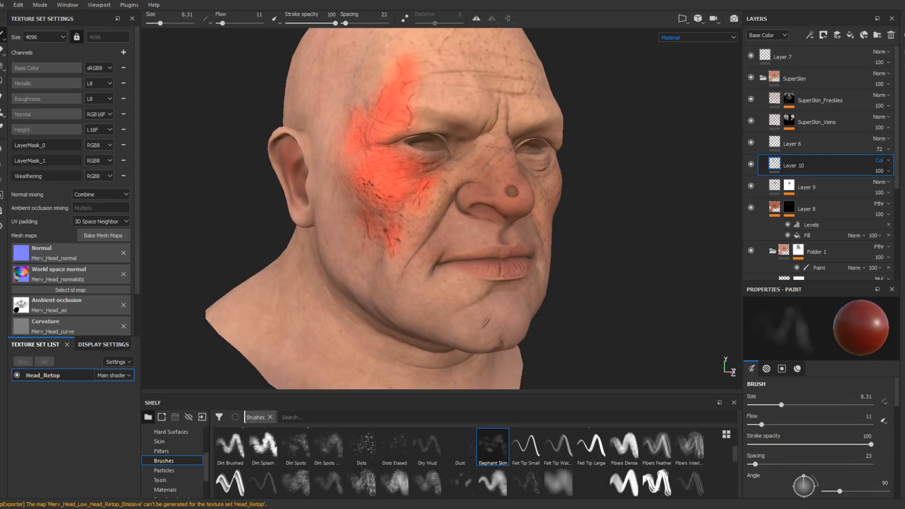
- Try other blending modes on Layer 10, including Screen and Divide, and return it to Normal
{"action": "left_click", "coordinate": [855, 151]}
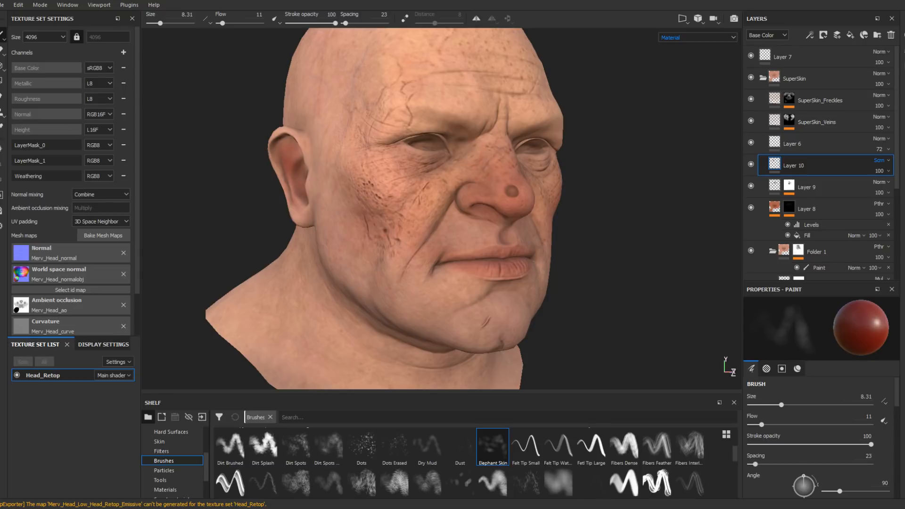
{"action": "key", "text": "Up"}
{"action": "key", "text": "Up"}
{"action": "key", "text": "Up"}
{"action": "key", "text": "Up"}
{"action": "key", "text": "Up"}
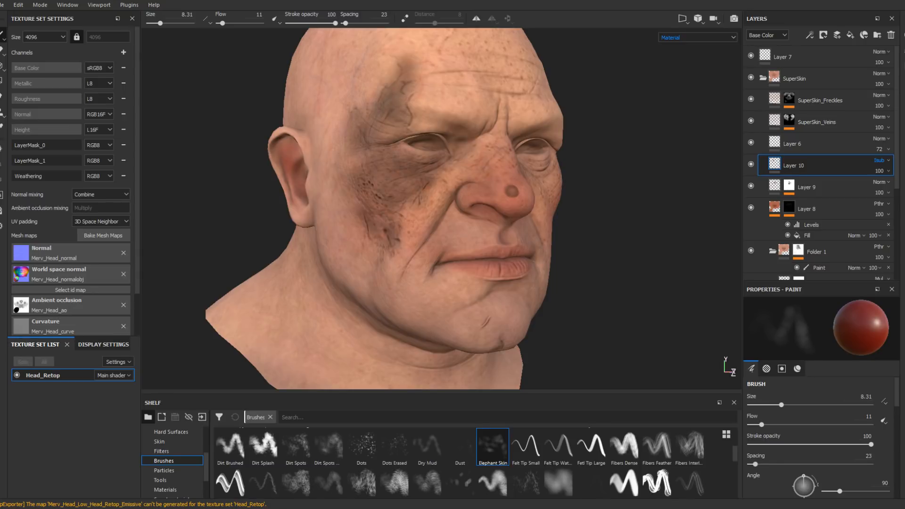
{"action": "scroll", "coordinate": [880, 161], "scroll_direction": "up", "scroll_amount": 5}
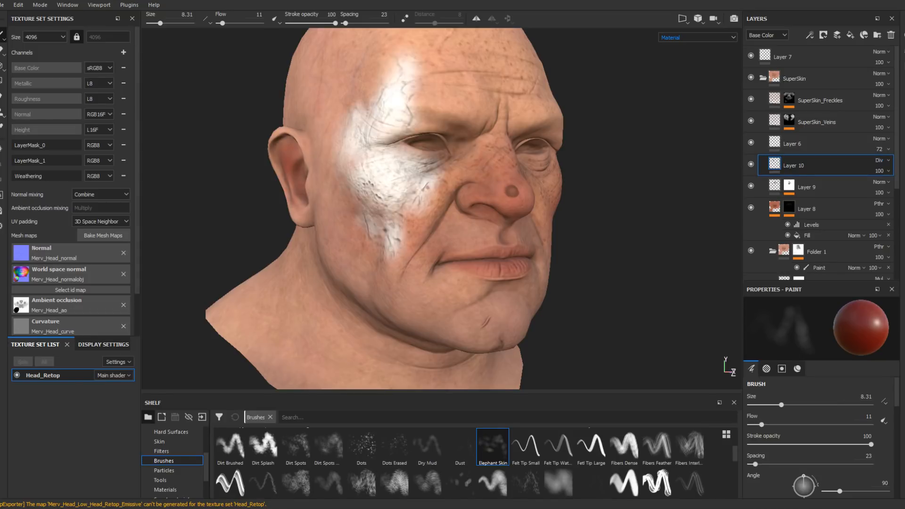
{"action": "left_click", "coordinate": [888, 171]}
{"action": "mouse_move", "coordinate": [887, 191]}
{"action": "left_mouse_down"}
{"action": "mouse_move", "coordinate": [873, 192]}
{"action": "mouse_move", "coordinate": [903, 194]}
{"action": "left_mouse_up"}
{"action": "left_click", "coordinate": [894, 16]}
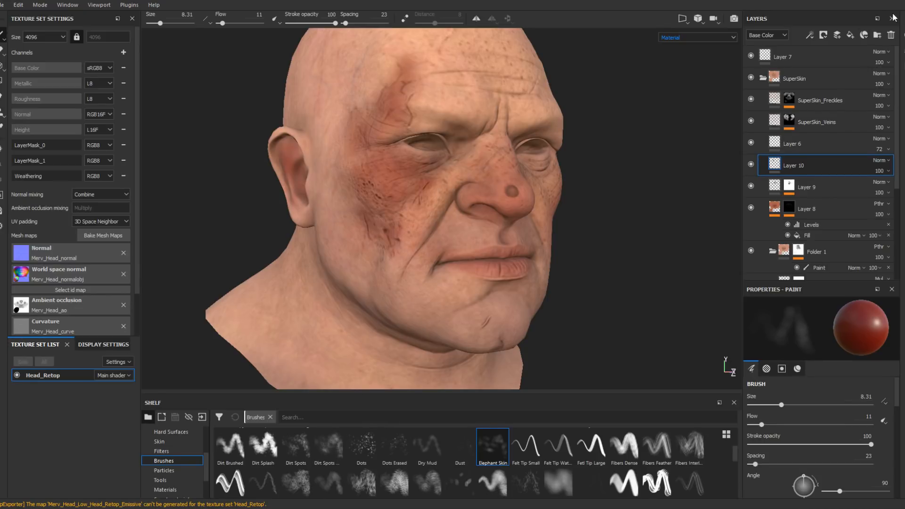
- Add an HSL Perceptive filter to Layer 10, limited to the color channel, with hue 0.49, saturation 0.75 and lightness 0.74
{"action": "right_click", "coordinate": [792, 119]}
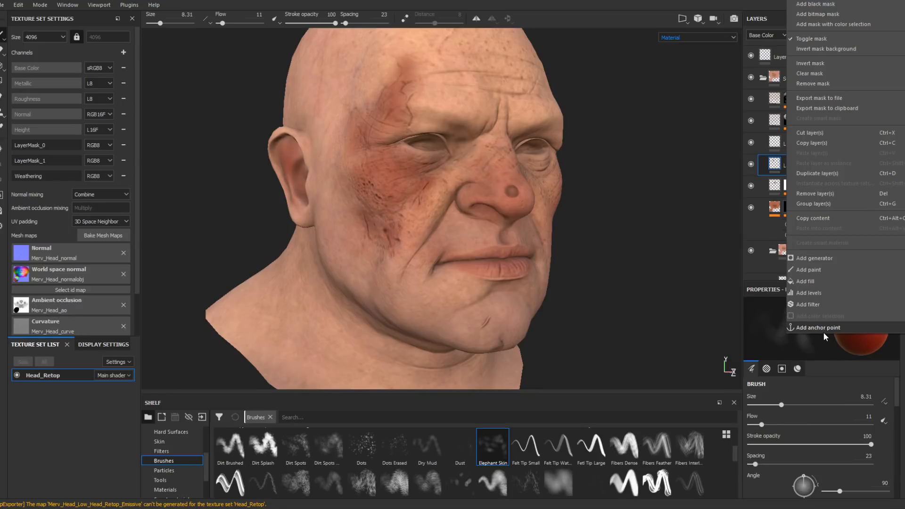
{"action": "left_click", "coordinate": [808, 304]}
{"action": "left_click", "coordinate": [784, 347]}
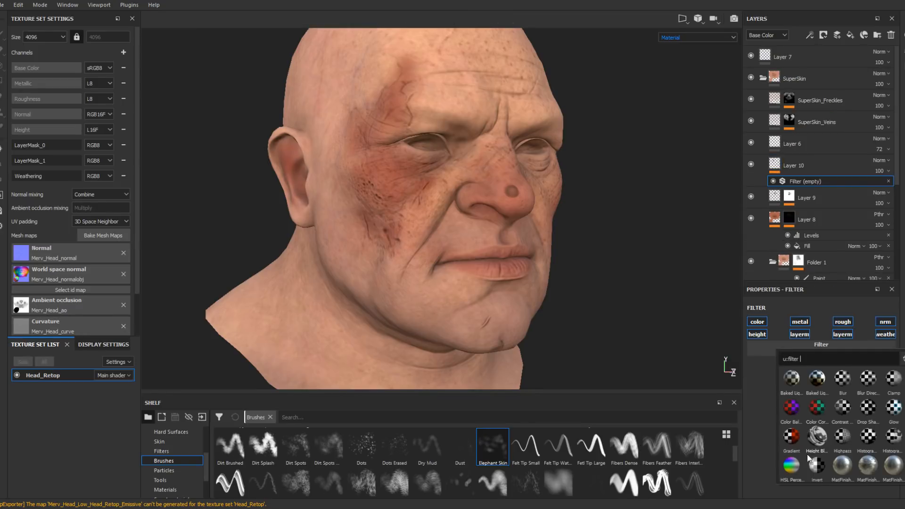
{"action": "left_click", "coordinate": [791, 465]}
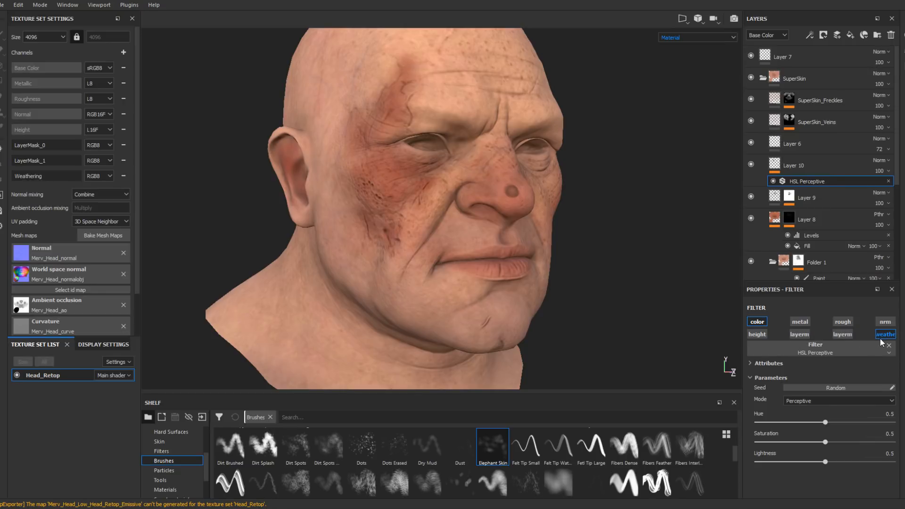
{"action": "mouse_move", "coordinate": [826, 423]}
{"action": "left_mouse_down"}
{"action": "mouse_move", "coordinate": [836, 422]}
{"action": "mouse_move", "coordinate": [822, 423]}
{"action": "left_mouse_up"}
{"action": "left_click_drag", "start_coordinate": [826, 463], "coordinate": [858, 463]}
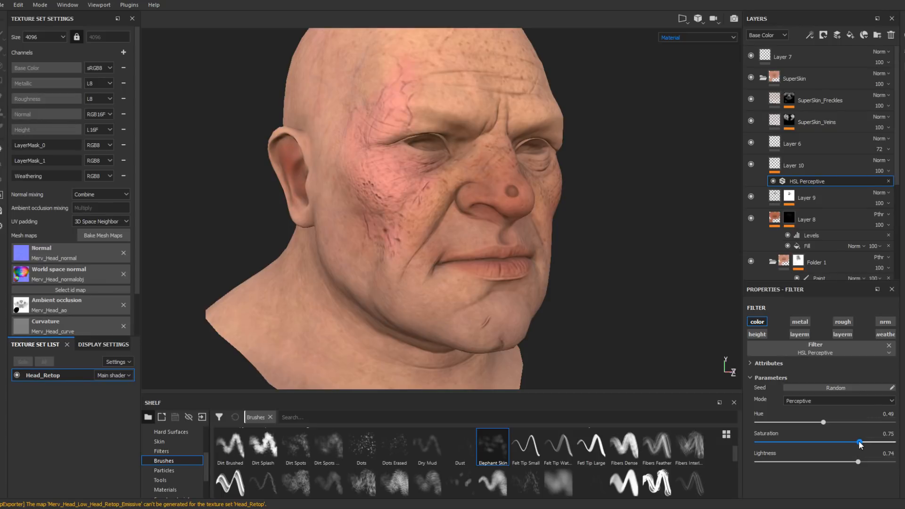
- Group Layer 10 into a folder and add a new paint layer above it inside the folder, set to Passthrough blending
{"action": "left_click", "coordinate": [811, 172]}
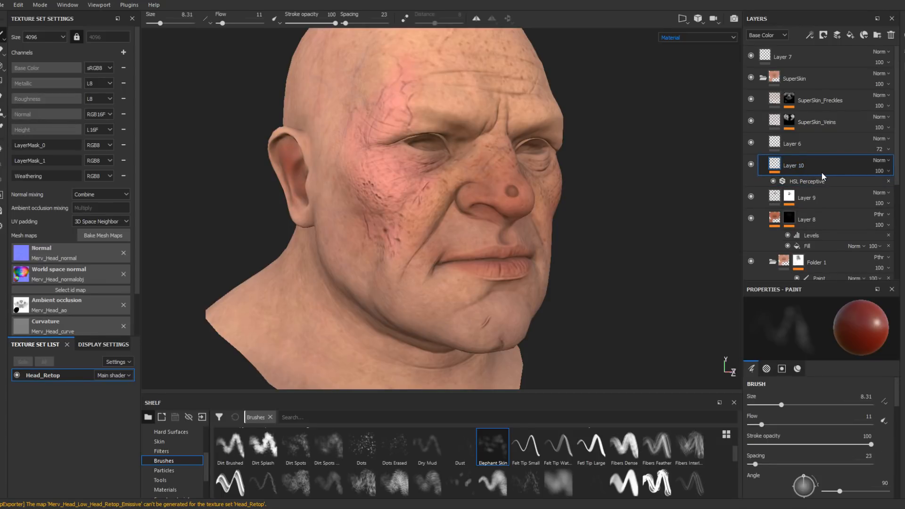
{"action": "key", "text": "ctrl+g"}
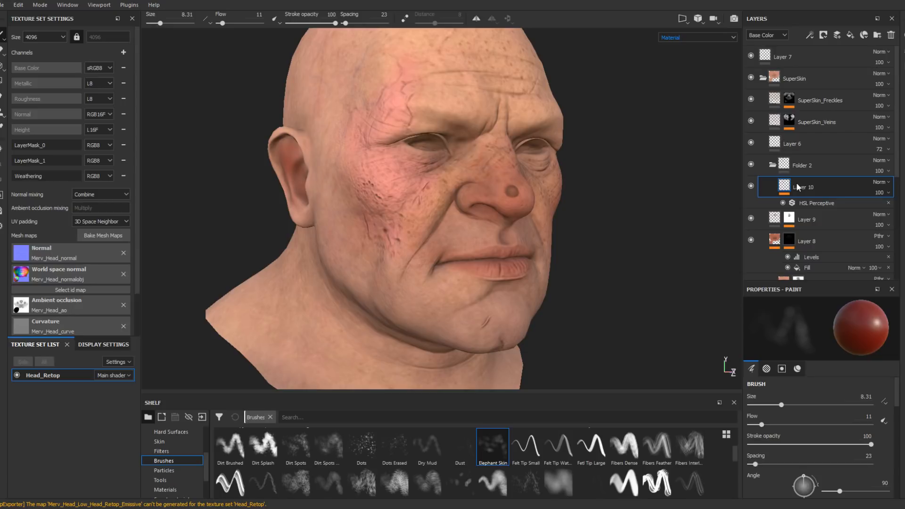
{"action": "right_click", "coordinate": [819, 186]}
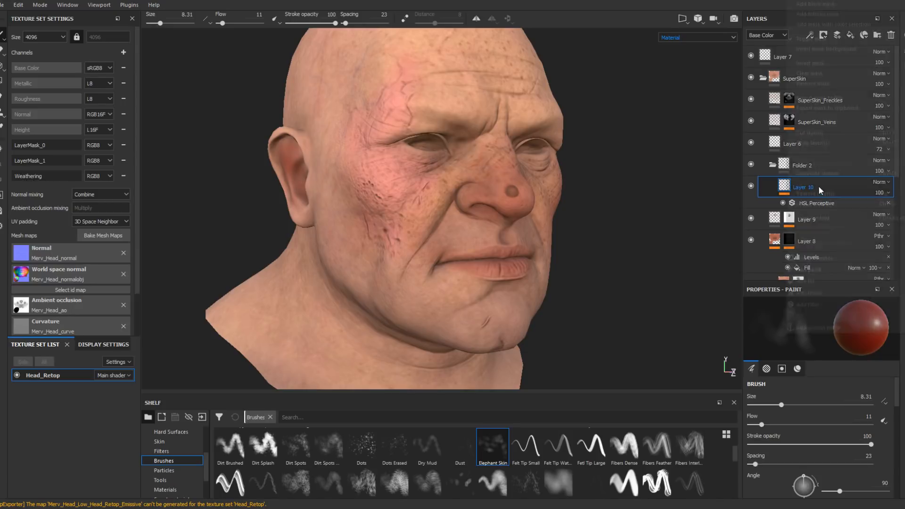
{"action": "left_click", "coordinate": [768, 482]}
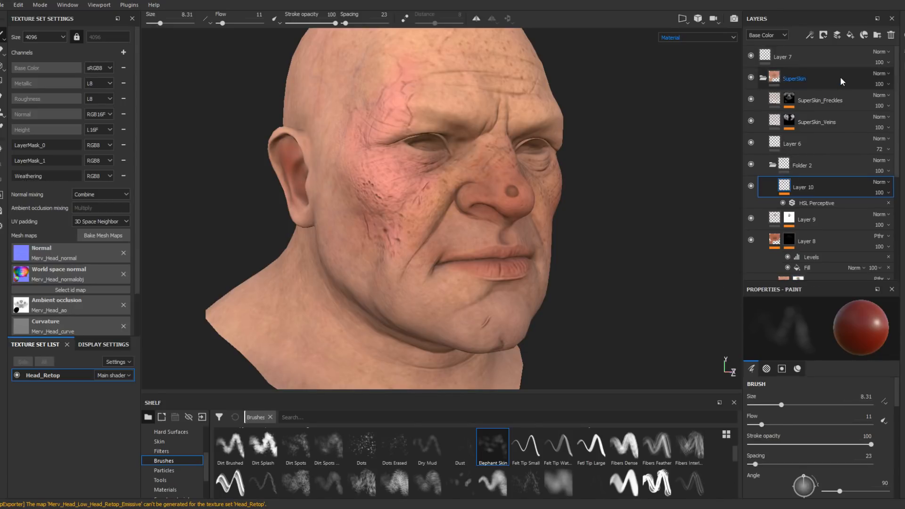
{"action": "left_click", "coordinate": [840, 35]}
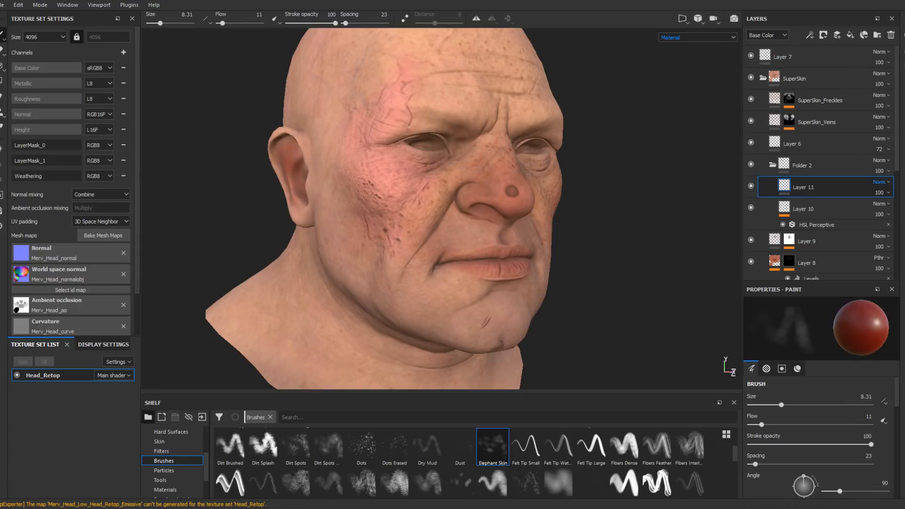
{"action": "left_click", "coordinate": [863, 144]}
{"action": "scroll", "coordinate": [192, 468], "scroll_direction": "up", "scroll_amount": 3}
{"action": "scroll", "coordinate": [191, 468], "scroll_direction": "up", "scroll_amount": 3}
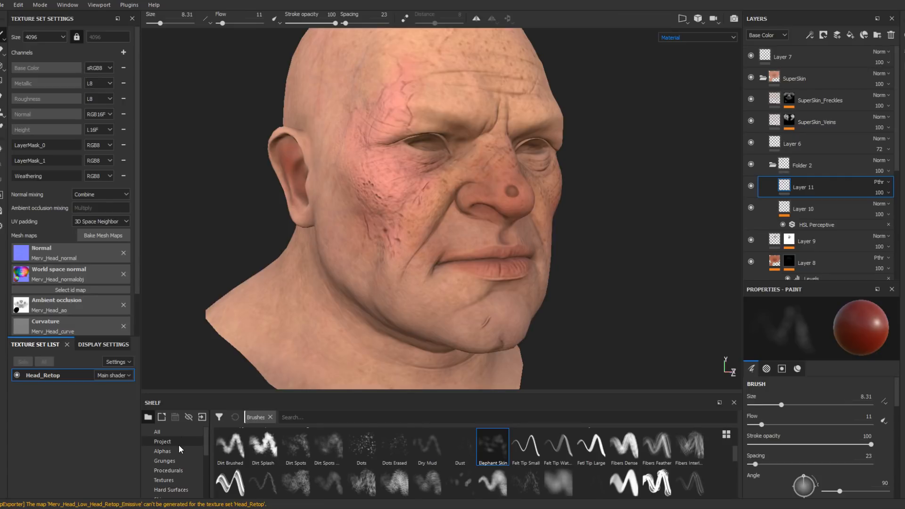
- List the project's baked maps in the shelf and add a fill effect to Layer 11
{"action": "left_click", "coordinate": [180, 446]}
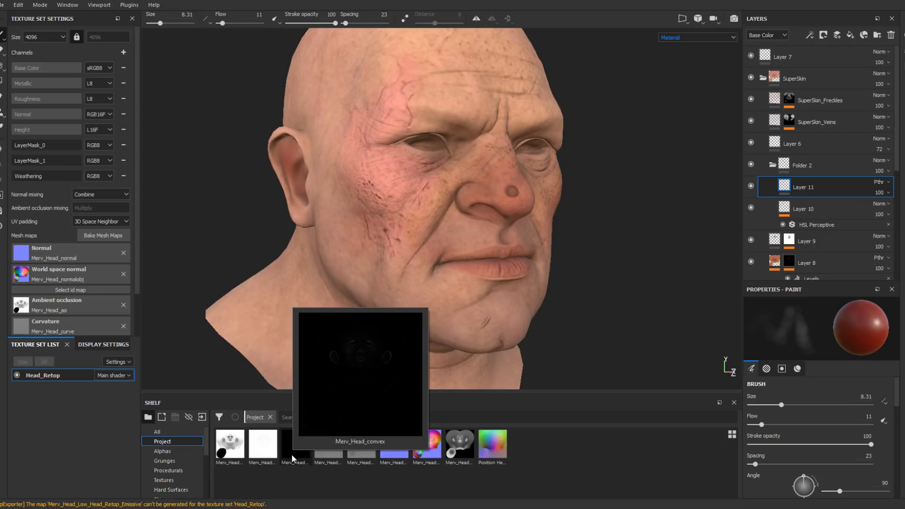
{"action": "left_click_drag", "start_coordinate": [292, 455], "coordinate": [496, 493]}
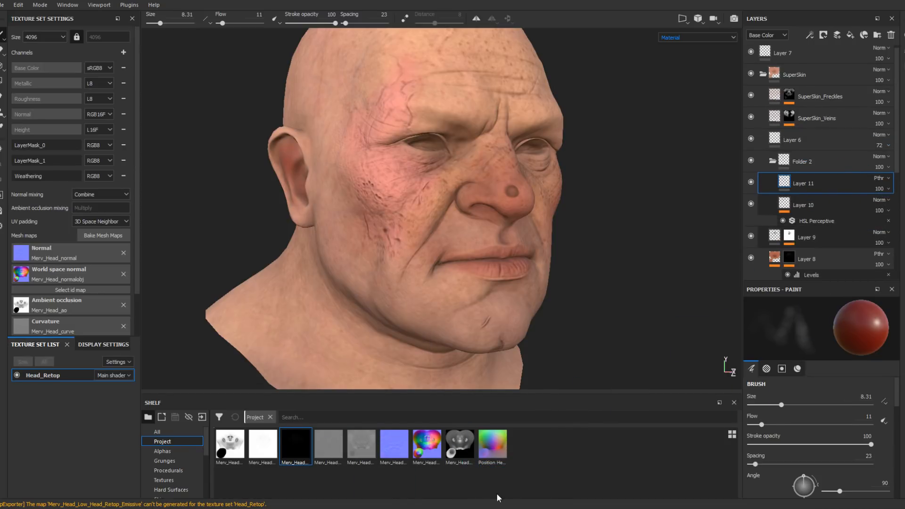
{"action": "right_click", "coordinate": [824, 279]}
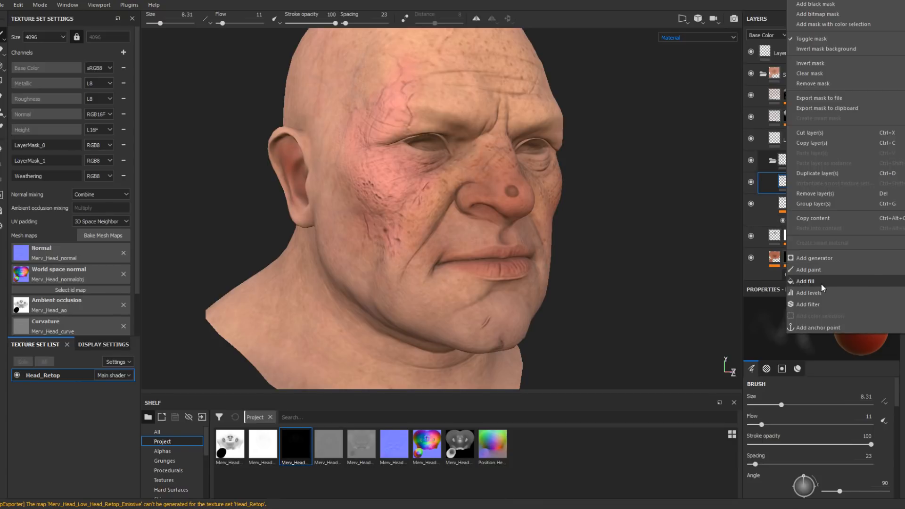
{"action": "left_click", "coordinate": [821, 284]}
- Fill only Layer 11's color channel with the Merv_Head_convex map and set the layer's blending to Linear Dodge
{"action": "left_click", "coordinate": [769, 427]}
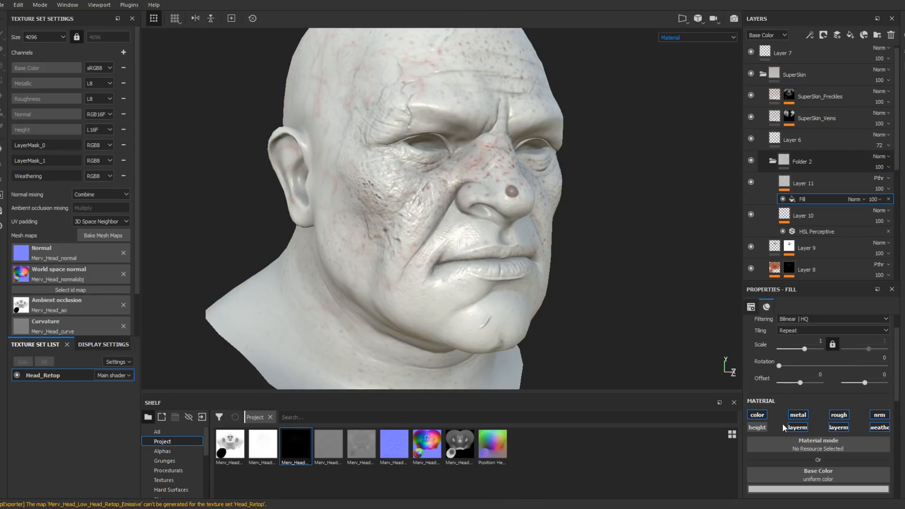
{"action": "left_click", "coordinate": [798, 428]}
{"action": "left_click", "coordinate": [801, 417]}
{"action": "left_click", "coordinate": [839, 416]}
{"action": "left_click", "coordinate": [879, 415]}
{"action": "left_click", "coordinate": [880, 428]}
{"action": "left_click", "coordinate": [845, 429]}
{"action": "left_click_drag", "start_coordinate": [291, 447], "coordinate": [781, 471]}
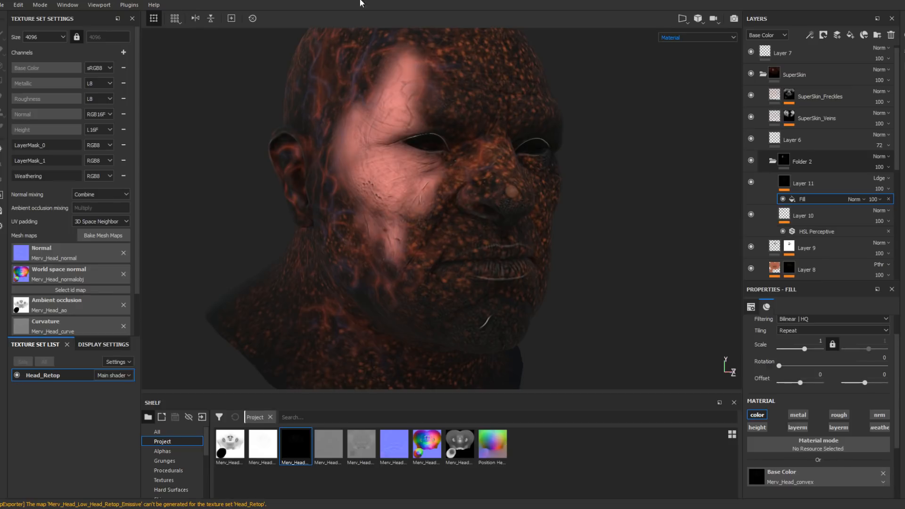
- Examine the effect of Layer 11's convex map fill on the face, temple and ear from several angles
{"action": "right_click_drag", "start_coordinate": [602, 196], "coordinate": [638, 198], "text": "shift"}
{"action": "scroll", "coordinate": [522, 172], "scroll_direction": "up", "scroll_amount": 2}
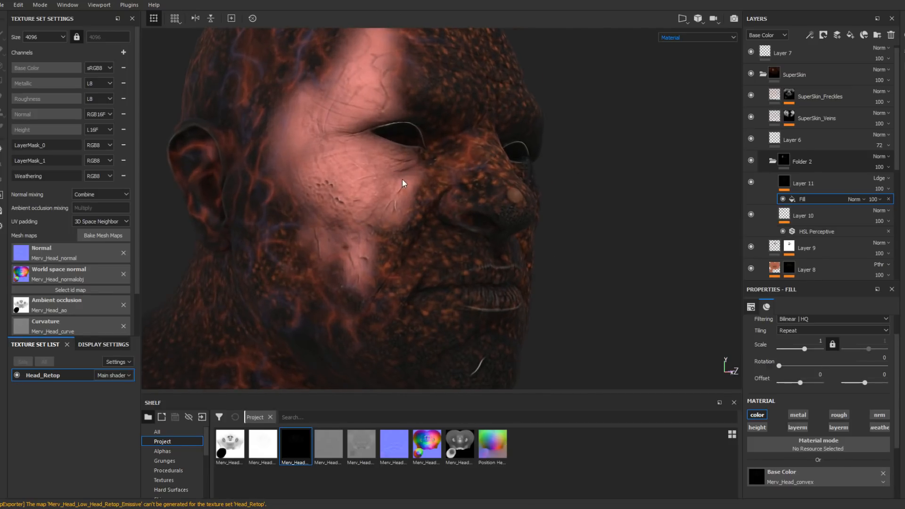
{"action": "left_click_drag", "start_coordinate": [404, 183], "coordinate": [477, 253], "text": "alt"}
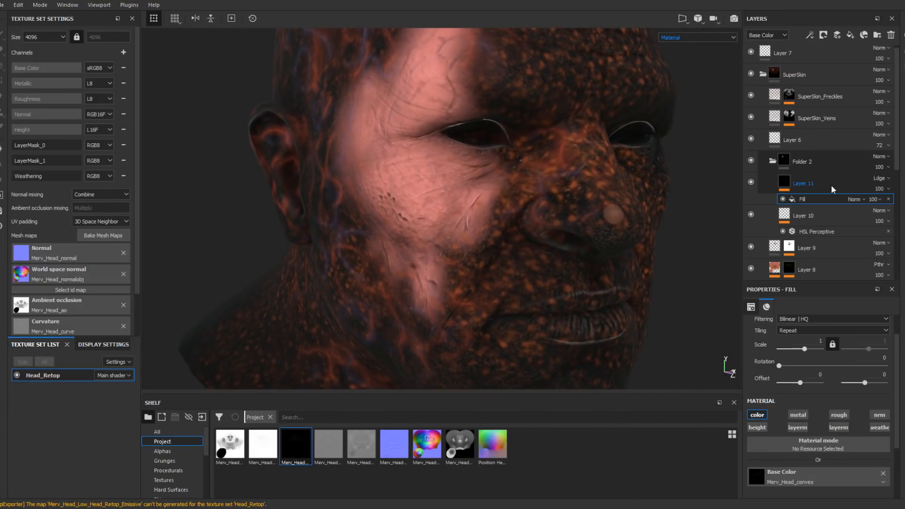
{"action": "mouse_move", "coordinate": [465, 202]}
{"action": "left_mouse_down", "text": "alt"}
{"action": "mouse_move", "coordinate": [570, 204]}
{"action": "mouse_move", "coordinate": [572, 217]}
{"action": "mouse_move", "coordinate": [557, 226]}
{"action": "mouse_move", "coordinate": [550, 208]}
{"action": "mouse_move", "coordinate": [580, 214]}
{"action": "mouse_move", "coordinate": [575, 235]}
{"action": "left_mouse_up", "text": "alt"}
{"action": "right_click_drag", "start_coordinate": [575, 235], "coordinate": [486, 142], "text": "alt"}
{"action": "right_click", "coordinate": [819, 160]}
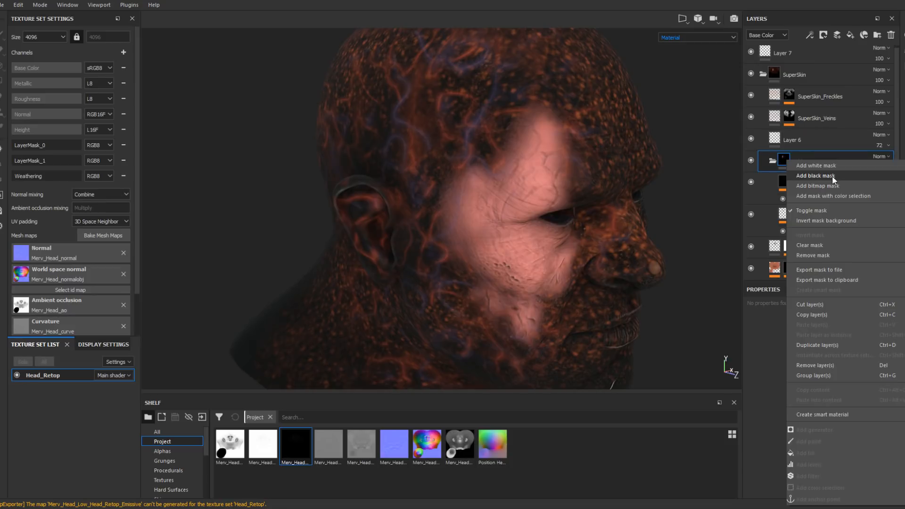
{"action": "left_click", "coordinate": [768, 358]}
{"action": "left_click_drag", "start_coordinate": [694, 306], "coordinate": [653, 288], "text": "alt"}
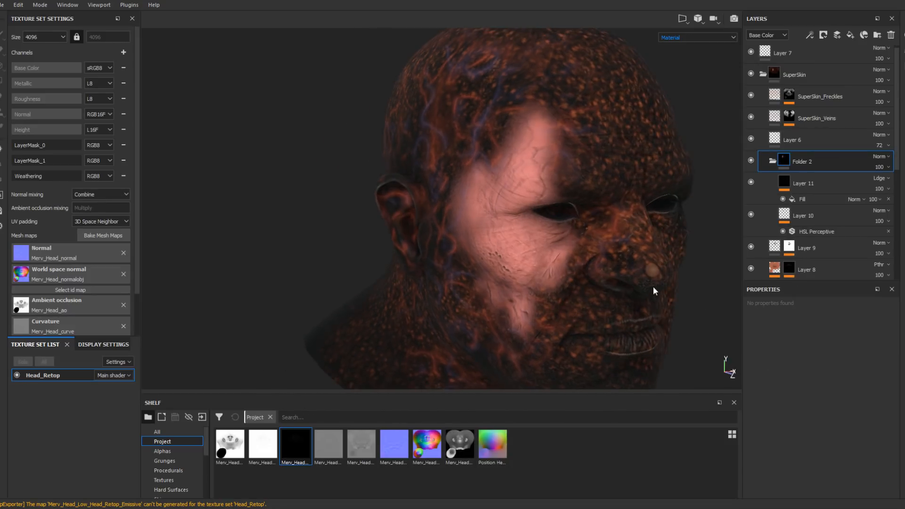
{"action": "middle_click_drag", "start_coordinate": [654, 288], "coordinate": [586, 237], "text": "alt"}
{"action": "left_click_drag", "start_coordinate": [586, 237], "coordinate": [508, 209], "text": "alt"}
{"action": "right_click_drag", "start_coordinate": [508, 209], "coordinate": [528, 239], "text": "alt"}
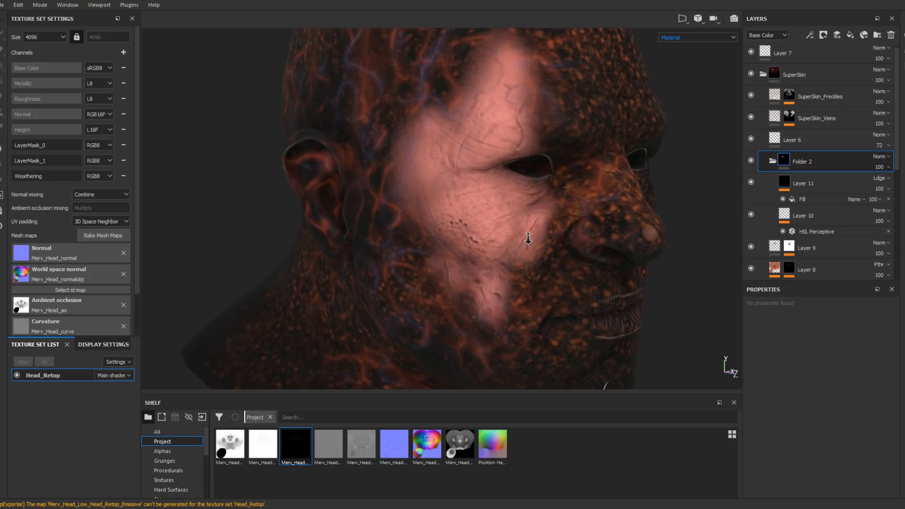
{"action": "left_click_drag", "start_coordinate": [528, 239], "coordinate": [608, 232], "text": "alt"}
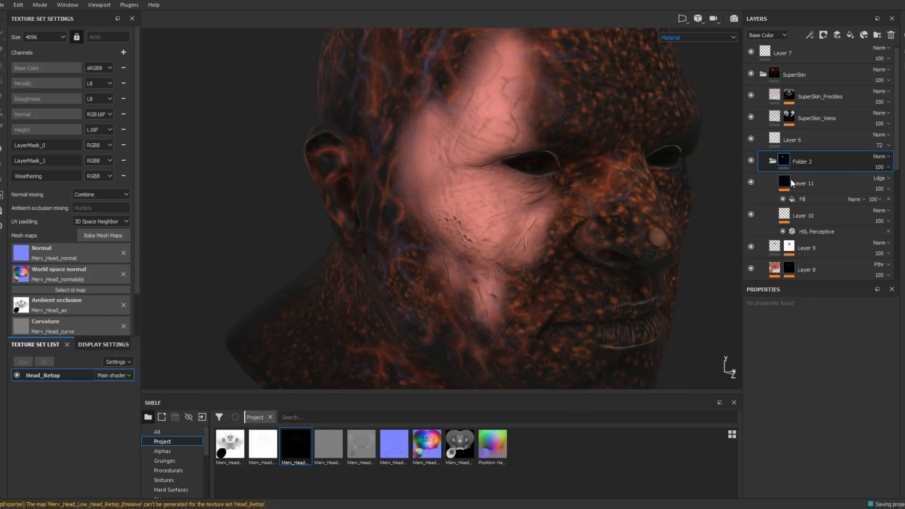
- Add a black mask to Layer 11 and put a paint effect on that mask
{"action": "mouse_move", "coordinate": [791, 176]}
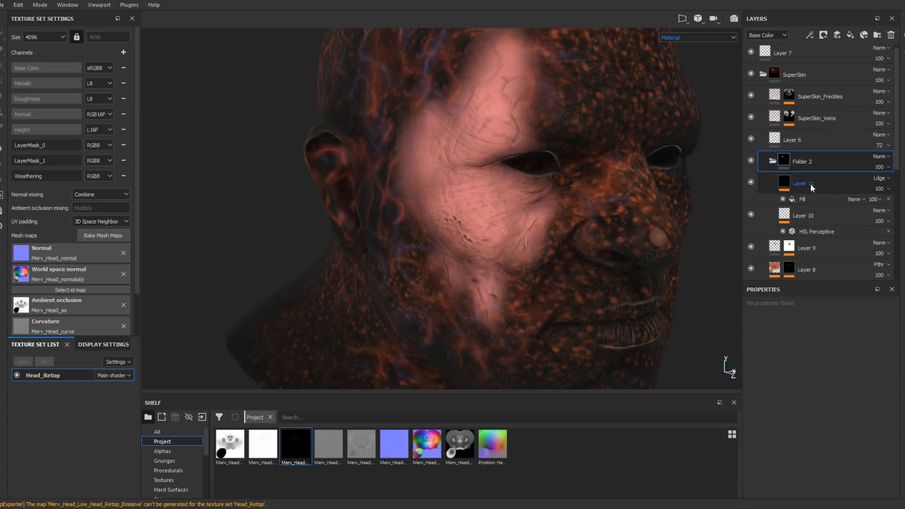
{"action": "right_click", "coordinate": [811, 183]}
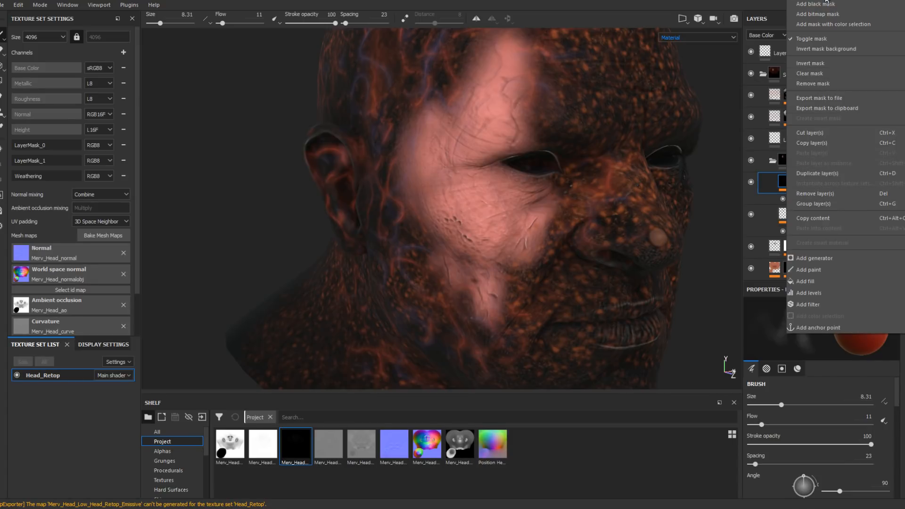
{"action": "left_click", "coordinate": [821, 3]}
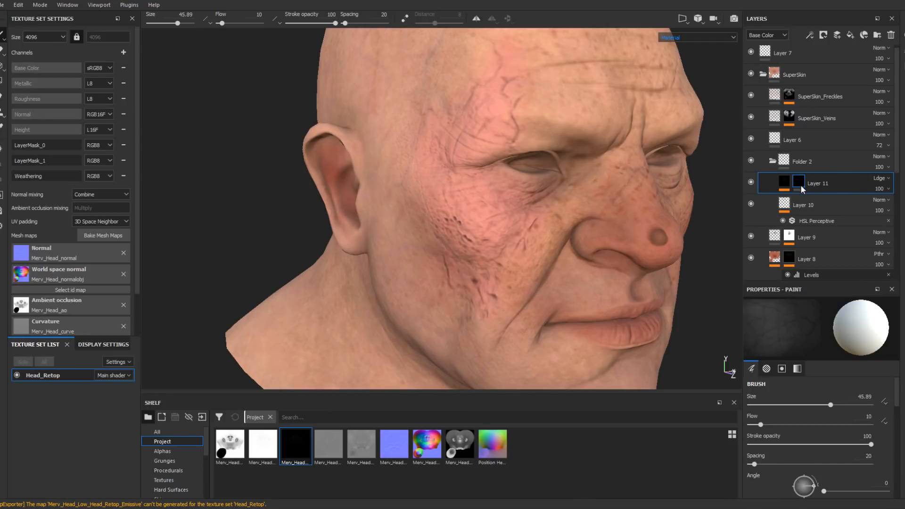
{"action": "mouse_move", "coordinate": [801, 187]}
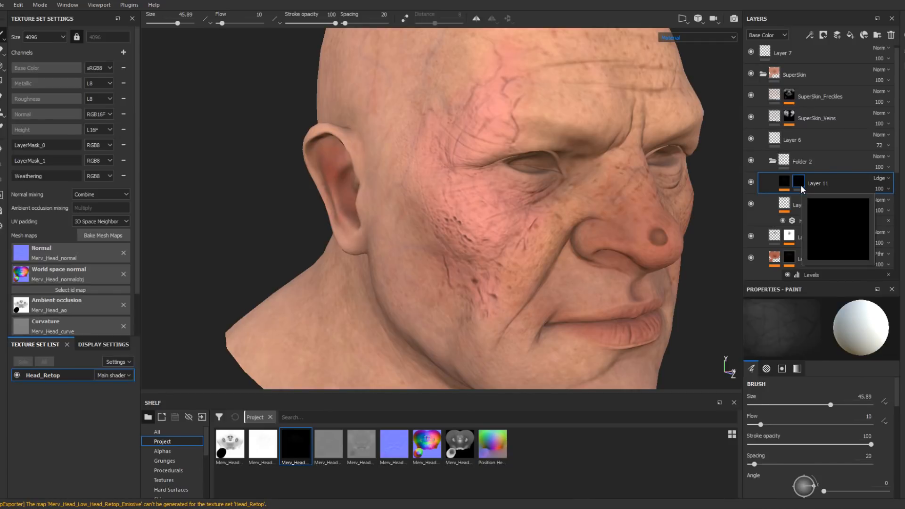
{"action": "right_click", "coordinate": [801, 185]}
{"action": "left_click", "coordinate": [833, 366]}
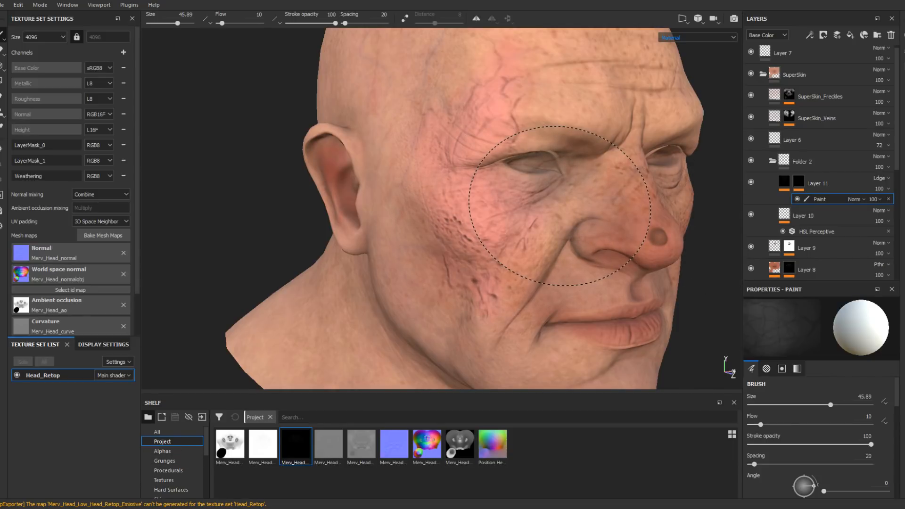
- Paint white into Layer 11's mask over the reddened cheek and temple at brush size 23.36
{"action": "right_click_drag", "start_coordinate": [561, 206], "coordinate": [485, 212], "text": "ctrl"}
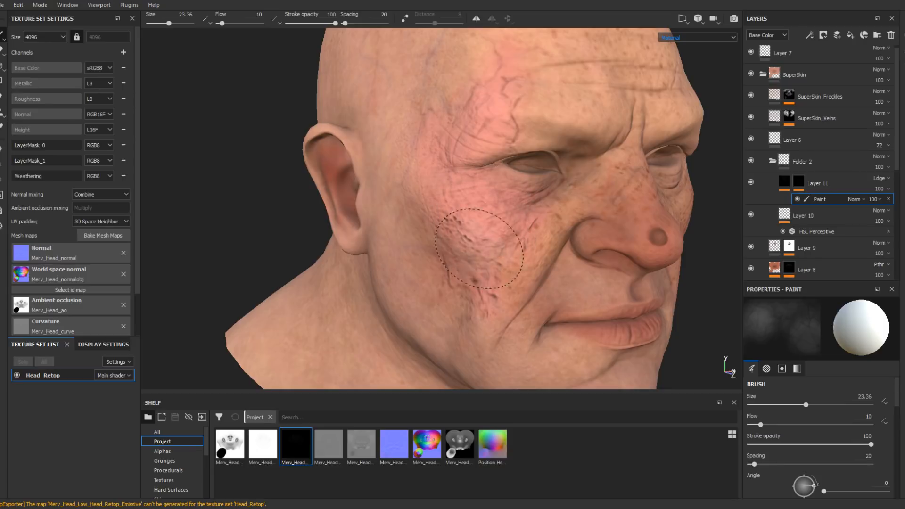
{"action": "left_click_drag", "start_coordinate": [897, 400], "coordinate": [890, 482]}
{"action": "left_click_drag", "start_coordinate": [494, 244], "coordinate": [507, 230], "text": "alt"}
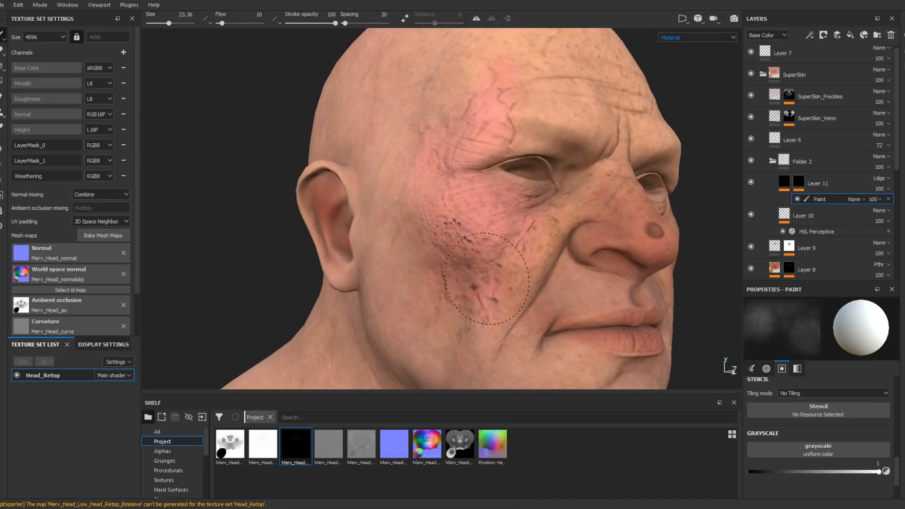
{"action": "left_click_drag", "start_coordinate": [502, 224], "coordinate": [465, 212], "text": "alt"}
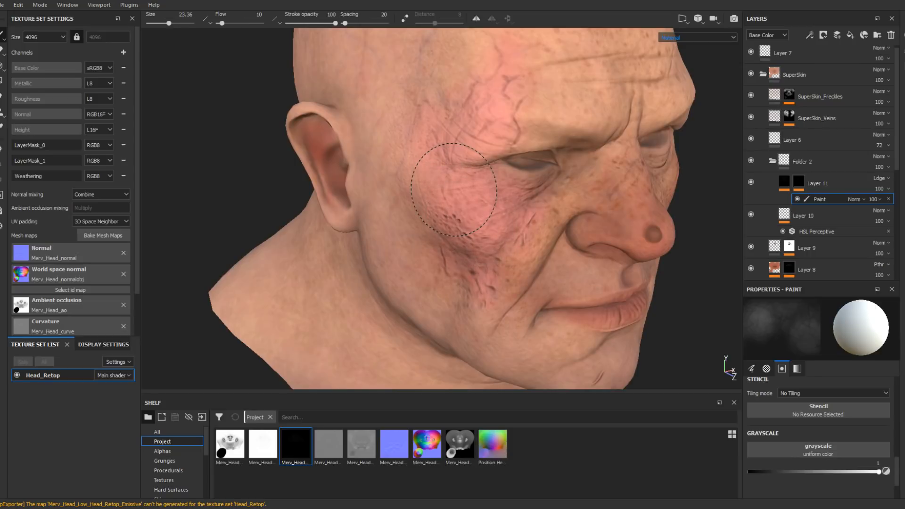
{"action": "left_click_drag", "start_coordinate": [455, 190], "coordinate": [479, 97]}
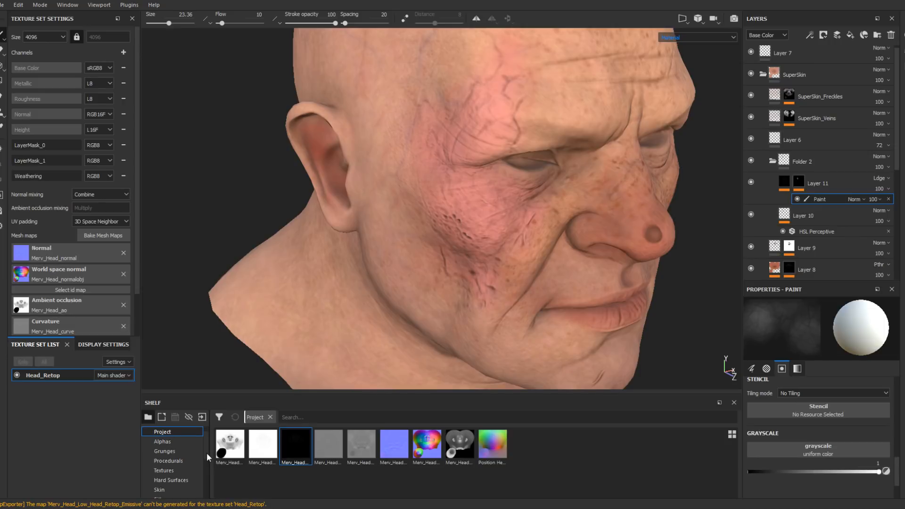
- Paint Layer 11's mask over the cheek and under the eye with the Cement 2 brush at size 12.5
{"action": "scroll", "coordinate": [205, 453], "scroll_direction": "down", "scroll_amount": 1}
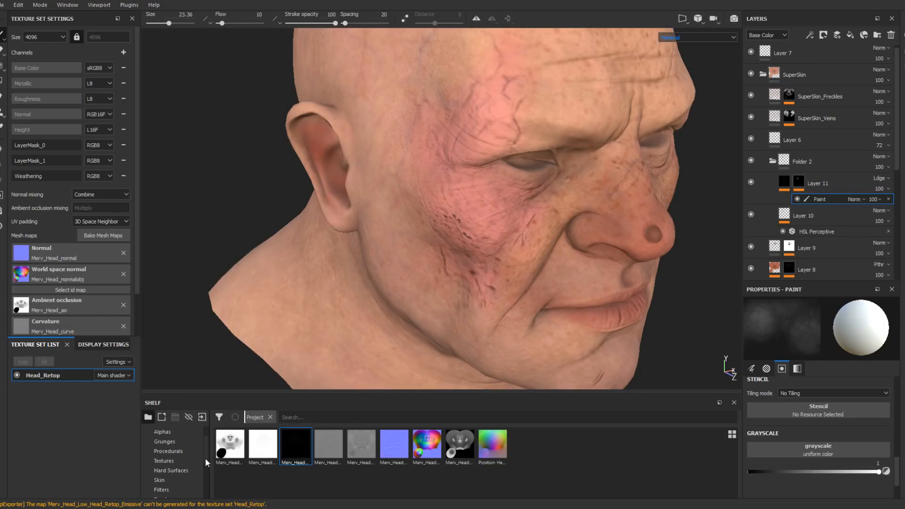
{"action": "scroll", "coordinate": [206, 457], "scroll_direction": "down", "scroll_amount": 1}
{"action": "left_click", "coordinate": [189, 471]}
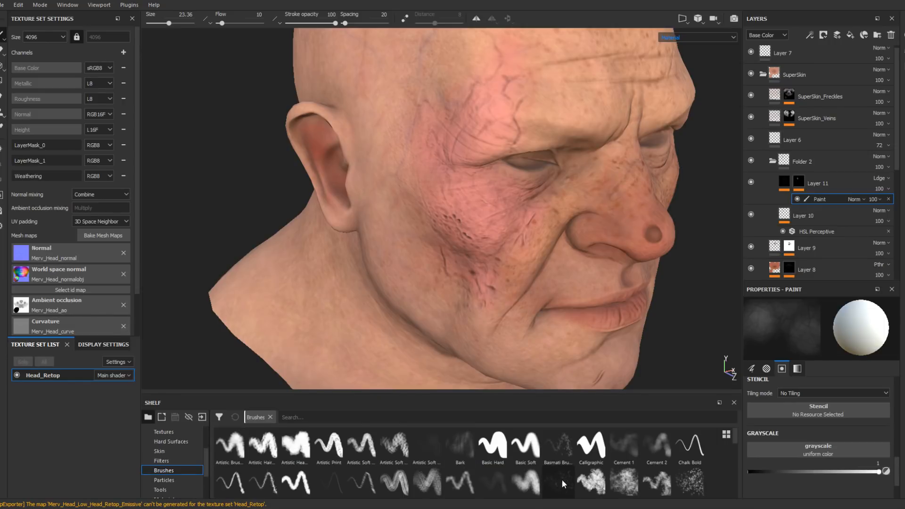
{"action": "left_click", "coordinate": [649, 455]}
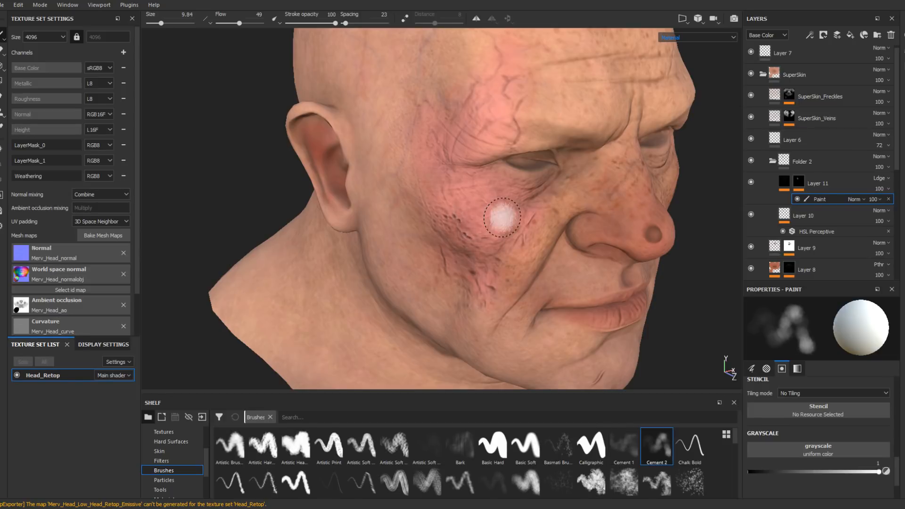
{"action": "key", "text": "bracketright"}
{"action": "mouse_move", "coordinate": [494, 223]}
{"action": "left_mouse_down", "text": "alt"}
{"action": "mouse_move", "coordinate": [477, 221]}
{"action": "mouse_move", "coordinate": [523, 210]}
{"action": "left_mouse_up", "text": "alt"}
{"action": "key", "text": "bracketleft"}
{"action": "key", "text": "bracketleft"}
{"action": "key", "text": "bracketleft"}
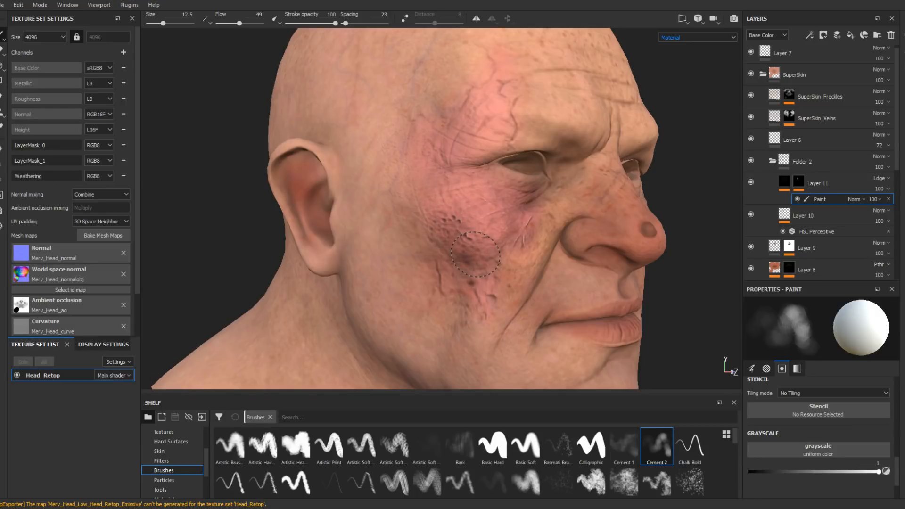
- Extend the mask painting over the lower cheek, temple and outer brow at brush size 17.09
{"action": "left_click_drag", "start_coordinate": [495, 243], "coordinate": [482, 256], "text": "alt"}
{"action": "right_click_drag", "start_coordinate": [481, 256], "coordinate": [510, 256], "text": "ctrl"}
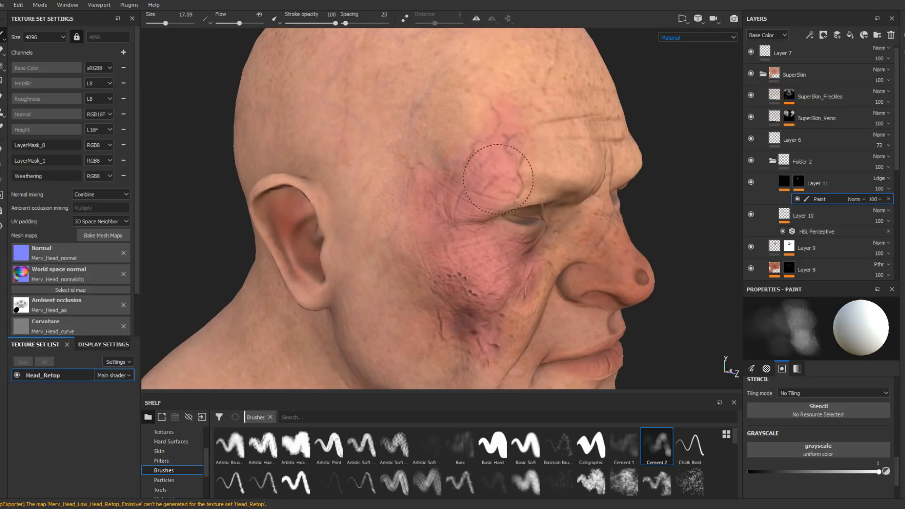
{"action": "right_click_drag", "start_coordinate": [468, 254], "coordinate": [453, 253], "text": "ctrl"}
- Try the Overlay, Screen and Divide blending modes on Layer 11, testing its opacity with Divide
{"action": "mouse_move", "coordinate": [607, 463]}
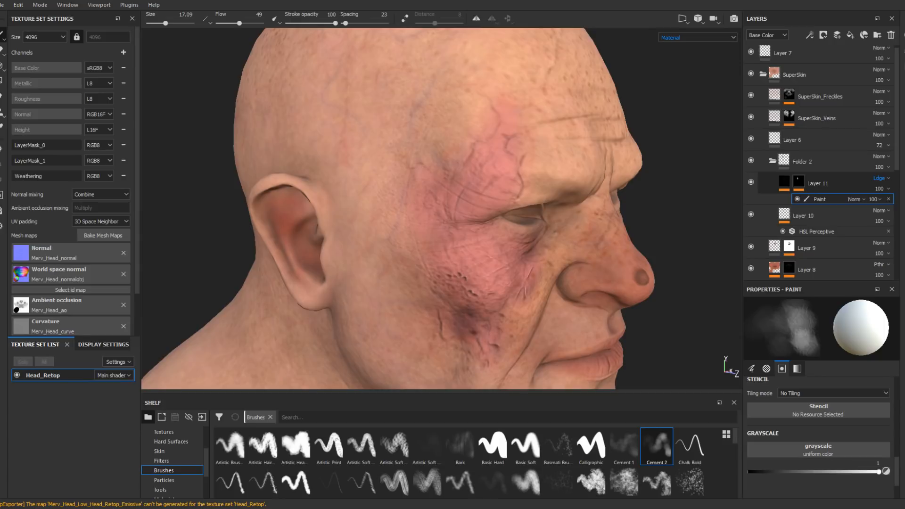
{"action": "left_click", "coordinate": [871, 152]}
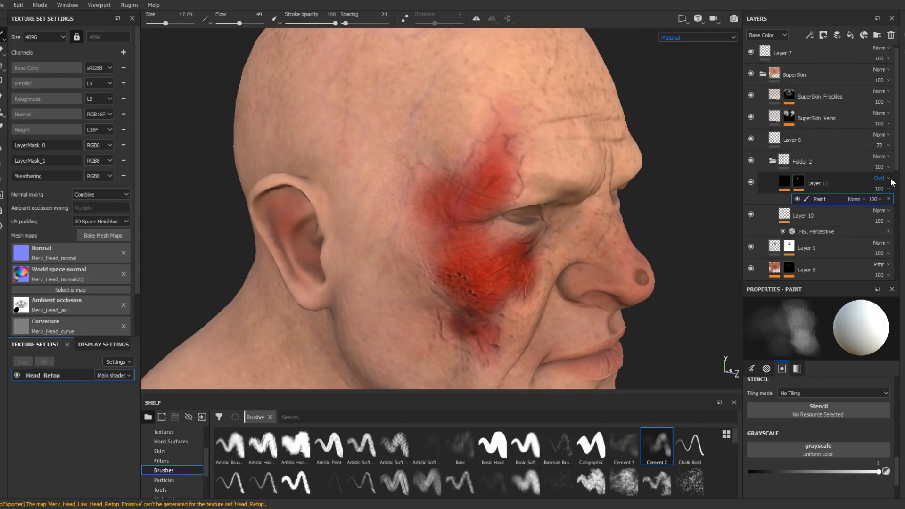
{"action": "left_click", "coordinate": [867, 144]}
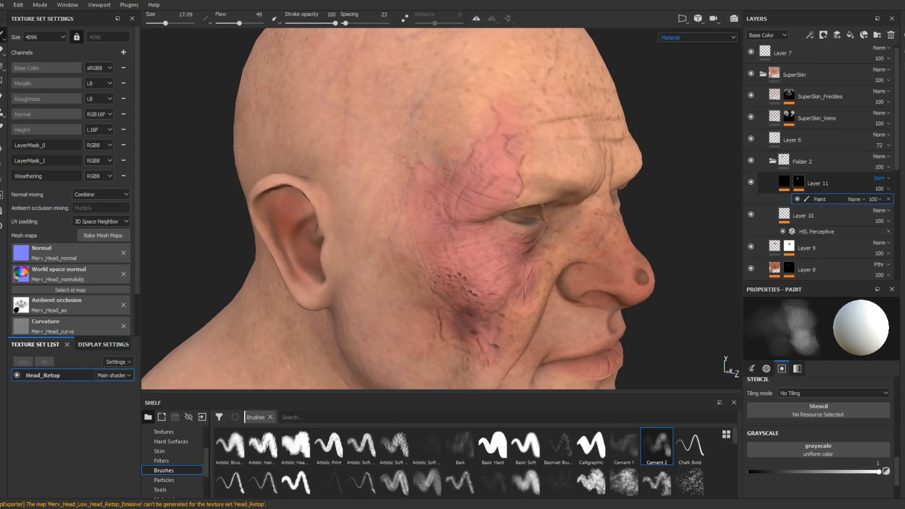
{"action": "left_click", "coordinate": [868, 142]}
{"action": "left_click", "coordinate": [862, 76]}
{"action": "left_click", "coordinate": [884, 188]}
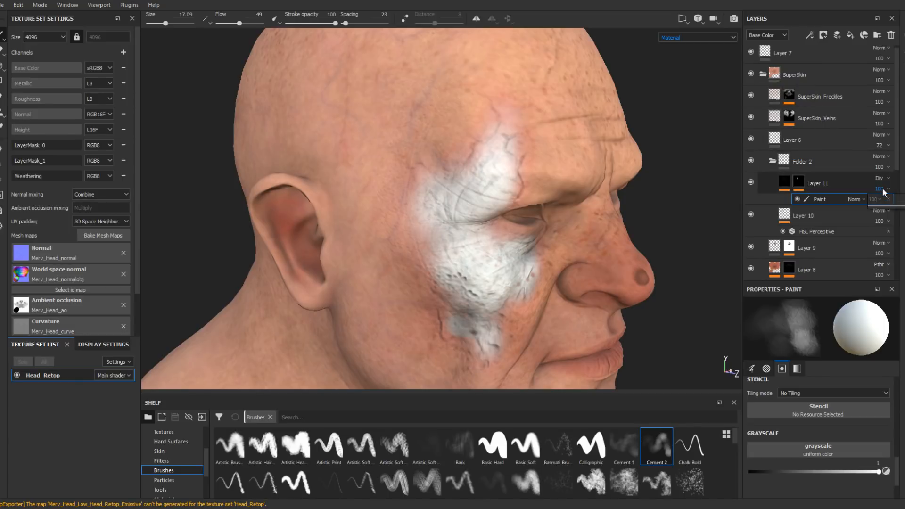
{"action": "mouse_move", "coordinate": [898, 210]}
{"action": "left_mouse_down"}
{"action": "mouse_move", "coordinate": [868, 207]}
{"action": "mouse_move", "coordinate": [904, 207]}
{"action": "left_mouse_up"}
- Set Layer 11 to Value blending at 81 opacity to darken the bruise around the eye and cheek
{"action": "left_click", "coordinate": [884, 189]}
{"action": "left_click", "coordinate": [875, 208]}
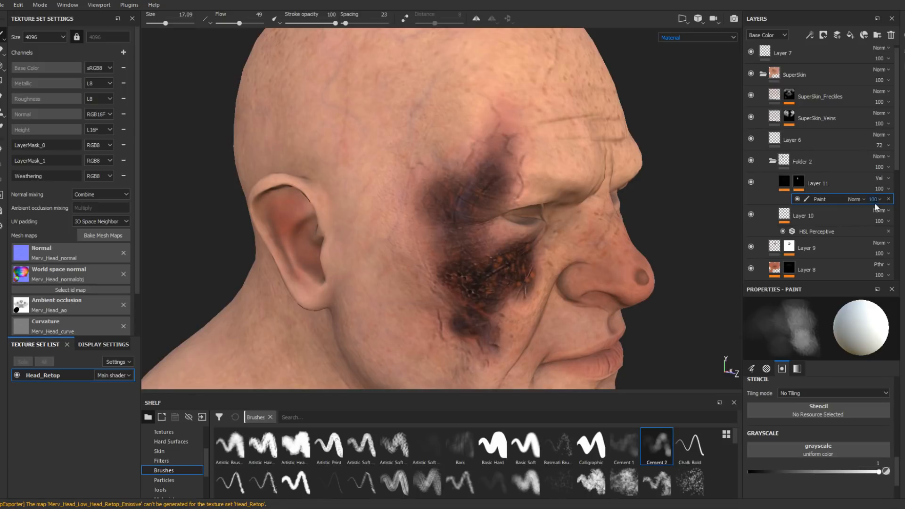
{"action": "left_click", "coordinate": [884, 189]}
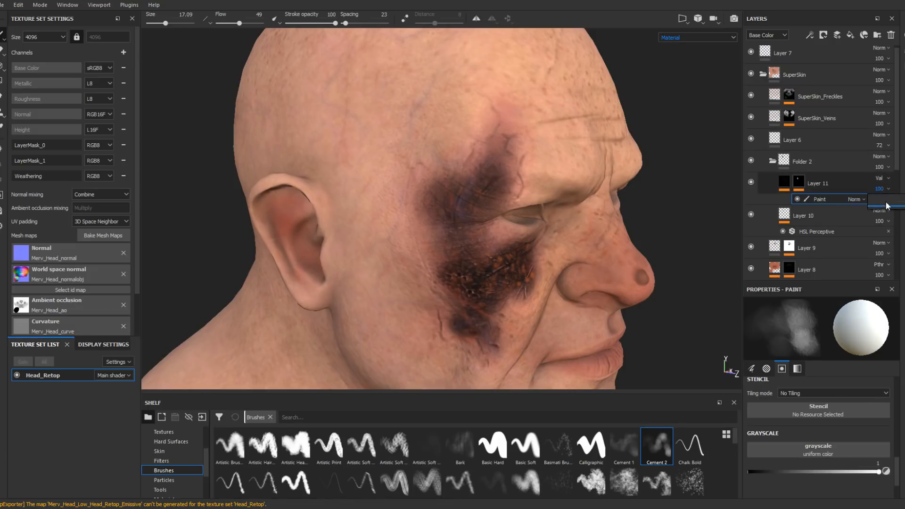
{"action": "left_click", "coordinate": [884, 206]}
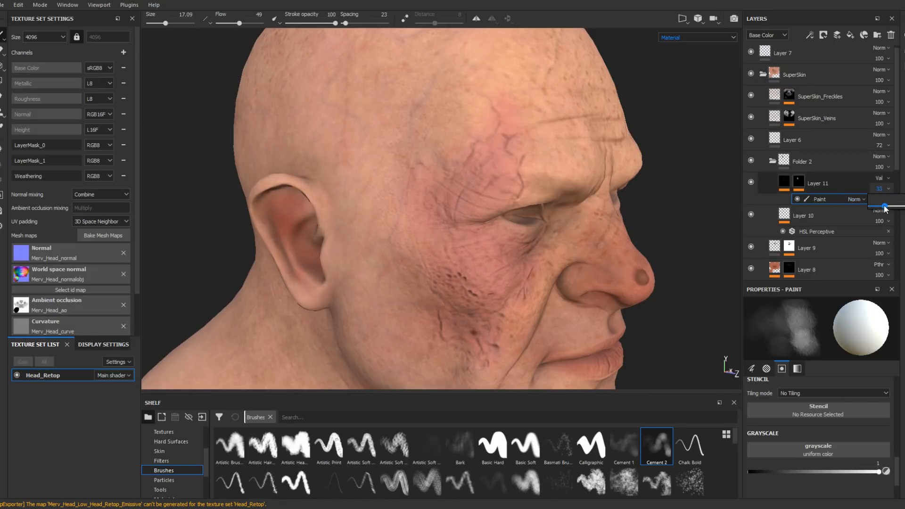
{"action": "left_click_drag", "start_coordinate": [885, 207], "coordinate": [904, 208]}
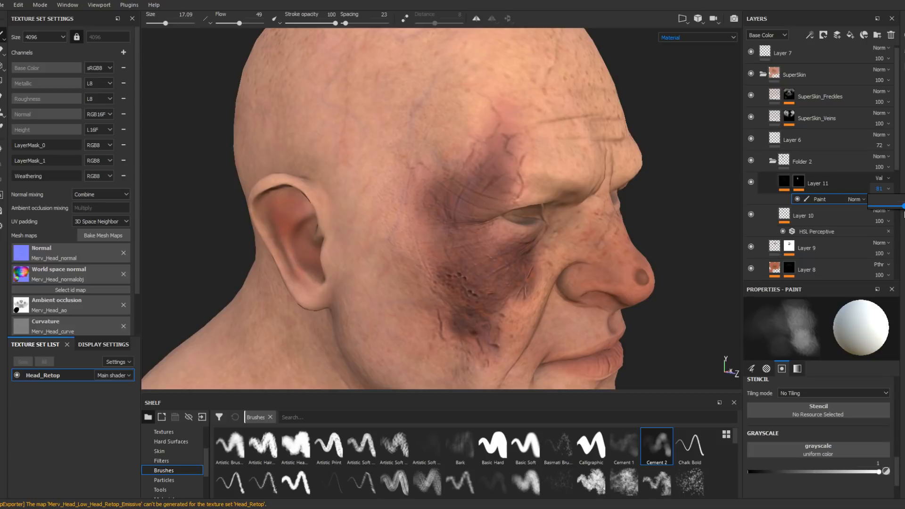
{"action": "left_click_drag", "start_coordinate": [434, 259], "coordinate": [581, 201], "text": "alt"}
{"action": "middle_click_drag", "start_coordinate": [553, 195], "coordinate": [550, 201], "text": "alt"}
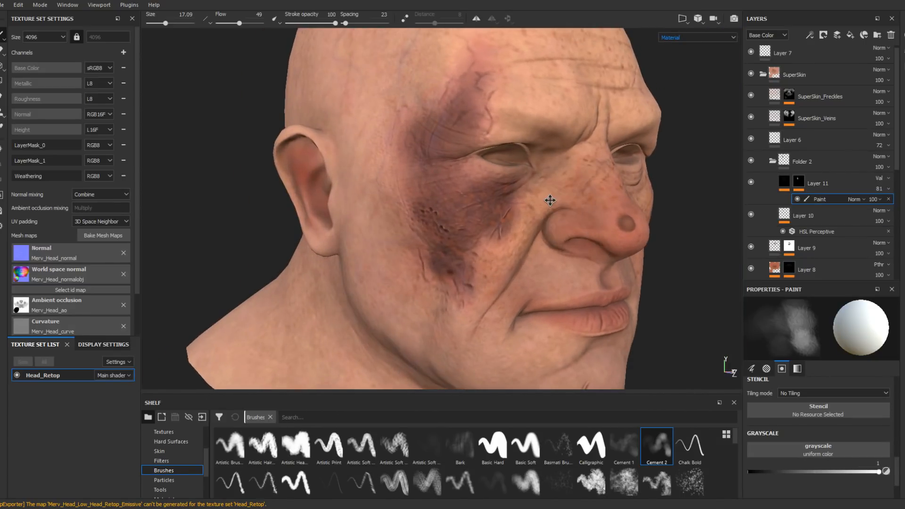
{"action": "right_click_drag", "start_coordinate": [550, 200], "coordinate": [330, 106], "text": "alt"}
{"action": "mouse_move", "coordinate": [464, 167]}
{"action": "left_mouse_down", "text": "alt"}
{"action": "mouse_move", "coordinate": [528, 166]}
{"action": "mouse_move", "coordinate": [452, 167]}
{"action": "left_mouse_up", "text": "alt"}
{"action": "right_click_drag", "start_coordinate": [452, 167], "coordinate": [657, 303], "text": "alt"}
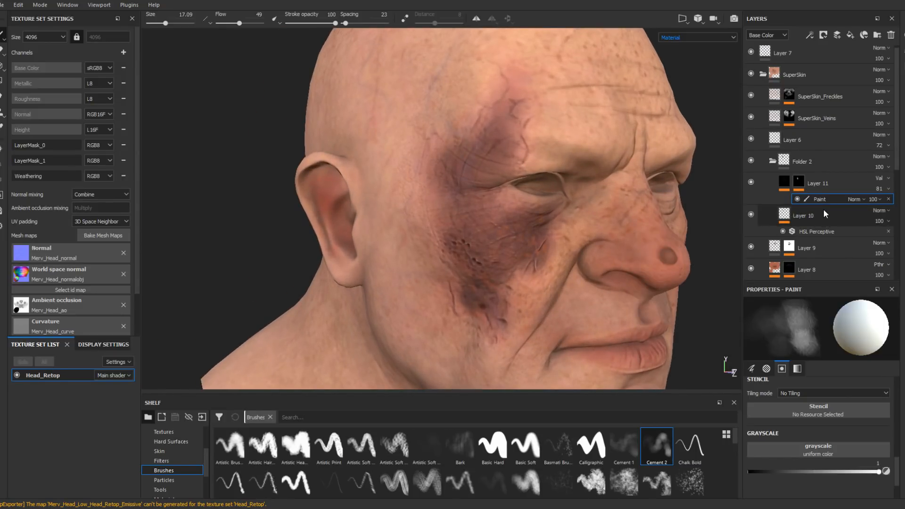
- Add a paint effect above the fill in Layer 11's content and set its base colour to white
{"action": "left_click", "coordinate": [785, 183]}
{"action": "left_click", "coordinate": [814, 201]}
{"action": "right_click", "coordinate": [814, 201]}
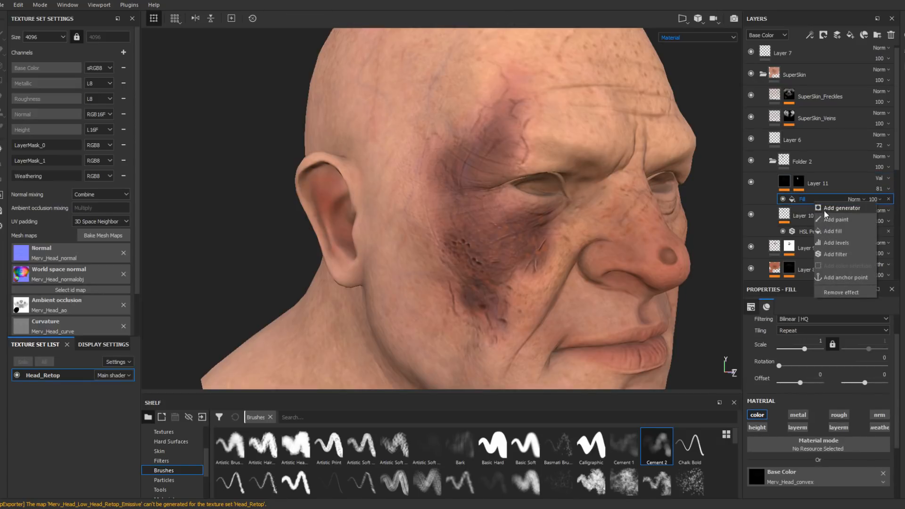
{"action": "left_click", "coordinate": [833, 219]}
{"action": "scroll", "coordinate": [789, 454], "scroll_direction": "down", "scroll_amount": 2}
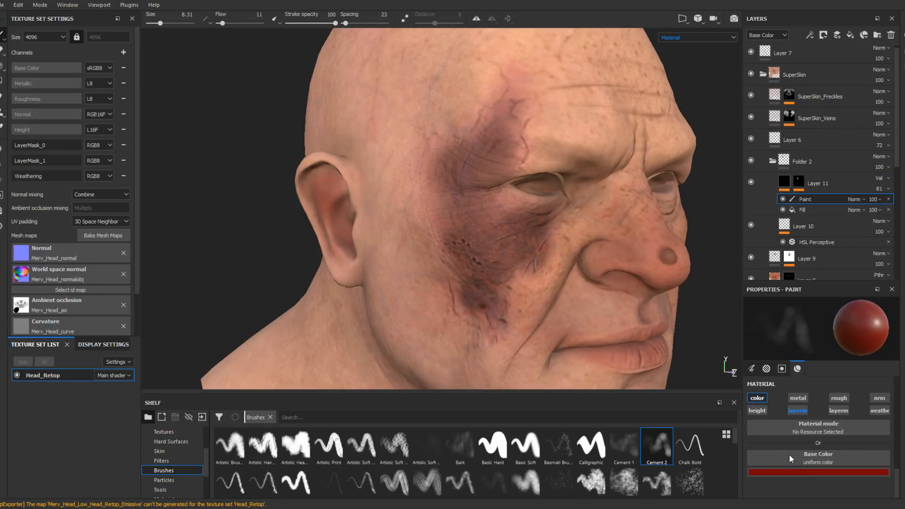
{"action": "left_click", "coordinate": [796, 473]}
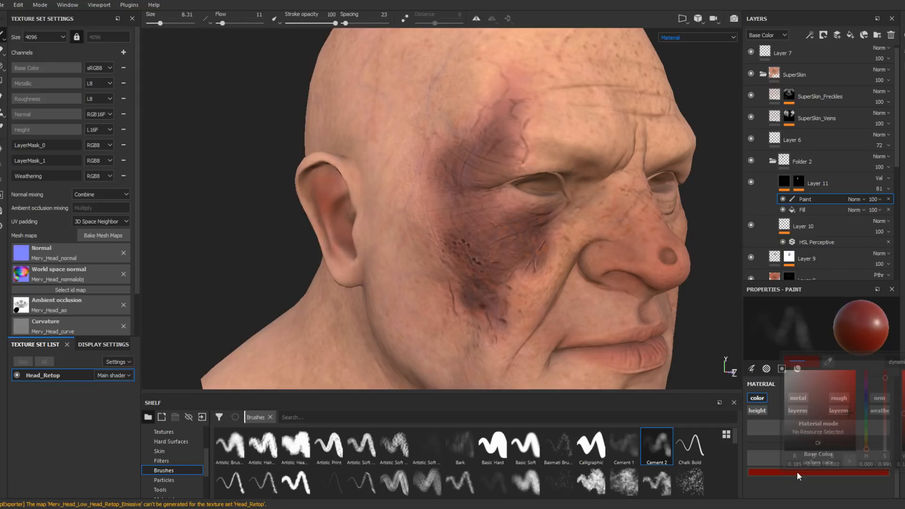
{"action": "left_click_drag", "start_coordinate": [802, 391], "coordinate": [773, 363]}
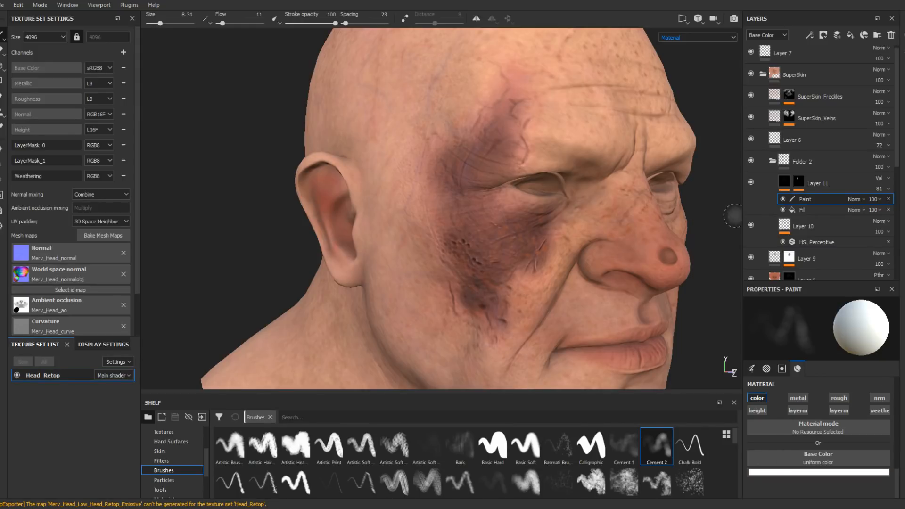
- Paint light strokes on the bruise under the eye with Cement 2 at size 3.56, then Cement 1 at size 7.31
{"action": "right_click_drag", "start_coordinate": [508, 238], "coordinate": [504, 239], "text": "ctrl"}
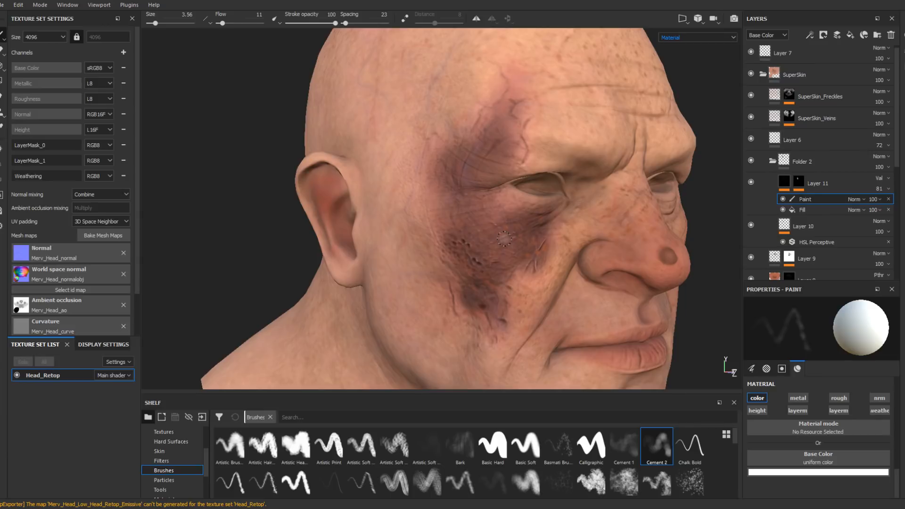
{"action": "left_click_drag", "start_coordinate": [494, 239], "coordinate": [508, 232]}
{"action": "left_click", "coordinate": [631, 442]}
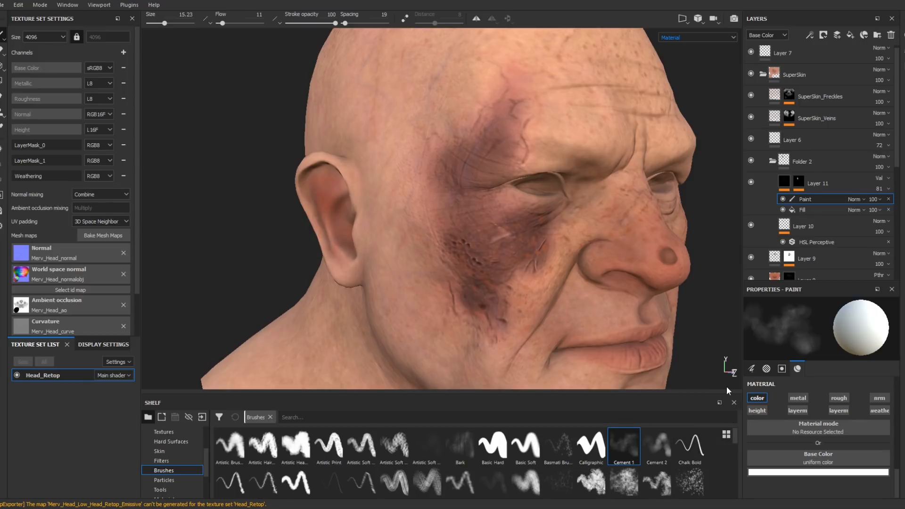
{"action": "right_click_drag", "start_coordinate": [498, 239], "coordinate": [476, 239], "text": "ctrl"}
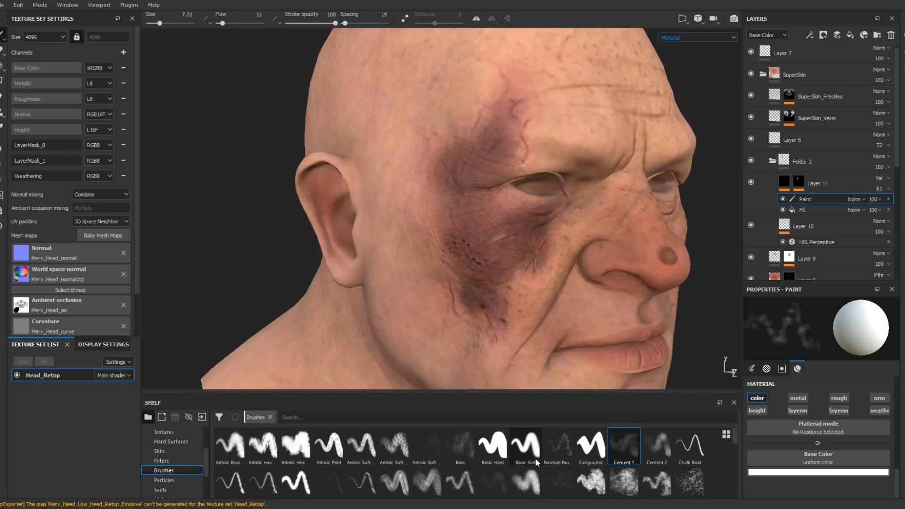
- Paint white highlights on the under-eye wrinkles and pitted cheek with an Artistic Soft brush at flow 94, sizes 3.5 and 6.11
{"action": "left_click", "coordinate": [435, 448]}
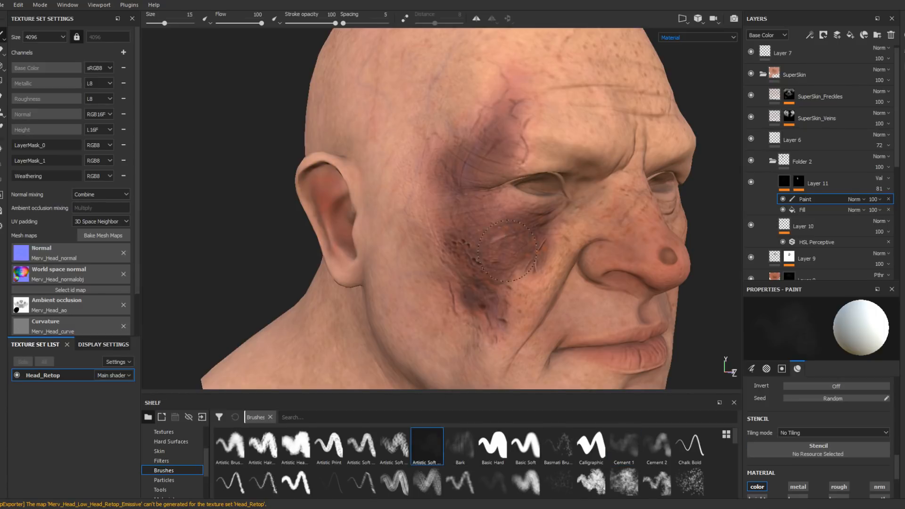
{"action": "key", "text": "bracketleft"}
{"action": "key", "text": "bracketleft"}
{"action": "left_click_drag", "start_coordinate": [526, 230], "coordinate": [521, 229], "text": "ctrl"}
{"action": "left_click_drag", "start_coordinate": [549, 247], "coordinate": [538, 243], "text": "alt"}
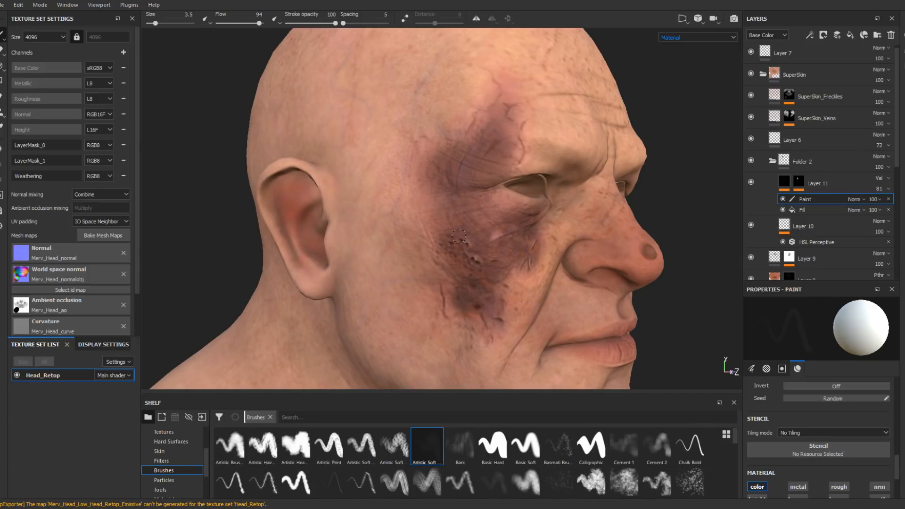
{"action": "right_click_drag", "start_coordinate": [459, 236], "coordinate": [476, 247], "text": "ctrl"}
{"action": "right_click_drag", "start_coordinate": [506, 265], "coordinate": [495, 261], "text": "ctrl"}
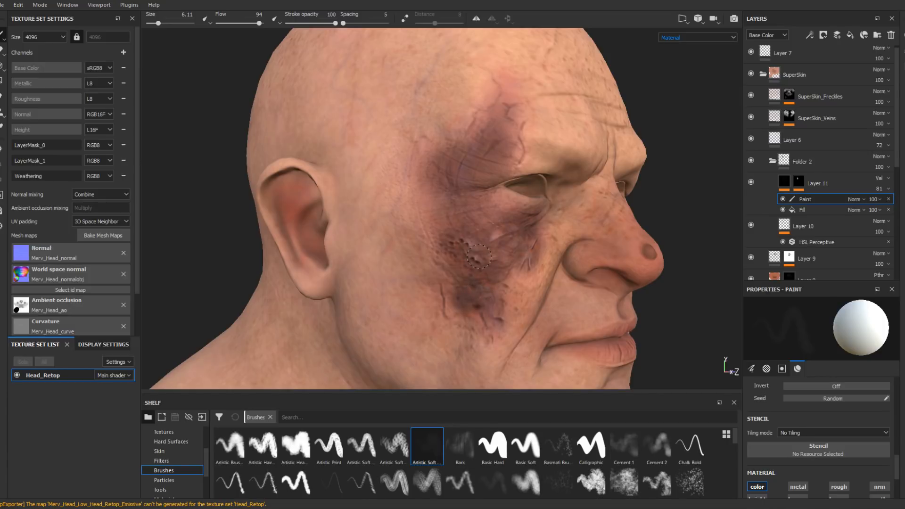
- Extend the white highlights up to the temple and outer eye corner, reducing the brush size to 3.5 and 2.16
{"action": "mouse_move", "coordinate": [476, 235]}
{"action": "left_mouse_down"}
{"action": "mouse_move", "coordinate": [466, 216]}
{"action": "mouse_move", "coordinate": [481, 205]}
{"action": "left_mouse_up"}
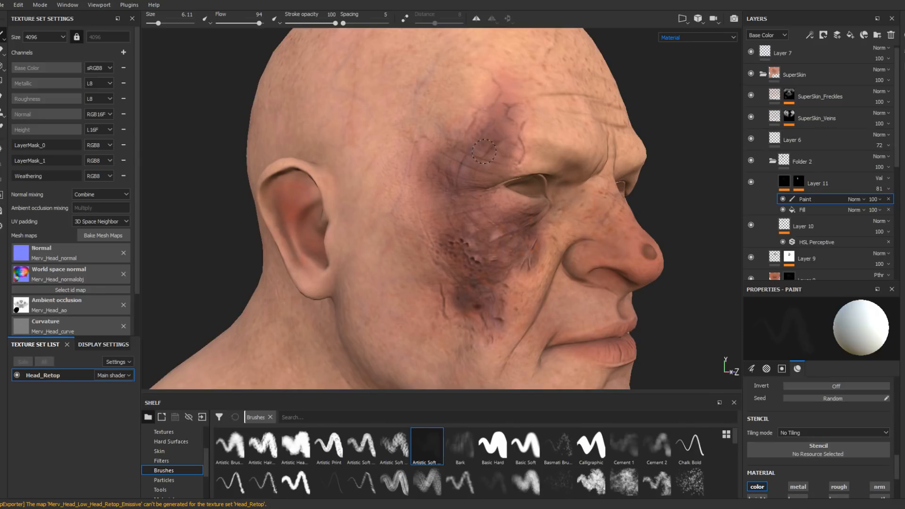
{"action": "key", "text": "bracketleft"}
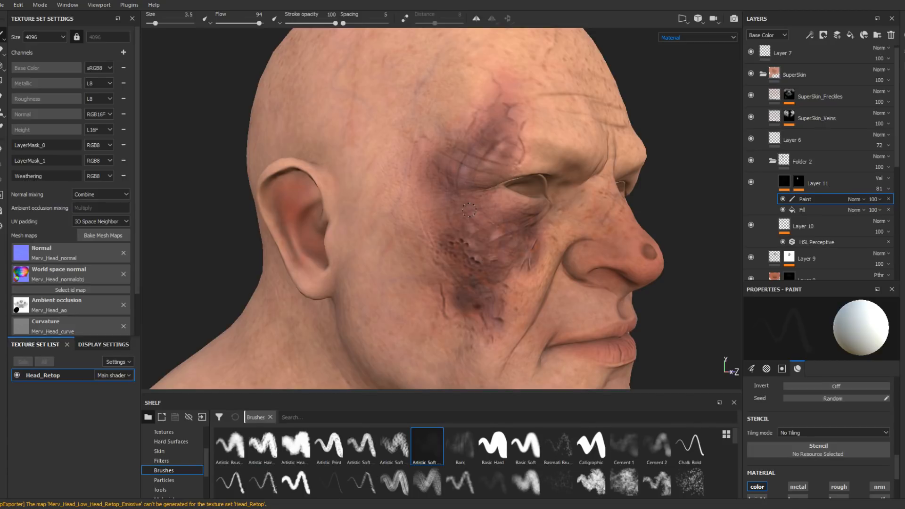
{"action": "left_click_drag", "start_coordinate": [470, 210], "coordinate": [489, 213]}
{"action": "right_click_drag", "start_coordinate": [518, 189], "coordinate": [476, 195], "text": "ctrl"}
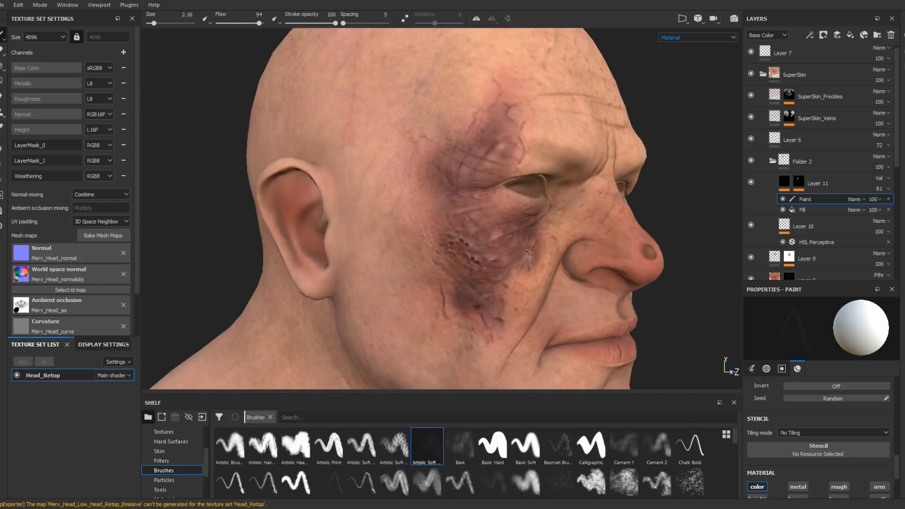
{"action": "mouse_move", "coordinate": [632, 255]}
{"action": "left_mouse_down", "text": "alt"}
{"action": "mouse_move", "coordinate": [537, 288]}
{"action": "mouse_move", "coordinate": [632, 256]}
{"action": "left_mouse_up", "text": "alt"}
- Add Layer 12 above Layer 11 and sample a muted red from the bruise in the Base Color view, returning to the Material view
{"action": "left_click", "coordinate": [833, 183]}
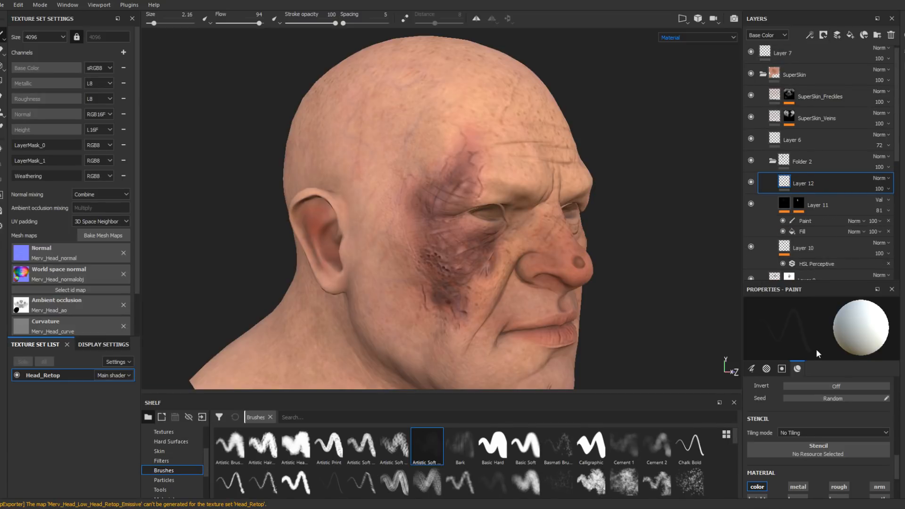
{"action": "scroll", "coordinate": [816, 349], "scroll_direction": "down", "scroll_amount": 2}
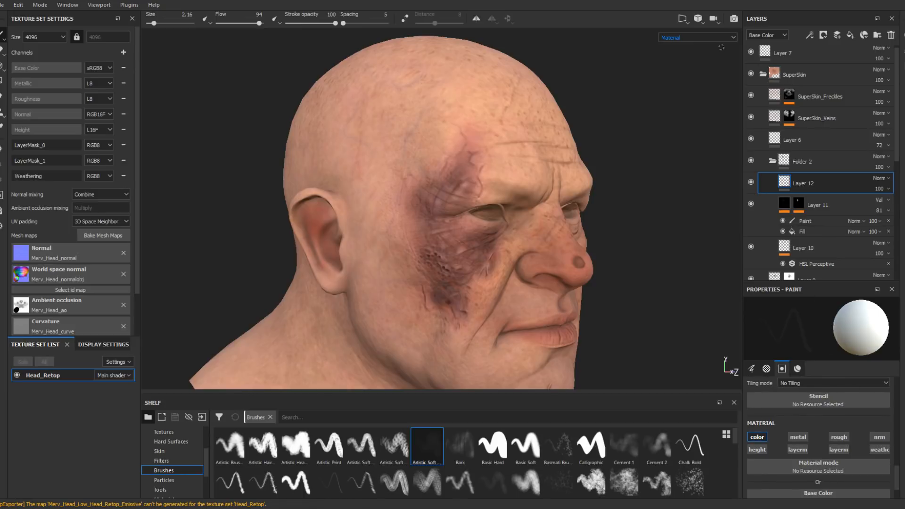
{"action": "left_click", "coordinate": [720, 38]}
{"action": "left_click", "coordinate": [695, 64]}
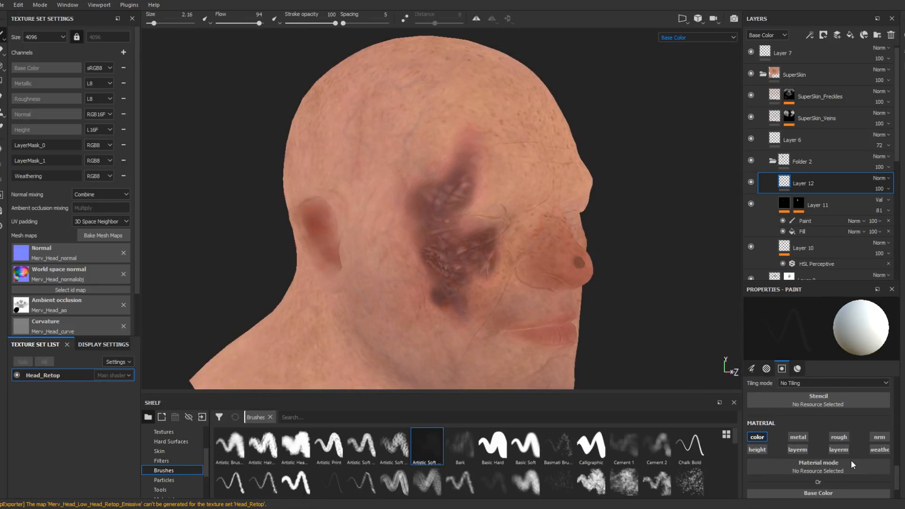
{"action": "scroll", "coordinate": [851, 460], "scroll_direction": "down", "scroll_amount": 2}
{"action": "left_click", "coordinate": [830, 472]}
{"action": "mouse_move", "coordinate": [828, 362]}
{"action": "left_mouse_down"}
{"action": "mouse_move", "coordinate": [812, 364]}
{"action": "mouse_move", "coordinate": [466, 218]}
{"action": "mouse_move", "coordinate": [443, 250]}
{"action": "left_mouse_up"}
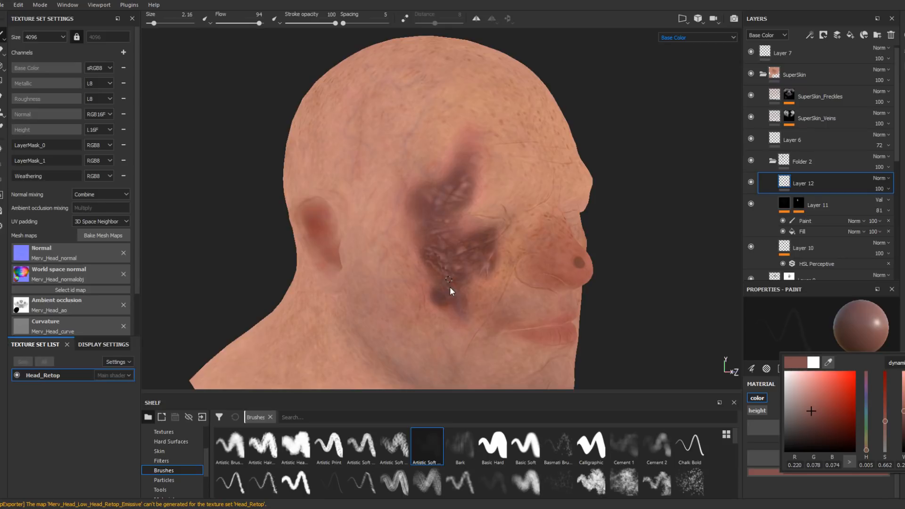
{"action": "left_click", "coordinate": [698, 38]}
{"action": "left_click", "coordinate": [679, 46]}
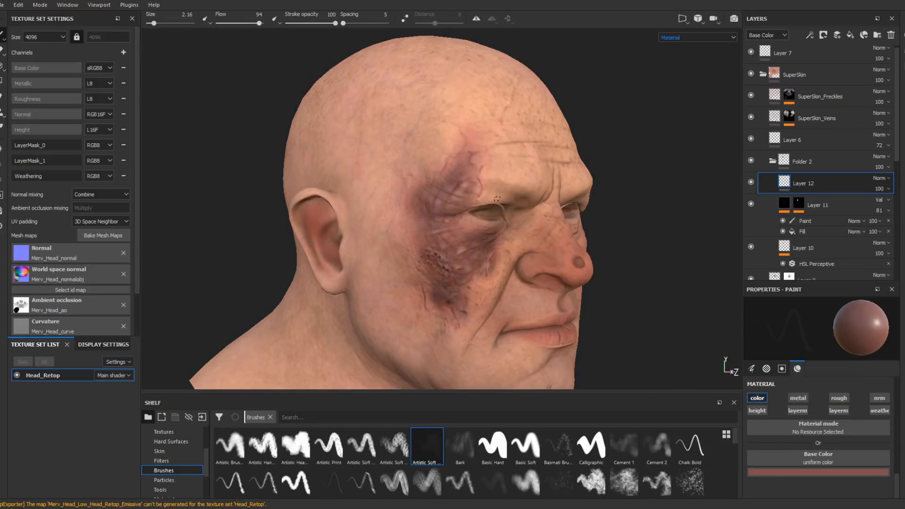
- Choose a redder paint colour for Layer 12 and set the brush size to 10.63
{"action": "left_click_drag", "start_coordinate": [623, 251], "coordinate": [649, 245], "text": "alt"}
{"action": "scroll", "coordinate": [621, 211], "scroll_direction": "up", "scroll_amount": 3}
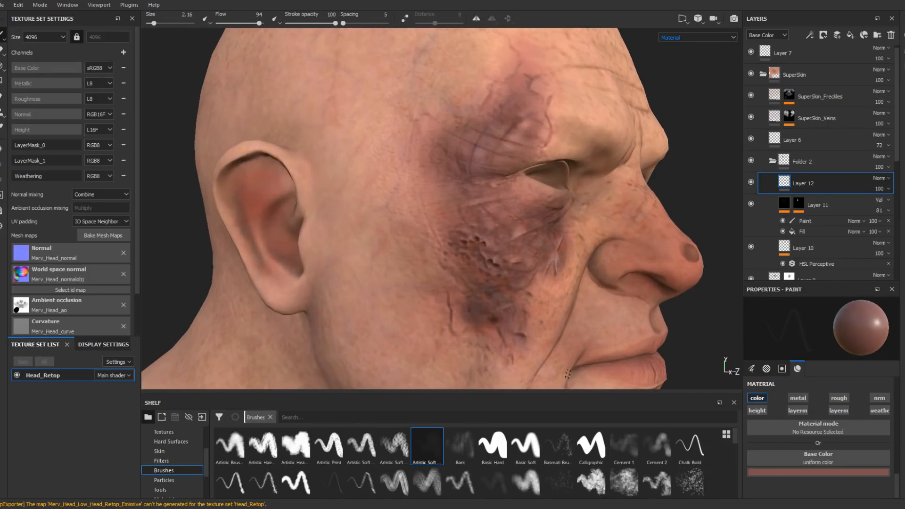
{"action": "left_click", "coordinate": [848, 474]}
{"action": "left_click", "coordinate": [510, 224]}
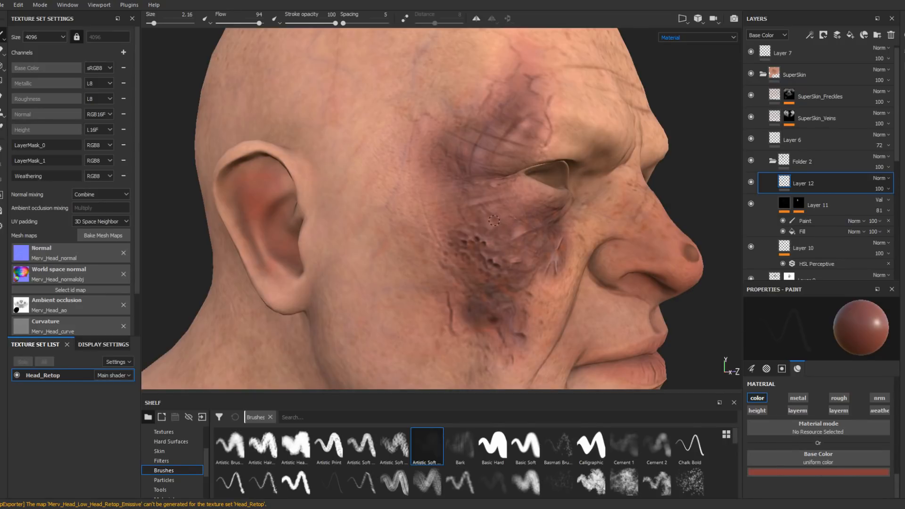
{"action": "scroll", "coordinate": [517, 245], "scroll_direction": "up", "scroll_amount": 2}
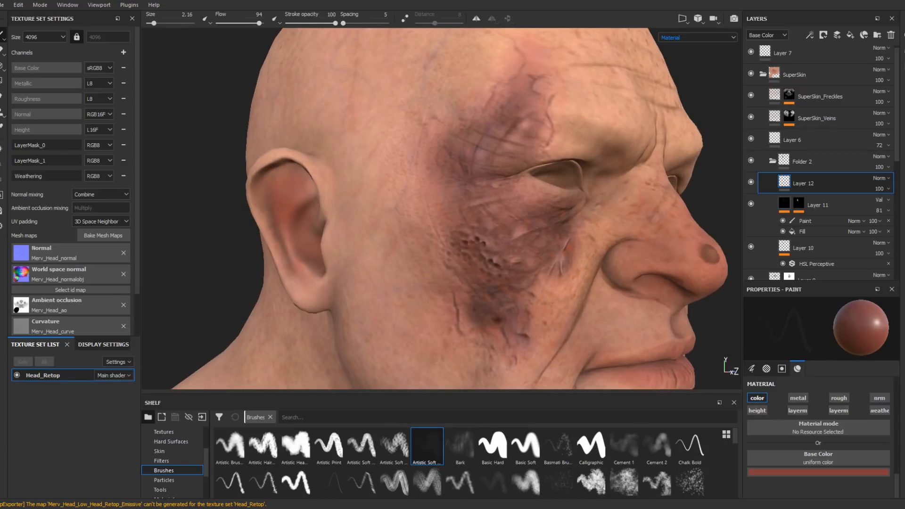
{"action": "scroll", "coordinate": [897, 466], "scroll_direction": "up", "scroll_amount": 5}
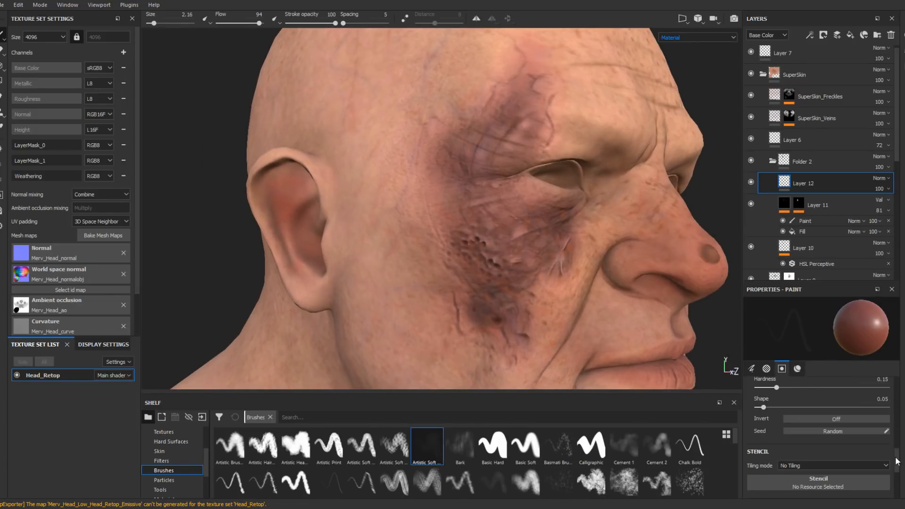
{"action": "scroll", "coordinate": [897, 435], "scroll_direction": "up", "scroll_amount": 5}
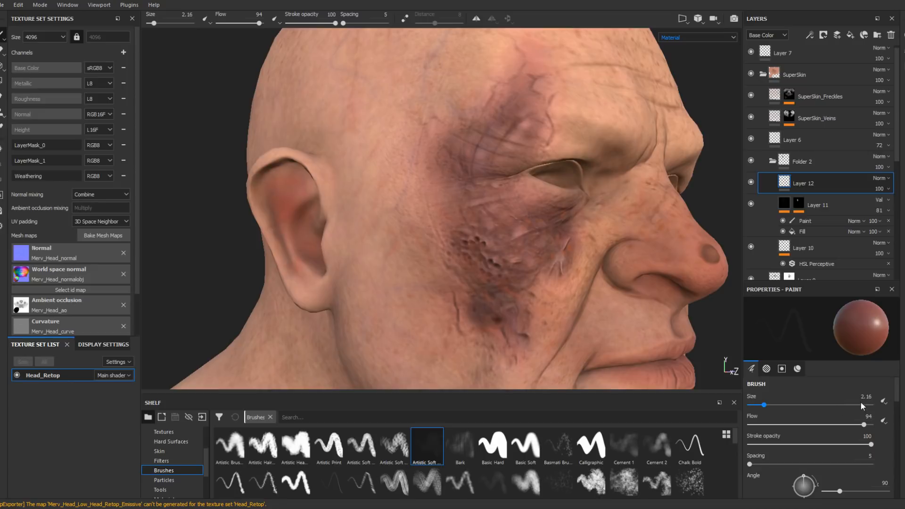
{"action": "left_click", "coordinate": [774, 405]}
{"action": "left_click_drag", "start_coordinate": [774, 403], "coordinate": [787, 405]}
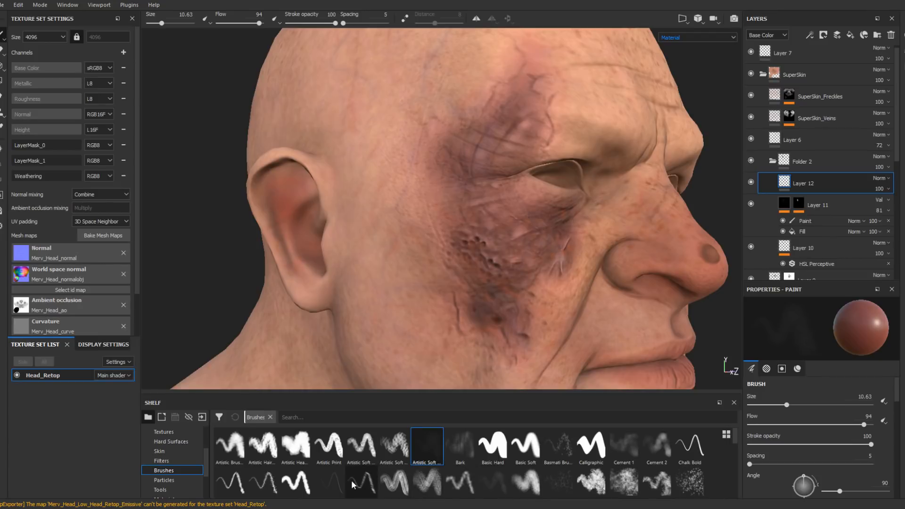
- Switch to the first Artistic Brush with a dark red base colour and set its flow to 10
{"action": "left_click", "coordinate": [229, 446]}
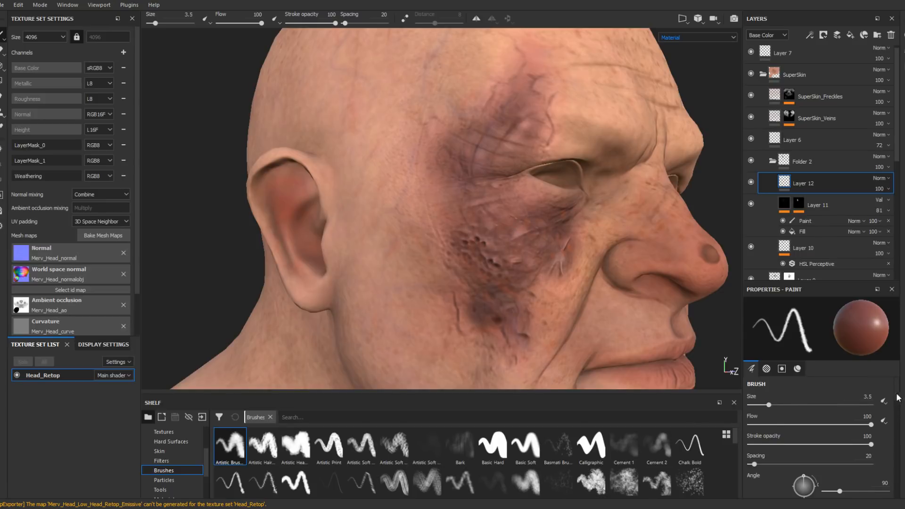
{"action": "left_click_drag", "start_coordinate": [897, 396], "coordinate": [900, 491]}
{"action": "left_click", "coordinate": [859, 472]}
{"action": "left_click", "coordinate": [843, 425]}
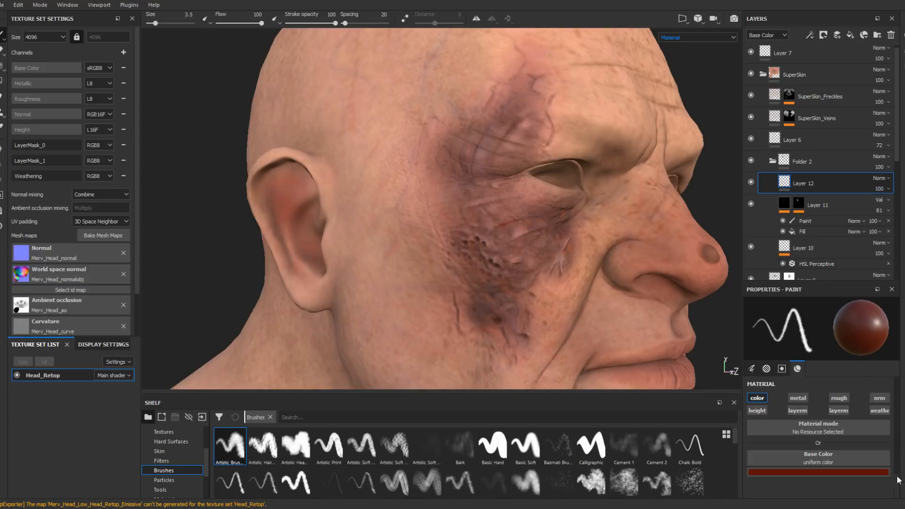
{"action": "left_click_drag", "start_coordinate": [899, 488], "coordinate": [892, 395]}
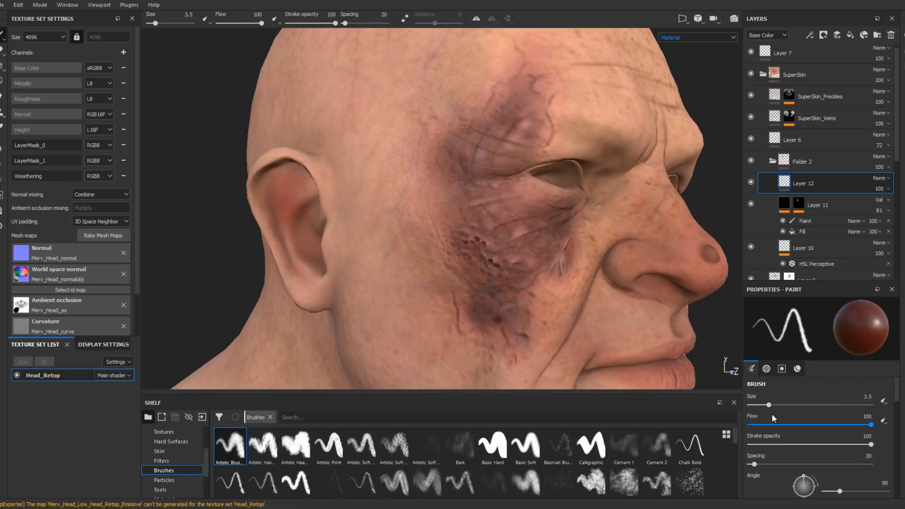
{"action": "left_click_drag", "start_coordinate": [772, 414], "coordinate": [760, 415]}
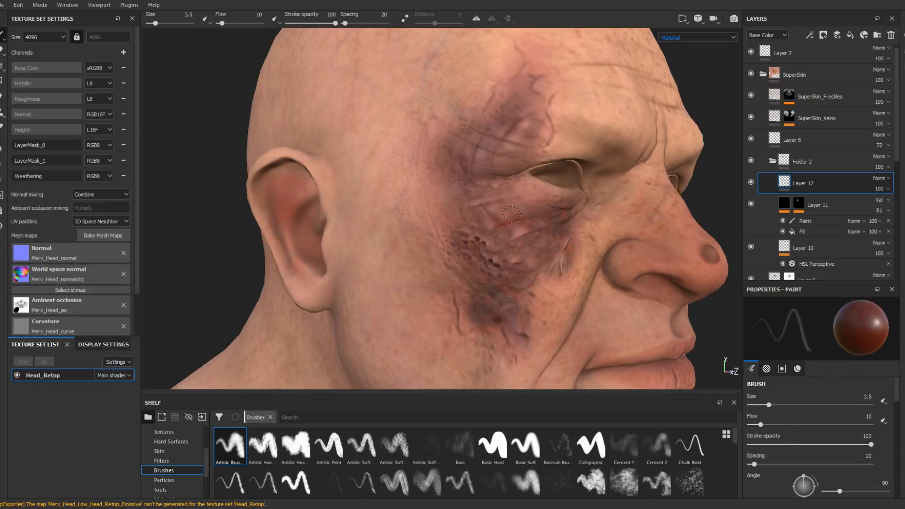
- Paint dark red on Layer 12 under the eye and down the outer cheek, enlarging the brush to 7.14 and 13.49
{"action": "mouse_move", "coordinate": [518, 220]}
{"action": "right_mouse_down", "text": "ctrl"}
{"action": "mouse_move", "coordinate": [534, 230]}
{"action": "mouse_move", "coordinate": [516, 230]}
{"action": "right_mouse_up", "text": "ctrl"}
{"action": "key", "text": "bracketright"}
{"action": "key", "text": "bracketright"}
{"action": "key", "text": "bracketright"}
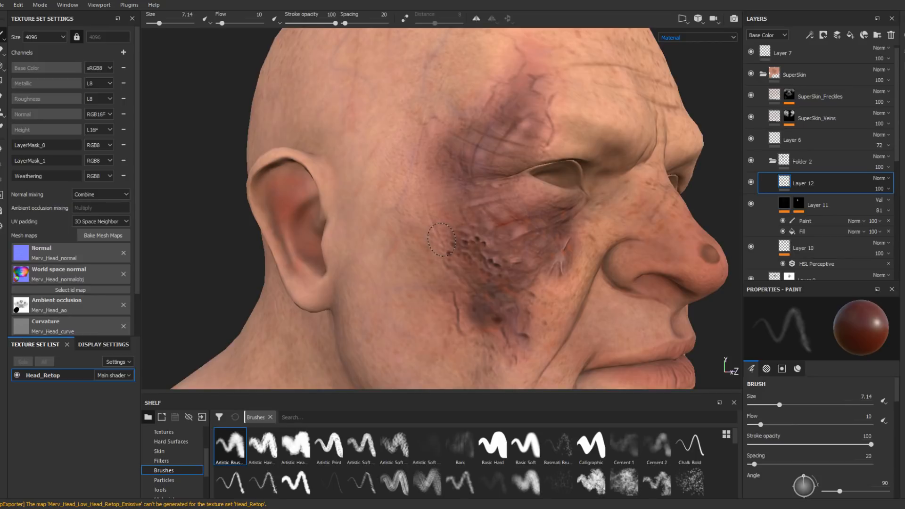
{"action": "key", "text": "bracketright"}
{"action": "key", "text": "bracketright"}
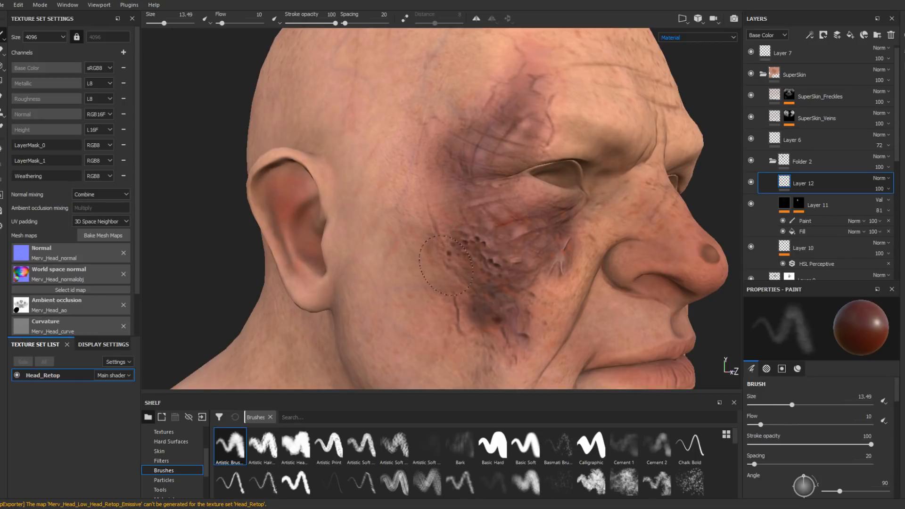
{"action": "mouse_move", "coordinate": [451, 273]}
{"action": "left_mouse_down"}
{"action": "mouse_move", "coordinate": [465, 281]}
{"action": "mouse_move", "coordinate": [460, 328]}
{"action": "left_mouse_up"}
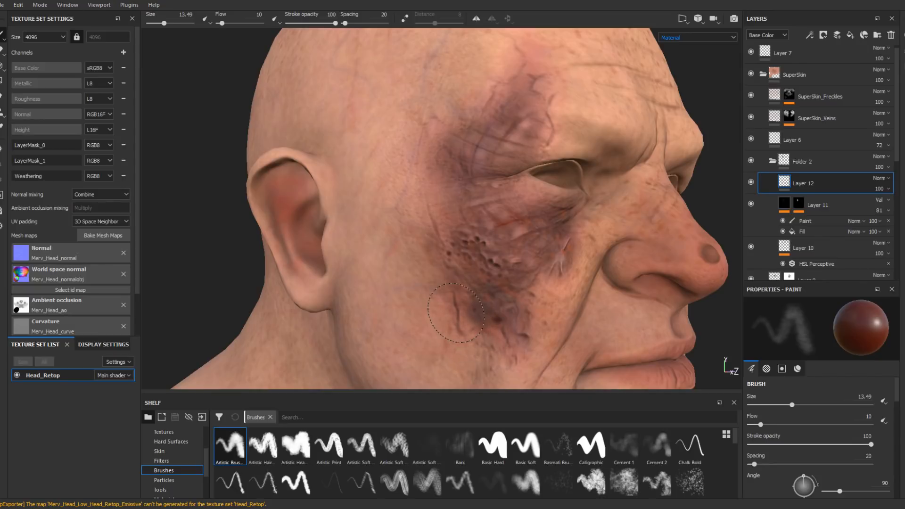
- Spread the red tint over the lower cheek and the bruise's lower edge at brush size 21.84
{"action": "key", "text": "bracketright"}
{"action": "key", "text": "bracketright"}
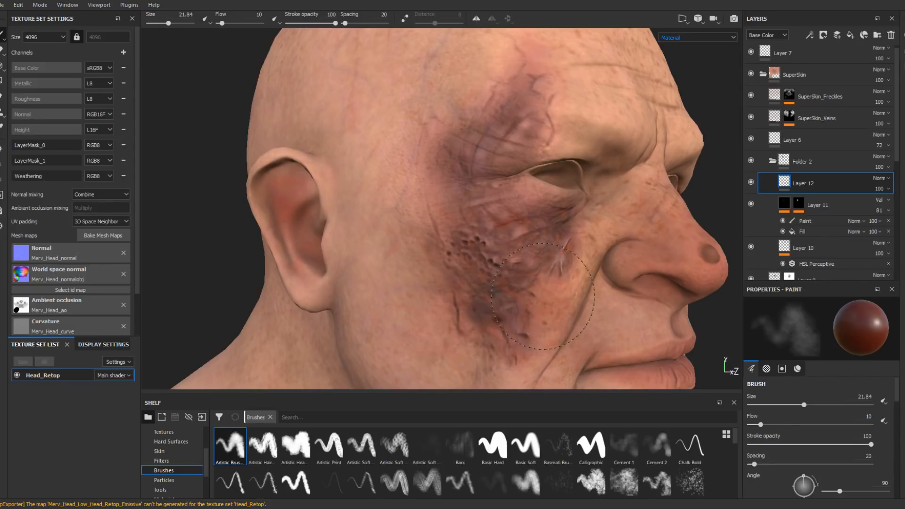
{"action": "left_click_drag", "start_coordinate": [546, 319], "coordinate": [557, 302]}
{"action": "middle_click_drag", "start_coordinate": [560, 281], "coordinate": [568, 202], "text": "alt"}
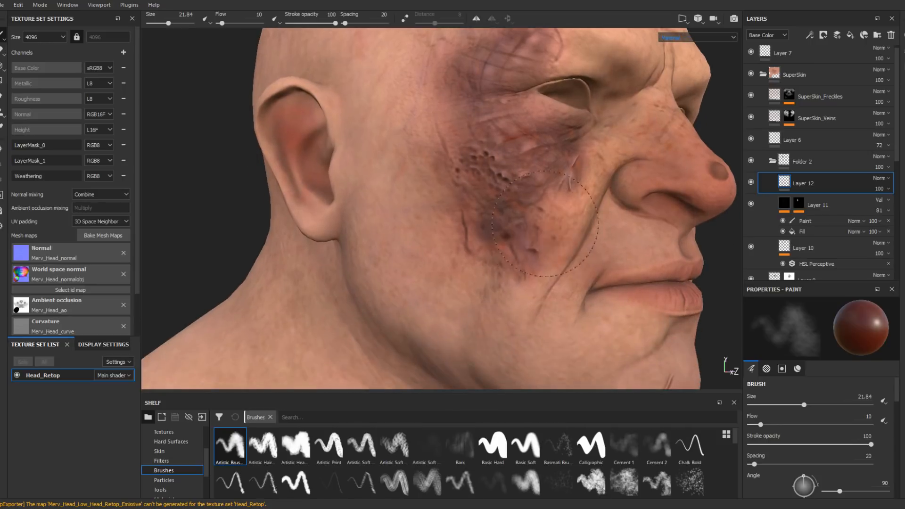
{"action": "left_click_drag", "start_coordinate": [506, 279], "coordinate": [492, 266]}
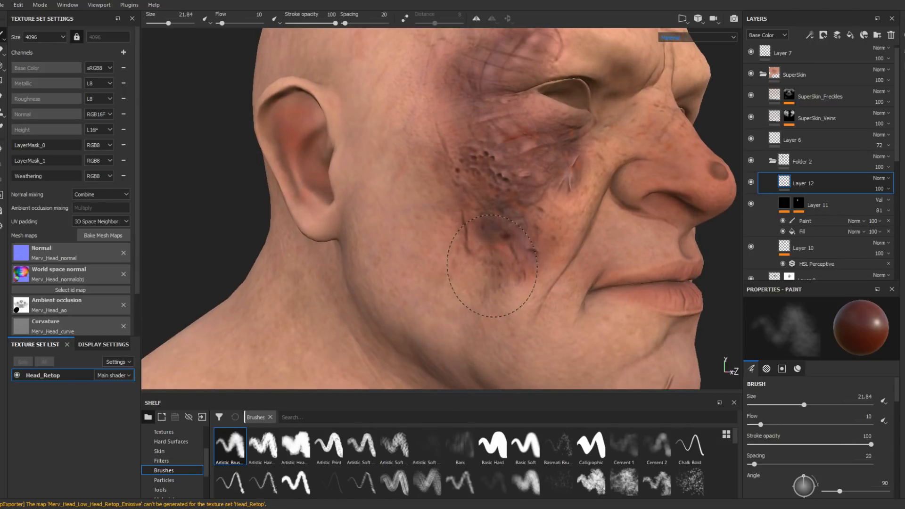
{"action": "middle_click_drag", "start_coordinate": [493, 266], "coordinate": [471, 329], "text": "alt"}
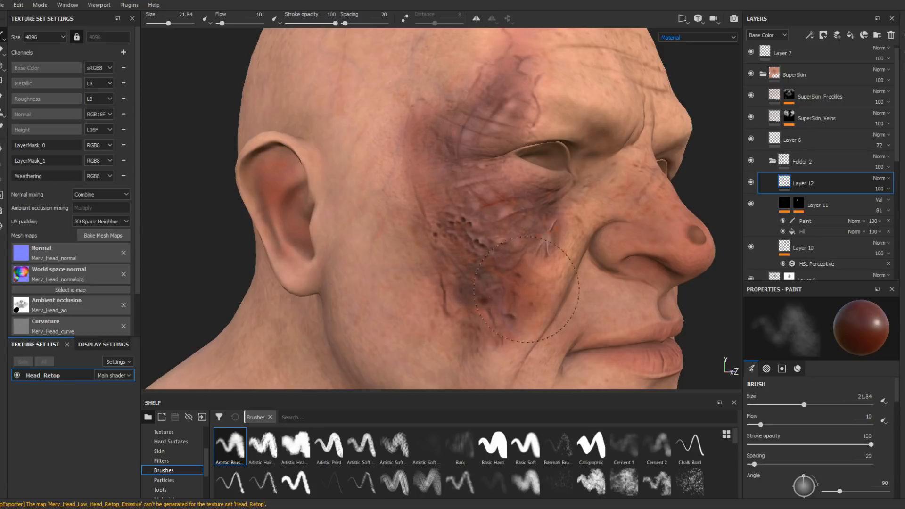
- Paint dark red on Layer 12 below the eye and beside its outer corner, alternating brush sizes 5.16 and 13.49
{"action": "middle_click_drag", "start_coordinate": [516, 289], "coordinate": [494, 304], "text": "alt"}
{"action": "left_click_drag", "start_coordinate": [494, 305], "coordinate": [483, 293], "text": "alt"}
{"action": "right_click_drag", "start_coordinate": [491, 238], "coordinate": [460, 238], "text": "ctrl"}
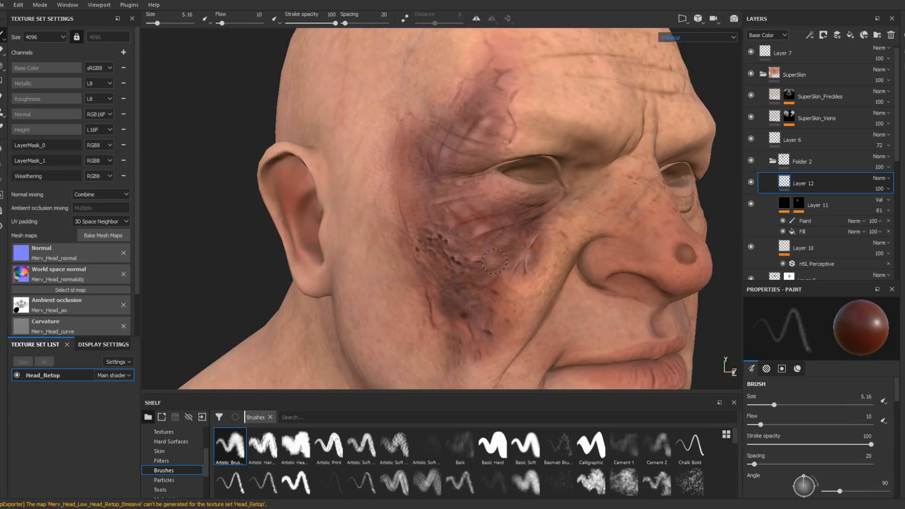
{"action": "right_click_drag", "start_coordinate": [494, 260], "coordinate": [510, 261], "text": "ctrl"}
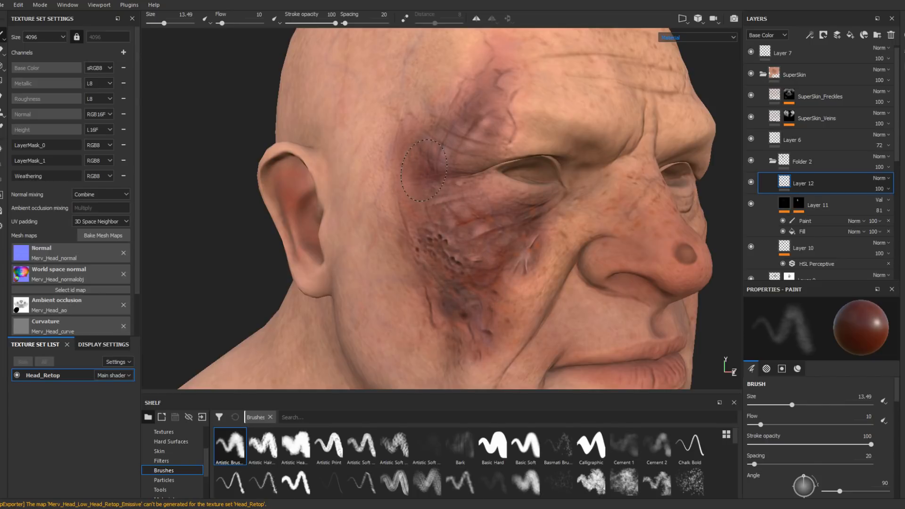
{"action": "left_click_drag", "start_coordinate": [424, 170], "coordinate": [420, 158]}
{"action": "mouse_move", "coordinate": [450, 147]}
{"action": "right_mouse_down", "text": "ctrl"}
{"action": "mouse_move", "coordinate": [419, 147]}
{"action": "mouse_move", "coordinate": [444, 134]}
{"action": "right_mouse_up", "text": "ctrl"}
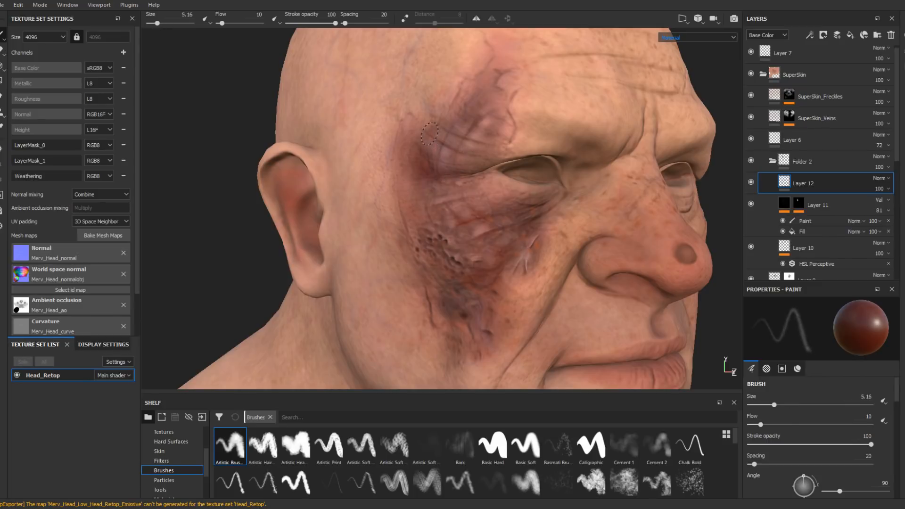
{"action": "left_click_drag", "start_coordinate": [437, 148], "coordinate": [437, 134]}
- Tint the upper eyelid and the bruise above the eye dark red at brush sizes 20.01 and 7.14
{"action": "right_click_drag", "start_coordinate": [466, 142], "coordinate": [509, 142], "text": "ctrl"}
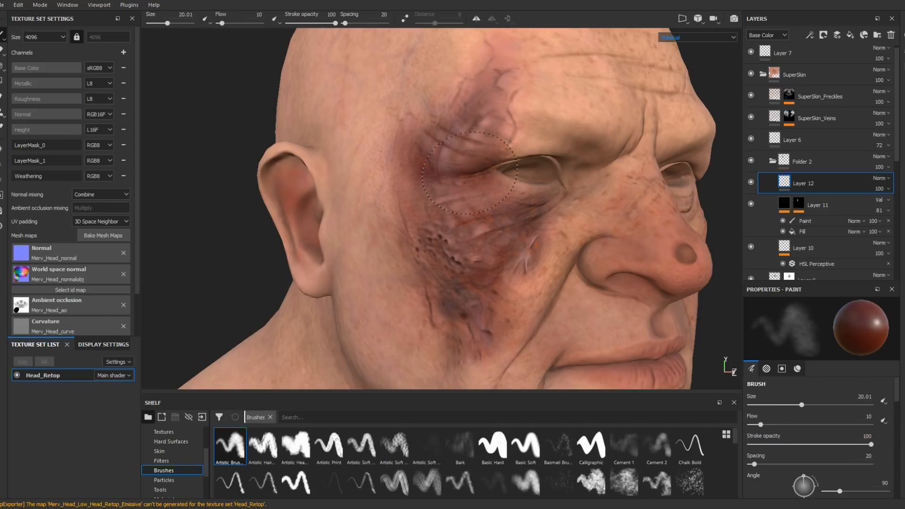
{"action": "left_click_drag", "start_coordinate": [510, 152], "coordinate": [509, 144]}
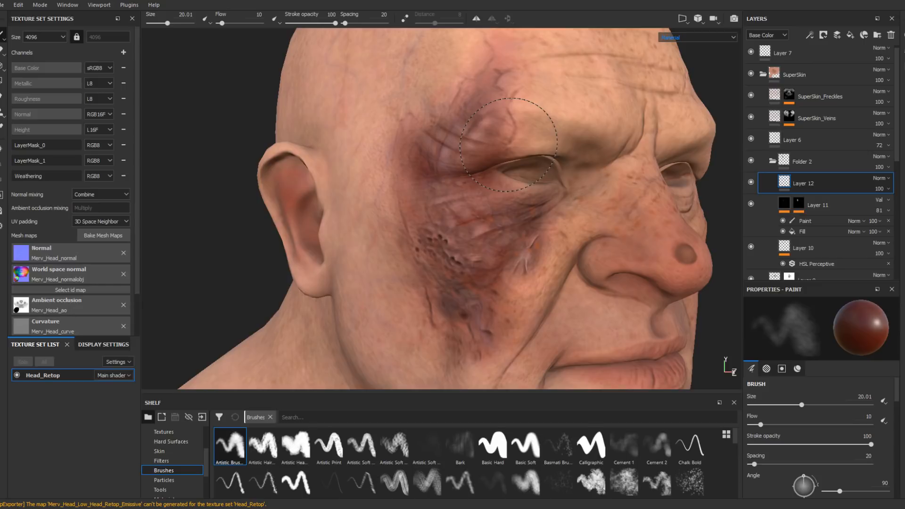
{"action": "right_click_drag", "start_coordinate": [509, 145], "coordinate": [490, 144], "text": "ctrl"}
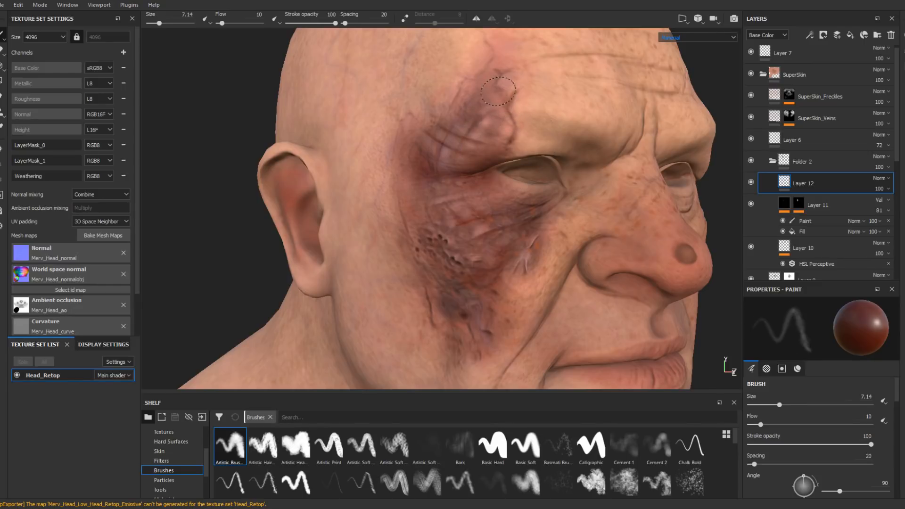
{"action": "mouse_move", "coordinate": [491, 85]}
{"action": "left_mouse_down"}
{"action": "mouse_move", "coordinate": [508, 101]}
{"action": "mouse_move", "coordinate": [498, 103]}
{"action": "mouse_move", "coordinate": [496, 118]}
{"action": "mouse_move", "coordinate": [511, 121]}
{"action": "mouse_move", "coordinate": [503, 132]}
{"action": "left_mouse_up"}
- Redden the bruise's upper part on the temple and forehead at brush size 16.59
{"action": "left_click_drag", "start_coordinate": [532, 290], "coordinate": [554, 255], "text": "alt"}
{"action": "middle_click_drag", "start_coordinate": [554, 255], "coordinate": [557, 313], "text": "alt"}
{"action": "right_click_drag", "start_coordinate": [484, 178], "coordinate": [464, 159], "text": "ctrl"}
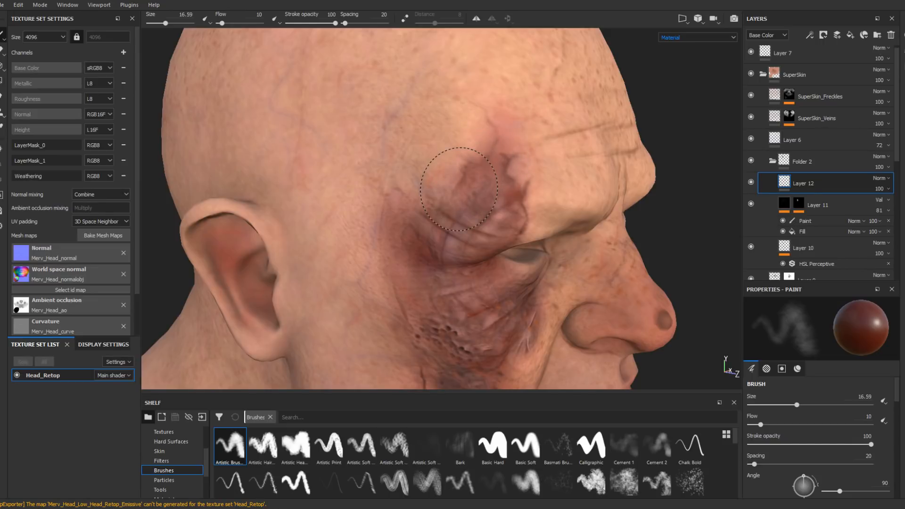
{"action": "left_click_drag", "start_coordinate": [459, 190], "coordinate": [461, 162]}
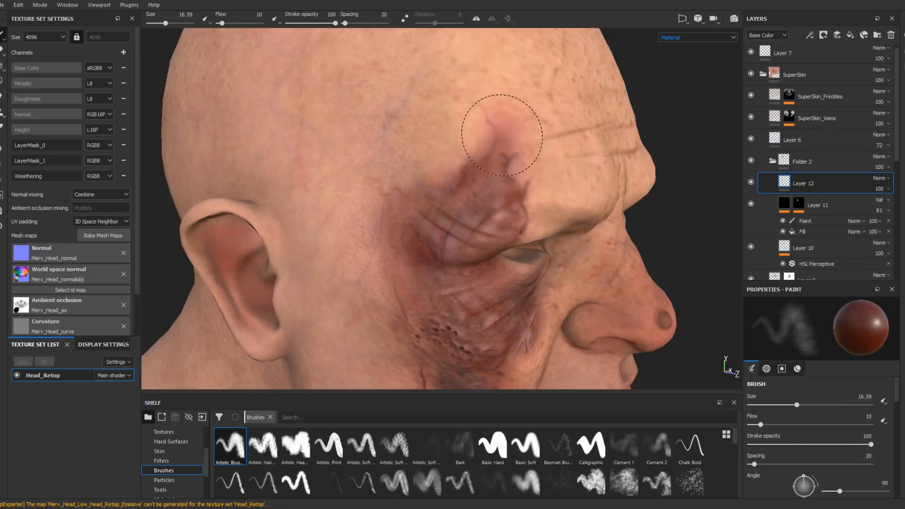
{"action": "mouse_move", "coordinate": [556, 307]}
{"action": "middle_mouse_down", "text": "alt"}
{"action": "mouse_move", "coordinate": [564, 265]}
{"action": "mouse_move", "coordinate": [587, 238]}
{"action": "middle_mouse_up", "text": "alt"}
{"action": "right_click_drag", "start_coordinate": [587, 238], "coordinate": [478, 37], "text": "alt"}
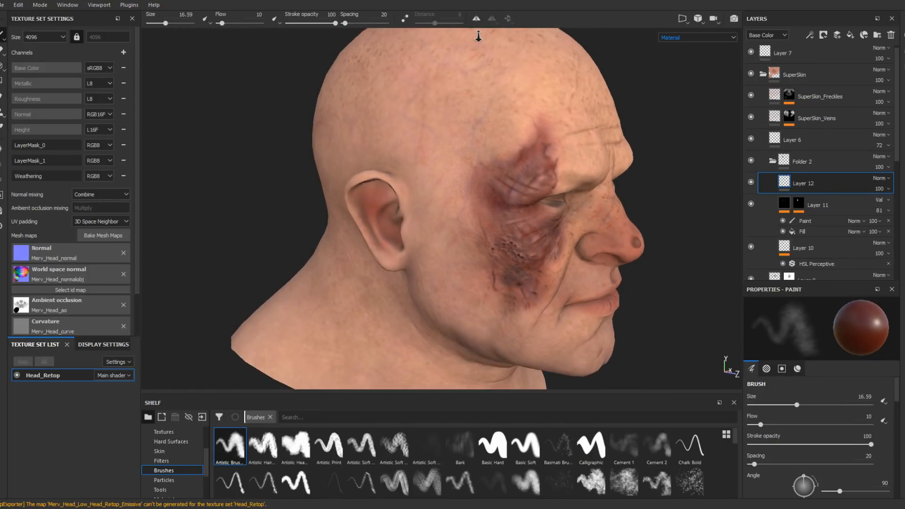
{"action": "left_click_drag", "start_coordinate": [479, 36], "coordinate": [499, 320], "text": "alt"}
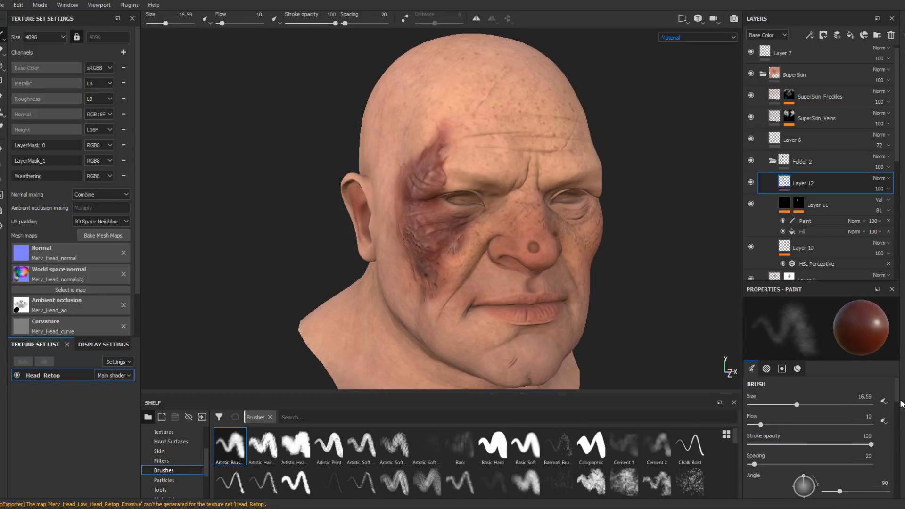
- Set the paint's base color to pink (R 0.649, G 0.064, B 0.401) and reduce the brush size to 6.11
{"action": "scroll", "coordinate": [899, 410], "scroll_direction": "down", "scroll_amount": 5}
{"action": "left_click", "coordinate": [847, 474]}
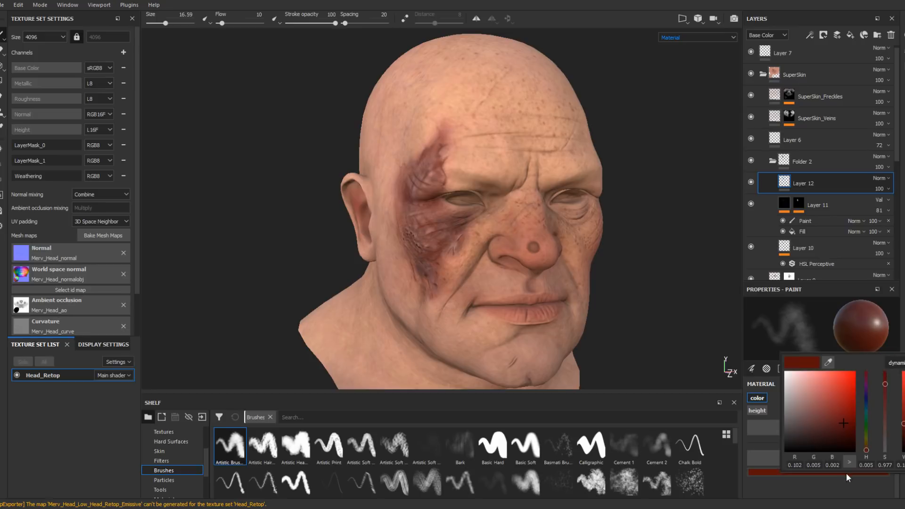
{"action": "left_click_drag", "start_coordinate": [867, 382], "coordinate": [831, 385]}
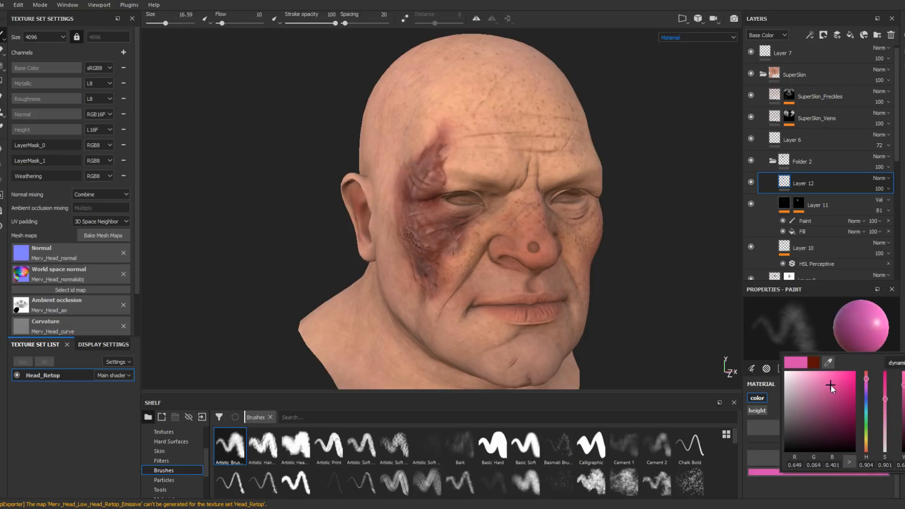
{"action": "left_click_drag", "start_coordinate": [621, 198], "coordinate": [722, 213], "text": "alt"}
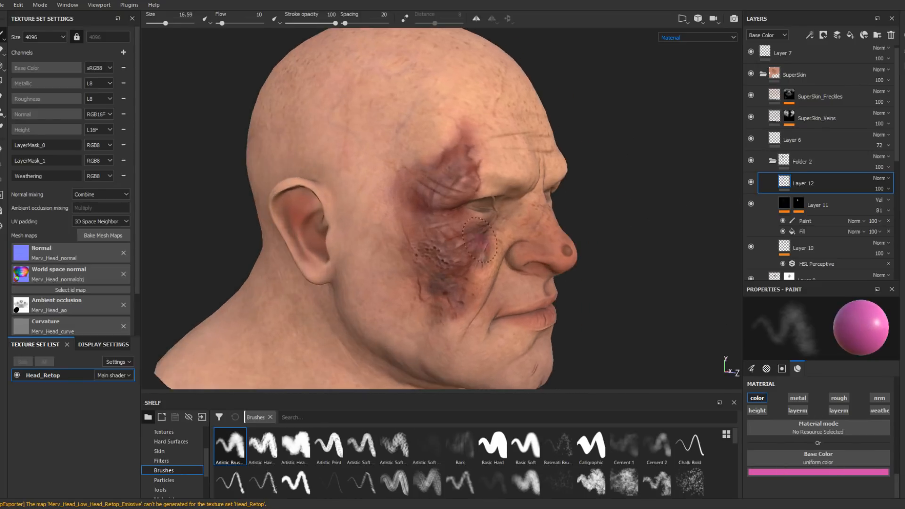
{"action": "middle_click_drag", "start_coordinate": [467, 208], "coordinate": [518, 208], "text": "alt"}
{"action": "mouse_move", "coordinate": [517, 217]}
{"action": "right_mouse_down", "text": "alt"}
{"action": "mouse_move", "coordinate": [552, 276]}
{"action": "mouse_move", "coordinate": [490, 266]}
{"action": "right_mouse_up", "text": "alt"}
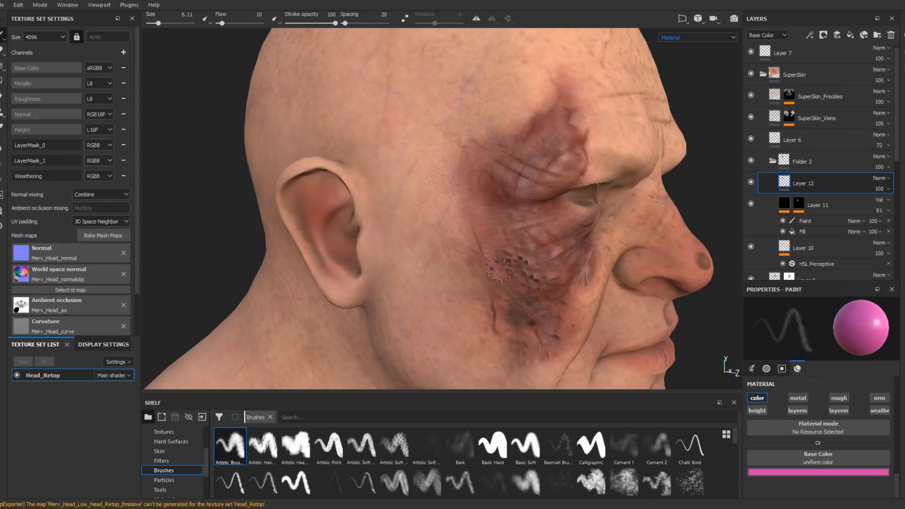
- Mute the pink base color and enlarge the brush to 15 and 23.75, testing the colour on the cheek bruise
{"action": "key", "text": "bracketright"}
{"action": "key", "text": "bracketright"}
{"action": "key", "text": "bracketright"}
{"action": "key", "text": "bracketright"}
{"action": "key", "text": "bracketright"}
{"action": "key", "text": "bracketright"}
{"action": "key", "text": "bracketright"}
{"action": "key", "text": "bracketright"}
{"action": "key", "text": "bracketright"}
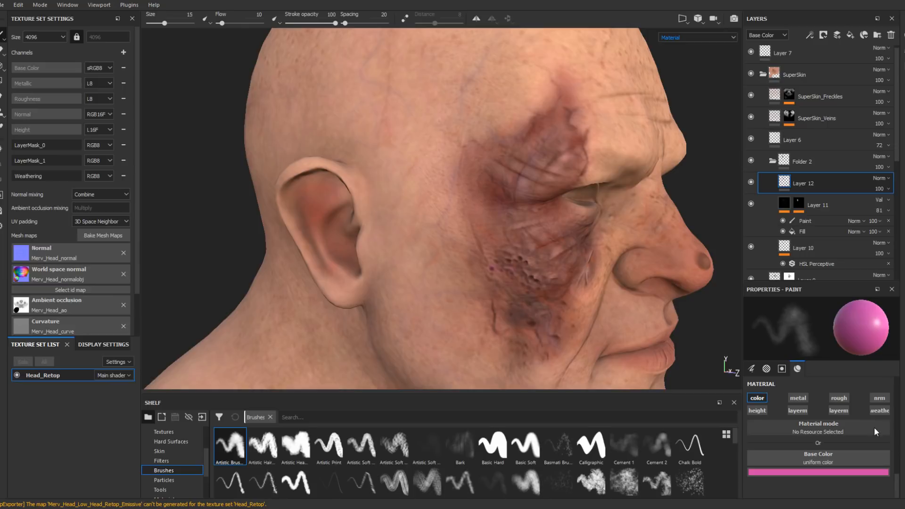
{"action": "left_click", "coordinate": [818, 472]}
{"action": "left_click", "coordinate": [817, 400]}
{"action": "mouse_move", "coordinate": [491, 255]}
{"action": "left_mouse_down"}
{"action": "mouse_move", "coordinate": [487, 243]}
{"action": "mouse_move", "coordinate": [487, 262]}
{"action": "left_mouse_up"}
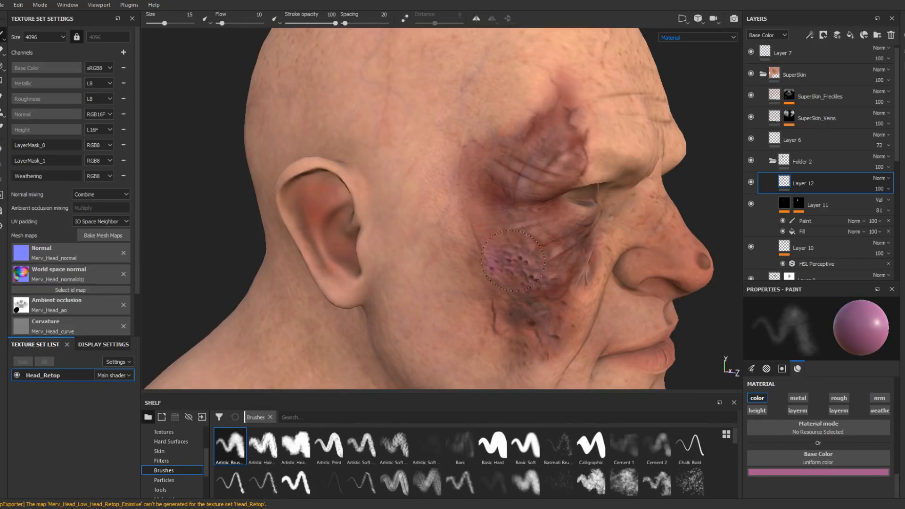
{"action": "key", "text": "bracketright"}
{"action": "key", "text": "bracketright"}
{"action": "key", "text": "bracketright"}
{"action": "key", "text": "bracketright"}
{"action": "key", "text": "bracketright"}
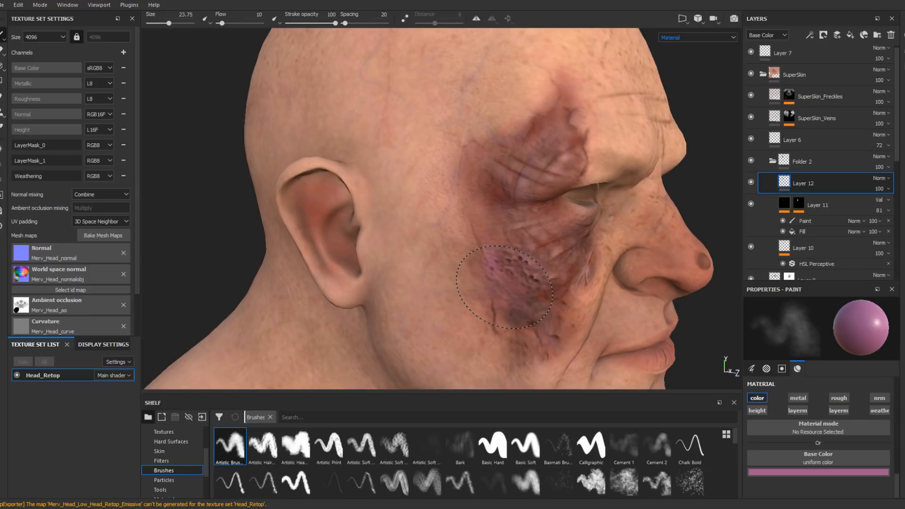
- Try painting muted pink across the bruise on Layer 12, and undo the strokes
{"action": "mouse_move", "coordinate": [505, 287]}
{"action": "left_mouse_down"}
{"action": "mouse_move", "coordinate": [535, 333]}
{"action": "mouse_move", "coordinate": [570, 321]}
{"action": "mouse_move", "coordinate": [580, 254]}
{"action": "left_mouse_up"}
{"action": "mouse_move", "coordinate": [580, 499]}
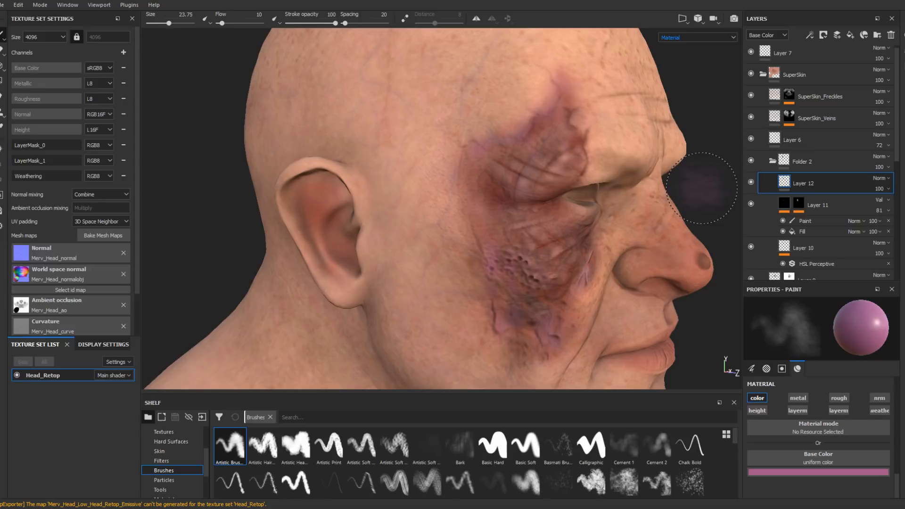
{"action": "key", "text": "ctrl"}
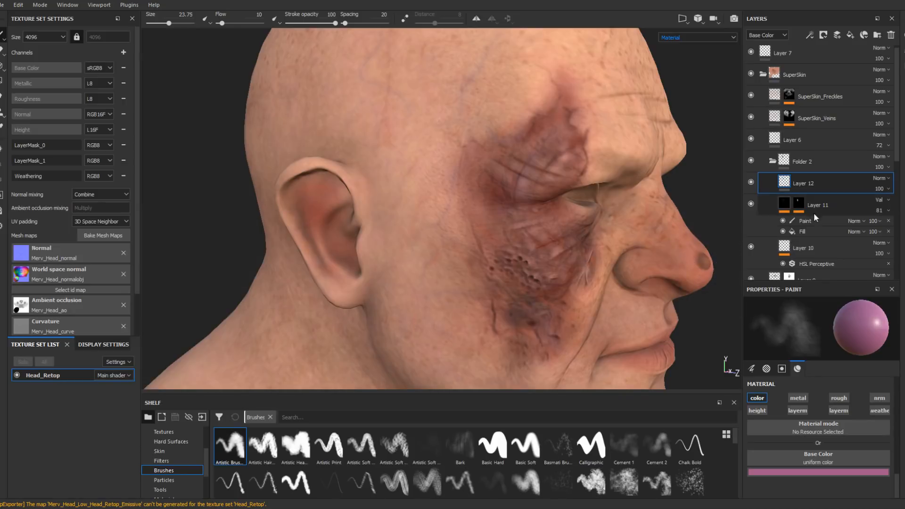
- Add a paint layer above Layer 12, paint muted pink around the bruise at brush size 23.75, and adjust the layer's opacity
{"action": "left_click", "coordinate": [838, 38]}
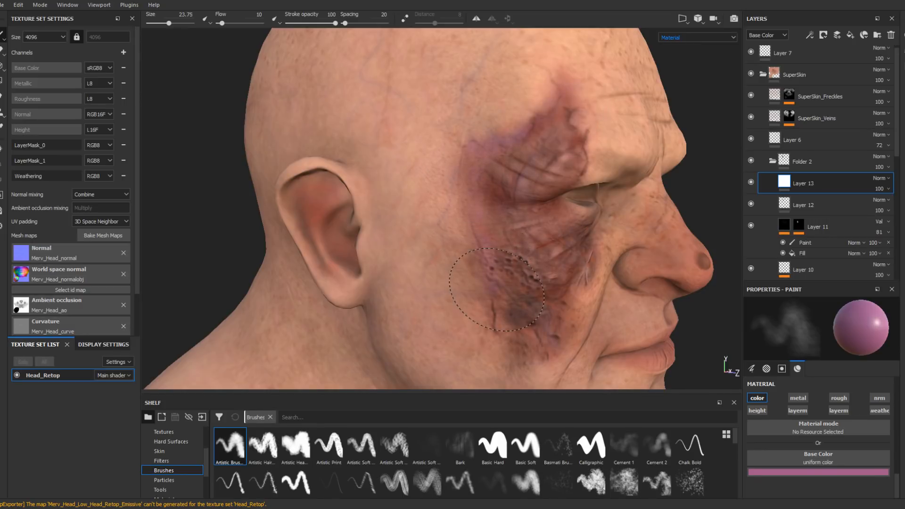
{"action": "mouse_move", "coordinate": [497, 289]}
{"action": "left_mouse_down"}
{"action": "mouse_move", "coordinate": [535, 313]}
{"action": "mouse_move", "coordinate": [532, 330]}
{"action": "left_mouse_up"}
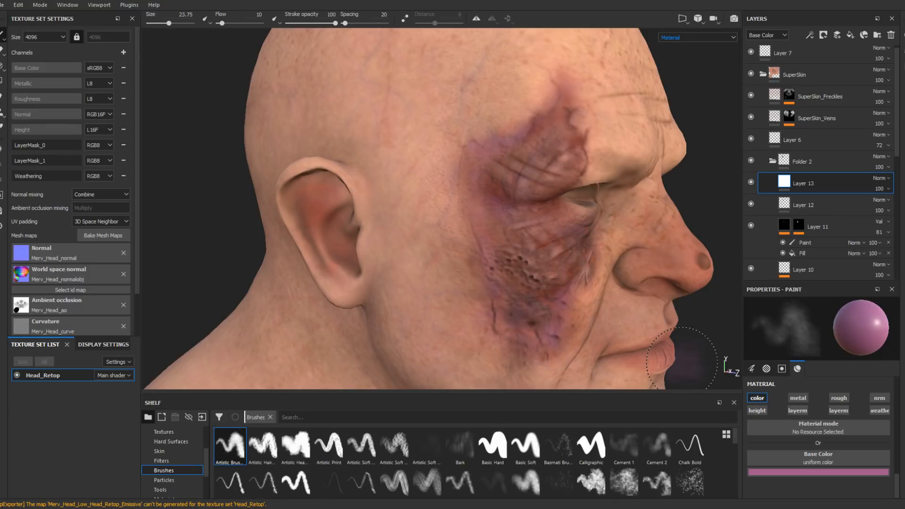
{"action": "left_click", "coordinate": [885, 189]}
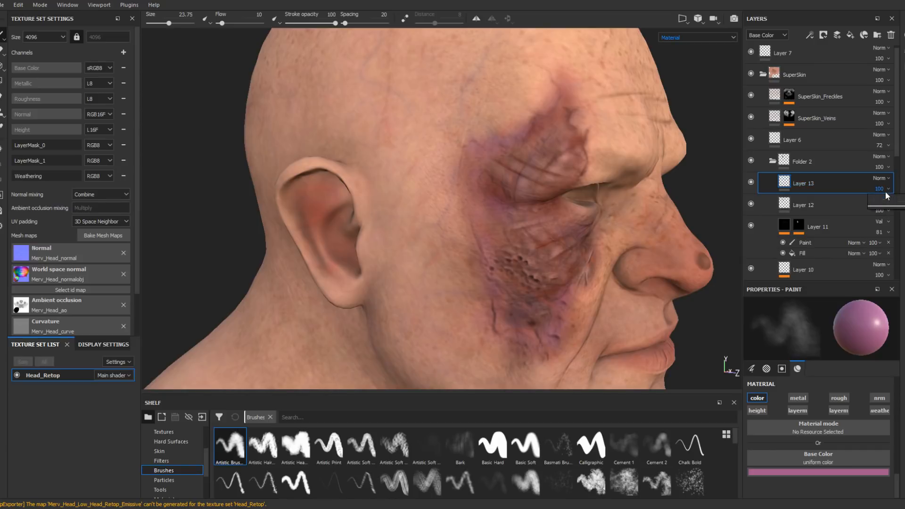
{"action": "left_click_drag", "start_coordinate": [893, 206], "coordinate": [890, 206]}
{"action": "mouse_move", "coordinate": [687, 239]}
{"action": "left_mouse_down", "text": "alt"}
{"action": "mouse_move", "coordinate": [554, 239]}
{"action": "mouse_move", "coordinate": [495, 214]}
{"action": "mouse_move", "coordinate": [526, 210]}
{"action": "left_mouse_up", "text": "alt"}
{"action": "scroll", "coordinate": [525, 210], "scroll_direction": "down", "scroll_amount": 4}
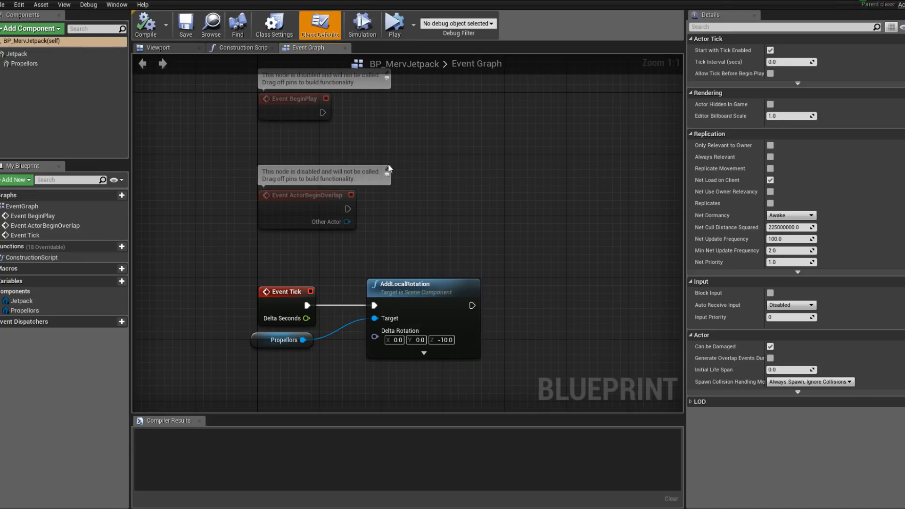
- Switch to the BP_MervJetpack blueprint in Unreal Editor and examine the jetpack and propellers in its 3D view from several angles
{"action": "left_click", "coordinate": [166, 49]}
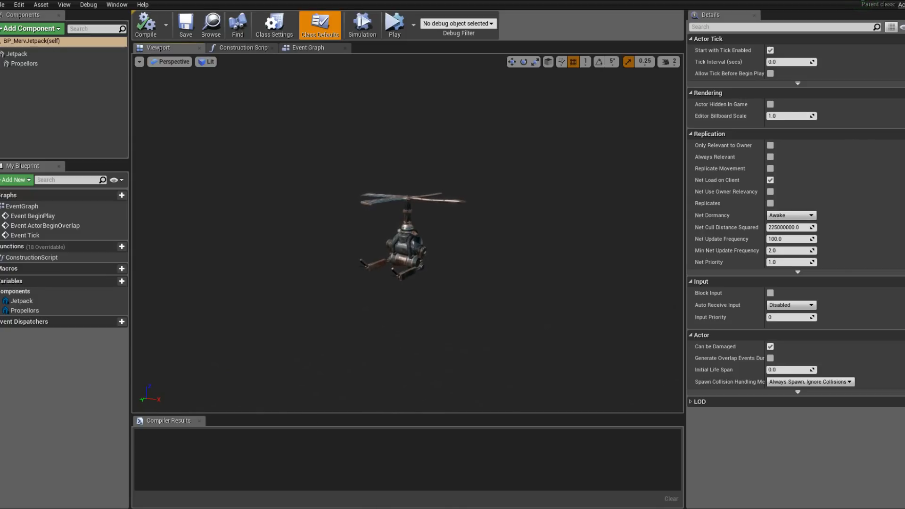
{"action": "scroll", "coordinate": [461, 217], "scroll_direction": "up", "scroll_amount": 5}
{"action": "left_click_drag", "start_coordinate": [542, 255], "coordinate": [513, 258]}
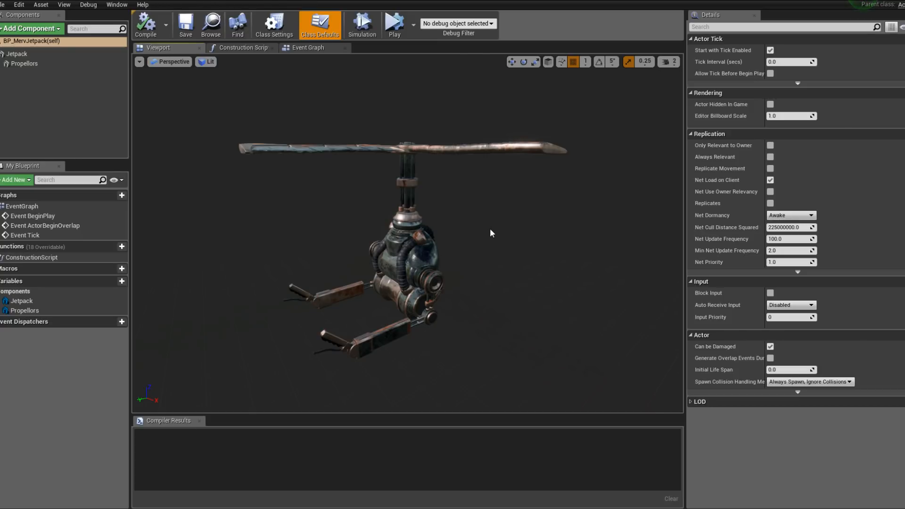
{"action": "left_click_drag", "start_coordinate": [491, 230], "coordinate": [531, 222], "text": "alt"}
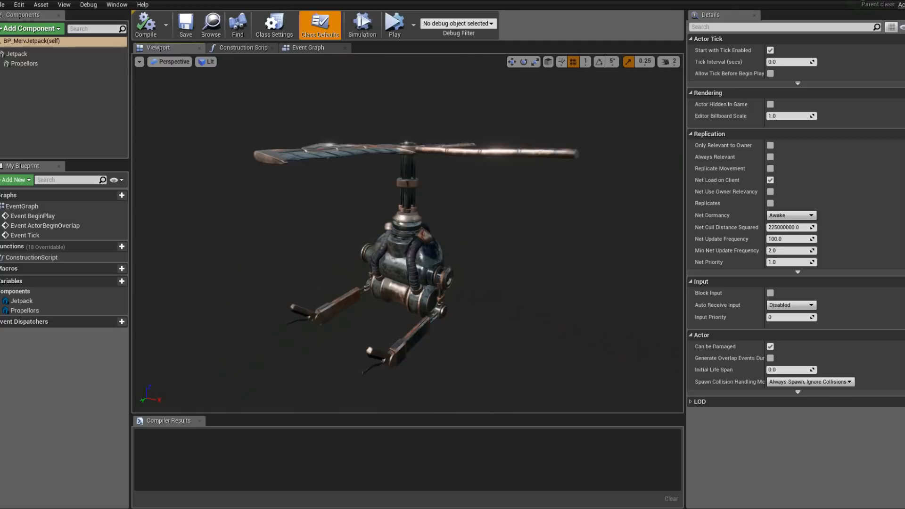
{"action": "left_click_drag", "start_coordinate": [500, 289], "coordinate": [512, 289]}
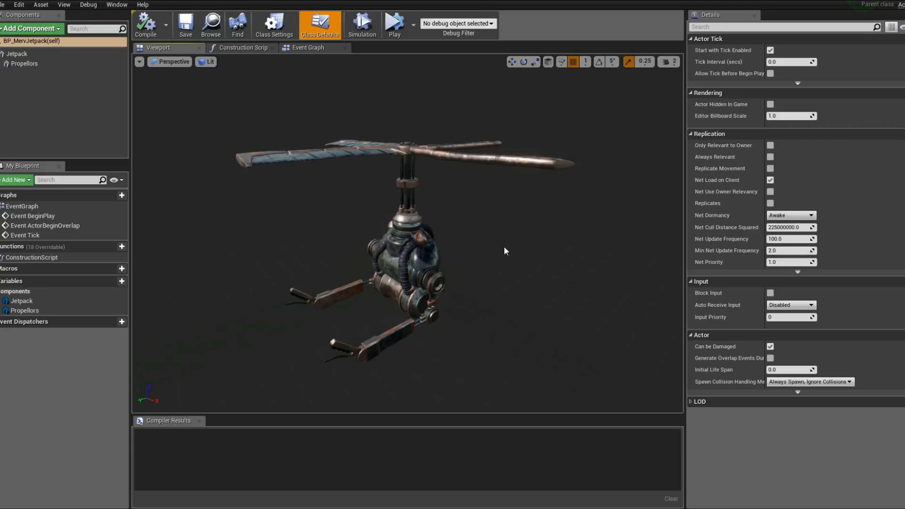
{"action": "left_click_drag", "start_coordinate": [505, 247], "coordinate": [455, 281], "text": "alt"}
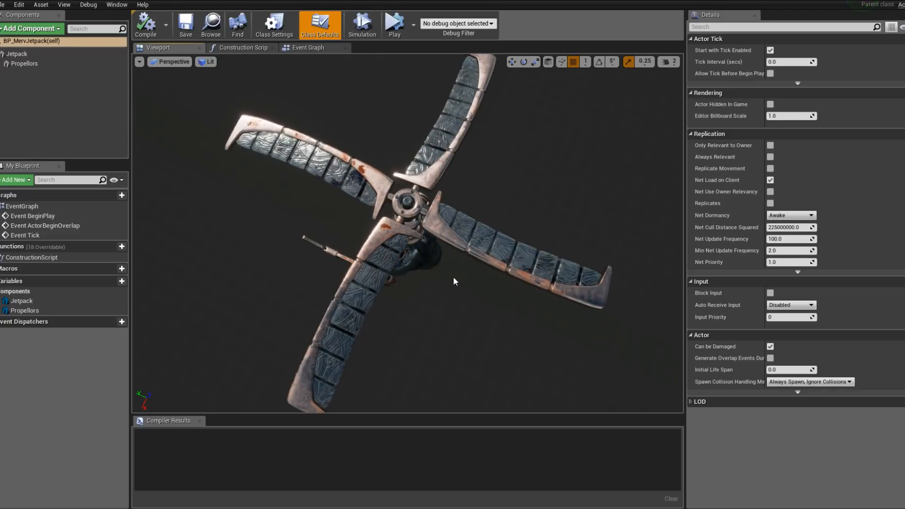
{"action": "mouse_move", "coordinate": [454, 276]}
{"action": "left_mouse_down", "text": "alt"}
{"action": "mouse_move", "coordinate": [490, 222]}
{"action": "mouse_move", "coordinate": [455, 220]}
{"action": "mouse_move", "coordinate": [476, 224]}
{"action": "mouse_move", "coordinate": [458, 231]}
{"action": "mouse_move", "coordinate": [464, 278]}
{"action": "mouse_move", "coordinate": [433, 243]}
{"action": "mouse_move", "coordinate": [451, 258]}
{"action": "left_mouse_up", "text": "alt"}
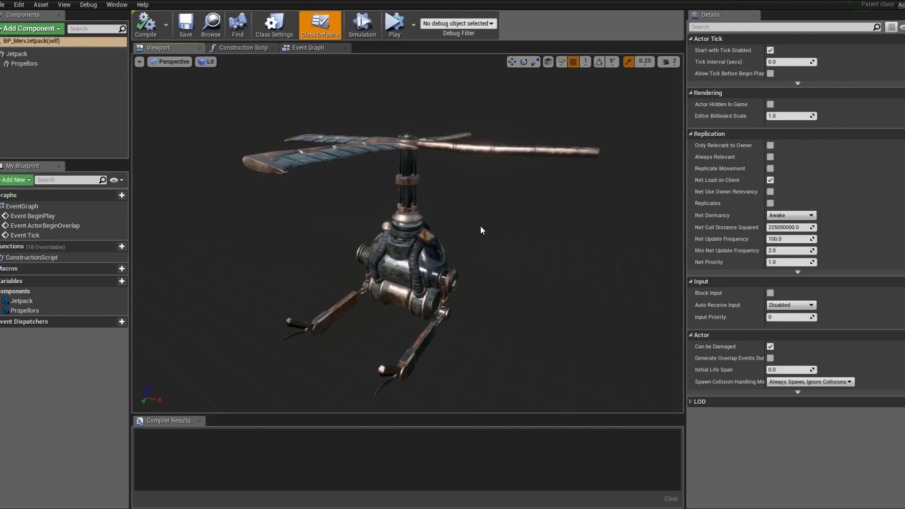
{"action": "left_click_drag", "start_coordinate": [480, 226], "coordinate": [500, 226], "text": "alt"}
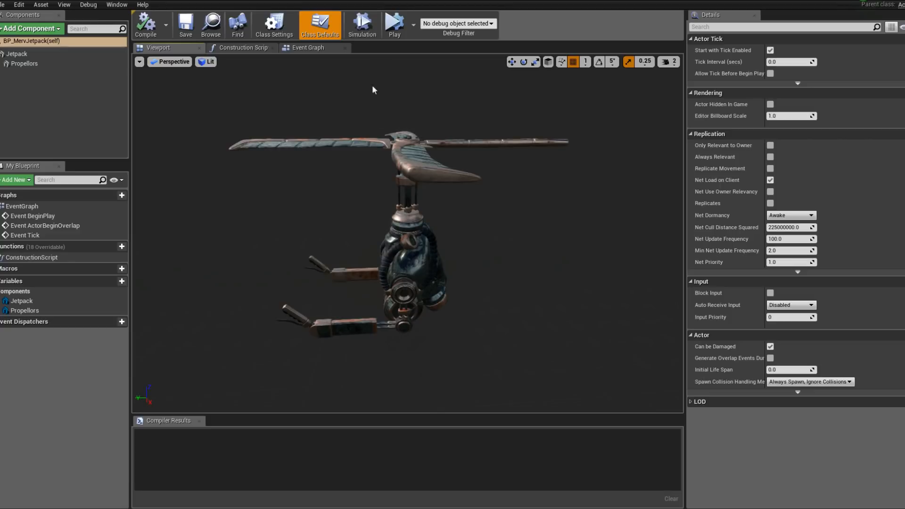
- Run the jetpack blueprint's simulation and examine the propellers, engine body and control arms up close
{"action": "left_click", "coordinate": [370, 29]}
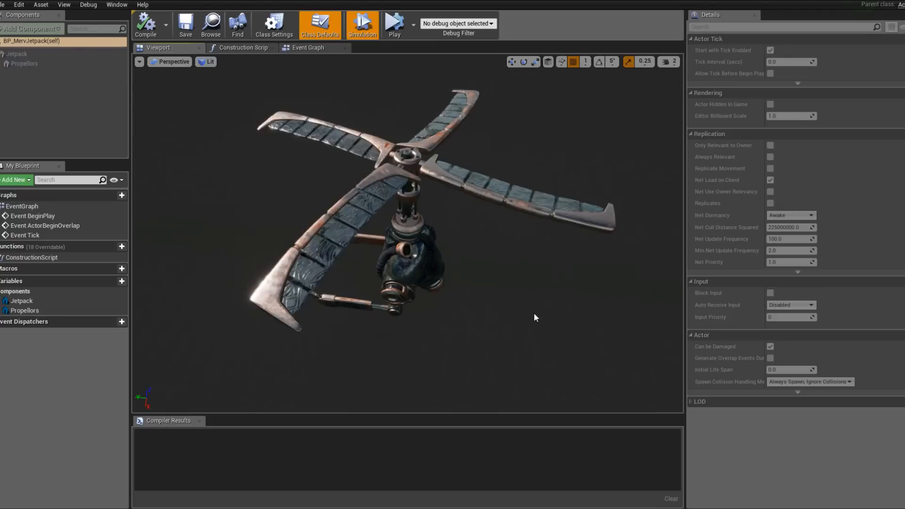
{"action": "left_click_drag", "start_coordinate": [534, 317], "coordinate": [580, 302], "text": "alt"}
{"action": "right_click_drag", "start_coordinate": [536, 334], "coordinate": [519, 353], "text": "alt"}
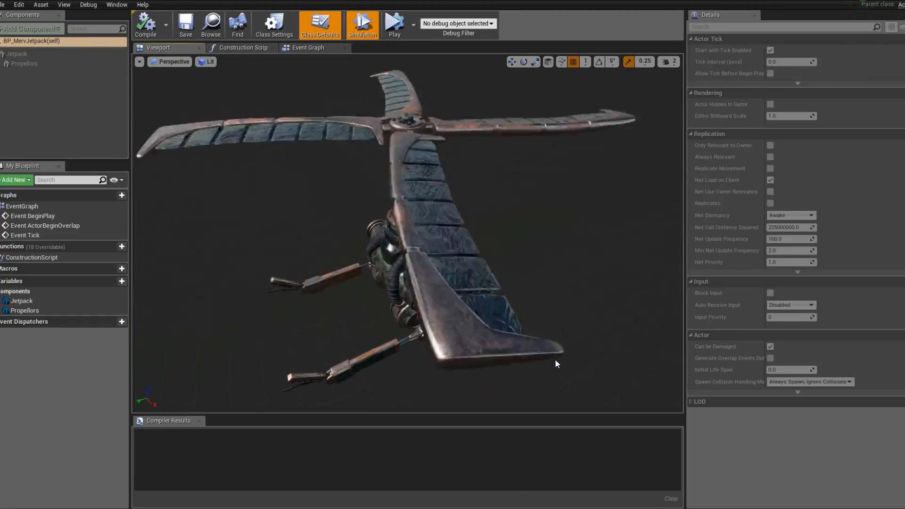
{"action": "left_click_drag", "start_coordinate": [513, 362], "coordinate": [462, 317], "text": "alt"}
{"action": "right_click_drag", "start_coordinate": [462, 317], "coordinate": [506, 354], "text": "alt"}
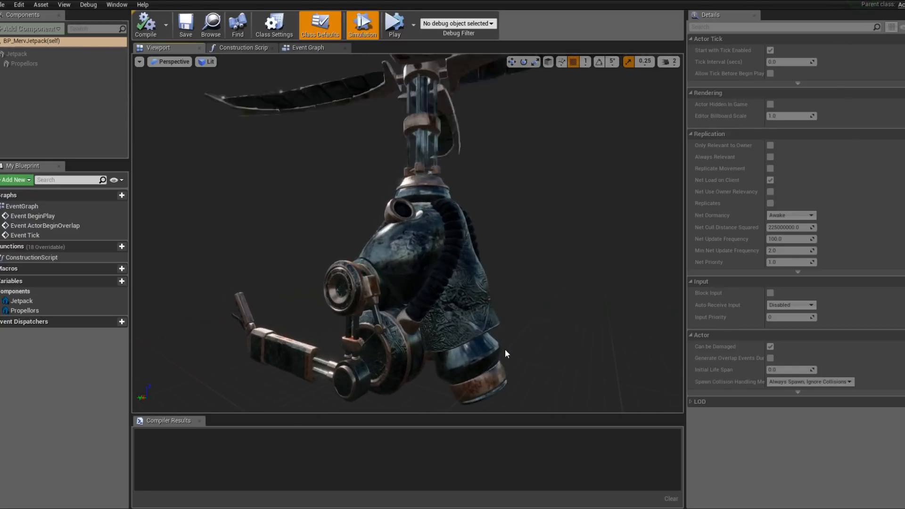
{"action": "left_click_drag", "start_coordinate": [505, 353], "coordinate": [471, 316], "text": "alt"}
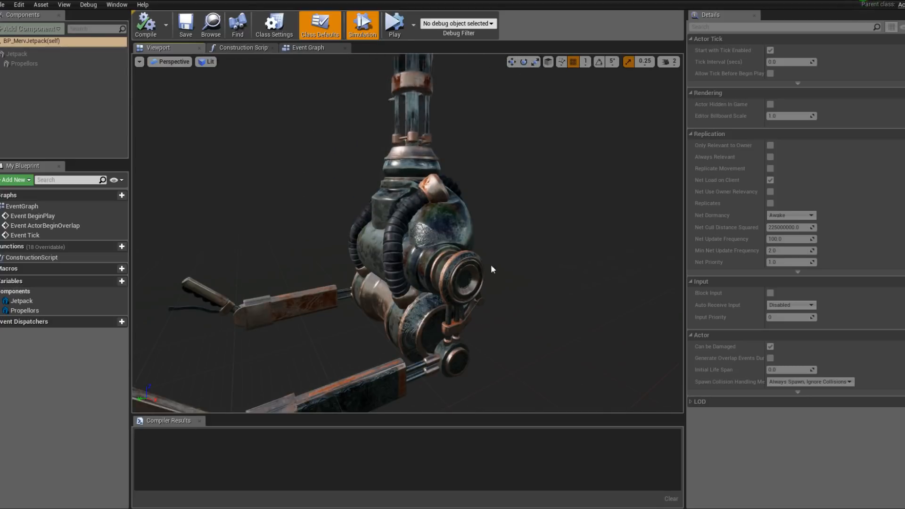
{"action": "left_click_drag", "start_coordinate": [510, 244], "coordinate": [453, 245], "text": "alt"}
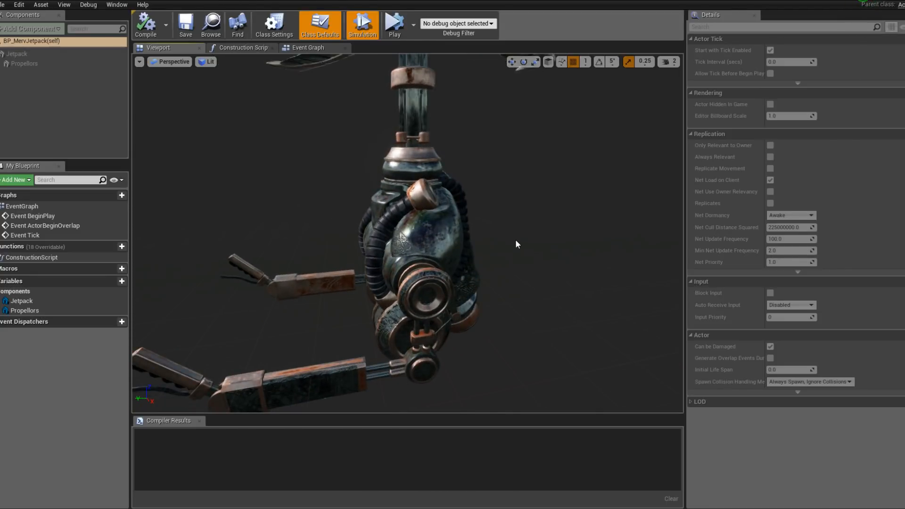
- Examine the jetpack's engine body, hoses and engraved back plate up close from the side and rear
{"action": "left_click_drag", "start_coordinate": [516, 239], "coordinate": [501, 217], "text": "alt"}
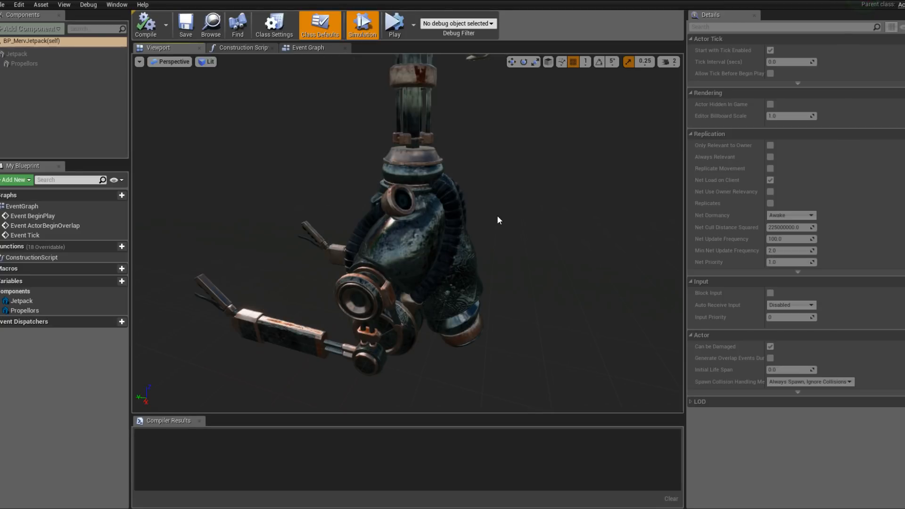
{"action": "left_click_drag", "start_coordinate": [498, 220], "coordinate": [395, 203], "text": "alt"}
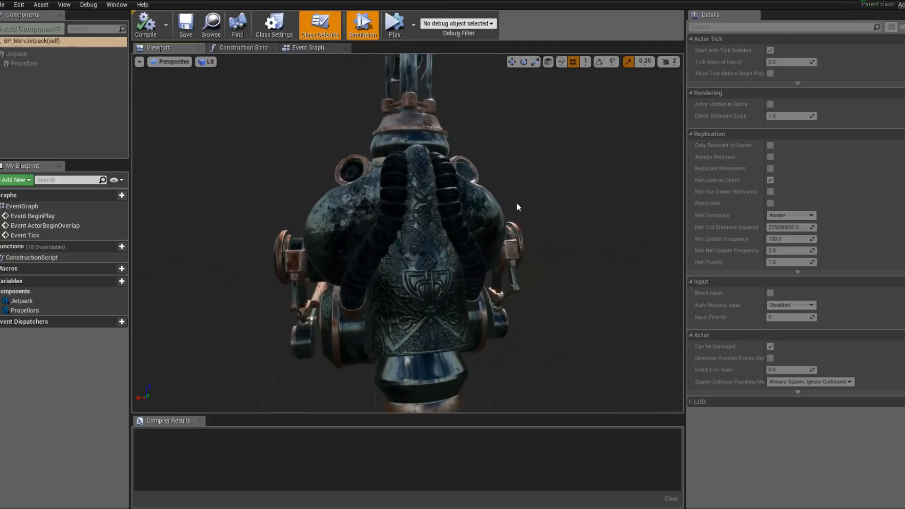
{"action": "right_click_drag", "start_coordinate": [518, 205], "coordinate": [542, 206], "text": "alt"}
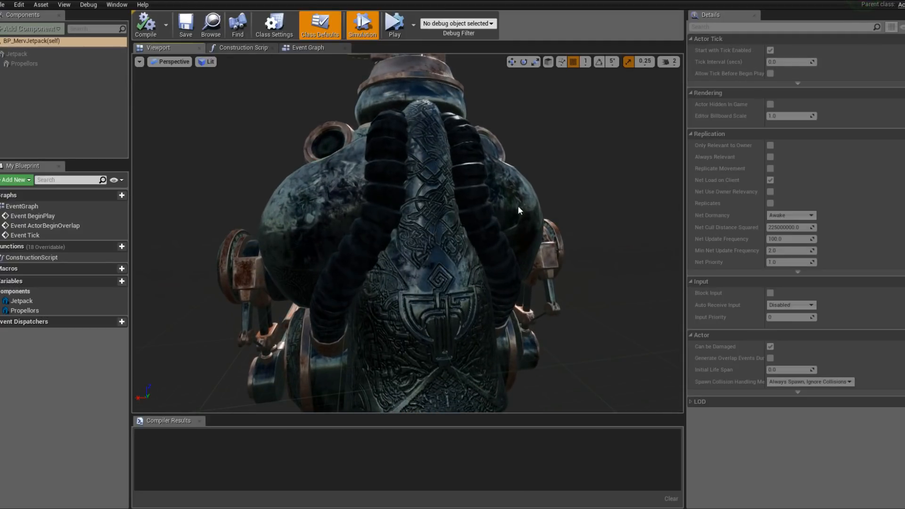
{"action": "left_click_drag", "start_coordinate": [518, 207], "coordinate": [345, 207], "text": "alt"}
{"action": "left_click_drag", "start_coordinate": [397, 225], "coordinate": [586, 242], "text": "alt"}
{"action": "left_click_drag", "start_coordinate": [397, 226], "coordinate": [426, 225], "text": "alt"}
{"action": "right_click_drag", "start_coordinate": [425, 225], "coordinate": [378, 225], "text": "alt"}
{"action": "left_click_drag", "start_coordinate": [359, 237], "coordinate": [317, 232], "text": "alt"}
{"action": "right_click_drag", "start_coordinate": [465, 156], "coordinate": [418, 156], "text": "alt"}
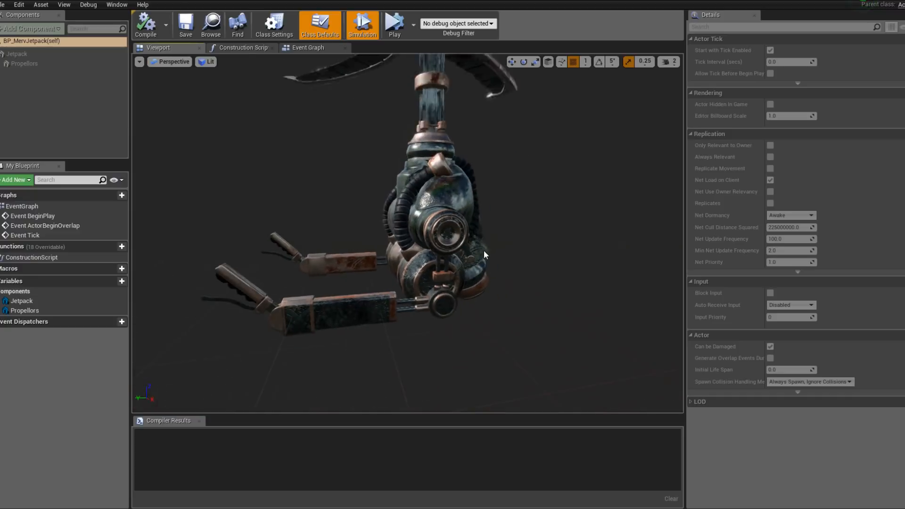
- Examine the whole simulated jetpack from several angles, including the rotating propellers and both control arms
{"action": "left_click_drag", "start_coordinate": [465, 156], "coordinate": [427, 156], "text": "alt"}
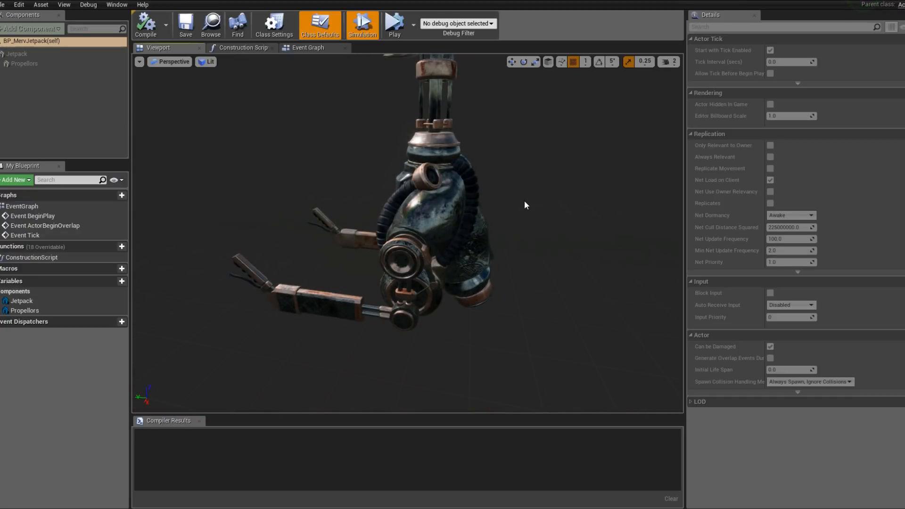
{"action": "left_click_drag", "start_coordinate": [525, 205], "coordinate": [656, 208], "text": "alt"}
{"action": "left_click_drag", "start_coordinate": [493, 236], "coordinate": [493, 217], "text": "alt"}
{"action": "left_click_drag", "start_coordinate": [486, 274], "coordinate": [481, 245], "text": "alt"}
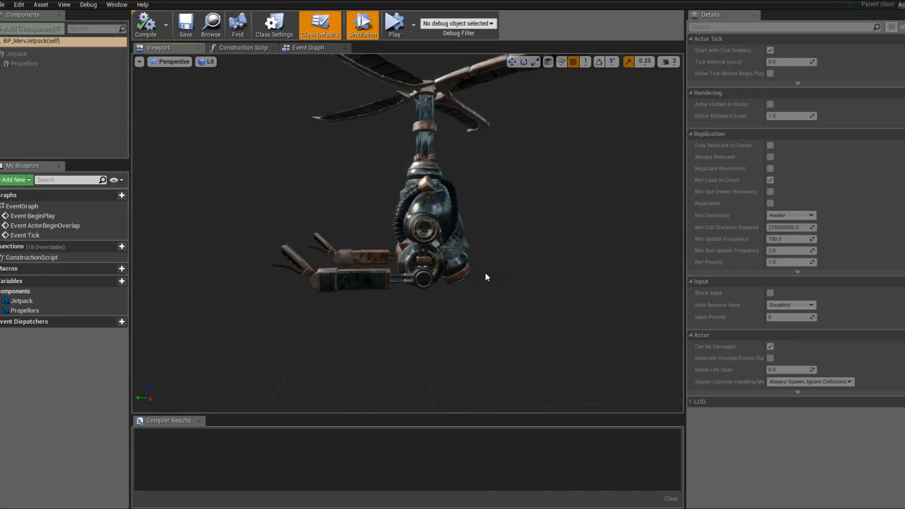
{"action": "left_click_drag", "start_coordinate": [487, 278], "coordinate": [509, 225], "text": "alt"}
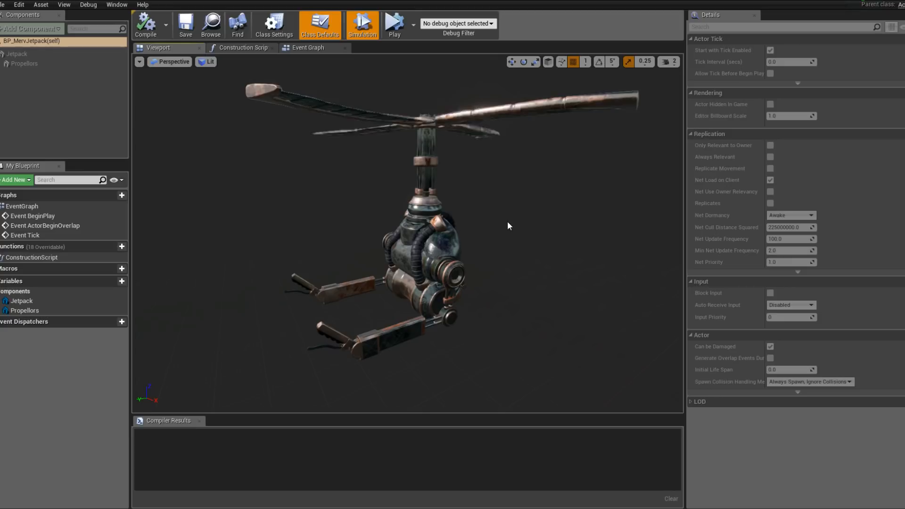
{"action": "left_click_drag", "start_coordinate": [507, 226], "coordinate": [486, 186], "text": "alt"}
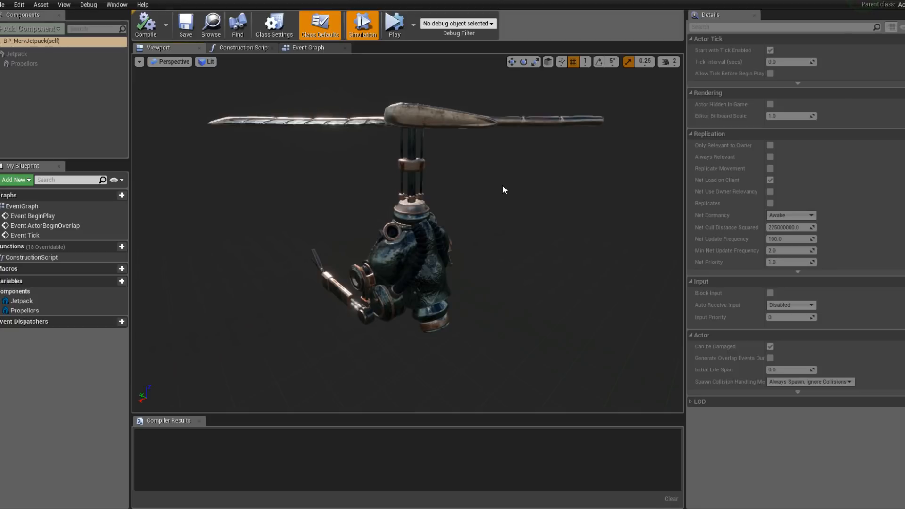
{"action": "mouse_move", "coordinate": [503, 190]}
{"action": "left_mouse_down", "text": "alt"}
{"action": "mouse_move", "coordinate": [509, 226]}
{"action": "mouse_move", "coordinate": [504, 191]}
{"action": "mouse_move", "coordinate": [488, 212]}
{"action": "mouse_move", "coordinate": [535, 205]}
{"action": "mouse_move", "coordinate": [478, 214]}
{"action": "mouse_move", "coordinate": [499, 208]}
{"action": "left_mouse_up", "text": "alt"}
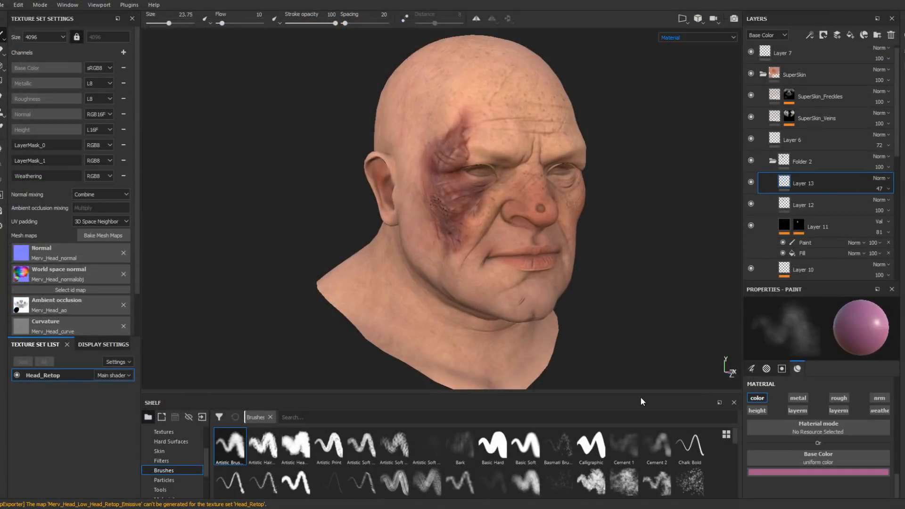
- Switch to Substance Painter, export Head_Retop's textures as 8-bit PNG with the Unreal Engine 4 (Packed) config, and view the head in Marmoset Toolbag
{"action": "left_click", "coordinate": [3, 4]}
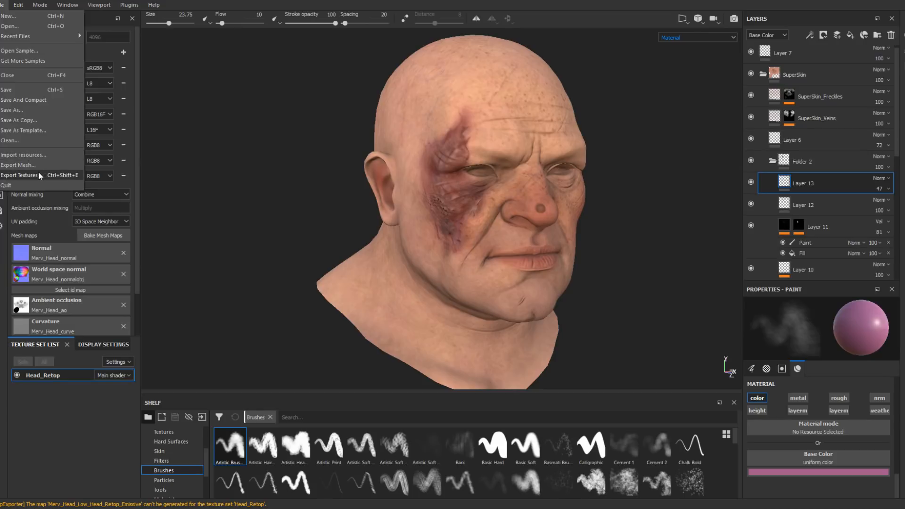
{"action": "left_click", "coordinate": [39, 172]}
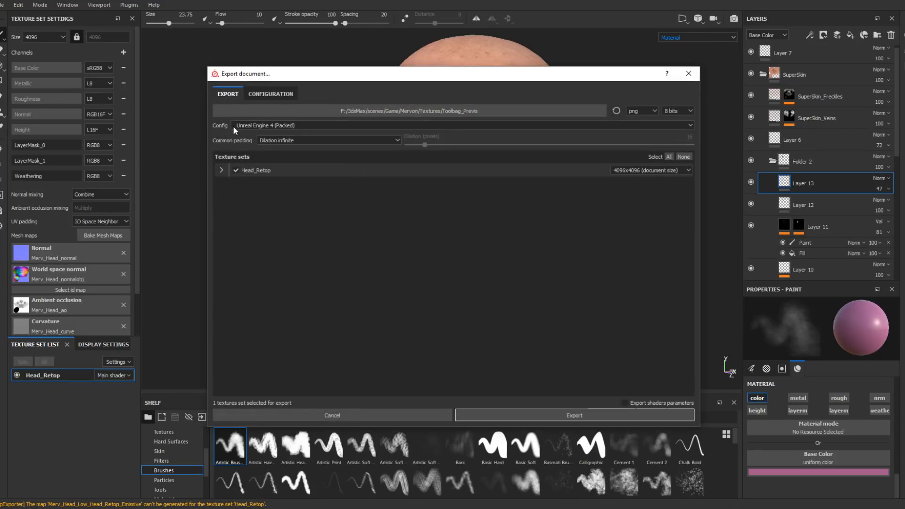
{"action": "left_click", "coordinate": [555, 415]}
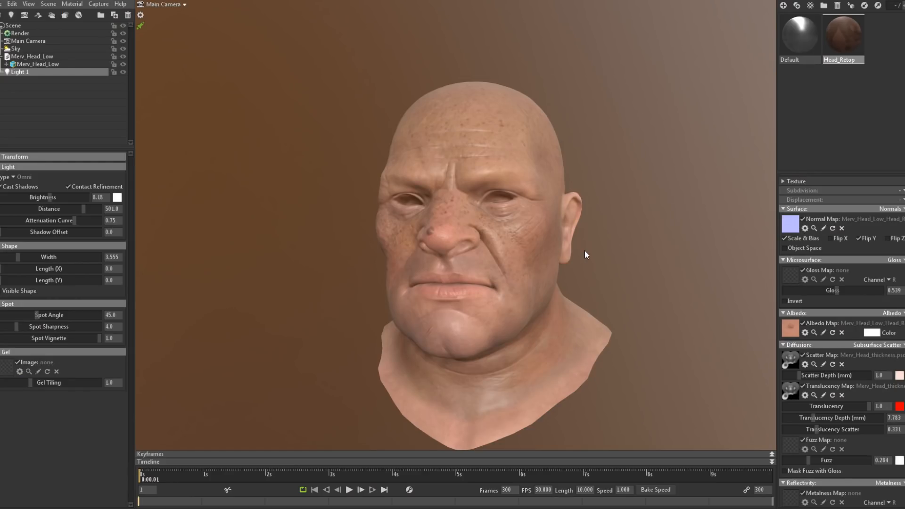
{"action": "left_click_drag", "start_coordinate": [612, 276], "coordinate": [567, 290]}
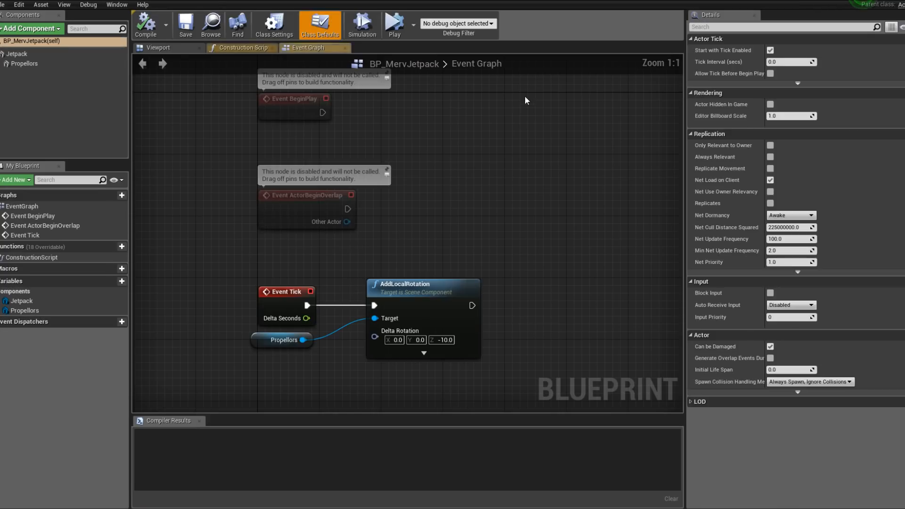
- Show the BP_MervJetpack blueprint's 3D view in Unreal Editor, examine the propeller blades from above, and briefly run the simulation
{"action": "left_click", "coordinate": [176, 49]}
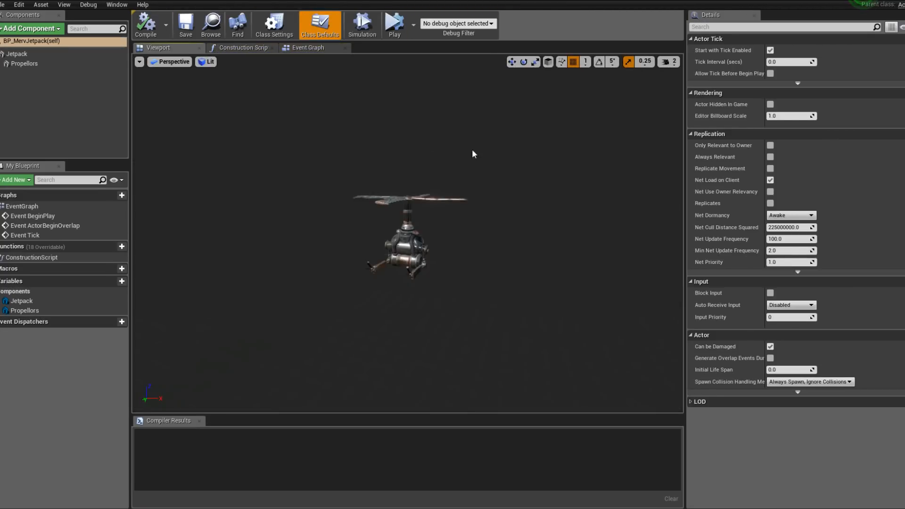
{"action": "left_click_drag", "start_coordinate": [472, 151], "coordinate": [465, 157], "text": "alt"}
{"action": "right_click_drag", "start_coordinate": [465, 157], "coordinate": [519, 158], "text": "alt"}
{"action": "right_click_drag", "start_coordinate": [420, 95], "coordinate": [432, 95], "text": "alt"}
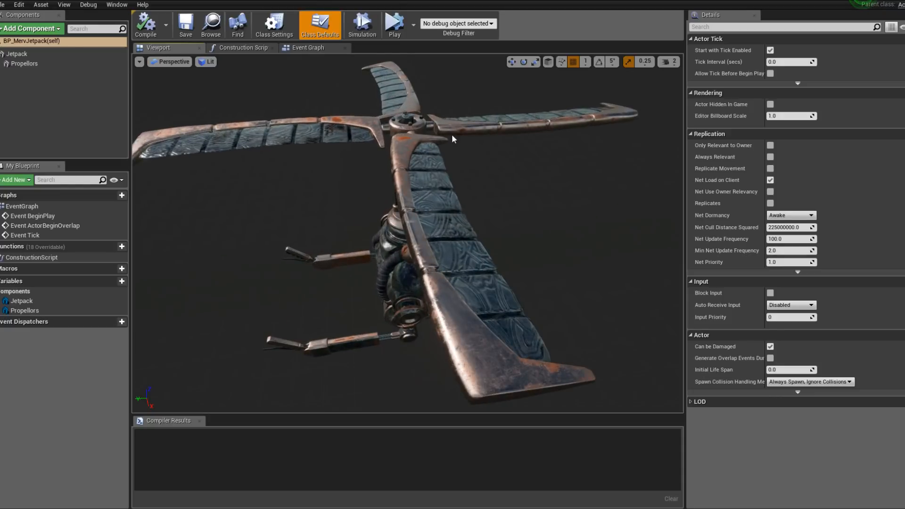
{"action": "mouse_move", "coordinate": [452, 136]}
{"action": "left_mouse_down", "text": "alt"}
{"action": "mouse_move", "coordinate": [452, 108]}
{"action": "mouse_move", "coordinate": [452, 147]}
{"action": "left_mouse_up", "text": "alt"}
{"action": "right_click_drag", "start_coordinate": [452, 137], "coordinate": [424, 136], "text": "alt"}
{"action": "left_click_drag", "start_coordinate": [425, 136], "coordinate": [424, 123], "text": "alt"}
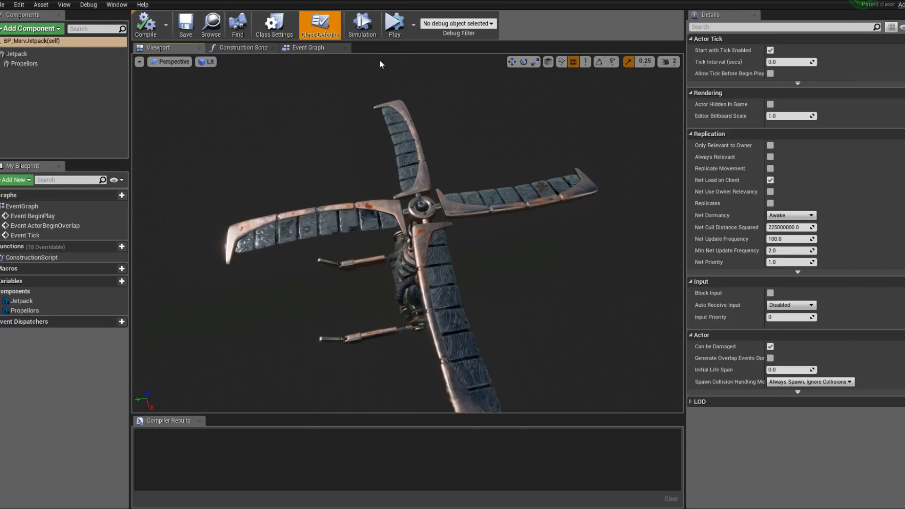
{"action": "left_click", "coordinate": [364, 24]}
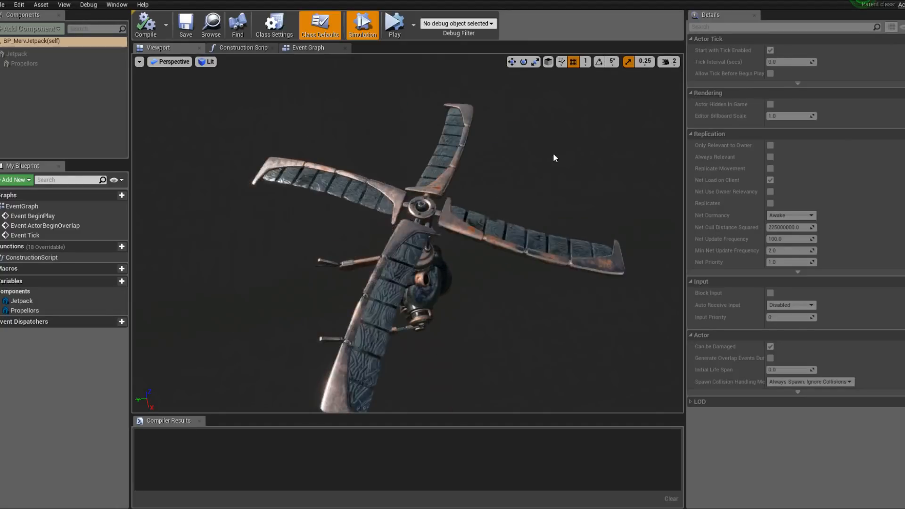
{"action": "left_click", "coordinate": [372, 25]}
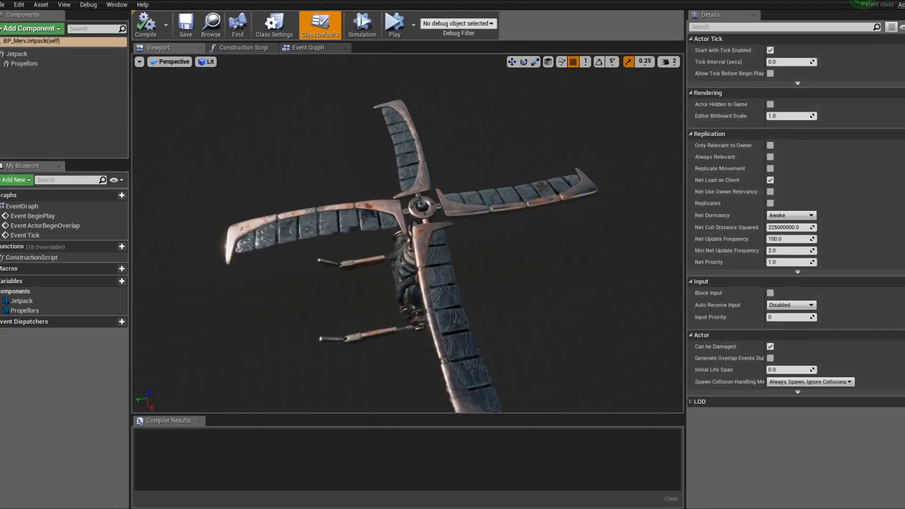
{"action": "left_click_drag", "start_coordinate": [481, 282], "coordinate": [661, 10], "text": "alt"}
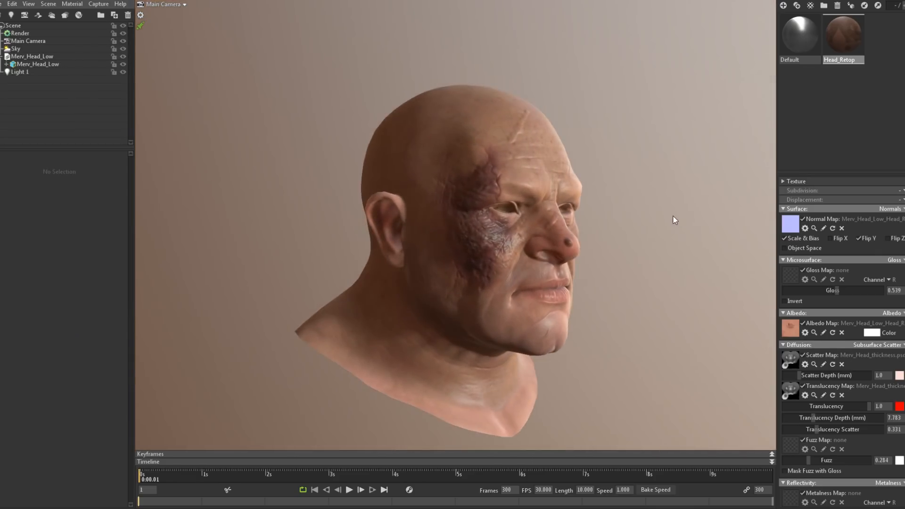
- Switch to Marmoset Toolbag, enable occlusion on the Head_Retop material, and load Merv_Head_ao.psd as the occlusion map
{"action": "left_click_drag", "start_coordinate": [676, 220], "coordinate": [629, 231]}
{"action": "scroll", "coordinate": [869, 382], "scroll_direction": "down", "scroll_amount": 3}
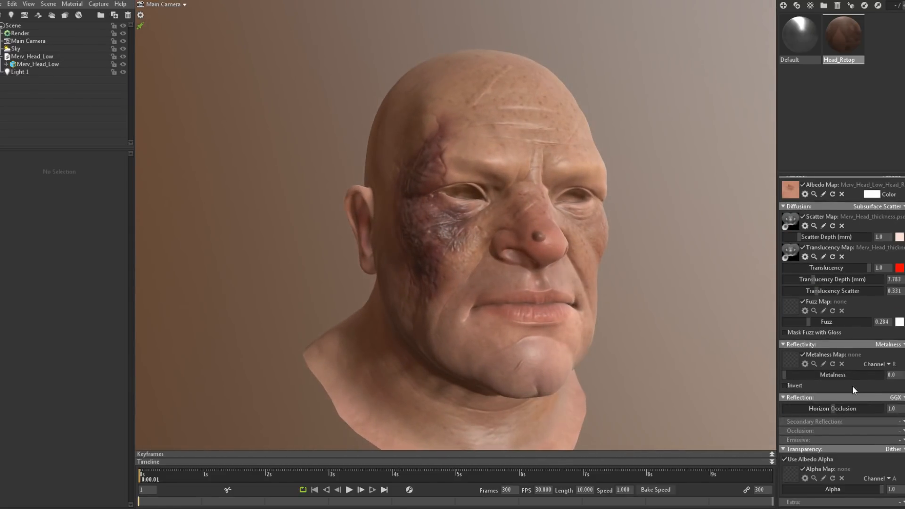
{"action": "left_click", "coordinate": [873, 431]}
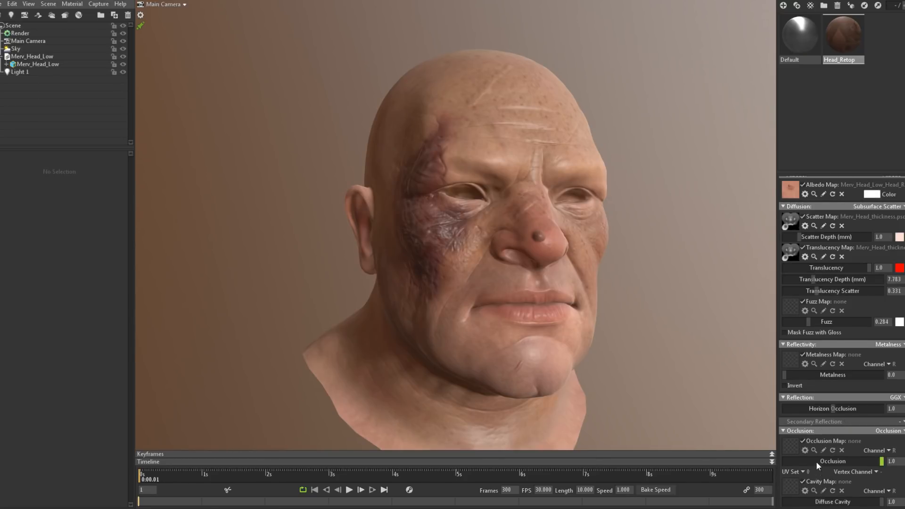
{"action": "left_click", "coordinate": [793, 446]}
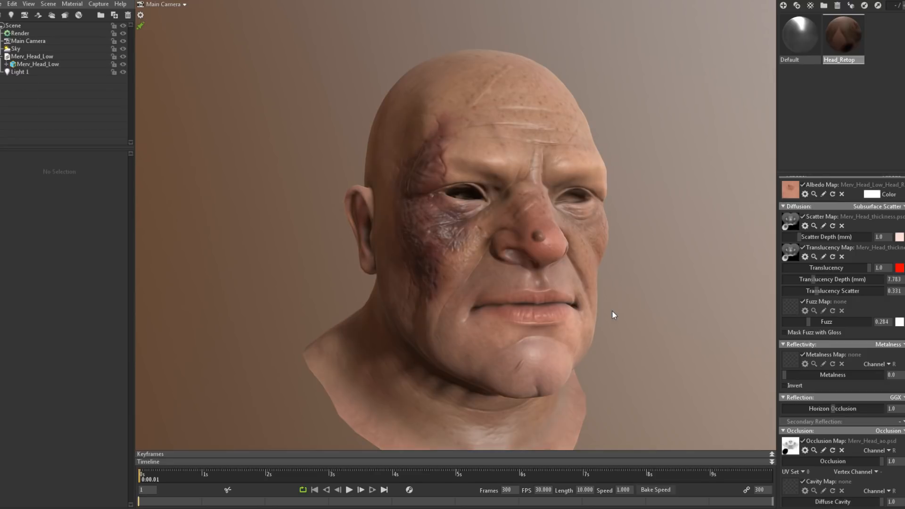
- Load Merv_Head_concave.psd as the material's cavity map and set the diffuse cavity to 0
{"action": "scroll", "coordinate": [827, 474], "scroll_direction": "down", "scroll_amount": 3}
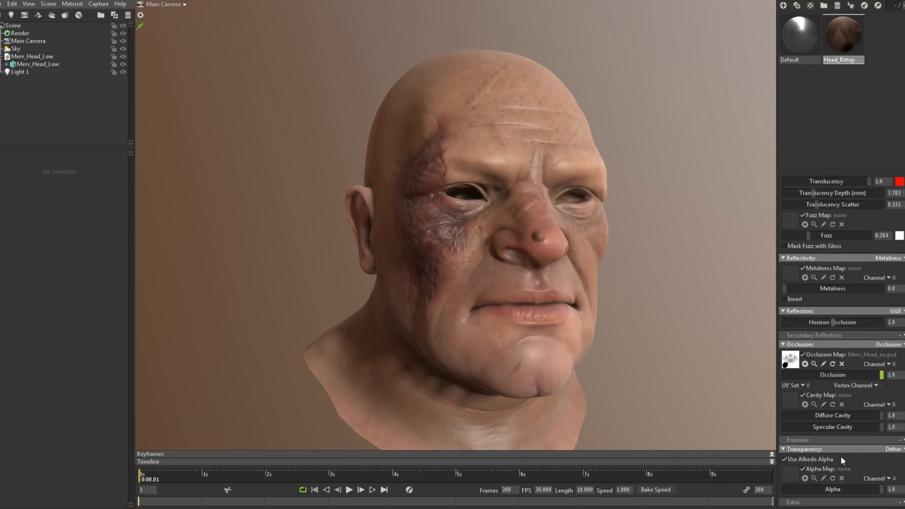
{"action": "left_click", "coordinate": [789, 396]}
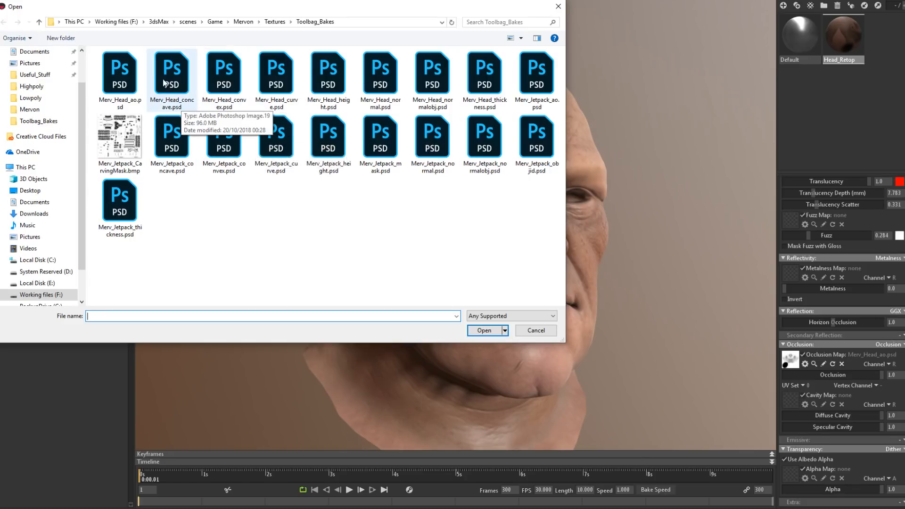
{"action": "double_click", "coordinate": [179, 93]}
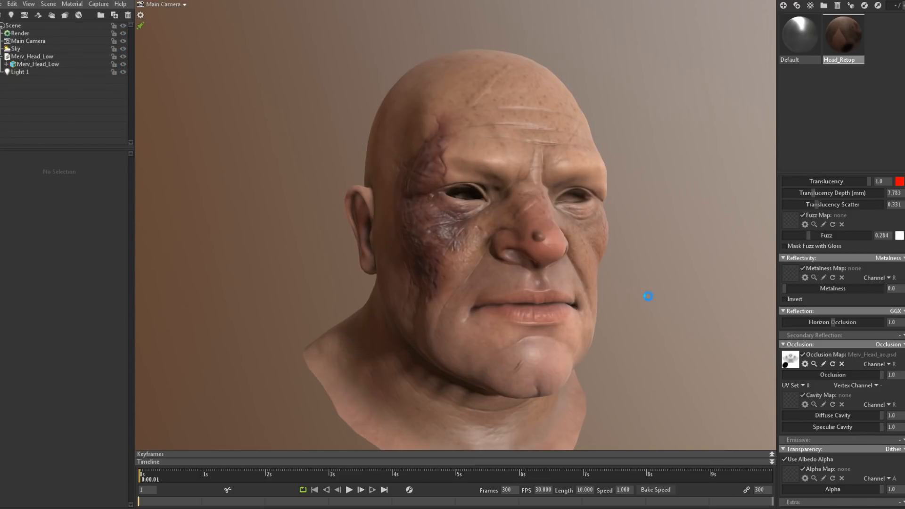
{"action": "left_click_drag", "start_coordinate": [839, 416], "coordinate": [757, 413]}
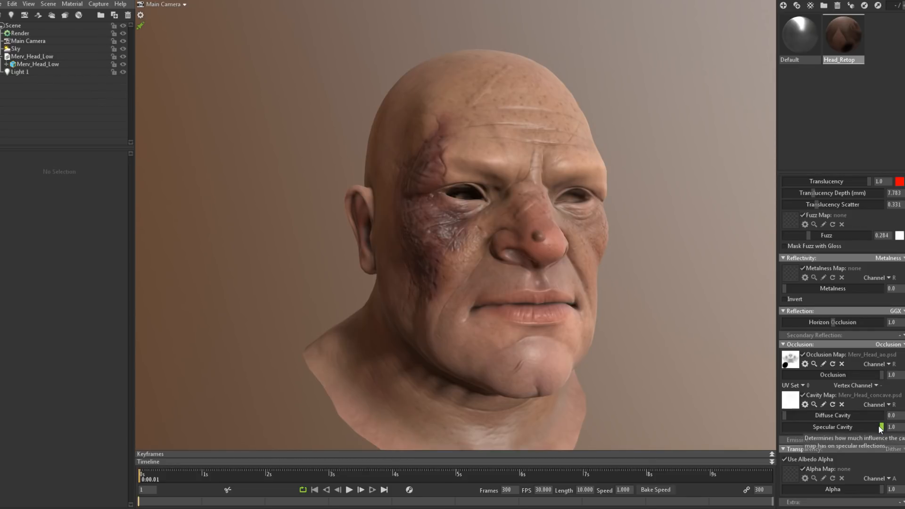
- Set the material's specular cavity to 2 and inspect the head's skin from the front and both sides
{"action": "left_click_drag", "start_coordinate": [881, 427], "coordinate": [870, 427]}
{"action": "left_click_drag", "start_coordinate": [648, 285], "coordinate": [600, 304]}
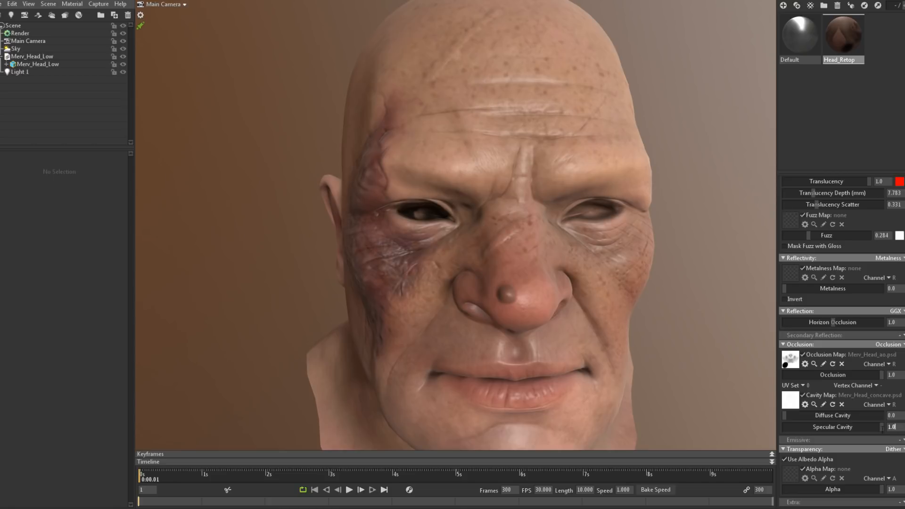
{"action": "left_click_drag", "start_coordinate": [882, 429], "coordinate": [873, 427]}
{"action": "type", "text": "2"}
{"action": "key", "text": "Return"}
{"action": "left_click_drag", "start_coordinate": [639, 181], "coordinate": [564, 285]}
{"action": "right_click_drag", "start_coordinate": [564, 282], "coordinate": [528, 253]}
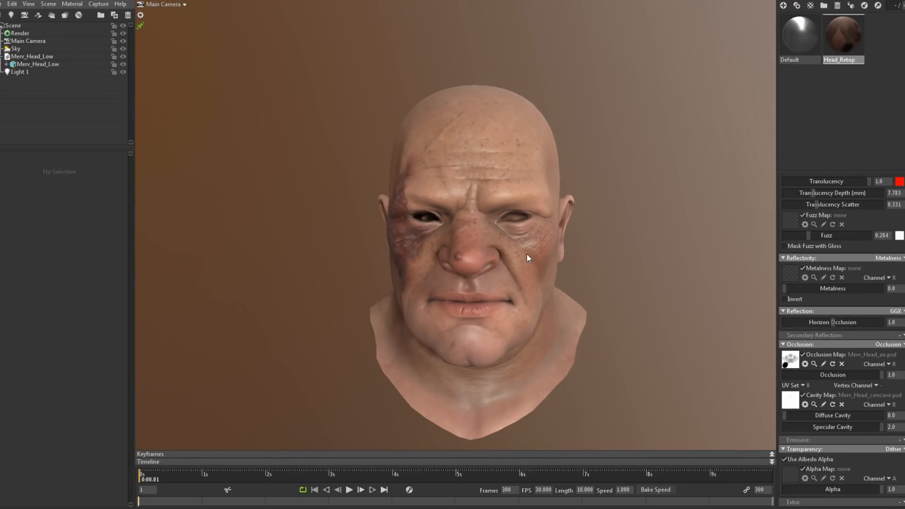
{"action": "left_click_drag", "start_coordinate": [527, 254], "coordinate": [317, 175]}
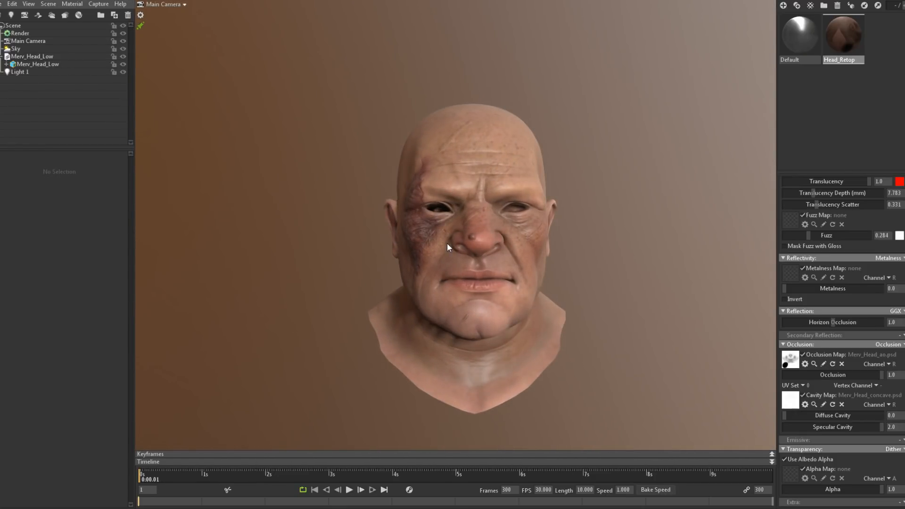
{"action": "left_click_drag", "start_coordinate": [448, 243], "coordinate": [597, 178]}
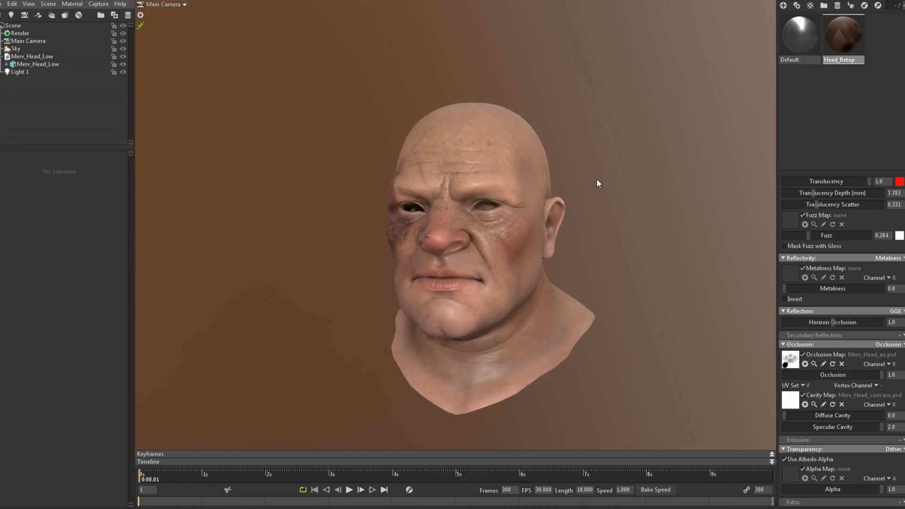
- Save the Toolbag scene as Merv_Previs in the Textures/Toolbag_Previs folder
{"action": "key", "text": "ctrl+s"}
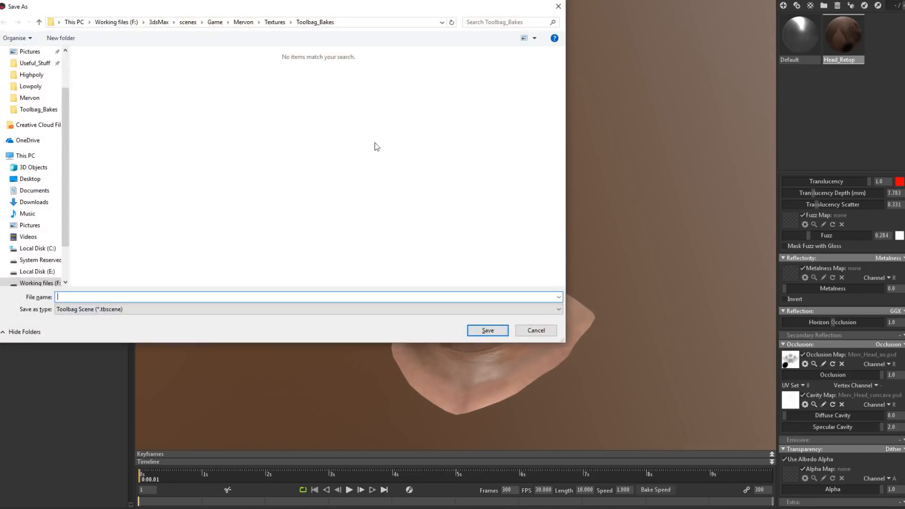
{"action": "left_click", "coordinate": [274, 23]}
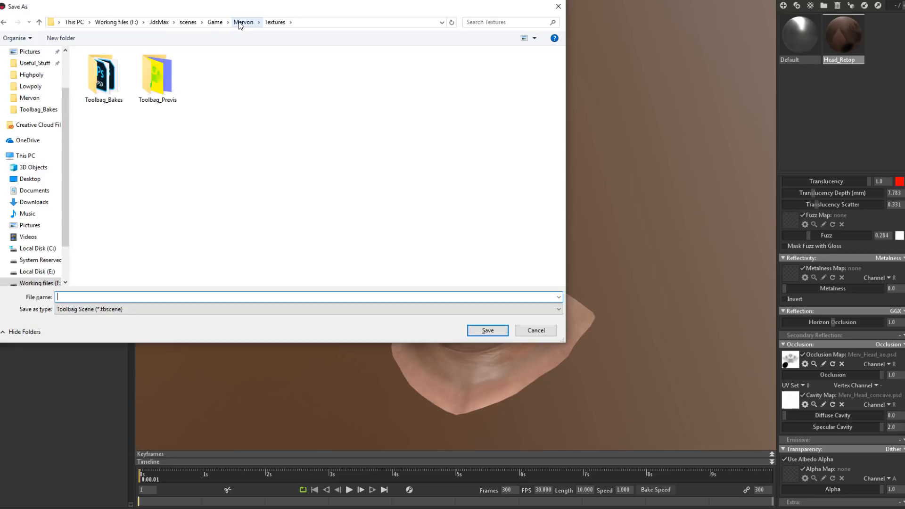
{"action": "double_click", "coordinate": [157, 76]}
{"action": "type", "text": "Mer"}
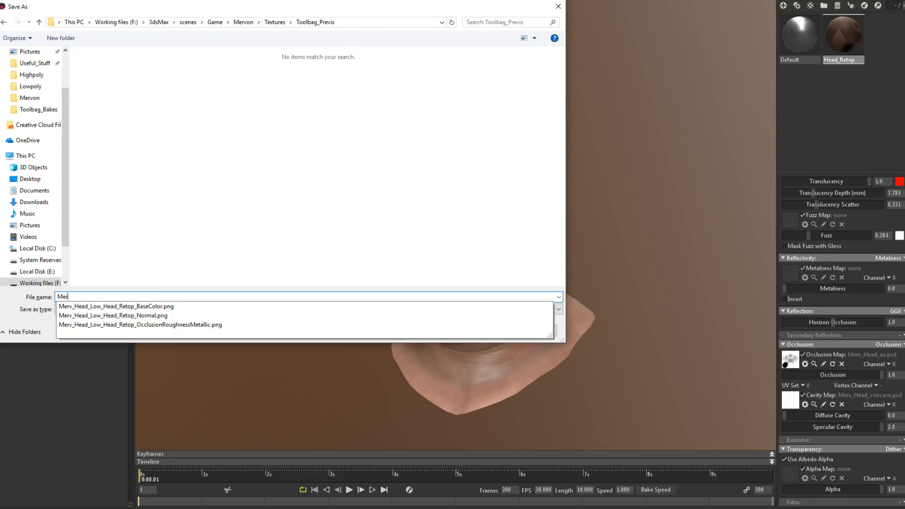
{"action": "type", "text": "v_Previs"}
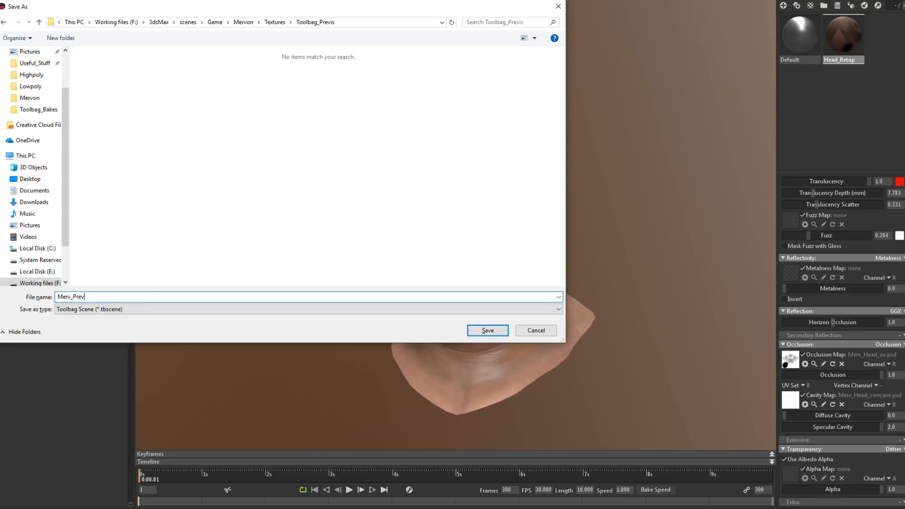
{"action": "key", "text": "Return"}
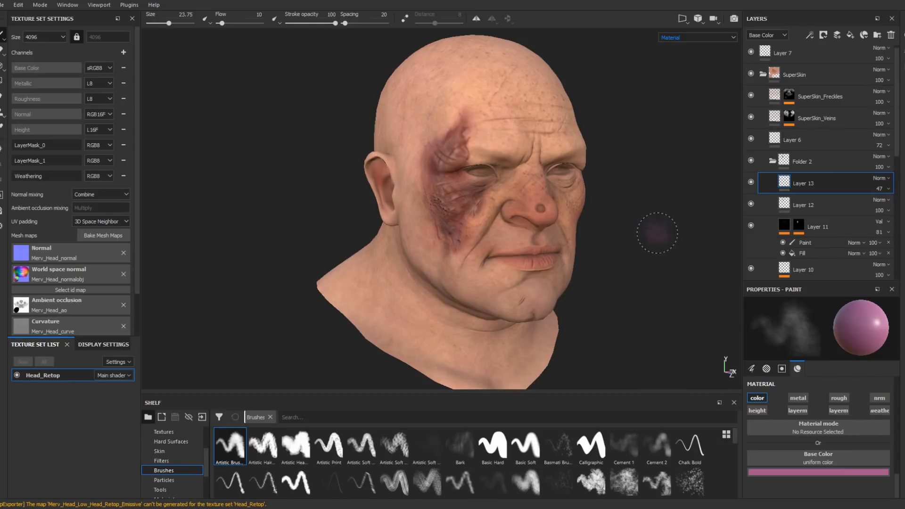
- Collapse Folder 2 and add a new paint layer directly above it in the SuperSkin group
{"action": "mouse_move", "coordinate": [642, 220]}
{"action": "left_mouse_down", "text": "alt"}
{"action": "mouse_move", "coordinate": [564, 217]}
{"action": "mouse_move", "coordinate": [594, 248]}
{"action": "left_mouse_up", "text": "alt"}
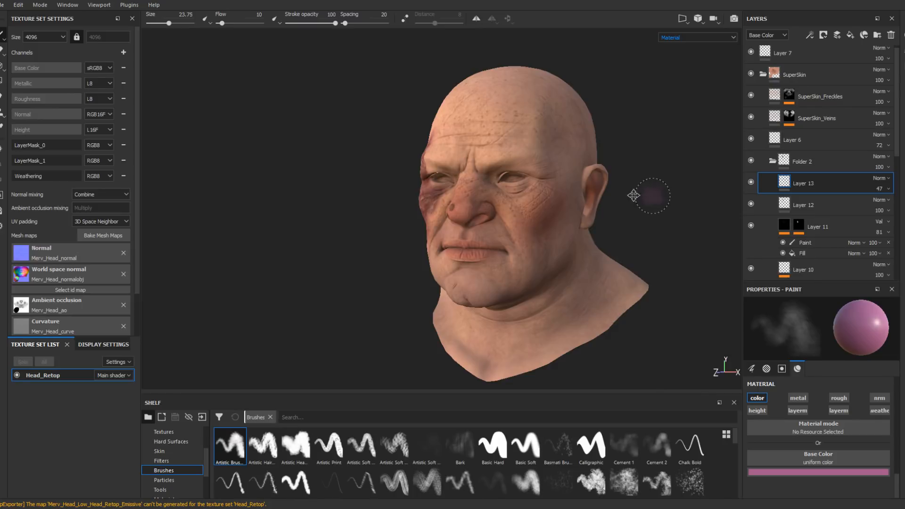
{"action": "left_click_drag", "start_coordinate": [646, 197], "coordinate": [743, 199], "text": "alt"}
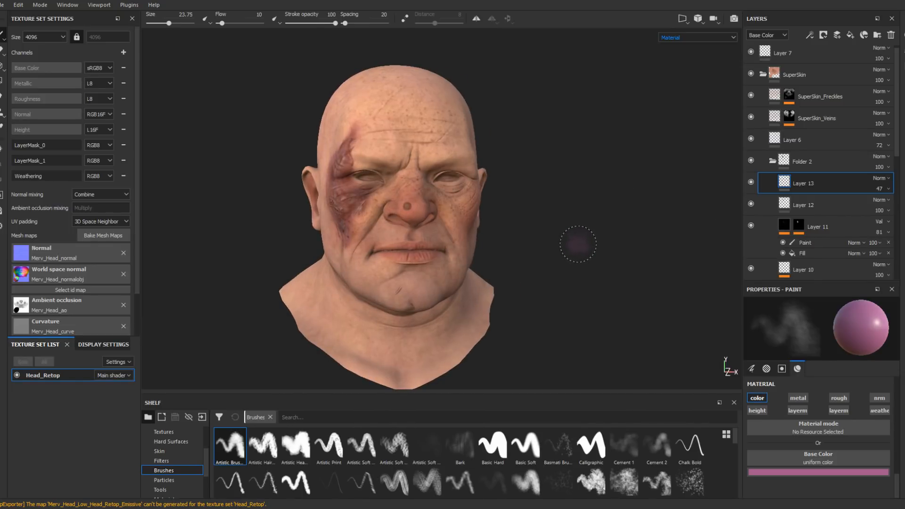
{"action": "left_click", "coordinate": [773, 161]}
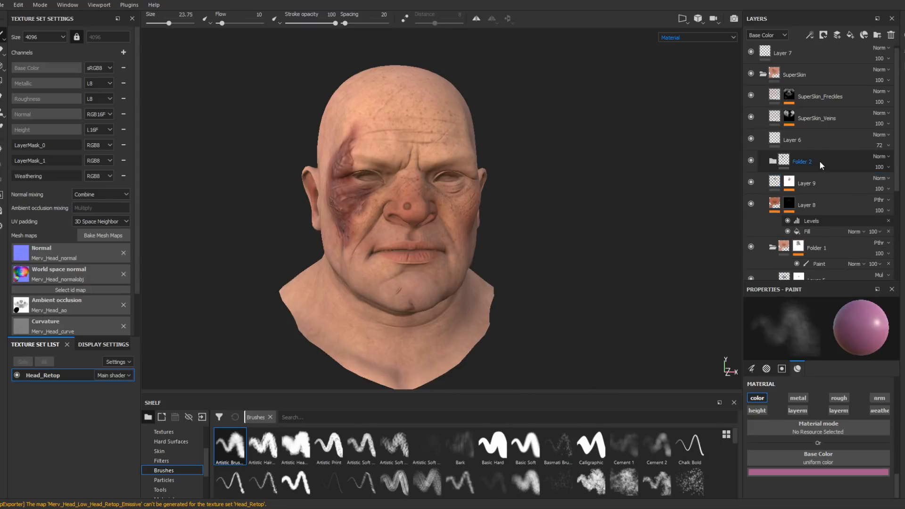
{"action": "left_click", "coordinate": [836, 35]}
- Display only the base color, sample the bruise's reddish pink as the brush color, and return to the Material view
{"action": "mouse_move", "coordinate": [576, 244]}
{"action": "left_mouse_down", "text": "alt"}
{"action": "mouse_move", "coordinate": [580, 255]}
{"action": "mouse_move", "coordinate": [423, 232]}
{"action": "left_mouse_up", "text": "alt"}
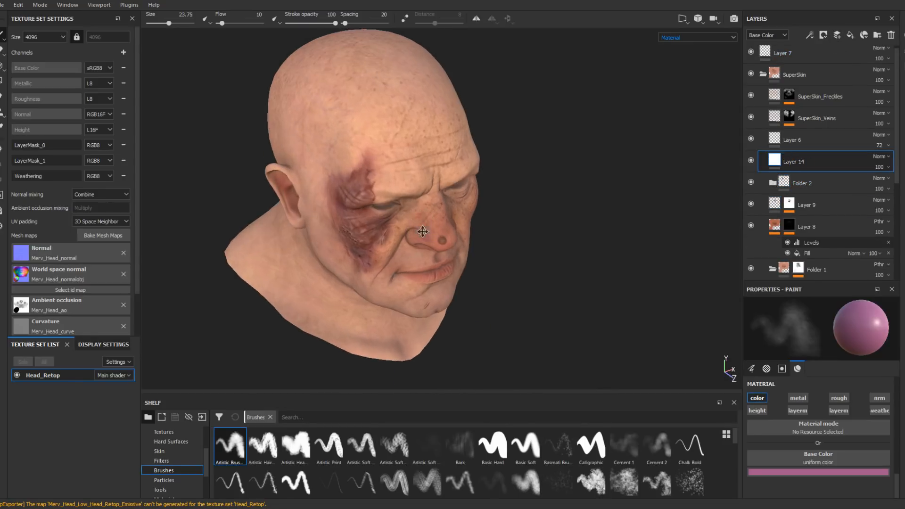
{"action": "middle_click_drag", "start_coordinate": [423, 231], "coordinate": [441, 239], "text": "alt"}
{"action": "right_click_drag", "start_coordinate": [442, 239], "coordinate": [707, 436], "text": "alt"}
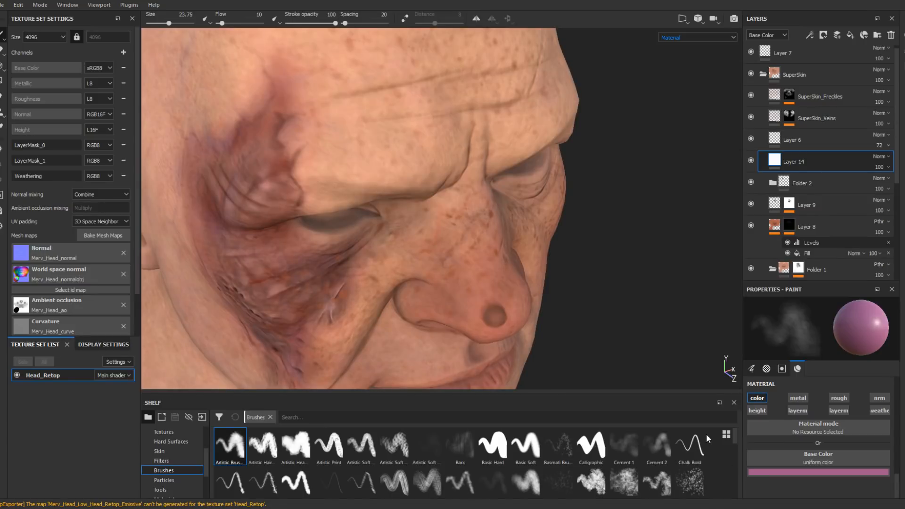
{"action": "left_click", "coordinate": [698, 37]}
{"action": "left_click", "coordinate": [682, 66]}
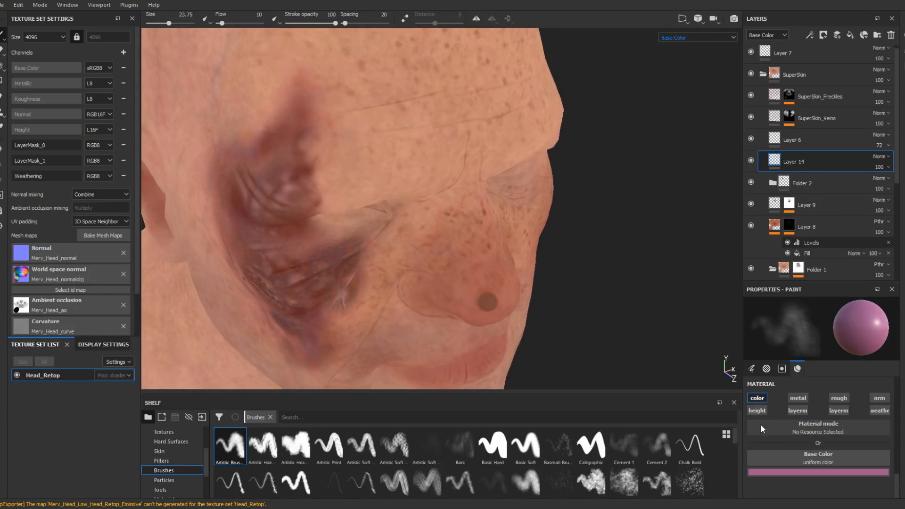
{"action": "left_click", "coordinate": [794, 473]}
{"action": "left_click", "coordinate": [828, 363]}
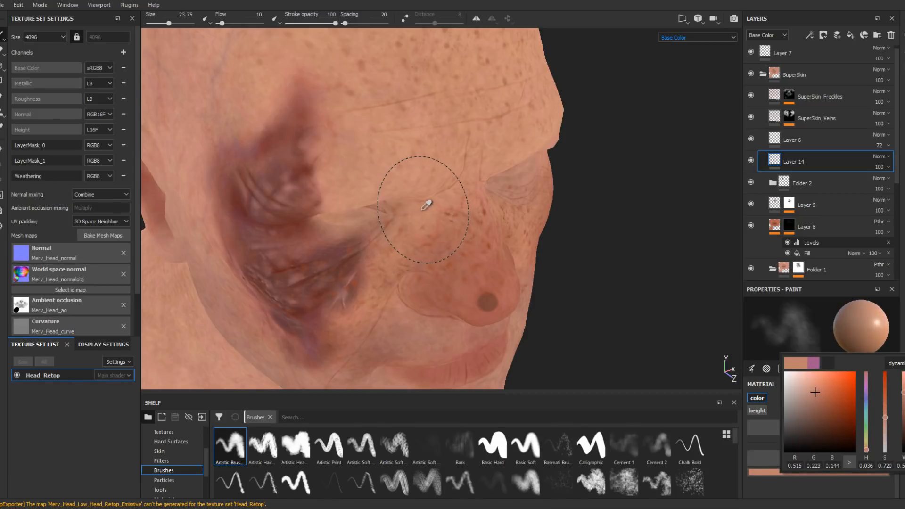
{"action": "left_click", "coordinate": [290, 183]}
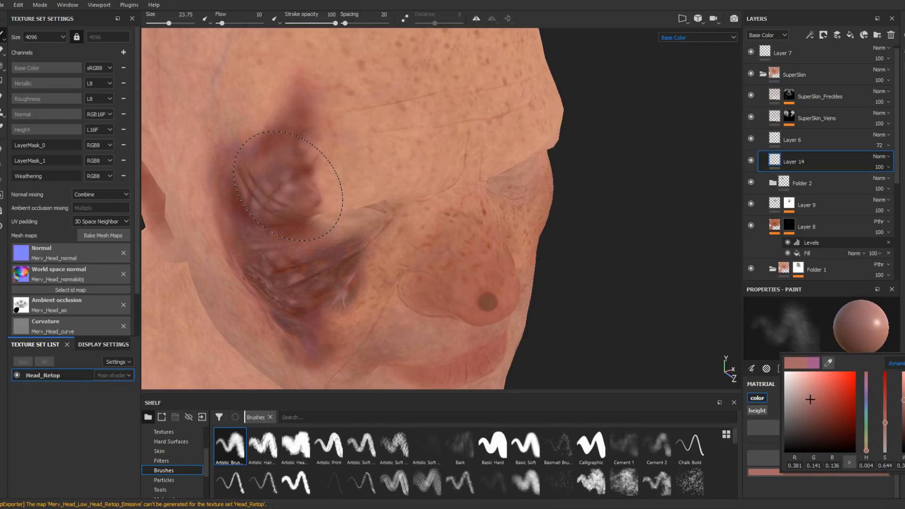
{"action": "left_click", "coordinate": [684, 37]}
{"action": "left_click", "coordinate": [677, 51]}
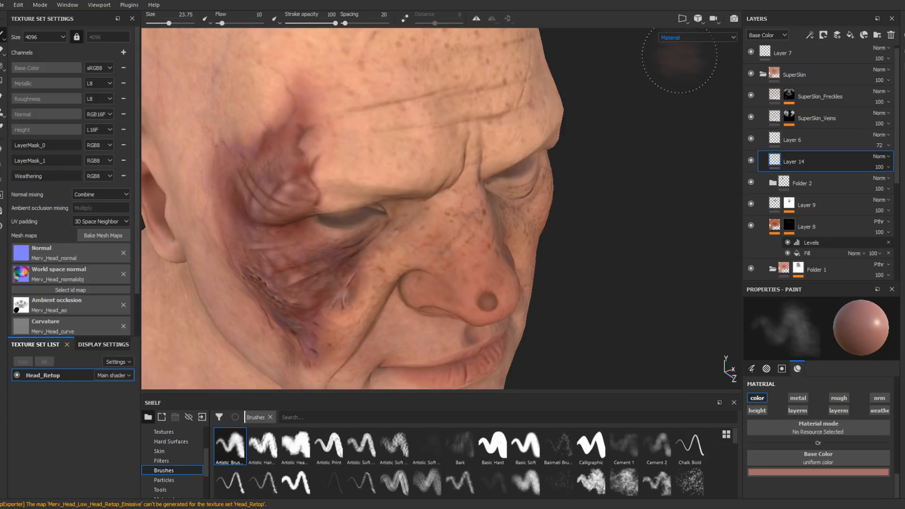
- Shrink the brush to 4.29, move Layer 14 above SuperSkin_Freckles, and paint a thin scar across the nose bridge
{"action": "left_click_drag", "start_coordinate": [680, 60], "coordinate": [571, 242], "text": "alt"}
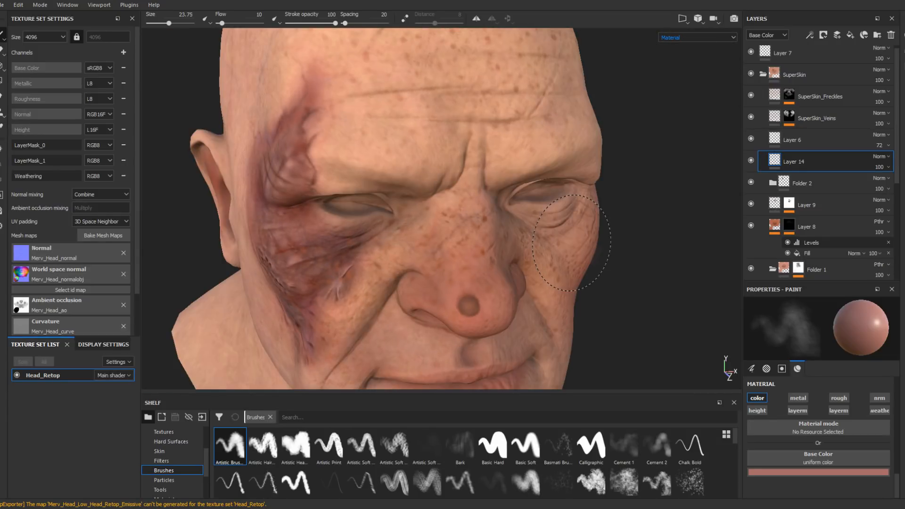
{"action": "mouse_move", "coordinate": [460, 239]}
{"action": "right_mouse_down", "text": "ctrl"}
{"action": "mouse_move", "coordinate": [424, 239]}
{"action": "mouse_move", "coordinate": [447, 246]}
{"action": "right_mouse_up", "text": "ctrl"}
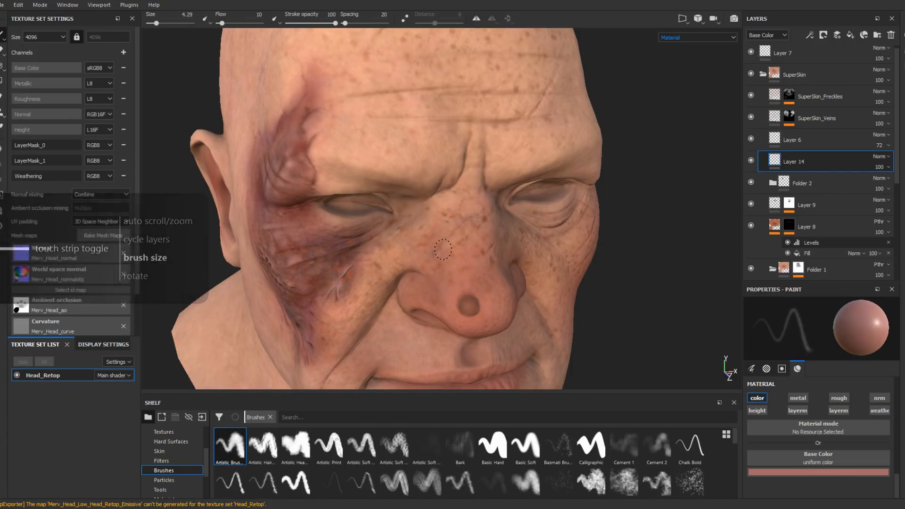
{"action": "left_click_drag", "start_coordinate": [799, 161], "coordinate": [799, 87]}
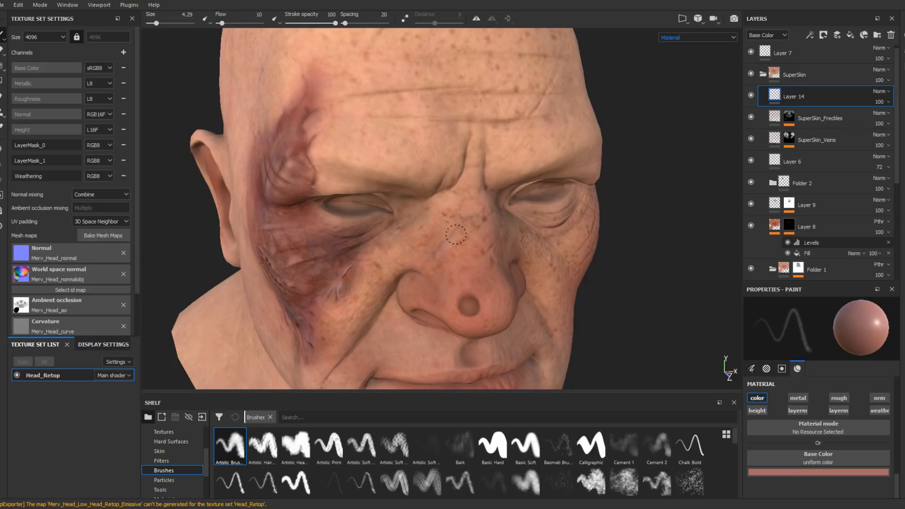
{"action": "left_click_drag", "start_coordinate": [499, 233], "coordinate": [467, 232], "text": "alt"}
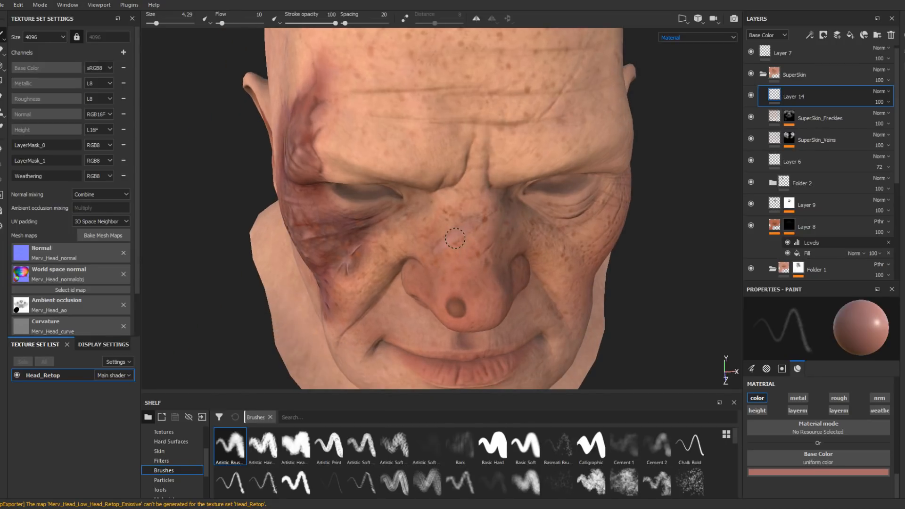
{"action": "left_click_drag", "start_coordinate": [452, 236], "coordinate": [468, 232], "text": "alt"}
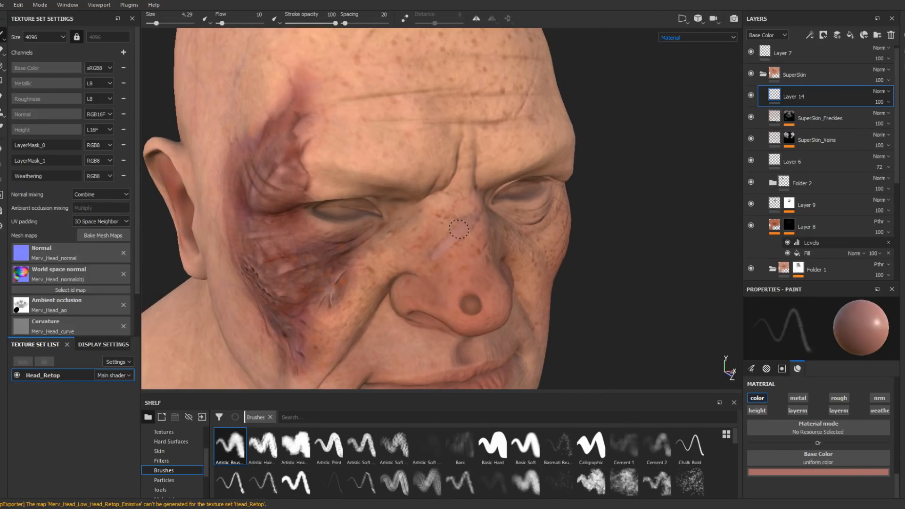
- Lighten the brush color to R 0.568, G 0.262, B 0.255 and strengthen the scar across the nose bridge
{"action": "left_click", "coordinate": [804, 472]}
{"action": "left_click", "coordinate": [806, 390]}
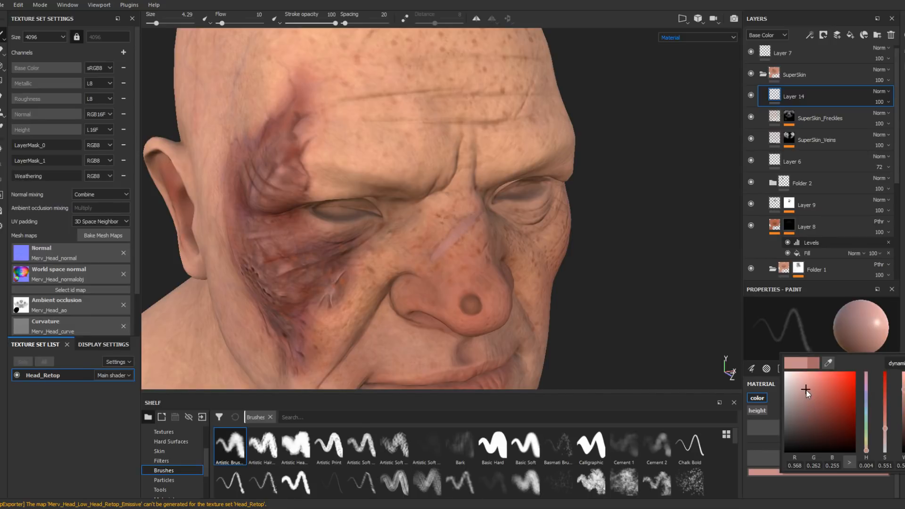
{"action": "left_click", "coordinate": [457, 233]}
{"action": "left_click_drag", "start_coordinate": [451, 238], "coordinate": [468, 221]}
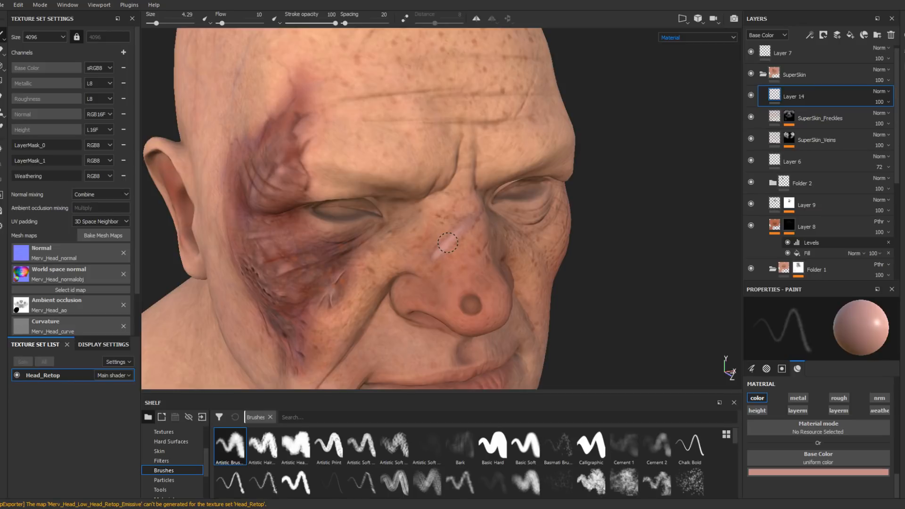
{"action": "left_click_drag", "start_coordinate": [448, 243], "coordinate": [427, 264], "text": "alt"}
{"action": "right_click_drag", "start_coordinate": [474, 217], "coordinate": [457, 218], "text": "ctrl"}
{"action": "mouse_move", "coordinate": [485, 208]}
{"action": "left_mouse_down"}
{"action": "mouse_move", "coordinate": [441, 248]}
{"action": "mouse_move", "coordinate": [392, 221]}
{"action": "left_mouse_up"}
- Reduce the brush size to 1.61 and paint the small scar on the chin light pink
{"action": "middle_click_drag", "start_coordinate": [512, 297], "coordinate": [504, 202], "text": "alt"}
{"action": "left_click_drag", "start_coordinate": [504, 292], "coordinate": [557, 288], "text": "alt"}
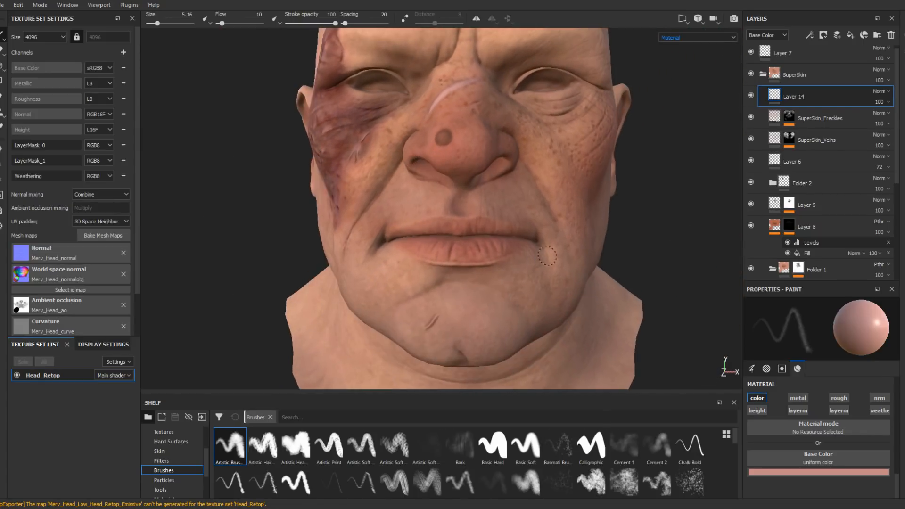
{"action": "right_click_drag", "start_coordinate": [455, 323], "coordinate": [434, 322], "text": "ctrl"}
{"action": "left_click_drag", "start_coordinate": [434, 322], "coordinate": [425, 331]}
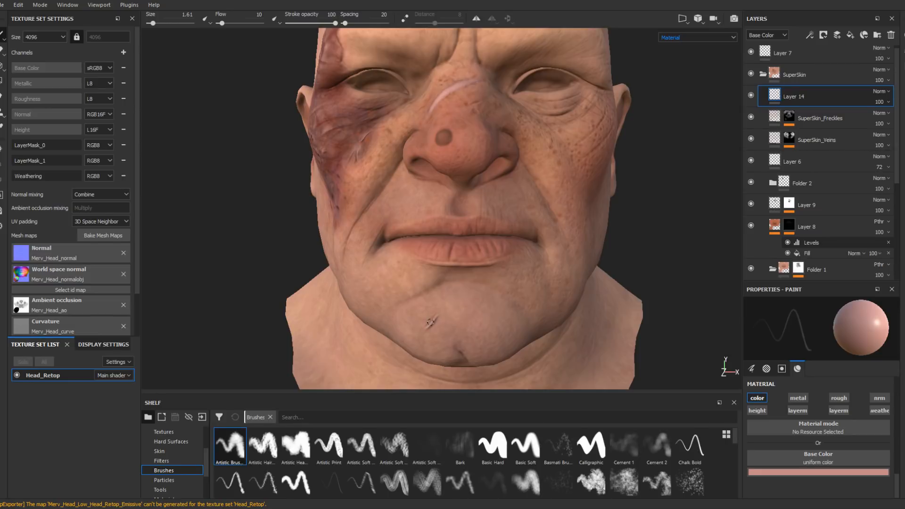
{"action": "right_click_drag", "start_coordinate": [431, 322], "coordinate": [504, 299], "text": "ctrl"}
{"action": "left_click_drag", "start_coordinate": [508, 336], "coordinate": [439, 326], "text": "alt"}
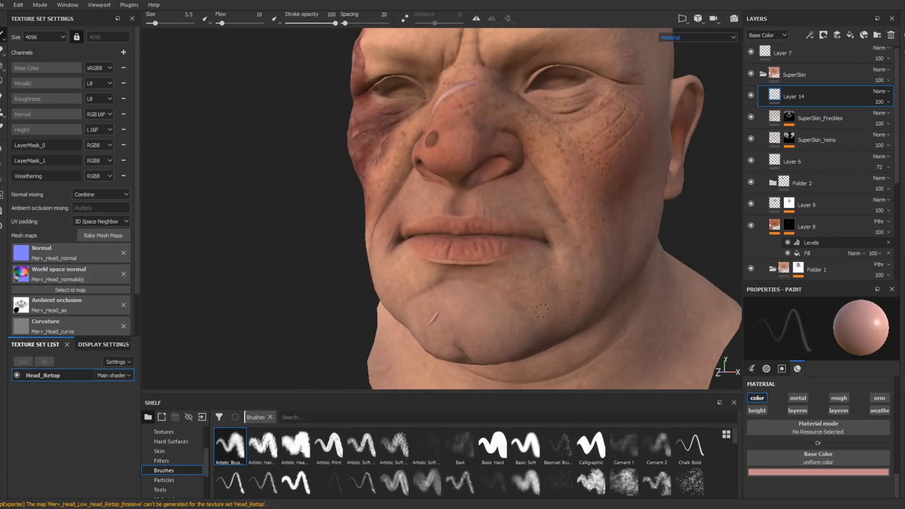
- Enlarge the brush to 6.11 and paint a long light pink scar across the upper forehead
{"action": "middle_click_drag", "start_coordinate": [439, 283], "coordinate": [380, 354], "text": "alt"}
{"action": "right_click_drag", "start_coordinate": [380, 353], "coordinate": [331, 330], "text": "alt"}
{"action": "middle_click_drag", "start_coordinate": [424, 213], "coordinate": [410, 302], "text": "alt"}
{"action": "left_click_drag", "start_coordinate": [450, 302], "coordinate": [556, 327], "text": "alt"}
{"action": "middle_click_drag", "start_coordinate": [556, 327], "coordinate": [539, 360], "text": "alt"}
{"action": "right_click_drag", "start_coordinate": [540, 360], "coordinate": [461, 341], "text": "alt"}
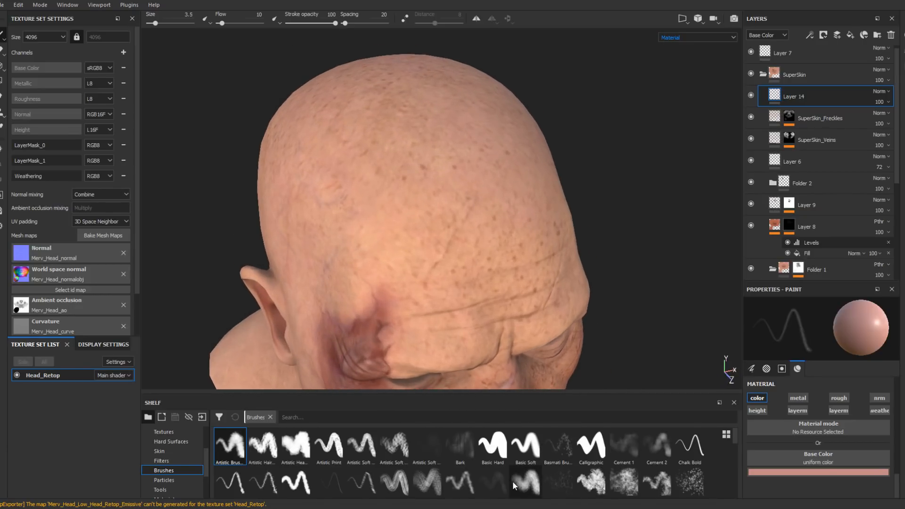
{"action": "mouse_move", "coordinate": [513, 482]}
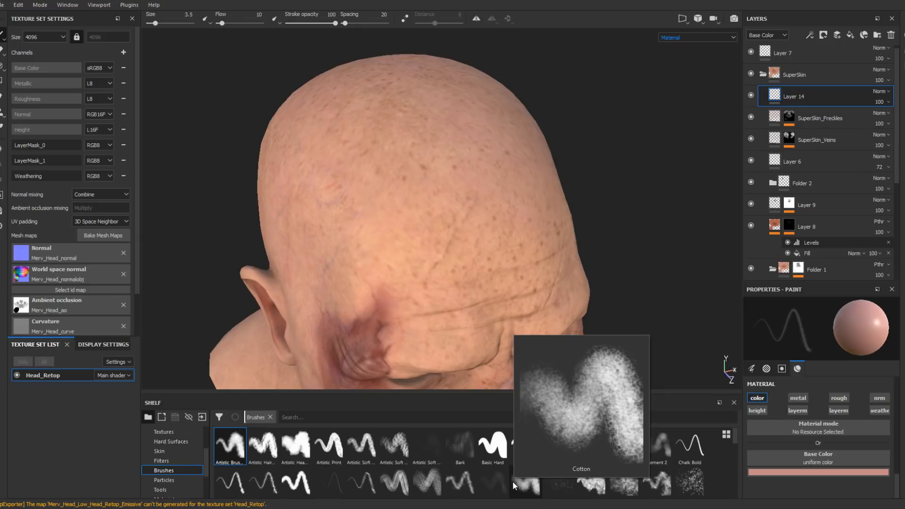
{"action": "right_click_drag", "start_coordinate": [437, 265], "coordinate": [443, 261], "text": "ctrl"}
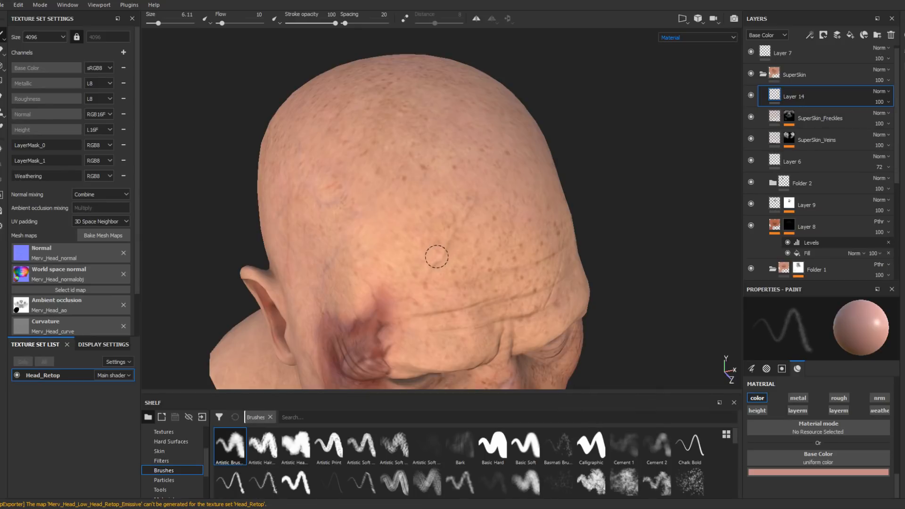
{"action": "mouse_move", "coordinate": [437, 257]}
{"action": "left_mouse_down"}
{"action": "mouse_move", "coordinate": [426, 265]}
{"action": "mouse_move", "coordinate": [441, 246]}
{"action": "mouse_move", "coordinate": [423, 276]}
{"action": "mouse_move", "coordinate": [471, 202]}
{"action": "mouse_move", "coordinate": [431, 262]}
{"action": "mouse_move", "coordinate": [590, 252]}
{"action": "mouse_move", "coordinate": [590, 299]}
{"action": "mouse_move", "coordinate": [580, 236]}
{"action": "mouse_move", "coordinate": [587, 208]}
{"action": "mouse_move", "coordinate": [596, 262]}
{"action": "mouse_move", "coordinate": [544, 267]}
{"action": "left_mouse_up"}
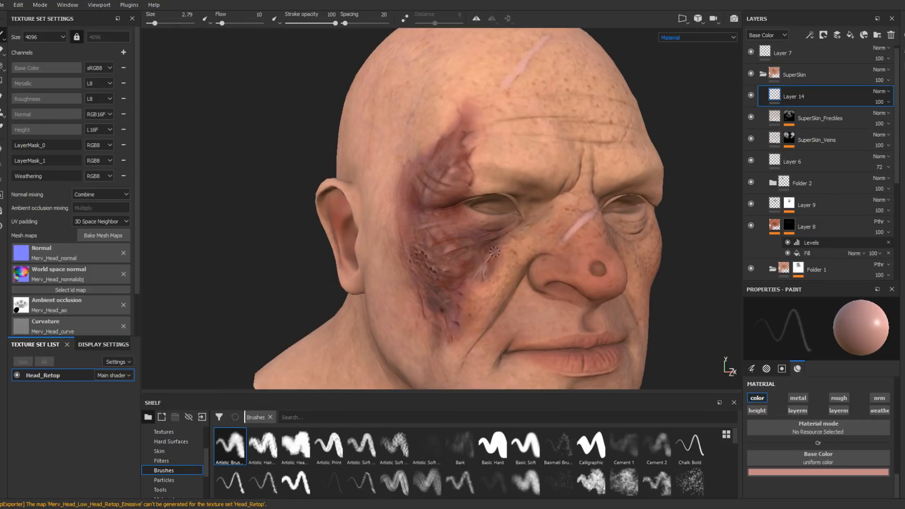
- Paint light pink highlights on the cheek scar and below the bruised eye, varying the brush size
{"action": "left_click_drag", "start_coordinate": [478, 274], "coordinate": [477, 262]}
{"action": "right_click_drag", "start_coordinate": [478, 264], "coordinate": [498, 263], "text": "ctrl"}
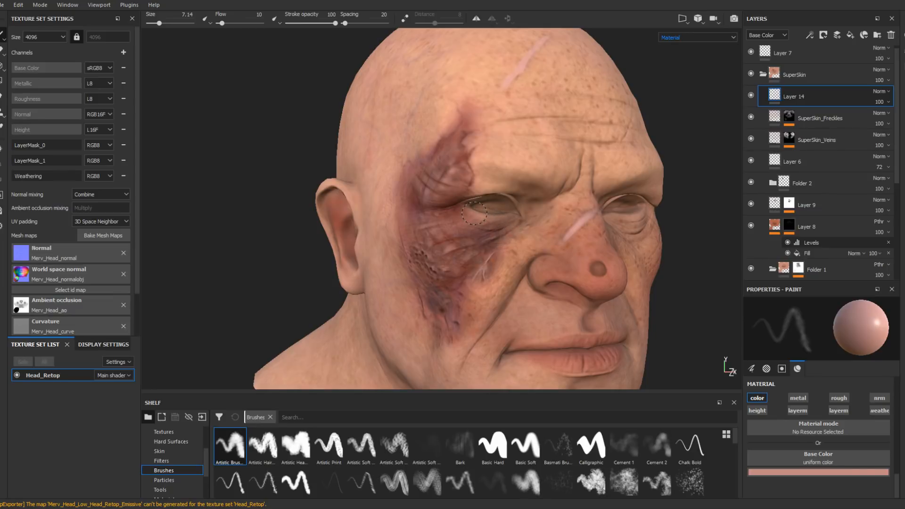
{"action": "left_click_drag", "start_coordinate": [486, 216], "coordinate": [475, 218]}
{"action": "key", "text": "bracketleft"}
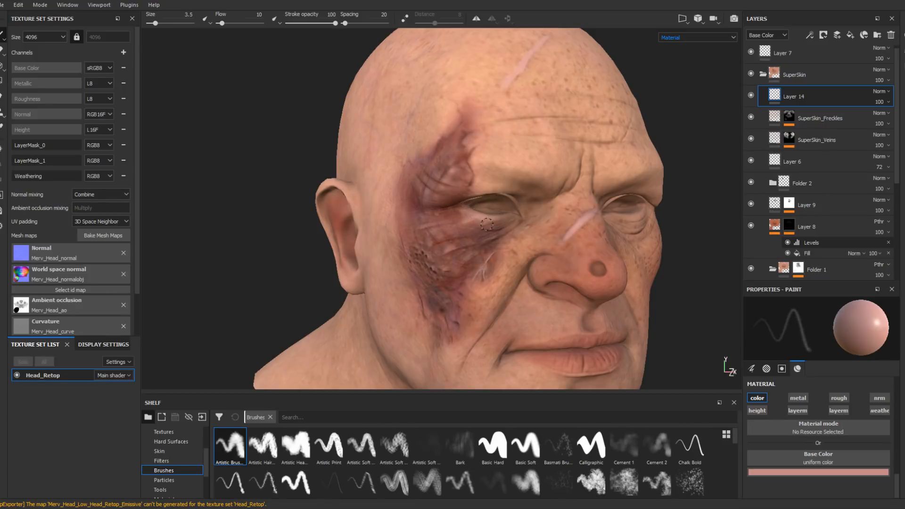
{"action": "key", "text": "bracketleft"}
- Paint pale scar tissue with a 2.79 brush along the bruise's upper edge and its folds beside the brow
{"action": "left_click_drag", "start_coordinate": [477, 168], "coordinate": [482, 175], "text": "alt"}
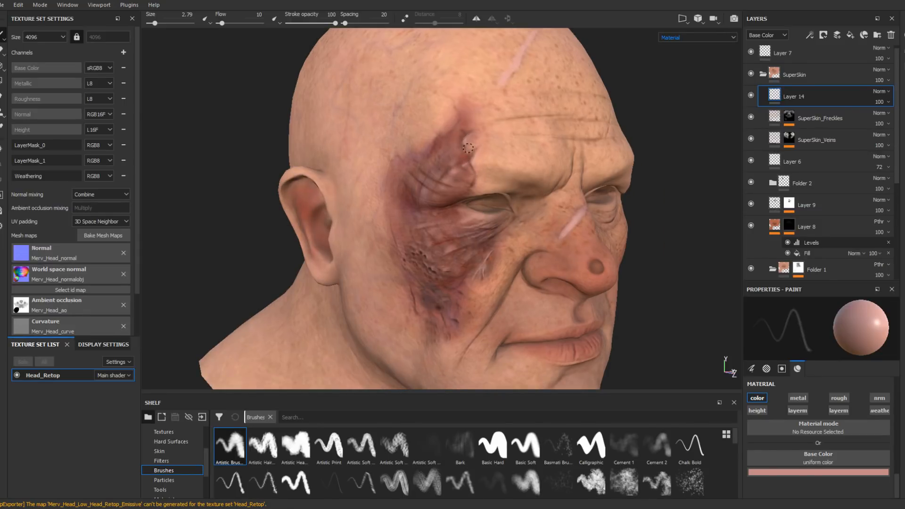
{"action": "left_click_drag", "start_coordinate": [469, 145], "coordinate": [472, 133], "text": "alt"}
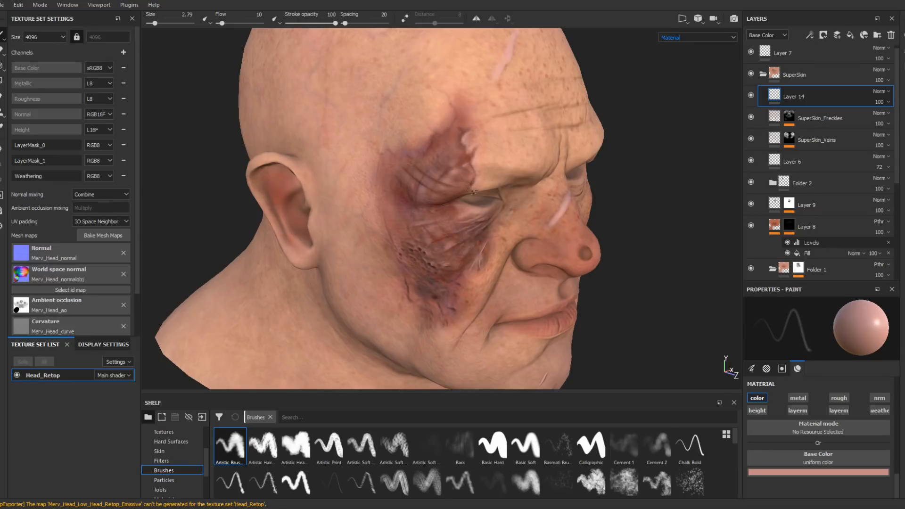
{"action": "mouse_move", "coordinate": [478, 183]}
{"action": "left_mouse_down", "text": "alt"}
{"action": "mouse_move", "coordinate": [489, 177]}
{"action": "mouse_move", "coordinate": [448, 170]}
{"action": "left_mouse_up", "text": "alt"}
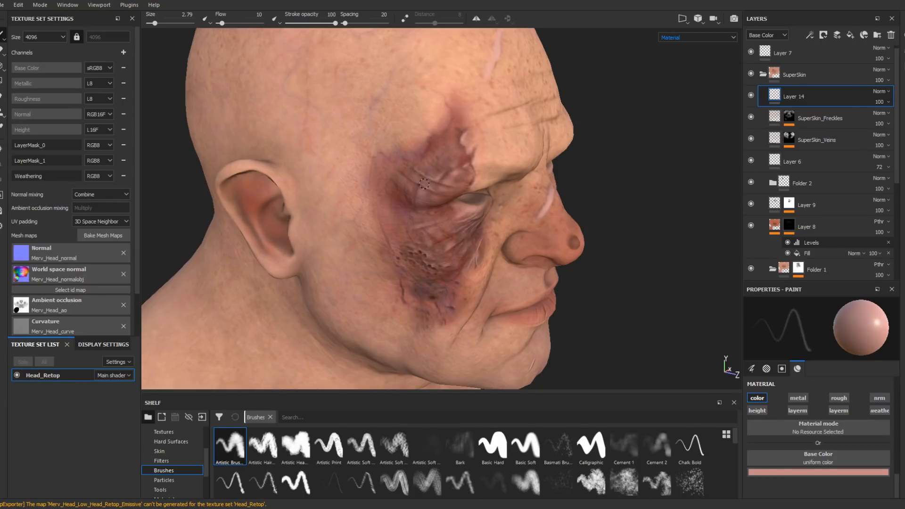
{"action": "left_click_drag", "start_coordinate": [453, 191], "coordinate": [419, 196], "text": "alt"}
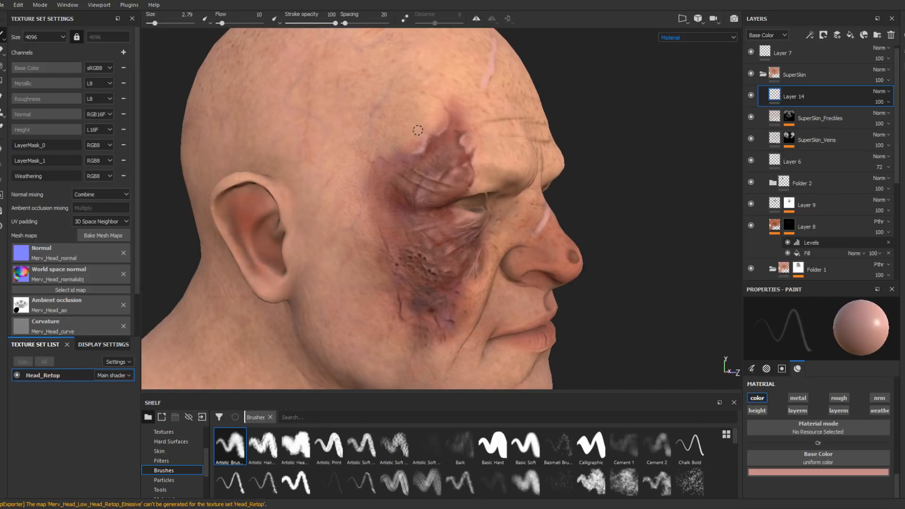
{"action": "left_click_drag", "start_coordinate": [444, 113], "coordinate": [439, 126], "text": "alt"}
- Enlarge the brush to 9.44 and paint soft pale skin around the bruise's upper border and lower cheek edge
{"action": "key", "text": "bracketright"}
{"action": "key", "text": "bracketright"}
{"action": "key", "text": "bracketright"}
{"action": "key", "text": "bracketright"}
{"action": "key", "text": "bracketright"}
{"action": "key", "text": "bracketright"}
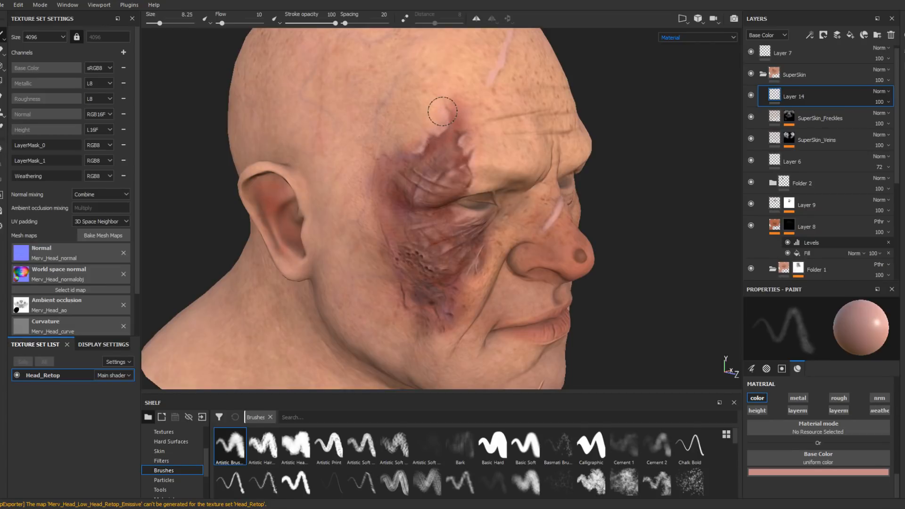
{"action": "key", "text": "bracketright"}
{"action": "left_click_drag", "start_coordinate": [401, 151], "coordinate": [397, 183], "text": "alt"}
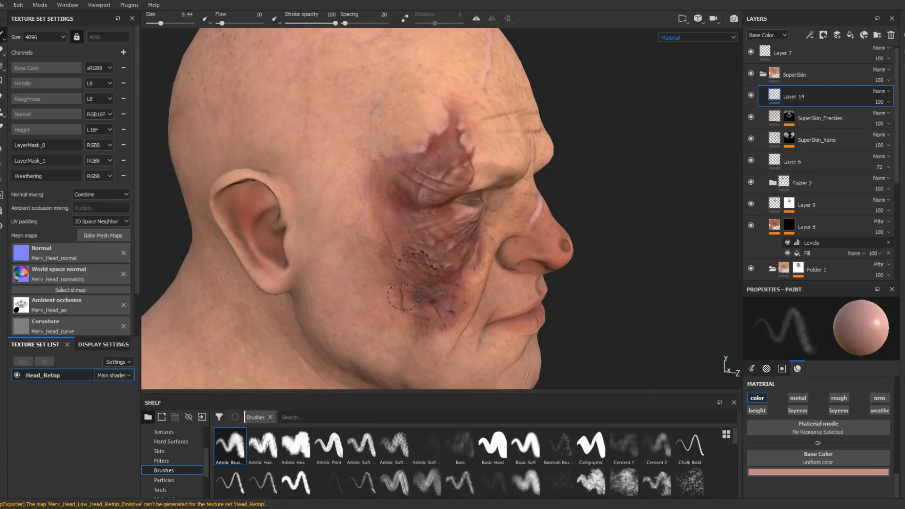
{"action": "left_click_drag", "start_coordinate": [403, 297], "coordinate": [410, 304]}
- Examine the painted scars and bruise on the whole head from the front, both sides and in profile
{"action": "scroll", "coordinate": [389, 232], "scroll_direction": "down", "scroll_amount": 4}
{"action": "left_click_drag", "start_coordinate": [627, 330], "coordinate": [548, 320], "text": "alt"}
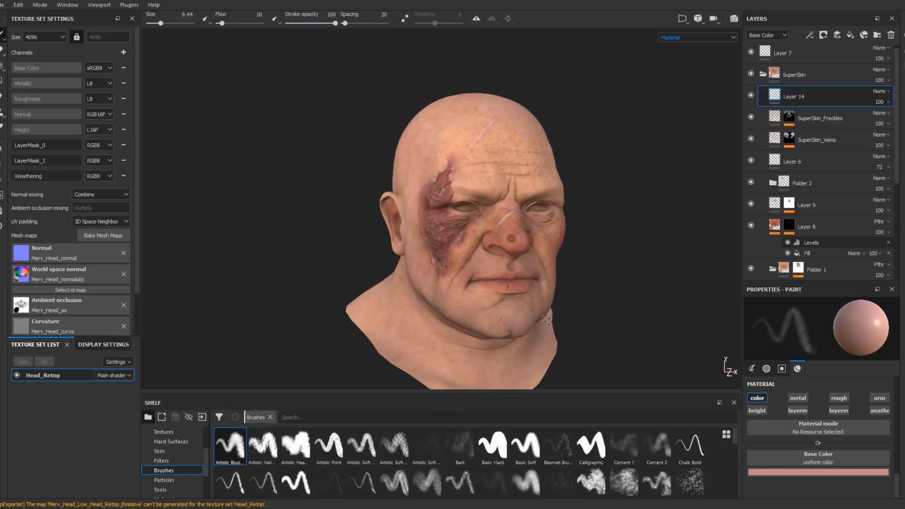
{"action": "mouse_move", "coordinate": [617, 452]}
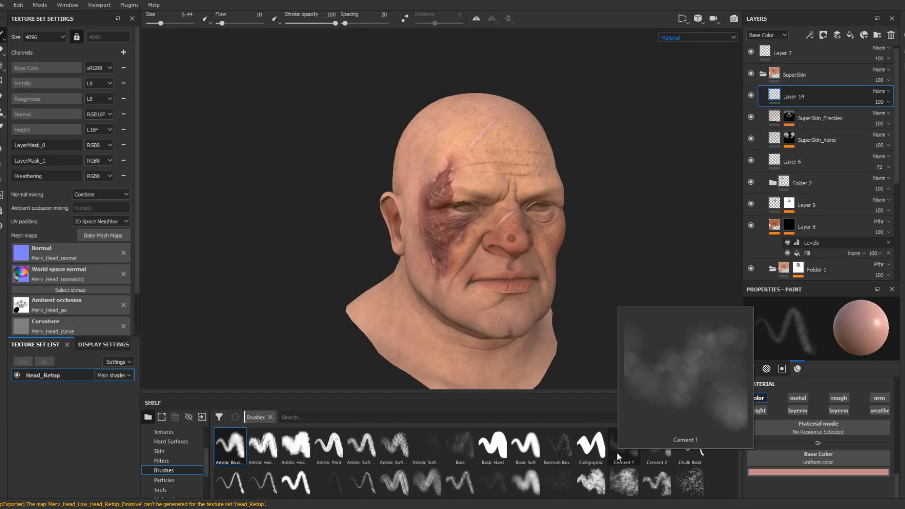
{"action": "mouse_move", "coordinate": [607, 248]}
{"action": "left_mouse_down", "text": "alt"}
{"action": "mouse_move", "coordinate": [575, 249]}
{"action": "mouse_move", "coordinate": [632, 270]}
{"action": "mouse_move", "coordinate": [538, 251]}
{"action": "left_mouse_up", "text": "alt"}
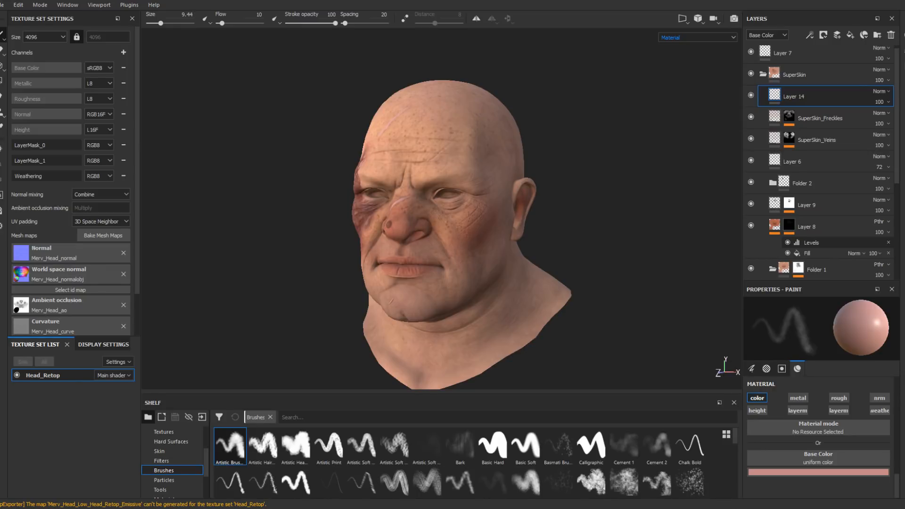
{"action": "mouse_move", "coordinate": [510, 191]}
{"action": "left_mouse_down", "text": "alt"}
{"action": "mouse_move", "coordinate": [584, 203]}
{"action": "mouse_move", "coordinate": [511, 191]}
{"action": "left_mouse_up", "text": "alt"}
{"action": "middle_click_drag", "start_coordinate": [599, 214], "coordinate": [554, 210], "text": "alt"}
{"action": "mouse_move", "coordinate": [583, 202]}
{"action": "left_mouse_down", "text": "alt"}
{"action": "mouse_move", "coordinate": [373, 189]}
{"action": "mouse_move", "coordinate": [731, 201]}
{"action": "mouse_move", "coordinate": [628, 205]}
{"action": "left_mouse_up", "text": "alt"}
{"action": "right_click_drag", "start_coordinate": [629, 205], "coordinate": [447, 144], "text": "alt"}
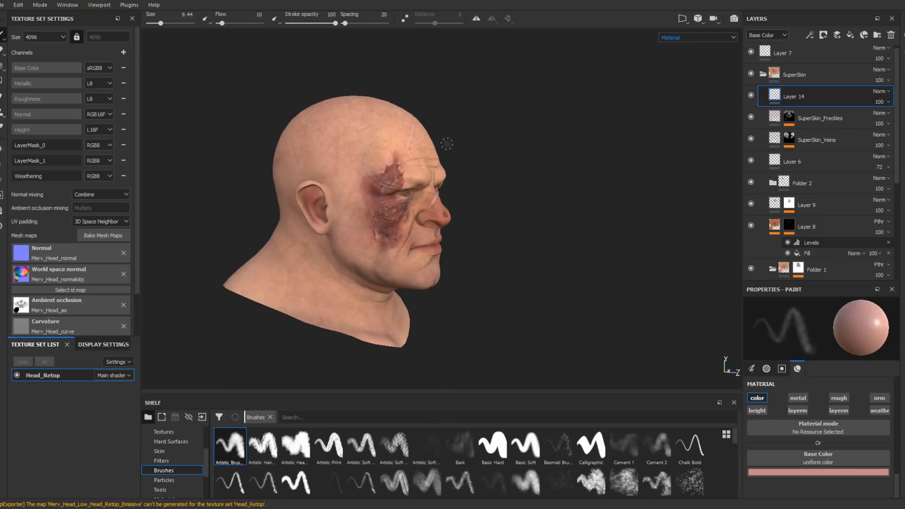
- Turn the head and compare its unbruised cheek with the bruised side from three-quarter views
{"action": "left_click_drag", "start_coordinate": [447, 144], "coordinate": [259, 152], "text": "alt"}
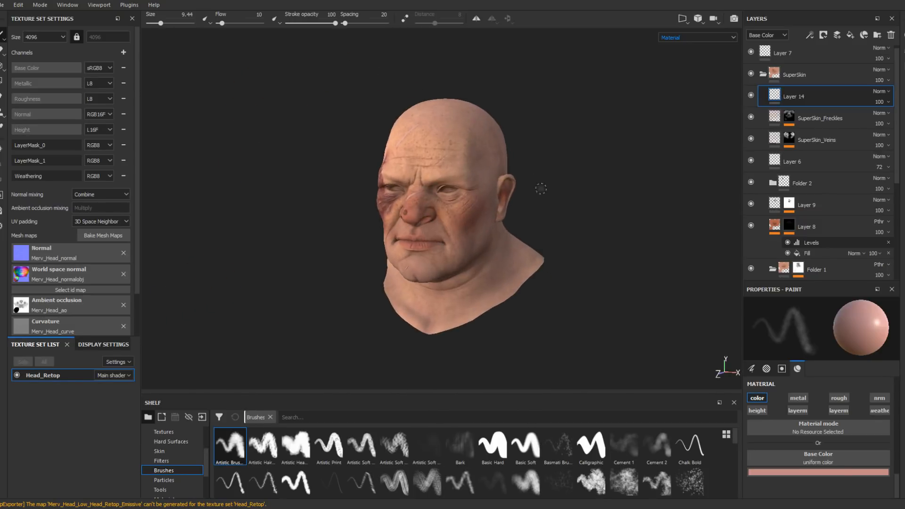
{"action": "left_click_drag", "start_coordinate": [539, 188], "coordinate": [518, 167], "text": "alt"}
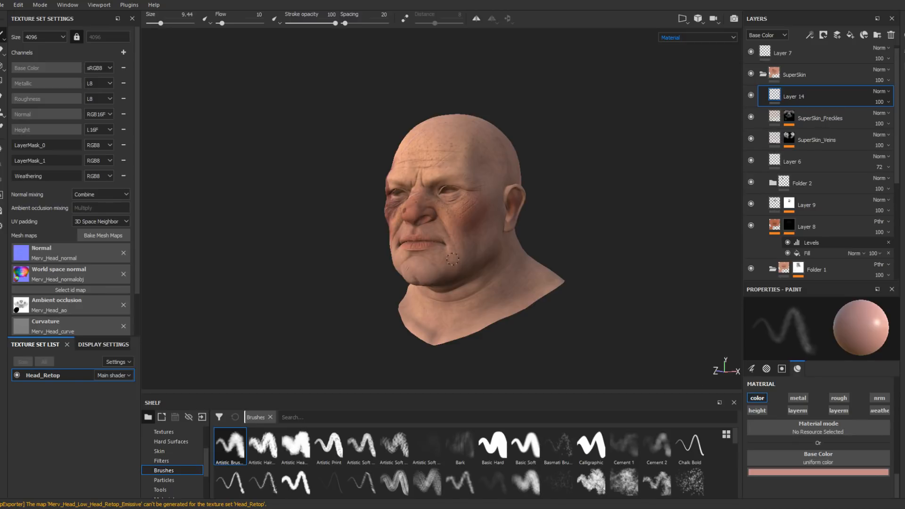
{"action": "mouse_move", "coordinate": [573, 206]}
{"action": "left_mouse_down", "text": "alt"}
{"action": "mouse_move", "coordinate": [617, 212]}
{"action": "mouse_move", "coordinate": [564, 246]}
{"action": "mouse_move", "coordinate": [624, 236]}
{"action": "mouse_move", "coordinate": [550, 226]}
{"action": "left_mouse_up", "text": "alt"}
{"action": "middle_click_drag", "start_coordinate": [528, 220], "coordinate": [581, 231], "text": "alt"}
{"action": "right_click_drag", "start_coordinate": [533, 229], "coordinate": [569, 281], "text": "alt"}
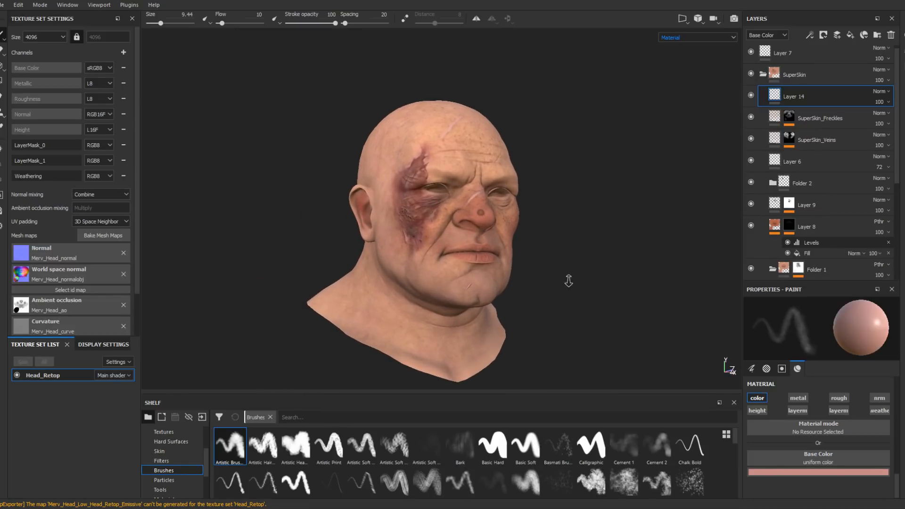
{"action": "mouse_move", "coordinate": [569, 281]}
{"action": "left_mouse_down", "text": "alt"}
{"action": "mouse_move", "coordinate": [550, 275]}
{"action": "mouse_move", "coordinate": [563, 264]}
{"action": "left_mouse_up", "text": "alt"}
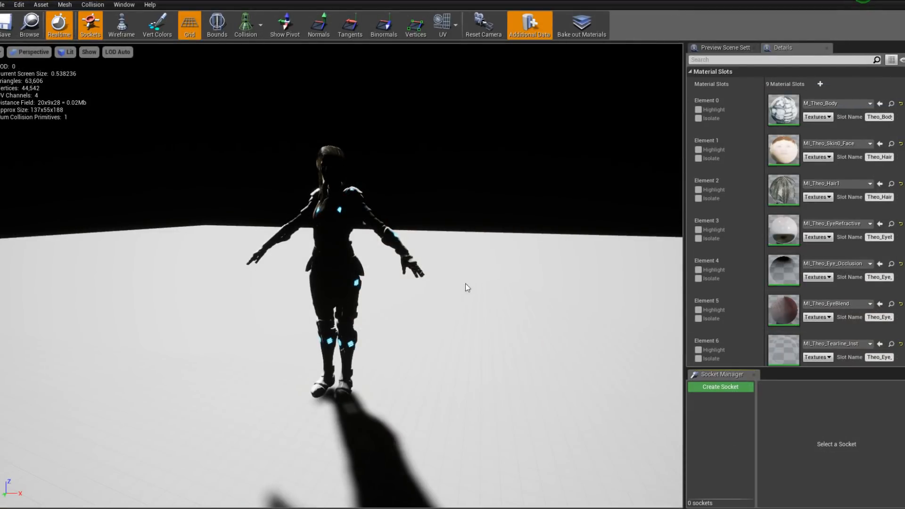
- In Unreal Engine, rotate the preview scene's lighting rig to about 332.57 so the light falls on the character's front
{"action": "left_click_drag", "start_coordinate": [465, 284], "coordinate": [537, 300]}
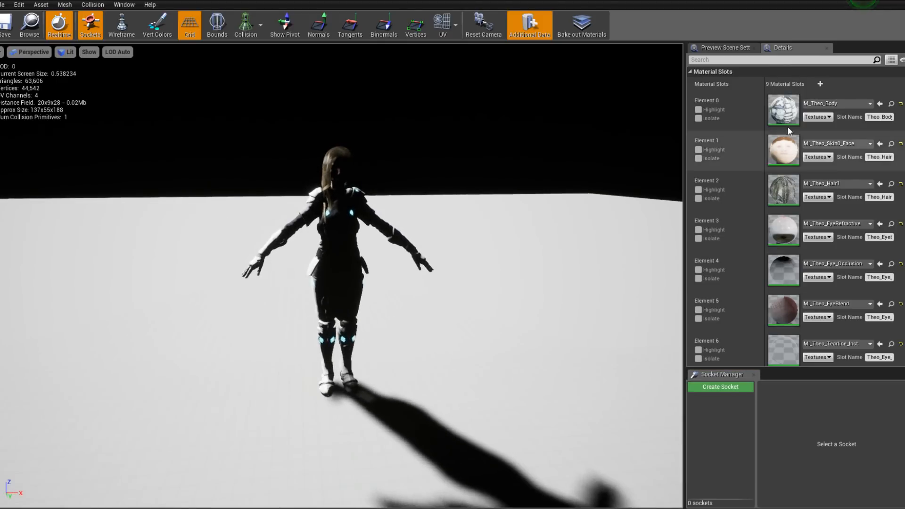
{"action": "left_click", "coordinate": [723, 47]}
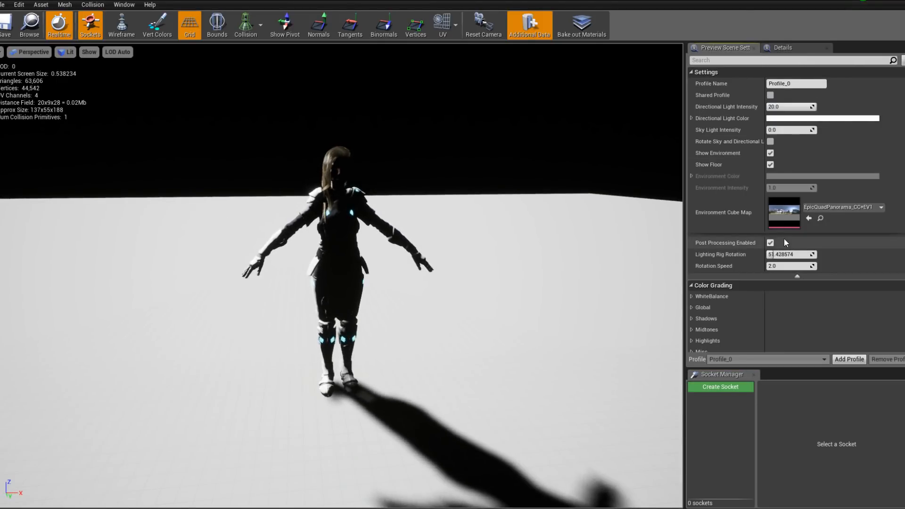
{"action": "left_click_drag", "start_coordinate": [789, 254], "coordinate": [755, 254]}
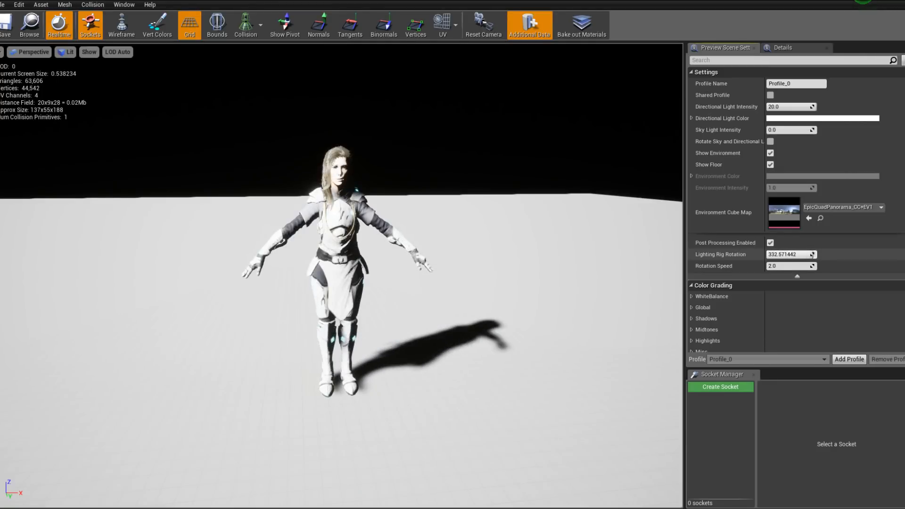
{"action": "left_click_drag", "start_coordinate": [516, 300], "coordinate": [477, 287]}
{"action": "scroll", "coordinate": [477, 287], "scroll_direction": "up", "scroll_amount": 6}
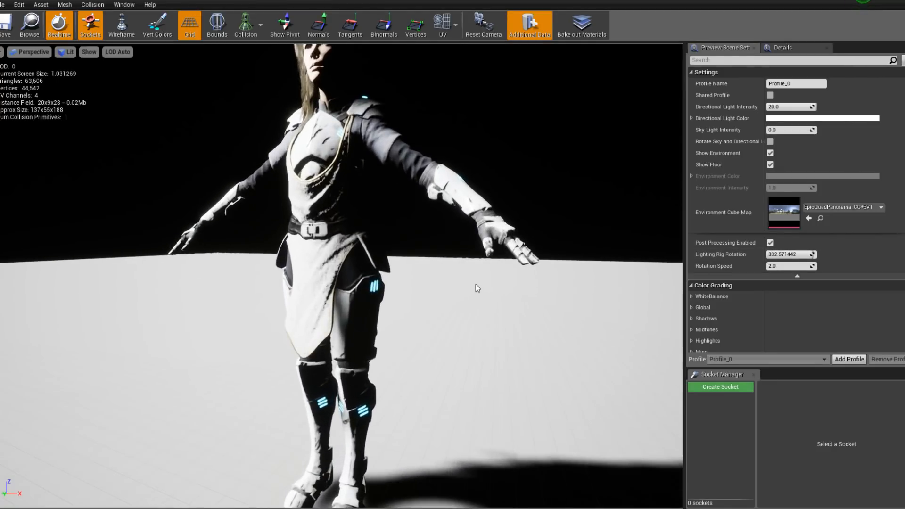
{"action": "middle_click_drag", "start_coordinate": [477, 286], "coordinate": [467, 253]}
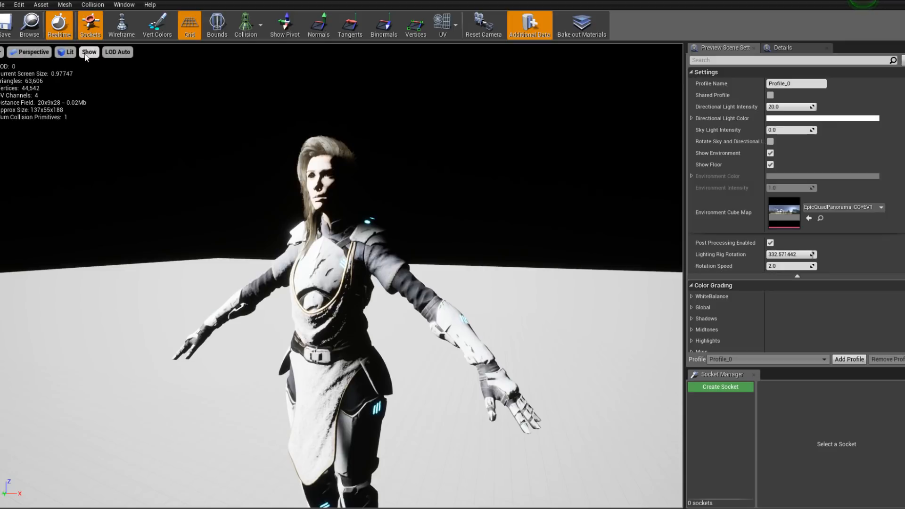
- Set the preview scene's sky light intensity to 1.0 and its directional light intensity to about 12.57
{"action": "left_click", "coordinate": [42, 52]}
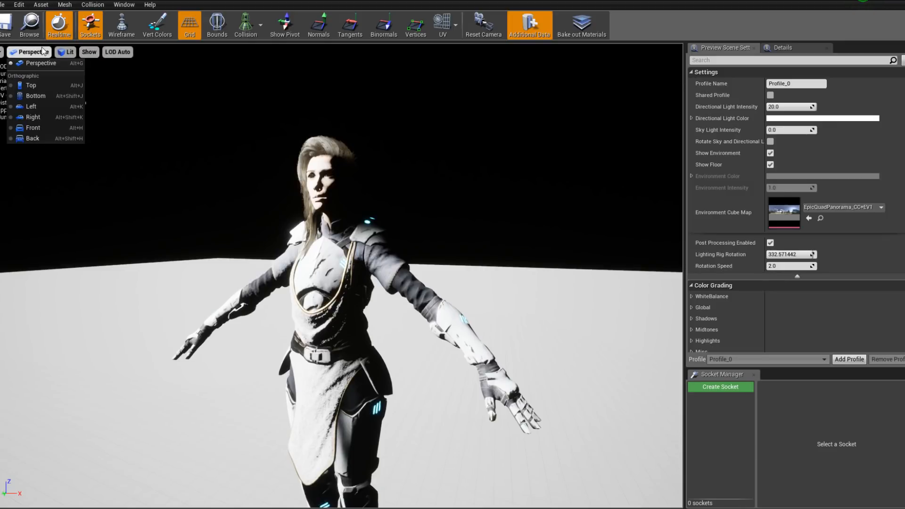
{"action": "left_click", "coordinate": [67, 222]}
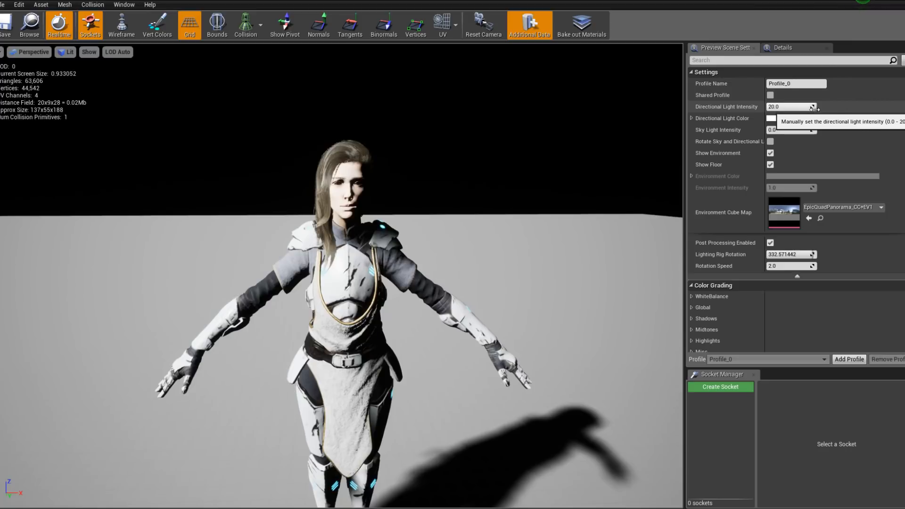
{"action": "left_click_drag", "start_coordinate": [792, 106], "coordinate": [769, 106]}
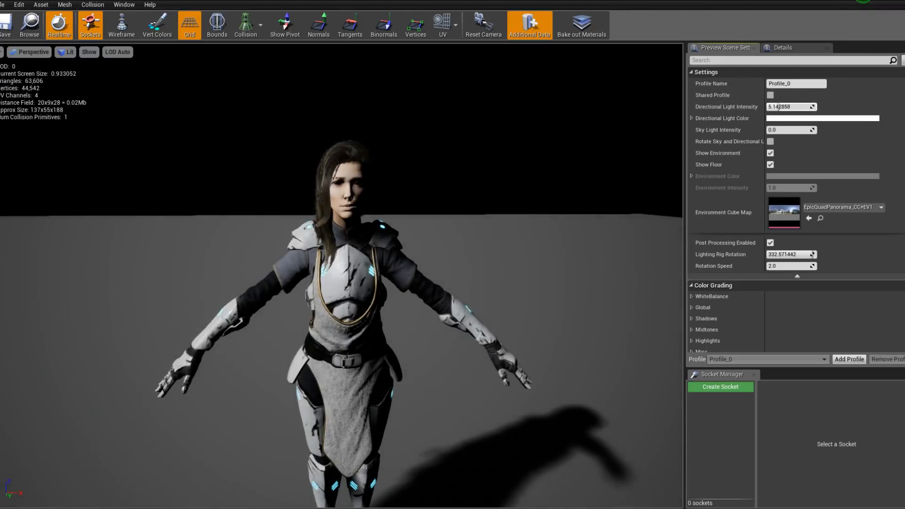
{"action": "left_click", "coordinate": [797, 133]}
{"action": "type", "text": "1"}
{"action": "key", "text": "Return"}
{"action": "left_click_drag", "start_coordinate": [308, 107], "coordinate": [395, 251]}
{"action": "left_click_drag", "start_coordinate": [783, 107], "coordinate": [798, 107]}
{"action": "left_click_drag", "start_coordinate": [396, 251], "coordinate": [302, 236]}
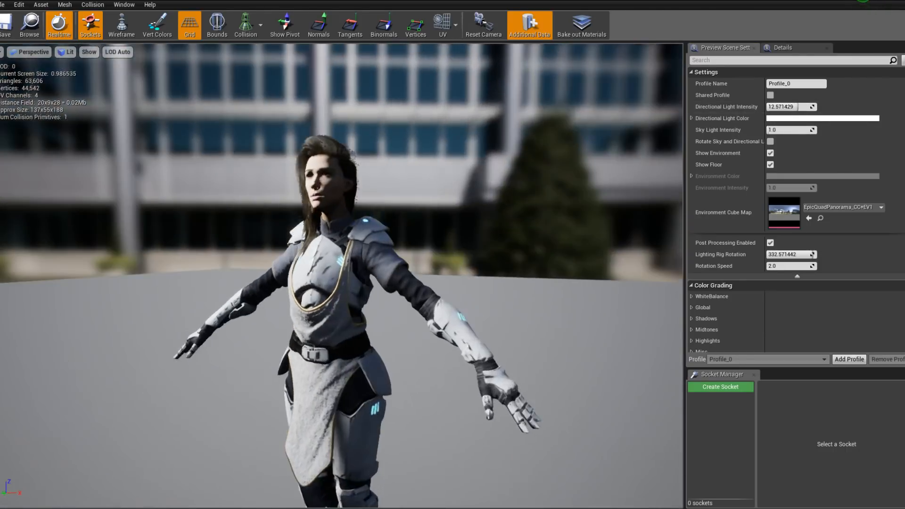
- Examine the armoured character's face, hair and upper body up close under the adjusted lighting
{"action": "scroll", "coordinate": [342, 276], "scroll_direction": "up", "scroll_amount": 4}
{"action": "middle_click_drag", "start_coordinate": [342, 275], "coordinate": [329, 149]}
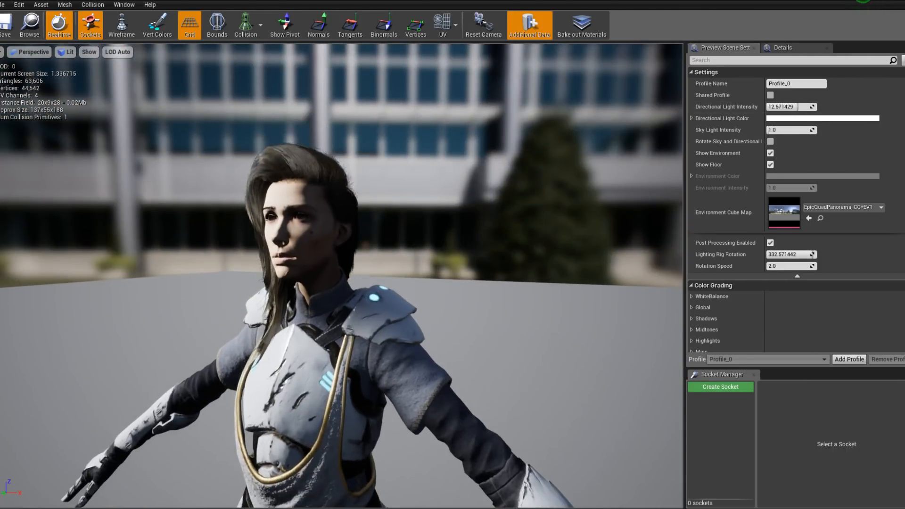
{"action": "left_click_drag", "start_coordinate": [330, 286], "coordinate": [377, 286]}
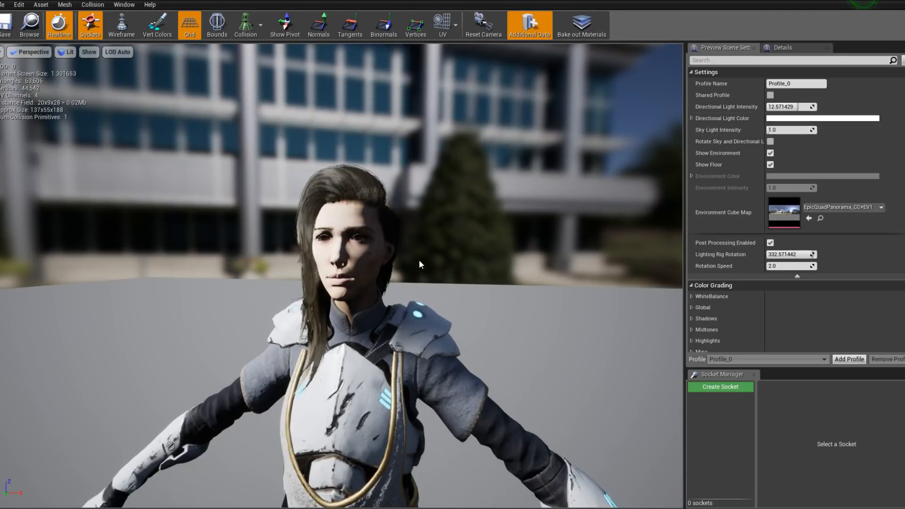
{"action": "right_click_drag", "start_coordinate": [419, 263], "coordinate": [471, 263]}
{"action": "right_click_drag", "start_coordinate": [396, 238], "coordinate": [325, 237]}
{"action": "left_click_drag", "start_coordinate": [395, 237], "coordinate": [348, 237]}
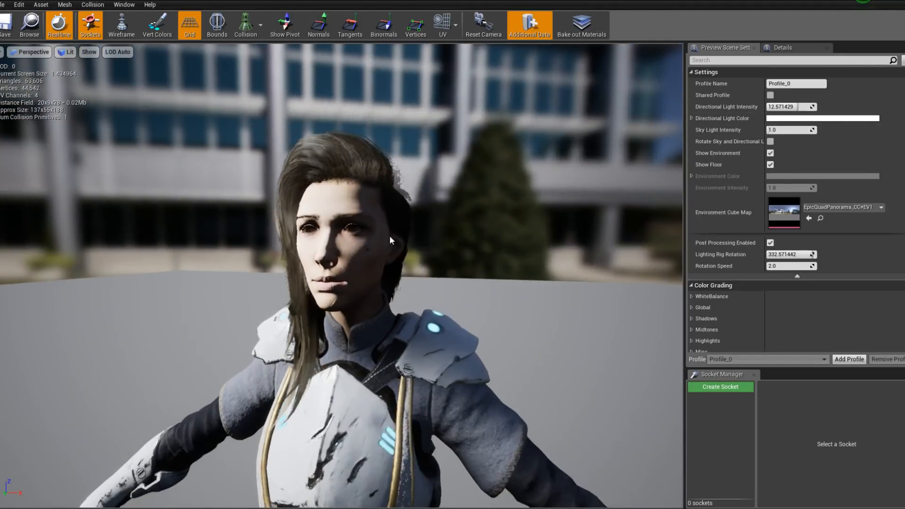
{"action": "right_click_drag", "start_coordinate": [395, 238], "coordinate": [423, 237]}
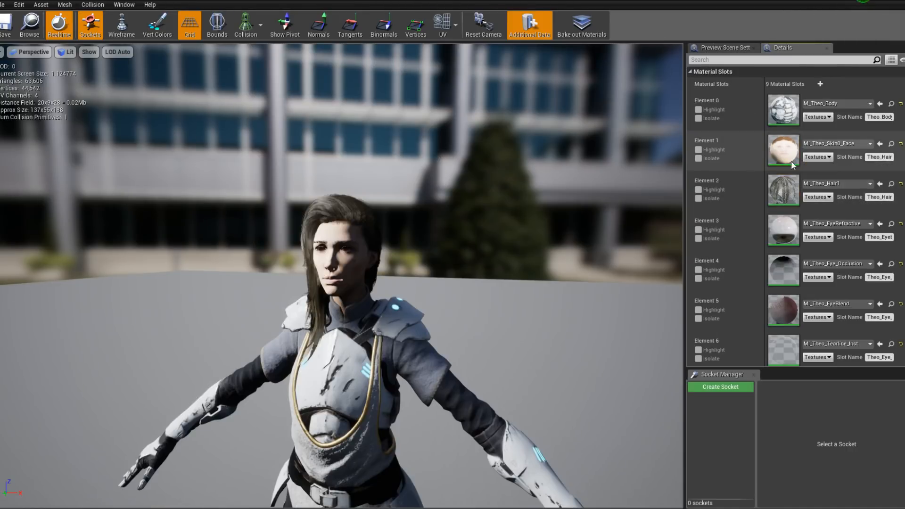
- Open the face skin material's parent, M_Skin, and set its shading model to Subsurface Profile
{"action": "double_click", "coordinate": [791, 162]}
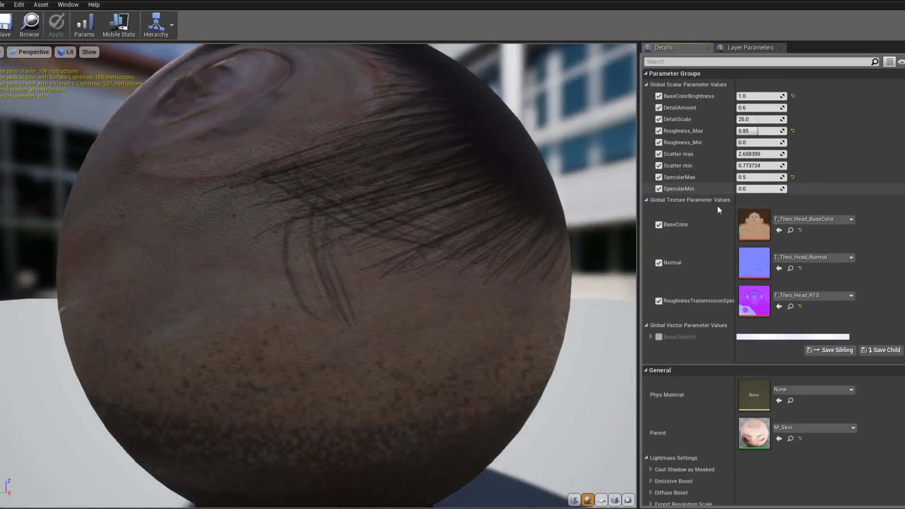
{"action": "double_click", "coordinate": [754, 433]}
{"action": "left_click", "coordinate": [68, 411]}
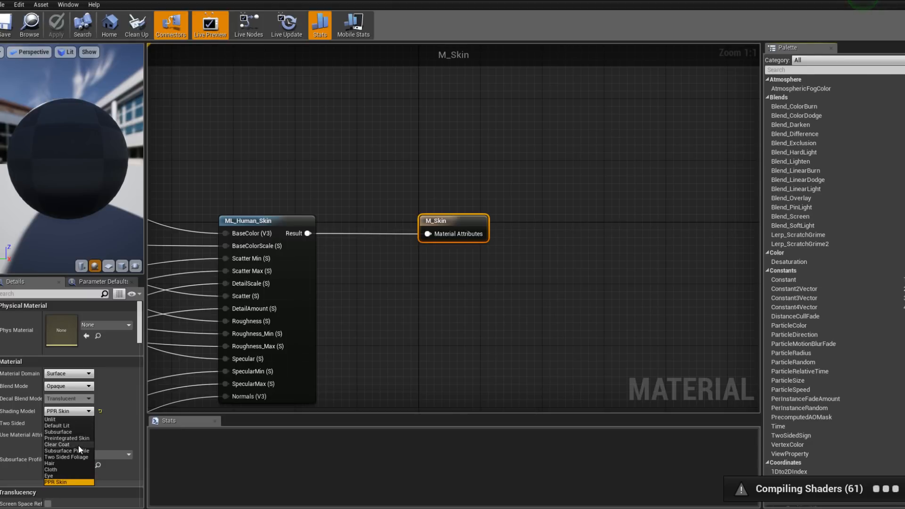
{"action": "left_click", "coordinate": [105, 433]}
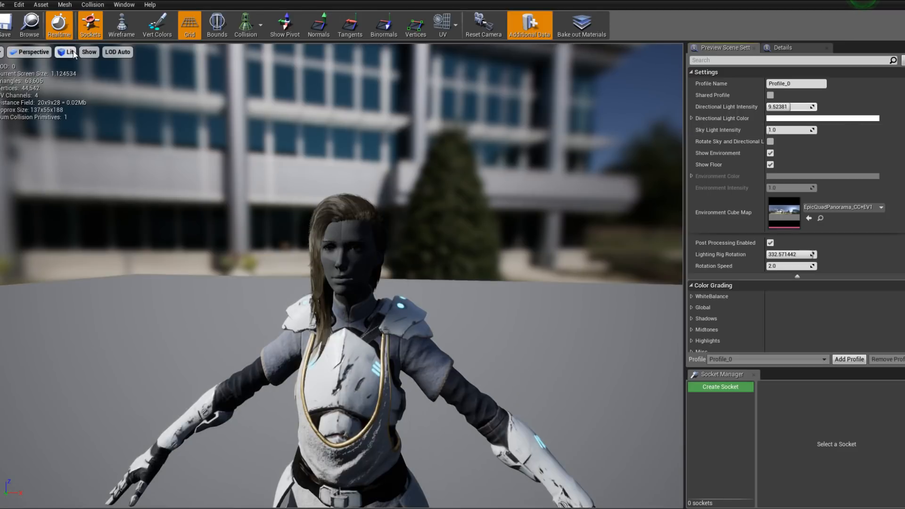
- Set the character preview's field of view to 30 and frame the head and shoulders
{"action": "left_click", "coordinate": [66, 52]}
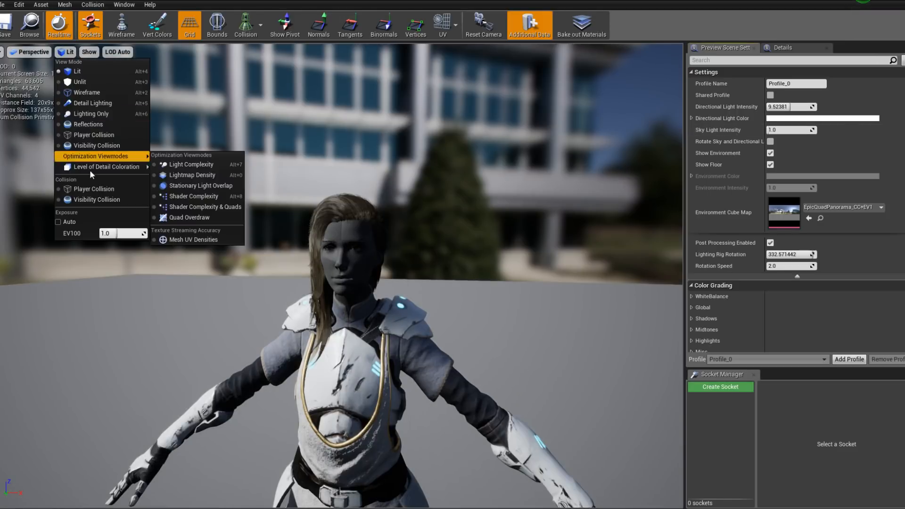
{"action": "left_click", "coordinate": [22, 51]}
{"action": "left_click", "coordinate": [21, 52]}
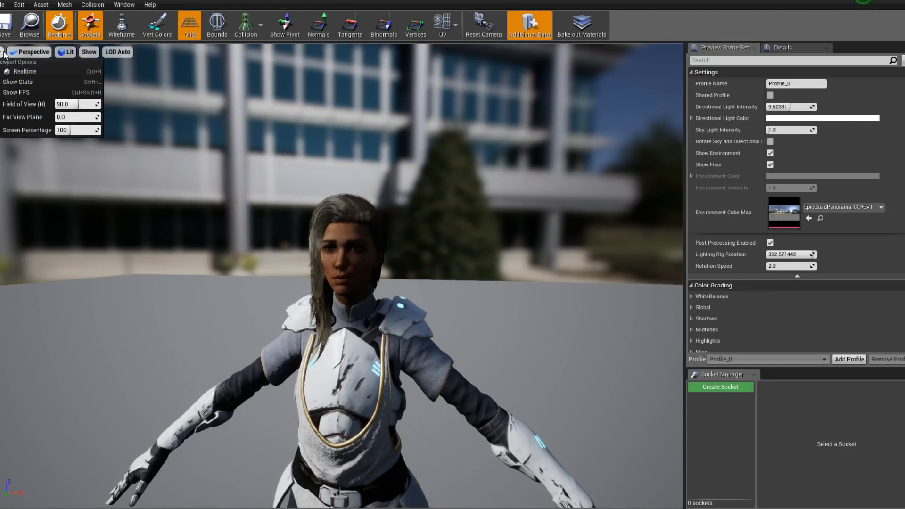
{"action": "left_click", "coordinate": [2, 52]}
{"action": "left_click", "coordinate": [3, 53]}
{"action": "left_click", "coordinate": [64, 104]}
{"action": "type", "text": "30"}
{"action": "key", "text": "Return"}
{"action": "left_click", "coordinate": [271, 251]}
{"action": "scroll", "coordinate": [322, 260], "scroll_direction": "down", "scroll_amount": 4}
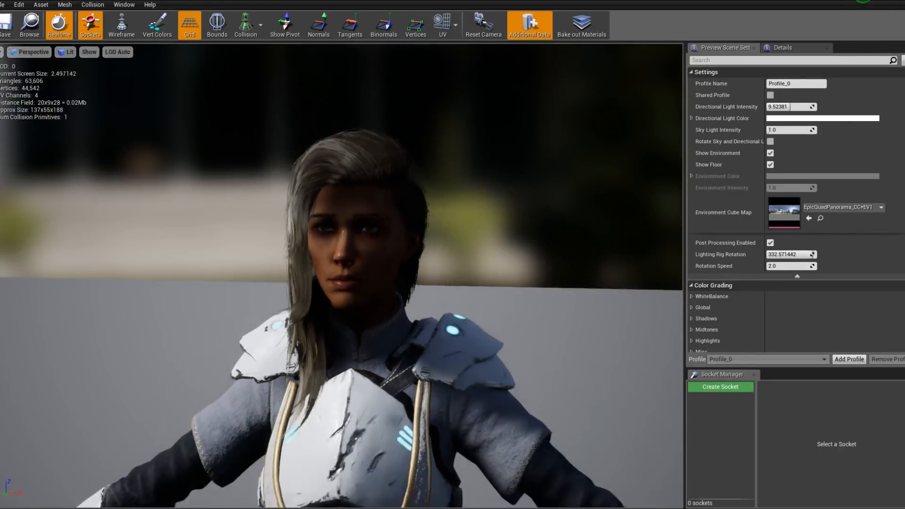
{"action": "scroll", "coordinate": [373, 272], "scroll_direction": "up", "scroll_amount": 2}
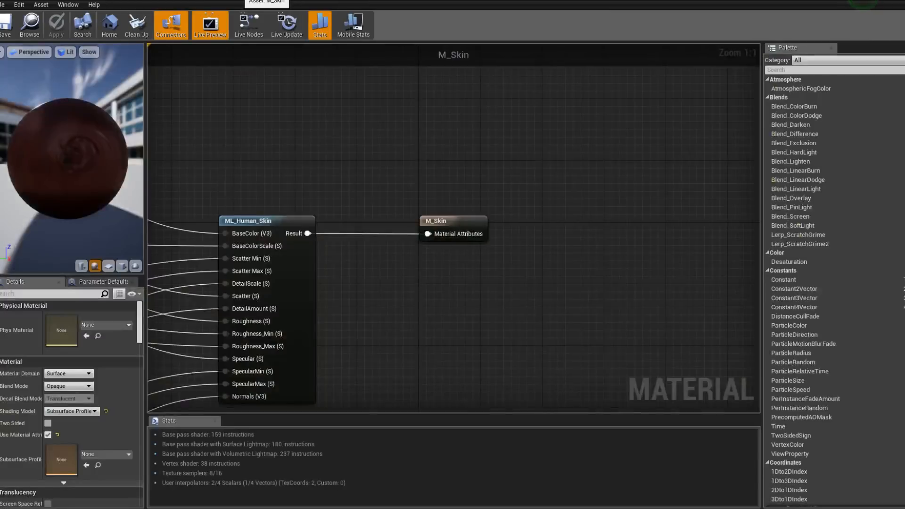
- Inspect the M_Skin material graph and the face skin instance's parameters and sphere preview
{"action": "right_click_drag", "start_coordinate": [333, 162], "coordinate": [625, 212]}
{"action": "scroll", "coordinate": [507, 213], "scroll_direction": "down", "scroll_amount": 2}
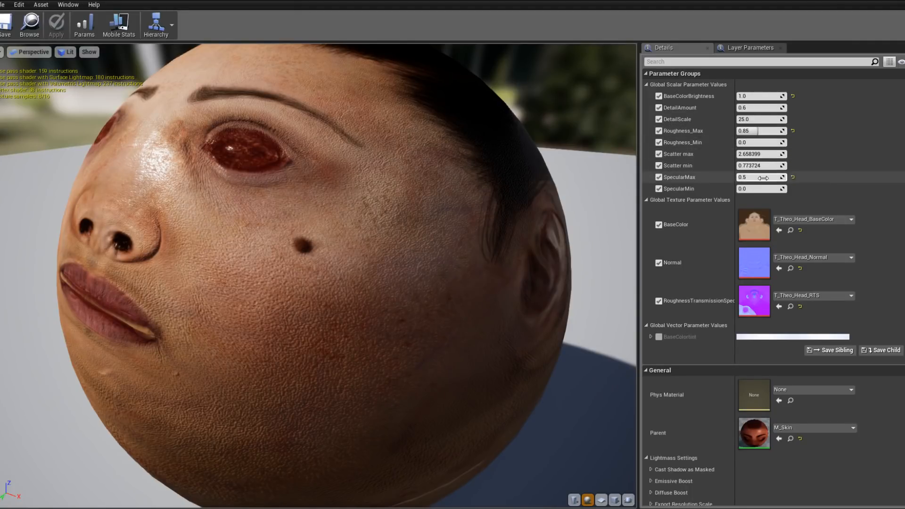
{"action": "left_click_drag", "start_coordinate": [287, 246], "coordinate": [297, 287]}
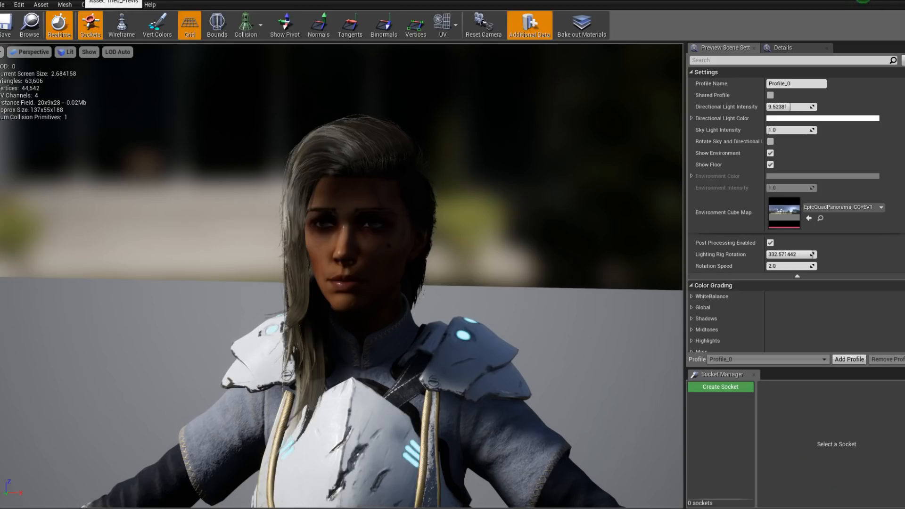
- Examine the skin shading on the character's face up close from several angles
{"action": "left_click_drag", "start_coordinate": [428, 262], "coordinate": [448, 268]}
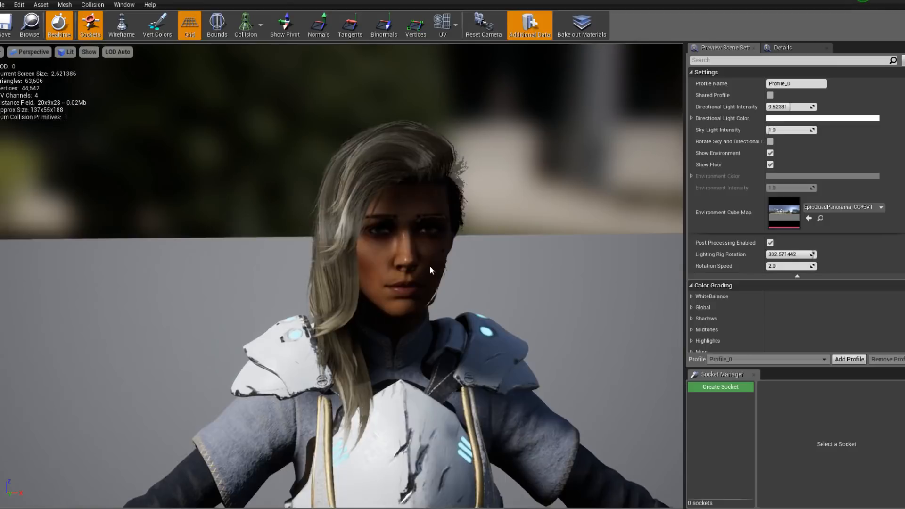
{"action": "right_click_drag", "start_coordinate": [428, 262], "coordinate": [437, 245]}
{"action": "left_click_drag", "start_coordinate": [438, 267], "coordinate": [302, 269]}
{"action": "right_click_drag", "start_coordinate": [302, 269], "coordinate": [309, 243]}
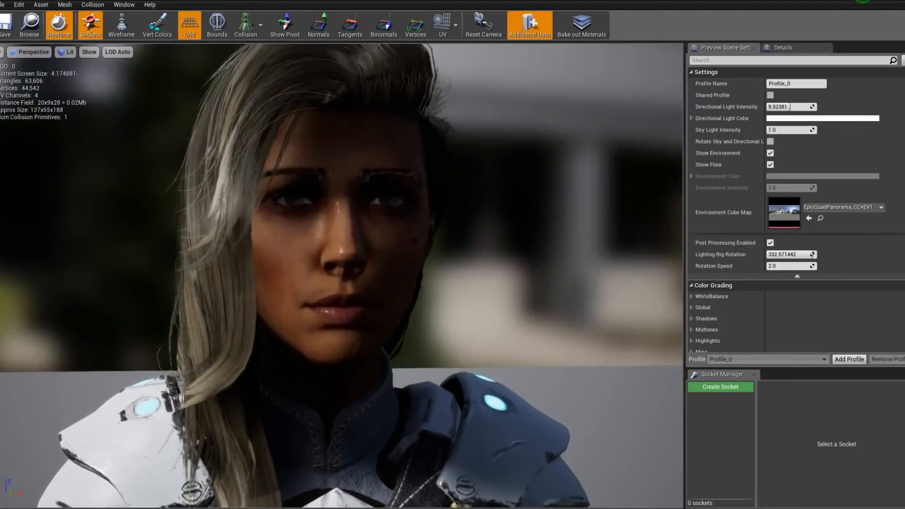
{"action": "left_click_drag", "start_coordinate": [309, 243], "coordinate": [264, 243]}
{"action": "mouse_move", "coordinate": [264, 243]}
{"action": "right_mouse_down"}
{"action": "mouse_move", "coordinate": [269, 208]}
{"action": "mouse_move", "coordinate": [266, 241]}
{"action": "right_mouse_up"}
{"action": "mouse_move", "coordinate": [267, 241]}
{"action": "left_mouse_down"}
{"action": "mouse_move", "coordinate": [371, 238]}
{"action": "mouse_move", "coordinate": [278, 238]}
{"action": "left_mouse_up"}
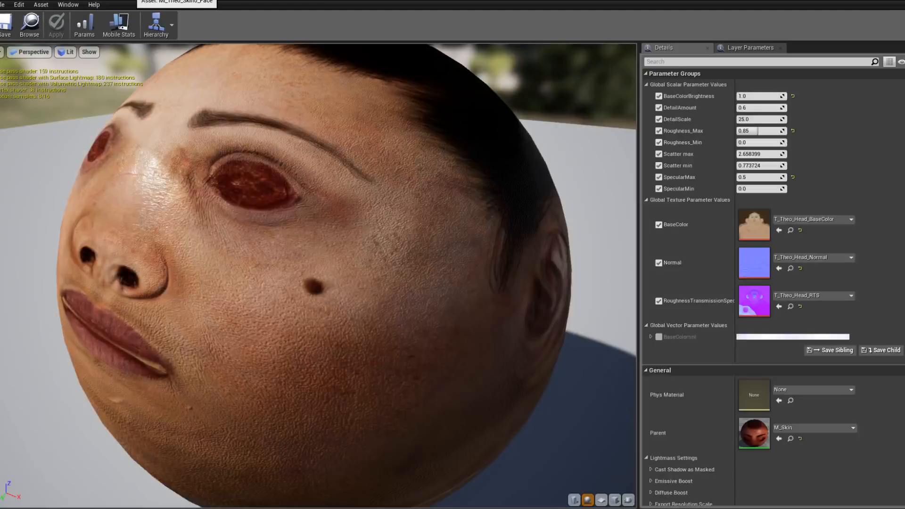
- Preview the face skin material on a cube and turn it to inspect the texture
{"action": "left_click", "coordinate": [614, 500]}
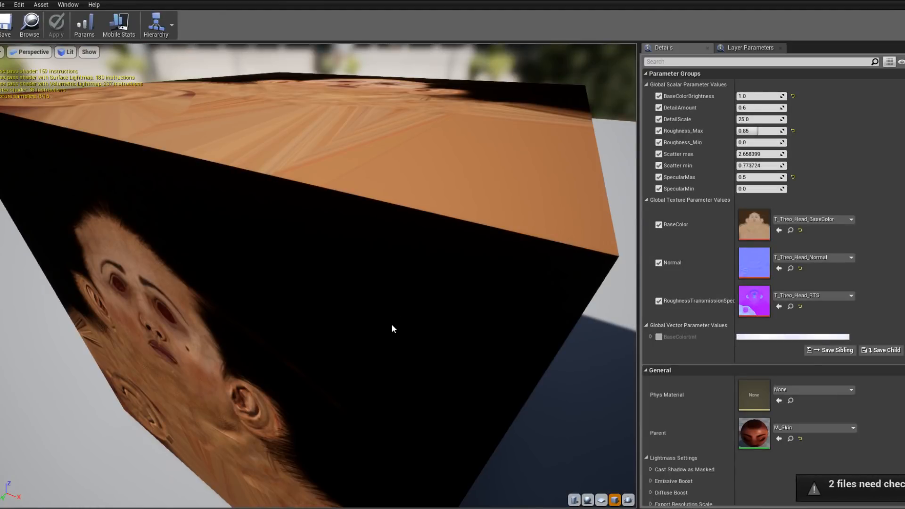
{"action": "left_click_drag", "start_coordinate": [391, 324], "coordinate": [330, 425]}
{"action": "left_click_drag", "start_coordinate": [330, 330], "coordinate": [372, 382]}
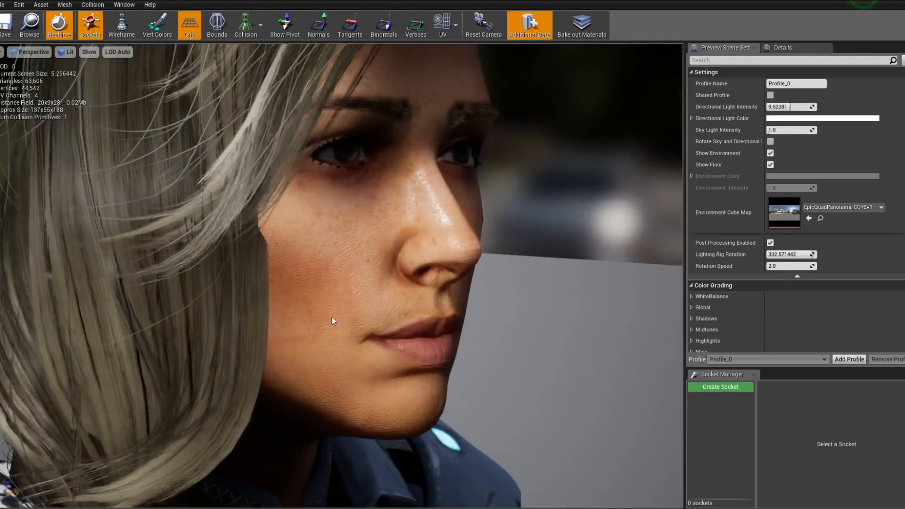
- Rotate the lighting rig to about 243.43 and check the face's skin shading from the side
{"action": "right_click_drag", "start_coordinate": [332, 317], "coordinate": [332, 270]}
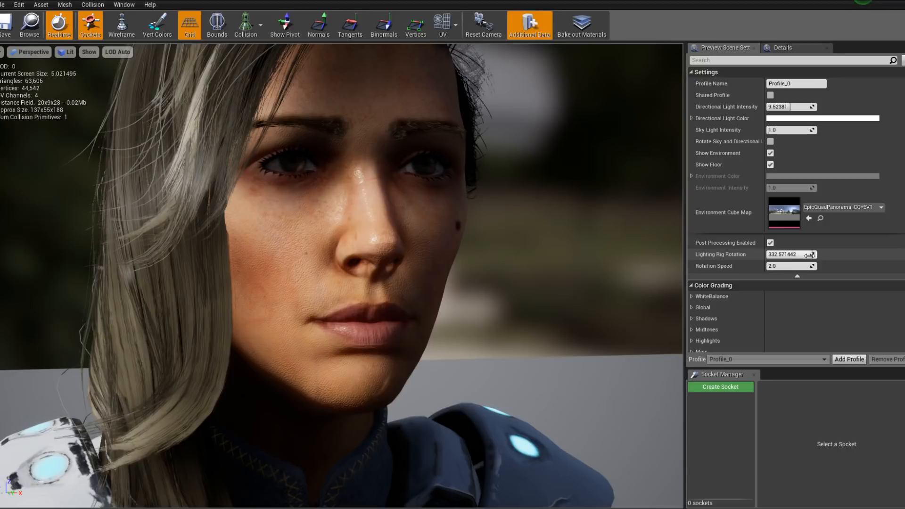
{"action": "left_click_drag", "start_coordinate": [809, 255], "coordinate": [778, 256]}
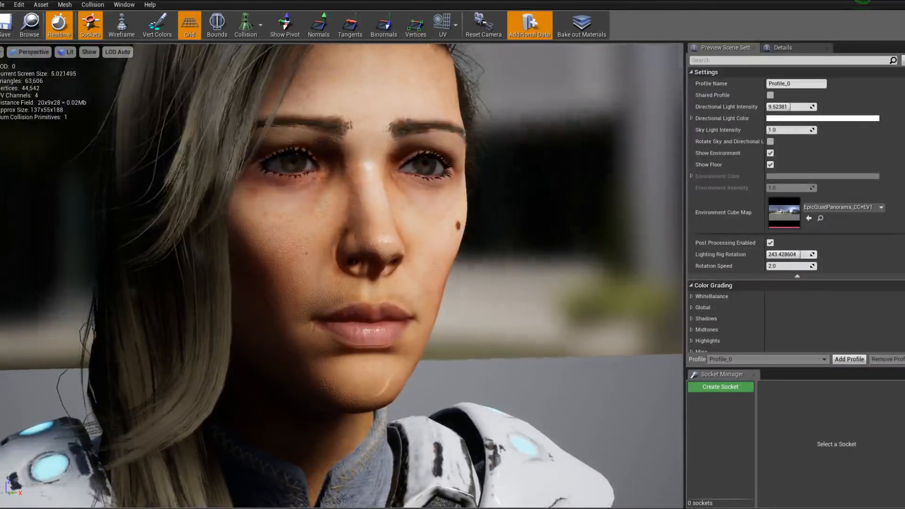
{"action": "left_click_drag", "start_coordinate": [534, 261], "coordinate": [382, 262]}
{"action": "scroll", "coordinate": [533, 262], "scroll_direction": "down", "scroll_amount": 5}
{"action": "scroll", "coordinate": [341, 239], "scroll_direction": "up", "scroll_amount": 5}
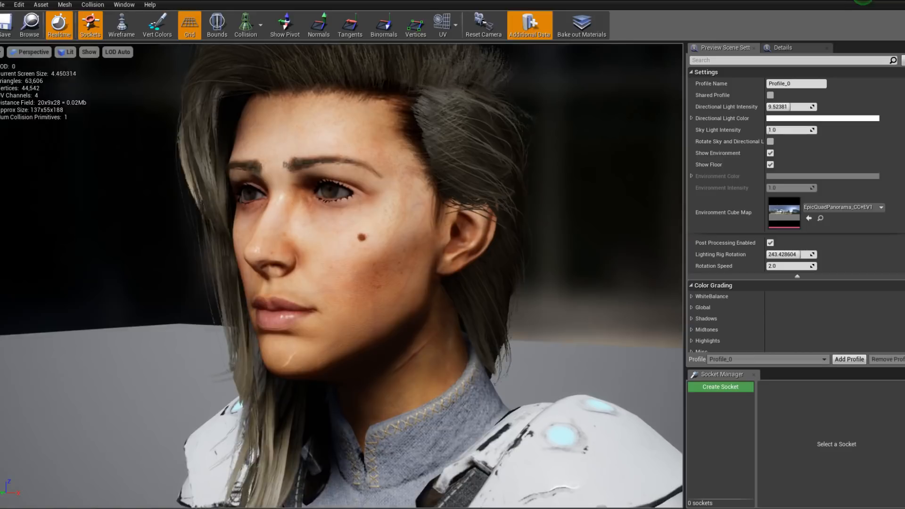
{"action": "left_click_drag", "start_coordinate": [364, 245], "coordinate": [311, 243]}
{"action": "scroll", "coordinate": [344, 247], "scroll_direction": "up", "scroll_amount": 2}
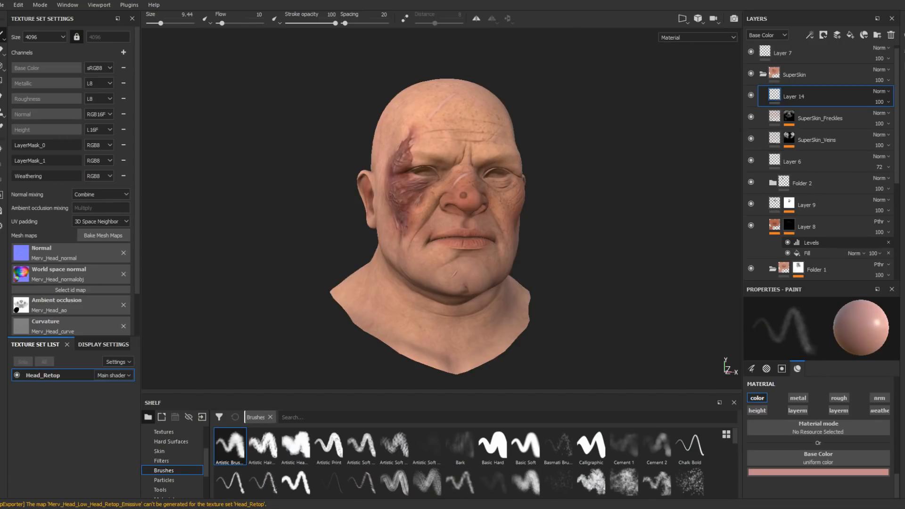
- Switch to Substance Painter, save the head project, and open the recent project Theo_Texturing.spp
{"action": "left_click", "coordinate": [4, 5]}
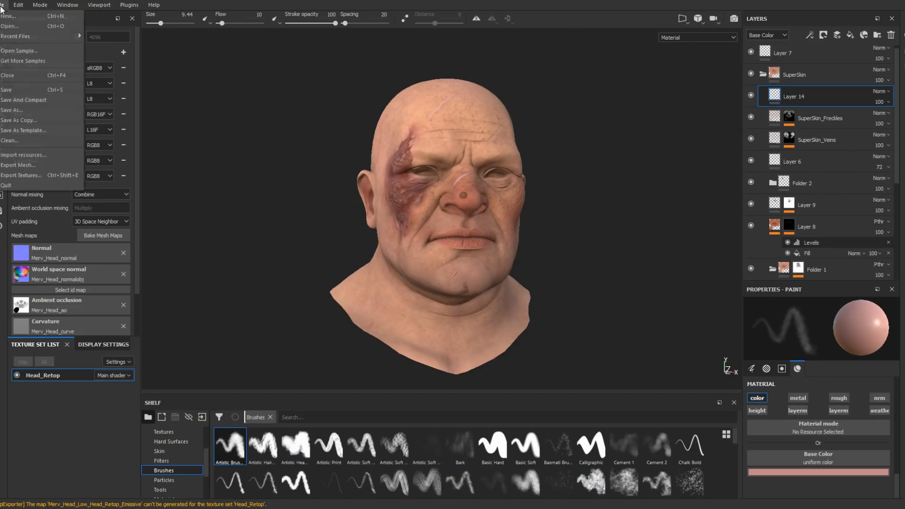
{"action": "left_click", "coordinate": [18, 86]}
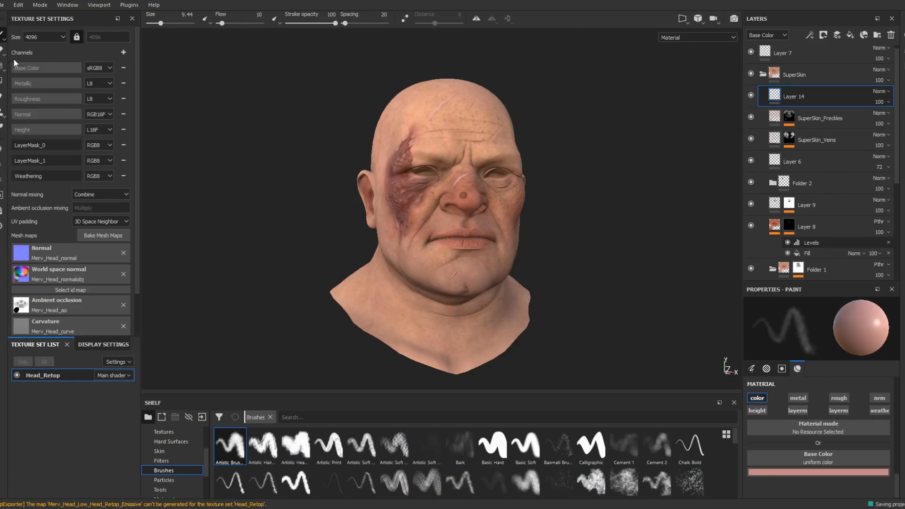
{"action": "left_click", "coordinate": [4, 6]}
{"action": "mouse_move", "coordinate": [46, 34]}
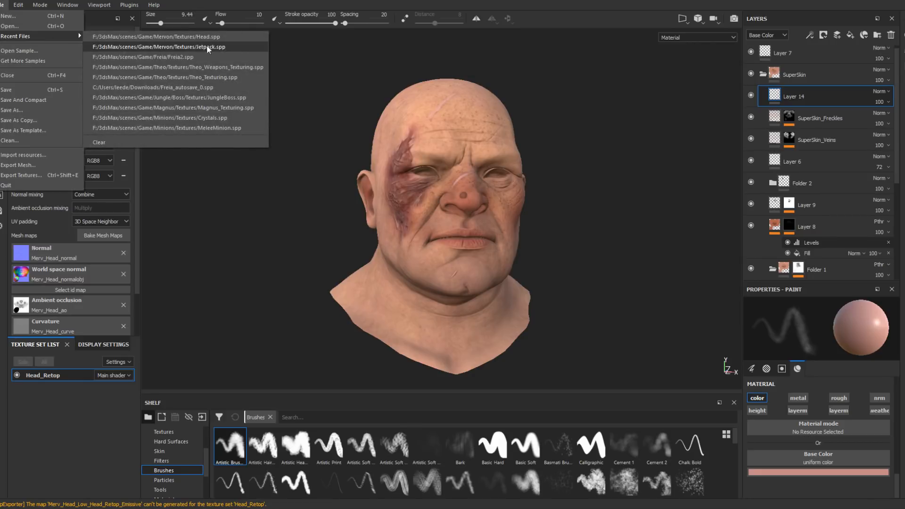
{"action": "left_click", "coordinate": [228, 81]}
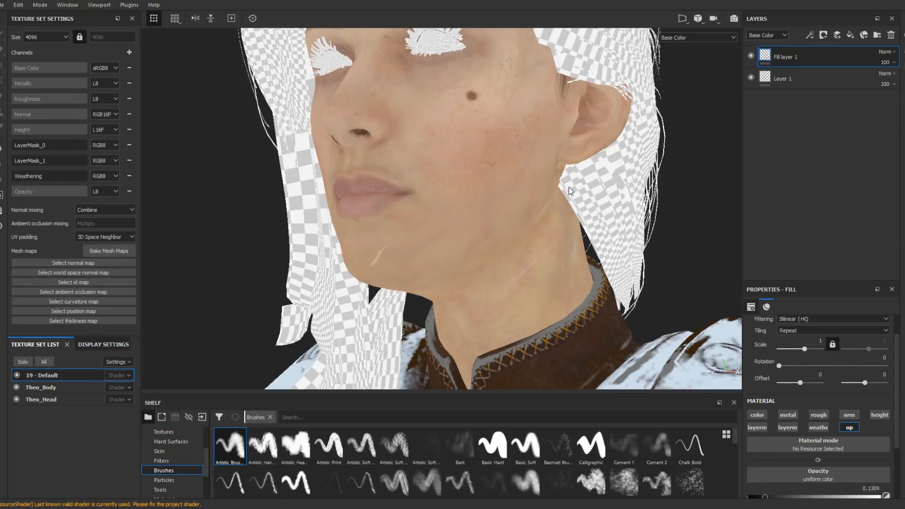
- View the textured character's face and shoulders from the front and select the Theo_Head texture set
{"action": "left_click_drag", "start_coordinate": [495, 192], "coordinate": [499, 123], "text": "alt"}
{"action": "right_click_drag", "start_coordinate": [498, 124], "coordinate": [326, 70], "text": "alt"}
{"action": "left_click_drag", "start_coordinate": [617, 185], "coordinate": [502, 159], "text": "alt"}
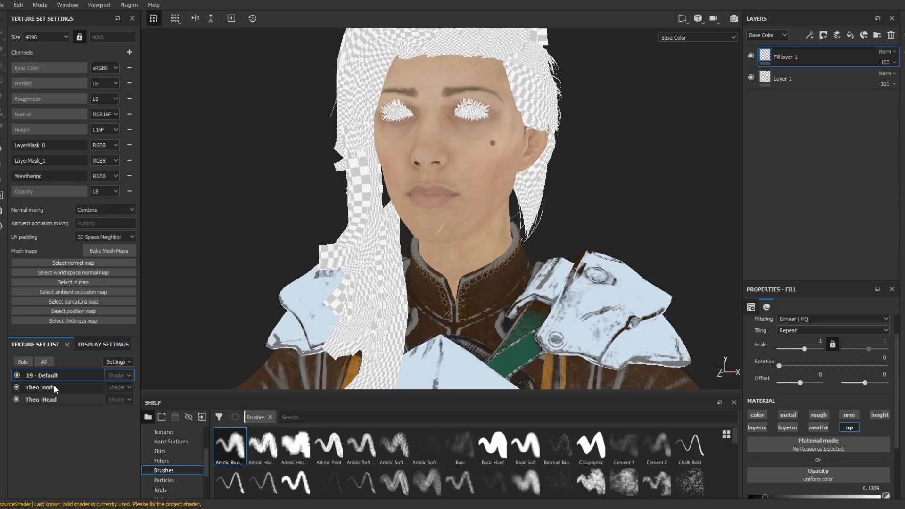
{"action": "left_click", "coordinate": [40, 399]}
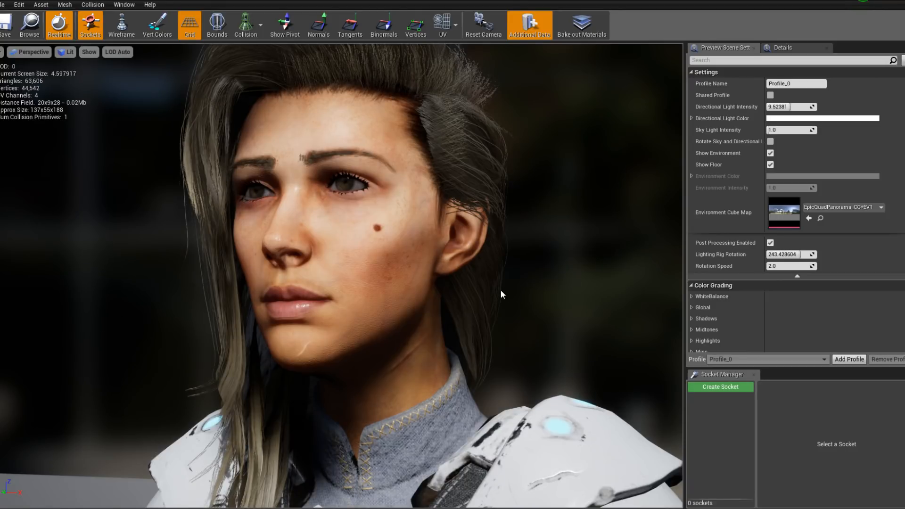
- Switch to Unreal Engine and examine the skin detail on the character's cheek and jaw up close
{"action": "left_click_drag", "start_coordinate": [501, 290], "coordinate": [479, 270], "text": "alt"}
{"action": "right_click_drag", "start_coordinate": [480, 269], "coordinate": [424, 275], "text": "alt"}
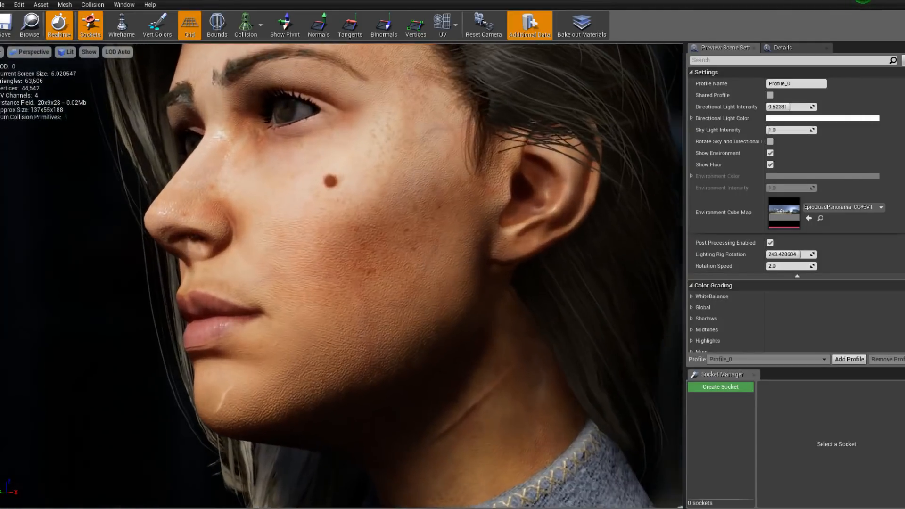
{"action": "left_click_drag", "start_coordinate": [425, 278], "coordinate": [448, 279], "text": "alt"}
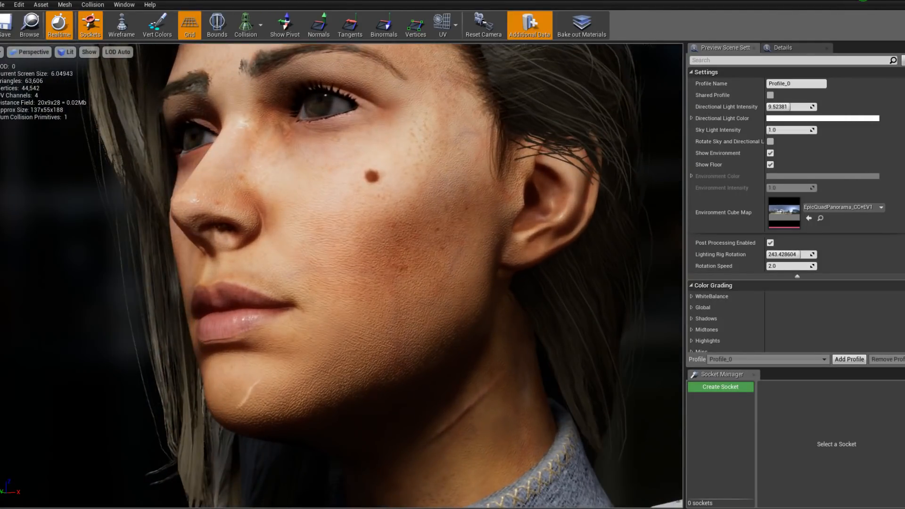
{"action": "left_click_drag", "start_coordinate": [521, 376], "coordinate": [523, 376], "text": "alt"}
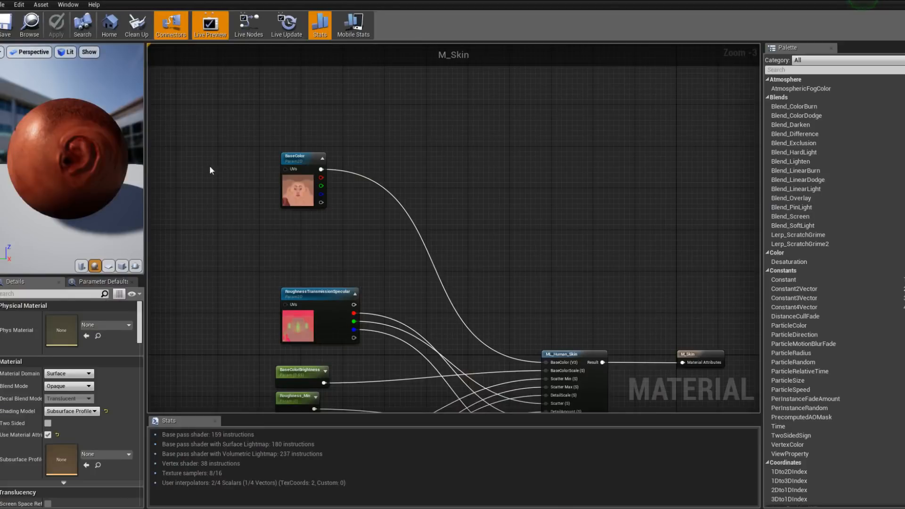
- Inspect the M_Skin material's sphere preview and the inputs feeding the ML_Human_Skin node
{"action": "scroll", "coordinate": [210, 166], "scroll_direction": "up", "scroll_amount": 3}
{"action": "mouse_move", "coordinate": [55, 153]}
{"action": "left_mouse_down"}
{"action": "mouse_move", "coordinate": [111, 156]}
{"action": "mouse_move", "coordinate": [64, 138]}
{"action": "left_mouse_up"}
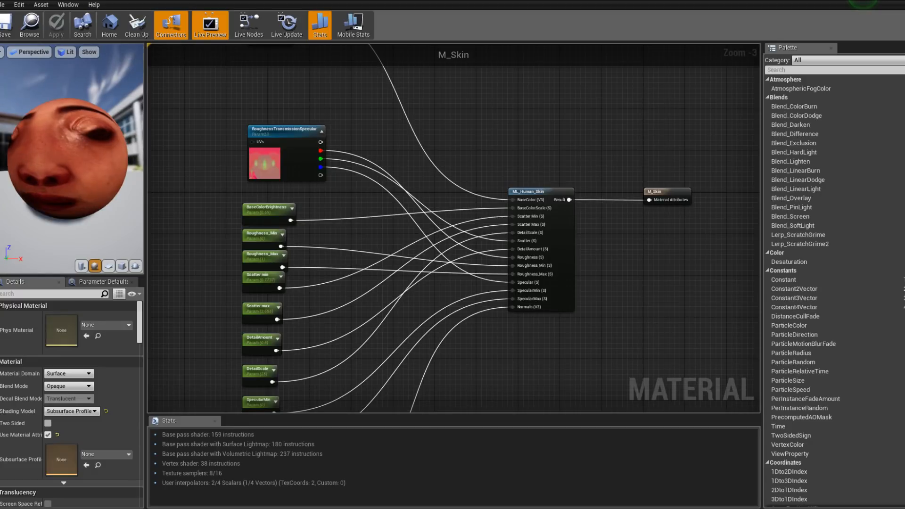
{"action": "right_click_drag", "start_coordinate": [567, 252], "coordinate": [522, 259]}
{"action": "double_click", "coordinate": [522, 259]}
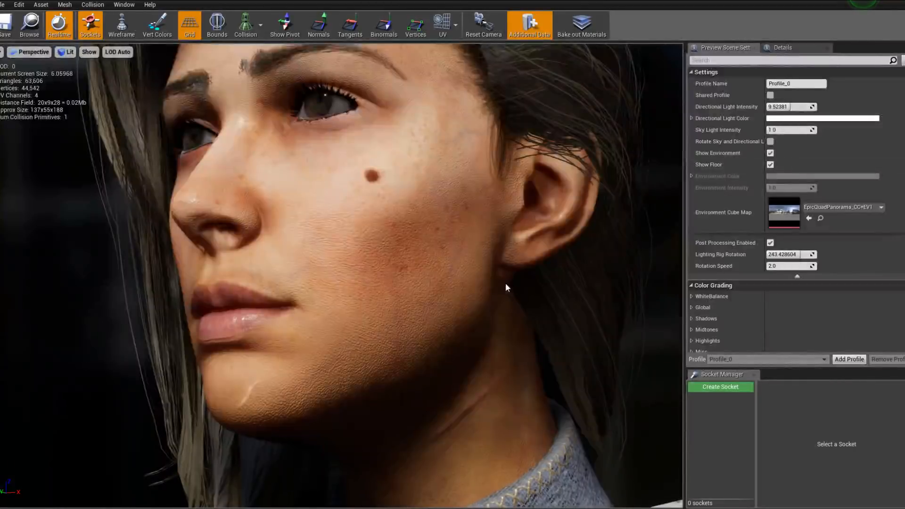
- Examine the character's head and shoulders from the side and front in the mesh preview
{"action": "left_click_drag", "start_coordinate": [506, 283], "coordinate": [227, 297]}
{"action": "scroll", "coordinate": [376, 279], "scroll_direction": "up", "scroll_amount": 8}
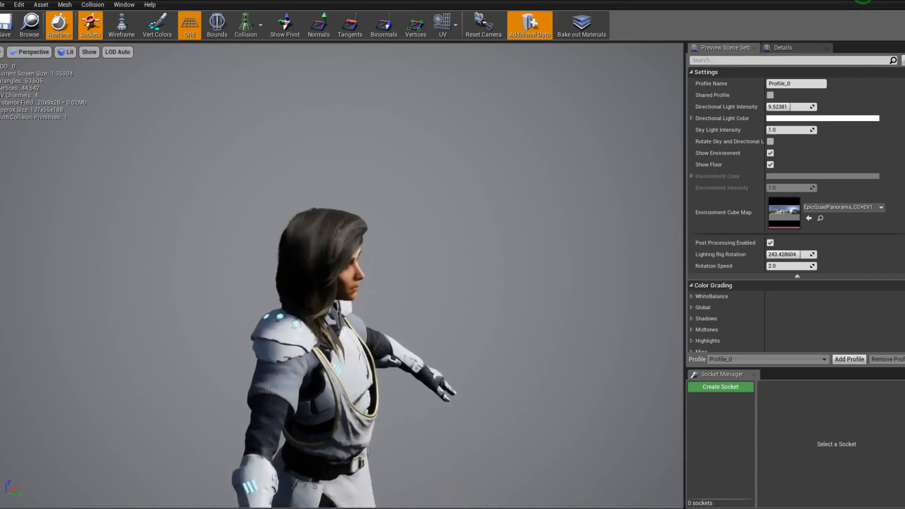
{"action": "mouse_move", "coordinate": [358, 275]}
{"action": "left_mouse_down"}
{"action": "mouse_move", "coordinate": [189, 254]}
{"action": "mouse_move", "coordinate": [354, 272]}
{"action": "left_mouse_up"}
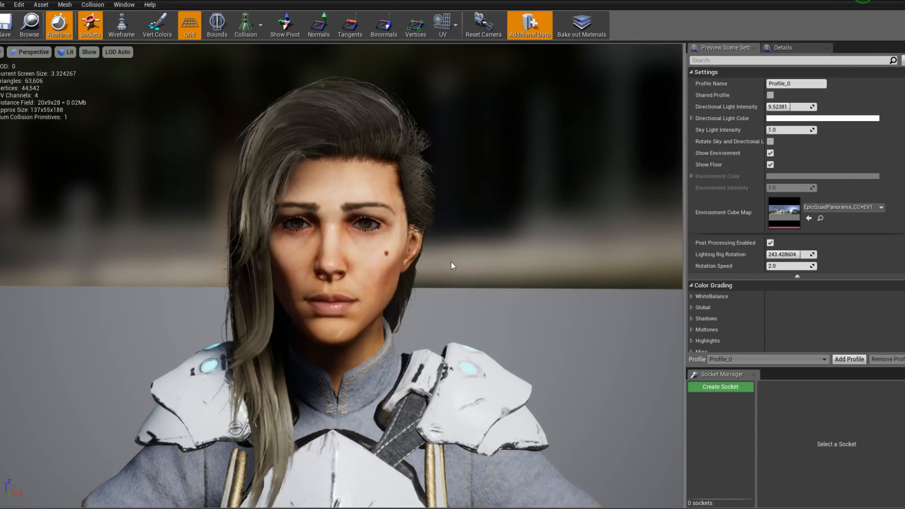
{"action": "left_click_drag", "start_coordinate": [451, 261], "coordinate": [474, 274]}
{"action": "right_click_drag", "start_coordinate": [474, 275], "coordinate": [474, 302]}
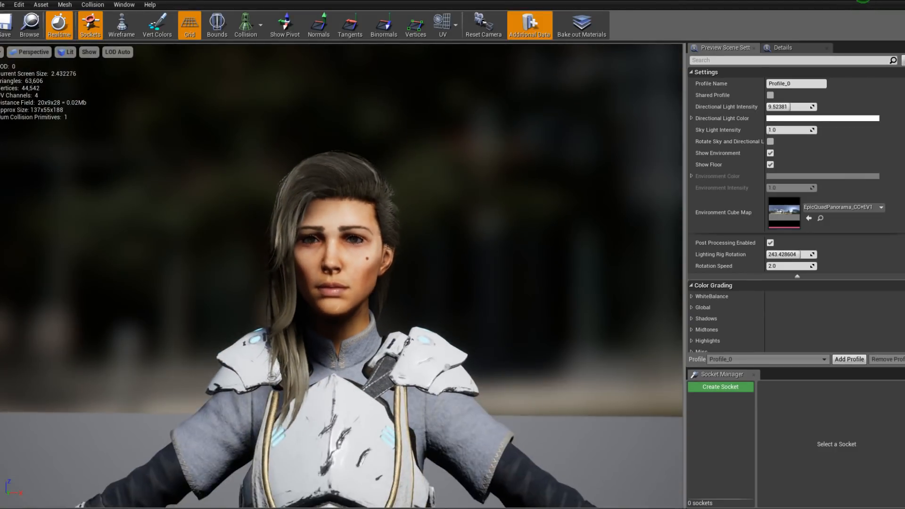
{"action": "left_click", "coordinate": [63, 53]}
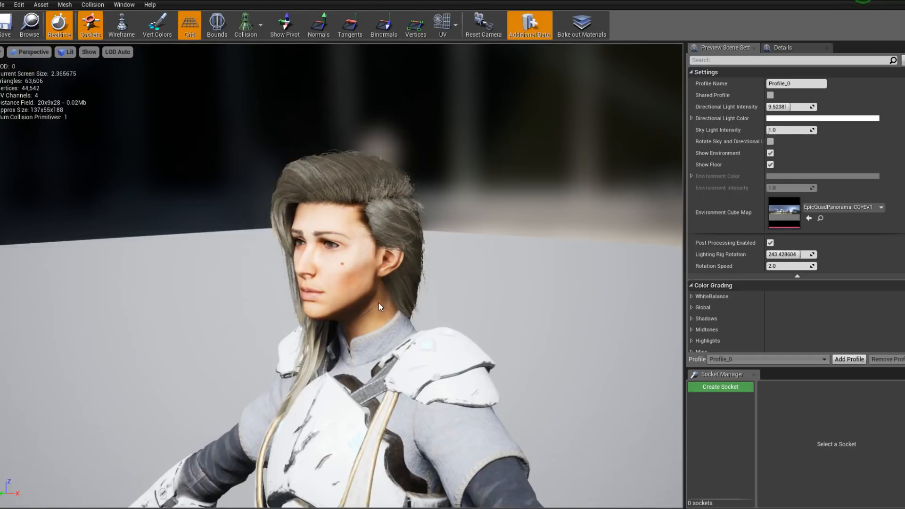
- Examine the skin pores and highlights around the nose, cheek and mouth at close range
{"action": "left_click_drag", "start_coordinate": [389, 301], "coordinate": [387, 208]}
{"action": "scroll", "coordinate": [349, 283], "scroll_direction": "up", "scroll_amount": 4}
{"action": "scroll", "coordinate": [341, 276], "scroll_direction": "up", "scroll_amount": 5}
{"action": "scroll", "coordinate": [358, 250], "scroll_direction": "down", "scroll_amount": 5}
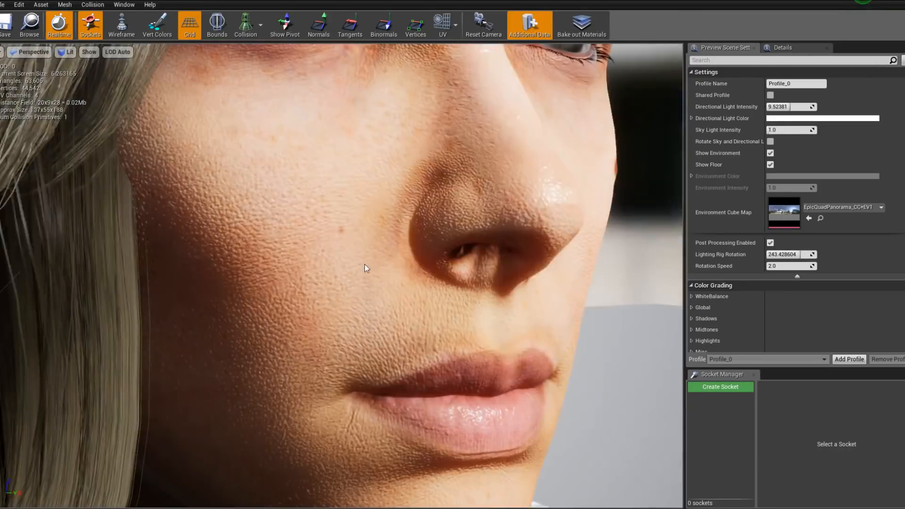
{"action": "left_click_drag", "start_coordinate": [364, 265], "coordinate": [382, 312]}
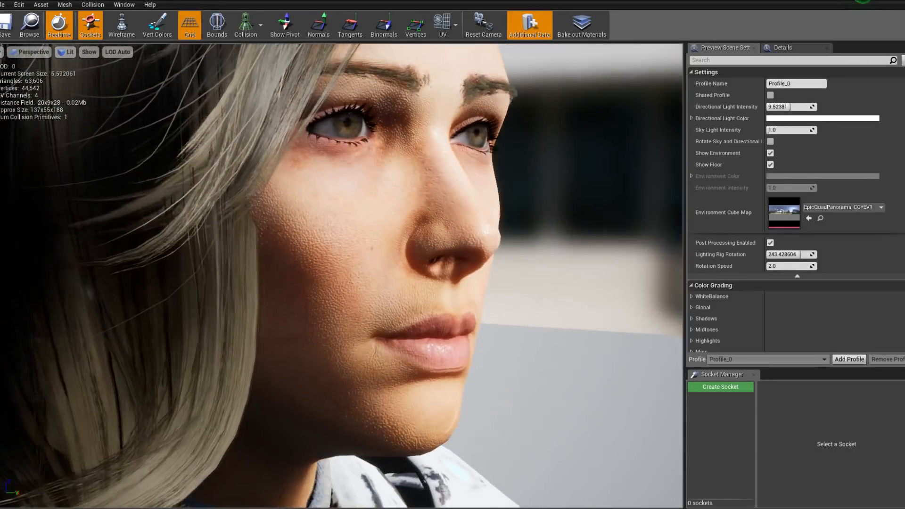
- Examine the character's hair from behind and the upper body from the front
{"action": "scroll", "coordinate": [364, 262], "scroll_direction": "down", "scroll_amount": 5}
{"action": "left_click_drag", "start_coordinate": [364, 262], "coordinate": [283, 262]}
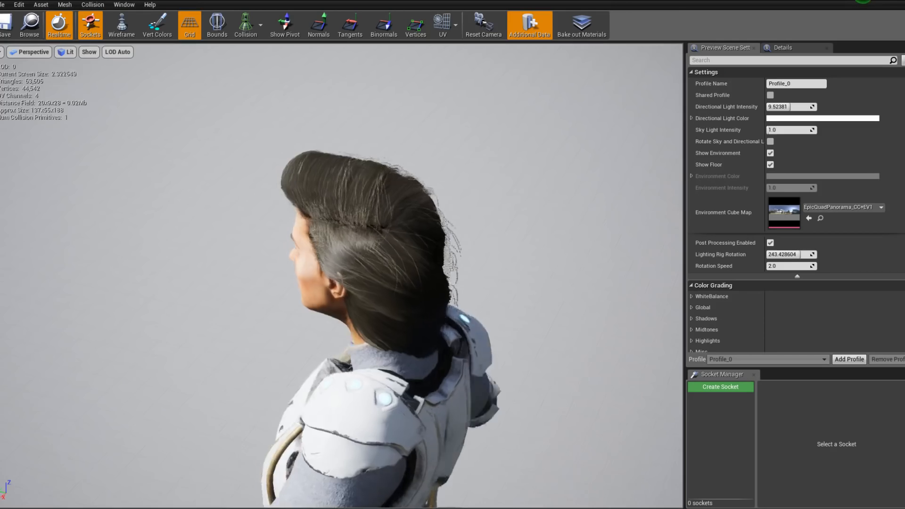
{"action": "left_click_drag", "start_coordinate": [364, 263], "coordinate": [436, 266]}
{"action": "scroll", "coordinate": [364, 271], "scroll_direction": "down", "scroll_amount": 5}
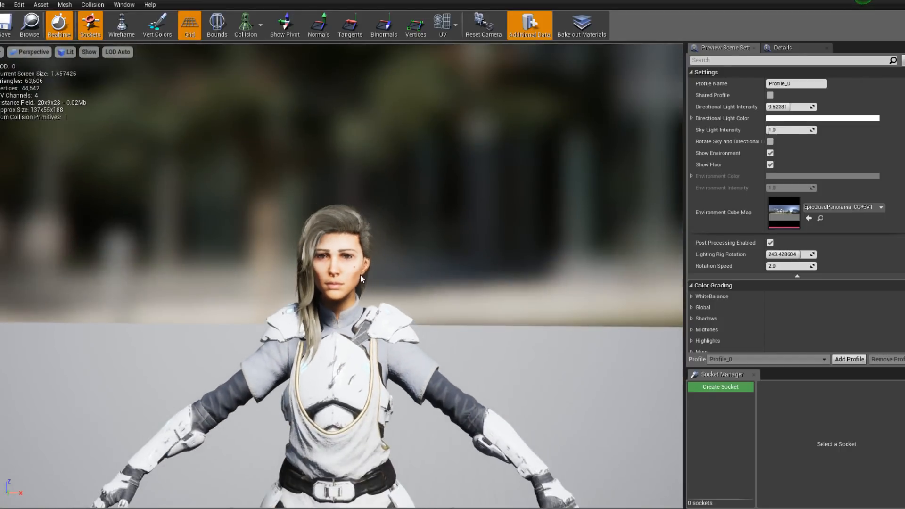
{"action": "middle_click_drag", "start_coordinate": [355, 329], "coordinate": [358, 410]}
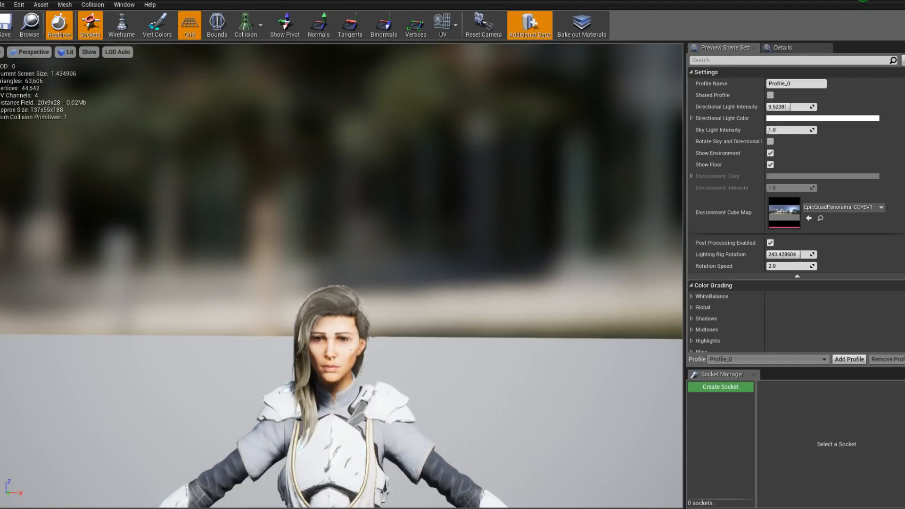
- Inspect the gold trim, fabric weave and belt around the character's waist up close
{"action": "left_click_drag", "start_coordinate": [359, 277], "coordinate": [264, 276], "text": "alt"}
{"action": "scroll", "coordinate": [341, 276], "scroll_direction": "up", "scroll_amount": 3}
{"action": "left_click_drag", "start_coordinate": [359, 276], "coordinate": [628, 335], "text": "alt"}
{"action": "scroll", "coordinate": [352, 329], "scroll_direction": "down", "scroll_amount": 3}
{"action": "scroll", "coordinate": [348, 321], "scroll_direction": "up", "scroll_amount": 6}
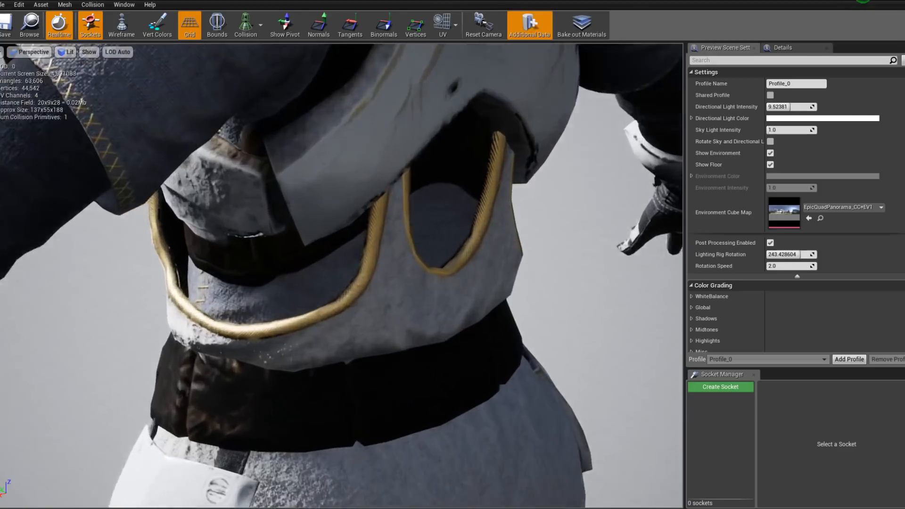
{"action": "scroll", "coordinate": [348, 321], "scroll_direction": "up", "scroll_amount": 4}
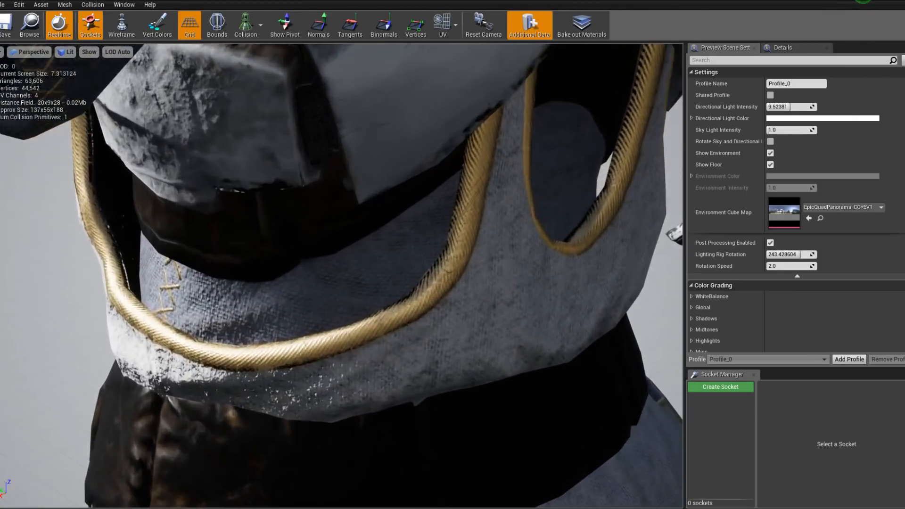
{"action": "left_click_drag", "start_coordinate": [358, 335], "coordinate": [472, 330], "text": "alt"}
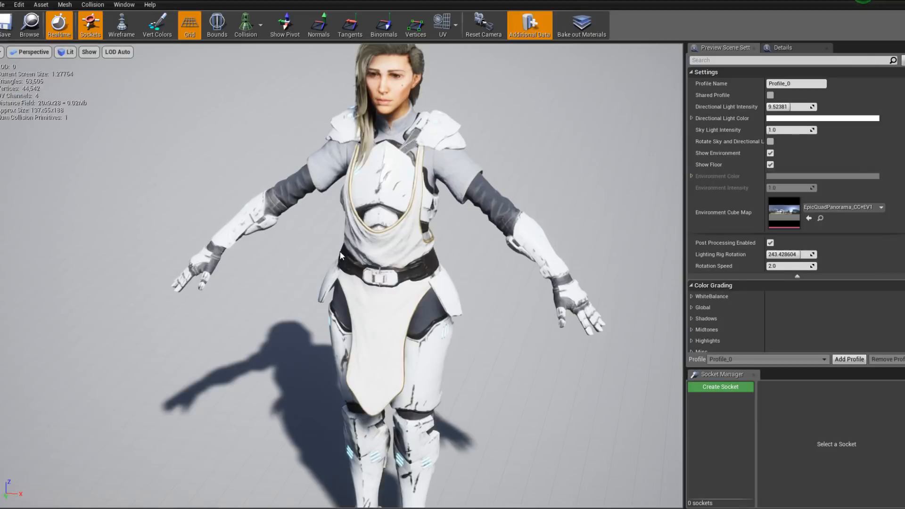
- Examine the whole armoured figure from above and from the front at several distances
{"action": "scroll", "coordinate": [372, 262], "scroll_direction": "up", "scroll_amount": 3}
{"action": "scroll", "coordinate": [372, 262], "scroll_direction": "down", "scroll_amount": 3}
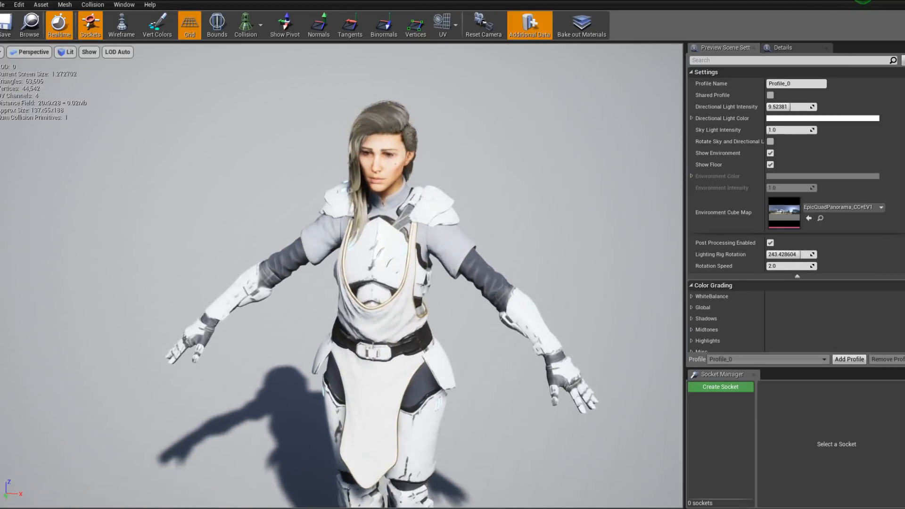
{"action": "left_click_drag", "start_coordinate": [371, 258], "coordinate": [387, 210], "text": "alt"}
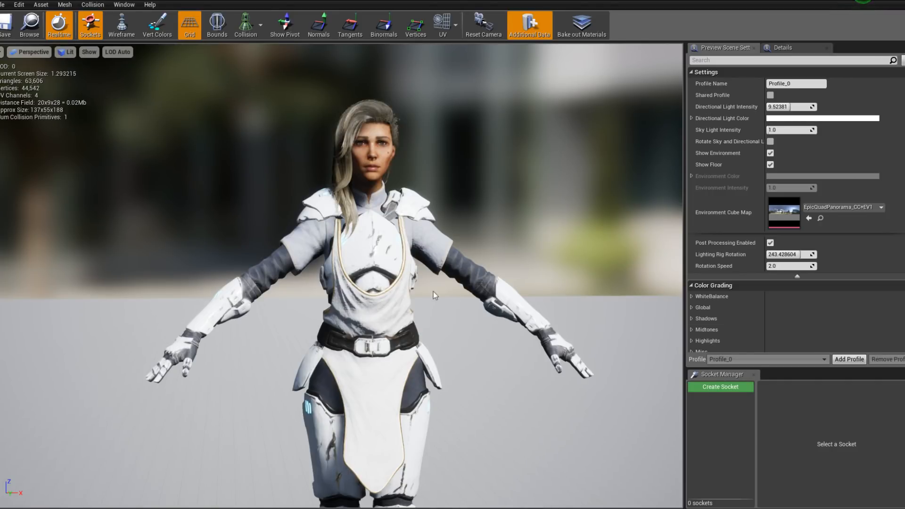
{"action": "left_click_drag", "start_coordinate": [477, 298], "coordinate": [381, 260]}
{"action": "scroll", "coordinate": [467, 299], "scroll_direction": "down", "scroll_amount": 6}
{"action": "scroll", "coordinate": [533, 297], "scroll_direction": "up", "scroll_amount": 4}
{"action": "middle_click_drag", "start_coordinate": [381, 260], "coordinate": [381, 302]}
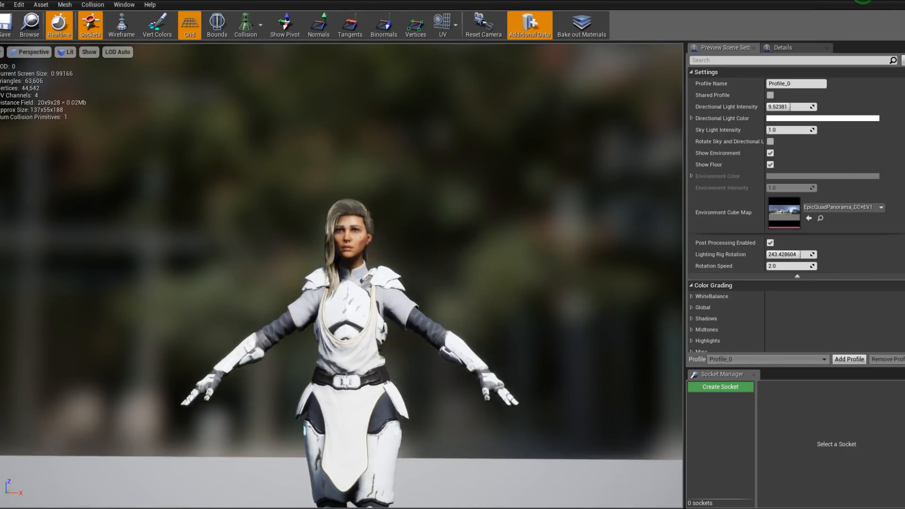
- Examine the face's eyes, mole and cheek skin texture up close, from the front round to the profile
{"action": "right_click_drag", "start_coordinate": [381, 302], "coordinate": [390, 183]}
{"action": "middle_click_drag", "start_coordinate": [390, 239], "coordinate": [346, 172]}
{"action": "right_click_drag", "start_coordinate": [396, 343], "coordinate": [396, 262]}
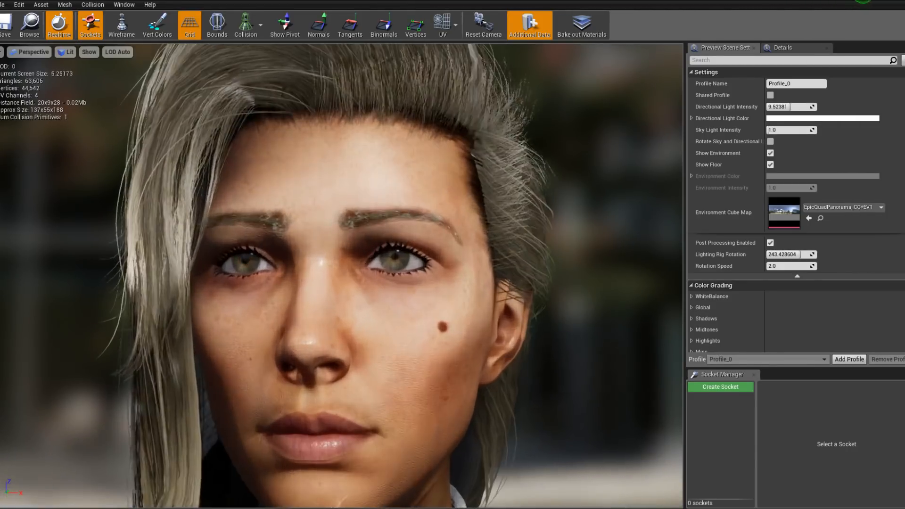
{"action": "middle_click_drag", "start_coordinate": [396, 343], "coordinate": [395, 412]}
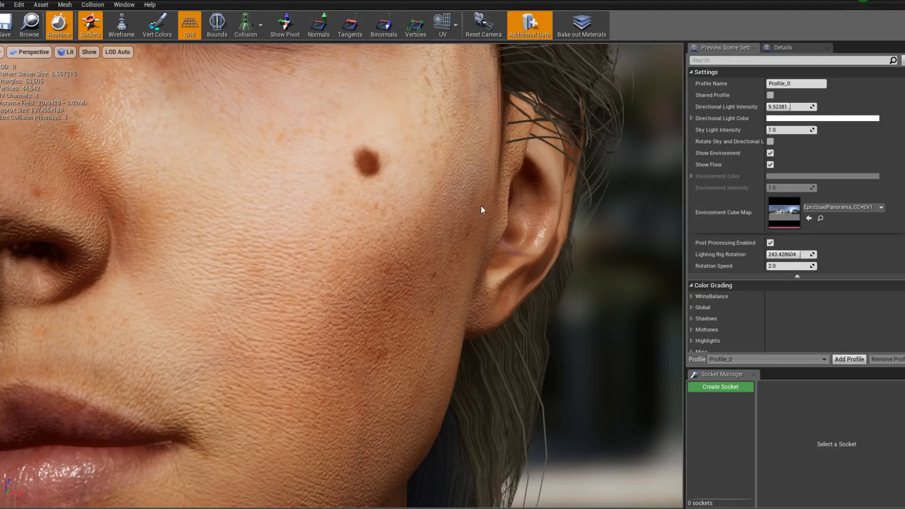
{"action": "right_click_drag", "start_coordinate": [319, 325], "coordinate": [320, 363]}
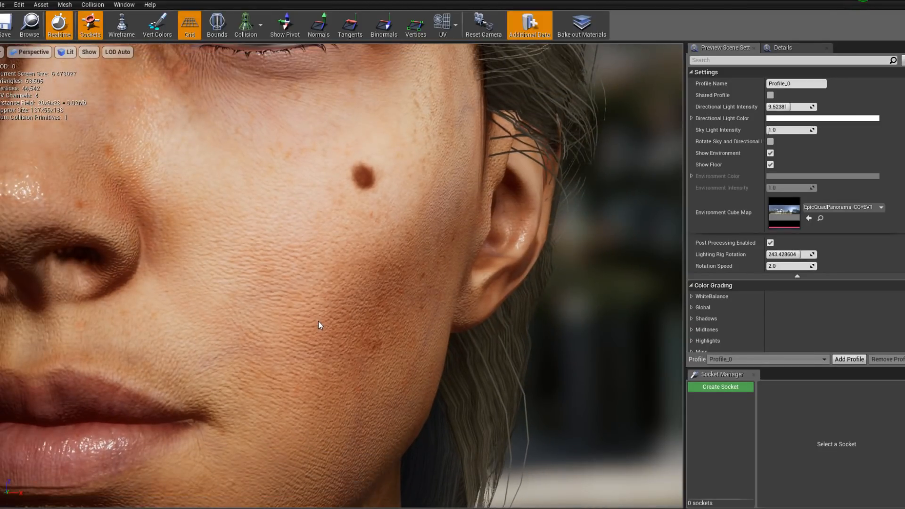
{"action": "mouse_move", "coordinate": [319, 322]}
{"action": "right_mouse_down"}
{"action": "mouse_move", "coordinate": [318, 391]}
{"action": "mouse_move", "coordinate": [318, 337]}
{"action": "right_mouse_up"}
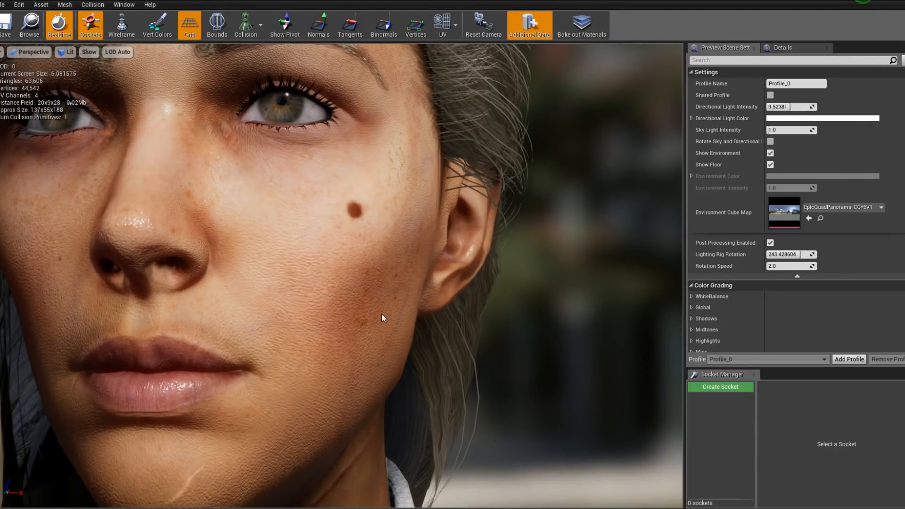
{"action": "left_click_drag", "start_coordinate": [277, 283], "coordinate": [335, 297]}
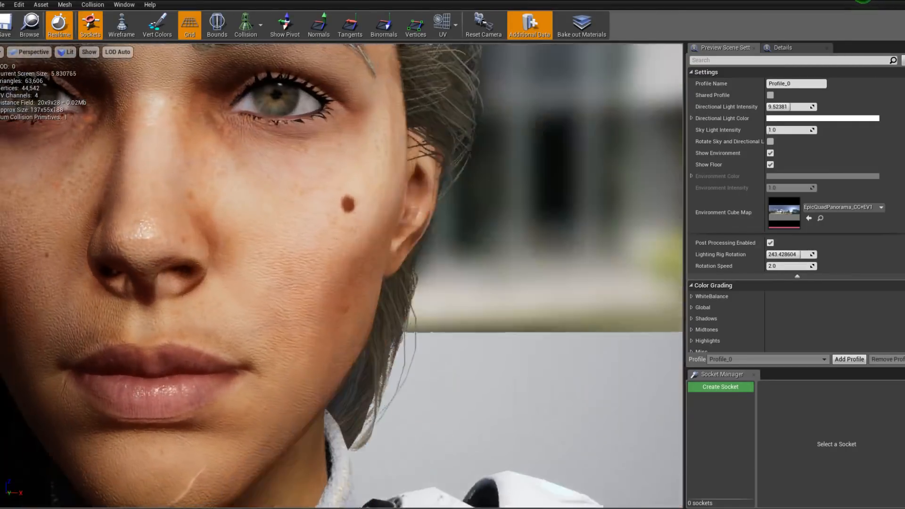
{"action": "right_click_drag", "start_coordinate": [335, 297], "coordinate": [335, 345]}
{"action": "left_click_drag", "start_coordinate": [335, 306], "coordinate": [193, 306]}
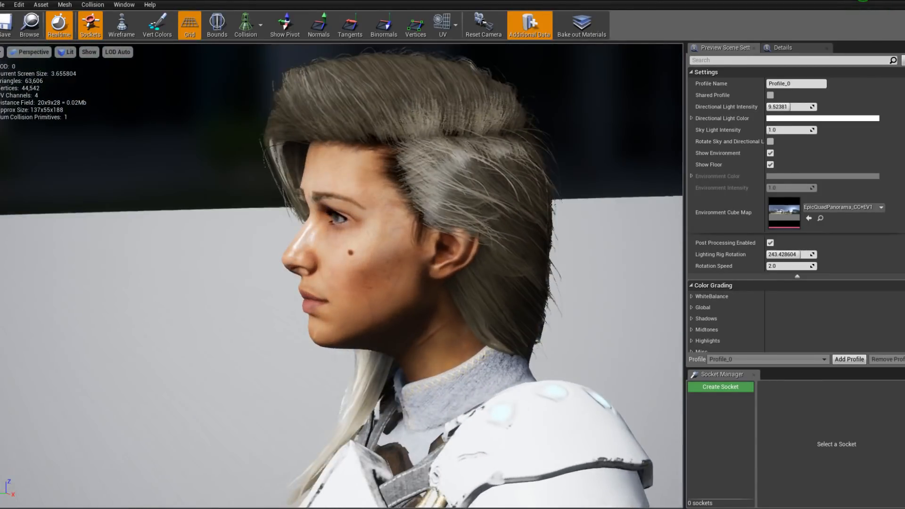
- Check the head and shoulders from the front and three-quarter view at medium distance
{"action": "left_click_drag", "start_coordinate": [234, 259], "coordinate": [306, 262]}
{"action": "right_click_drag", "start_coordinate": [306, 262], "coordinate": [306, 323]}
{"action": "middle_click_drag", "start_coordinate": [307, 323], "coordinate": [333, 350]}
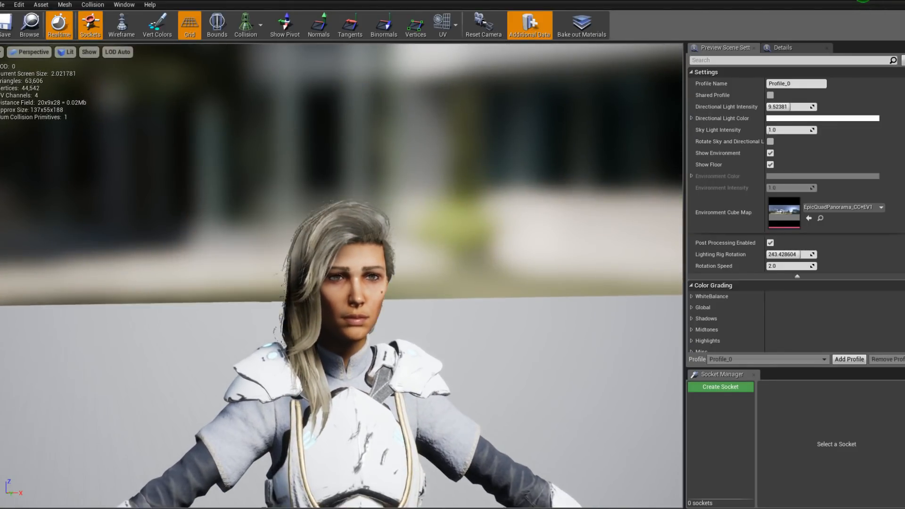
{"action": "left_click_drag", "start_coordinate": [333, 350], "coordinate": [287, 306]}
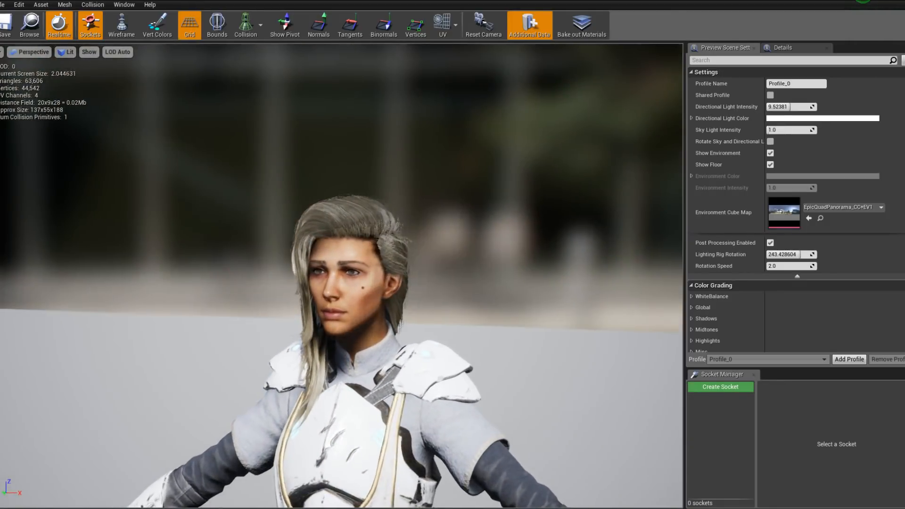